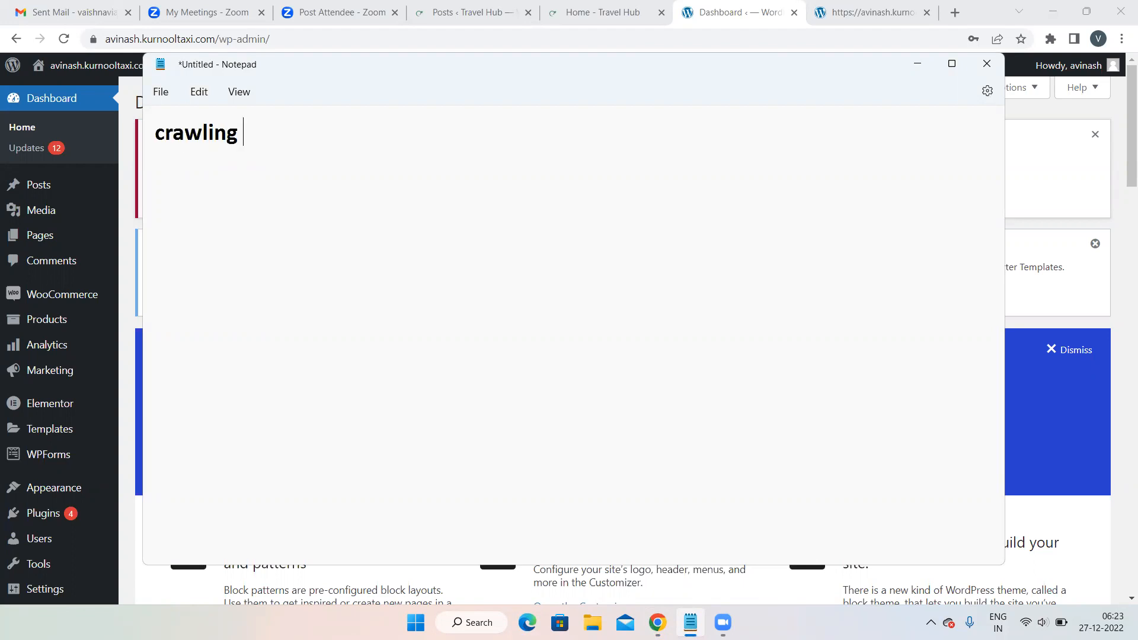
- Complete the crawling note with "- collecting data" and add the lines "8 parametres" and "Title Description" below it
type("- collecting data")
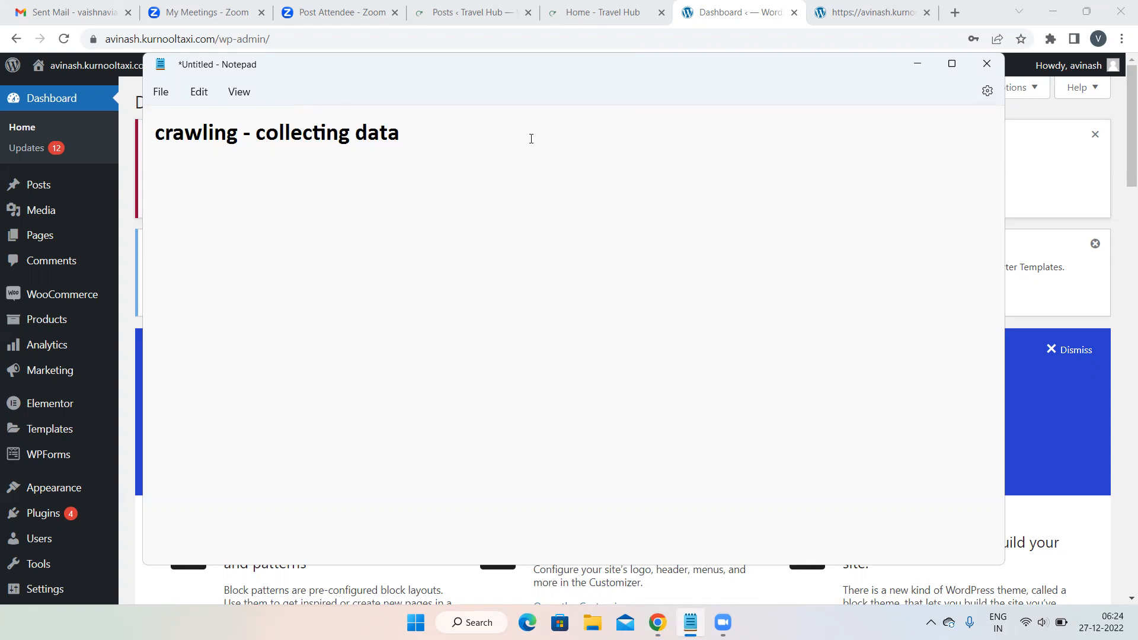
left_click(265, 221)
left_click(479, 178)
key("Return")
key("Return")
type("8 parametres")
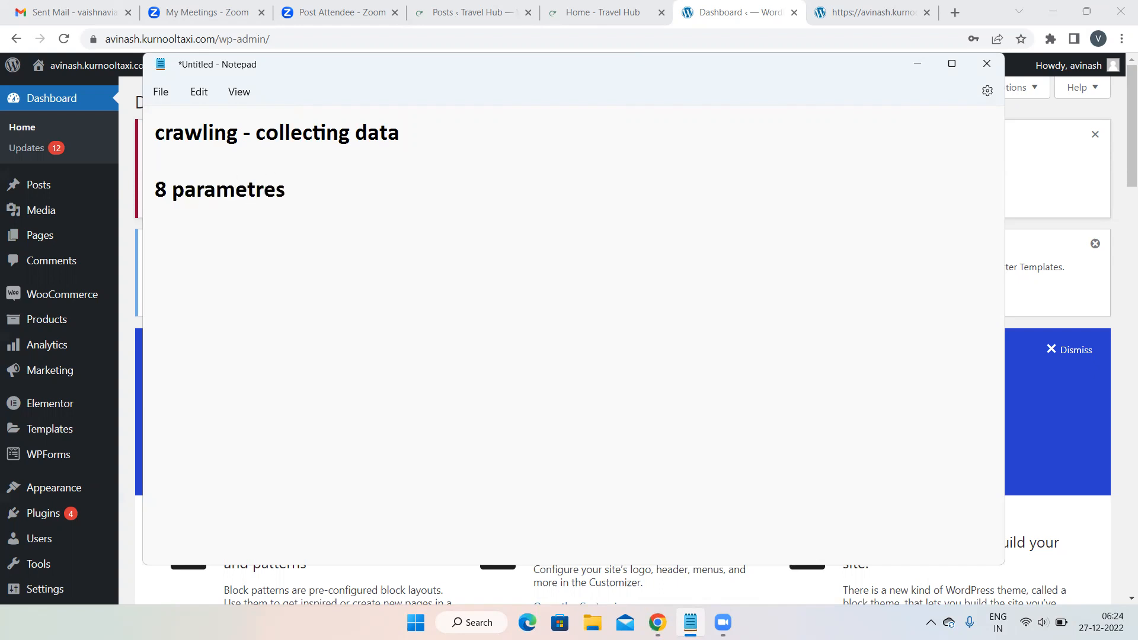
key("Return")
type("Title Description")
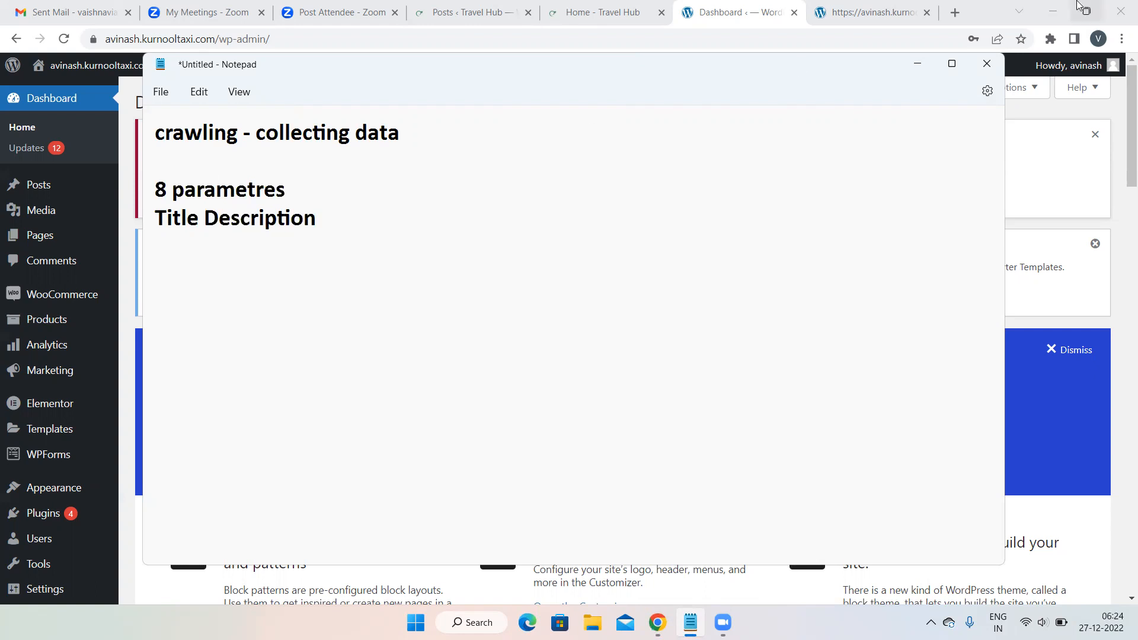
- Search Google for "resorts in bangalore" in a new Chrome tab and examine the titles and descriptions of the first results
left_click(953, 18)
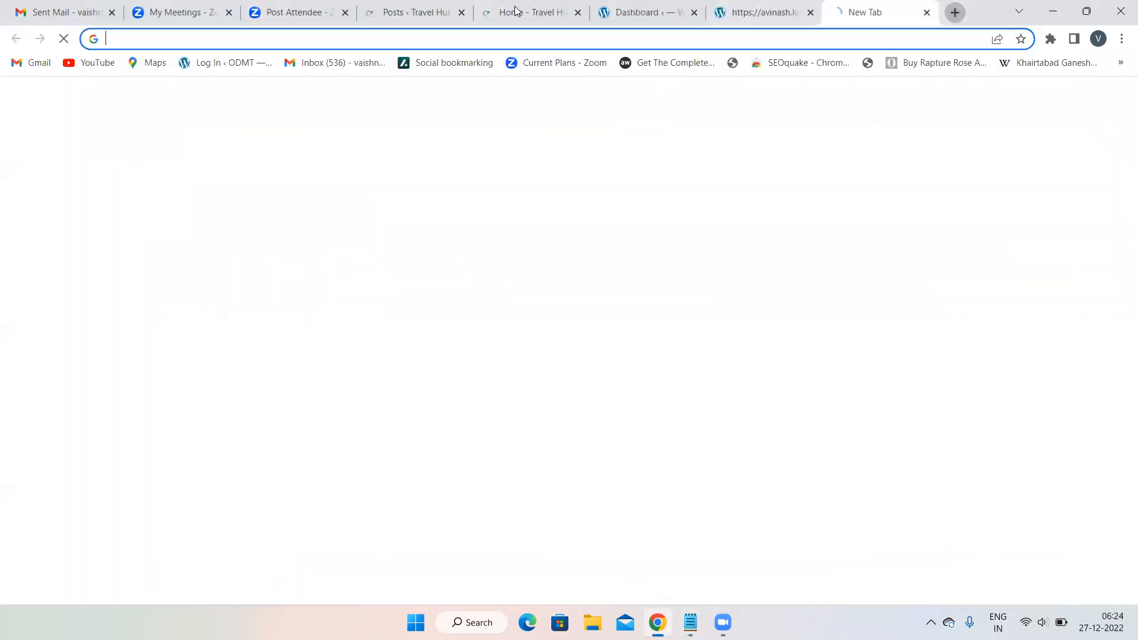
type("resorts in bangalore")
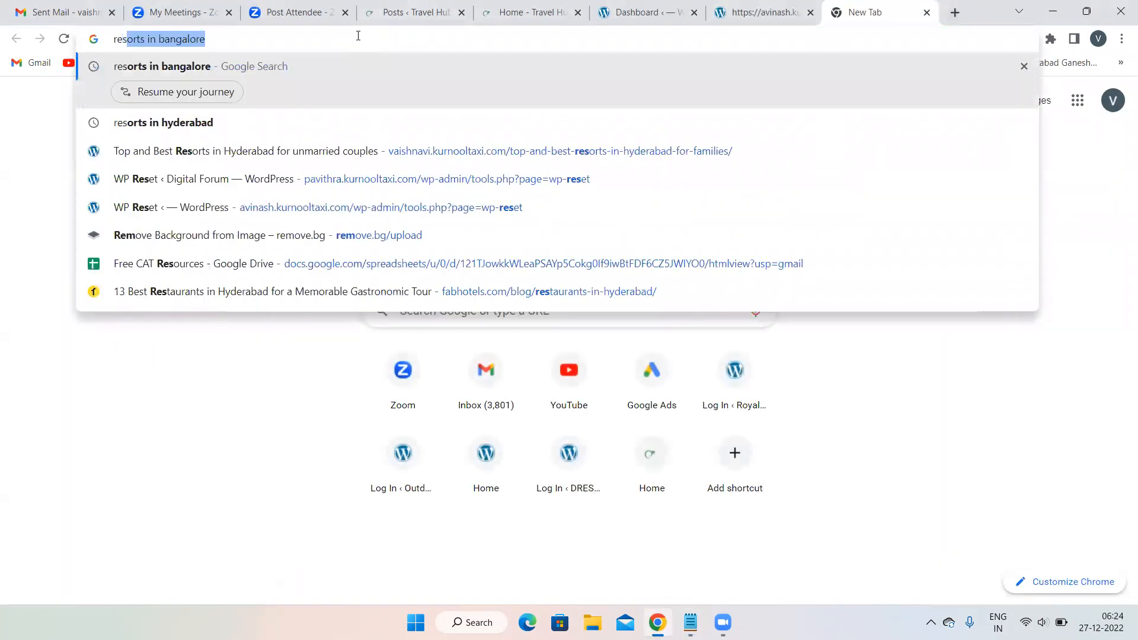
key("Return")
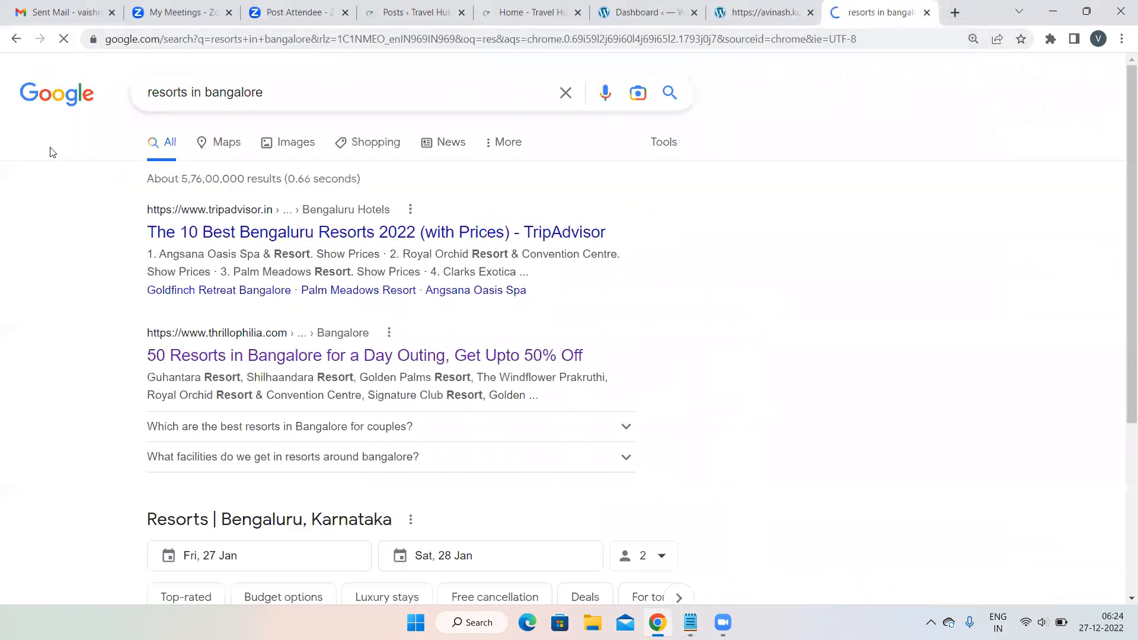
scroll(703, 283, "down", 2)
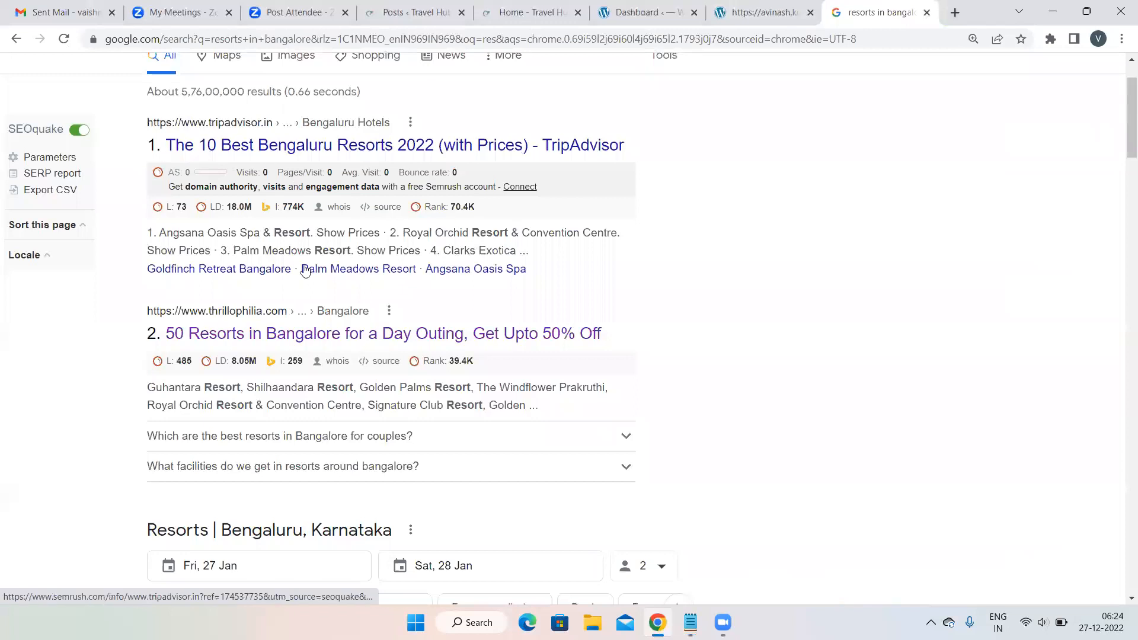
scroll(399, 286, "down", 2)
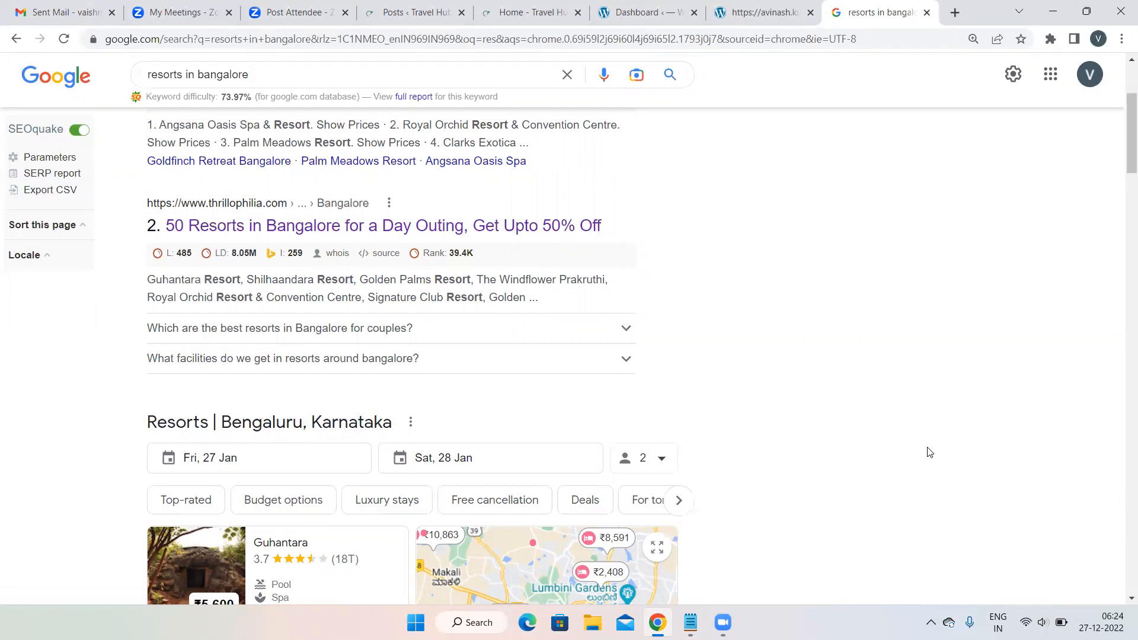
- Switch back to Notepad and put "Description" on its own line below "Title"
mouse_move(691, 623)
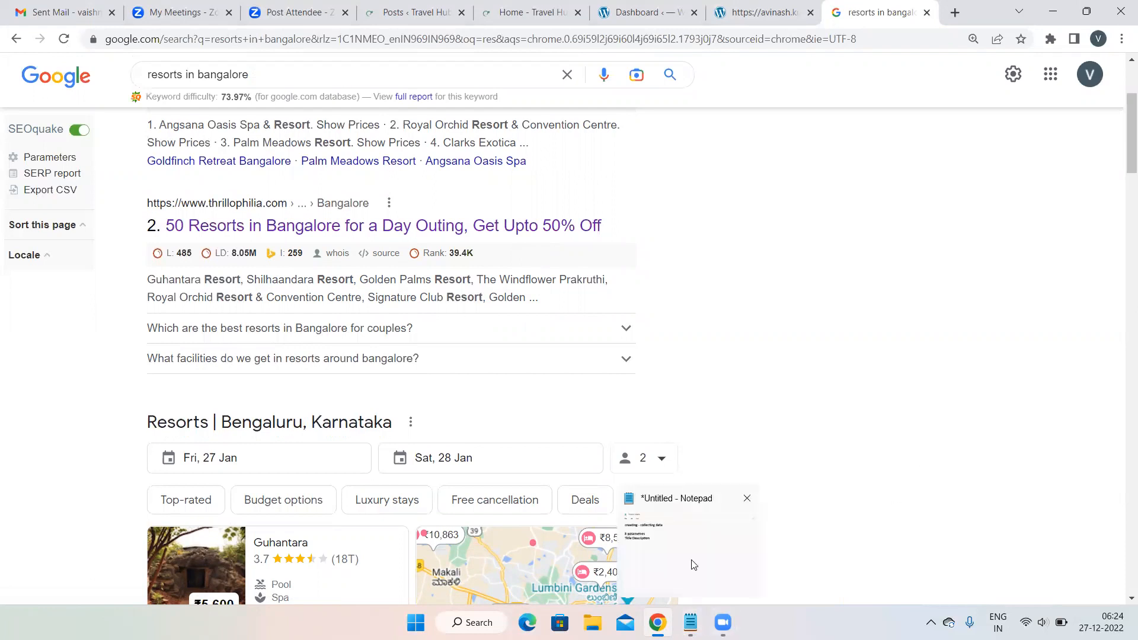
left_click(693, 565)
left_click(199, 224)
key("Return")
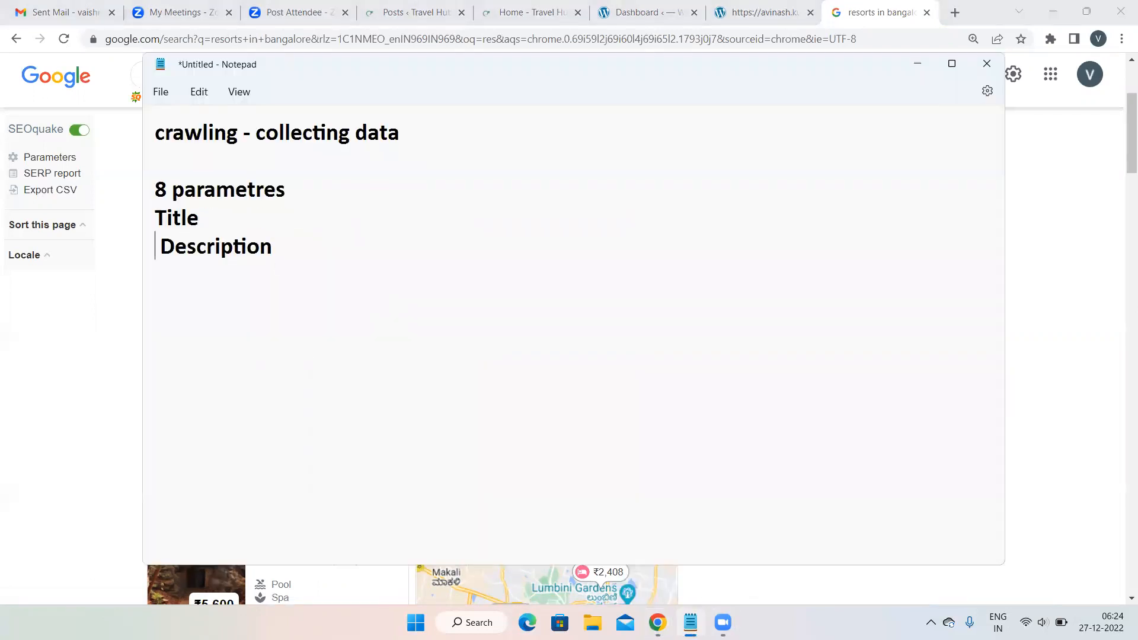
- Add the line "First line of the para" below "Description" in the parameter list
left_click(306, 249)
key("Return")
type("First line of the opar")
key("BackSpace")
key("BackSpace")
key("BackSpace")
key("BackSpace")
type("para")
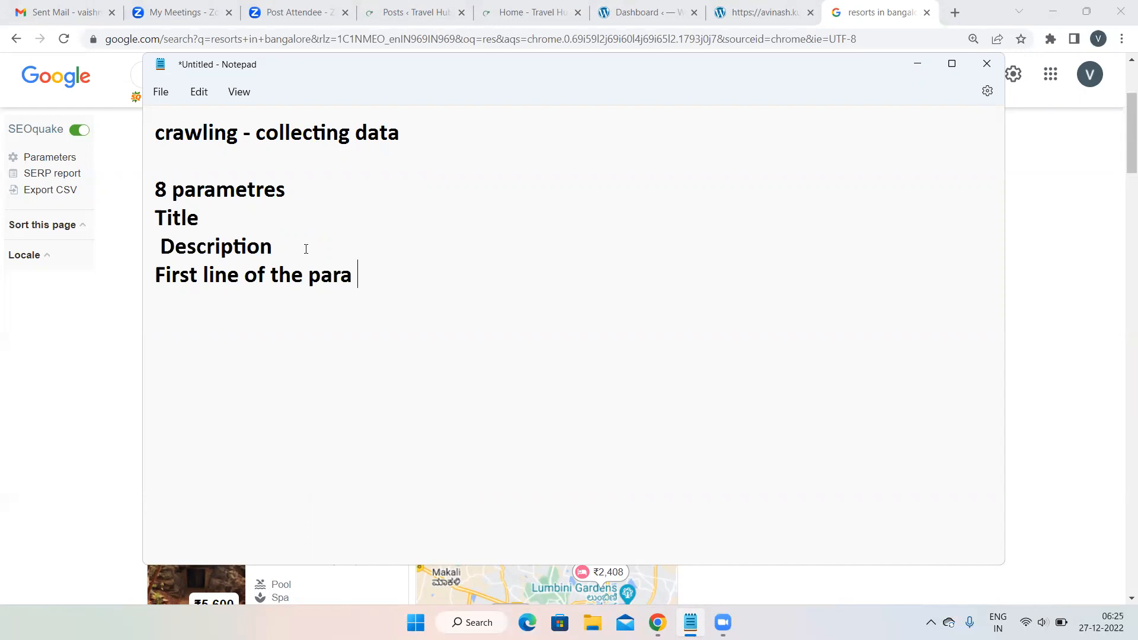
- Add the lines "Bolds and Italics" and "Links" to the parameter list
key("Return")
type("Bolds and ")
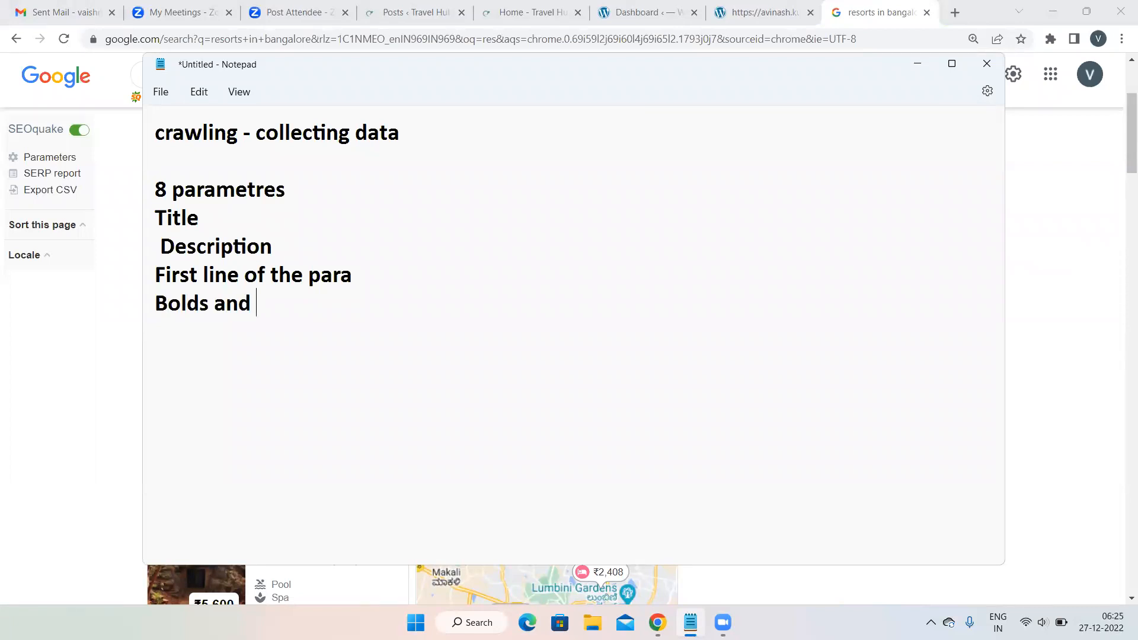
type("L")
key("BackSpace")
type("Italics")
key("Return")
type("O")
key("BackSpace")
type("Links")
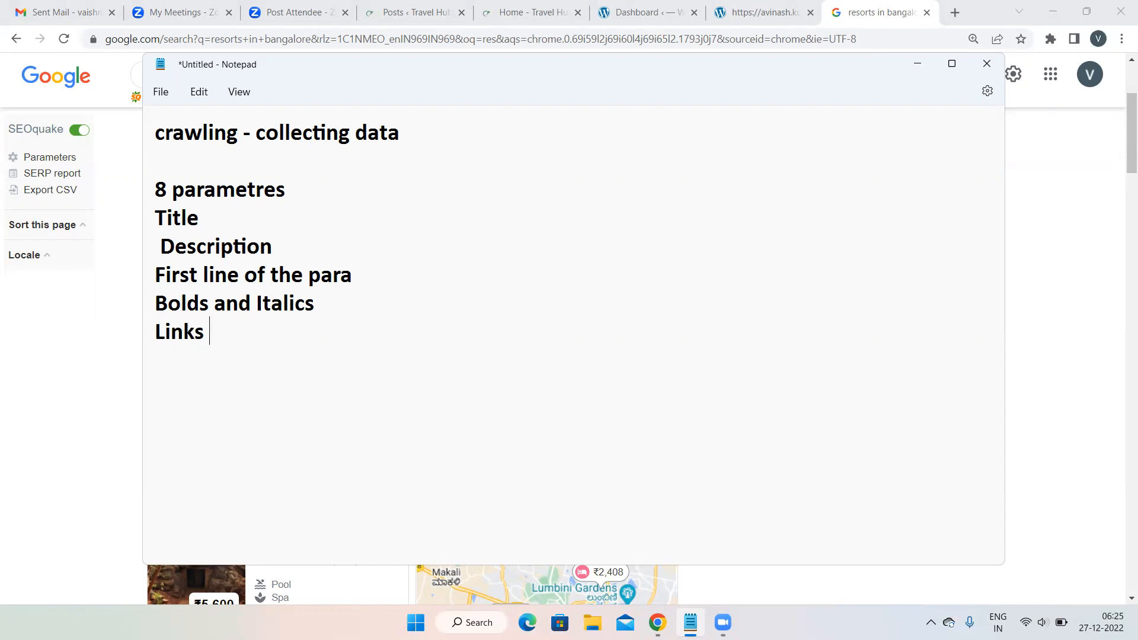
- Add the lines "internal link" and "outbond" below "Links" in the parameter list
key("Return")
type("internal link")
key("Return")
type("outbon")
key("BackSpace")
type("bond")
- Add the lines "Image alt" and "File name" at the end of the parameter list
key("Return")
key("Return")
type("im")
key("BackSpace")
key("BackSpace")
key("BackSpace")
type("Image I")
key("BackSpace")
type("alt")
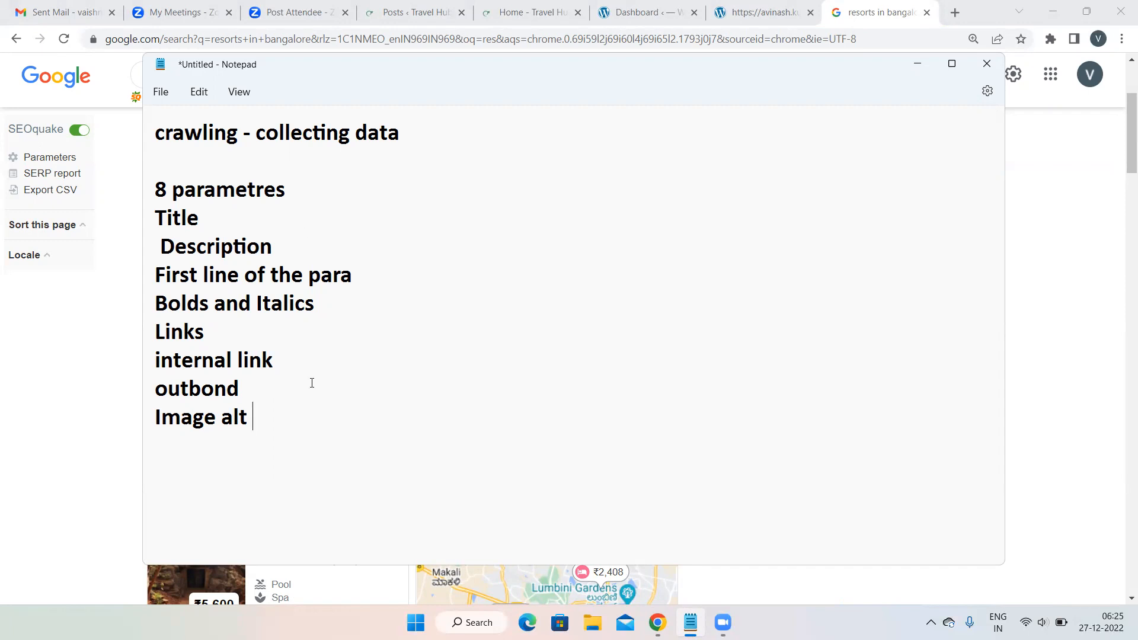
left_click(307, 361)
key("Return")
type("File name")
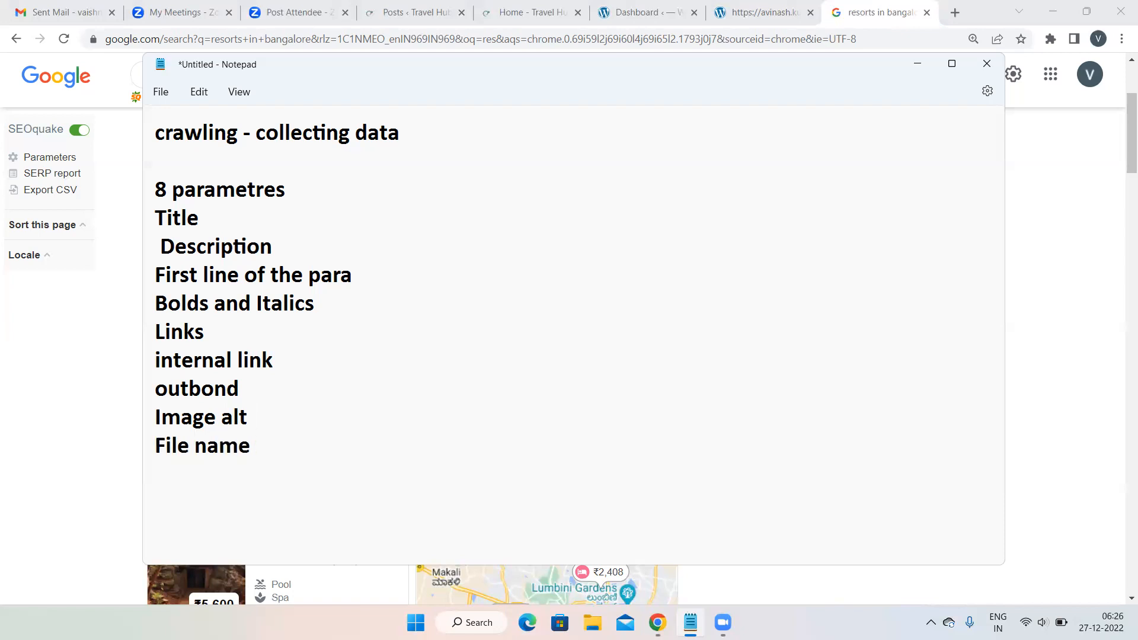
- Switch to Chrome, open the Thrillophilia Bangalore resorts result, examine the path in its web address, and close the page
key("alt+Tab")
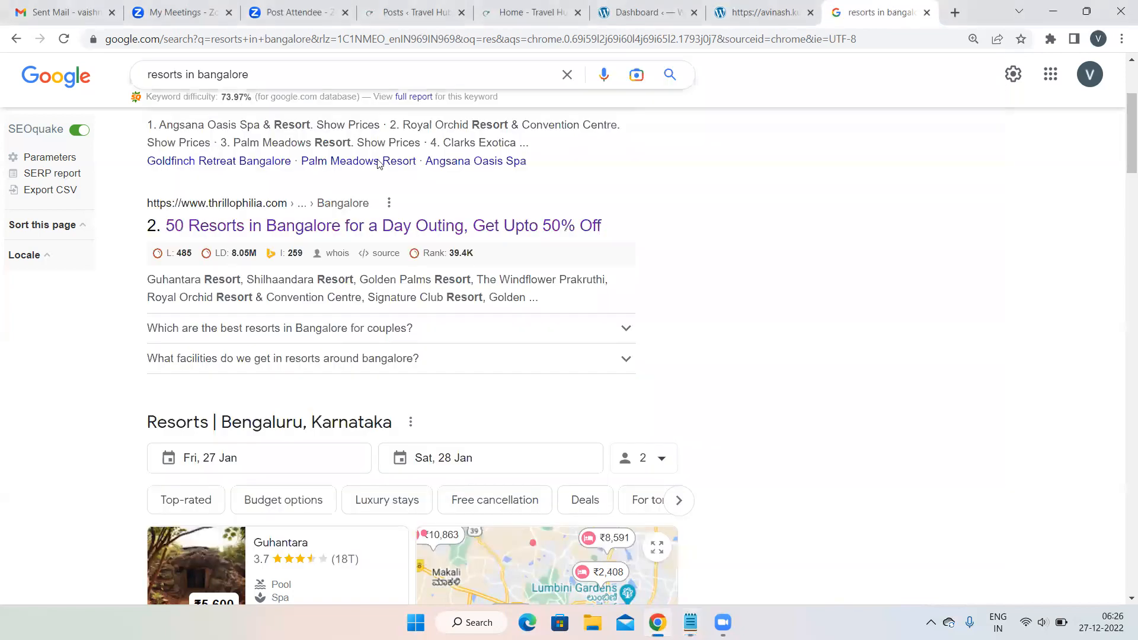
left_click(283, 226)
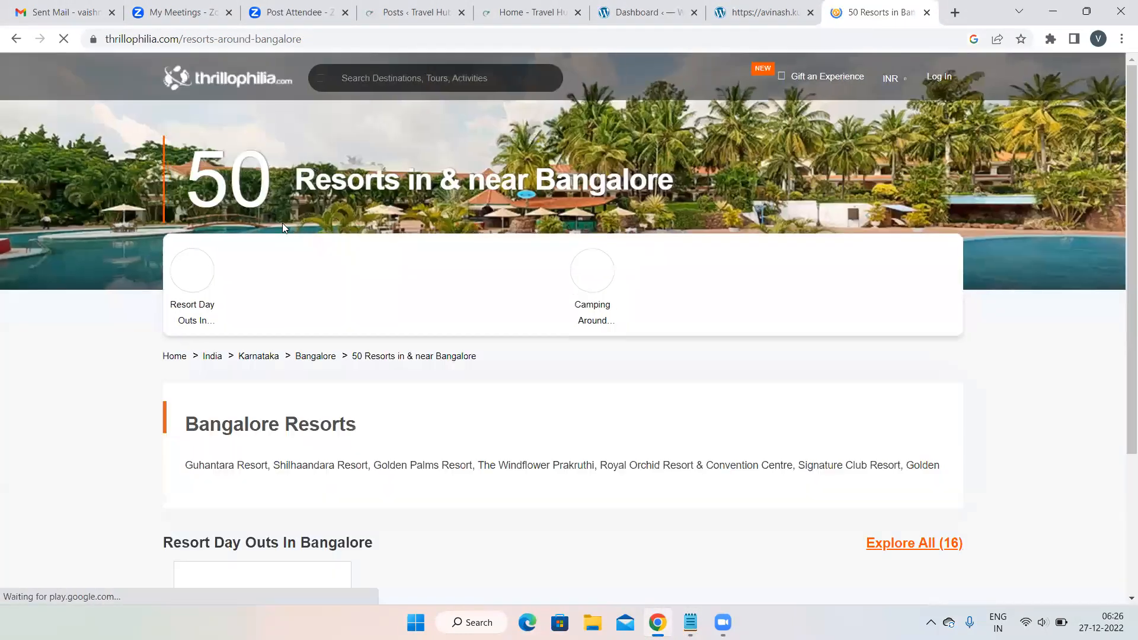
left_click(331, 38)
key("ctrl+a")
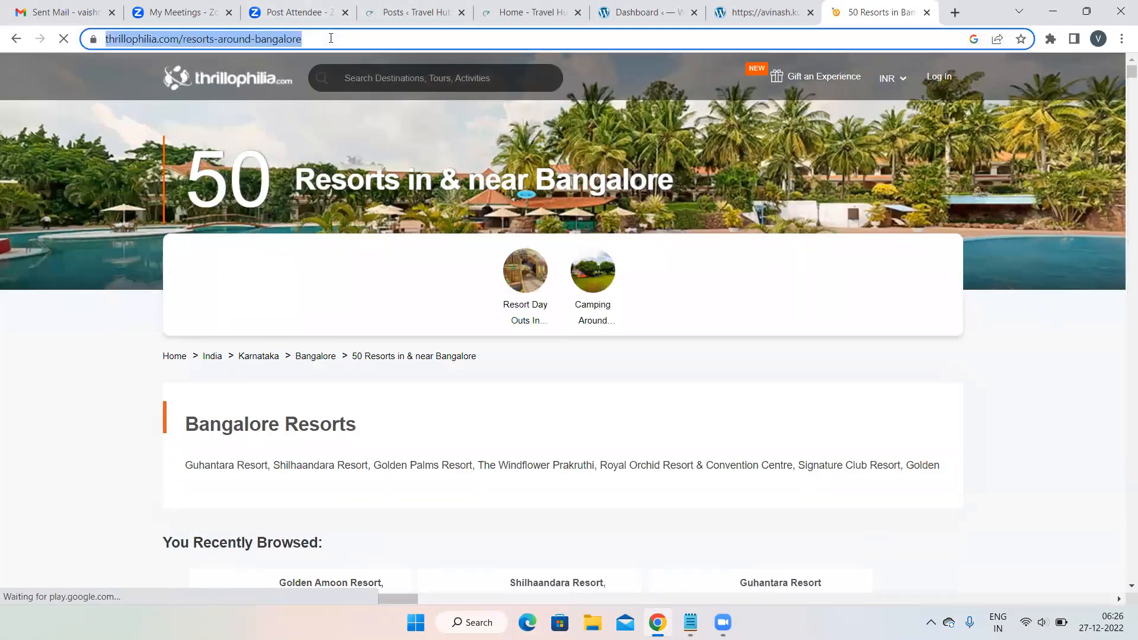
left_click(344, 38)
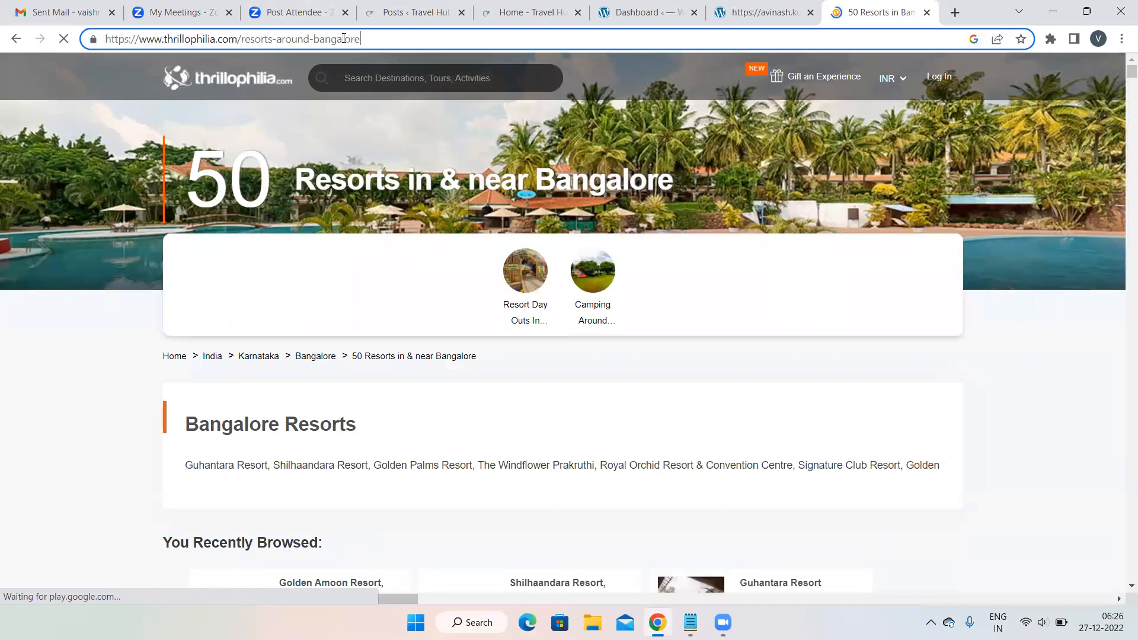
left_click_drag(361, 38, 233, 40)
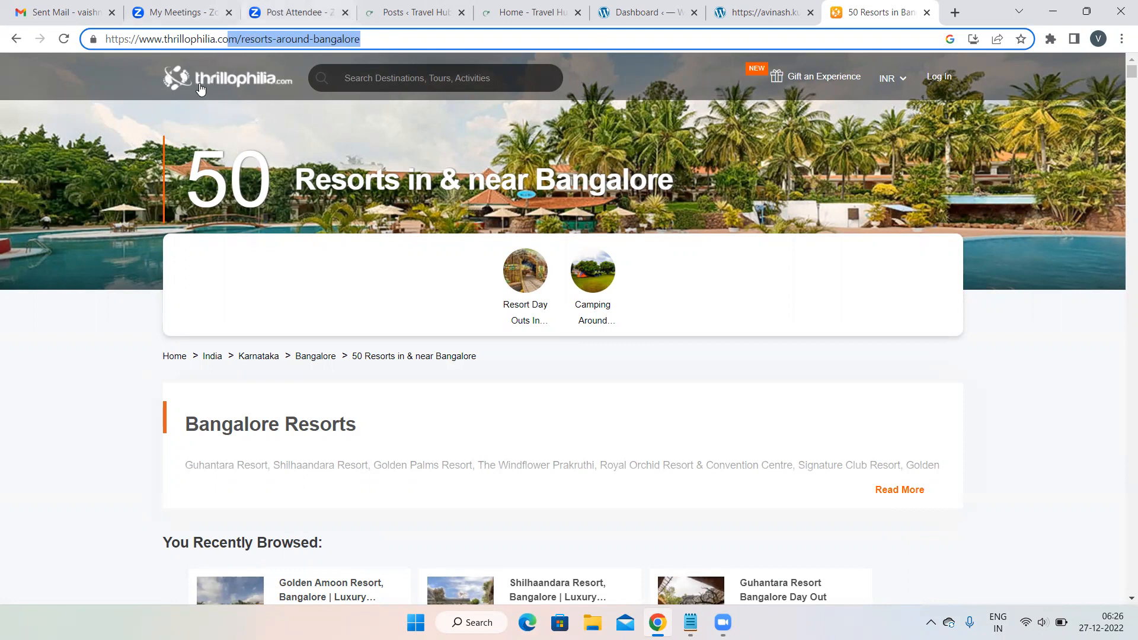
left_click(928, 13)
left_click(928, 14)
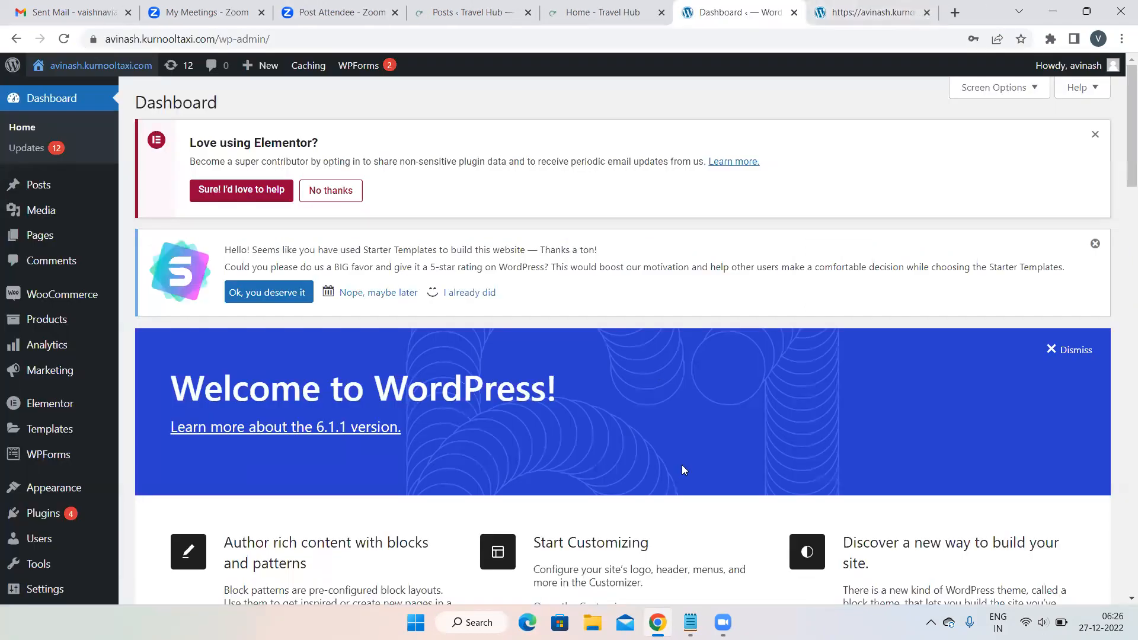
- Return to Notepad and add the line "H1 to H6" below "File name"
left_click(691, 623)
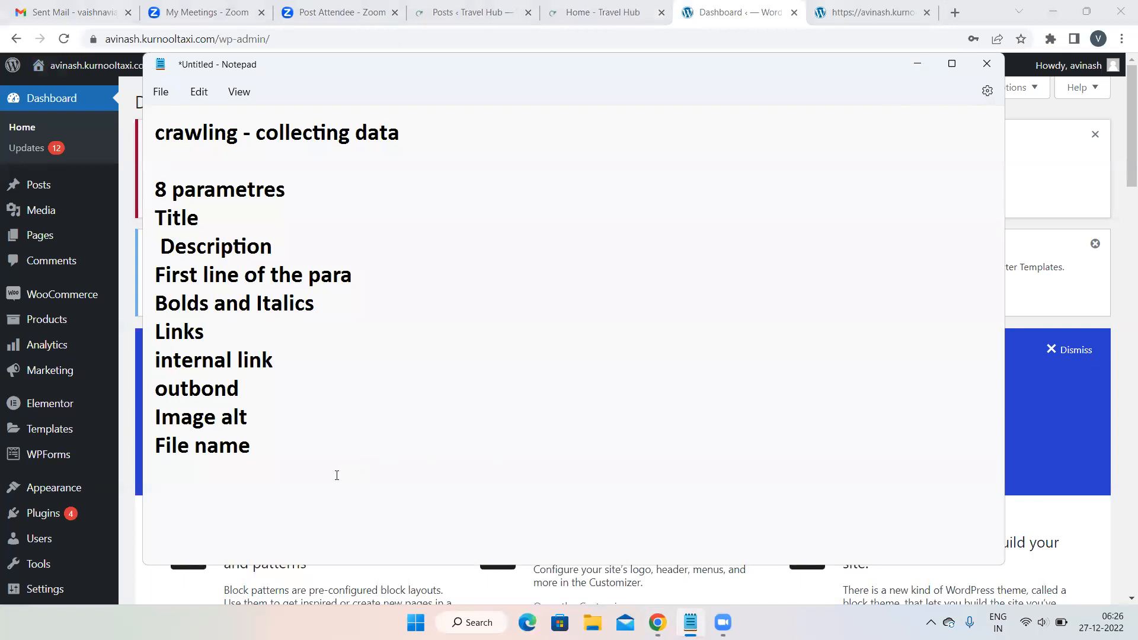
type("H1 to H6")
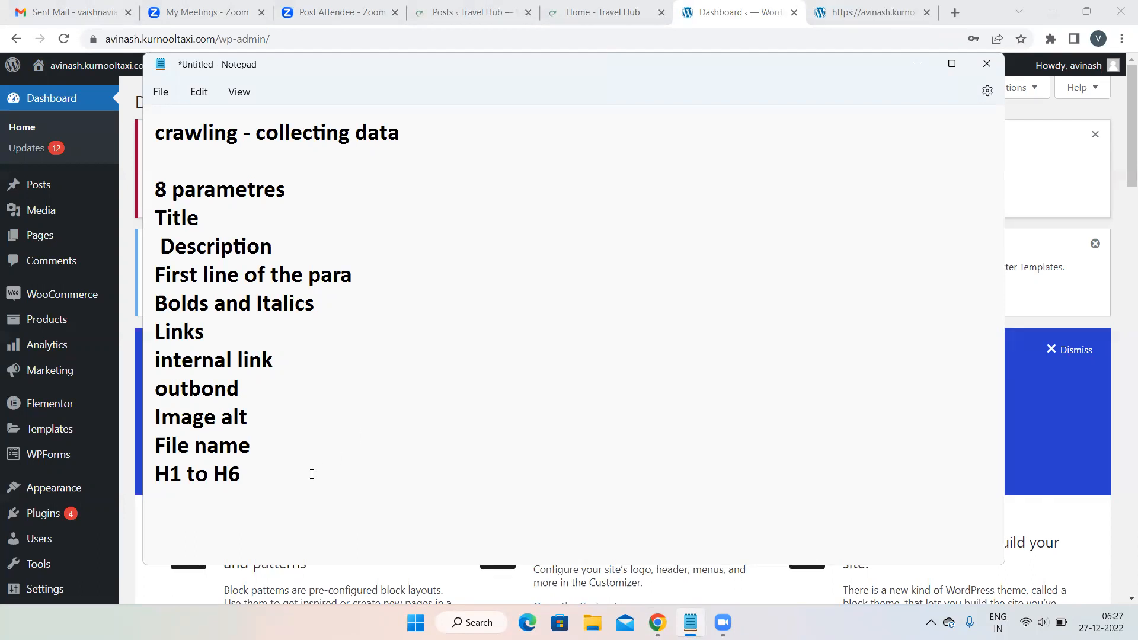
- Switch to Chrome and search Google again for "resorts in bangalore" in a new tab to review the results
left_click(883, 6)
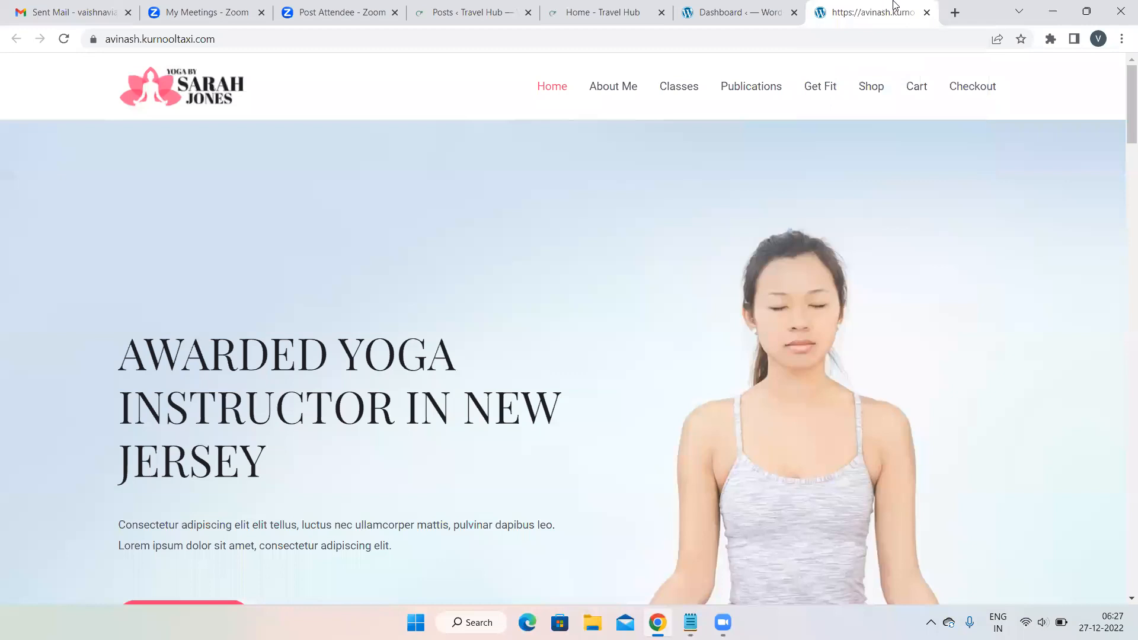
key("ctrl+t")
left_click(846, 33)
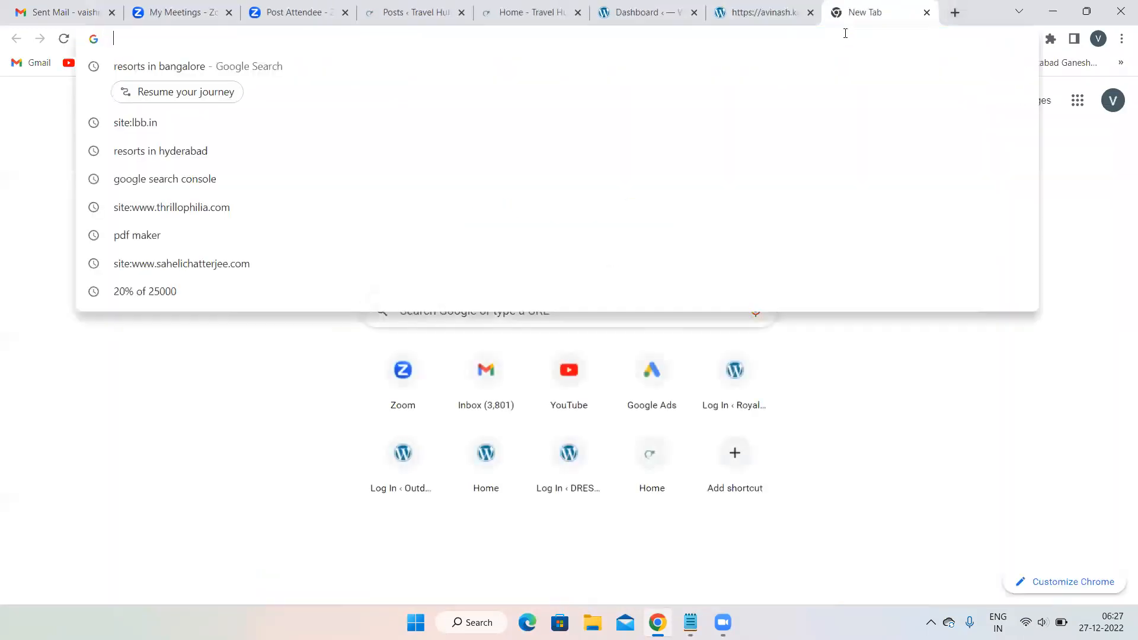
type("resorts")
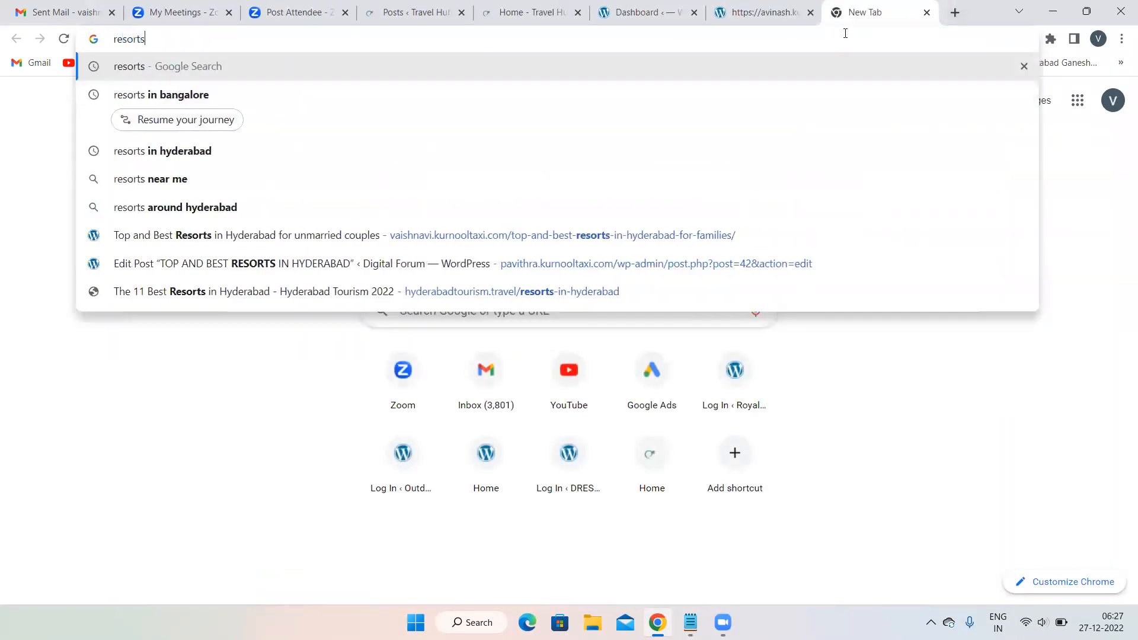
left_click(561, 110)
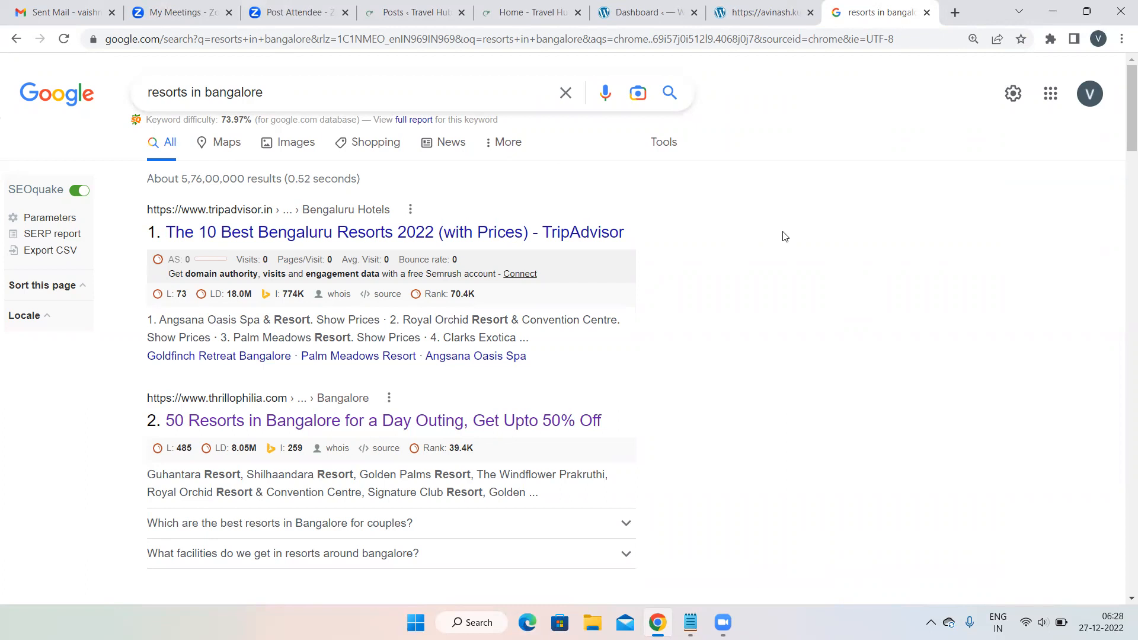
- Go back to Notepad, write the line "plugin - All in One SEO/ Yoast" below the list, and highlight the All in One SEO part
mouse_move(691, 623)
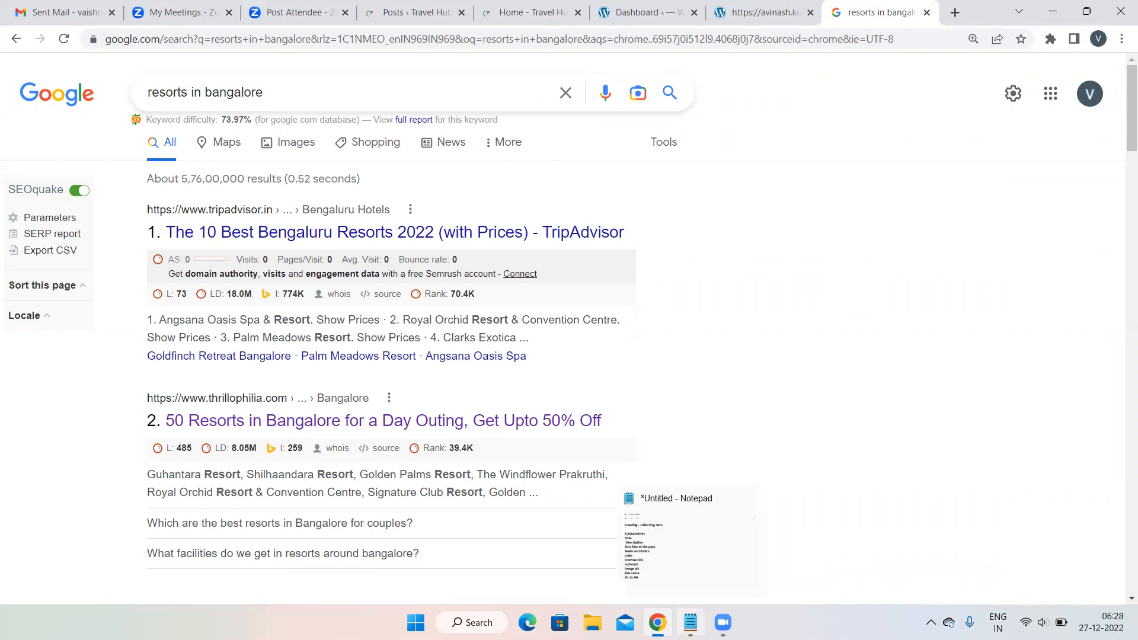
left_click(682, 571)
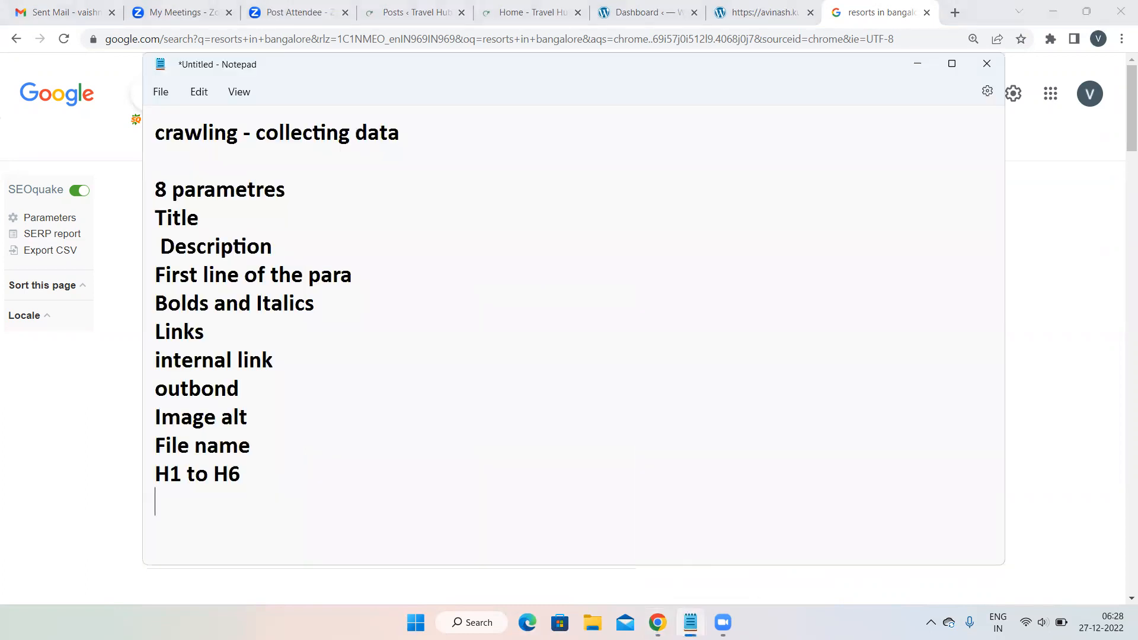
scroll(250, 300, "down", 5)
left_click(175, 143)
type("plugin - All in One SEO")
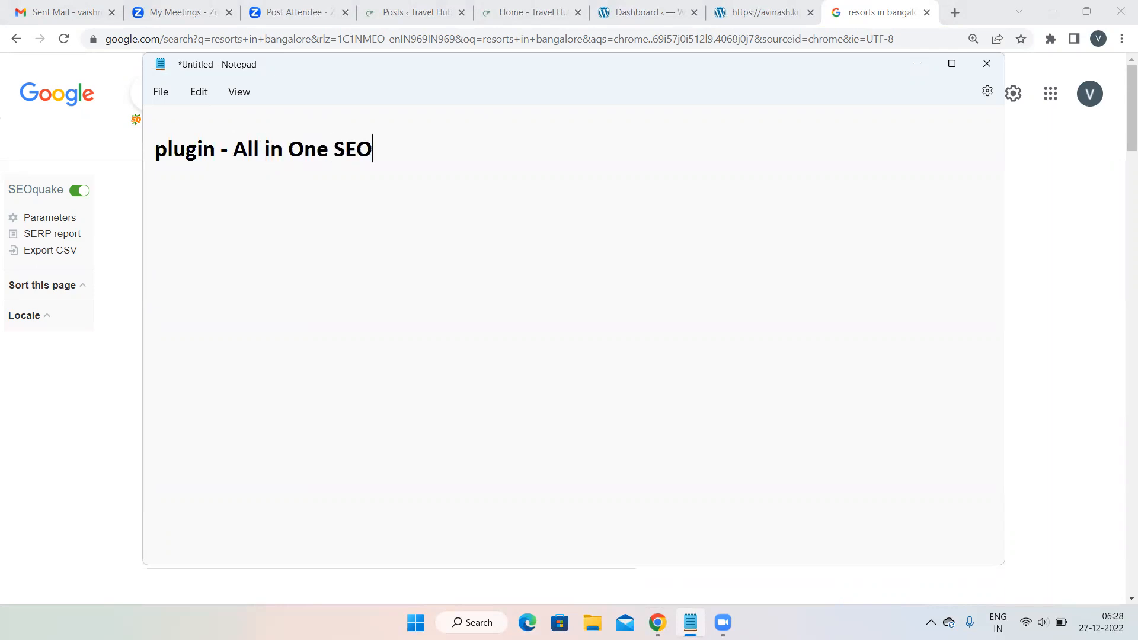
type("/ Yoast")
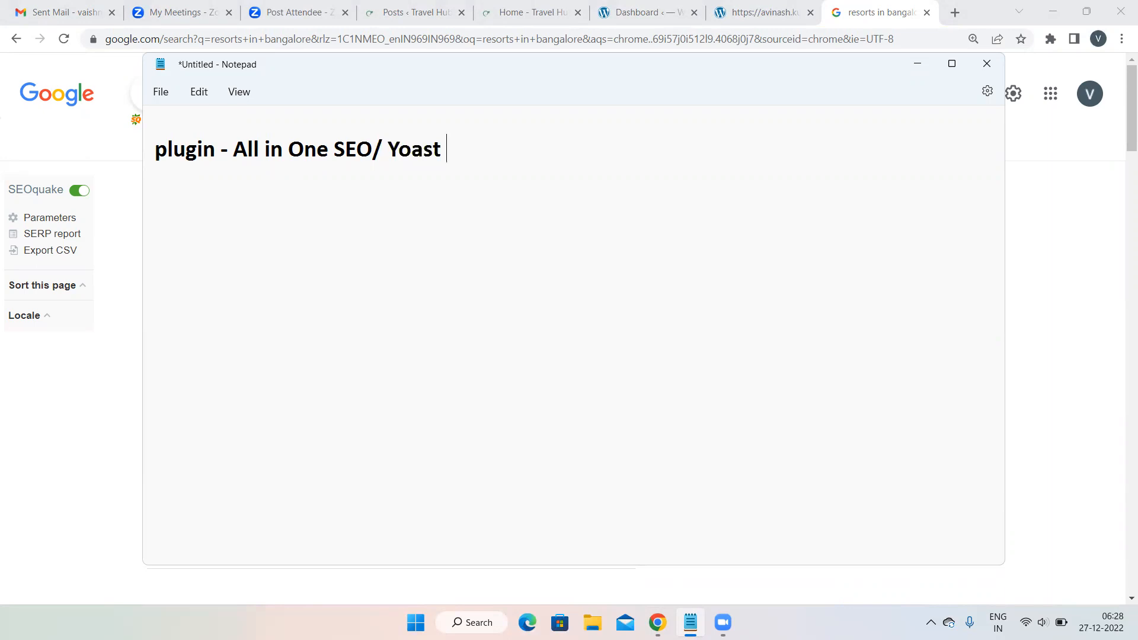
left_click_drag(221, 145, 374, 146)
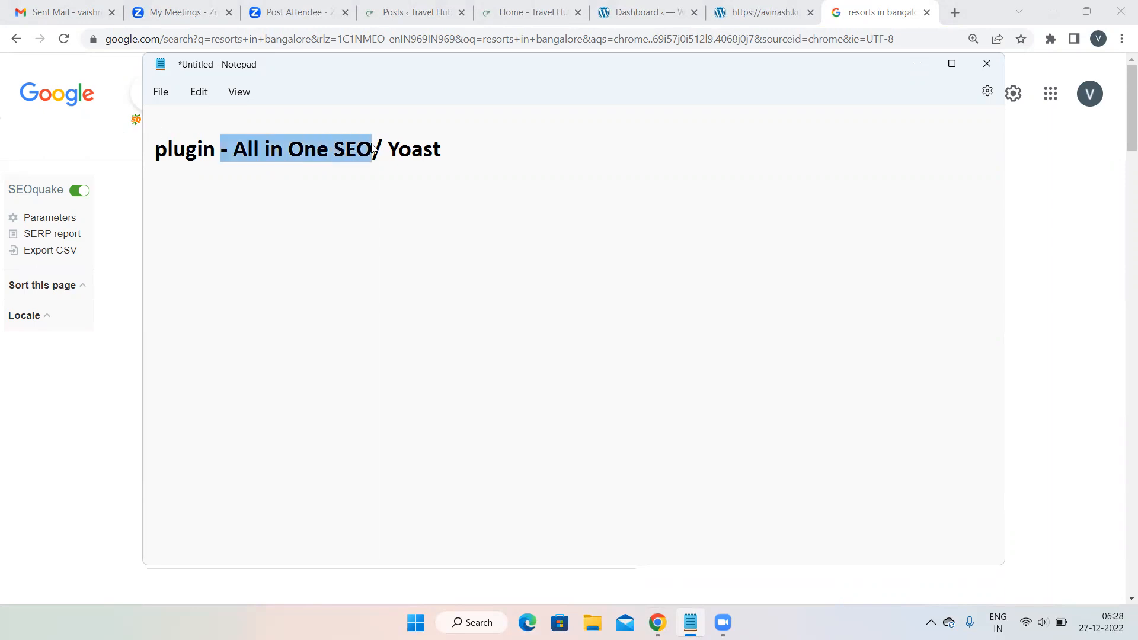
- Switch to the site's WordPress dashboard in Chrome and open the page for adding new plugins
left_click(759, 8)
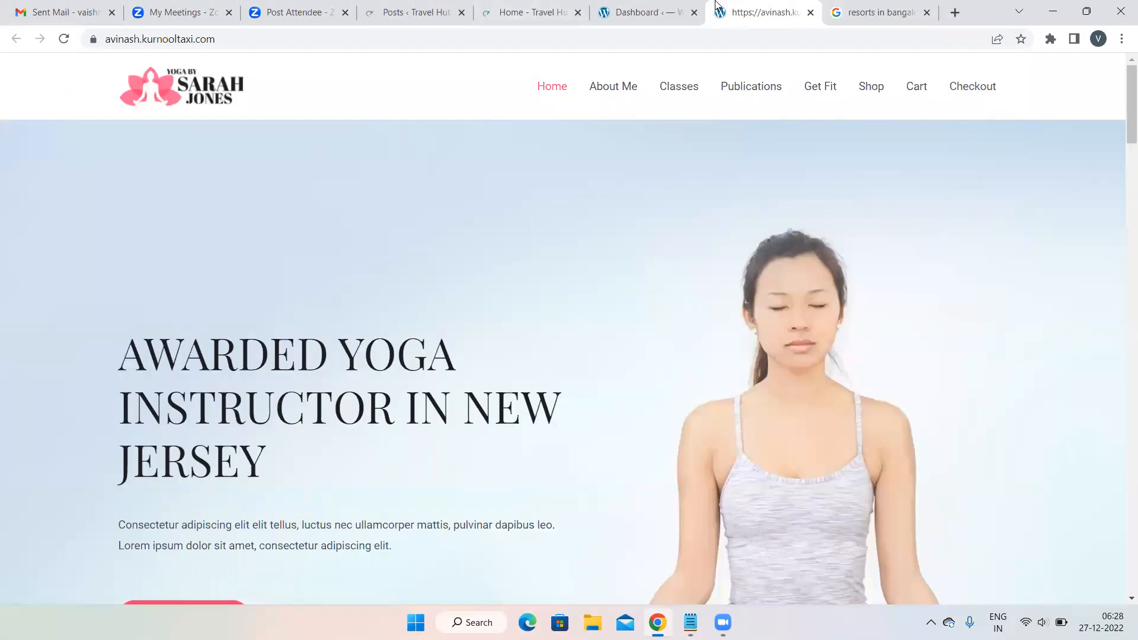
left_click(646, 11)
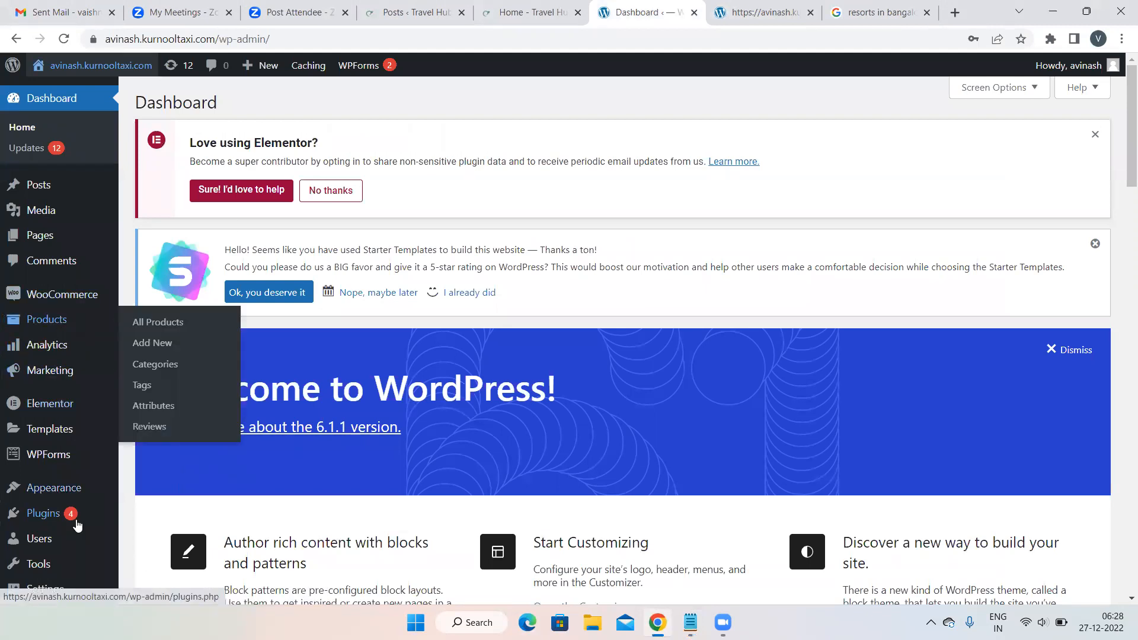
mouse_move(69, 514)
left_click(149, 544)
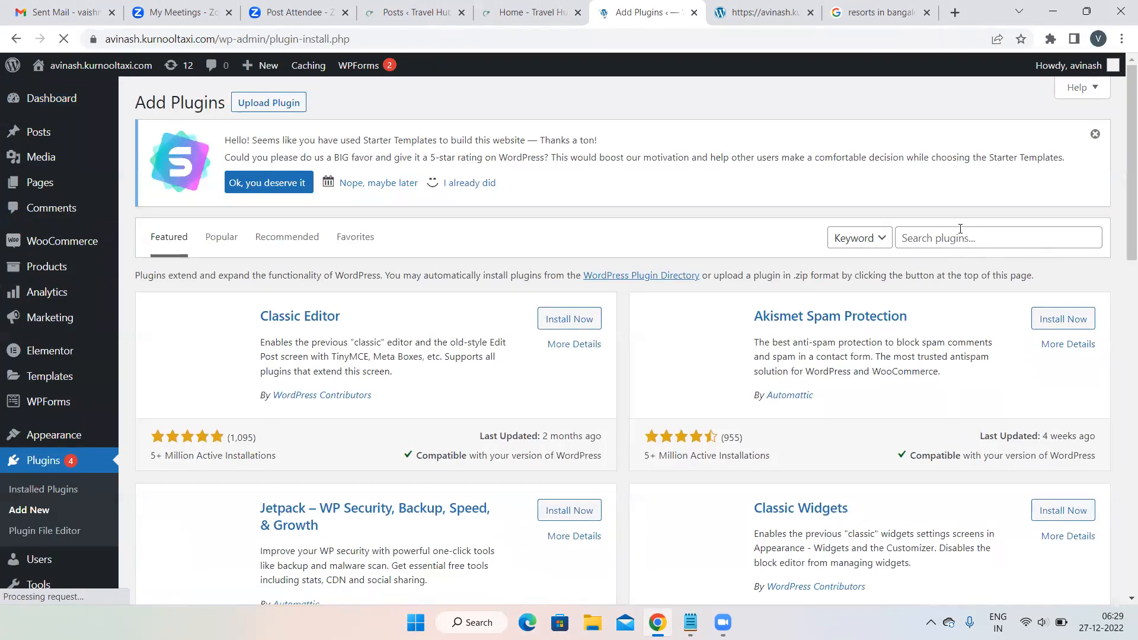
- Search the plugin directory for "All in one SEO"
left_click(956, 236)
type("all")
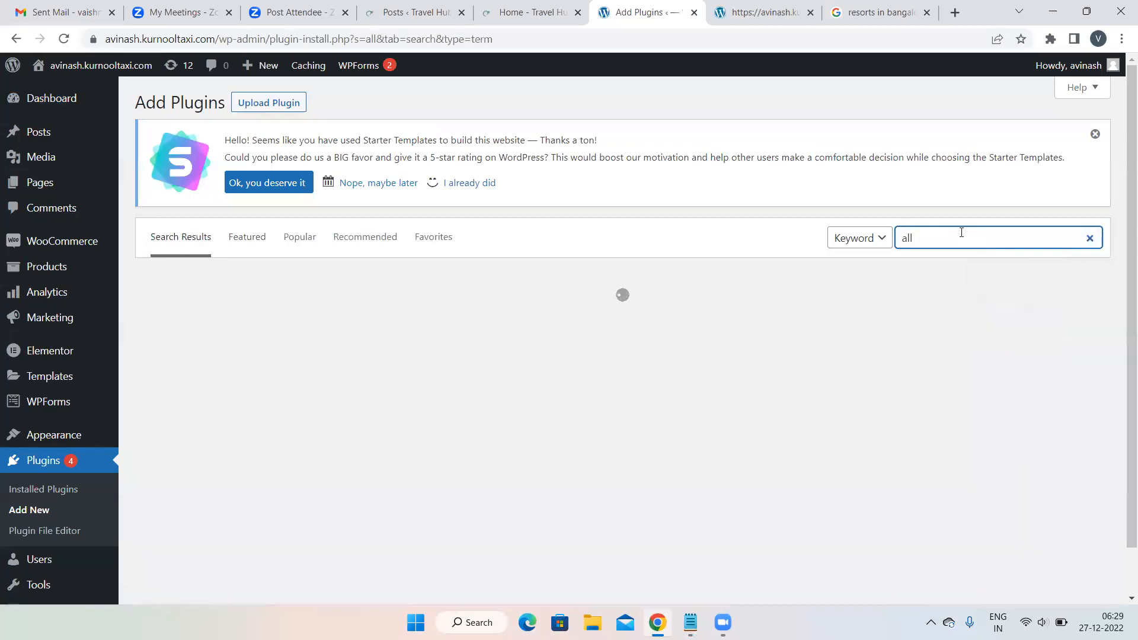
left_click(957, 238)
left_click(1020, 275)
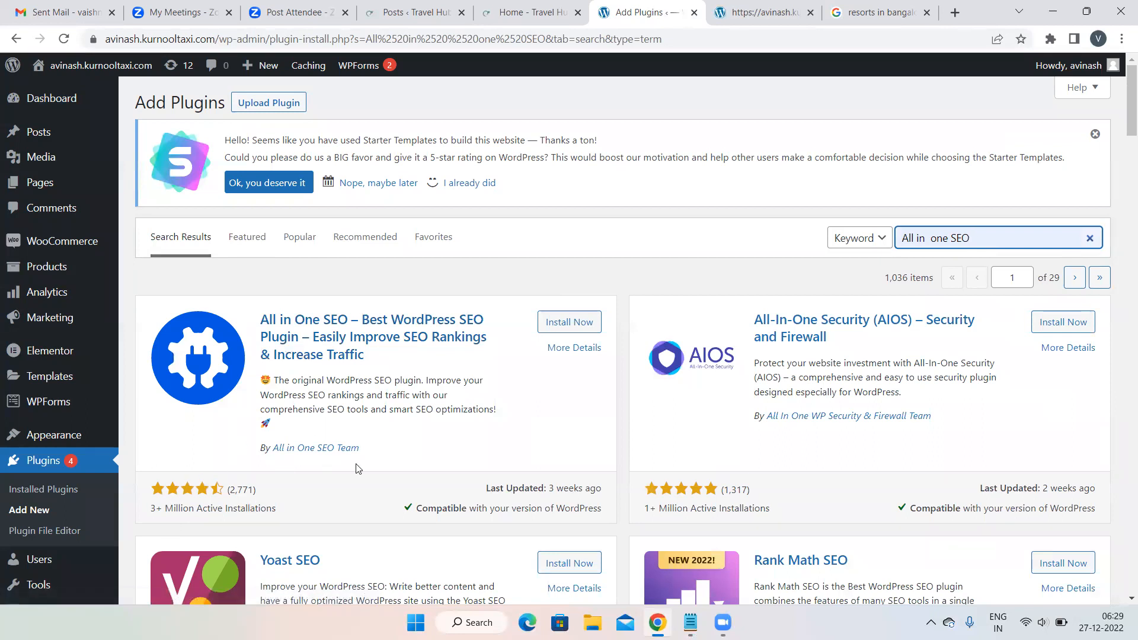
- Review the matching plugins, install All in One SEO, and activate it on the site
scroll(357, 468, "down", 1)
scroll(356, 464, "down", 3)
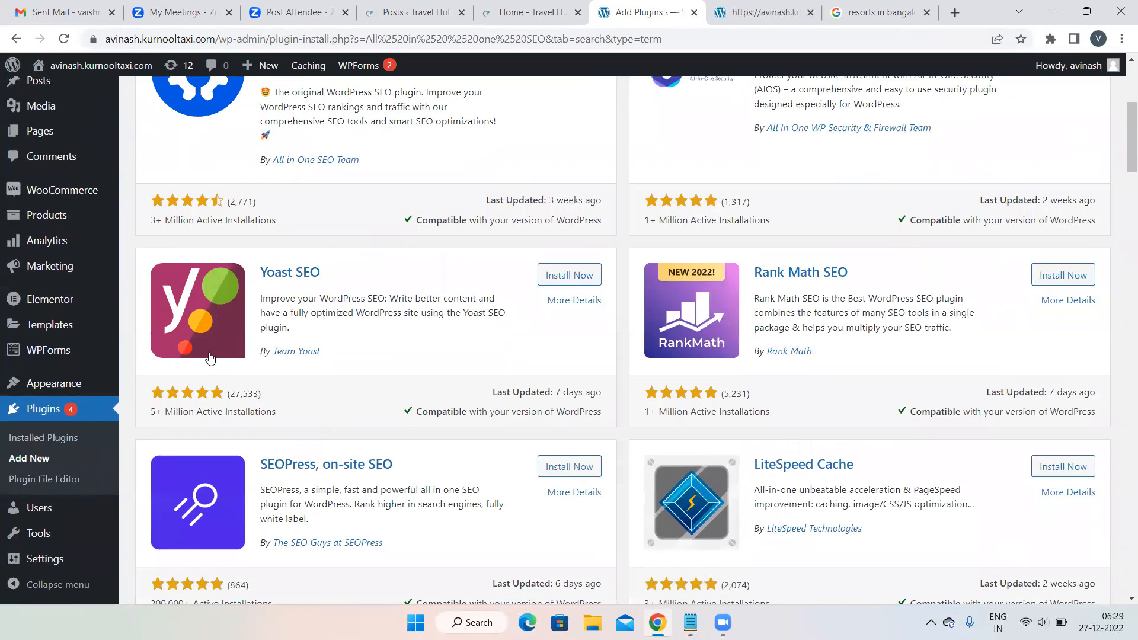
scroll(419, 254, "up", 3)
scroll(420, 255, "up", 1)
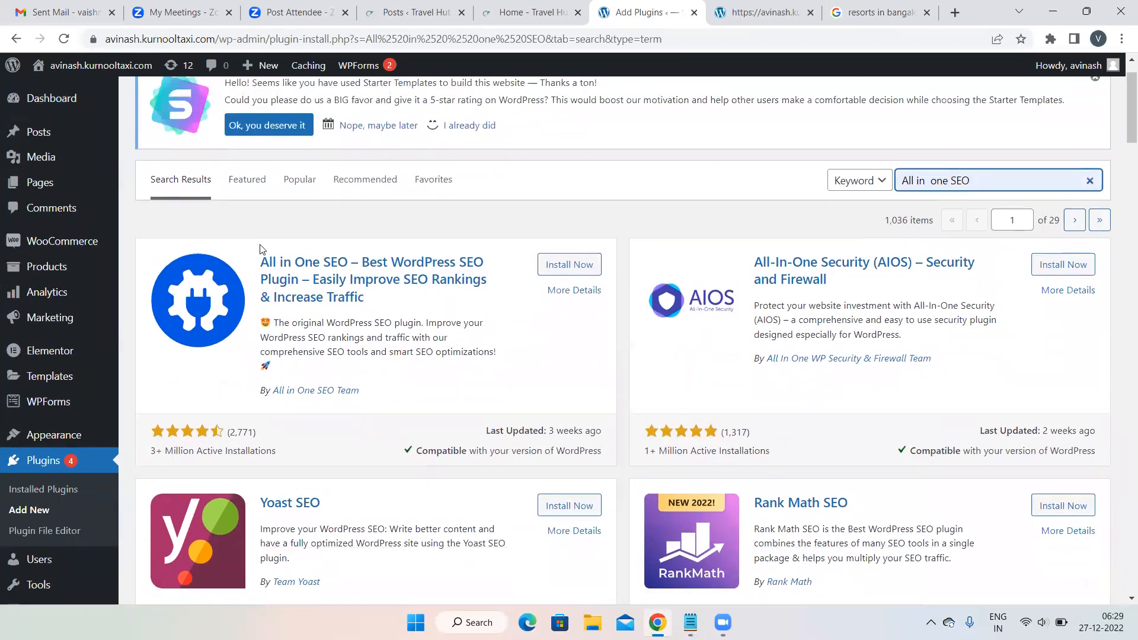
scroll(409, 270, "up", 1)
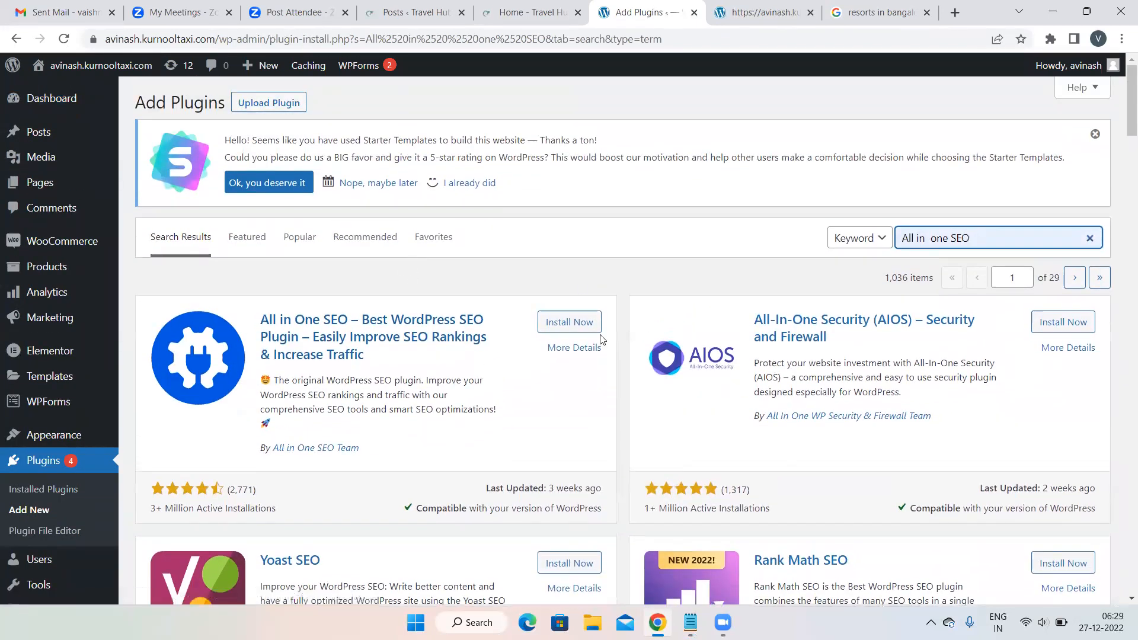
left_click(559, 325)
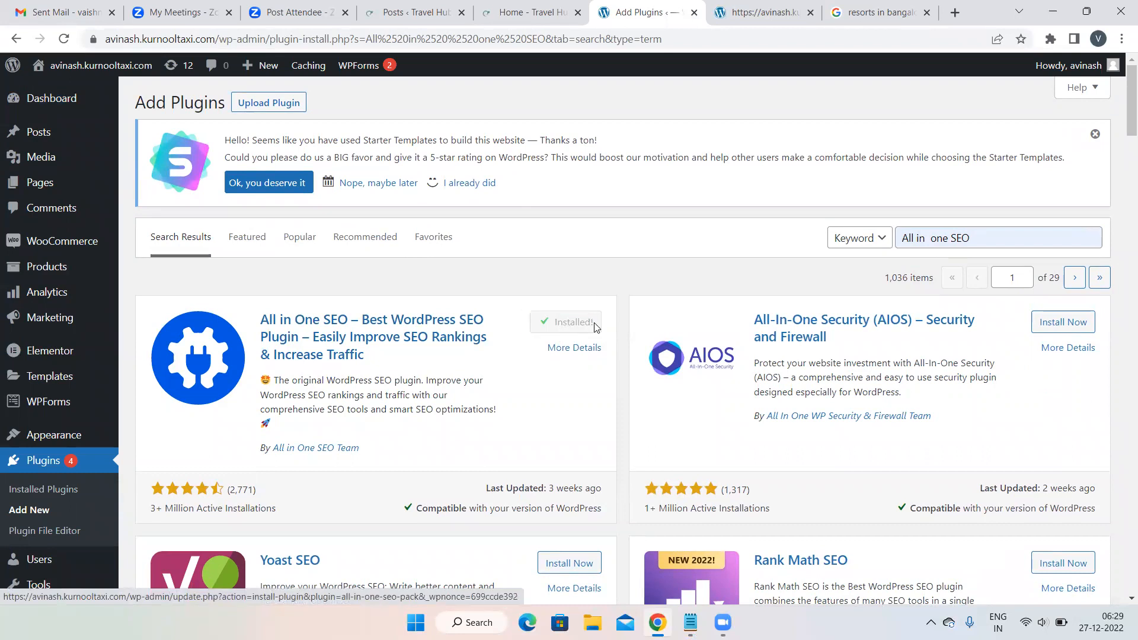
left_click(574, 323)
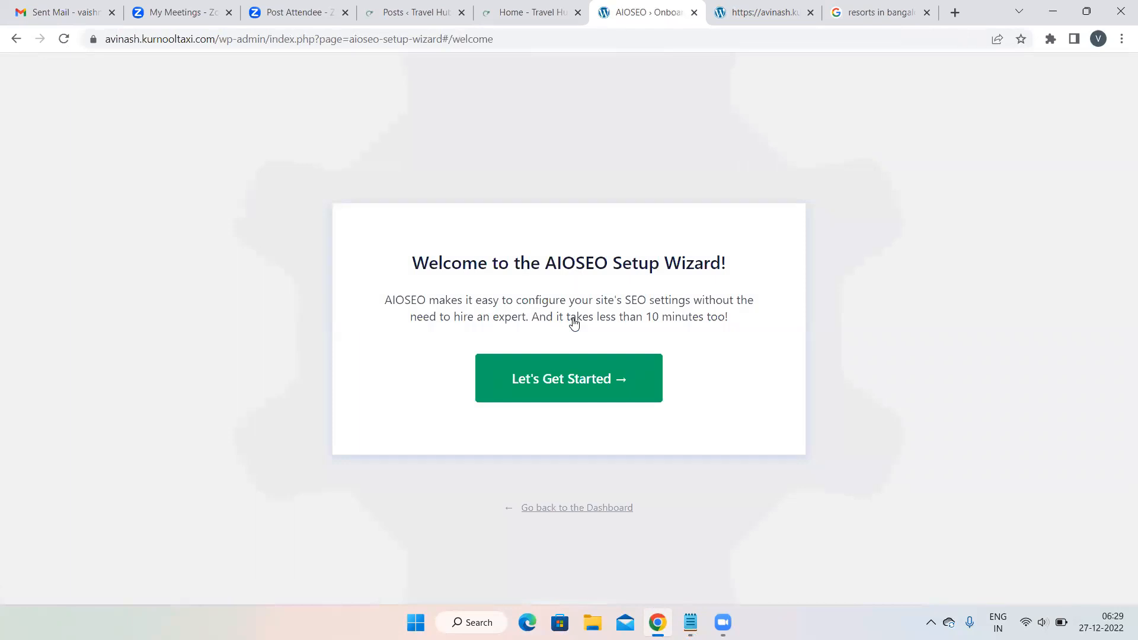
- Leave the AIOSEO setup wizard for the plugin results and look over the All in One SEO options in the dashboard
left_click(16, 39)
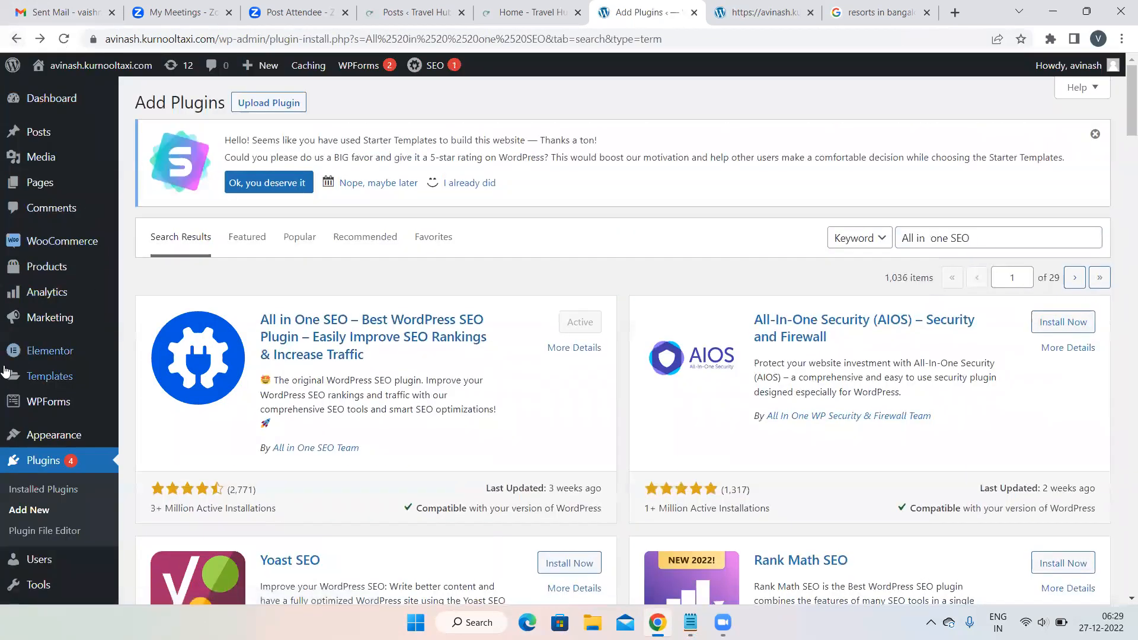
scroll(59, 415, "down", 5)
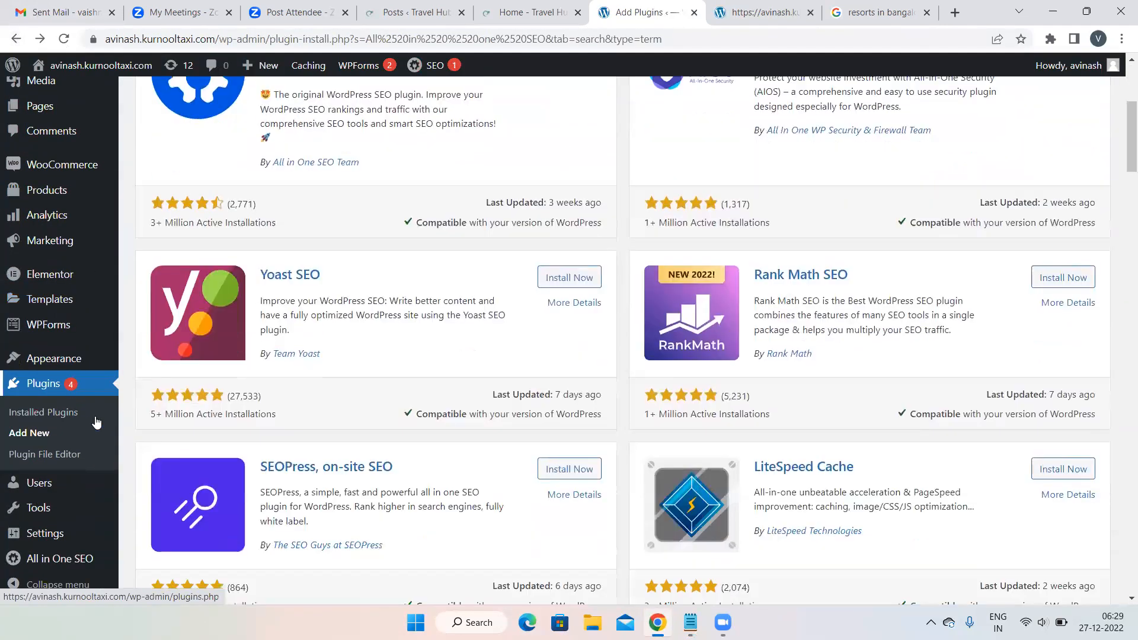
mouse_move(17, 565)
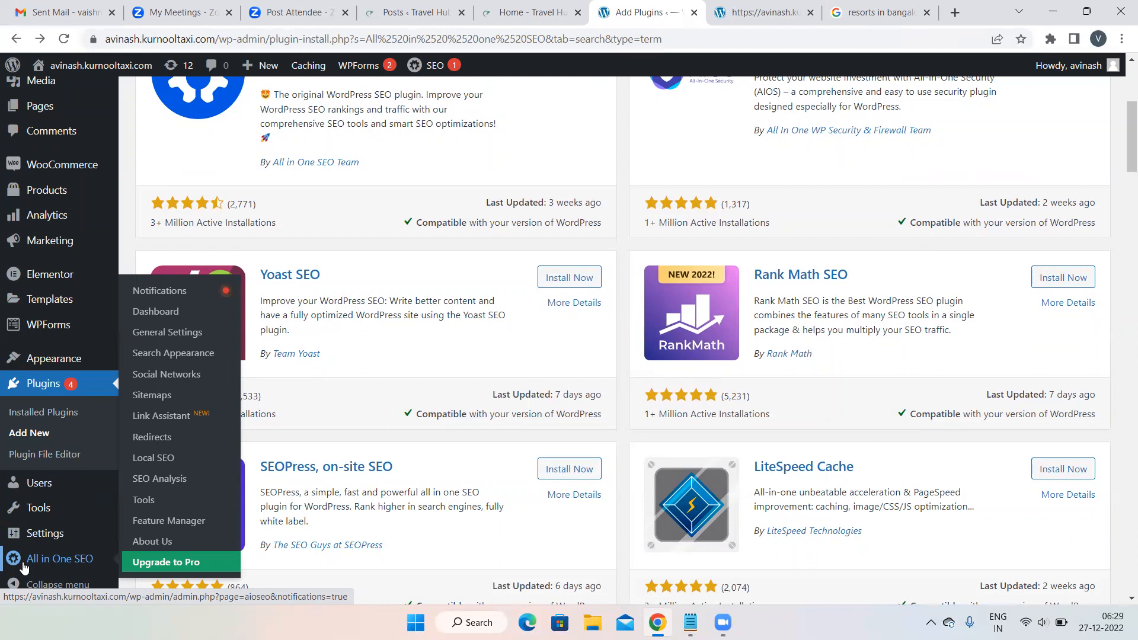
scroll(417, 372, "up", 5)
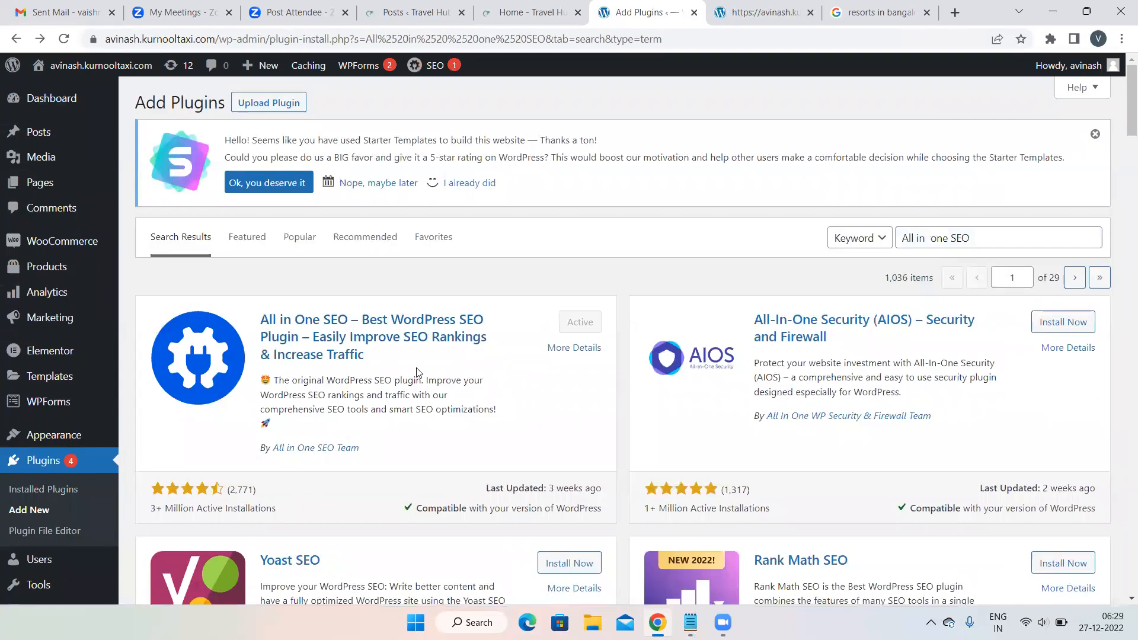
- Return to Notepad and add the line "Blog" below the plugin line
mouse_move(691, 619)
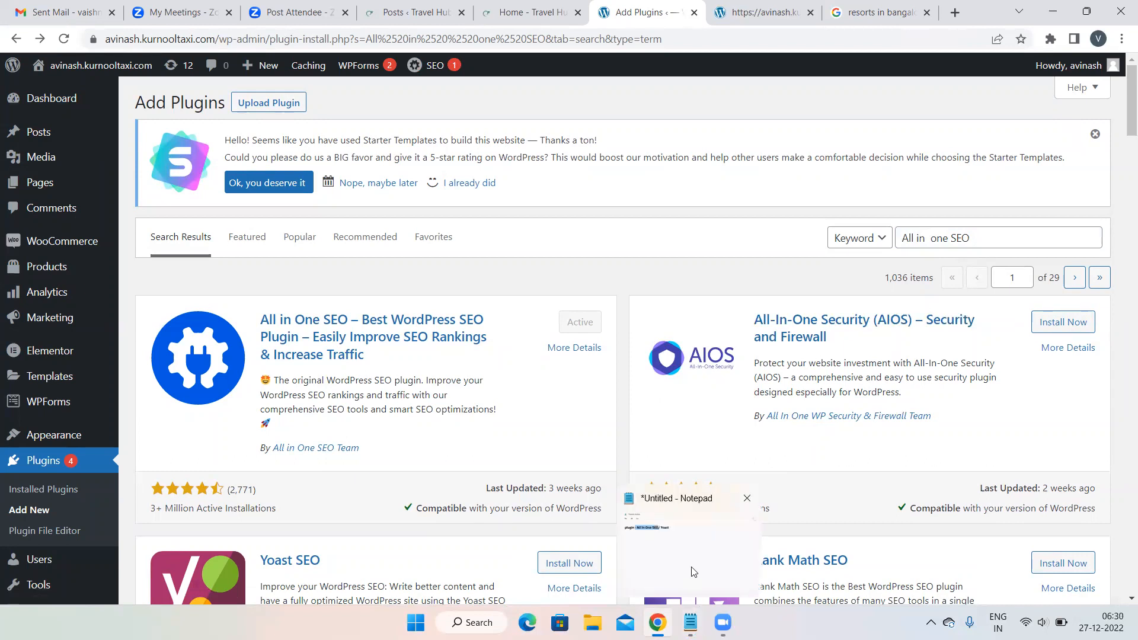
left_click(695, 571)
left_click(485, 234)
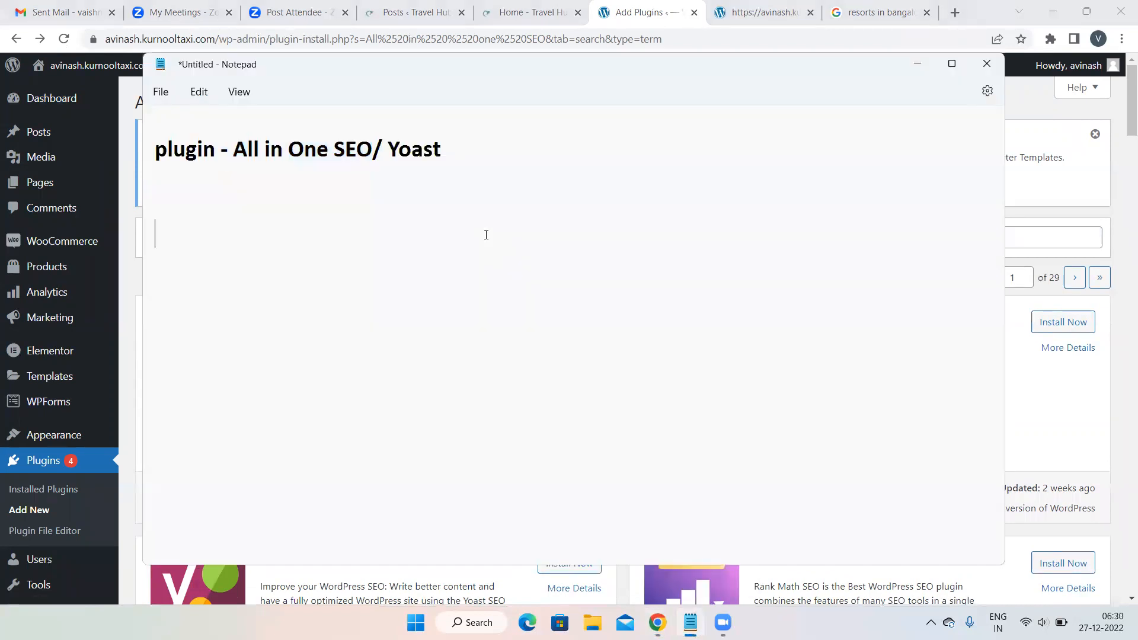
type("Blog")
- Switch to the Travel Hub site's posts list in Chrome and review the posts with their AIOSEO details
left_click(412, 12)
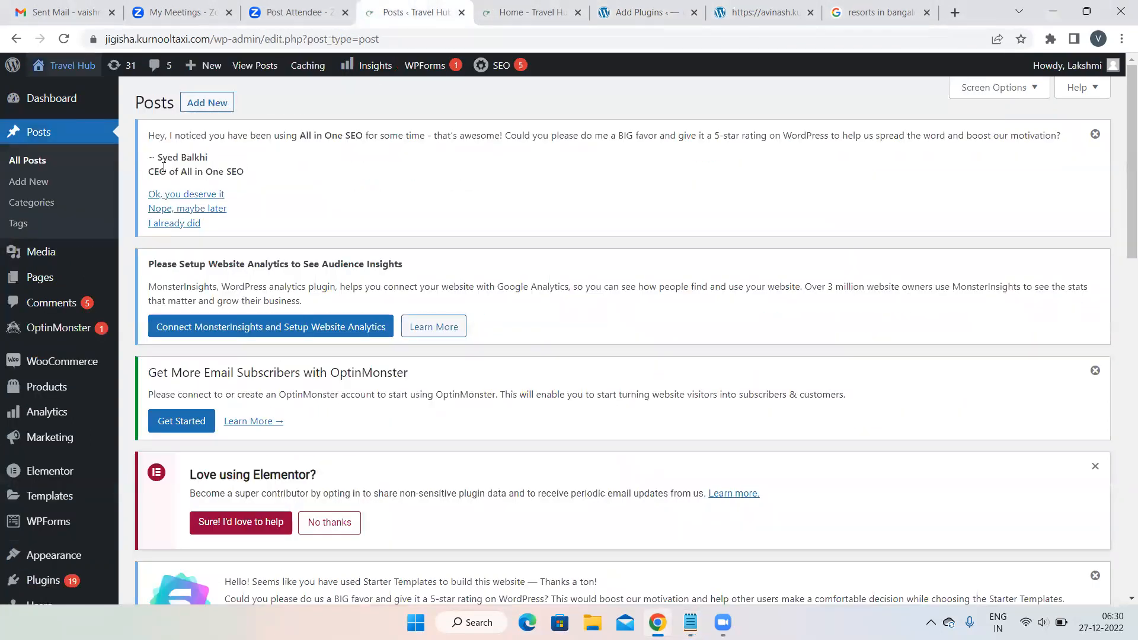
scroll(526, 255, "down", 7)
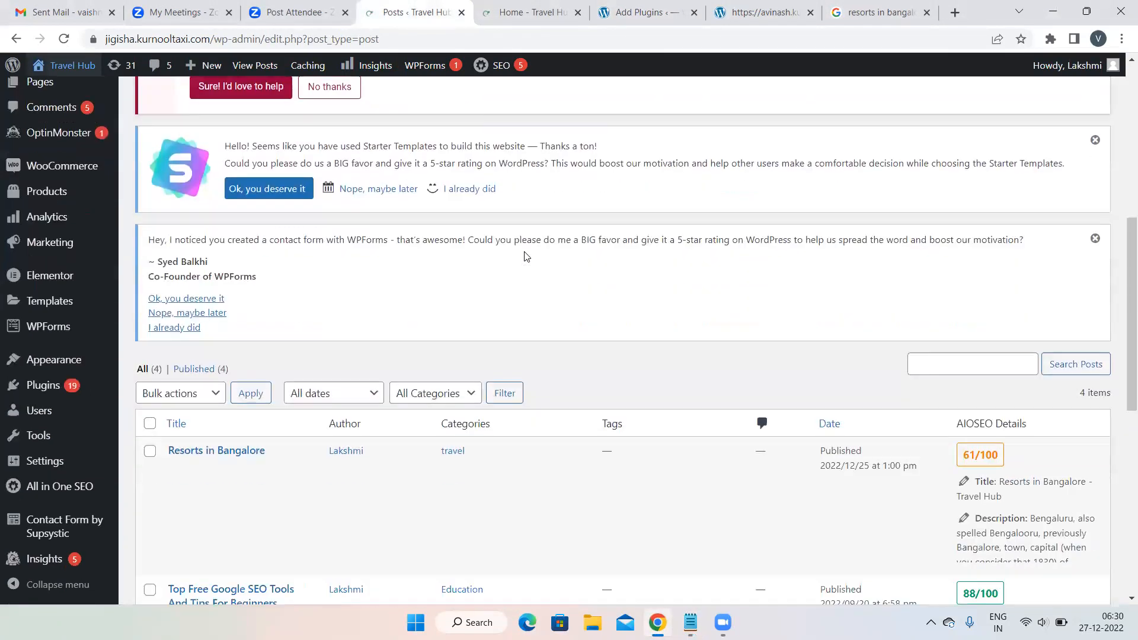
scroll(526, 256, "down", 3)
mouse_move(525, 256)
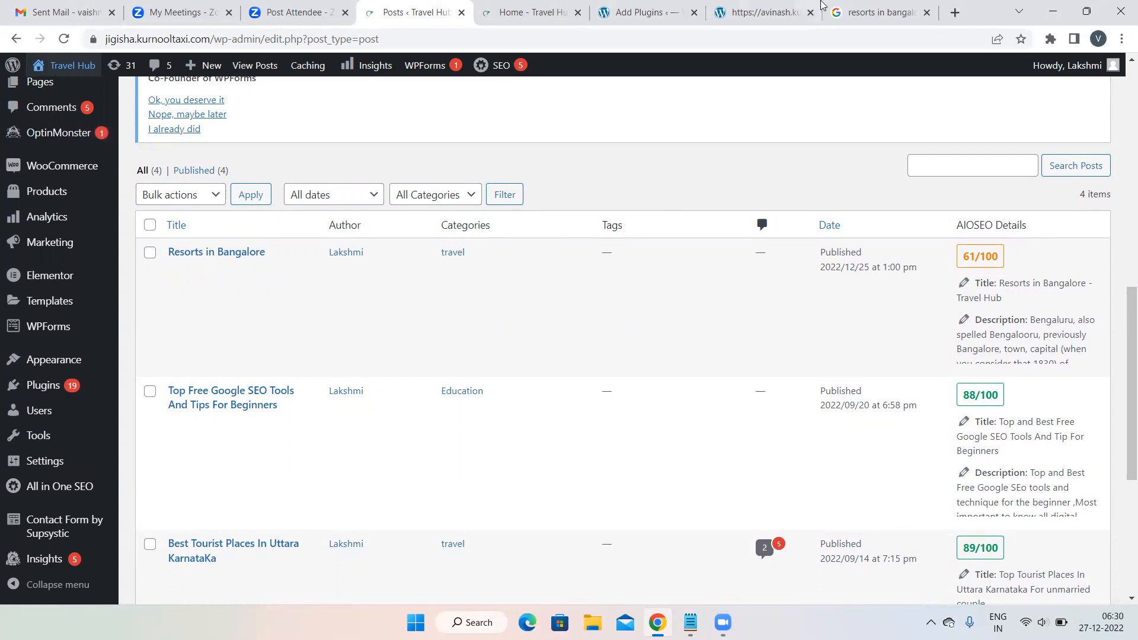
- Check the yoga site's home page, return to the Travel Hub posts list, and open the "Resorts in Bangalore" post for editing
left_click(756, 12)
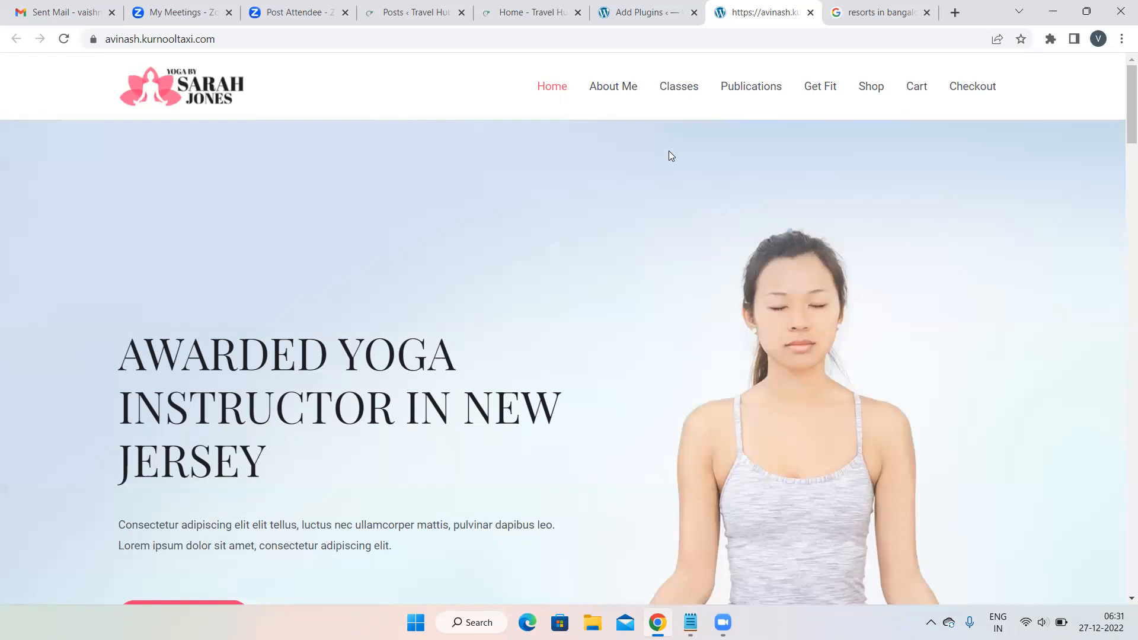
left_click(425, 7)
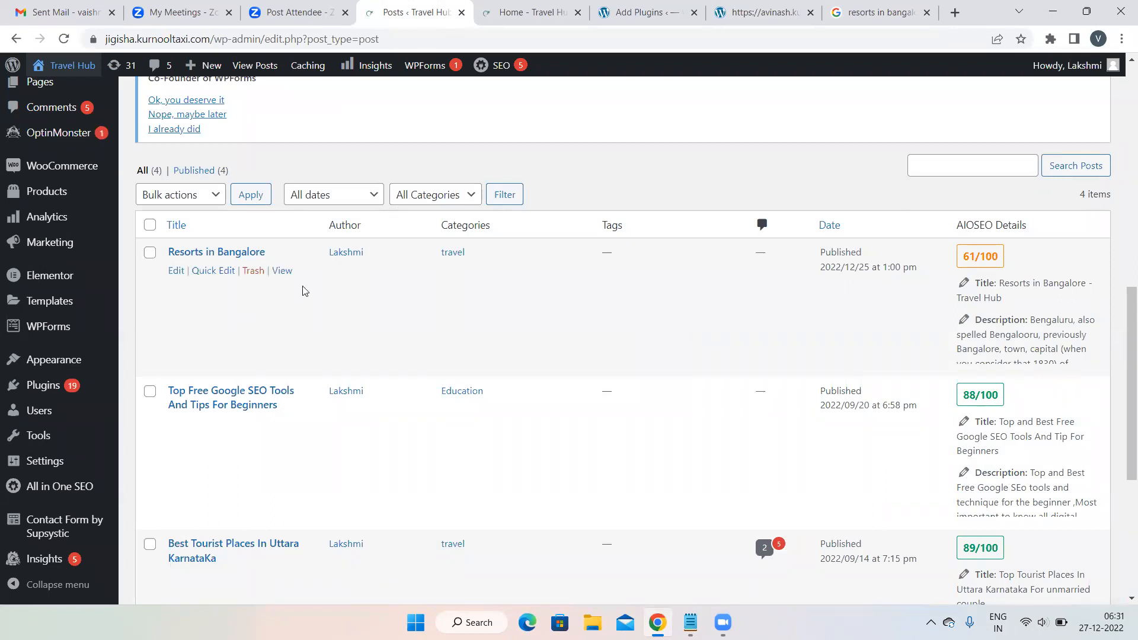
mouse_move(221, 268)
scroll(286, 252, "up", 1)
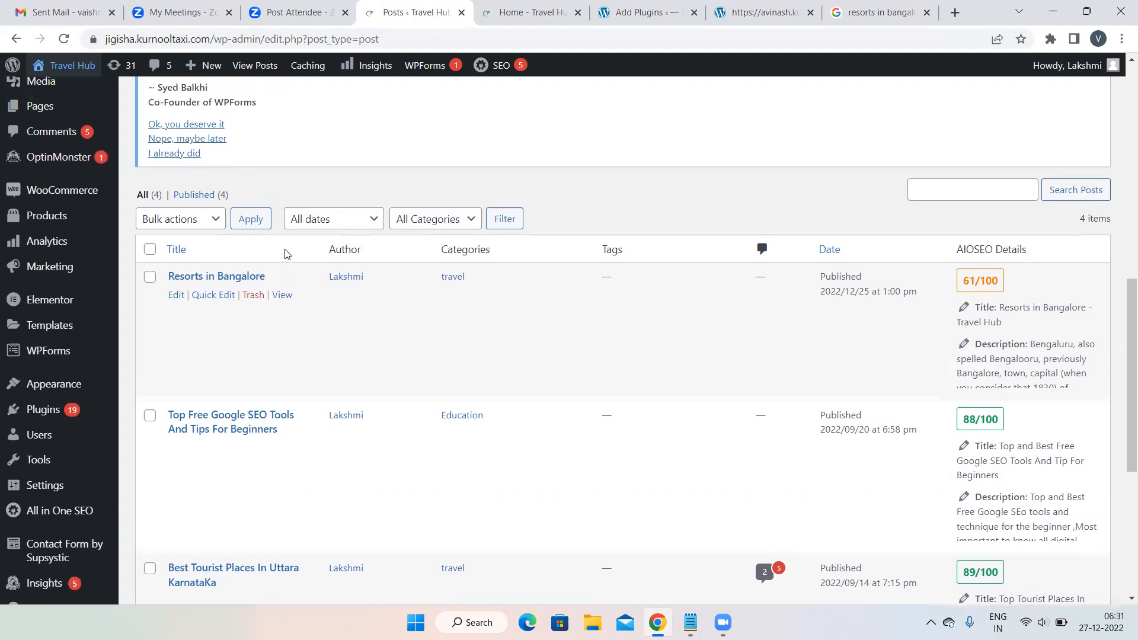
left_click(237, 277)
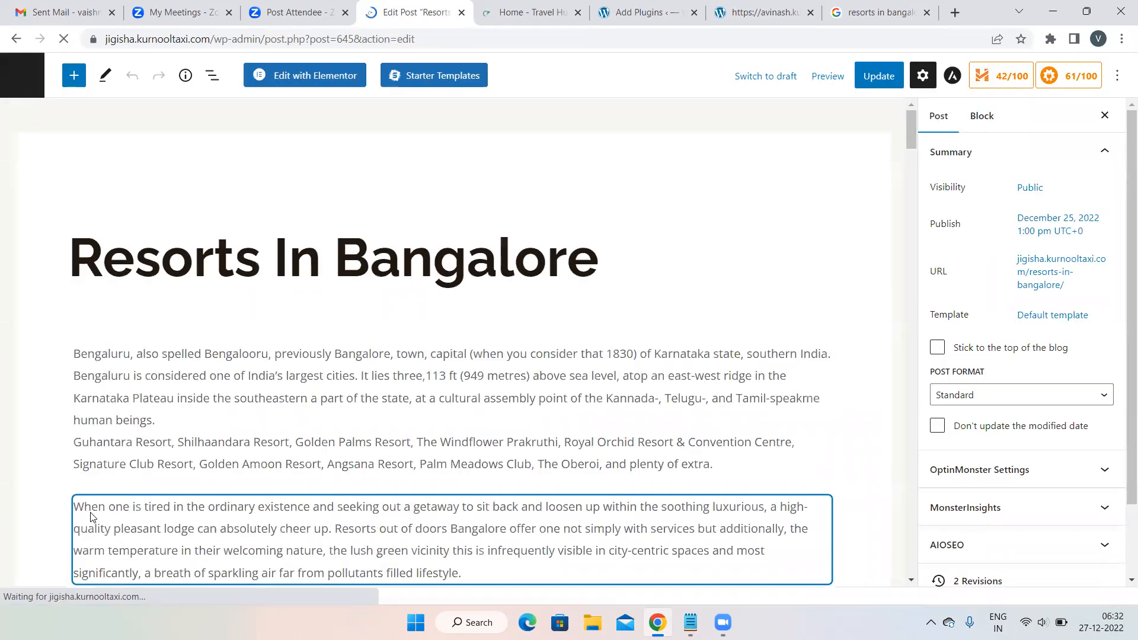
- Examine the "Resorts in Bangalore" post's introduction, resort headings, images, and descriptions
scroll(674, 373, "down", 7)
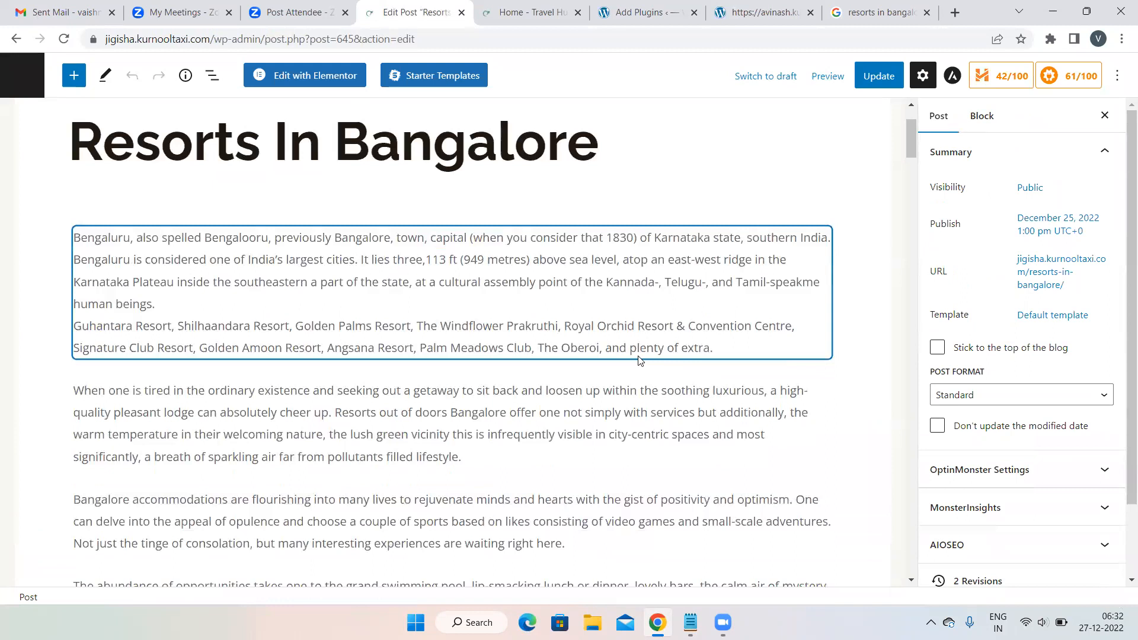
scroll(578, 225, "down", 7)
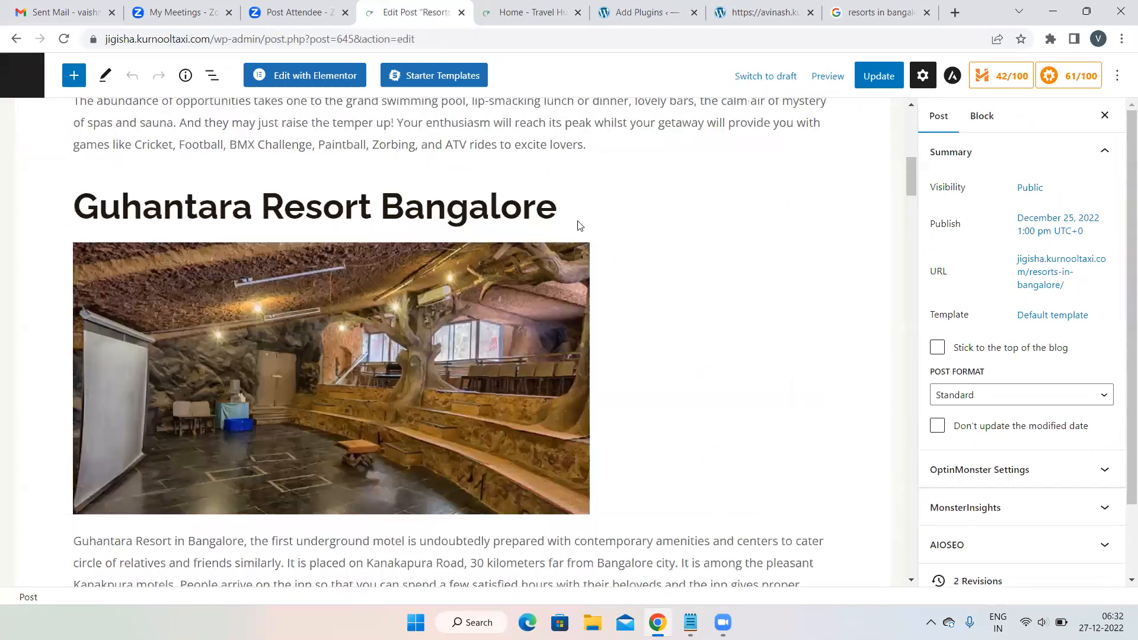
scroll(640, 300, "down", 4)
scroll(642, 296, "down", 17)
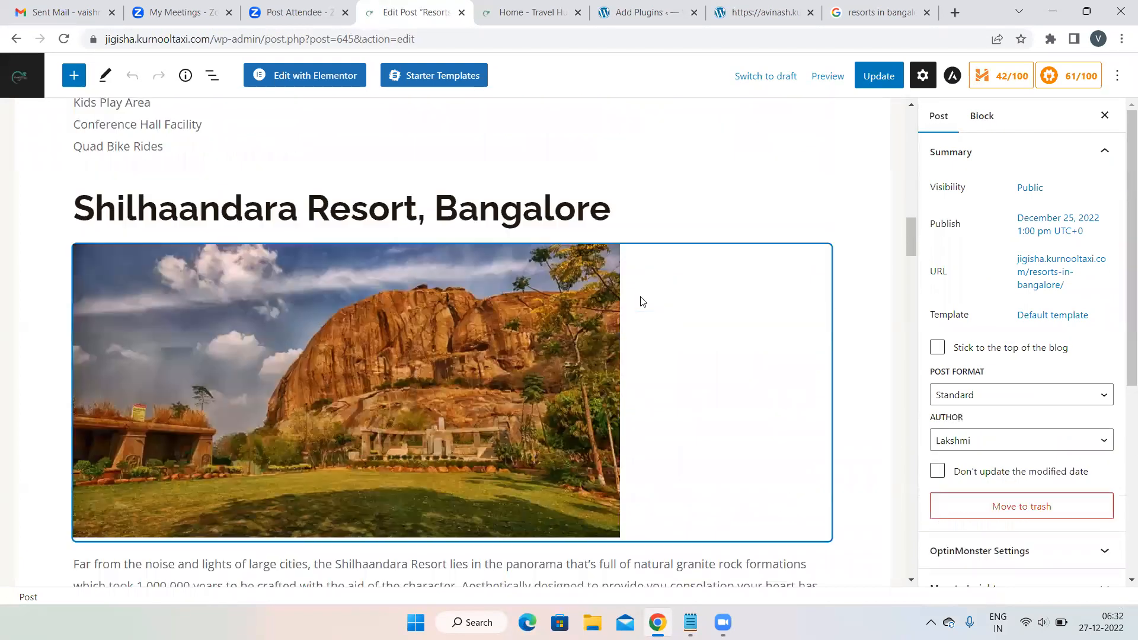
scroll(640, 301, "down", 15)
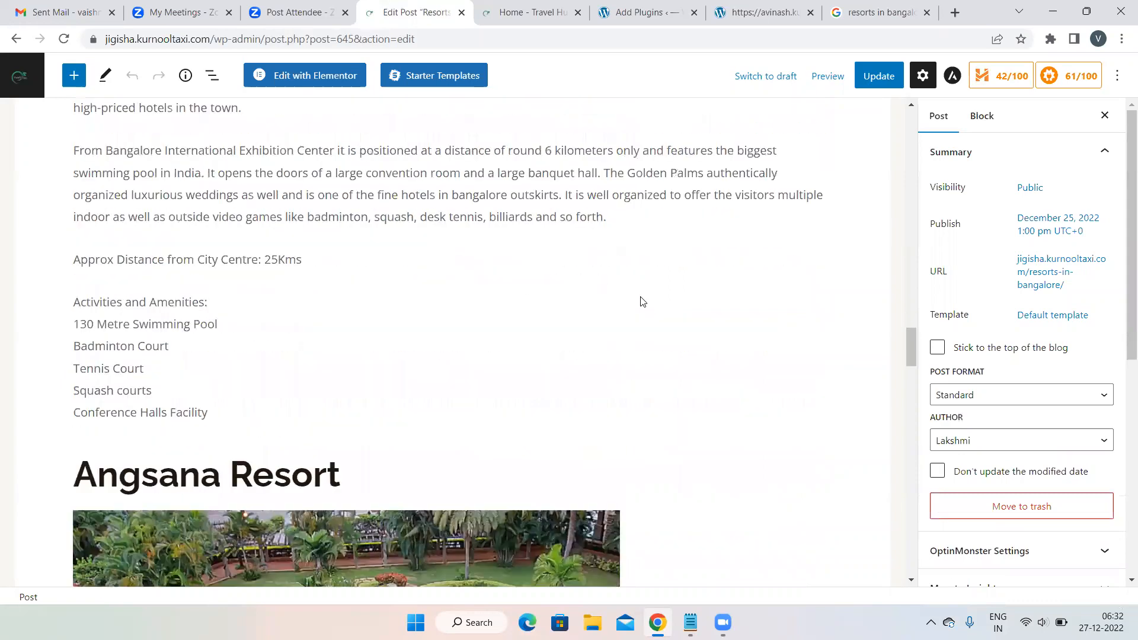
scroll(641, 301, "down", 13)
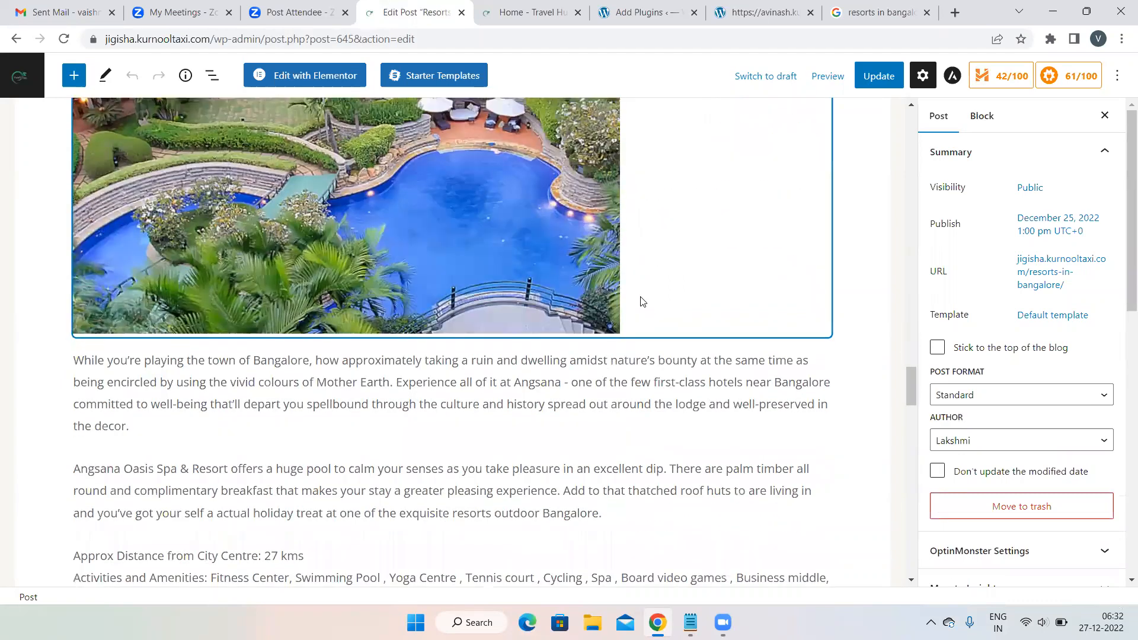
scroll(640, 301, "down", 10)
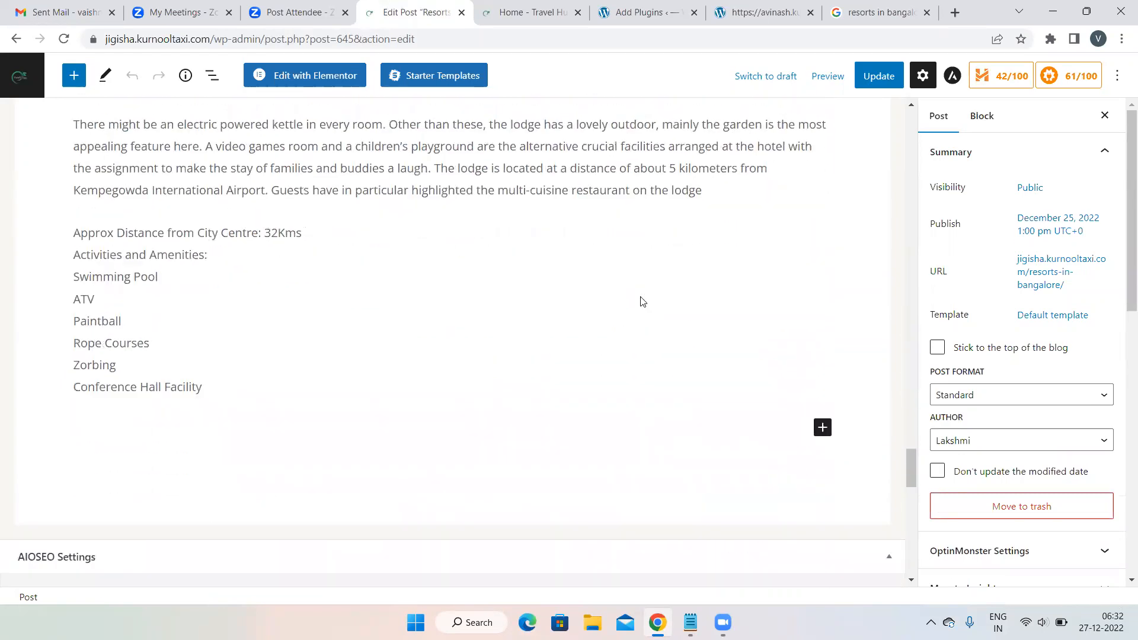
scroll(642, 301, "up", 8)
scroll(642, 302, "up", 20)
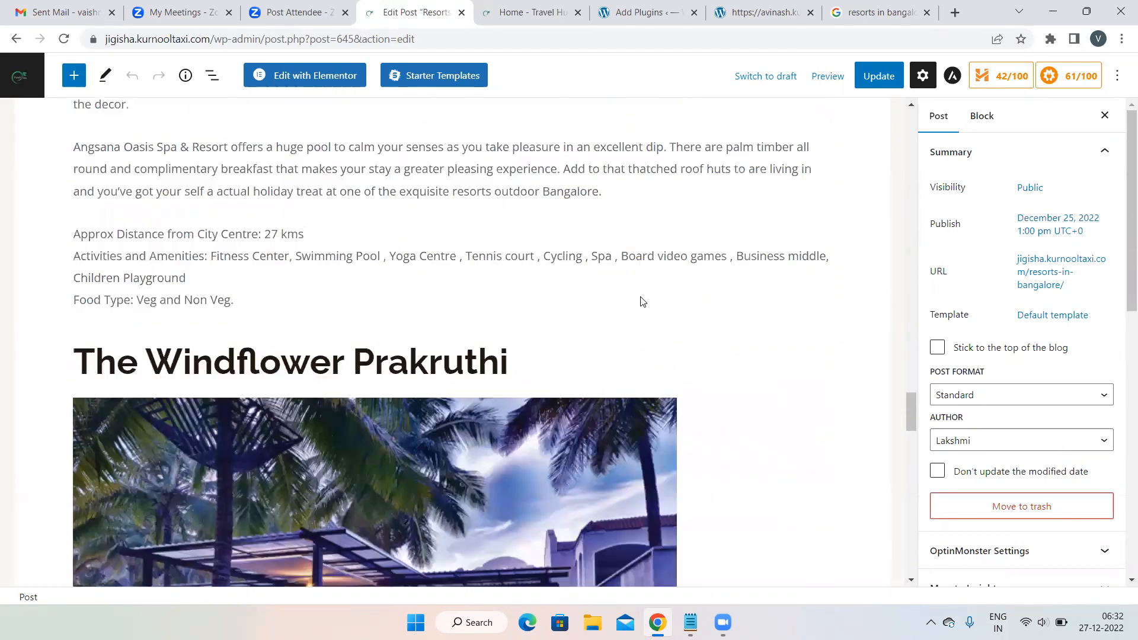
scroll(640, 302, "up", 15)
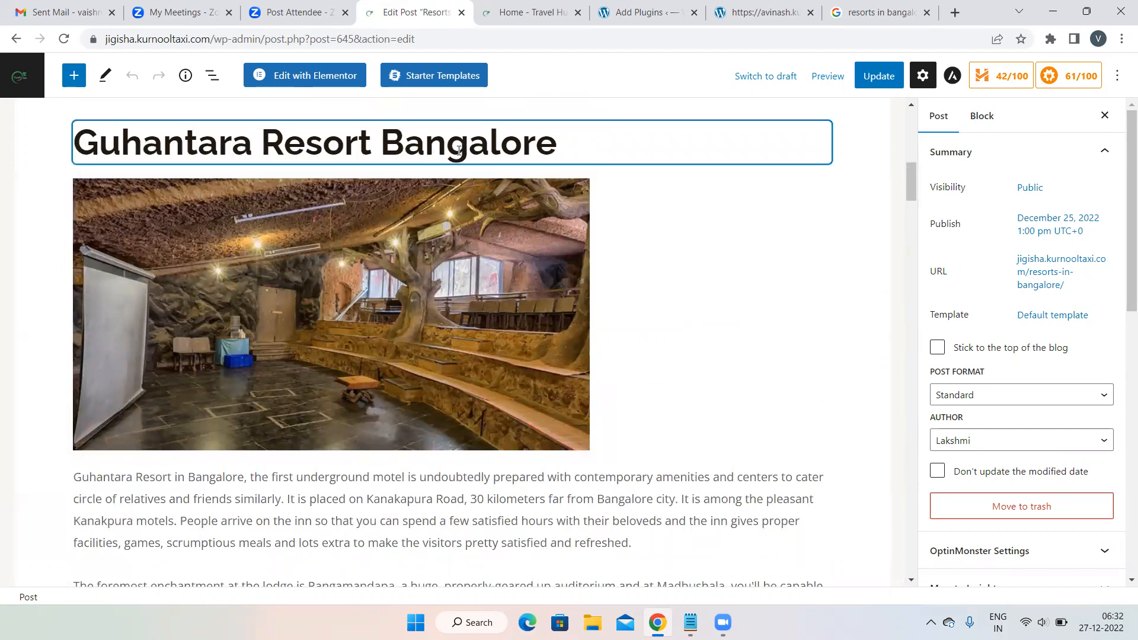
scroll(256, 296, "down", 5)
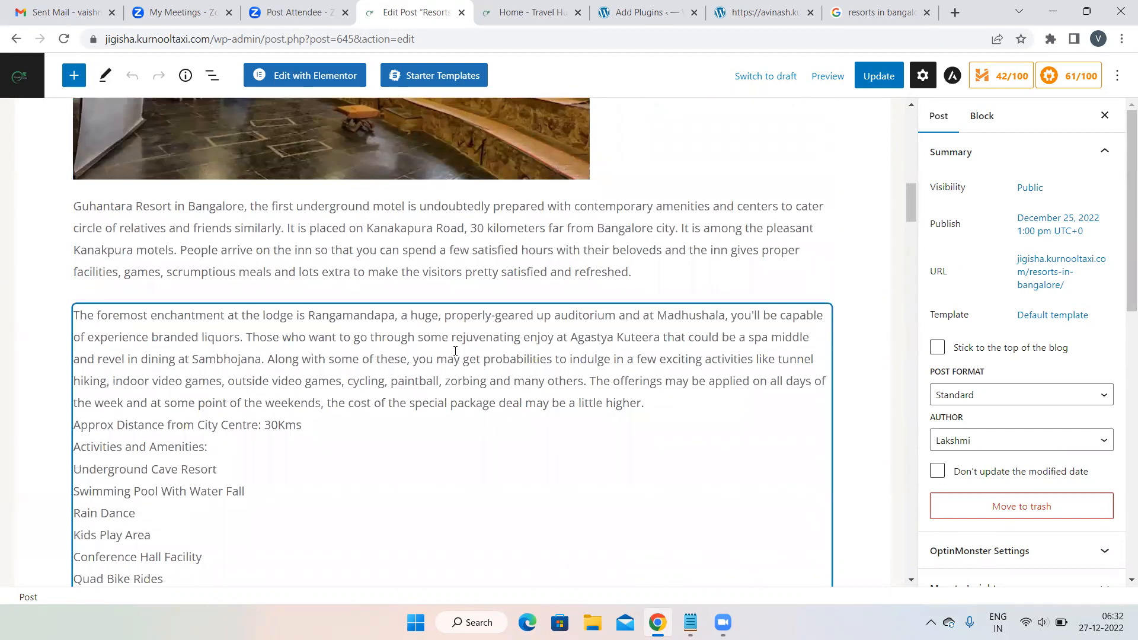
scroll(451, 352, "down", 9)
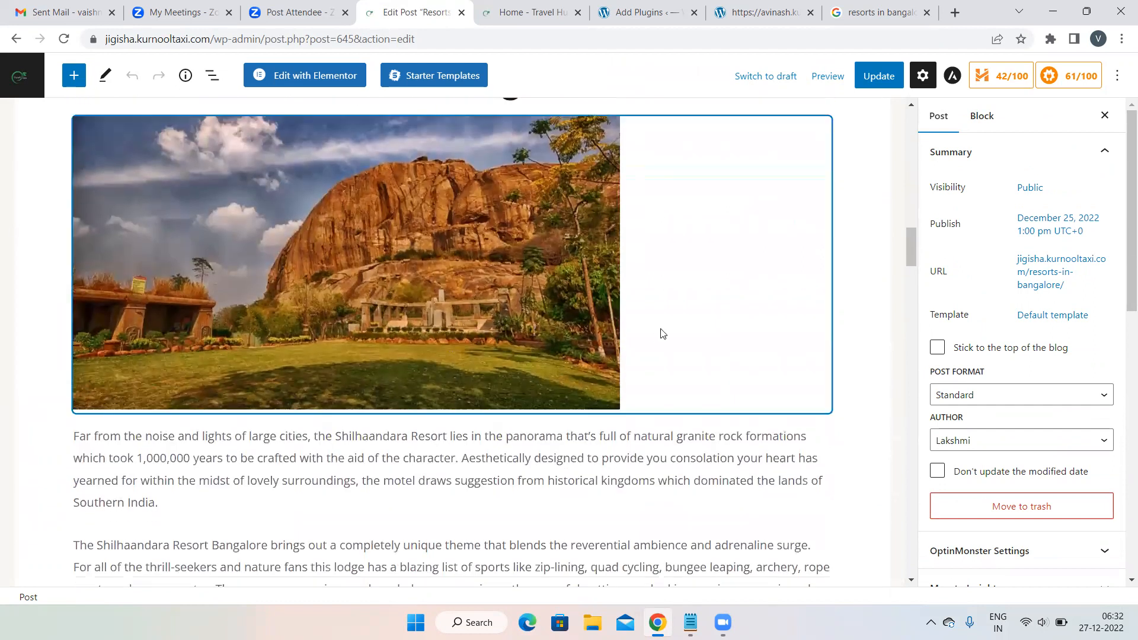
scroll(549, 394, "down", 2)
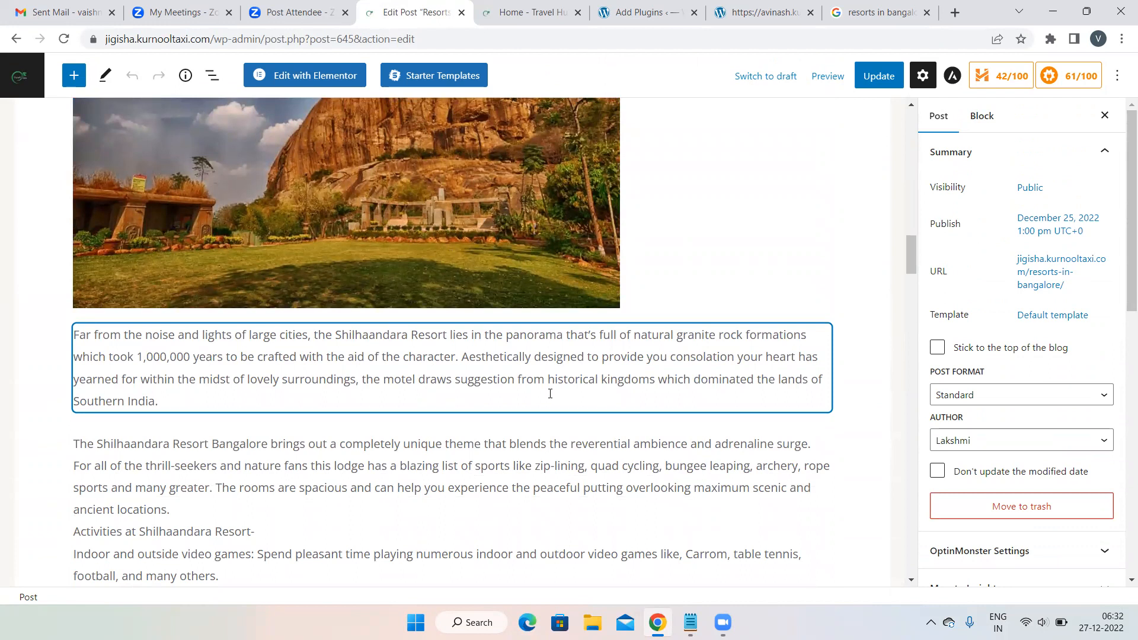
- Examine the AIOSEO settings below the post, including snippet preview, post title, meta description, focus keyphrase, and page analysis
scroll(550, 394, "down", 8)
scroll(550, 394, "down", 16)
scroll(550, 393, "down", 20)
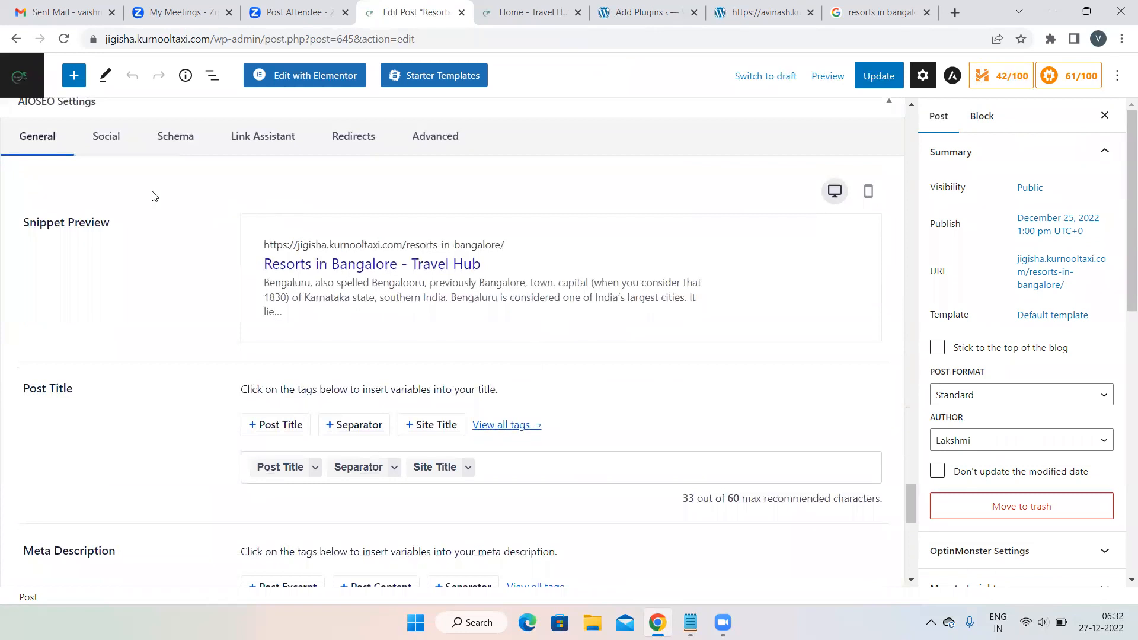
scroll(153, 213, "up", 1)
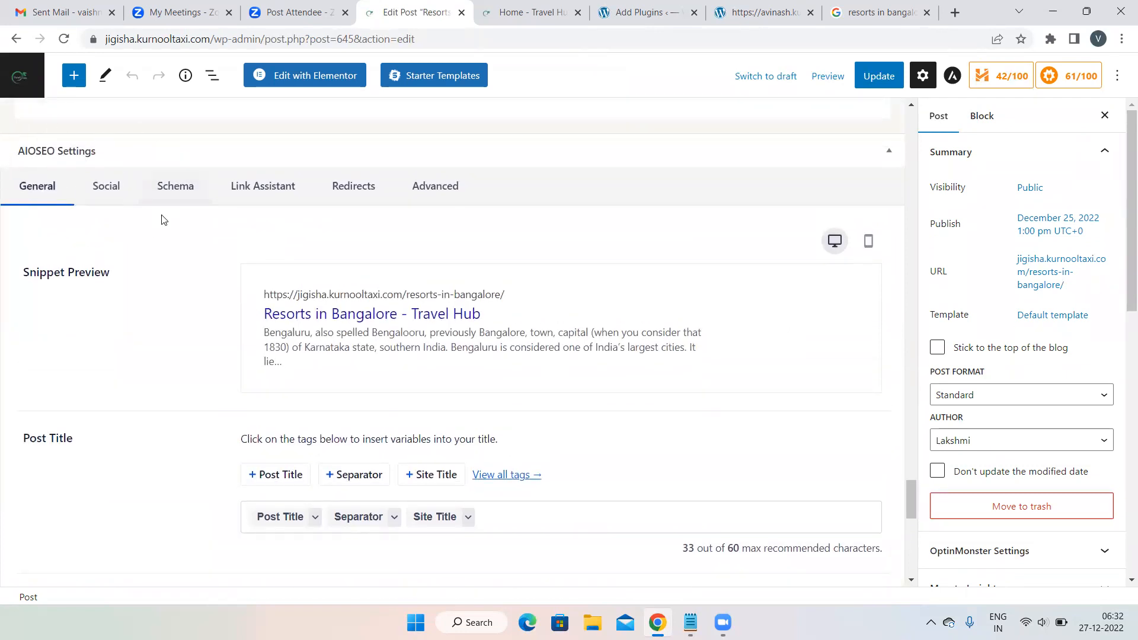
scroll(164, 220, "down", 10)
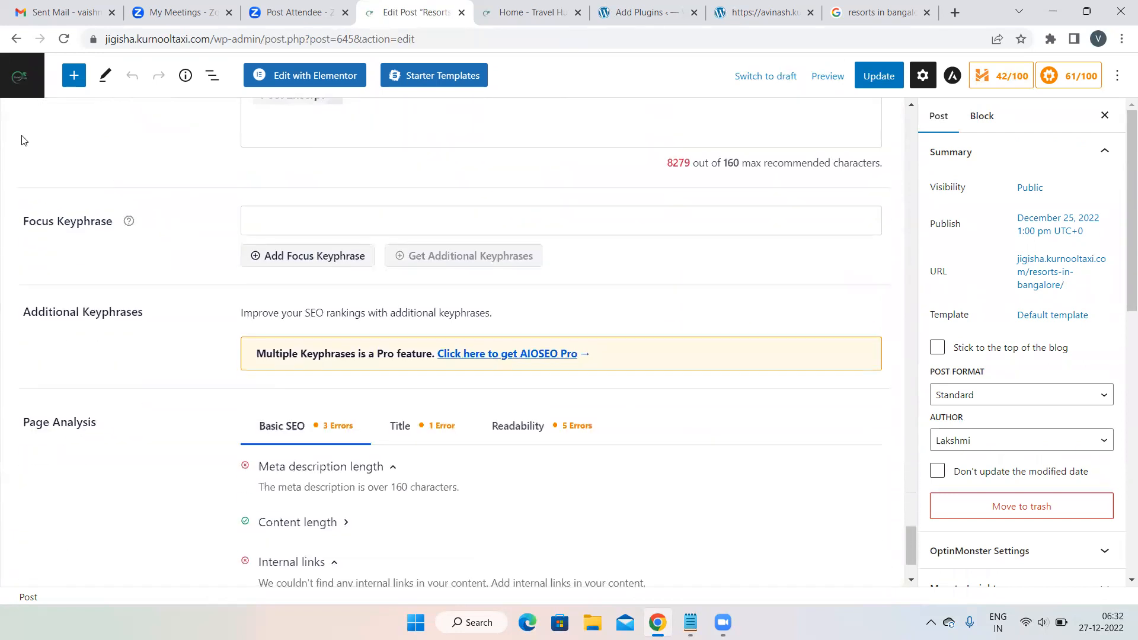
scroll(117, 374, "up", 14)
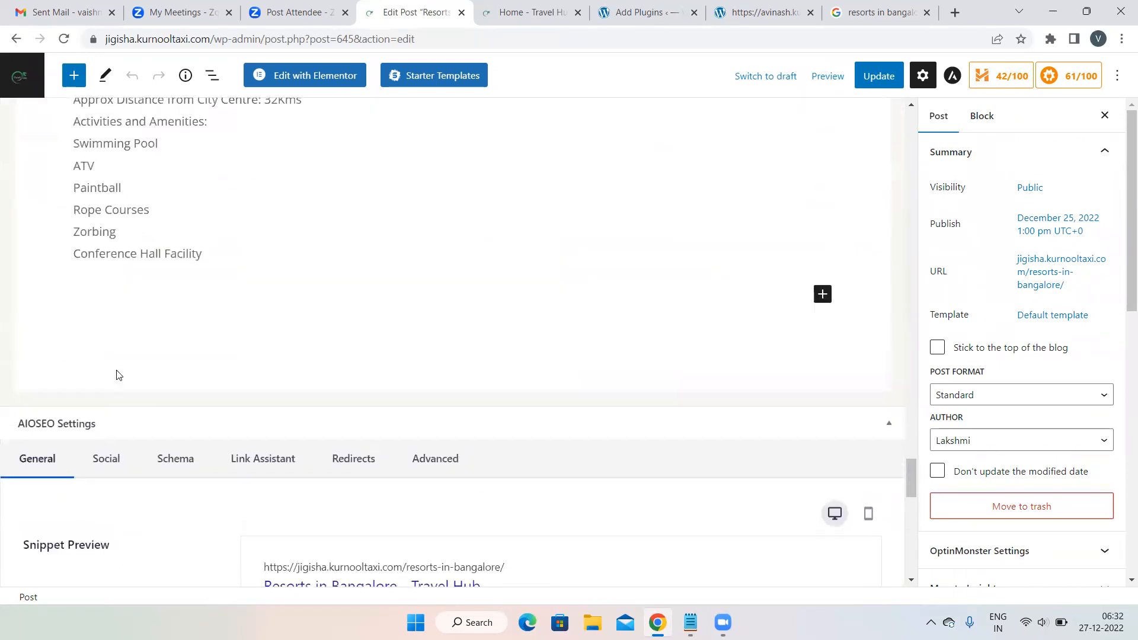
- Examine the post's snippet preview, headline and SEO scores, Windflower Prakruthi section, and AIOSEO title and meta description fields
scroll(118, 375, "down", 2)
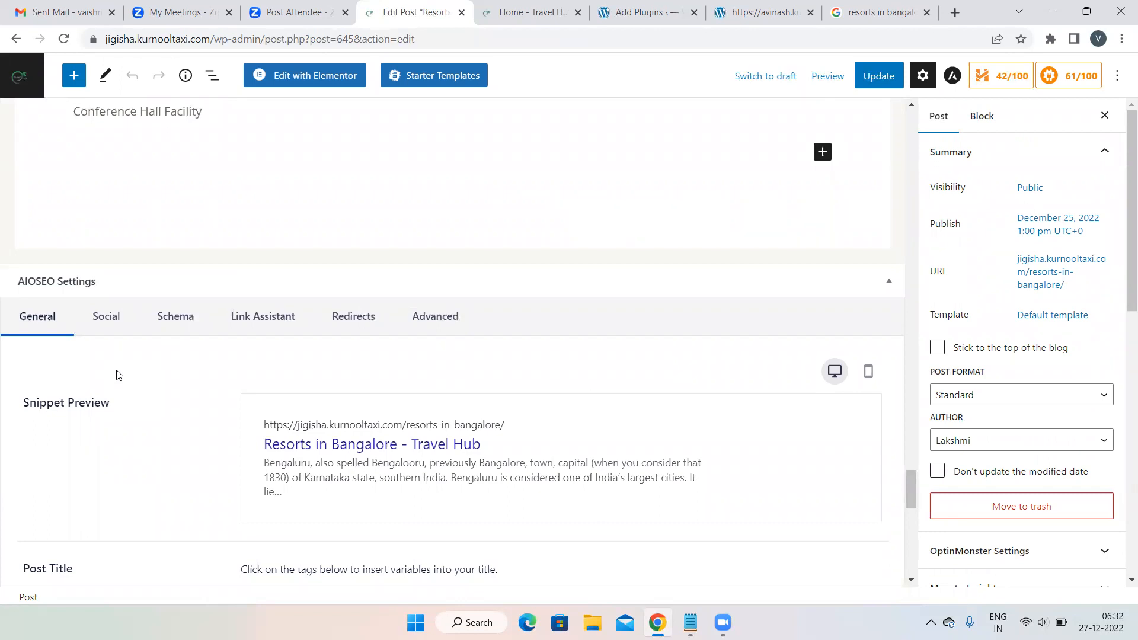
scroll(117, 374, "down", 4)
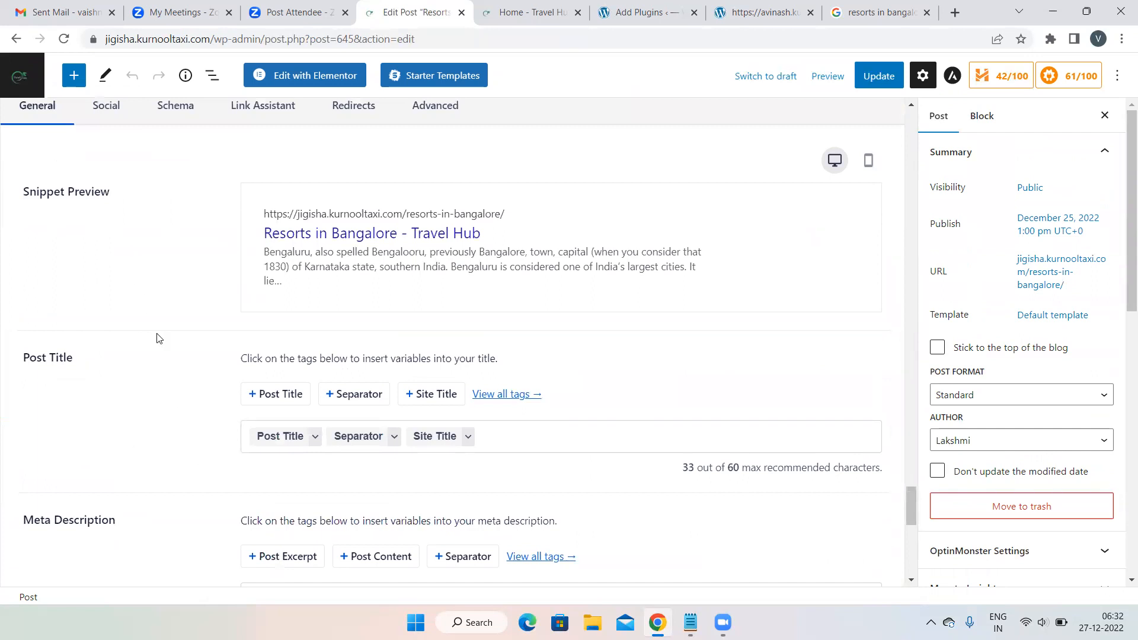
scroll(158, 338, "up", 1)
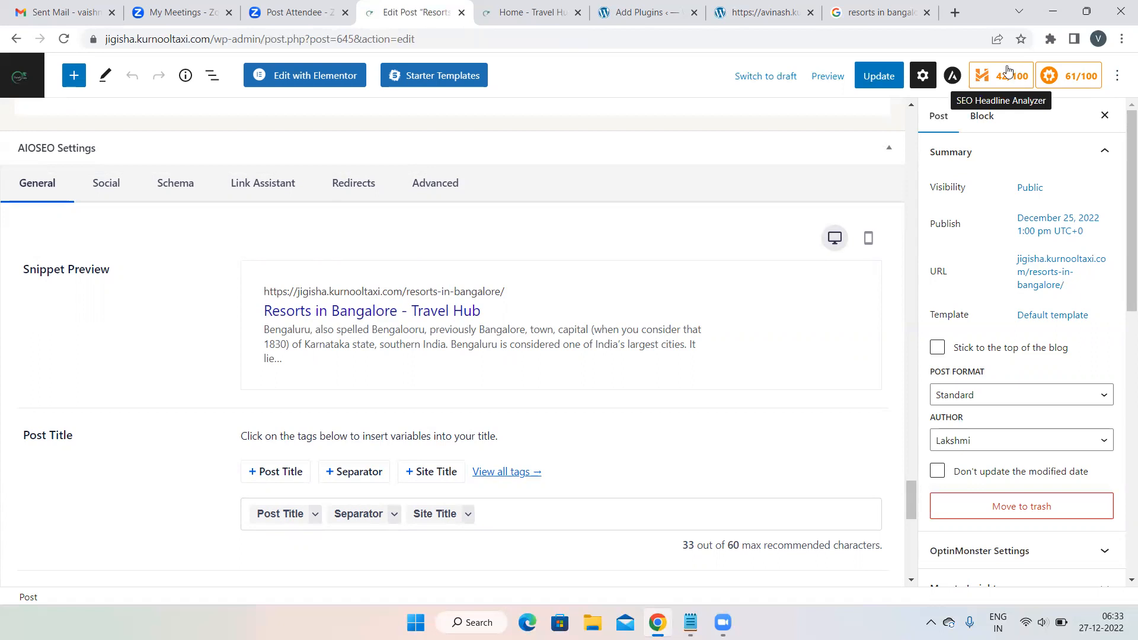
mouse_move(872, 4)
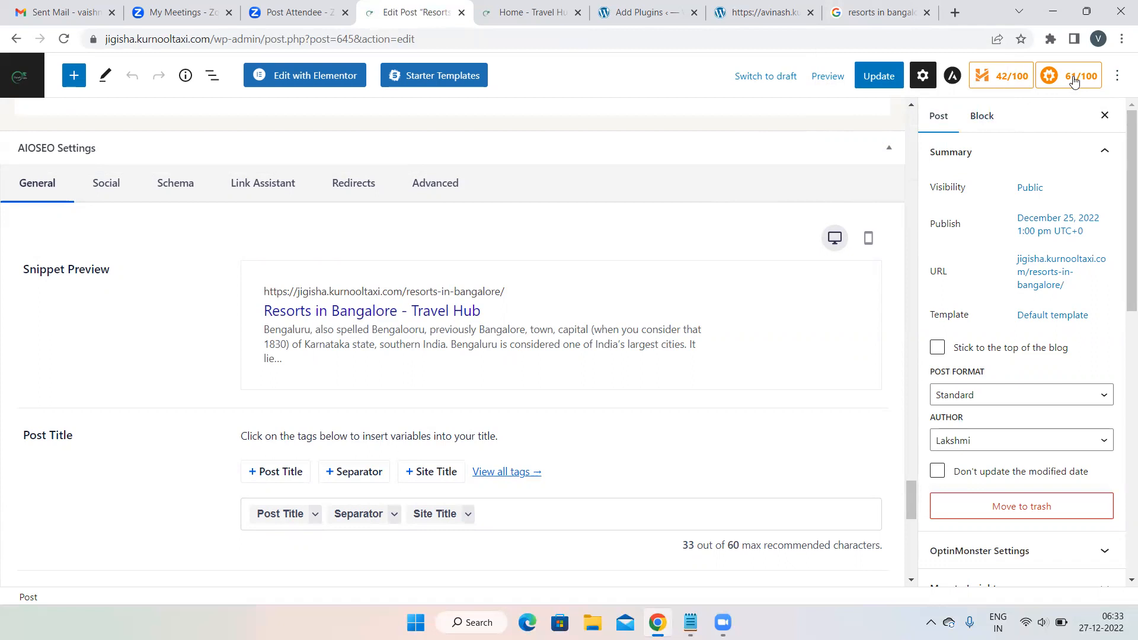
scroll(702, 183, "up", 7)
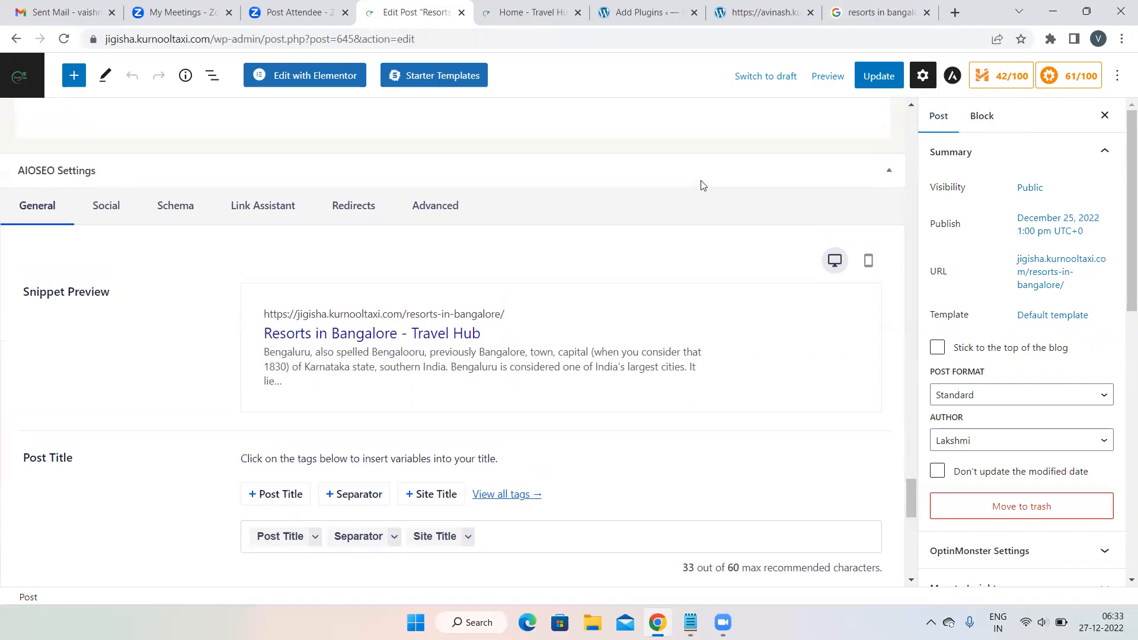
scroll(701, 183, "up", 8)
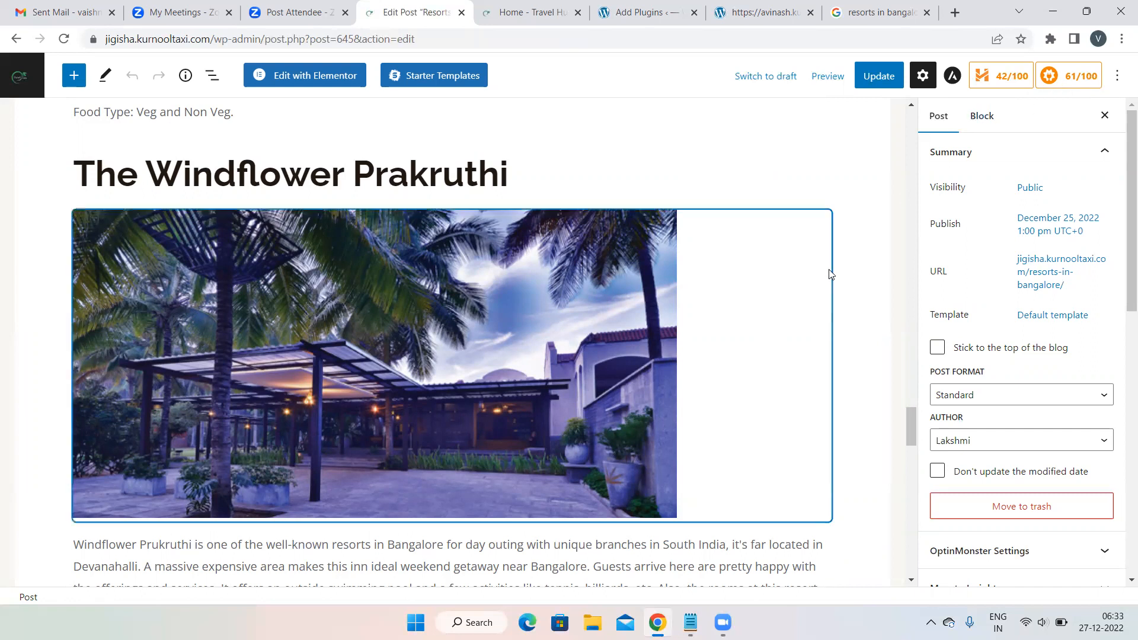
scroll(830, 272, "down", 10)
scroll(830, 274, "down", 3)
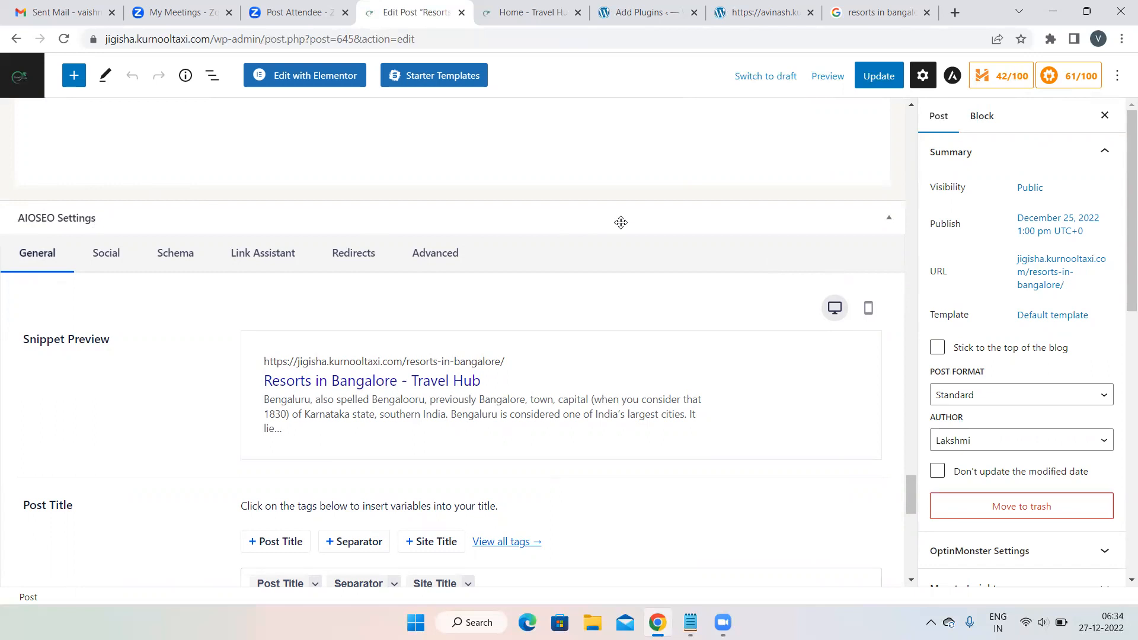
scroll(621, 223, "down", 5)
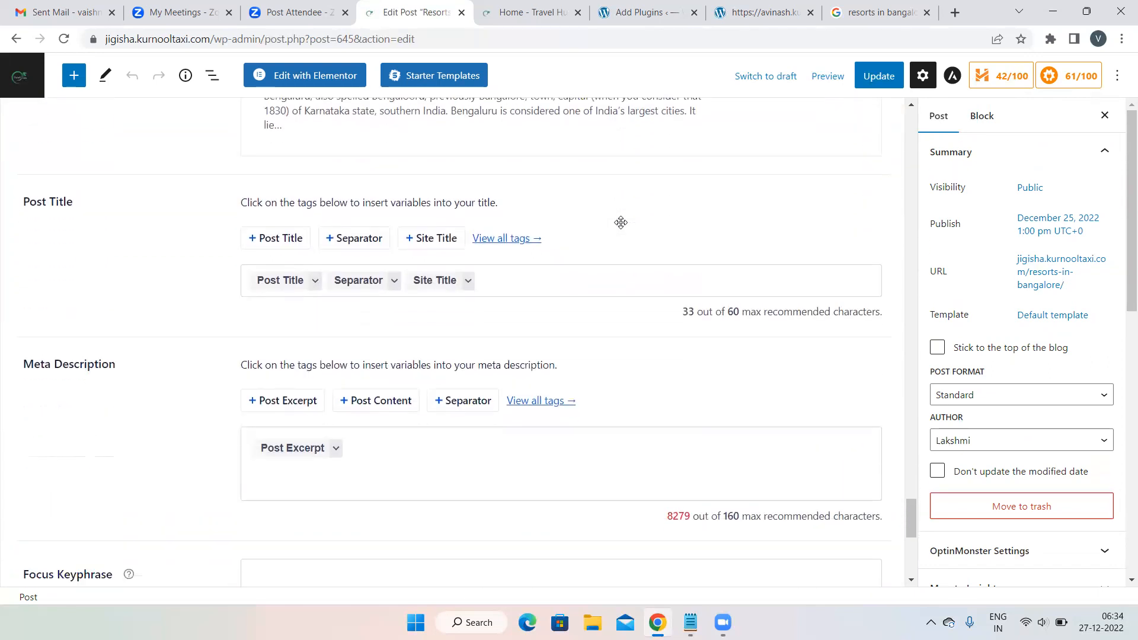
scroll(616, 222, "down", 1)
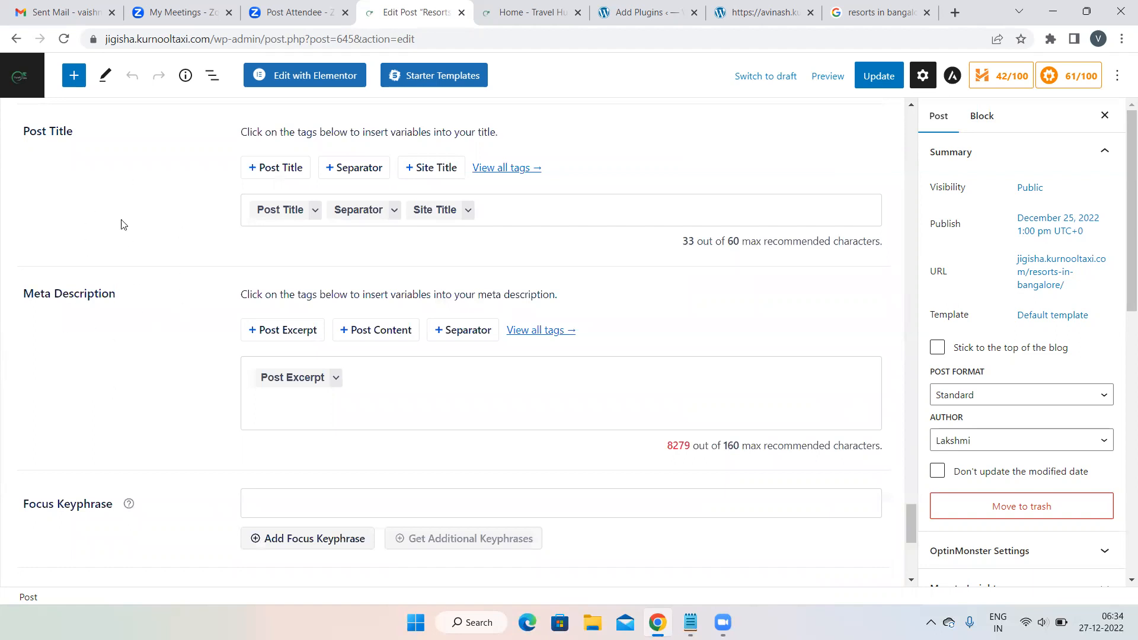
- Compare the Google search results for "resorts in bangalore" with the post's AIOSEO title and meta description settings
left_click(880, 7)
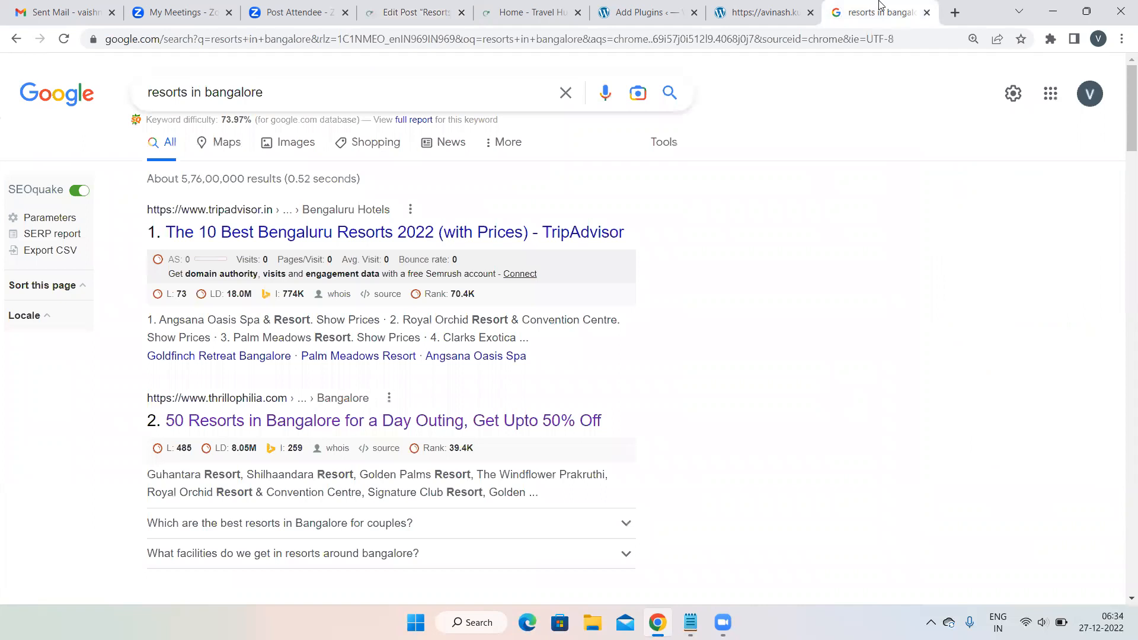
scroll(442, 381, "down", 3)
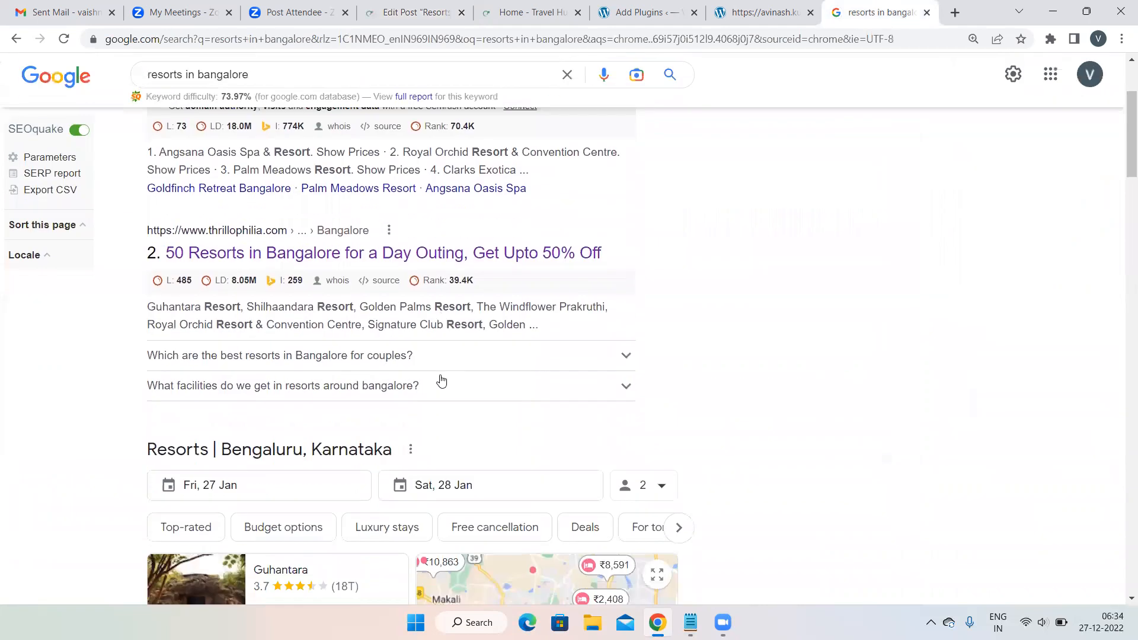
scroll(442, 381, "down", 1)
scroll(607, 308, "down", 1)
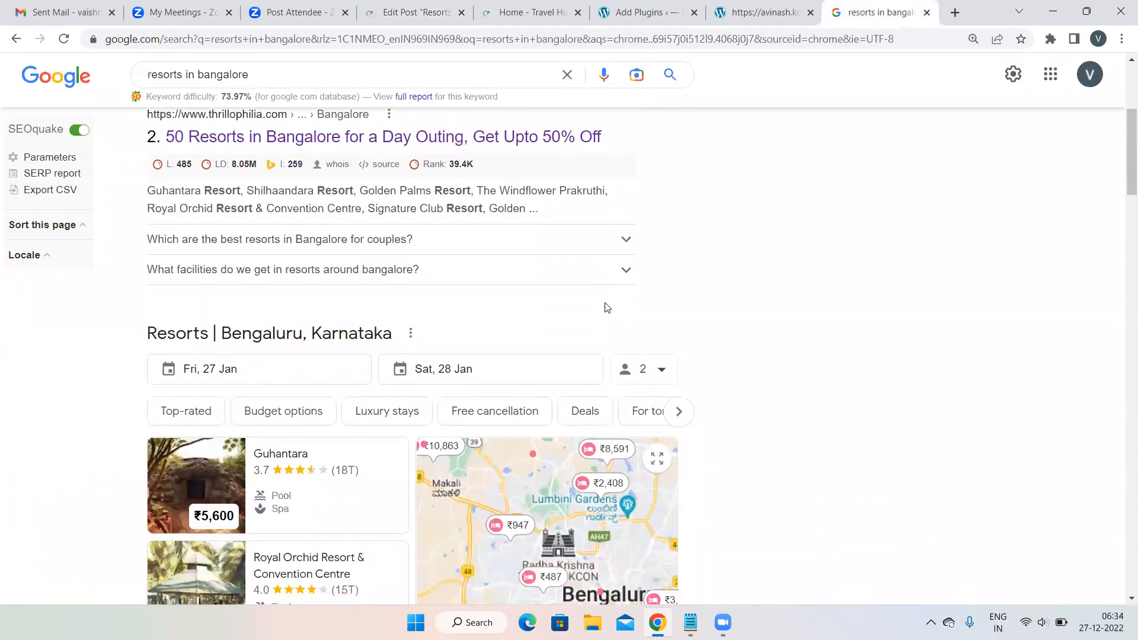
left_click(668, 4)
left_click(770, 5)
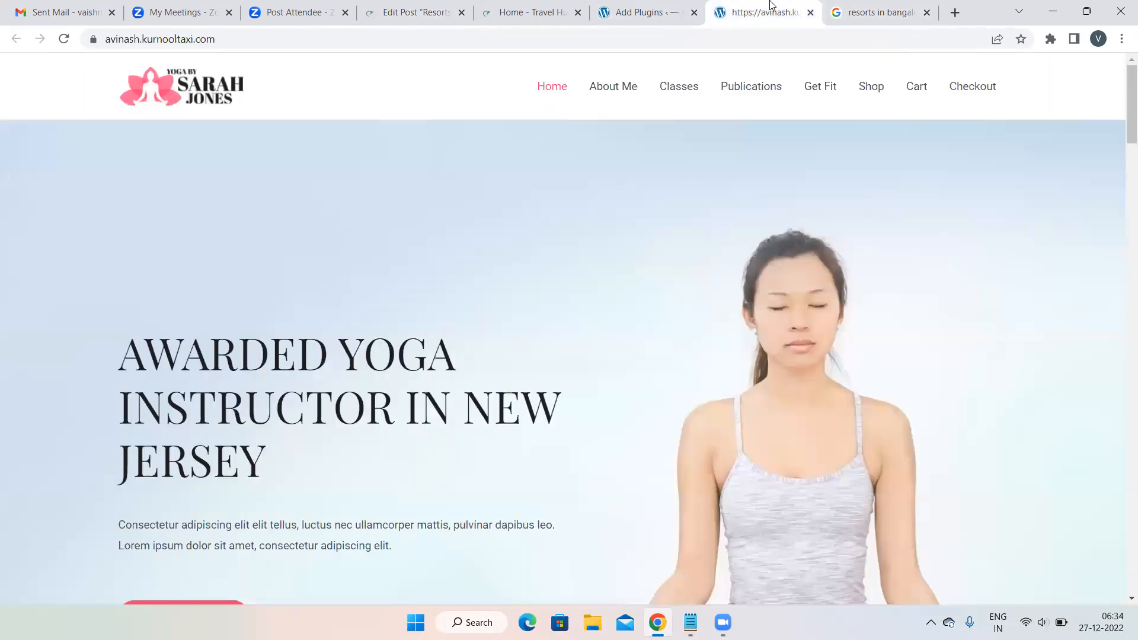
left_click(522, 7)
left_click(438, 6)
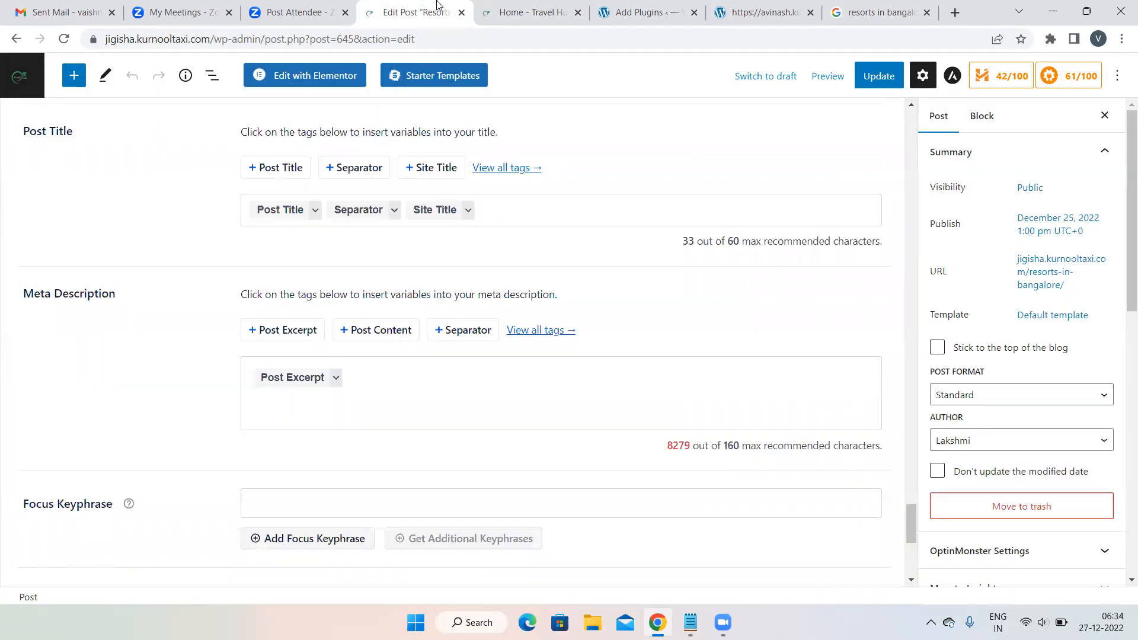
left_click(877, 12)
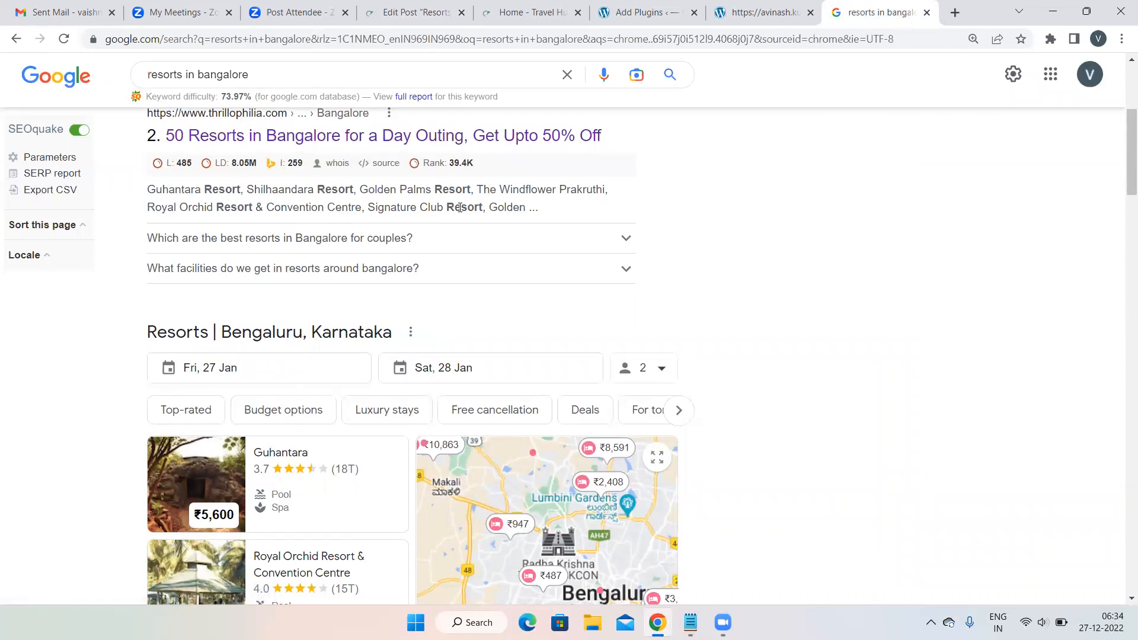
left_click(395, 11)
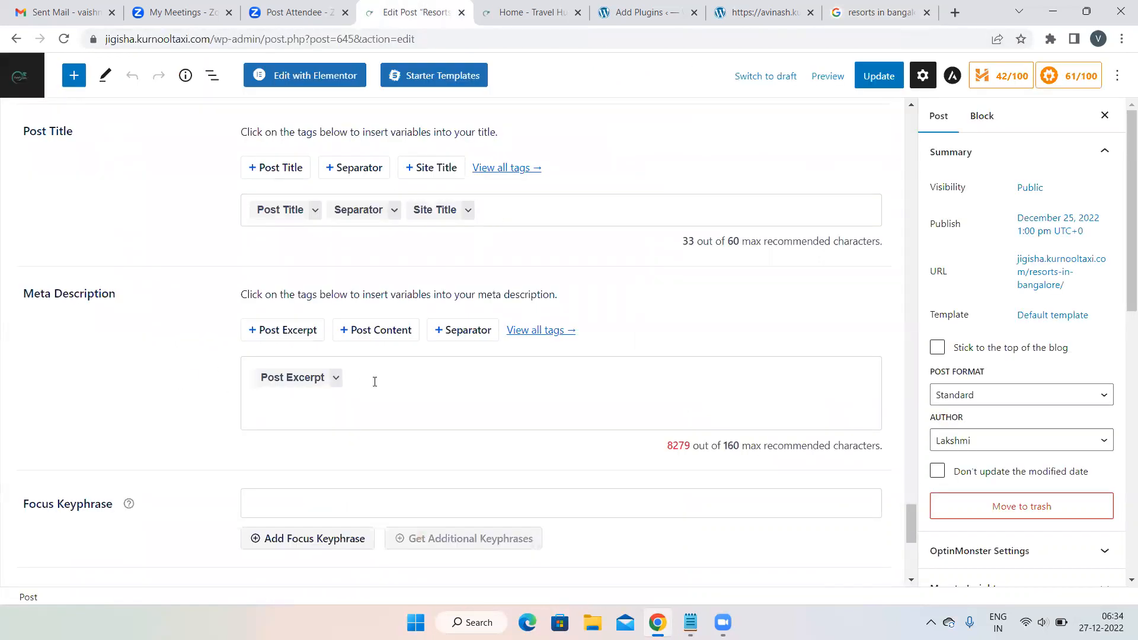
- Review the AIOSEO snippet preview, title, and meta description against the on-page parameters list in Notepad, and return to the post
scroll(375, 381, "up", 3)
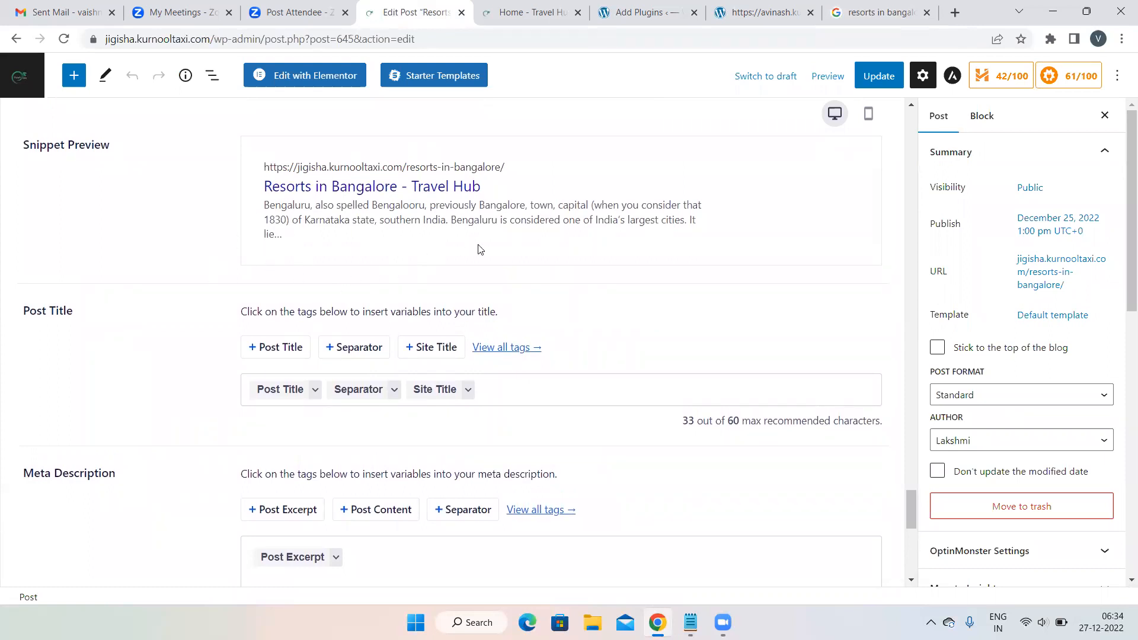
scroll(480, 248, "down", 1)
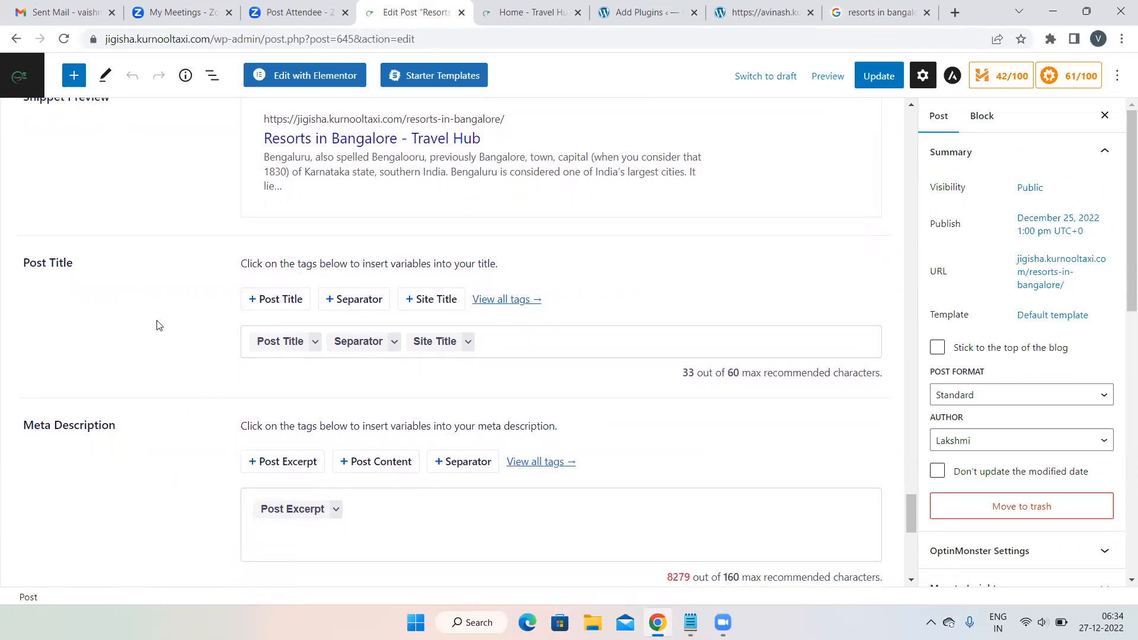
scroll(159, 325, "down", 2)
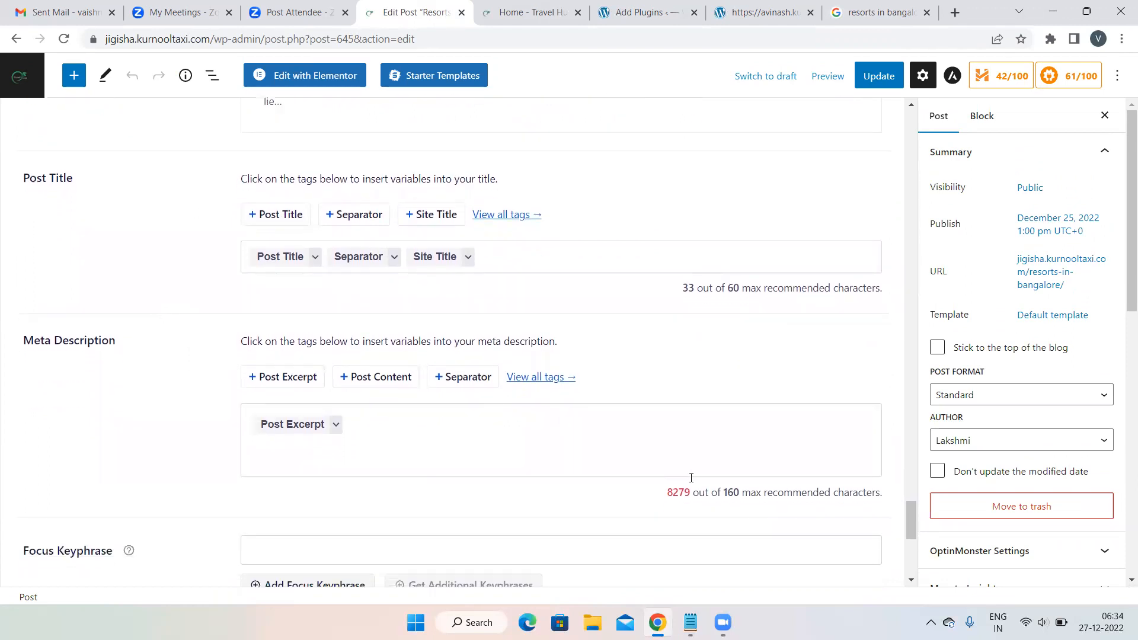
left_click(684, 580)
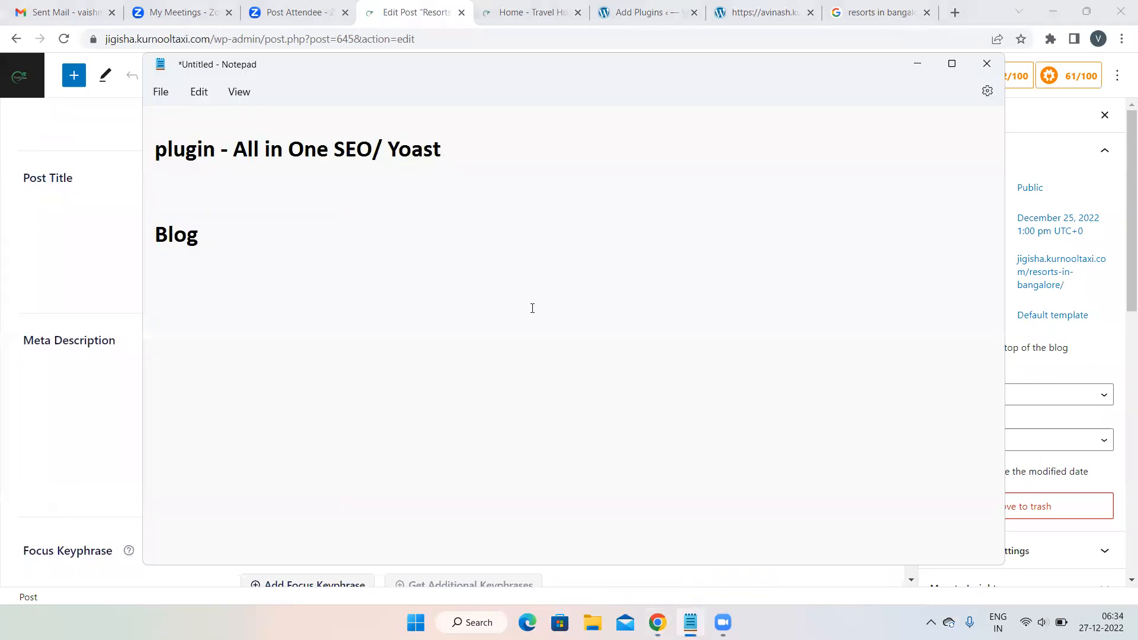
scroll(532, 308, "up", 5)
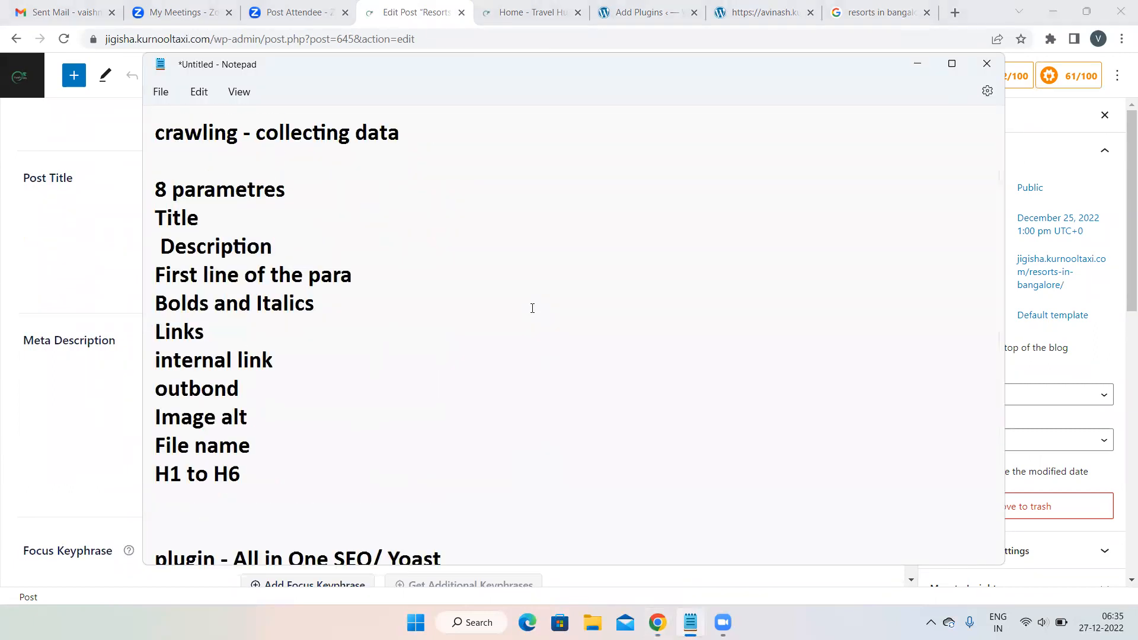
left_click(160, 219)
left_click(917, 64)
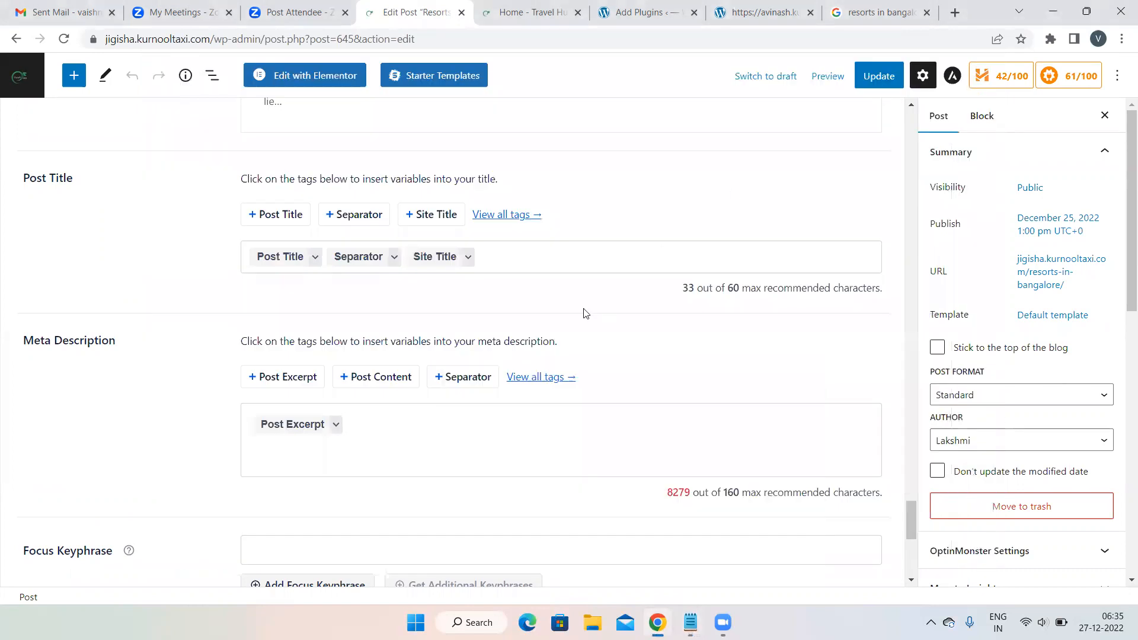
- Examine the focus keyphrase and page analysis settings, and check the post's title, introduction, and resort sections for the keyphrase topic
scroll(583, 313, "down", 1)
scroll(584, 313, "up", 1)
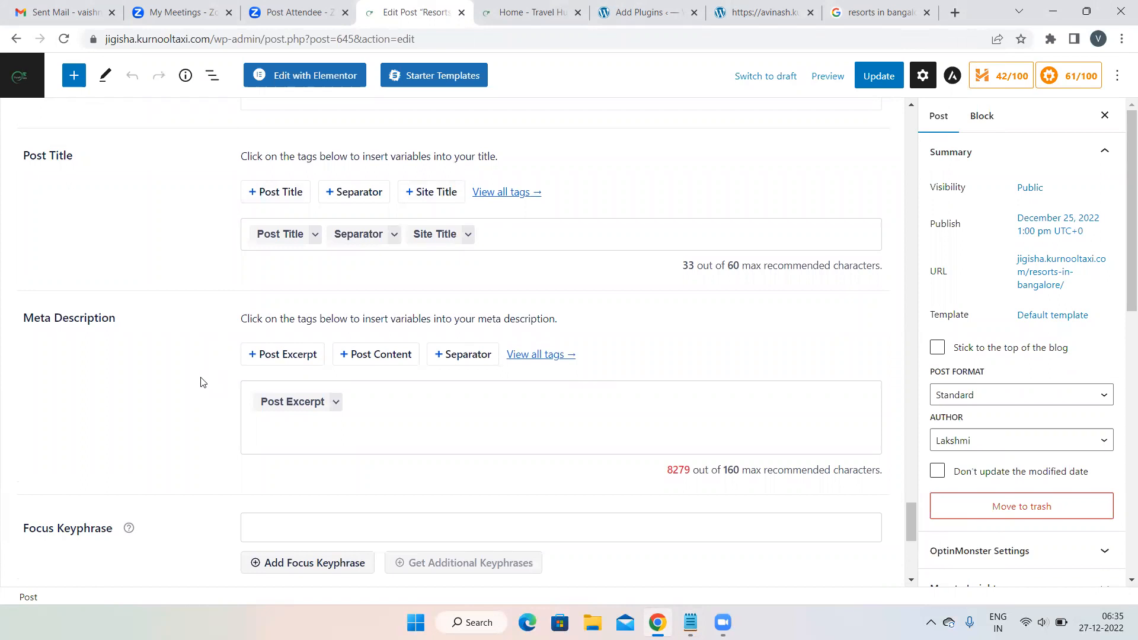
scroll(200, 382, "down", 4)
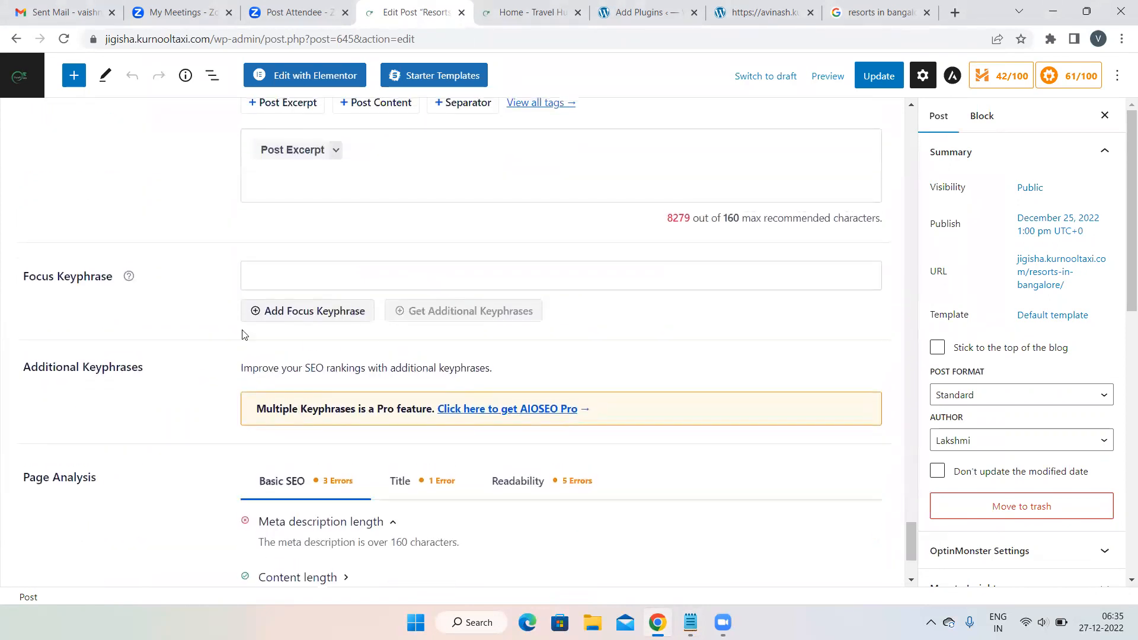
left_click(317, 270)
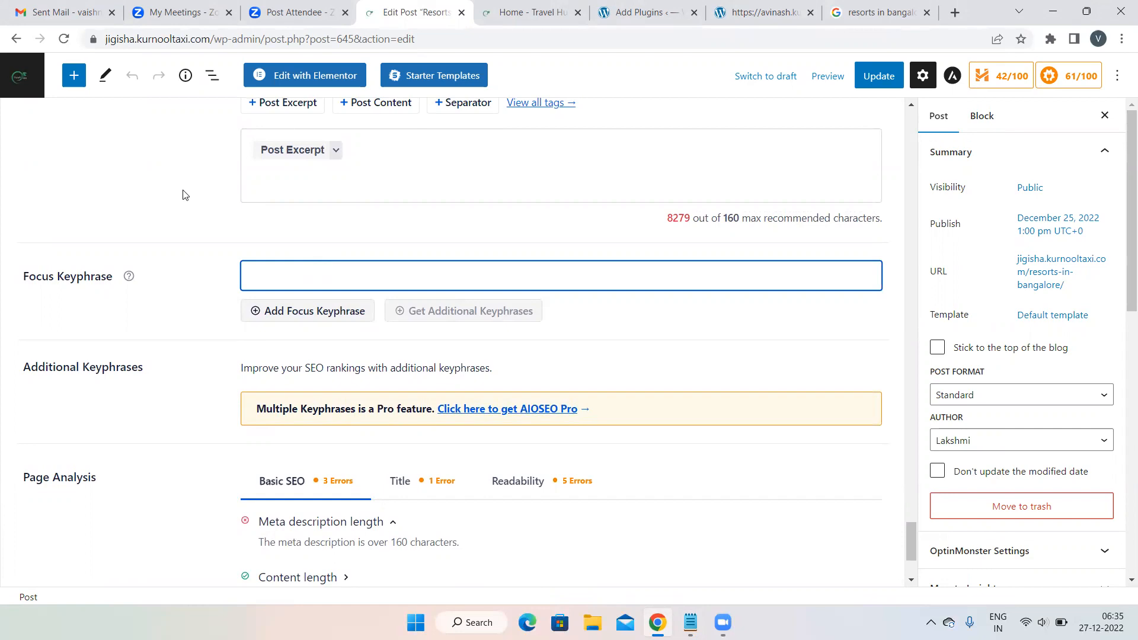
scroll(183, 194, "up", 1)
scroll(183, 195, "up", 20)
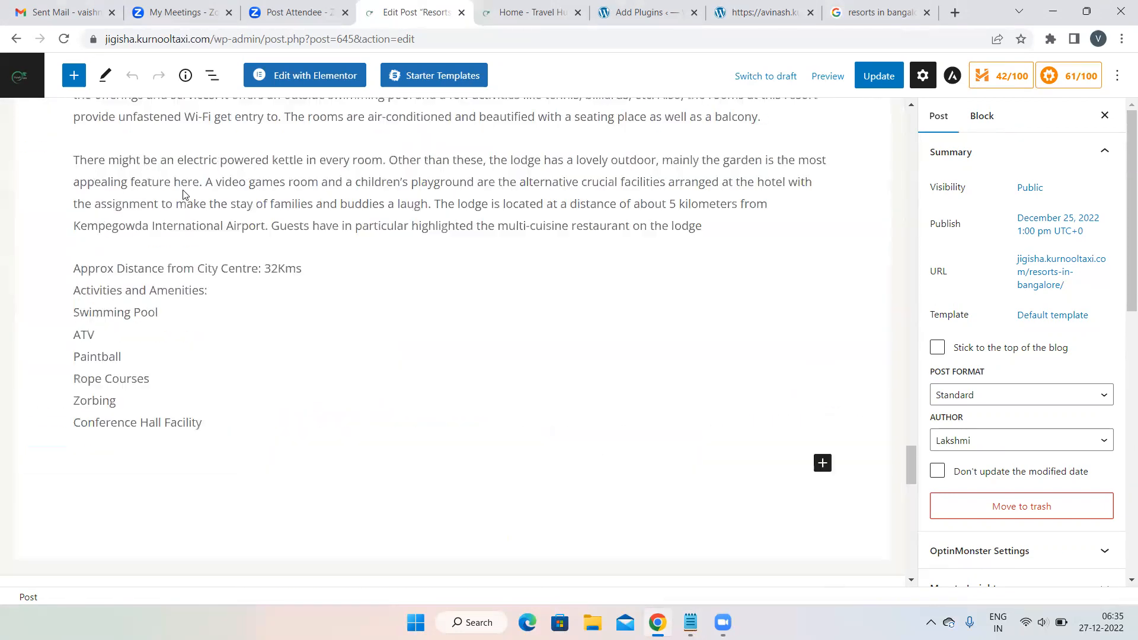
scroll(183, 194, "up", 20)
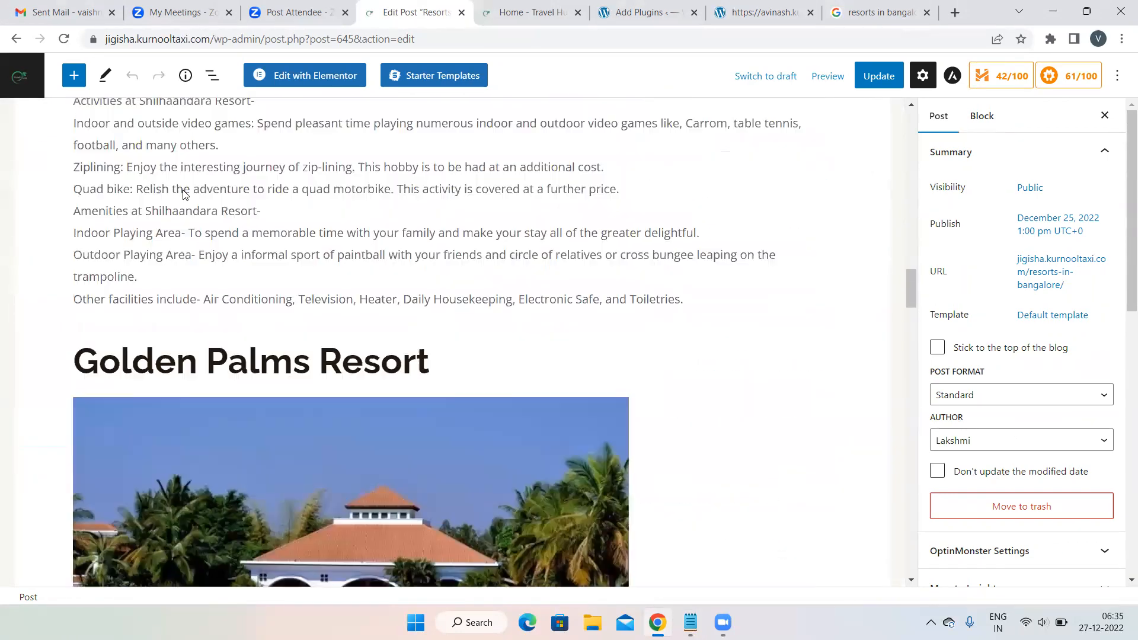
scroll(183, 194, "up", 15)
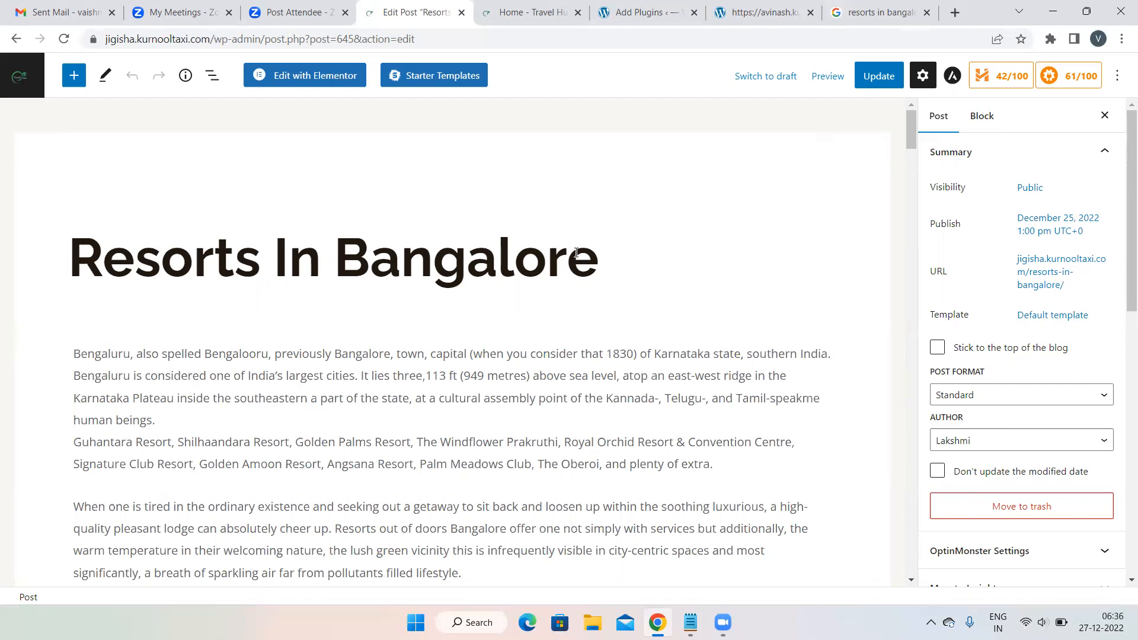
scroll(576, 252, "down", 20)
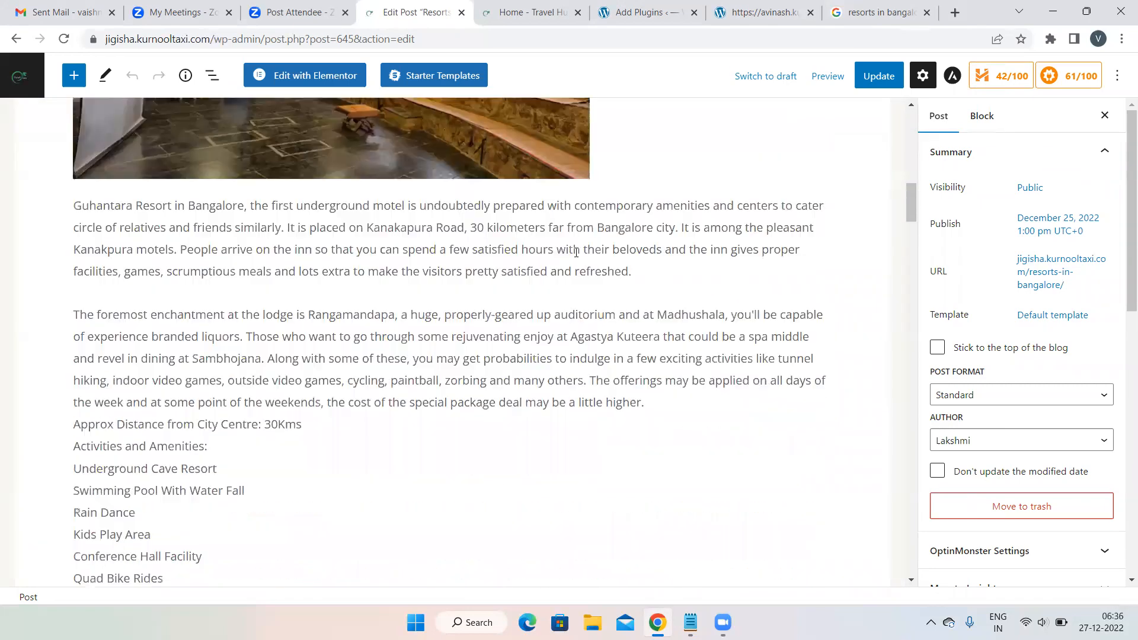
scroll(576, 253, "down", 20)
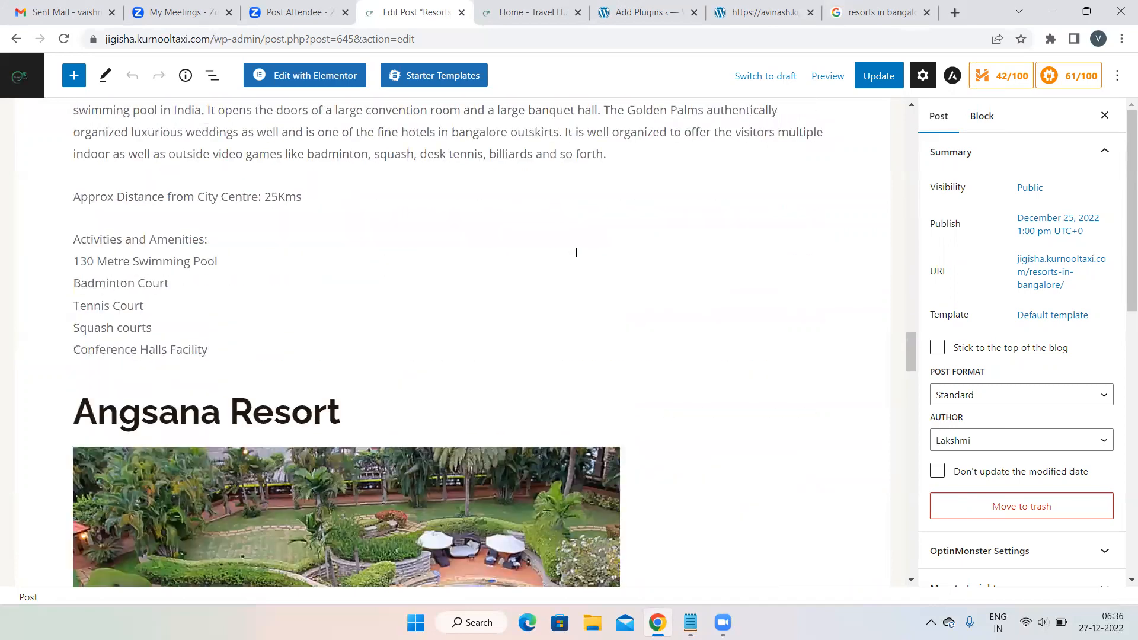
scroll(575, 252, "down", 20)
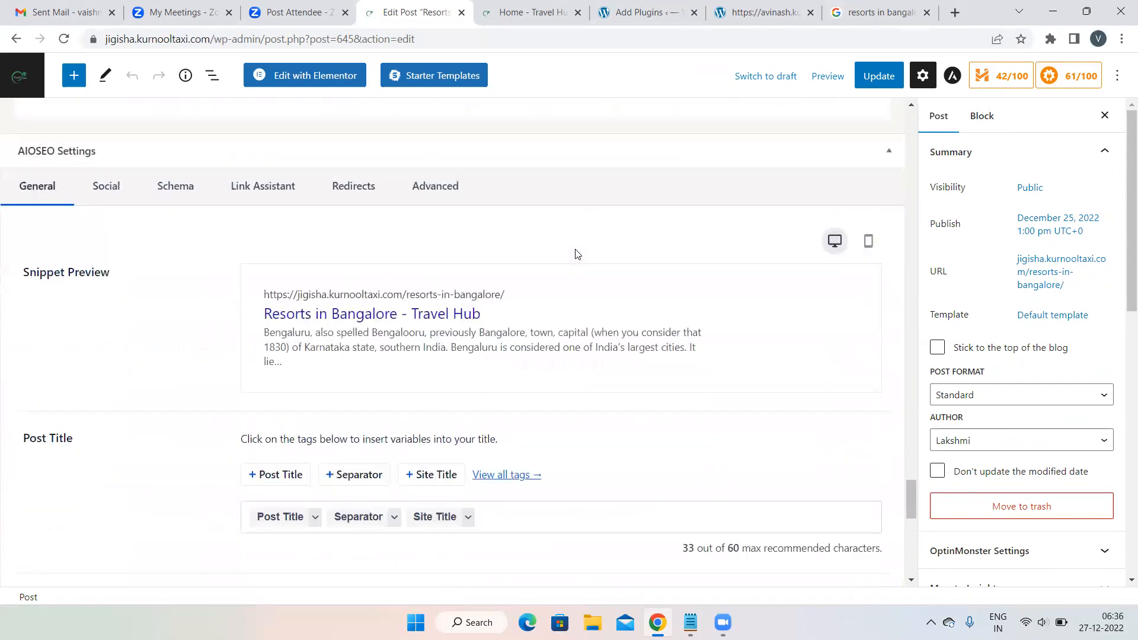
- Add "Resorts in Bangalore" as the post's focus keyphrase and review its keyphrase checks
scroll(576, 254, "down", 5)
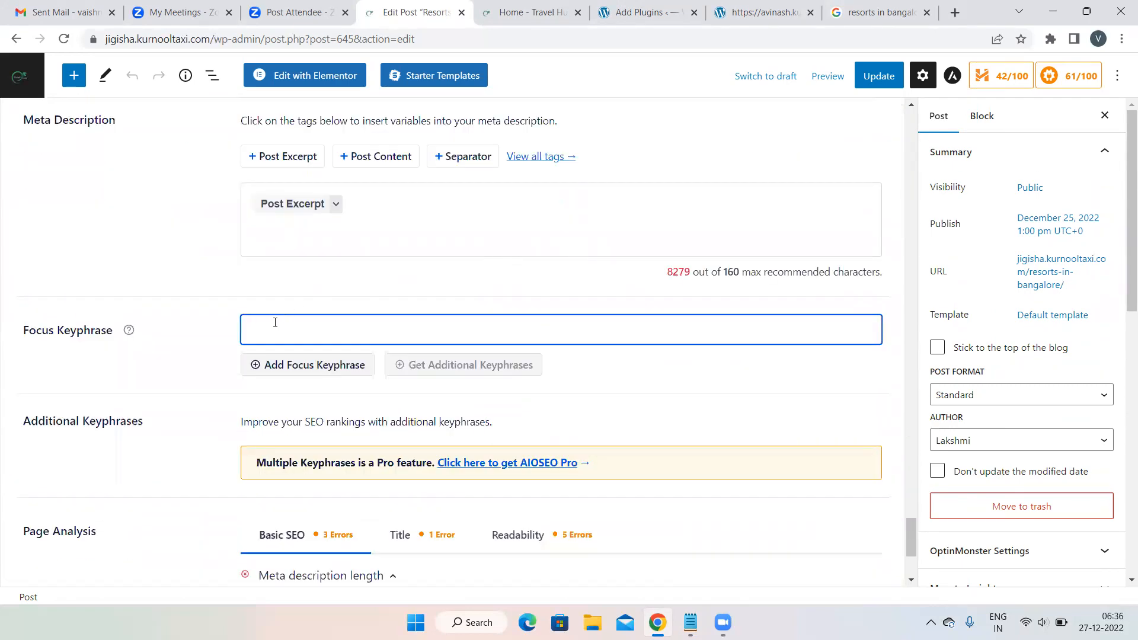
type("Res")
type("orts in Bangalore")
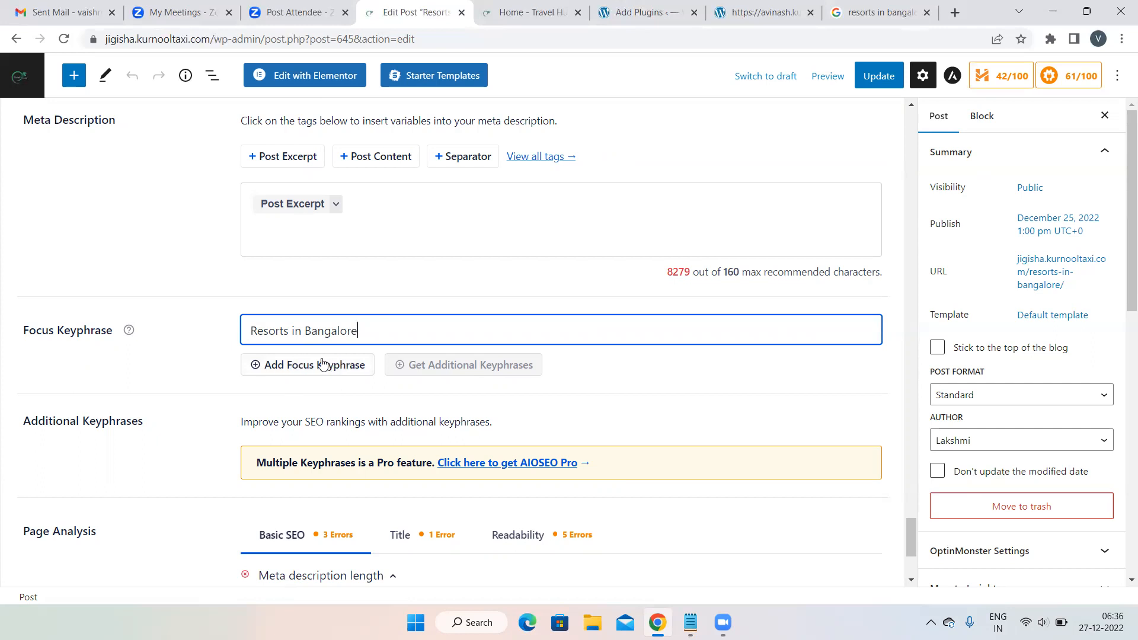
left_click(286, 370)
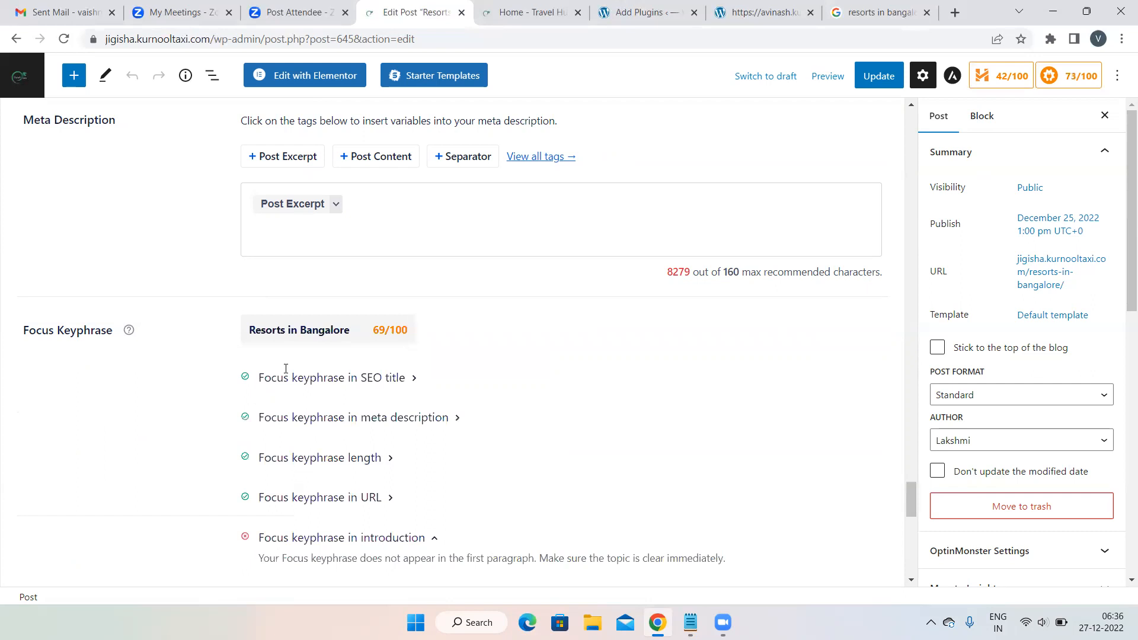
scroll(579, 346, "down", 2)
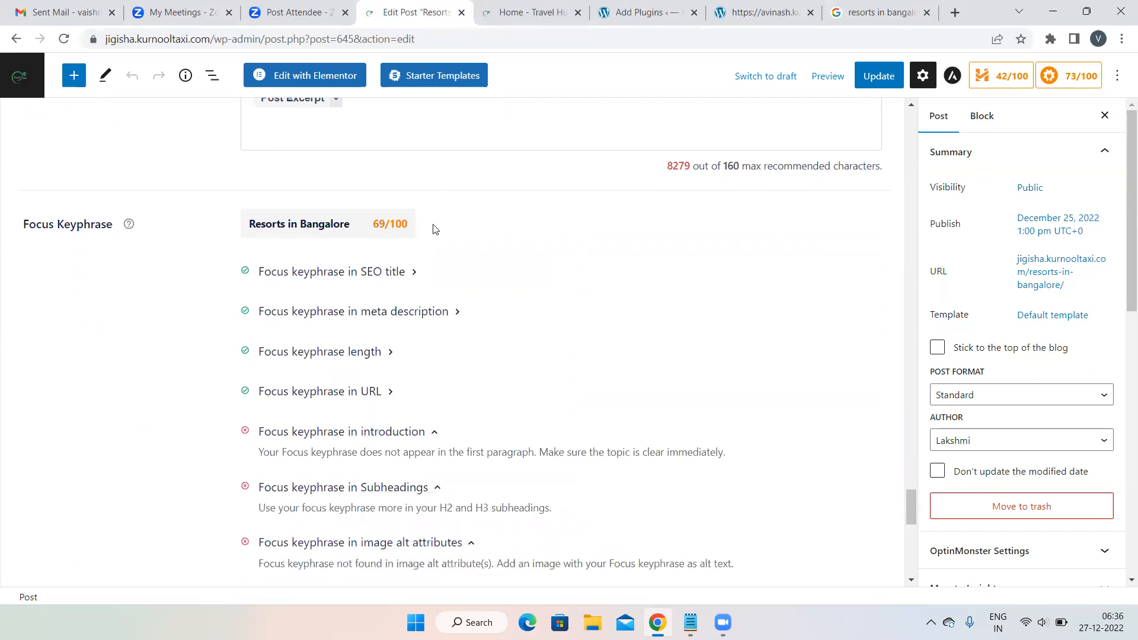
- Check the post's title, introduction, and resort sections against the focus keyphrase checks for "Resorts in Bangalore"
mouse_move(362, 230)
scroll(438, 287, "up", 10)
scroll(440, 289, "up", 20)
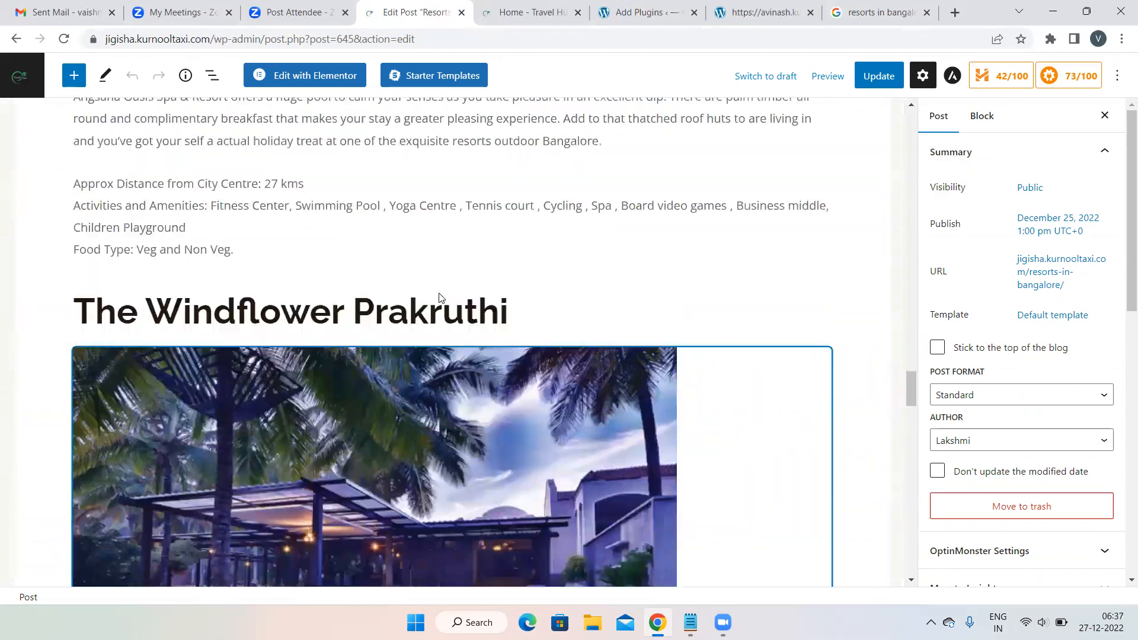
scroll(439, 295, "up", 15)
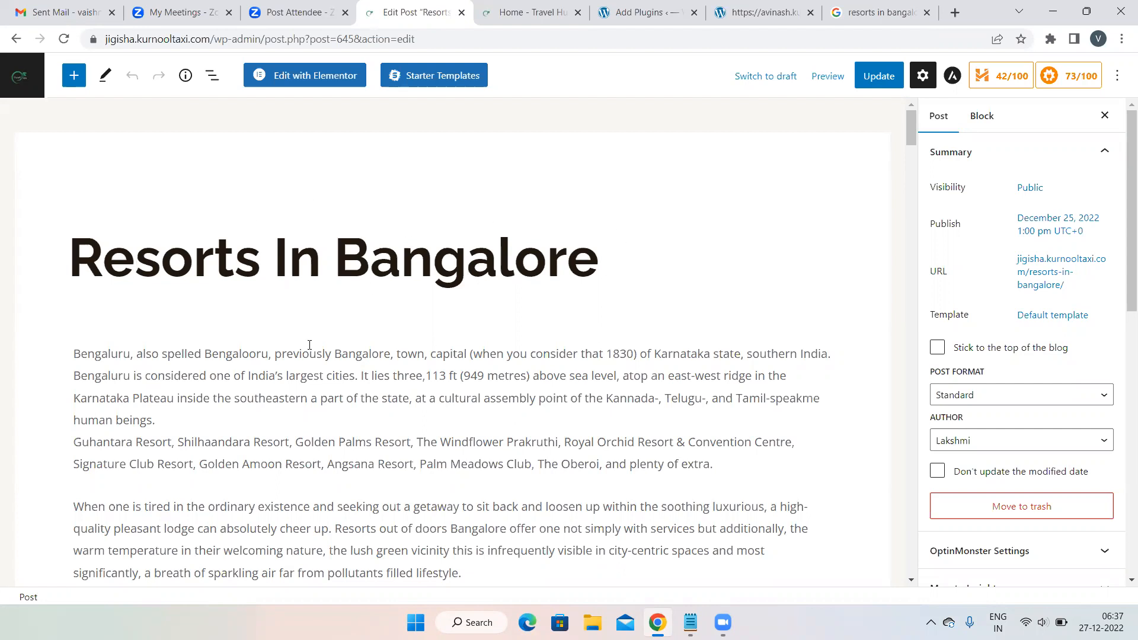
scroll(459, 255, "down", 20)
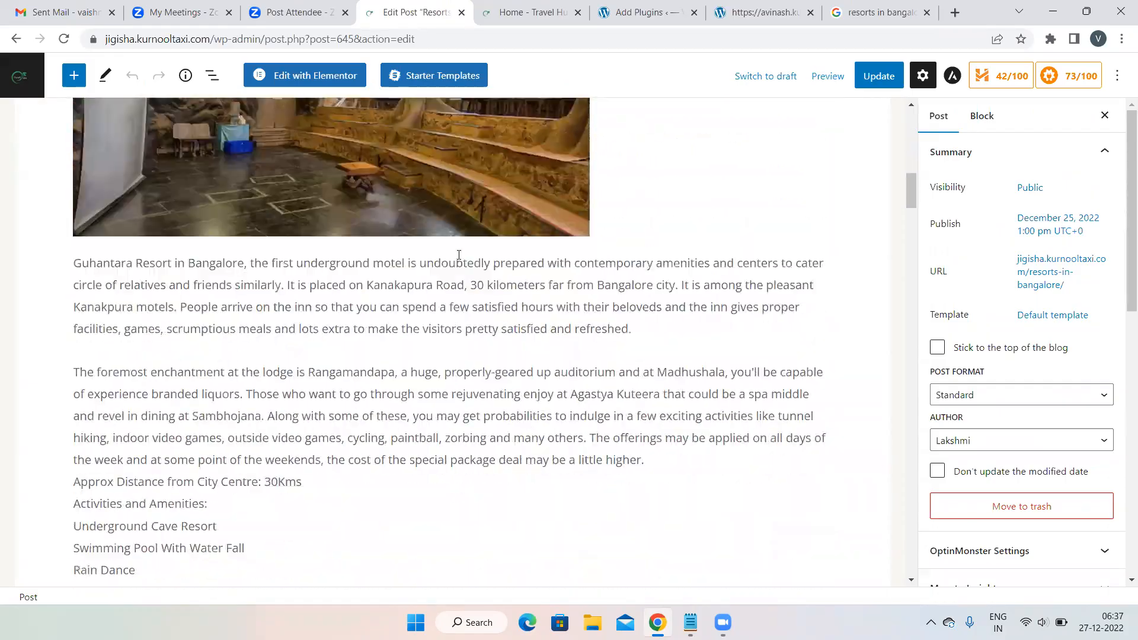
scroll(459, 255, "down", 20)
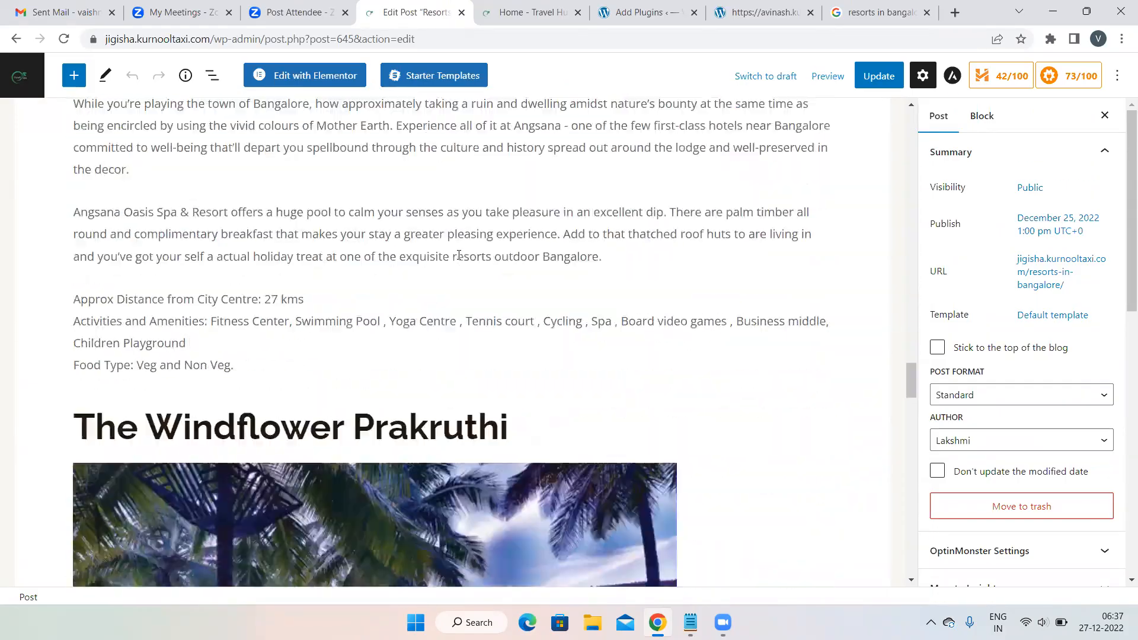
scroll(459, 249, "down", 15)
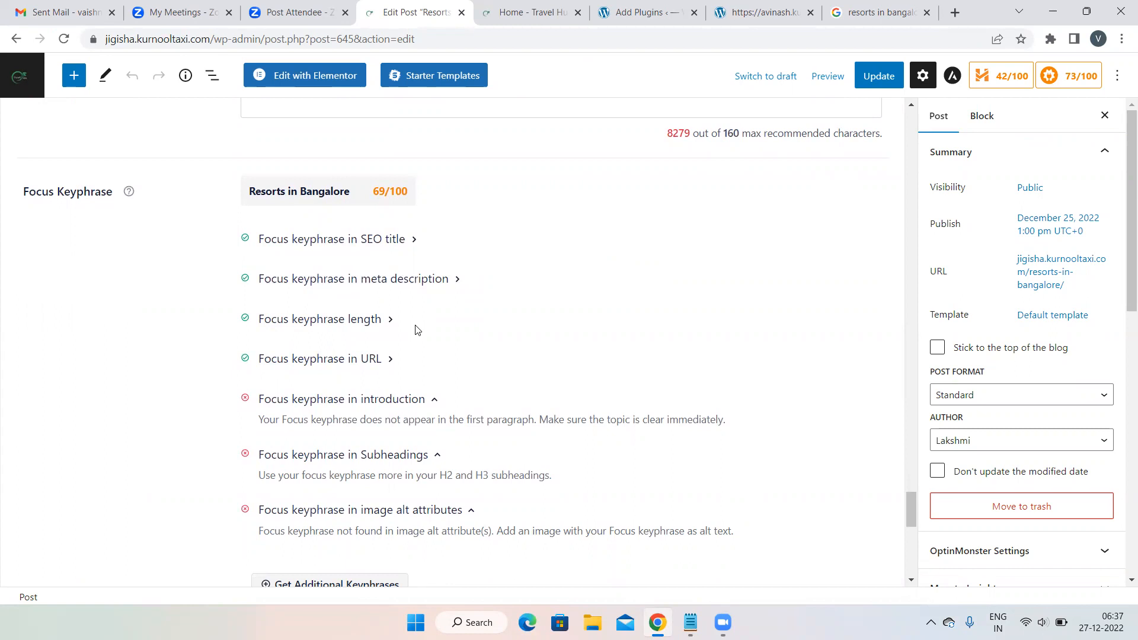
- Open the post's URL settings and inspect the permalink slug for the focus keyphrase
mouse_move(349, 202)
scroll(573, 293, "up", 1)
scroll(573, 293, "up", 20)
scroll(566, 315, "up", 20)
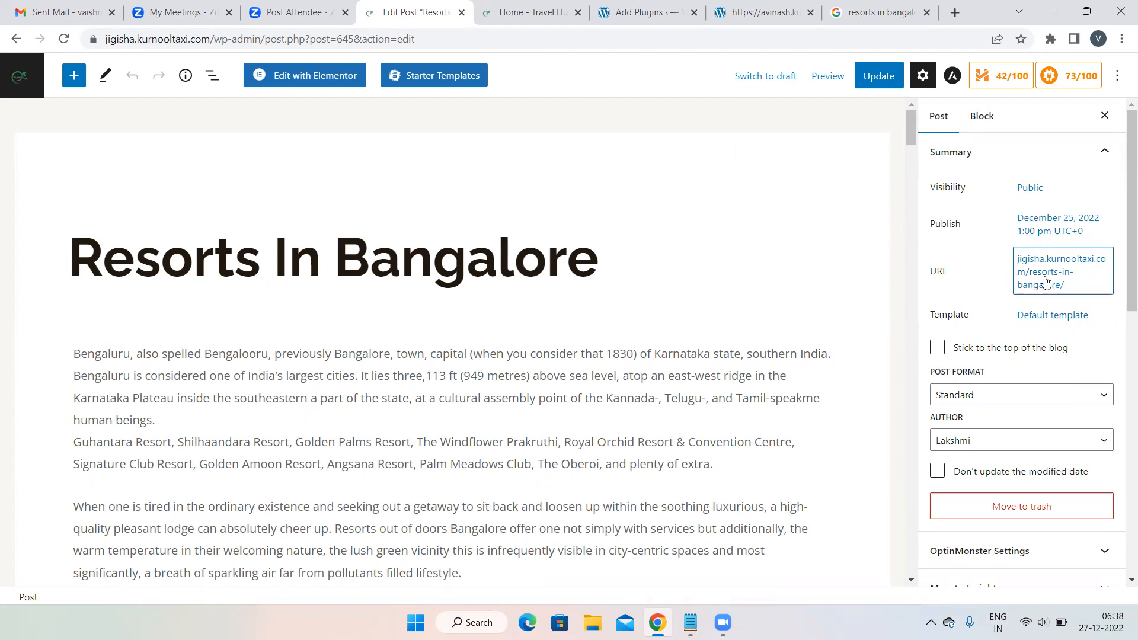
left_click(1098, 285)
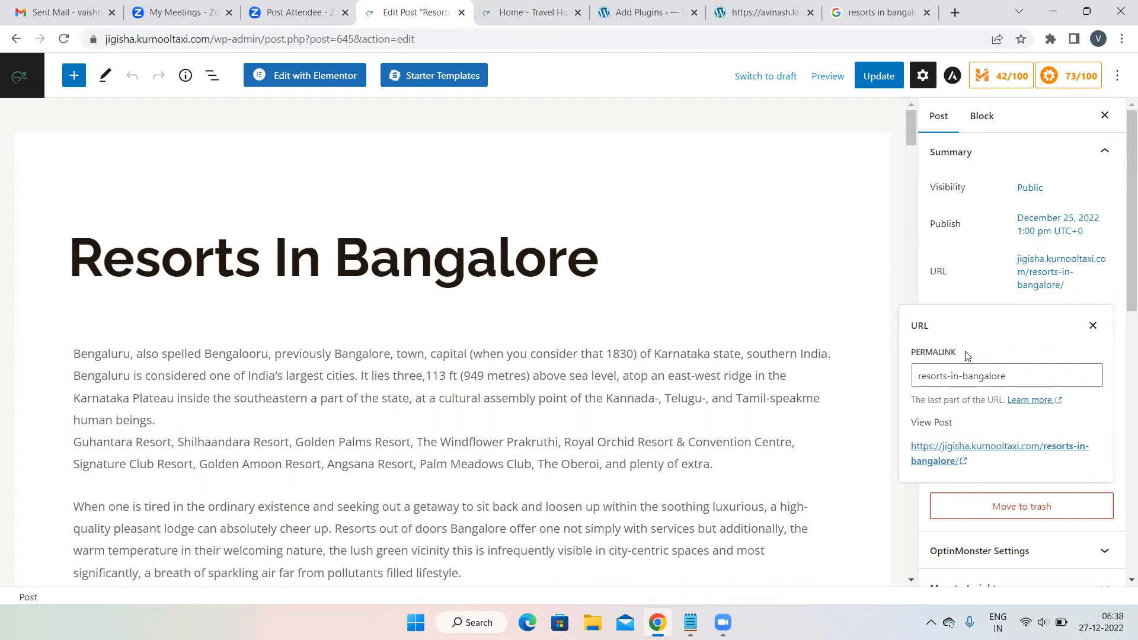
left_click(1022, 379)
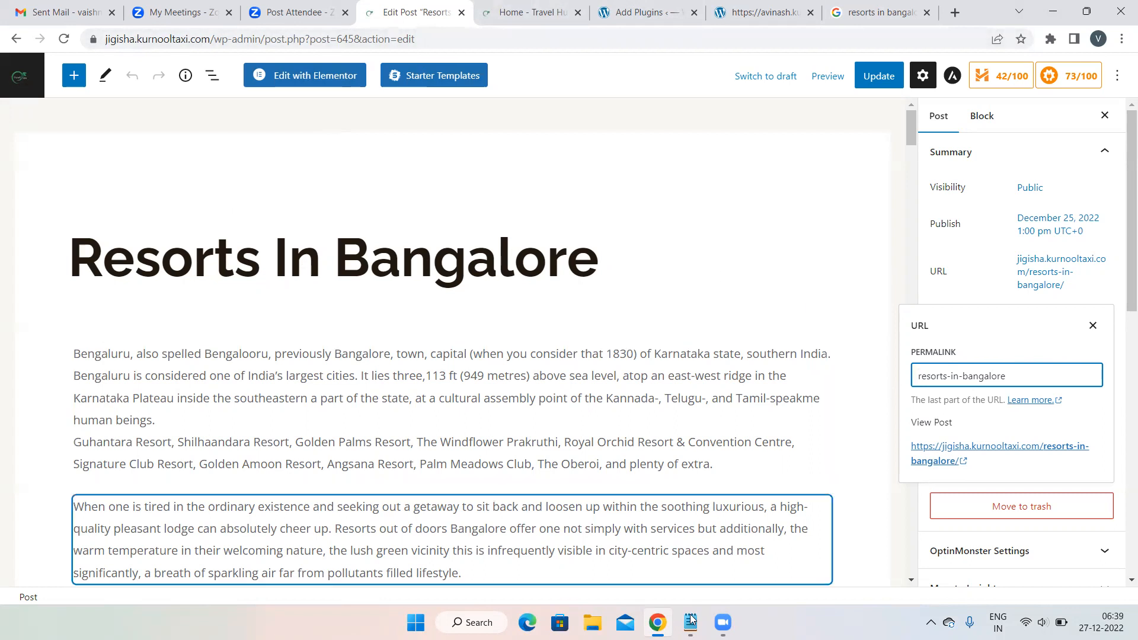
- Switch to Notepad, review the "File name" and "H1 to H6" entries in the parameters list, and return to the post
mouse_move(693, 621)
left_click(679, 576)
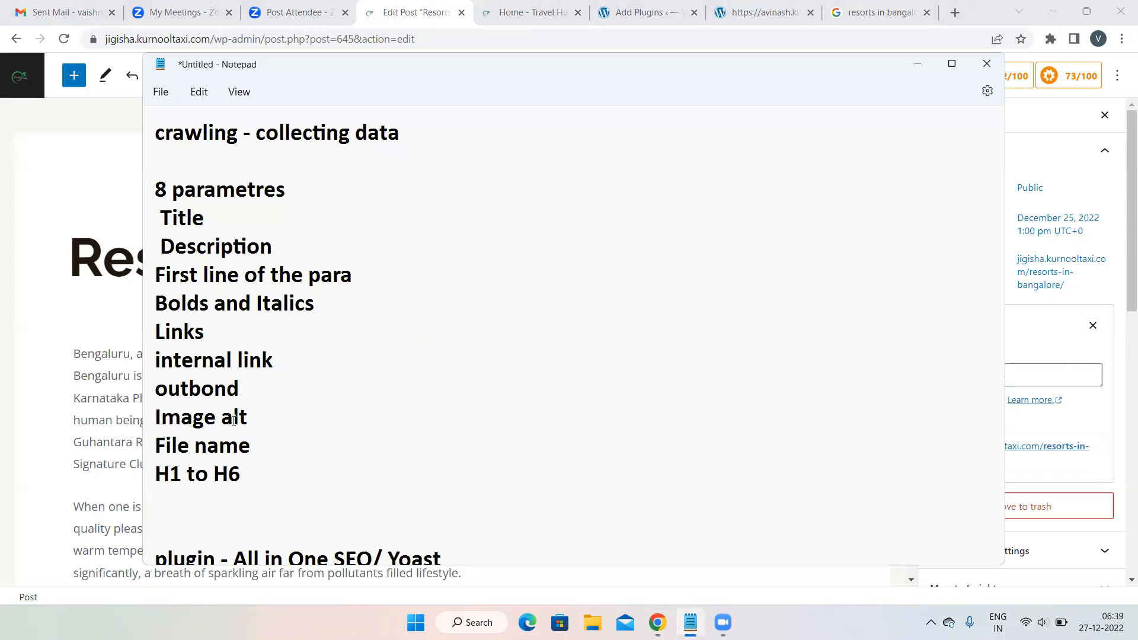
left_click_drag(278, 443, 148, 445)
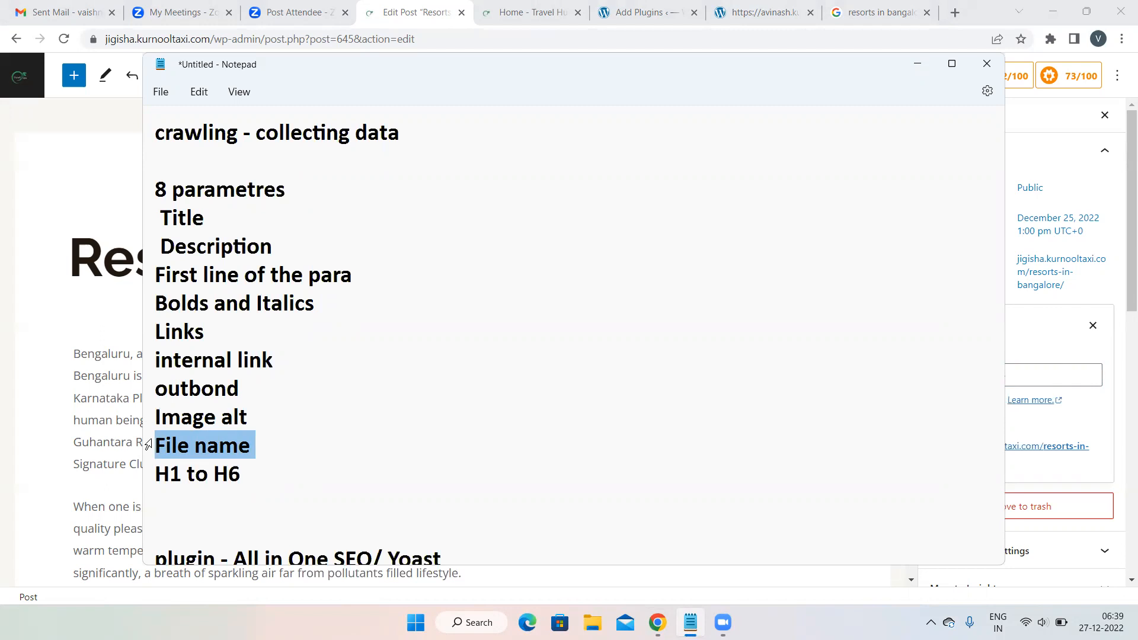
left_click(257, 466)
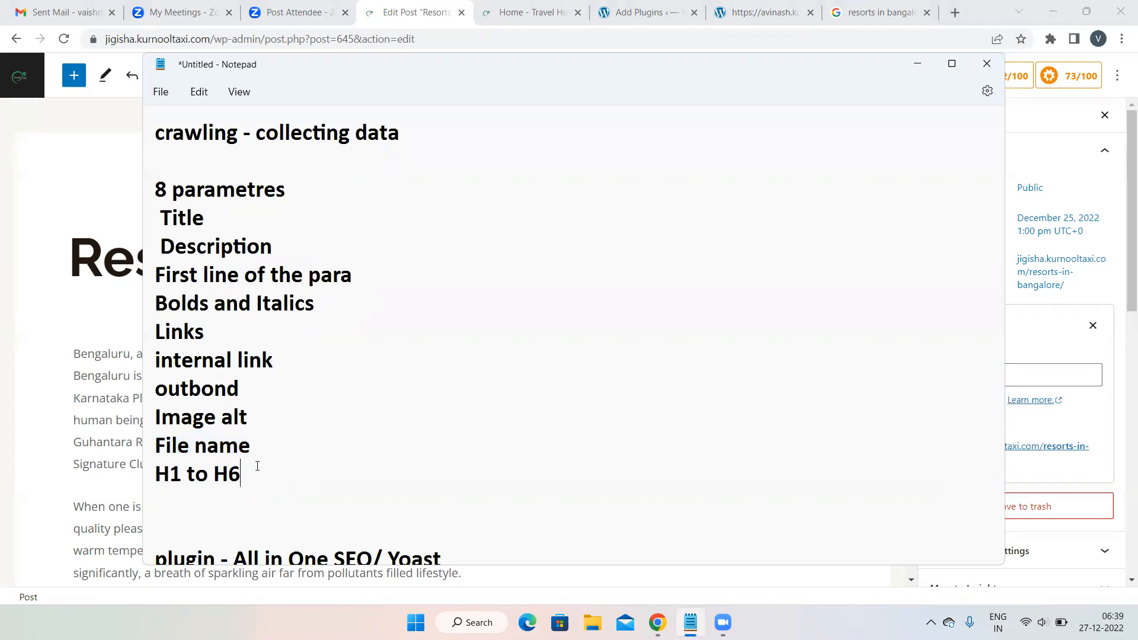
left_click(33, 205)
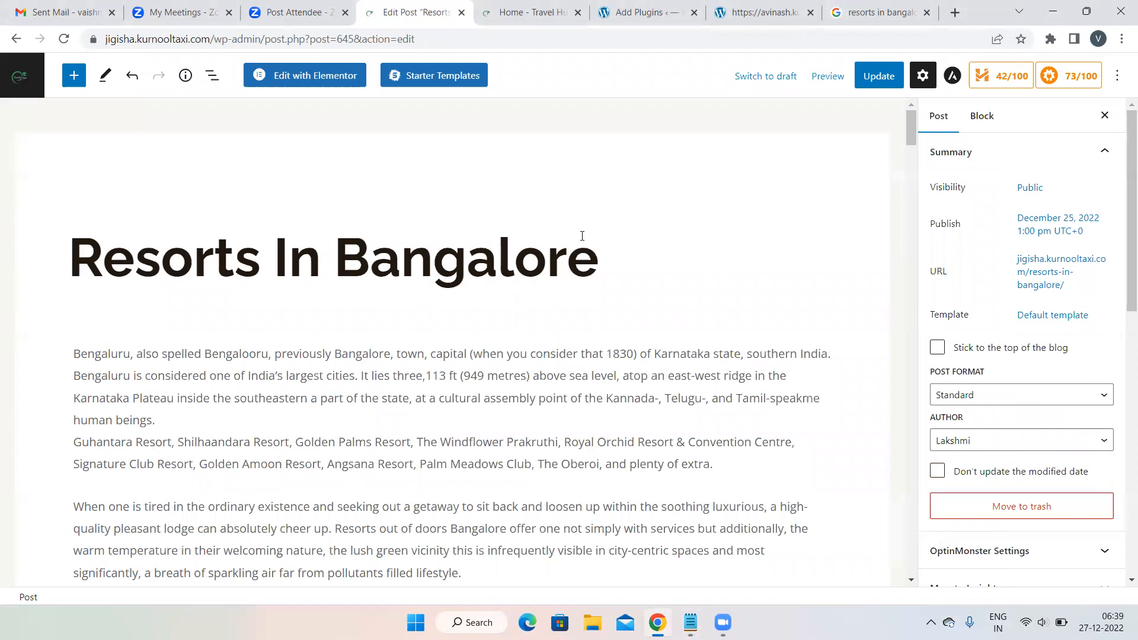
- Examine the post's main title, resort headings, and the Guhantara Resort image settings, and recheck the parameters list in Notepad
left_click_drag(627, 254, 3, 240)
scroll(593, 225, "down", 12)
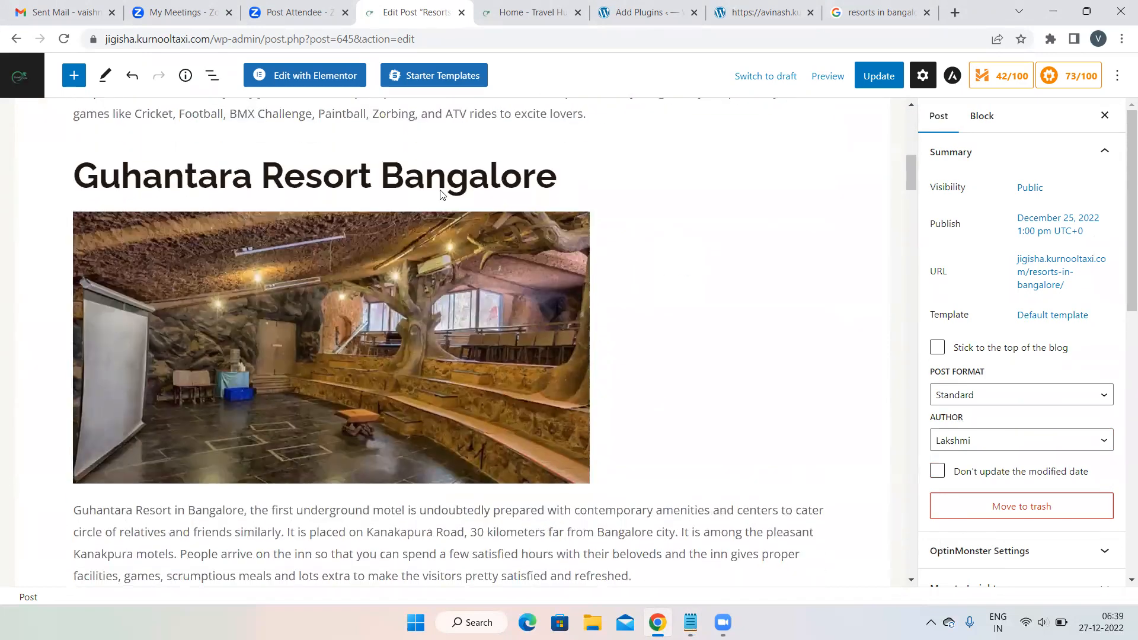
right_click(666, 254)
left_click(624, 274)
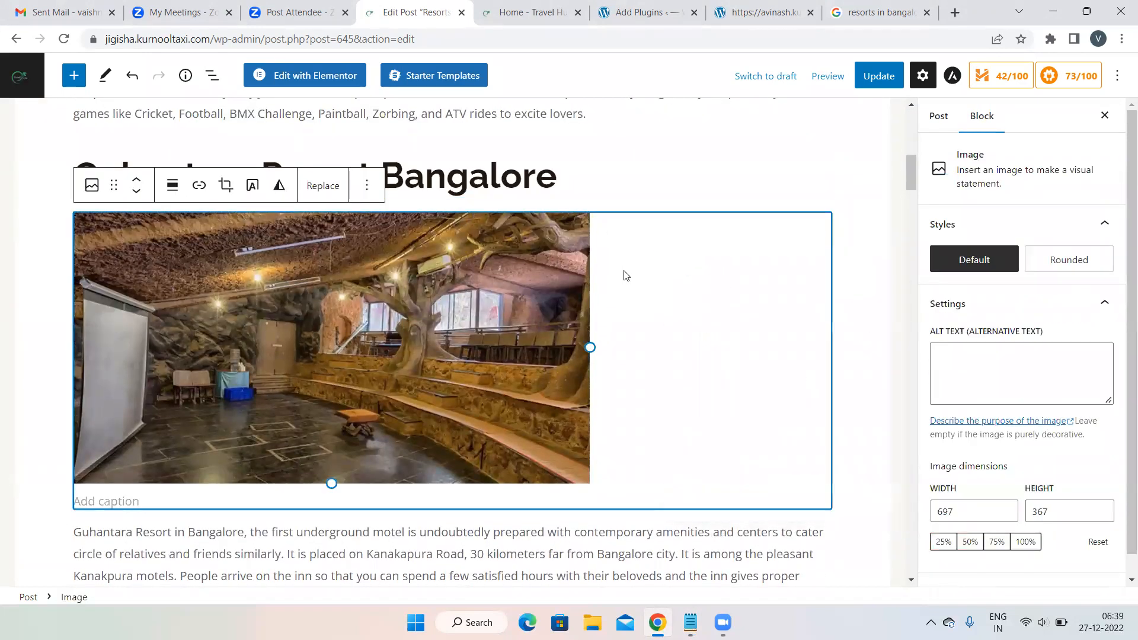
scroll(593, 278, "up", 12)
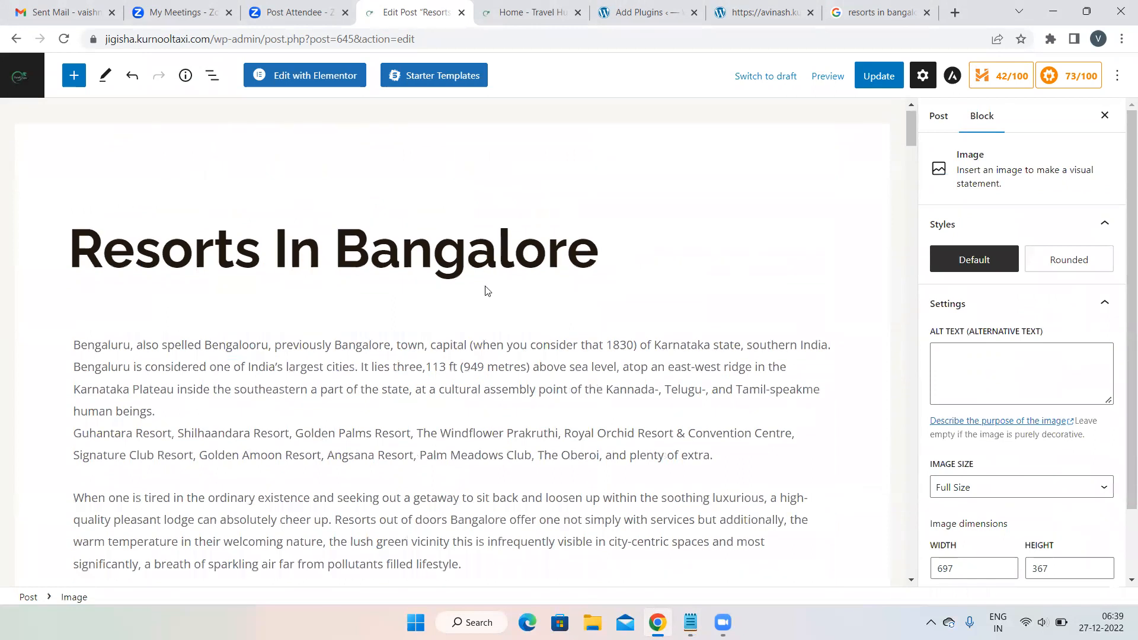
scroll(485, 290, "down", 12)
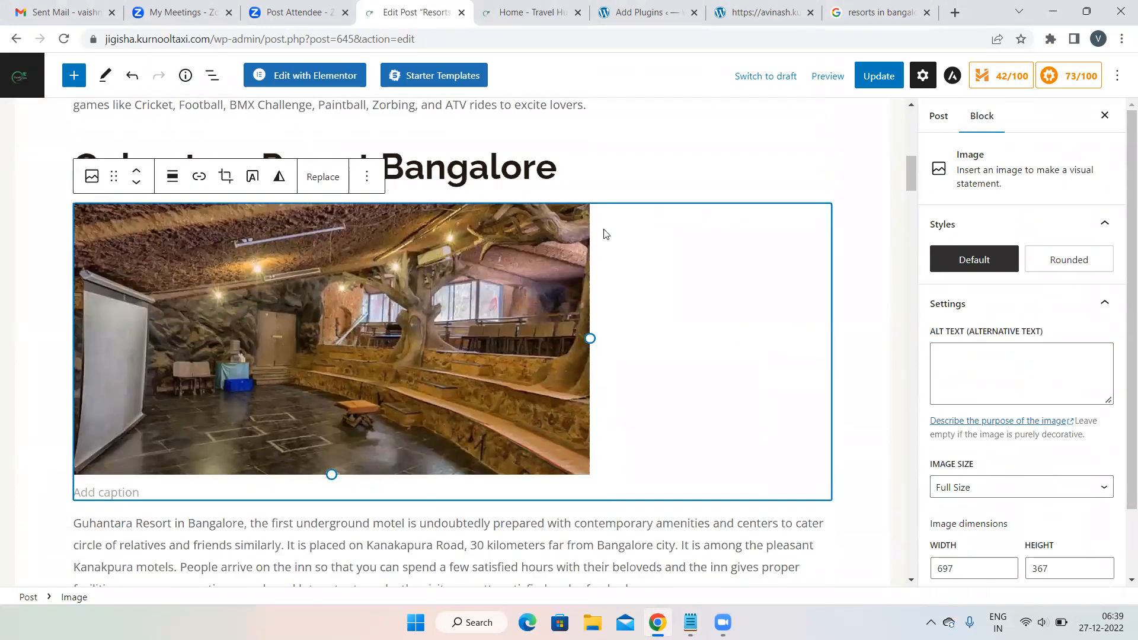
scroll(602, 233, "down", 6)
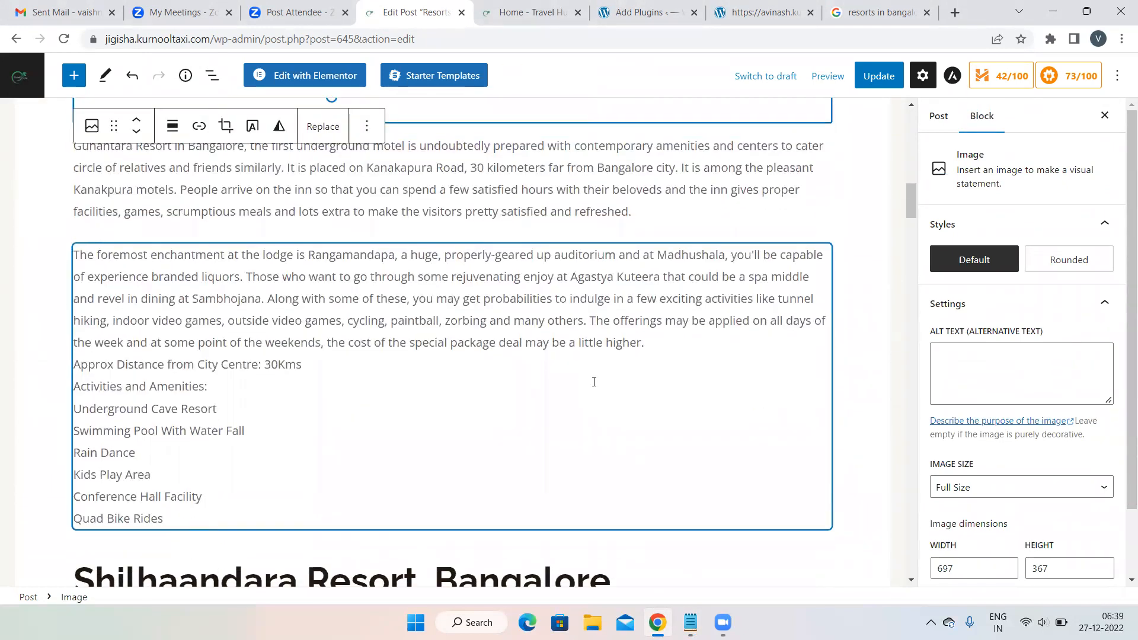
left_click(854, 387)
scroll(854, 386, "down", 4)
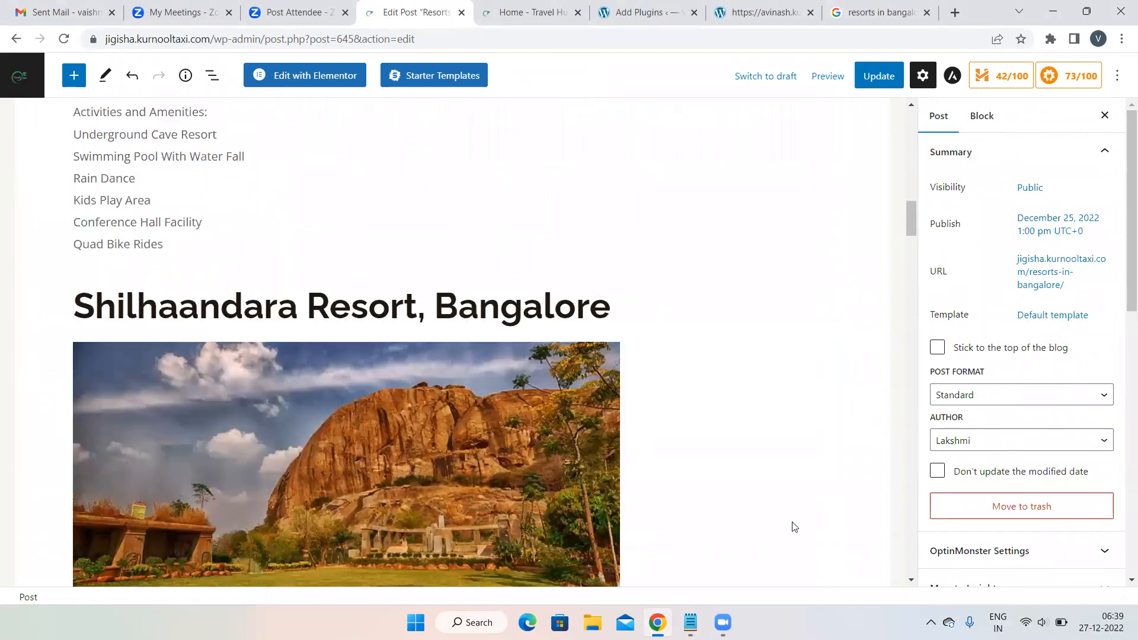
key("alt+Tab")
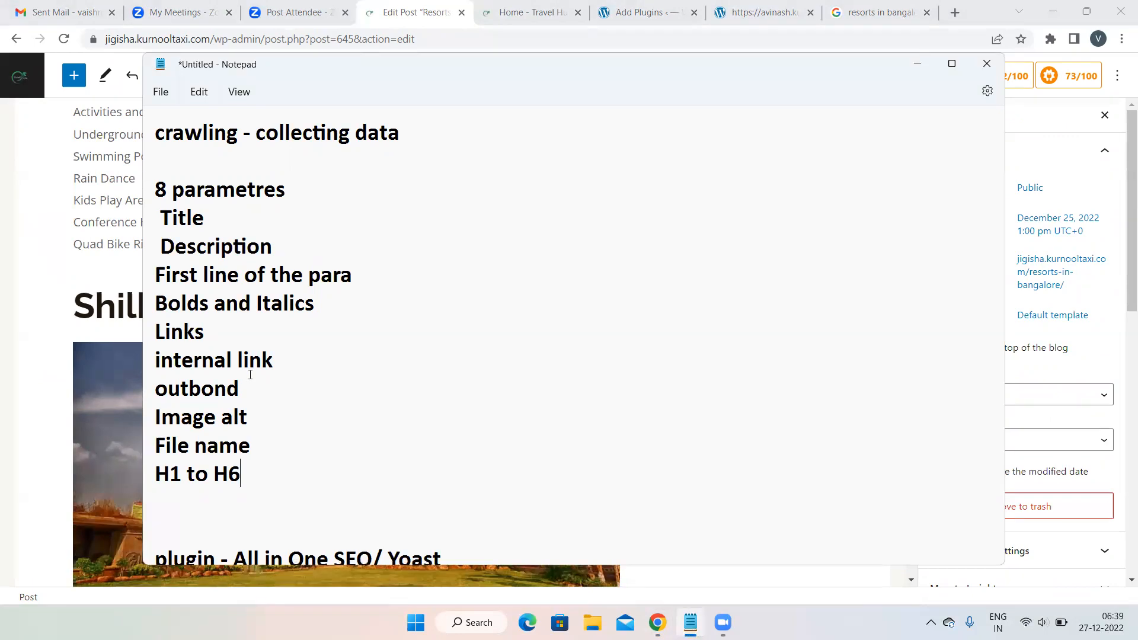
left_click(20, 279)
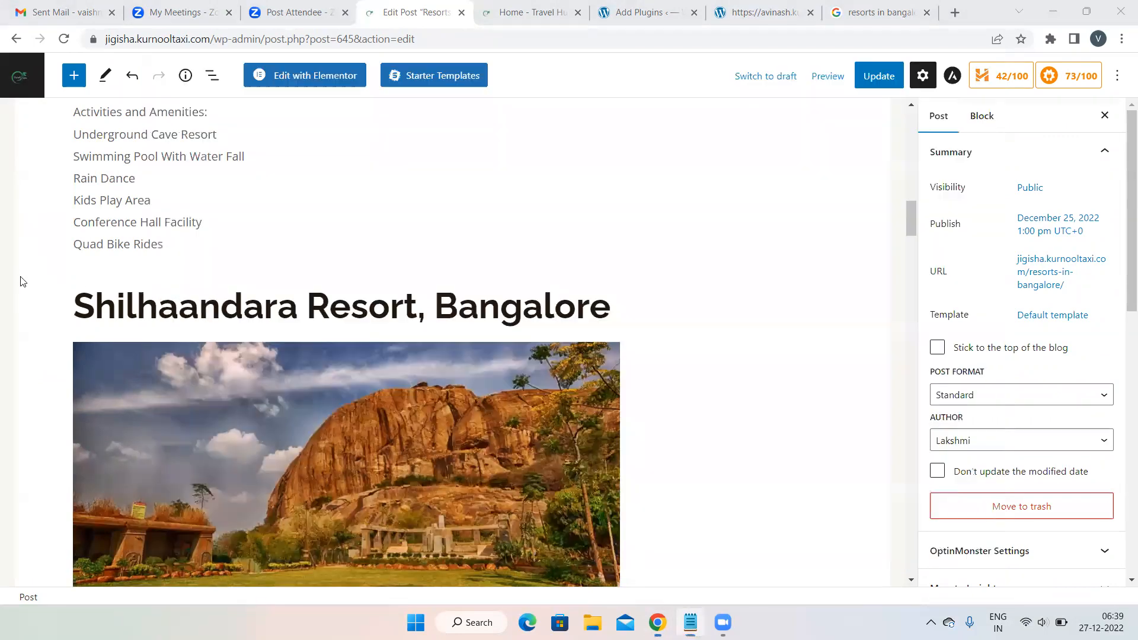
- Replace the tags in the AIOSEO post title with "Best Resorts in Bangalore for Families and Team Outing" and compare it with the Google results
scroll(586, 323, "down", 1)
scroll(586, 323, "down", 20)
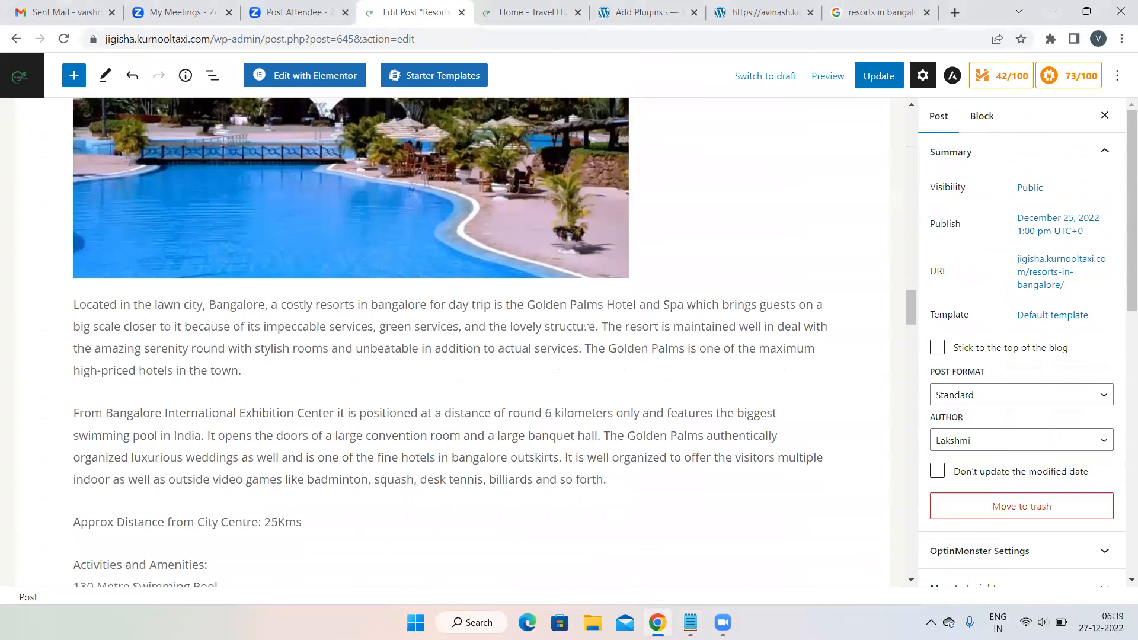
scroll(585, 320, "down", 15)
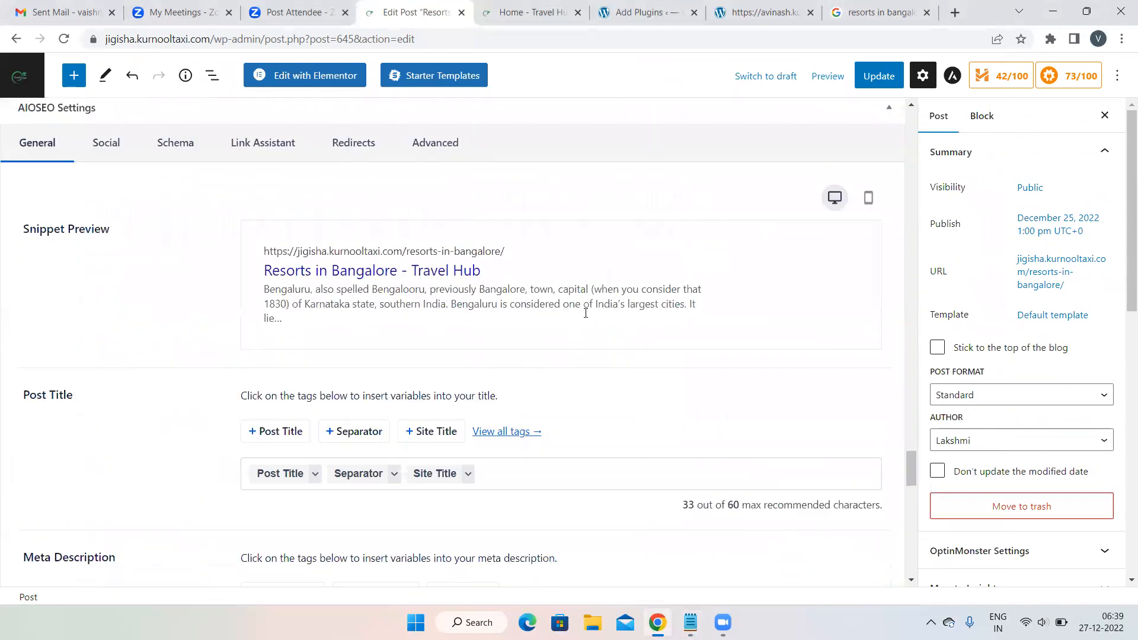
scroll(585, 311, "up", 2)
scroll(586, 313, "down", 2)
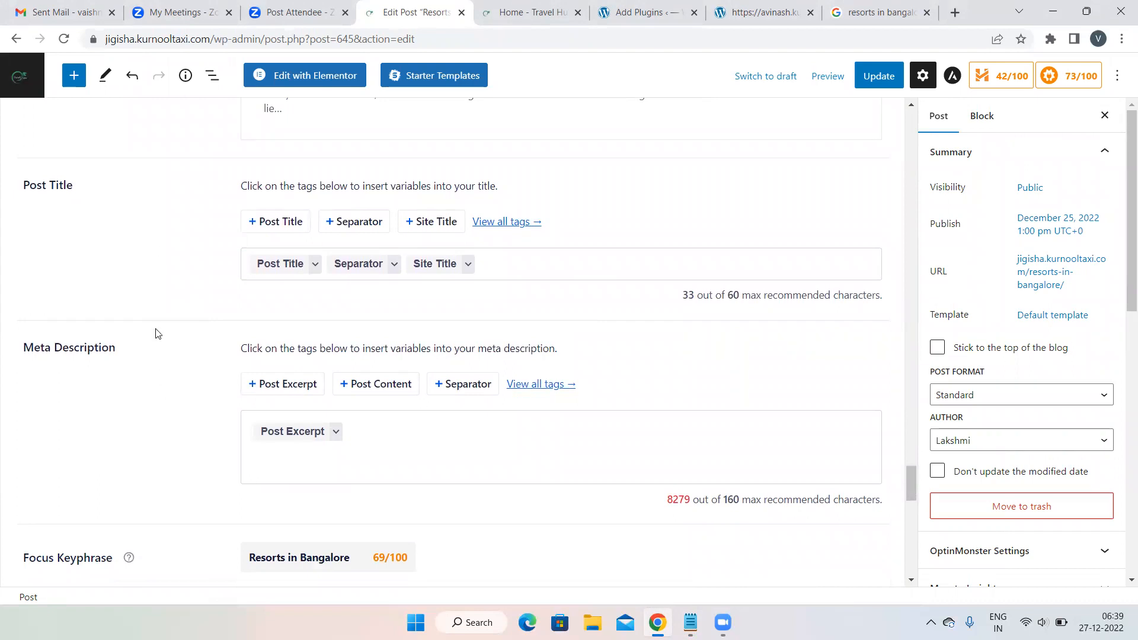
left_click(499, 261)
key("ctrl+a")
key("BackSpace")
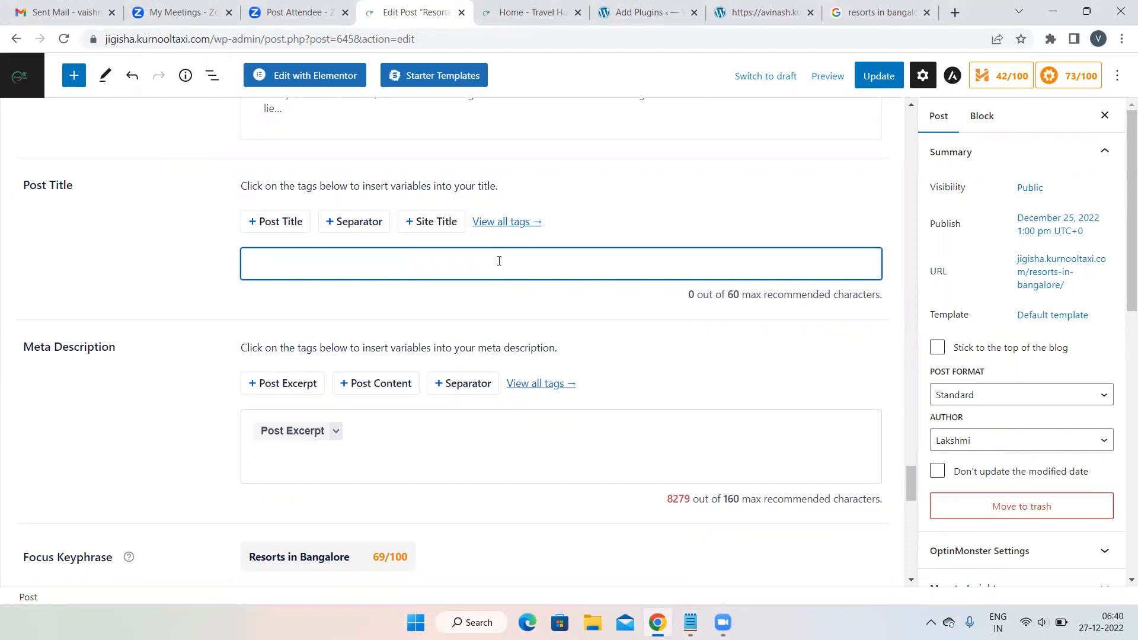
type("Best Resorts in Ban")
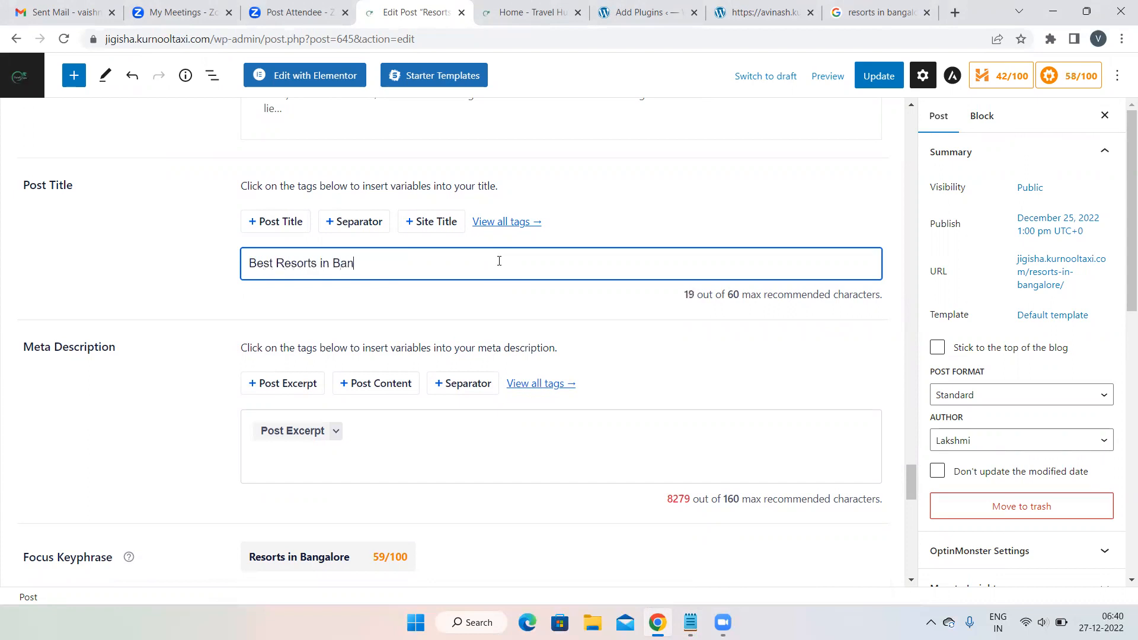
type("galore for Famil")
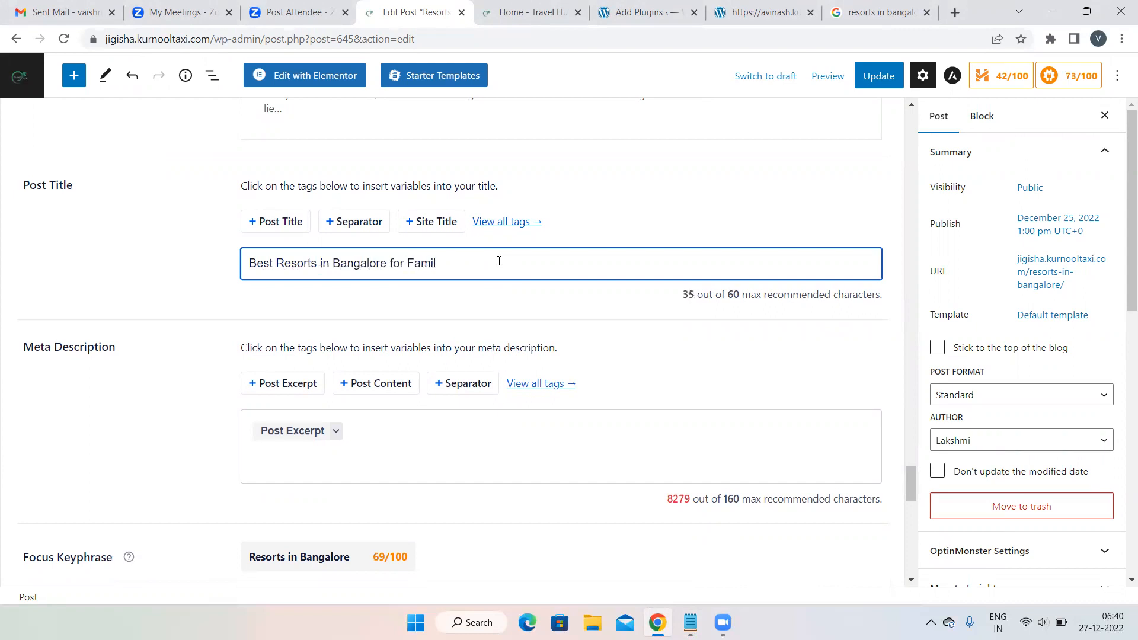
type("ies and Team Outing")
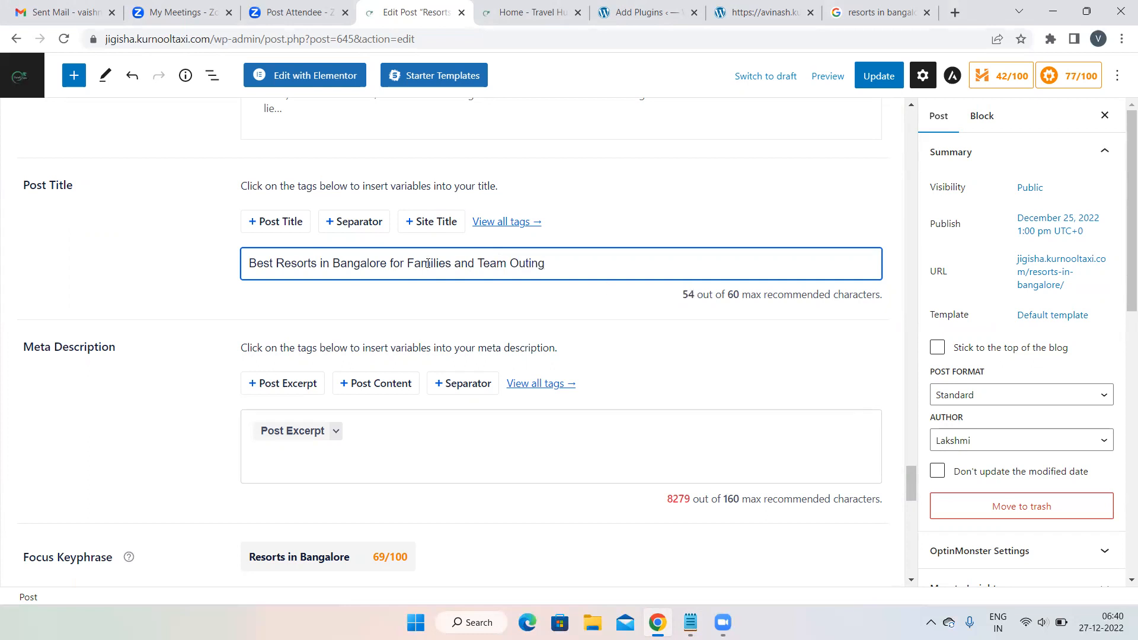
left_click(870, 8)
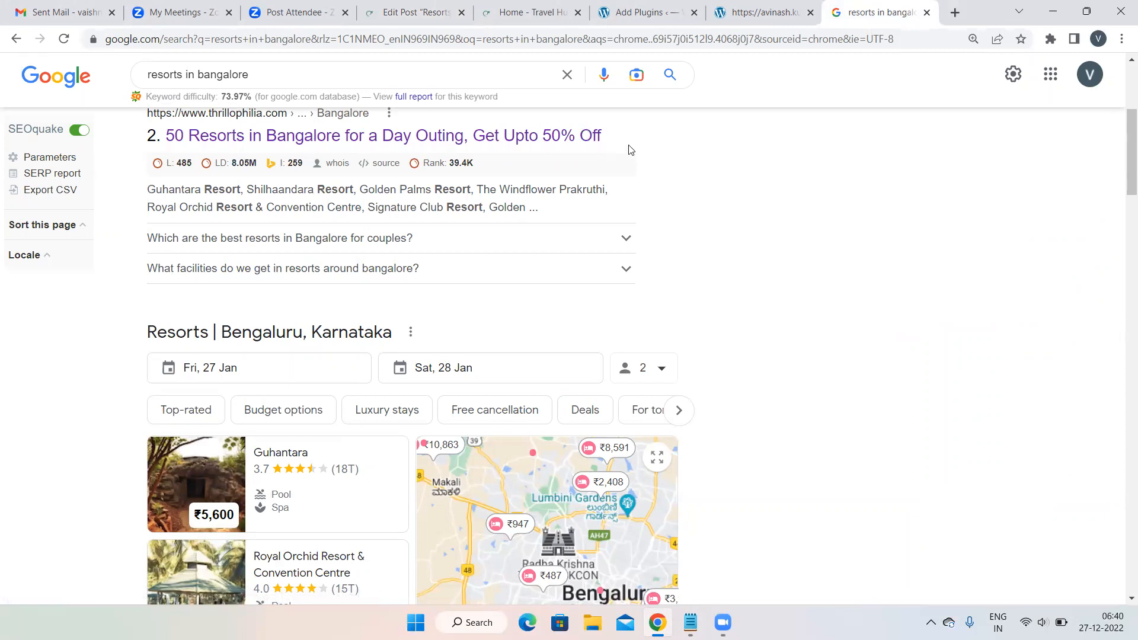
left_click(402, 8)
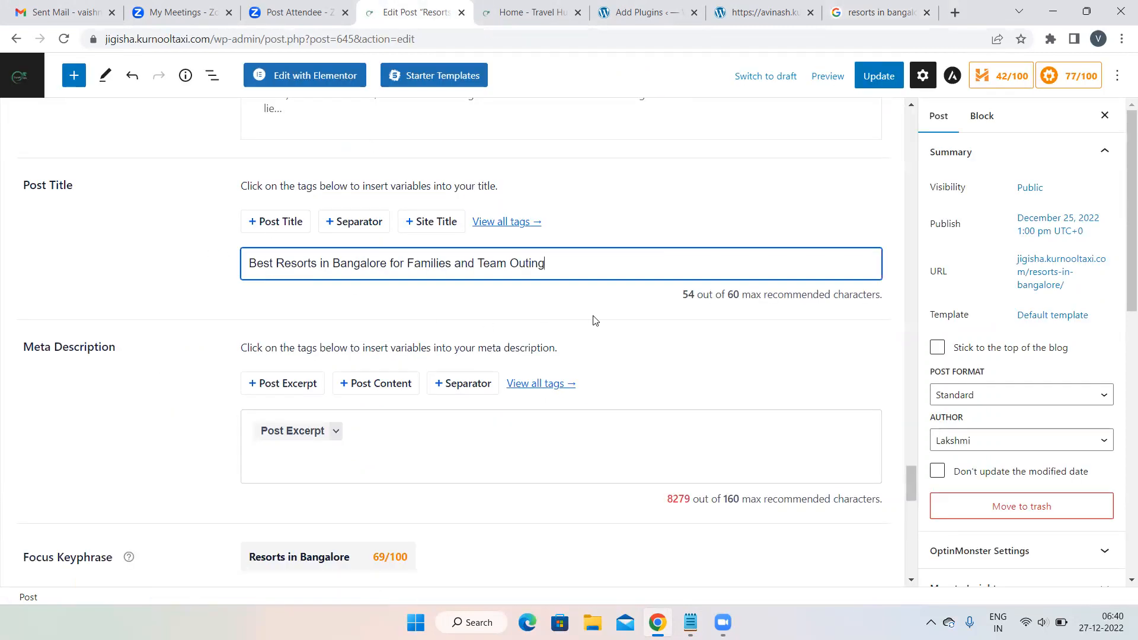
left_click(622, 312)
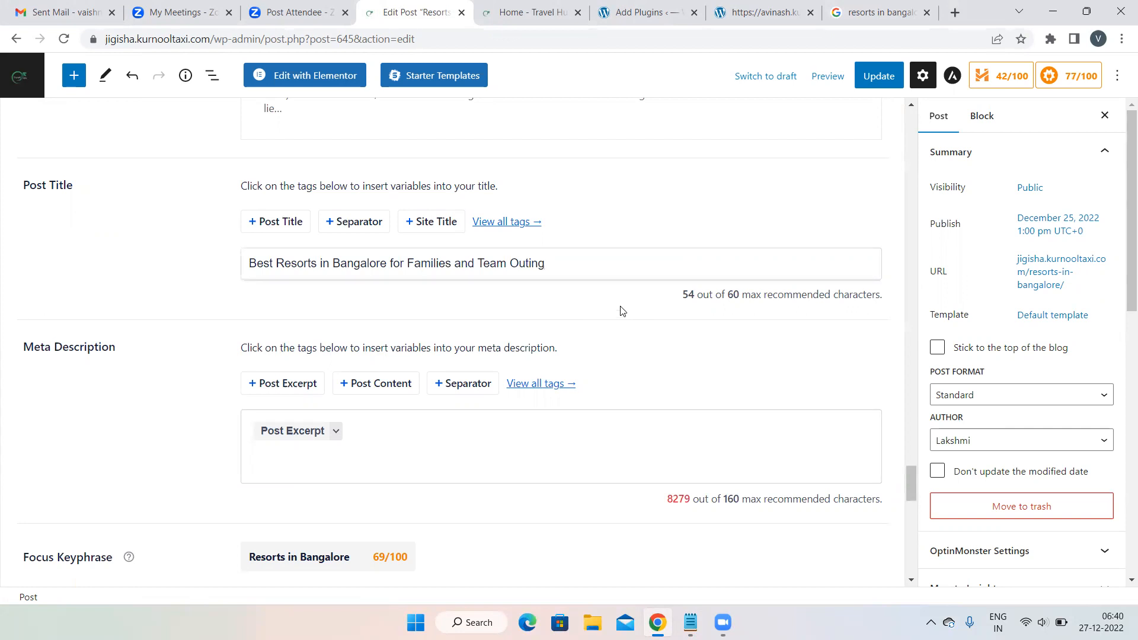
- Check the Google results for "resorts in bangalore" and remove the Post Excerpt tag from the post's meta description
scroll(621, 311, "down", 2)
left_click(377, 344)
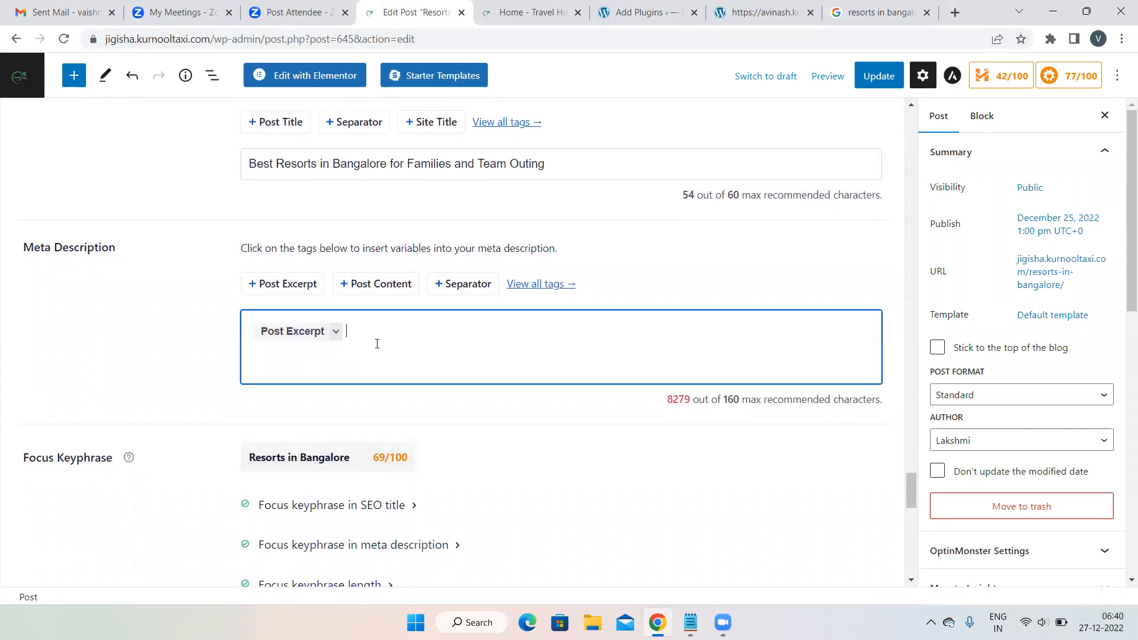
left_click(880, 12)
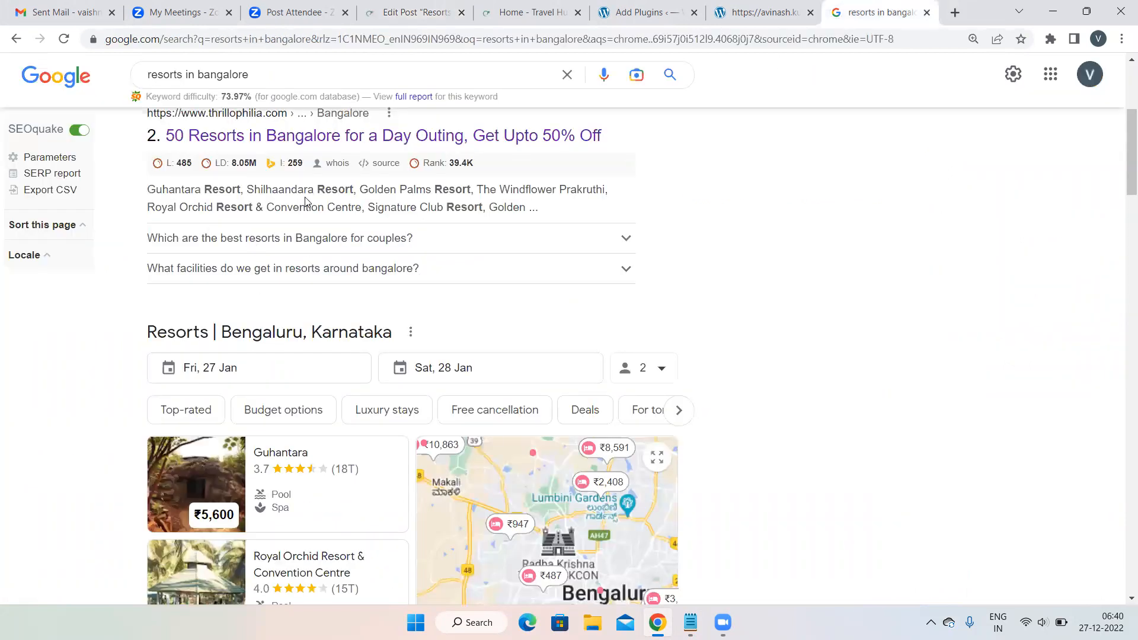
left_click(646, 13)
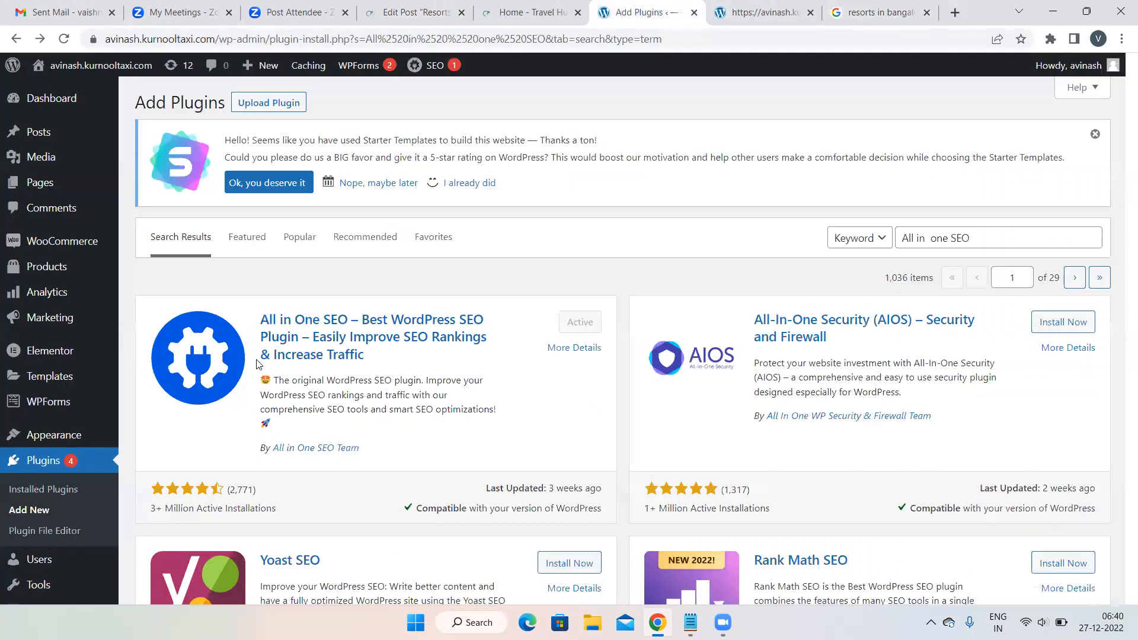
left_click(372, 8)
left_click(401, 358)
key("BackSpace")
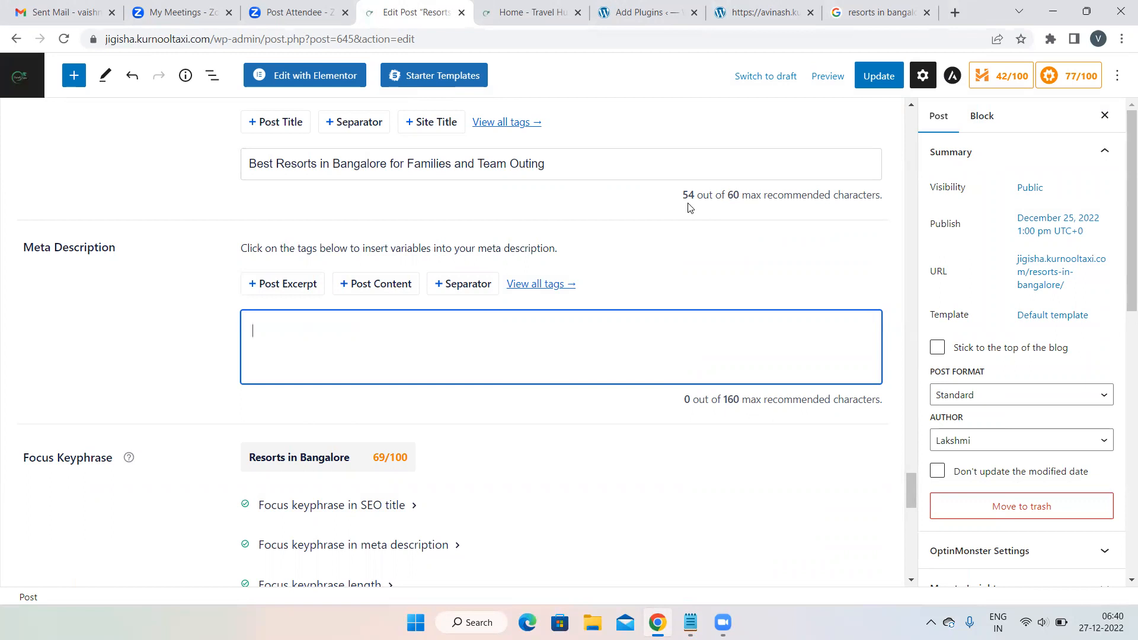
- Begin the meta description with "If you are looking for Best Resorts in Bangalore"
type("If you are")
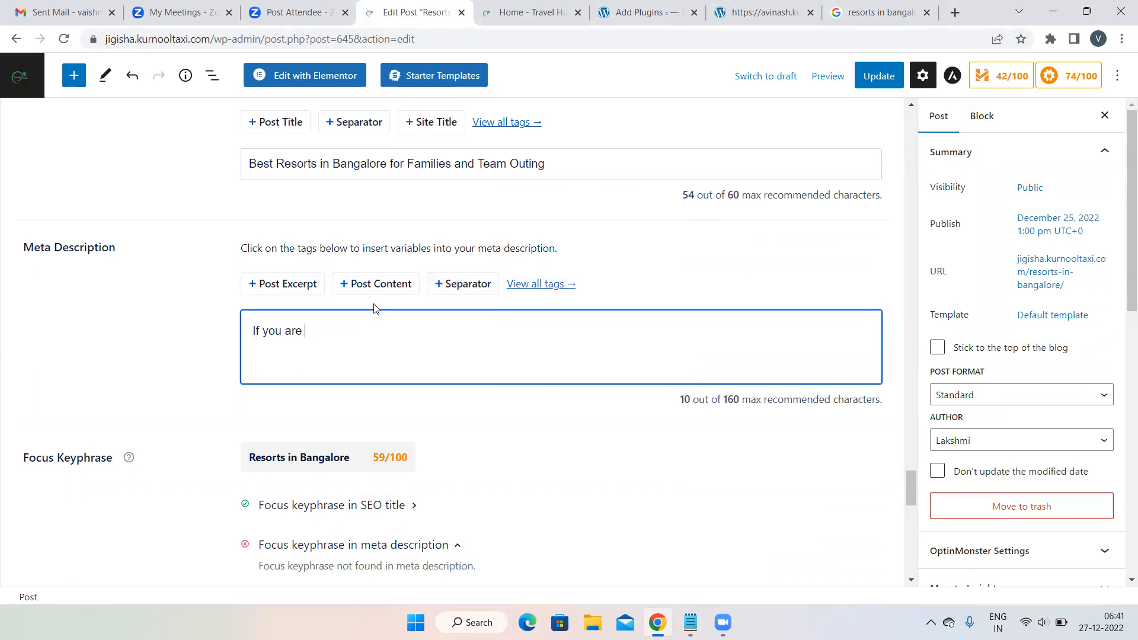
type("lookin")
key("BackSpace")
type("ng")
type("for Best Resorts ")
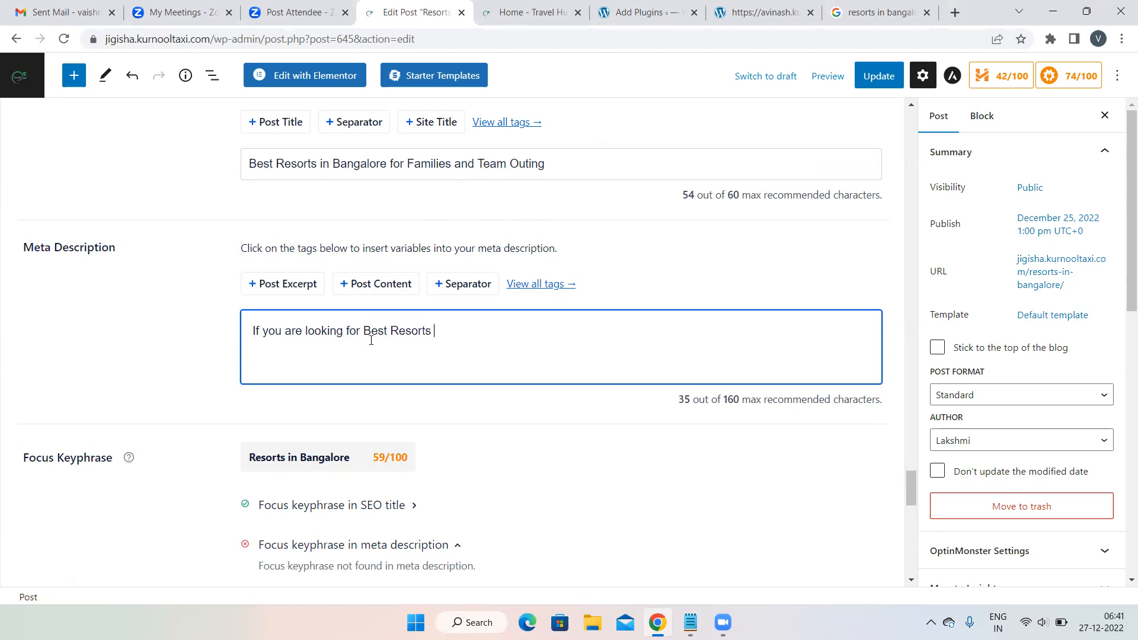
type("in Bangalore")
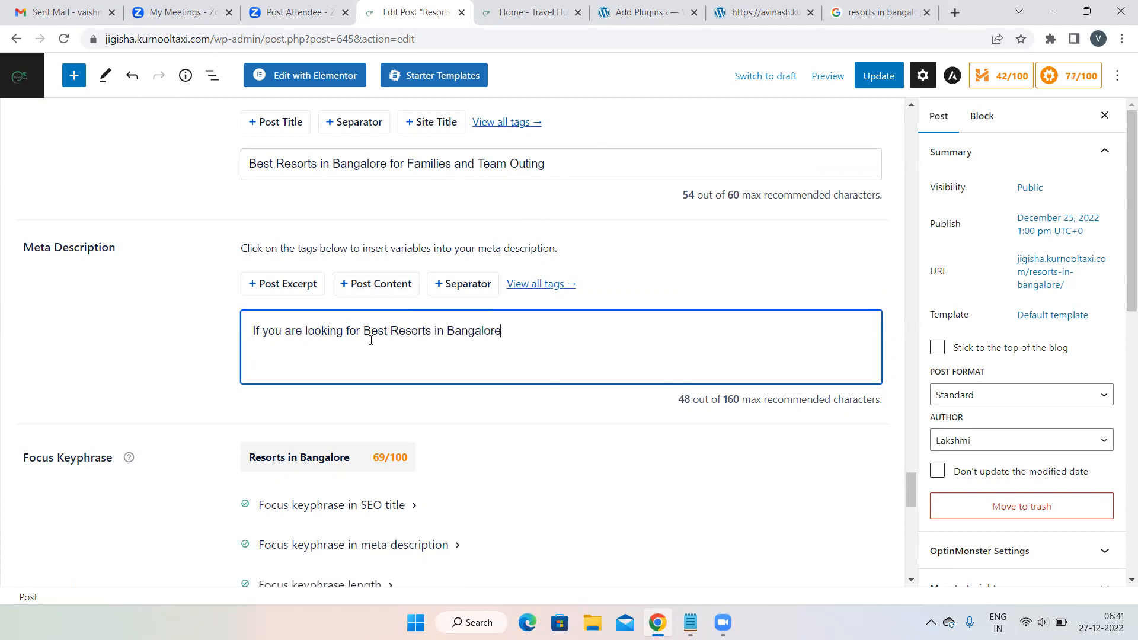
- Compare the keyphrase wording in the post title and meta description with the focus keyphrase checks
scroll(131, 411, "down", 2)
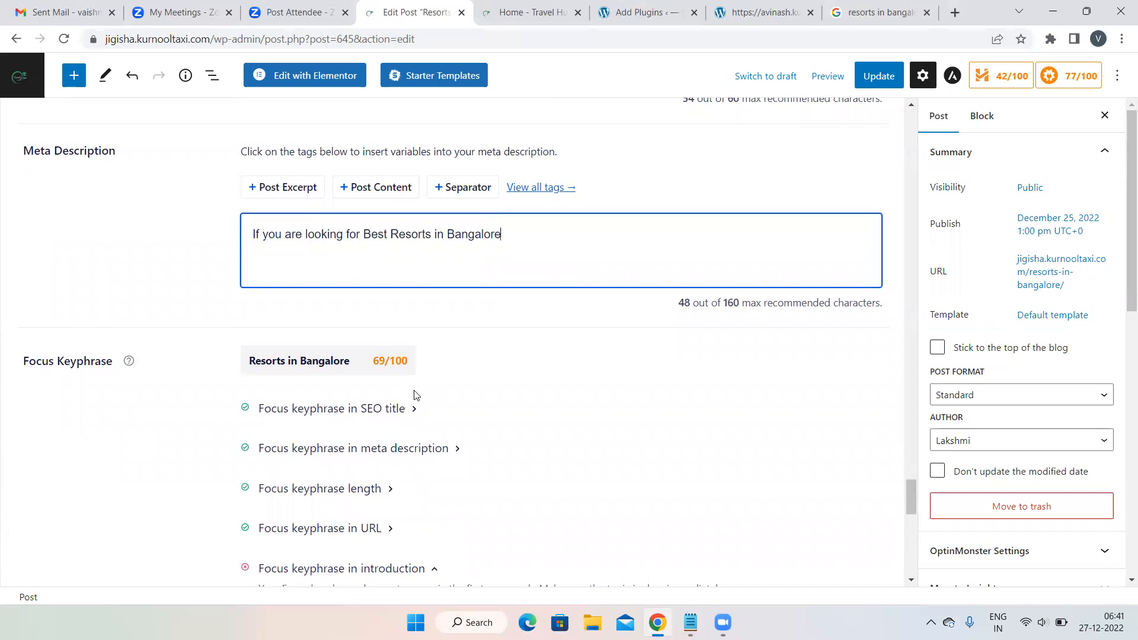
scroll(415, 395, "up", 3)
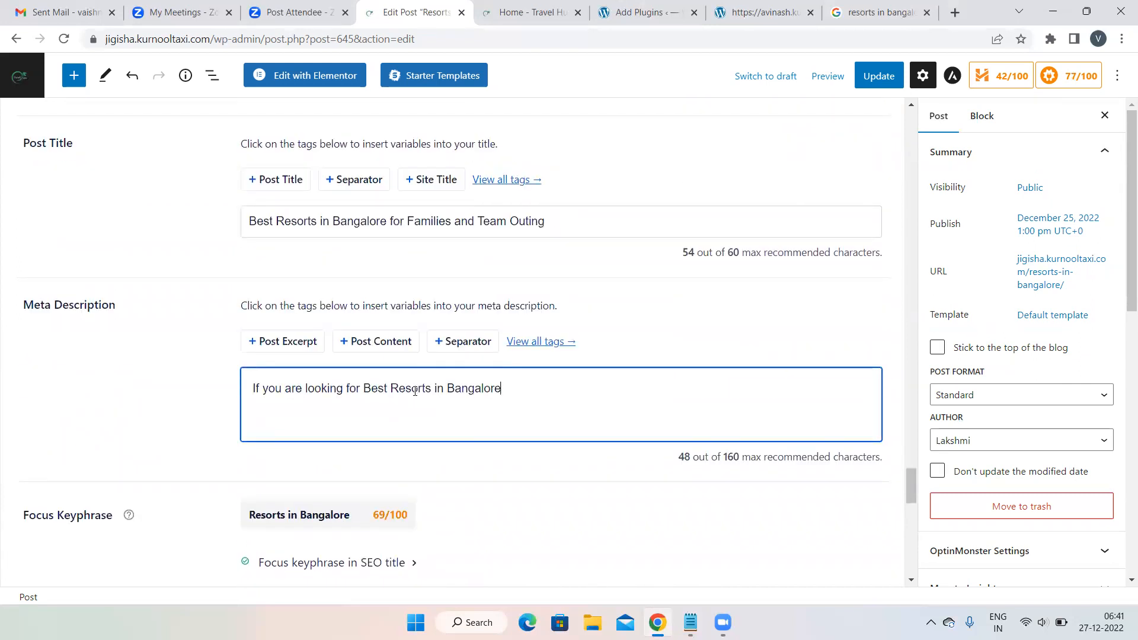
left_click_drag(276, 220, 386, 221)
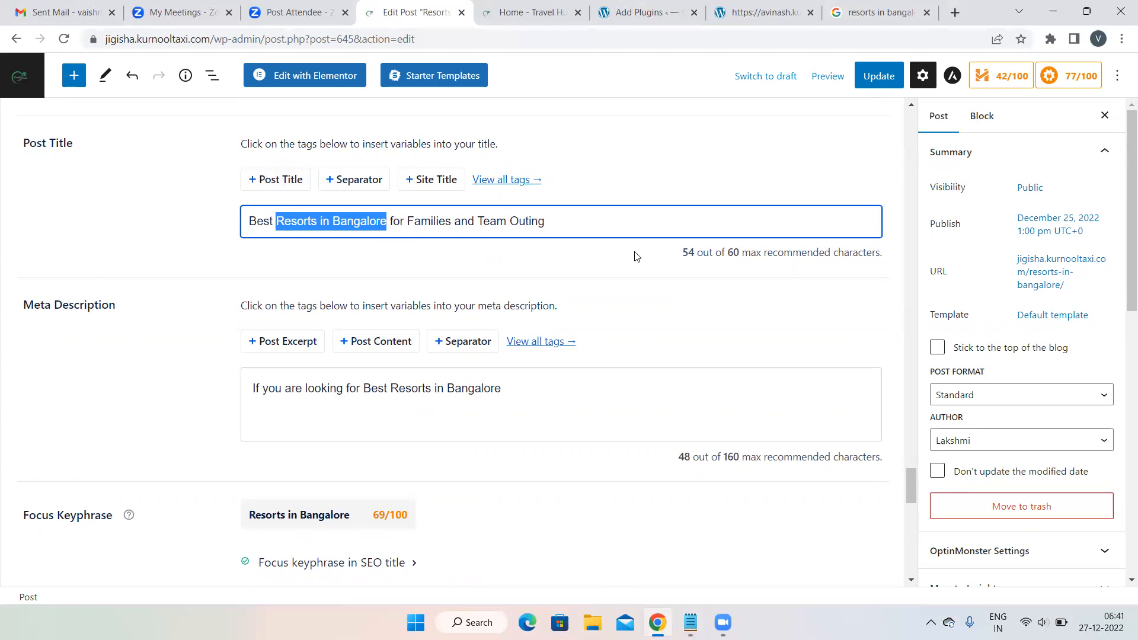
scroll(435, 224, "down", 3)
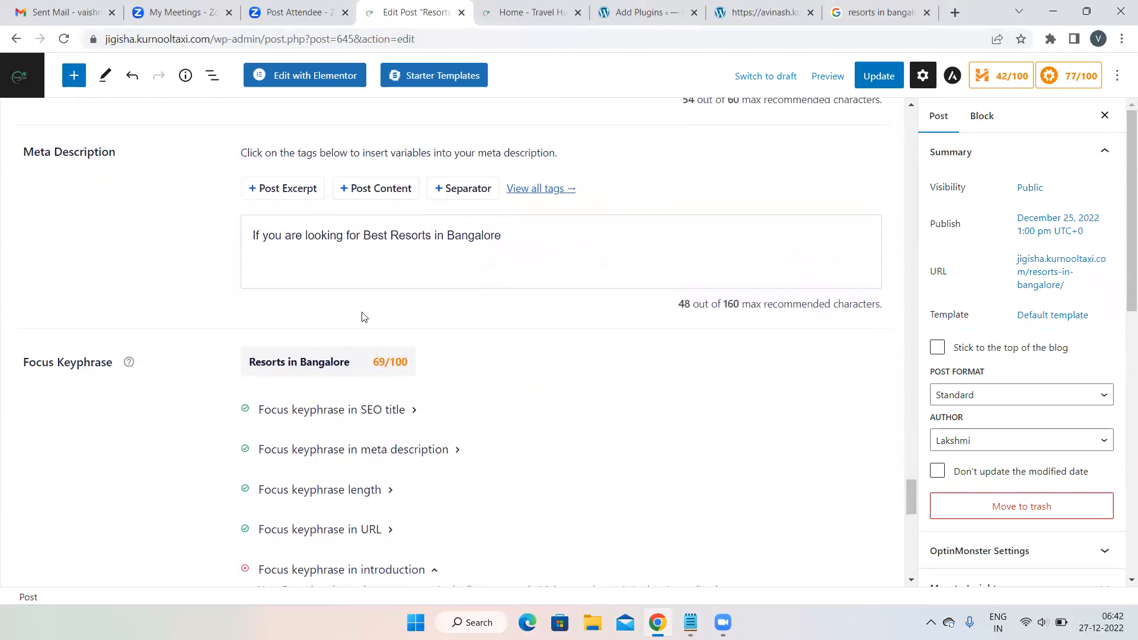
left_click_drag(361, 236, 509, 241)
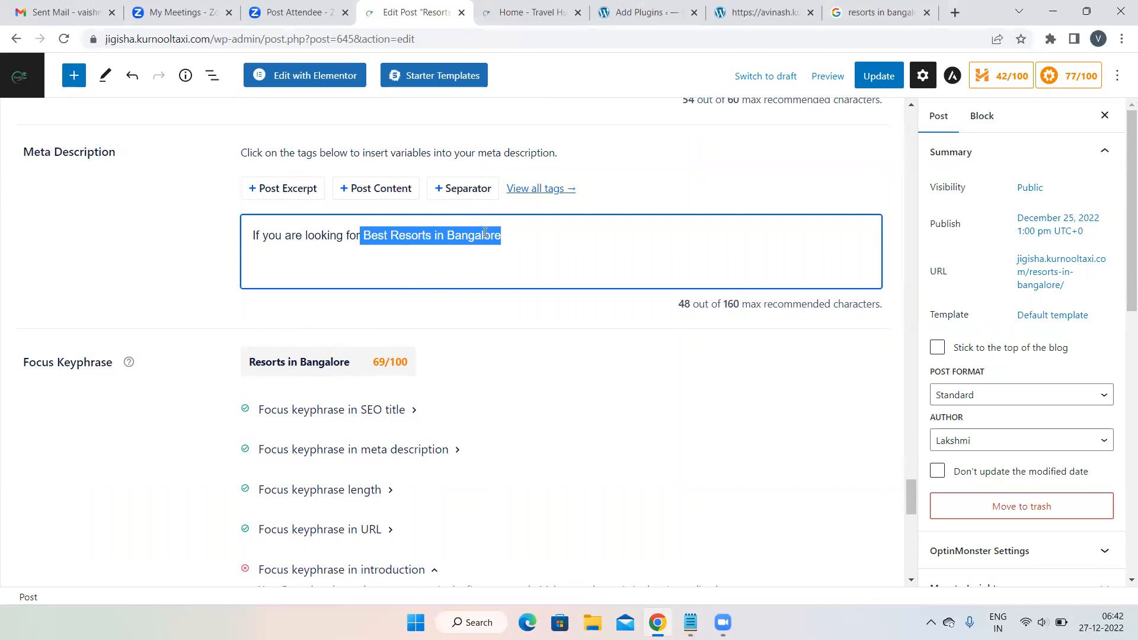
scroll(485, 233, "down", 1)
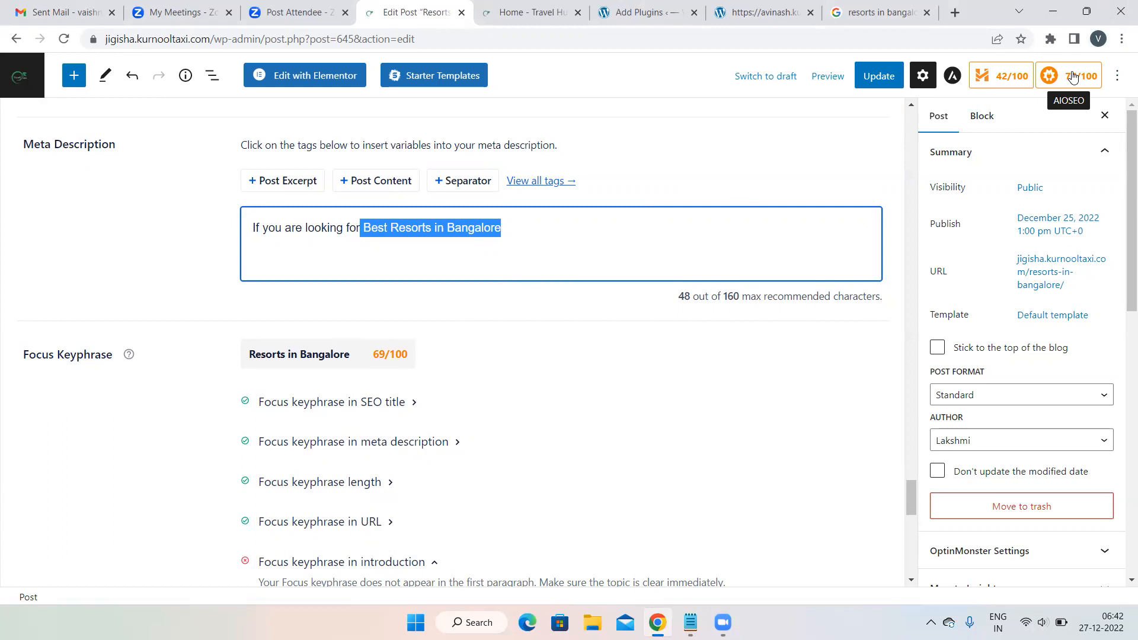
- Look up a resort name in the post content and extend the meta description with "then, Angsana Resort"
left_click(537, 228)
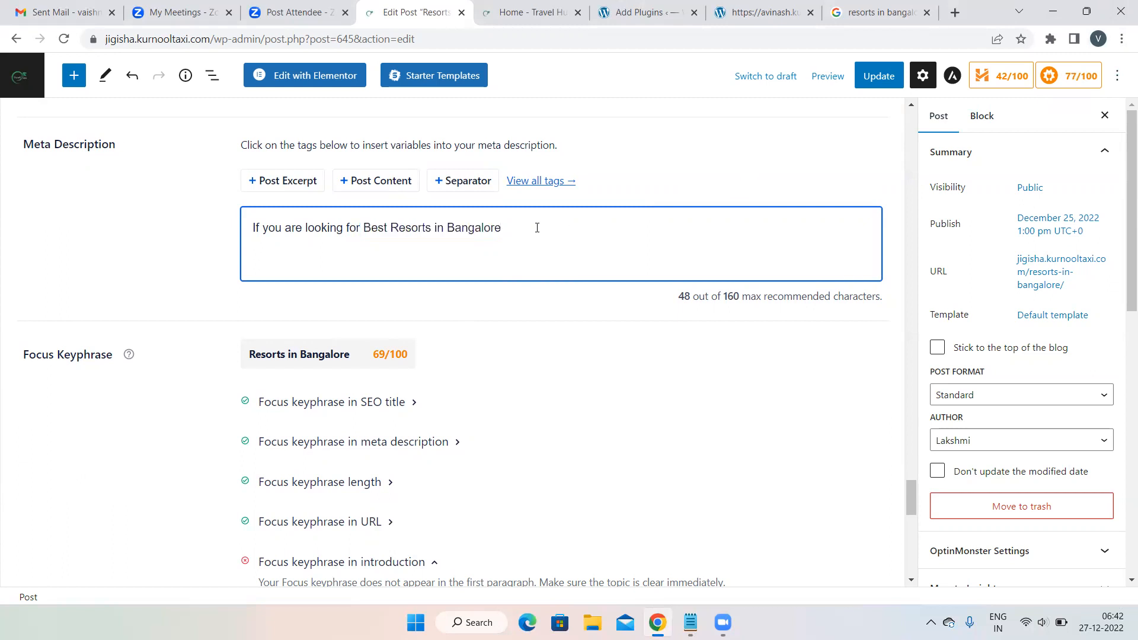
type("then,")
scroll(668, 151, "up", 15)
scroll(668, 153, "up", 10)
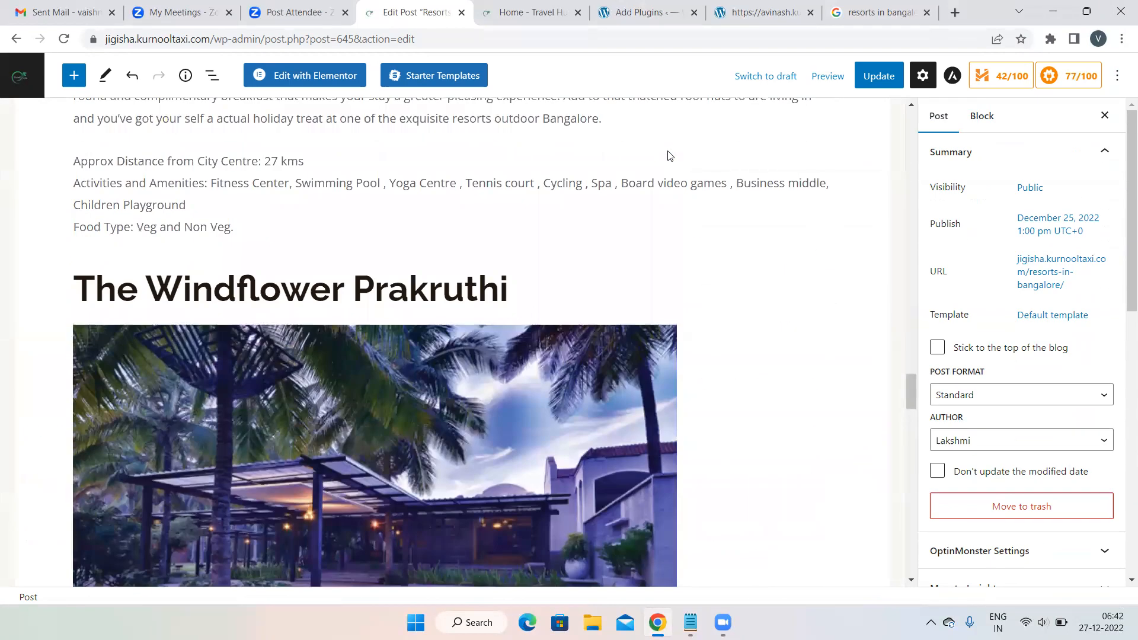
scroll(668, 155, "up", 4)
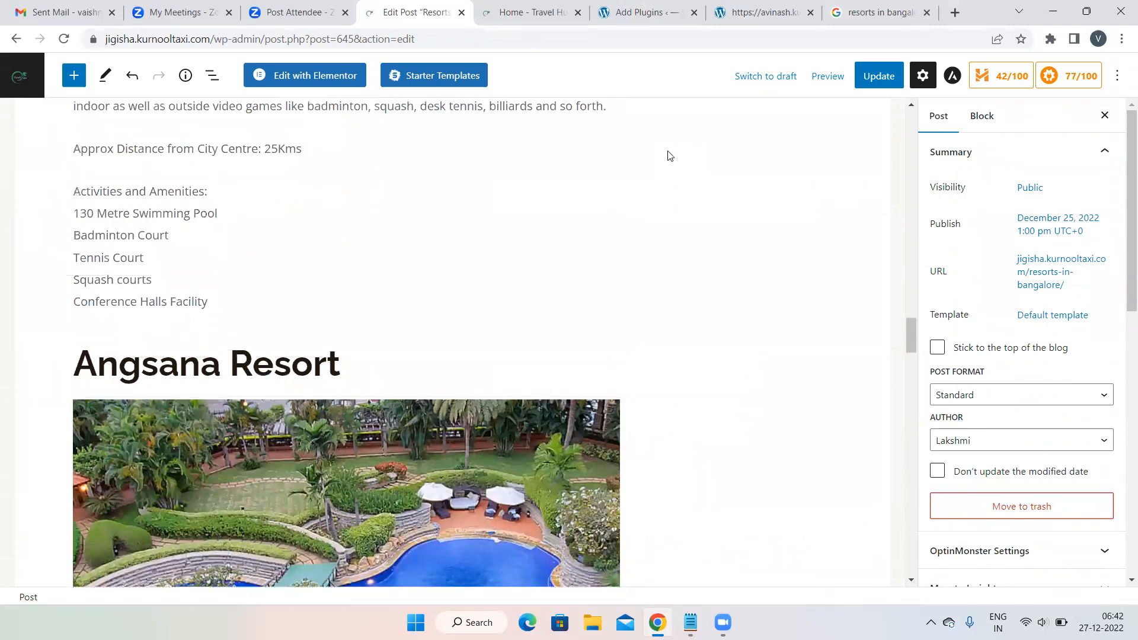
scroll(668, 155, "down", 12)
scroll(667, 155, "down", 16)
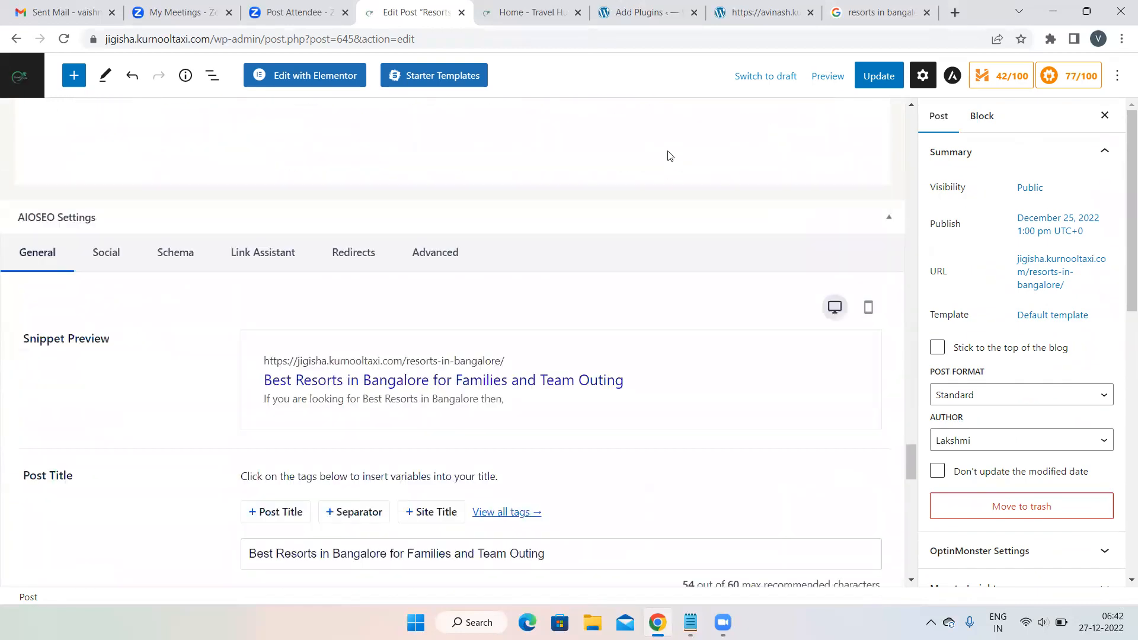
scroll(667, 156, "up", 1)
scroll(667, 155, "down", 1)
type("Ansa")
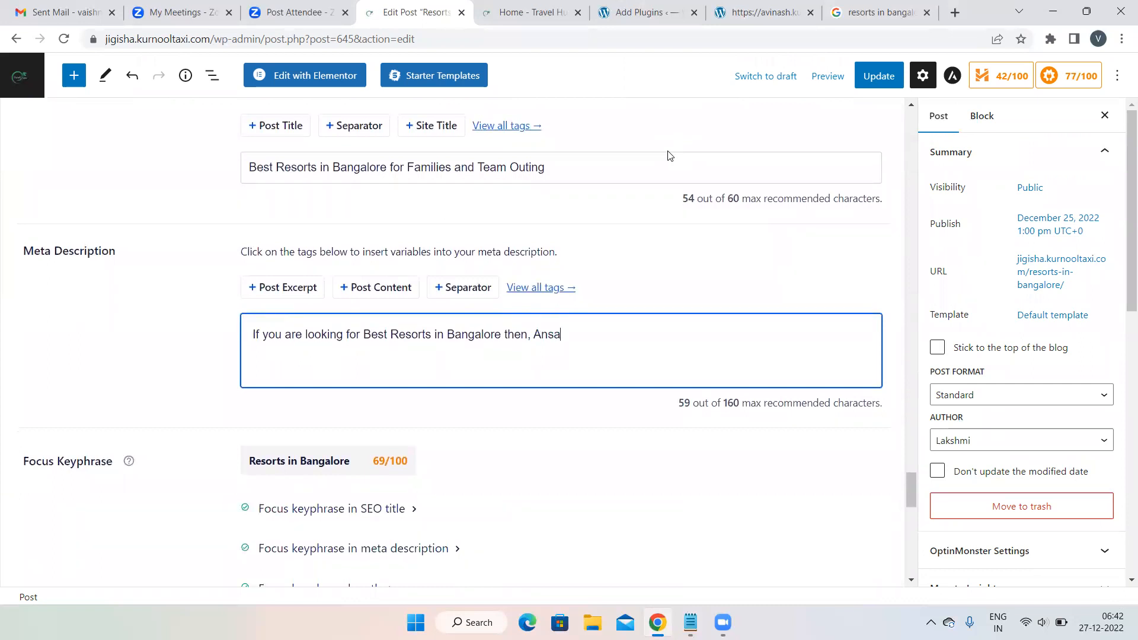
key("BackSpace")
key("BackSpace")
key("BackSpace")
type("ngsana Resort")
- Insert "Top and" before "Best Resorts" in the meta description and end the sentence with "is the best one."
left_click(362, 335)
type("Top and ")
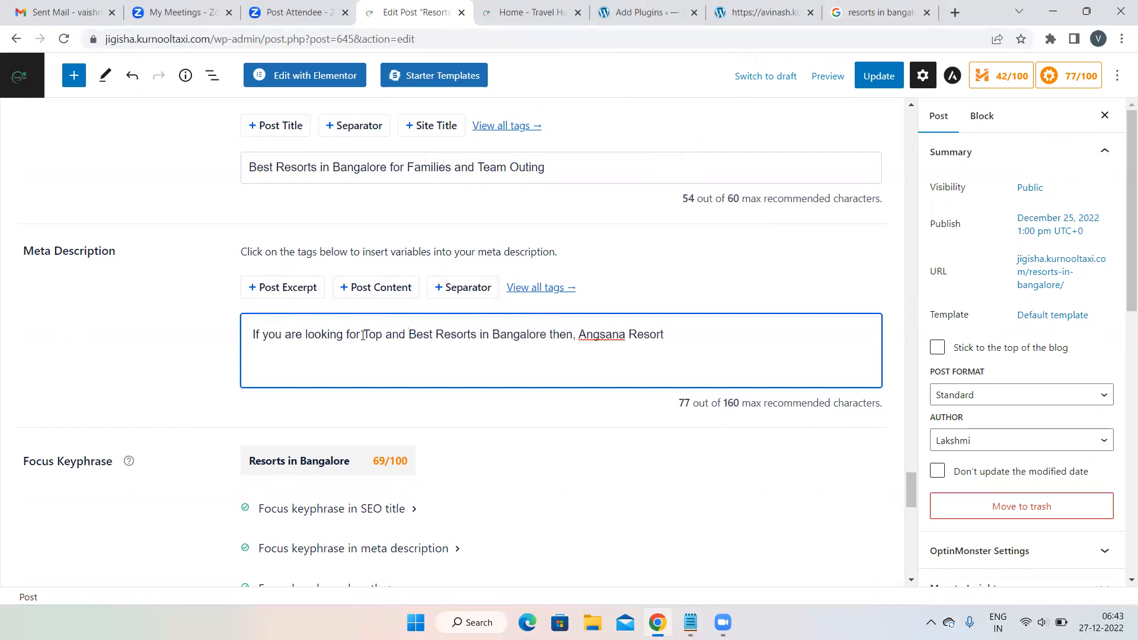
type("is the best")
type("one.")
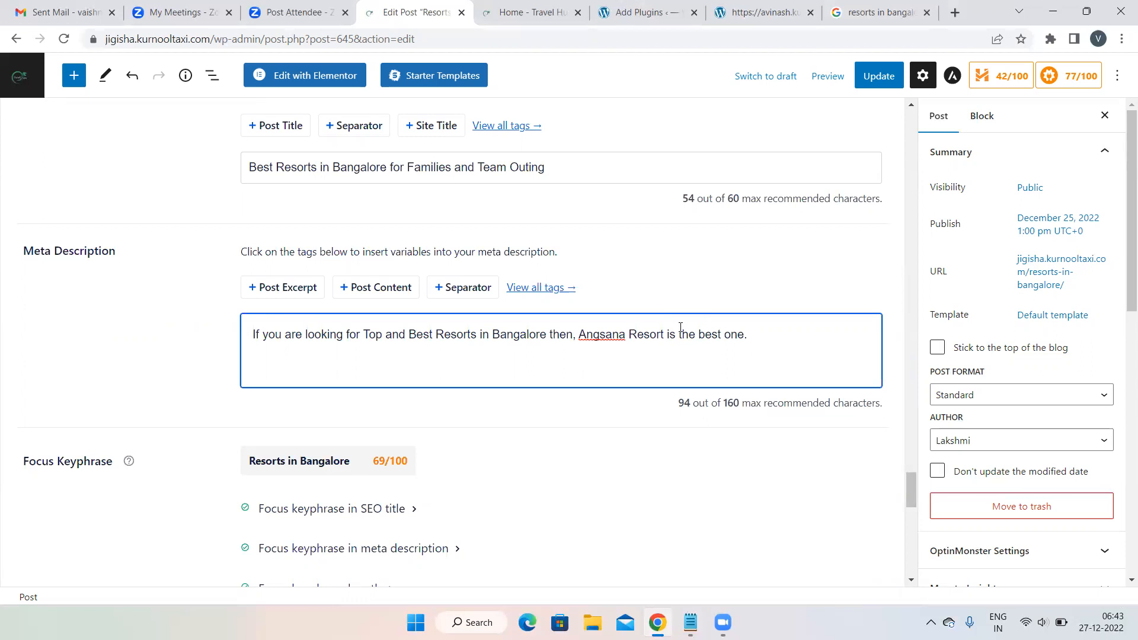
- Add "It has facilities such as pool with water games" to the end of the meta description
type("It has")
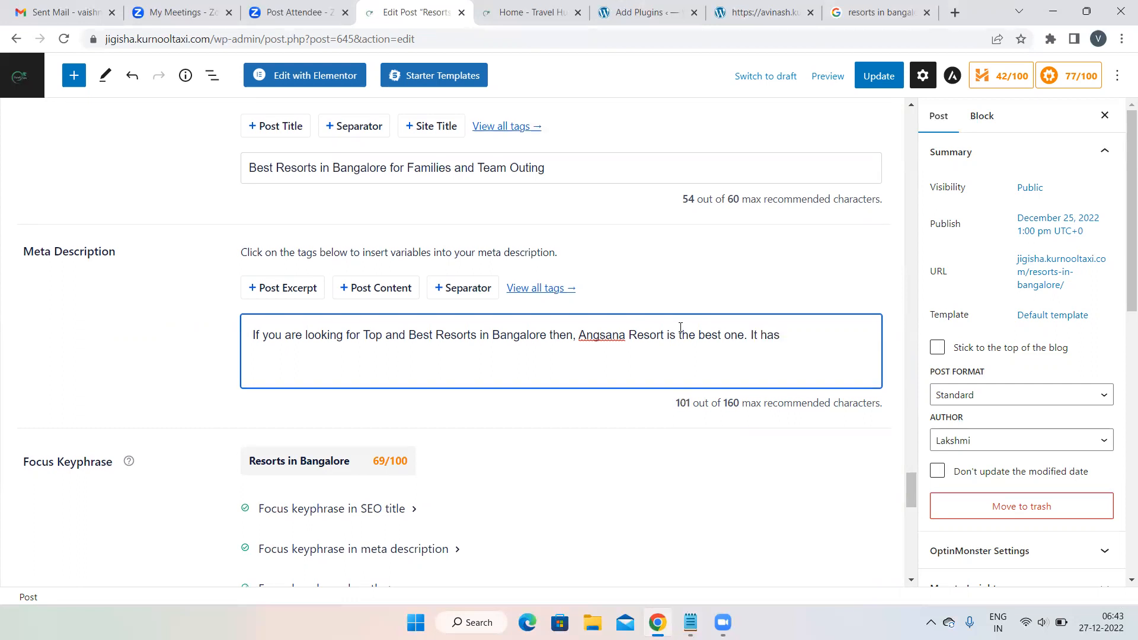
type(" facilities such as")
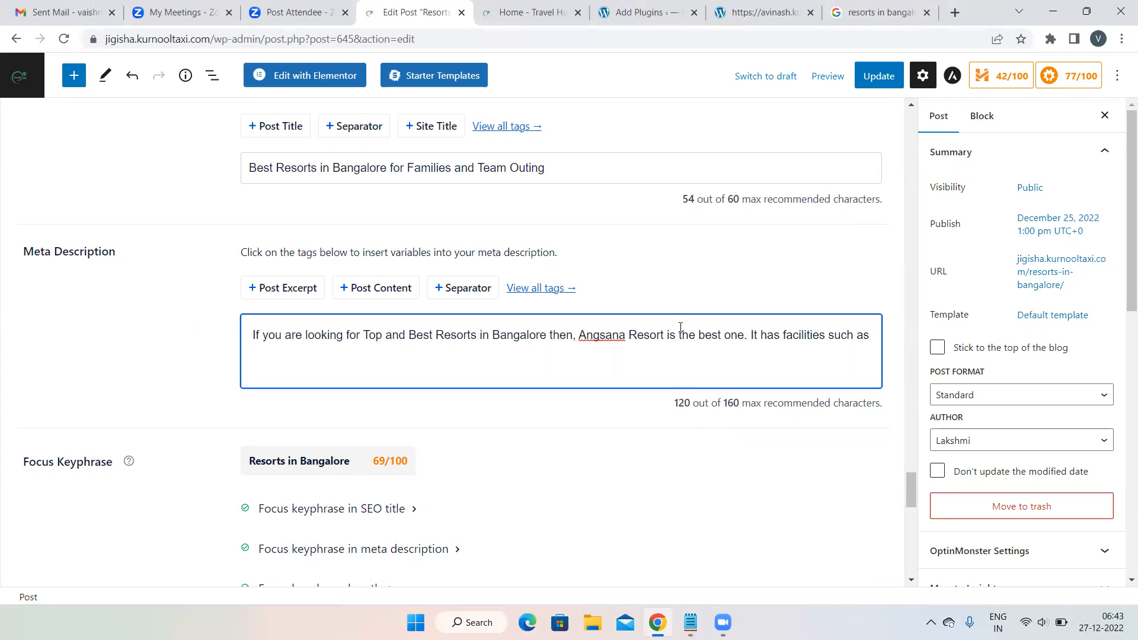
type("pool with water games")
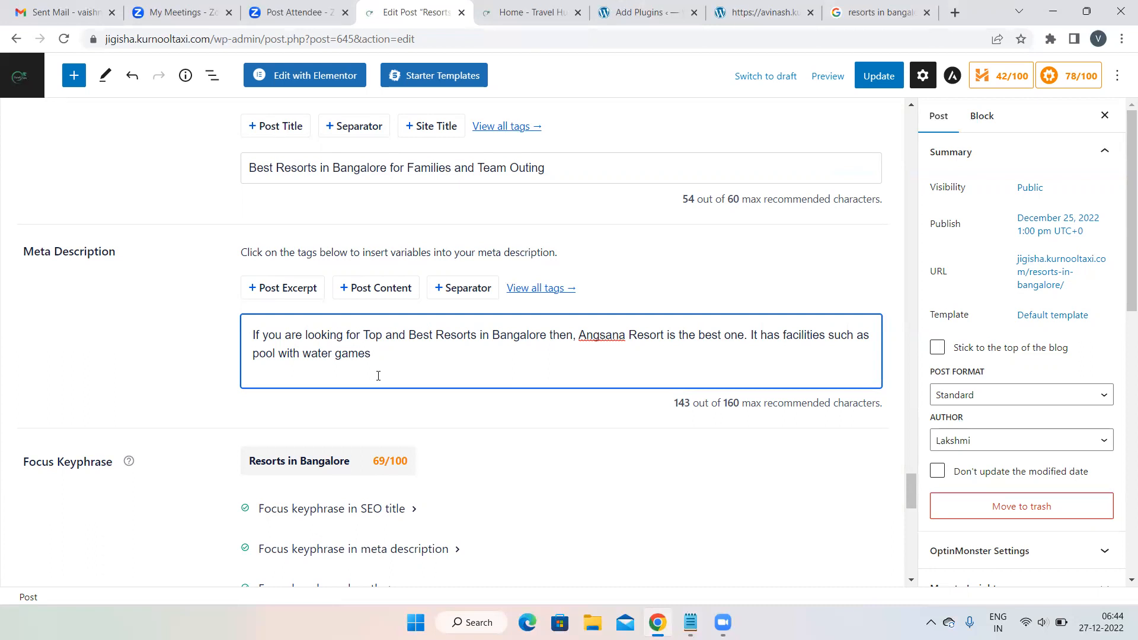
- Try adding ", indoor games" to the meta description's facilities and delete the addition
type(", In")
key("BackSpace")
key("BackSpace")
type("indoor games")
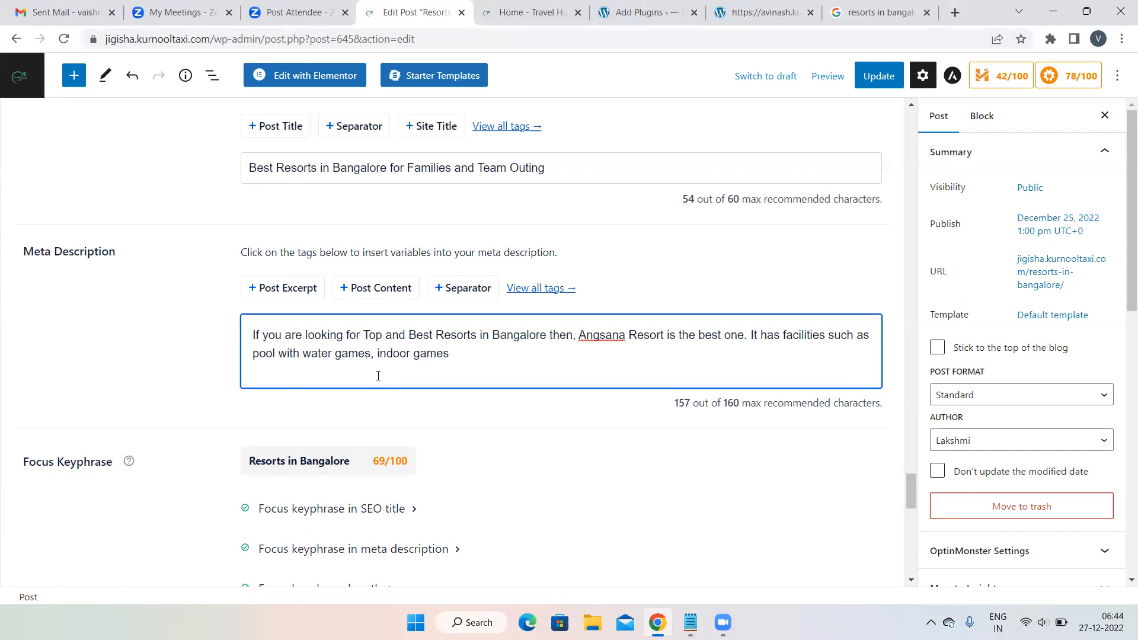
key("BackSpace")
key("BackSpace")
key("BackSpace")
key("BackSpace")
key("BackSpace")
key("BackSpace")
key("BackSpace")
key("BackSpace")
key("BackSpace")
key("BackSpace")
key("BackSpace")
key("BackSpace")
key("BackSpace")
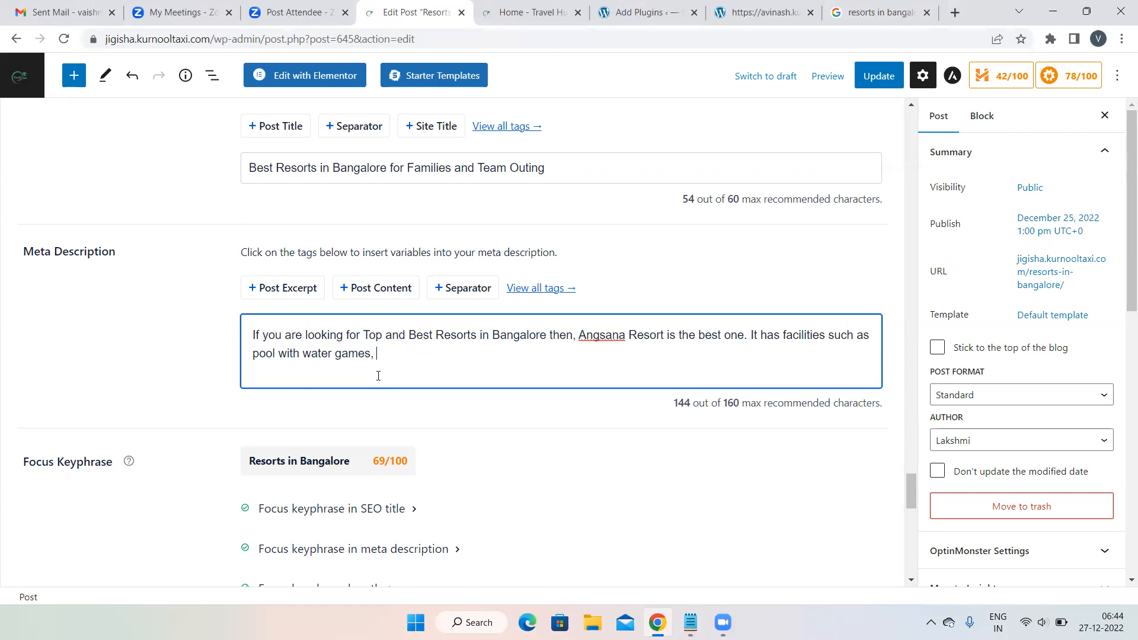
key("BackSpace")
- Finish the meta description's facilities sentence with "and spa."
type("and spa.")
key("BackSpace")
type(".")
- Examine the phrases "Best Resorts in Bangalore" and "Top and Best" in the meta description against the post title's wording
left_click(547, 335)
scroll(158, 172, "up", 1)
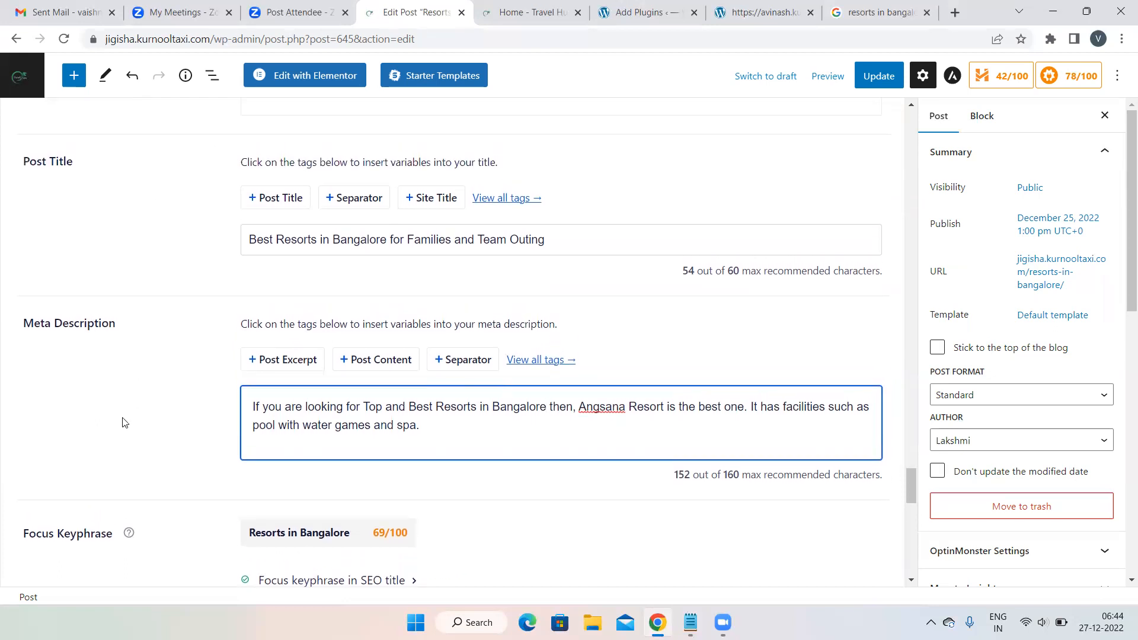
scroll(124, 422, "down", 1)
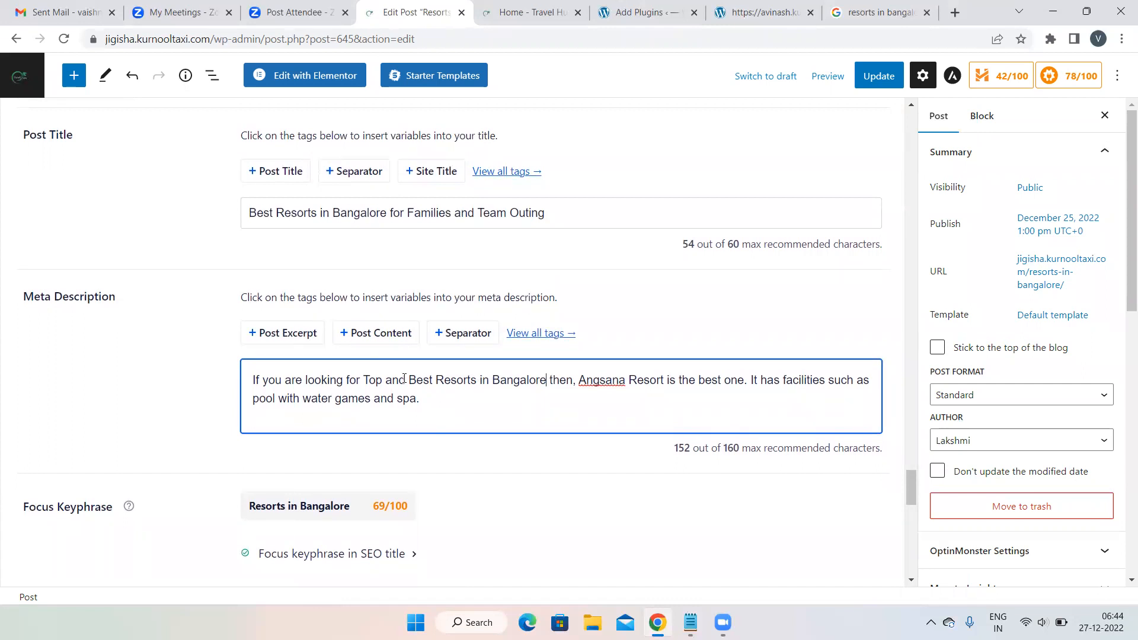
left_click_drag(408, 379, 545, 380)
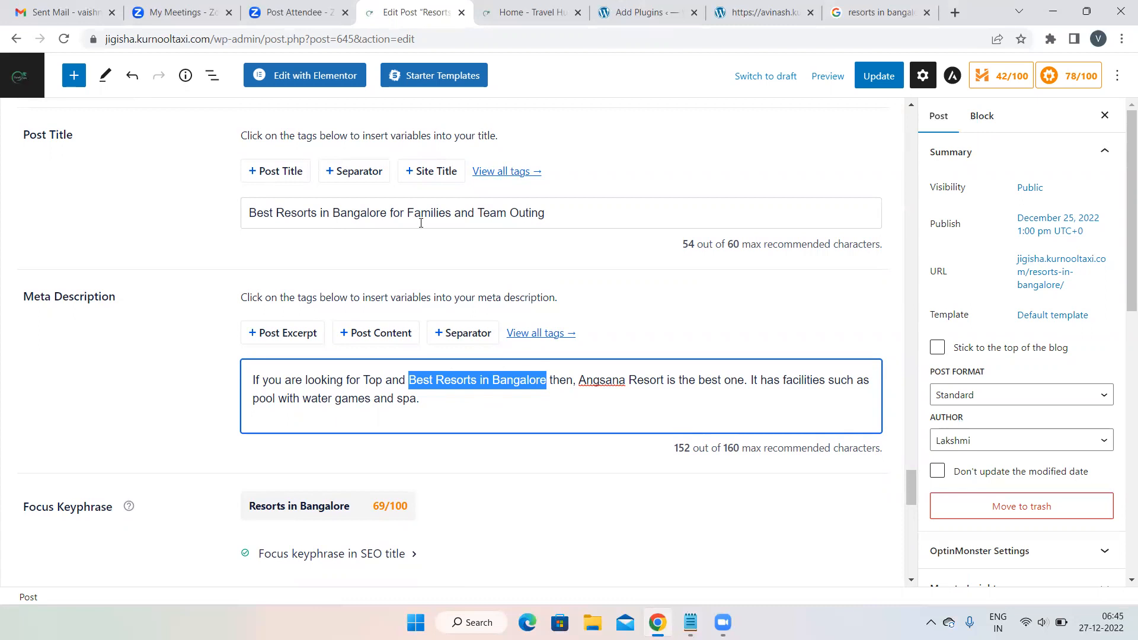
left_click(102, 383)
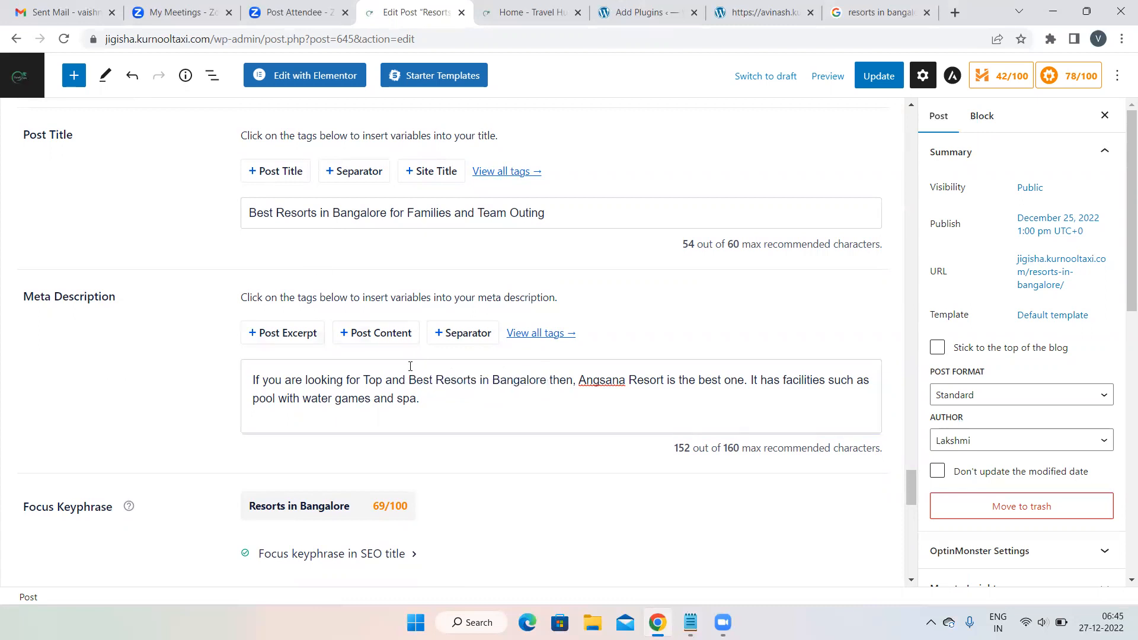
scroll(414, 373, "down", 1)
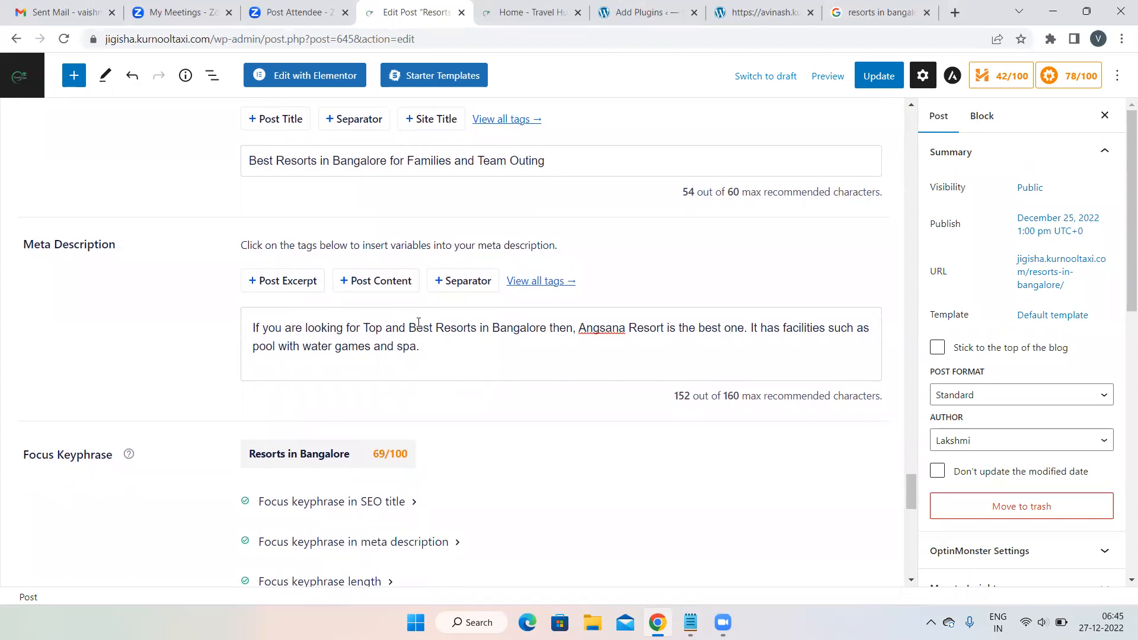
left_click_drag(437, 327, 550, 321)
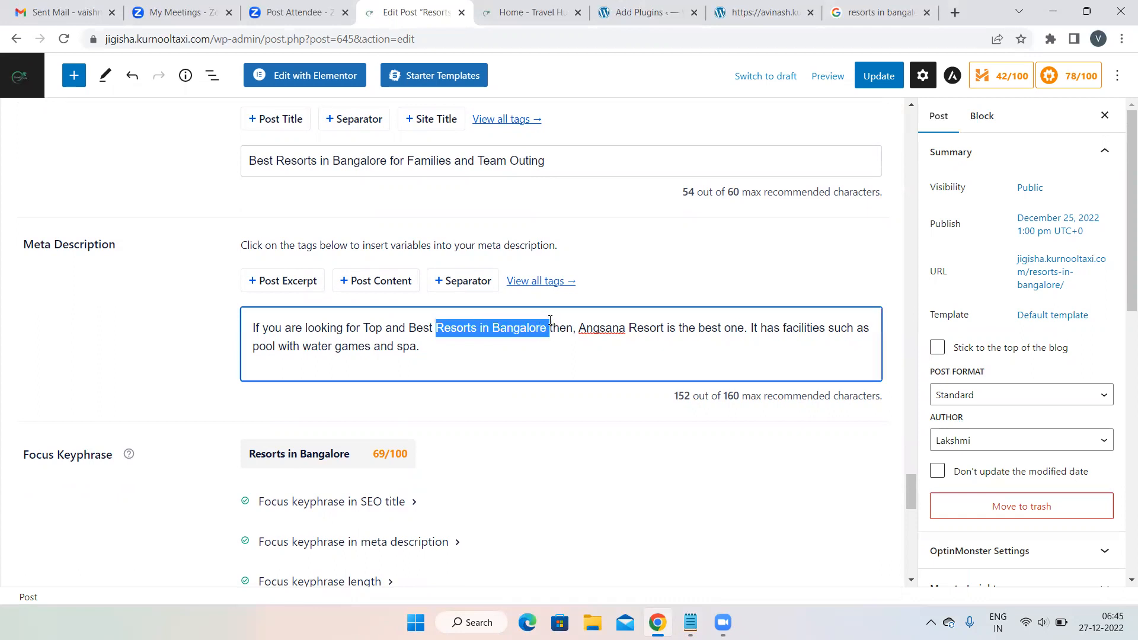
left_click_drag(364, 328, 431, 326)
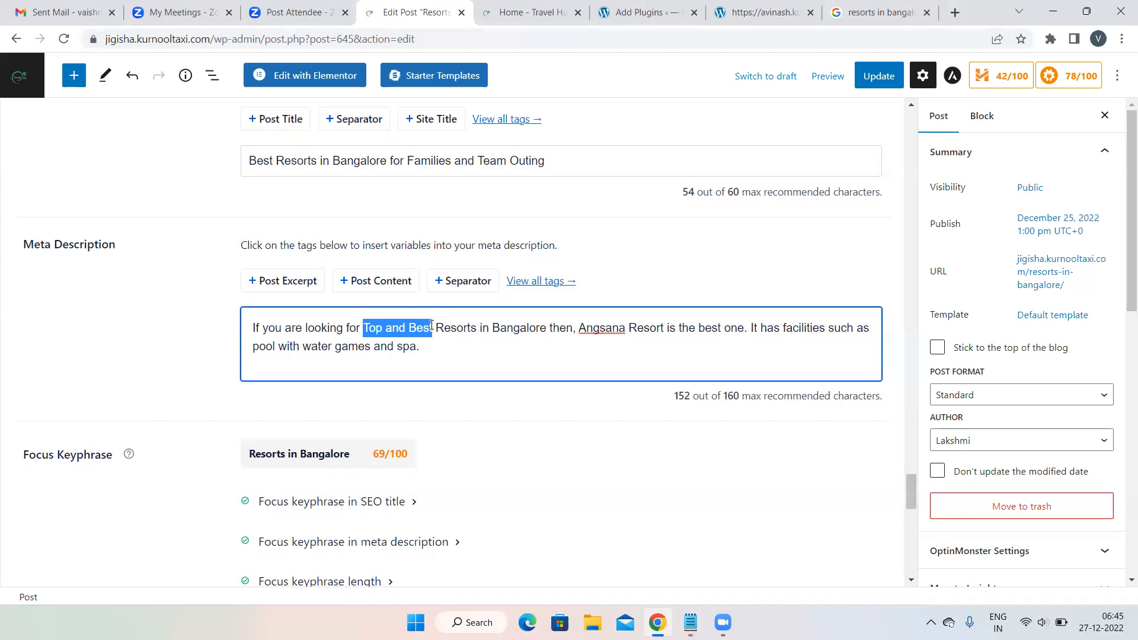
left_click_drag(274, 159, 245, 160)
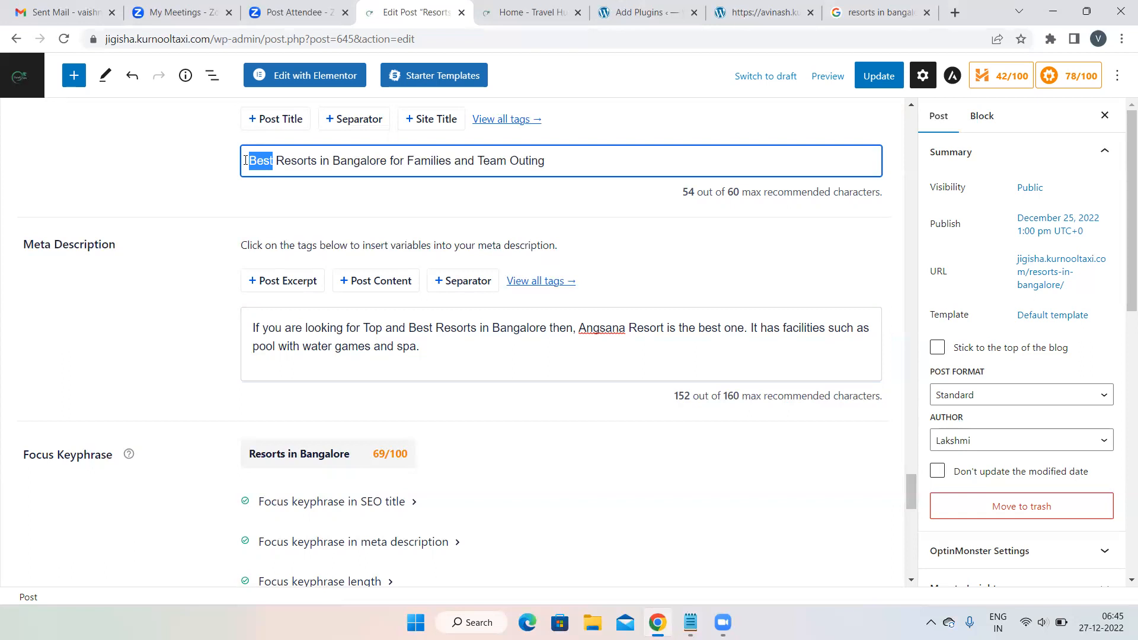
left_click_drag(409, 326, 546, 326)
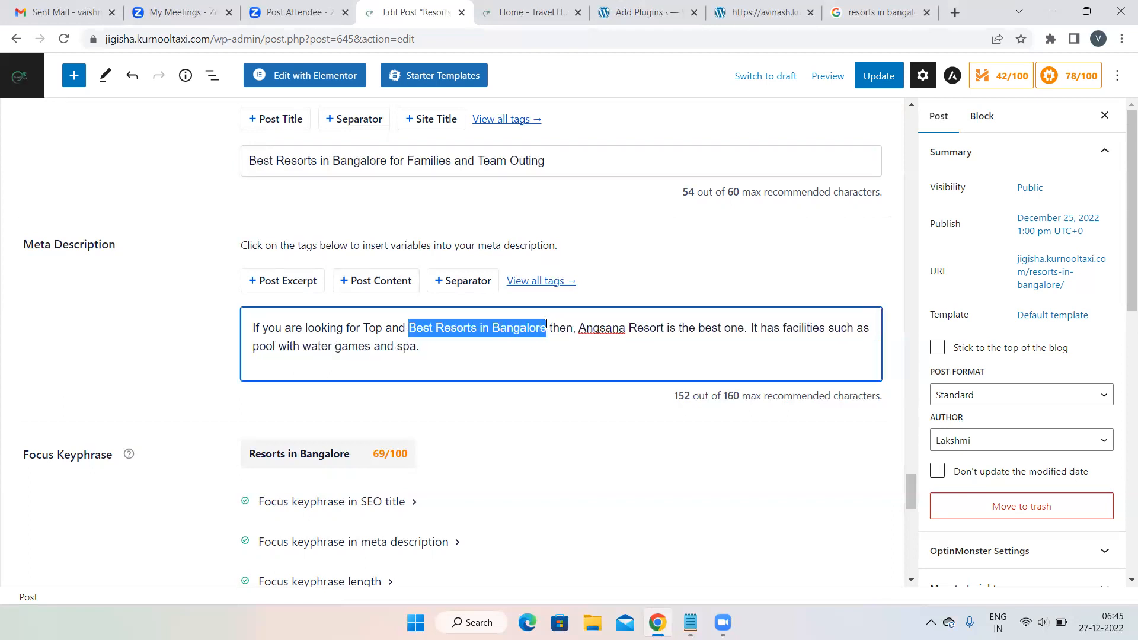
left_click(364, 325)
left_click_drag(365, 325, 387, 326)
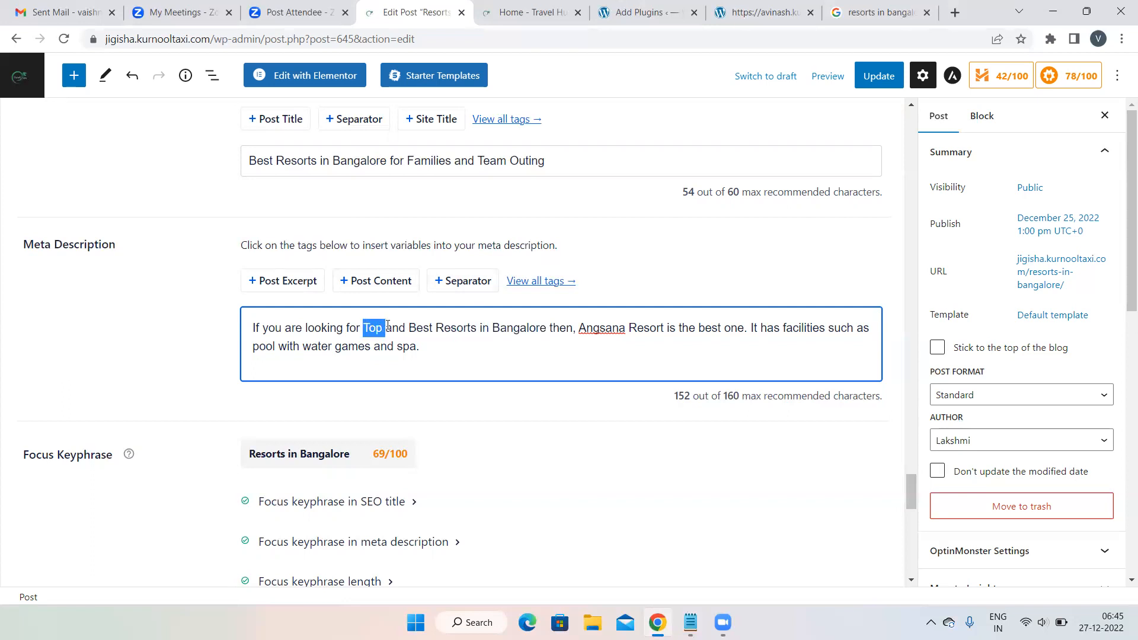
- Examine the full phrase "Top and Best Resorts in Bangalore" in the meta description
left_click(361, 325)
mouse_move(362, 325)
left_mouse_down()
mouse_move(545, 329)
mouse_move(366, 321)
left_mouse_up()
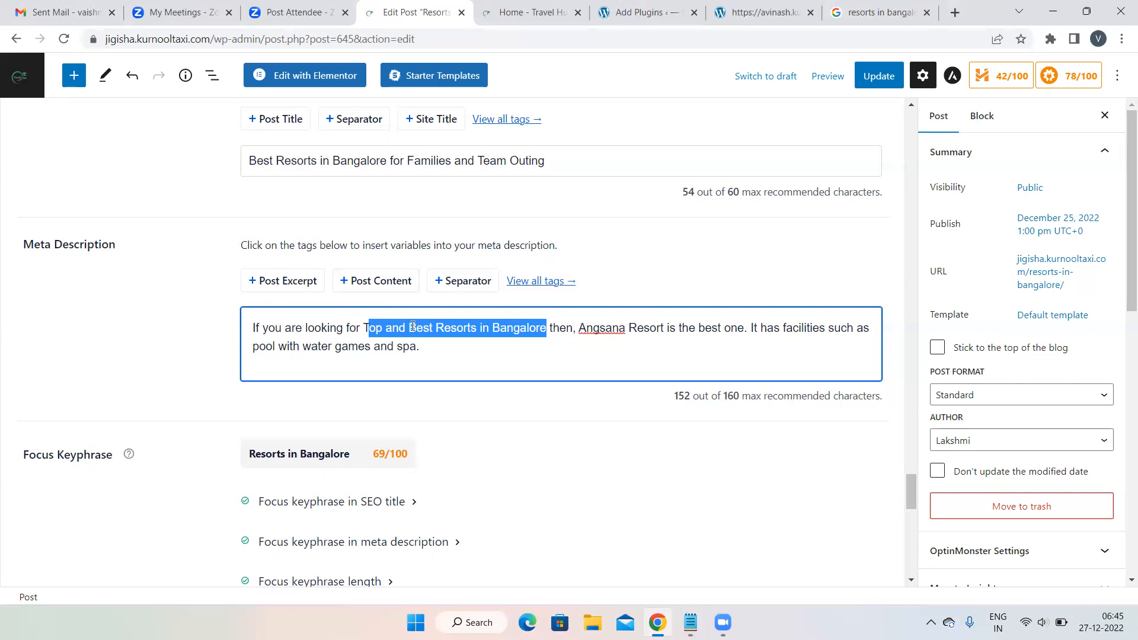
left_click(436, 327)
left_click_drag(435, 327, 364, 328)
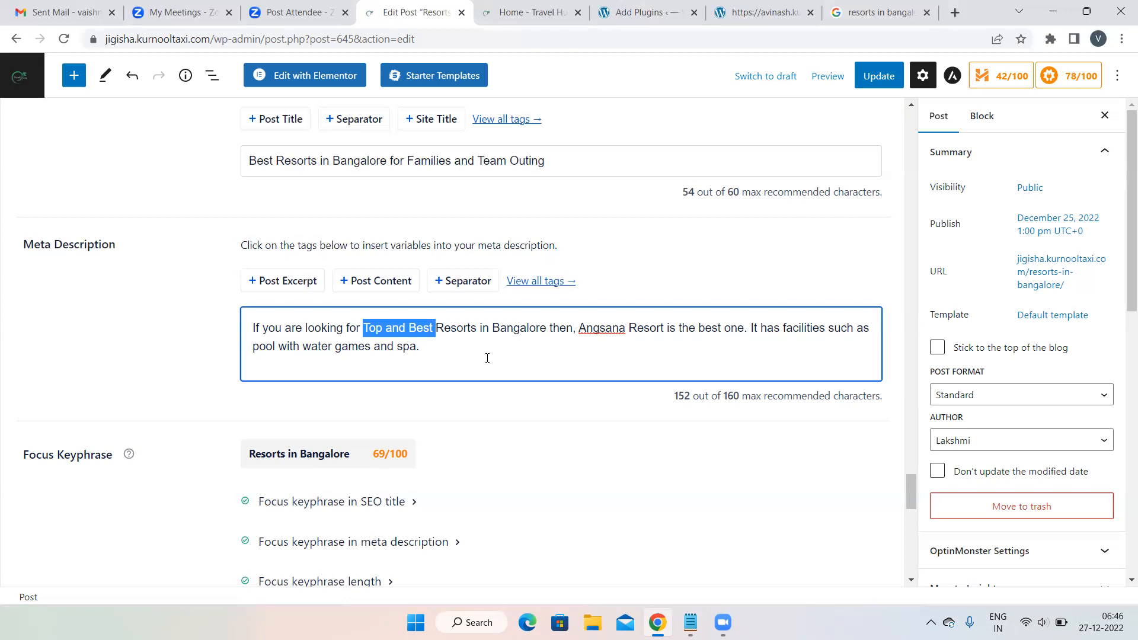
left_click(521, 352)
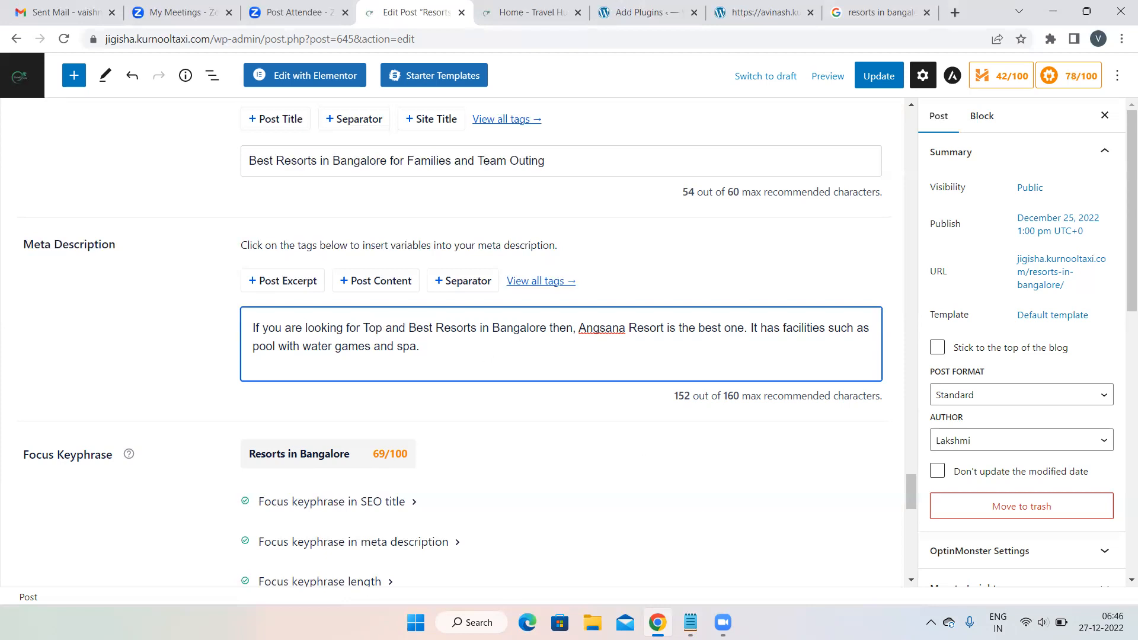
left_click_drag(363, 328, 547, 326)
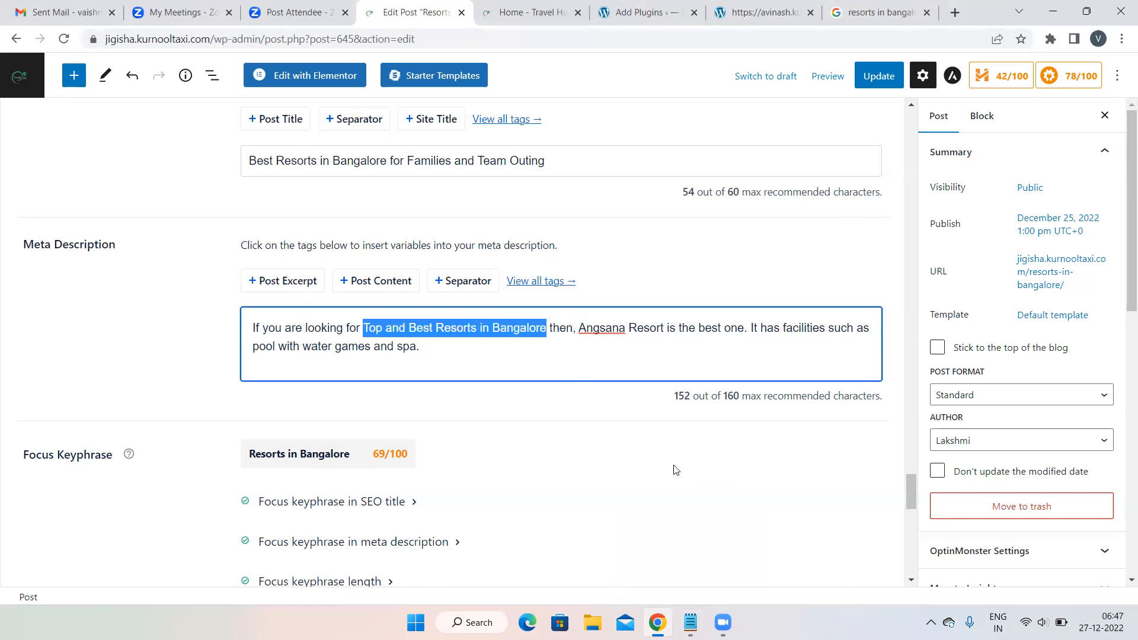
- Switch to Notepad and add the line "Resorts in Bangalore" below the "Blog" heading
mouse_move(690, 622)
left_click(686, 532)
scroll(420, 452, "down", 5)
left_click(242, 320)
type("Resorts i")
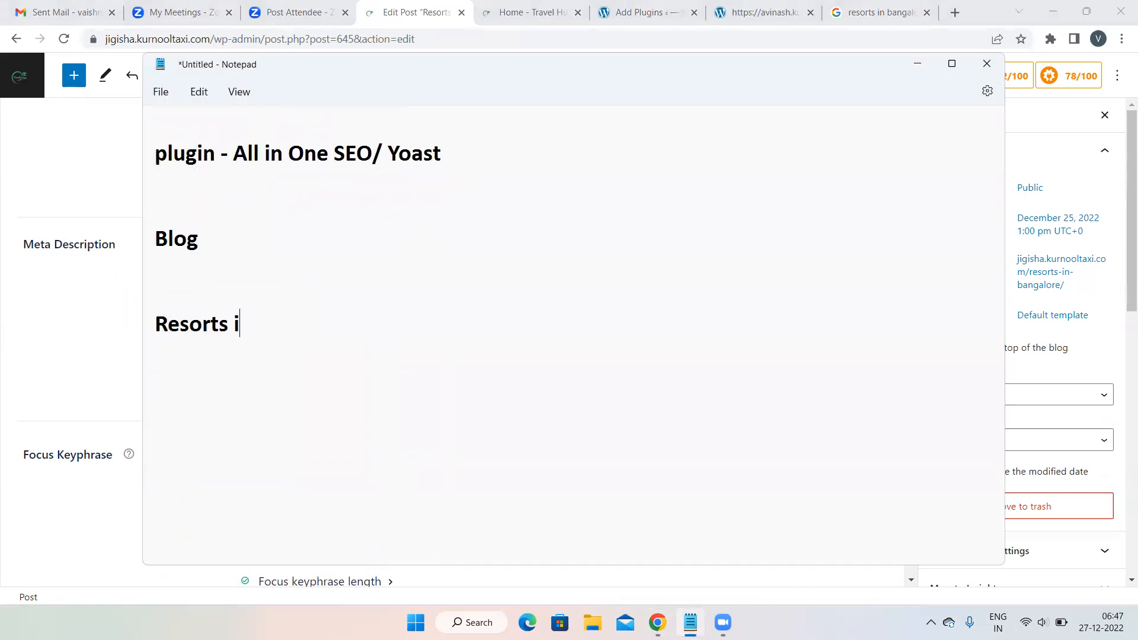
type("n Bangalore")
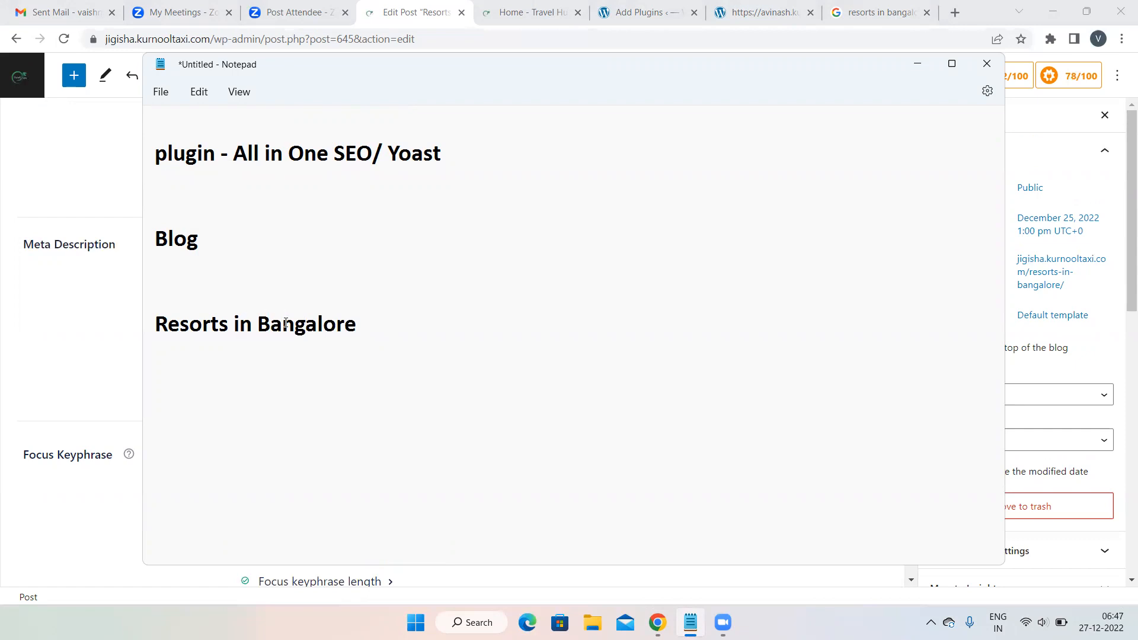
left_click_drag(368, 331, 149, 335)
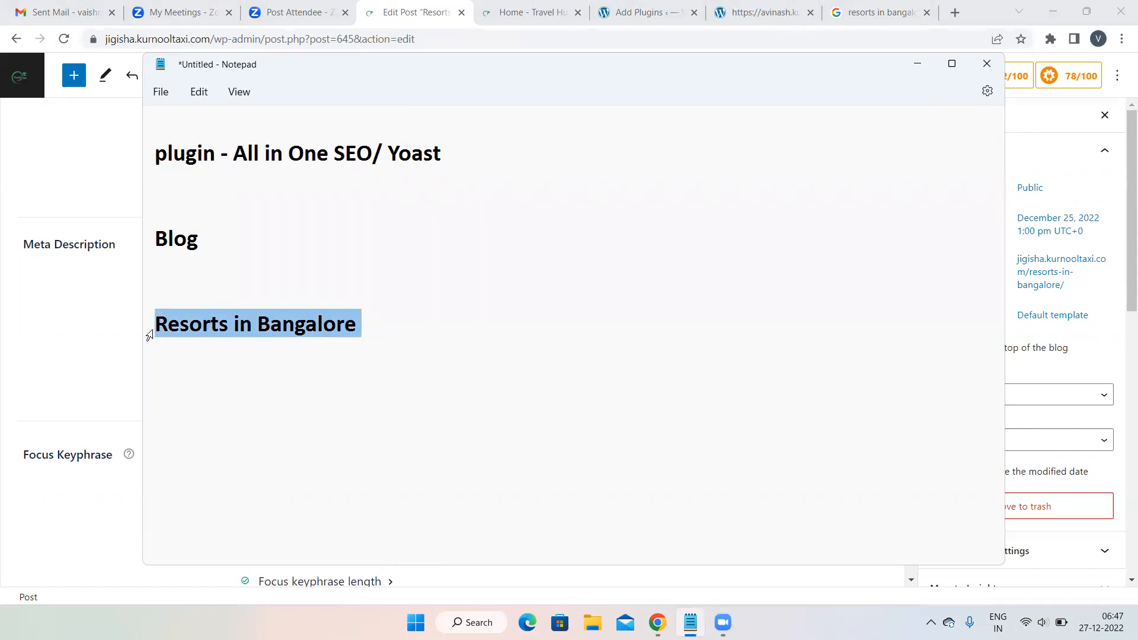
- Put "Top and Best" in front of "Resorts in Bangalore" in the notes
left_click(236, 361)
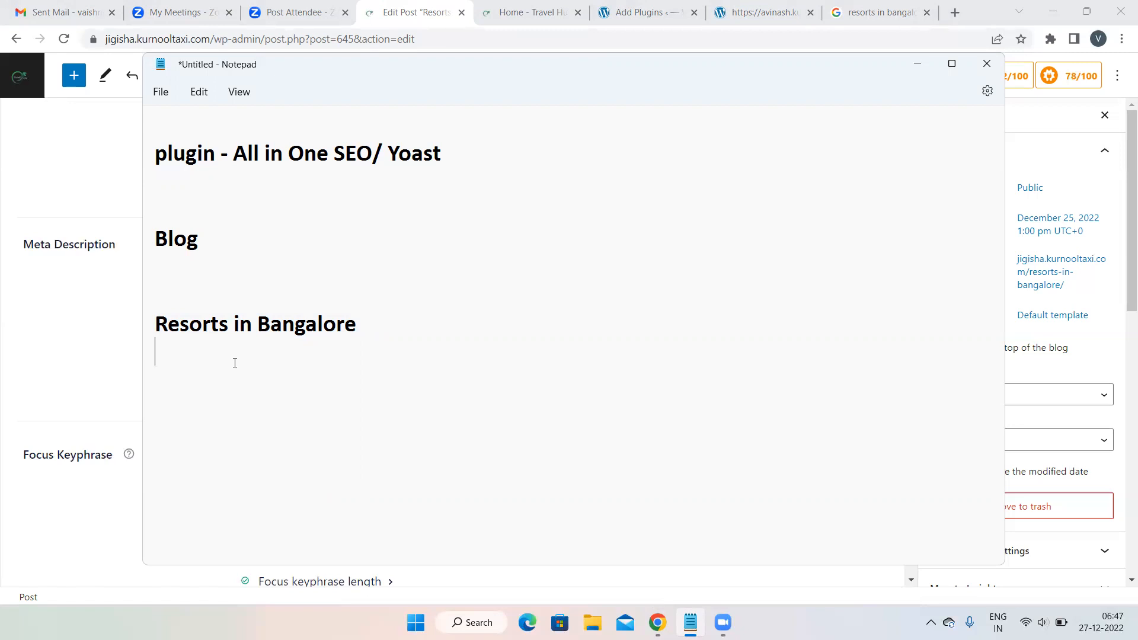
key("Up")
type("Top and Be")
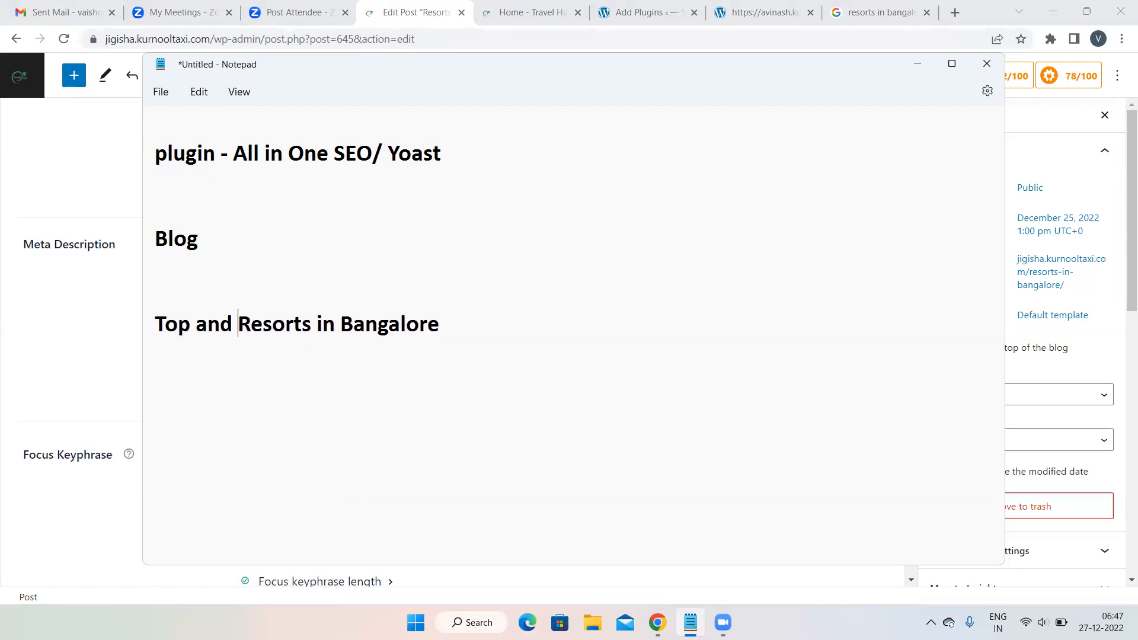
type("st")
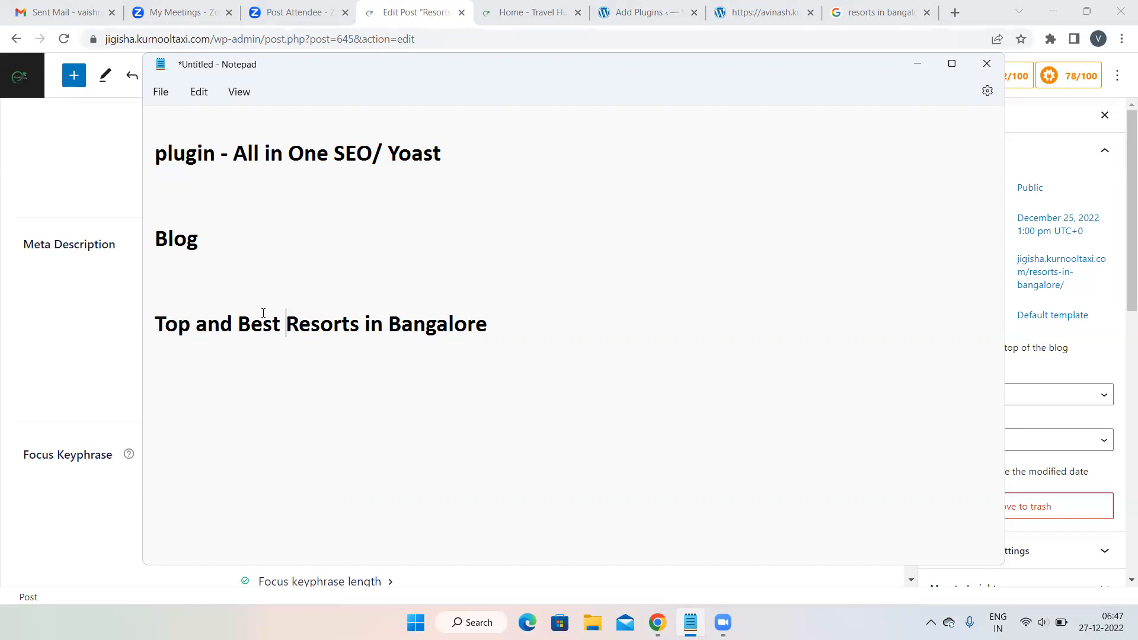
left_click(485, 338)
left_click(481, 309)
left_click_drag(481, 309, 143, 313)
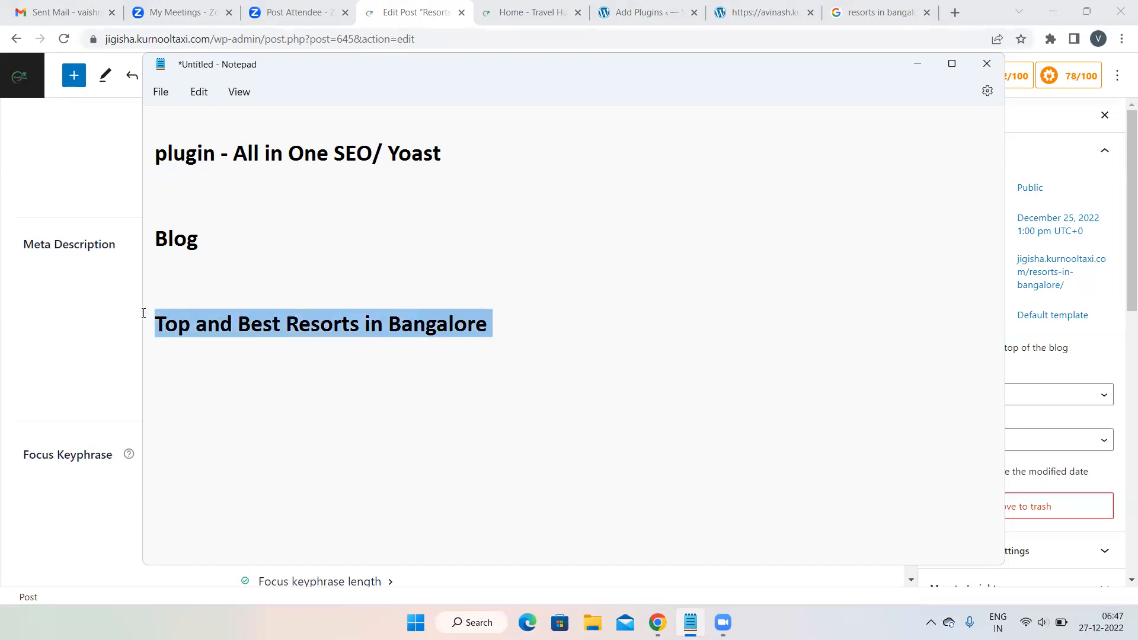
- List the keyword variations "best resorts in banglore" and "top resorts" on separate lines below the "Top and Best Resorts in Bangalore" phrase
left_click(237, 429)
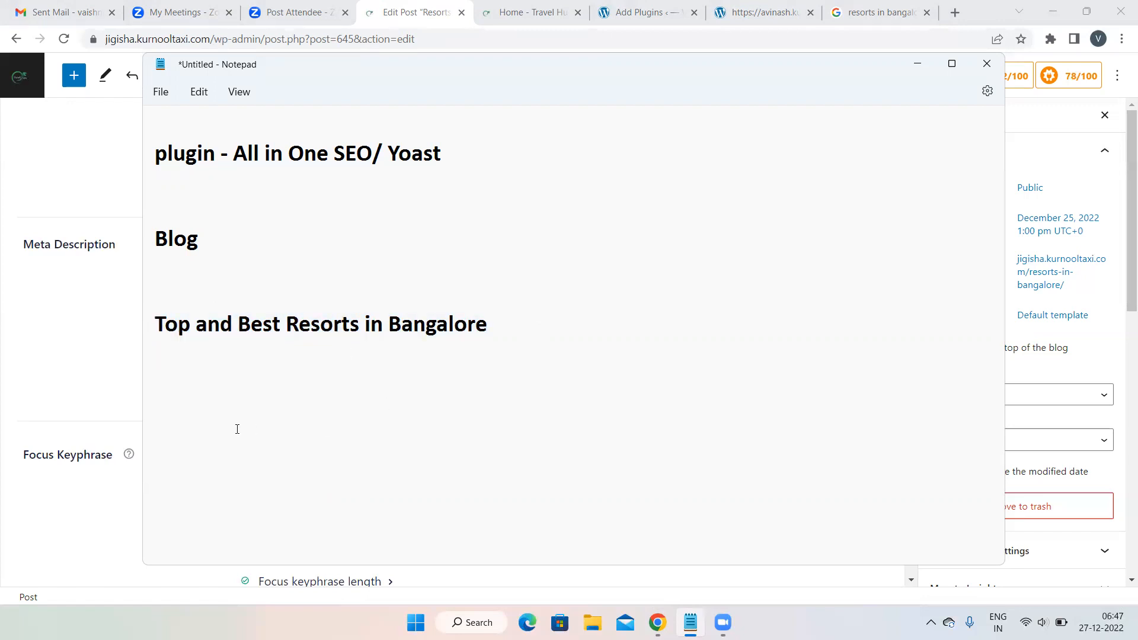
type("best resorts in bang")
key("Return")
key("BackSpace")
type("lore")
key("Return")
type("top resorts")
key("Return")
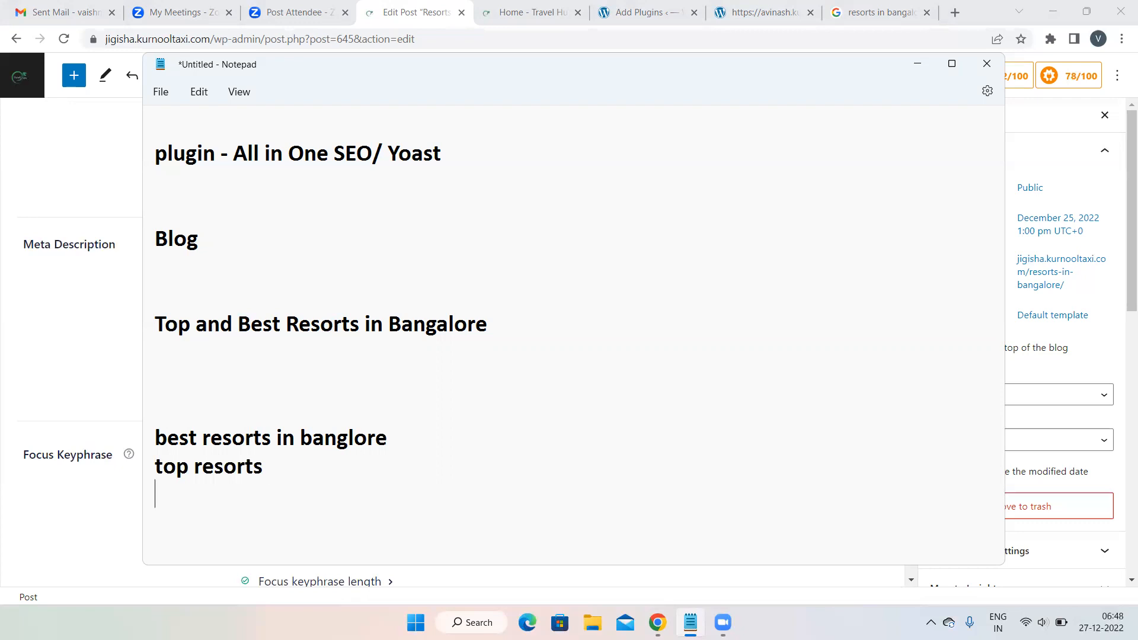
- Extend the keyword variation list with the lines "best and top", "top and best resorts" and "resorts in banglore"
type("best and top")
key("Return")
type("top and best resorts")
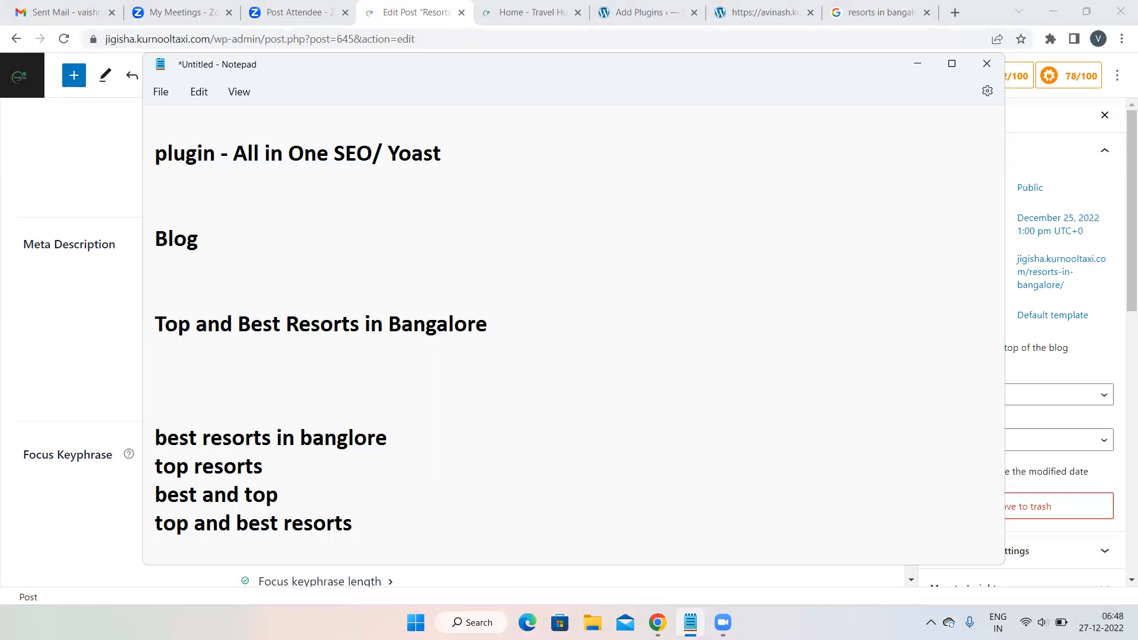
key("Return")
type("resorts in banglore")
scroll(276, 423, "down", 2)
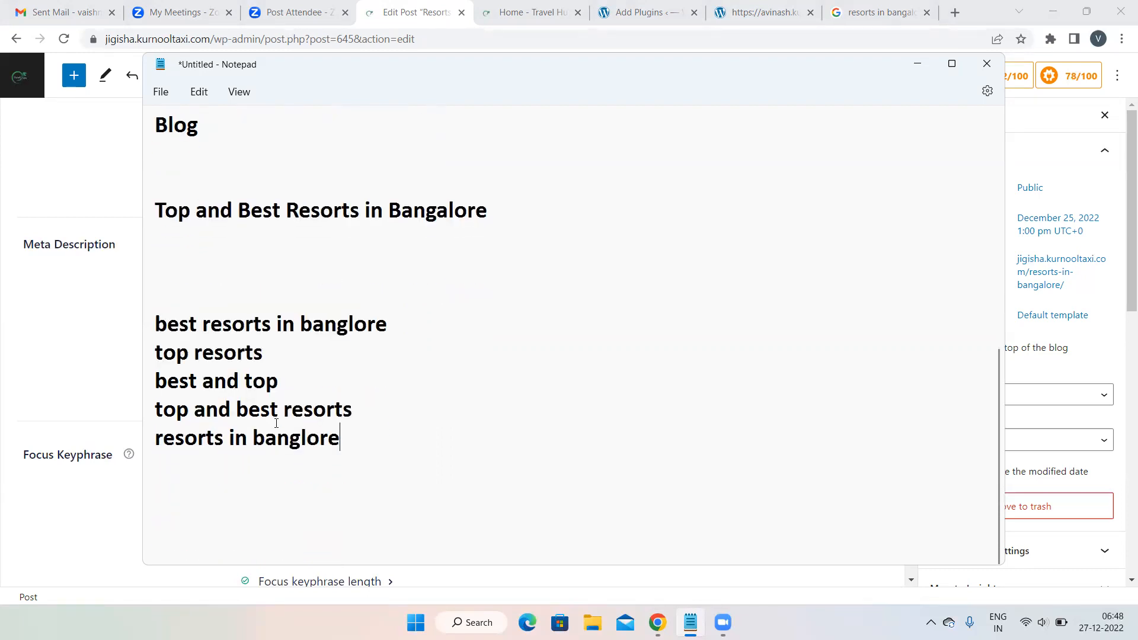
- Compare the phrase "Top and Best Resorts in Bangalore" with the keyword variations listed below it, then return to the post editor
left_click_drag(508, 211, 209, 191)
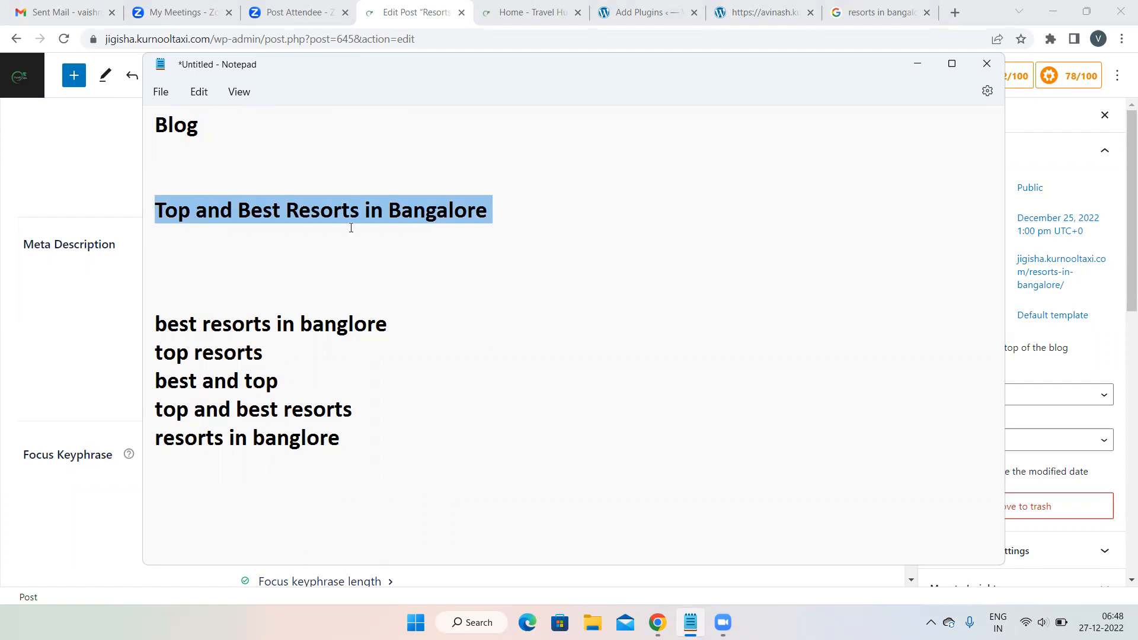
left_click(348, 436)
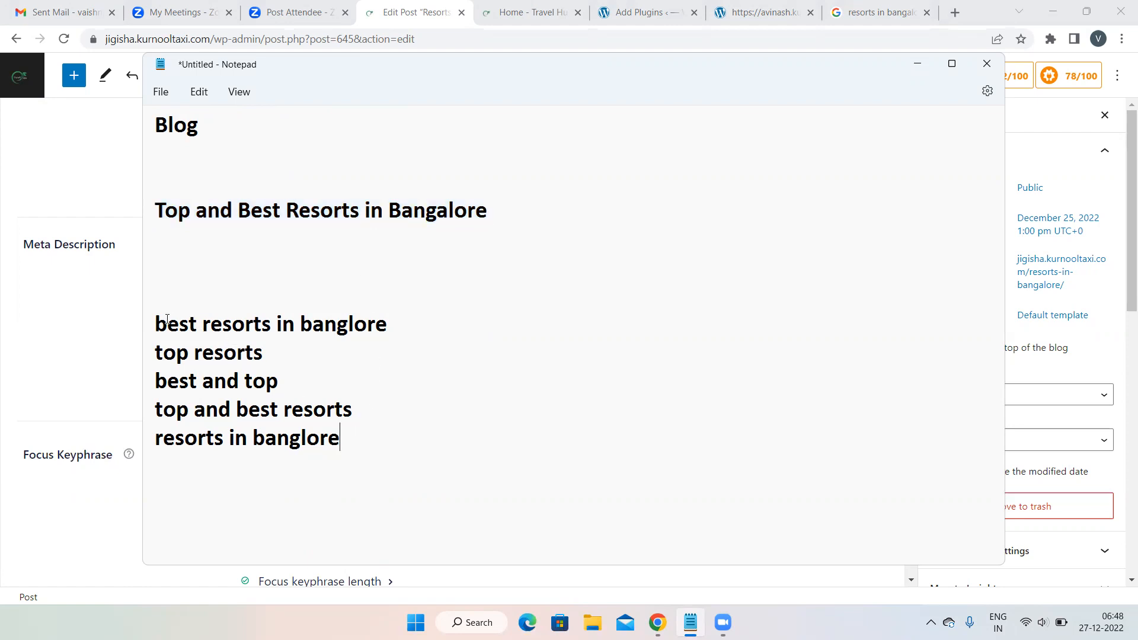
left_click_drag(155, 324, 214, 354)
left_click_drag(348, 457, 374, 476)
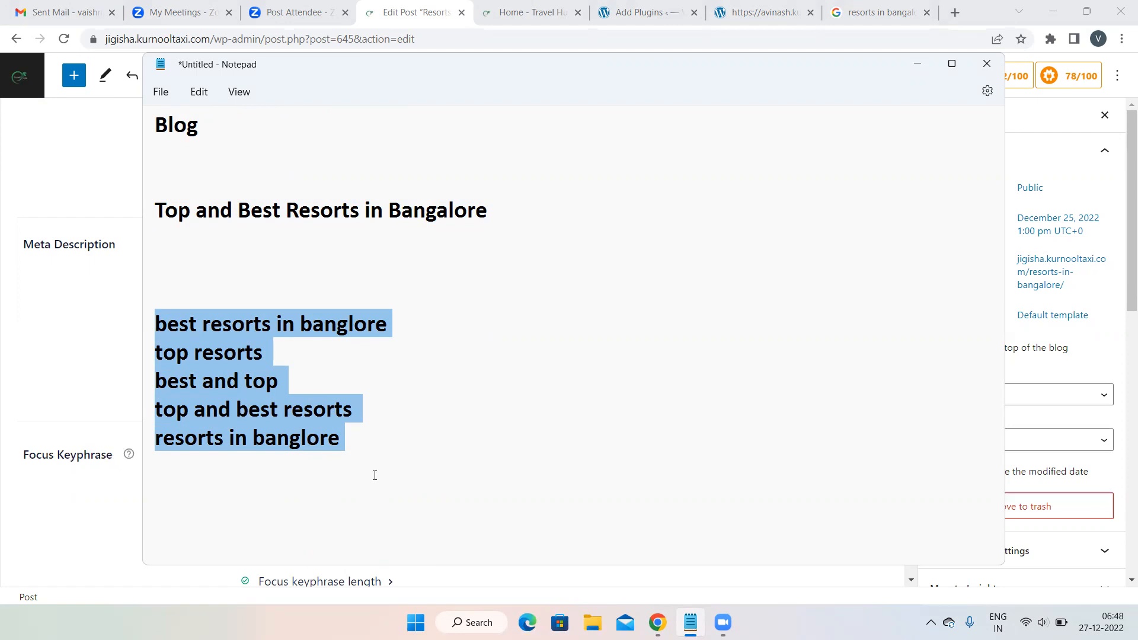
left_click(371, 453)
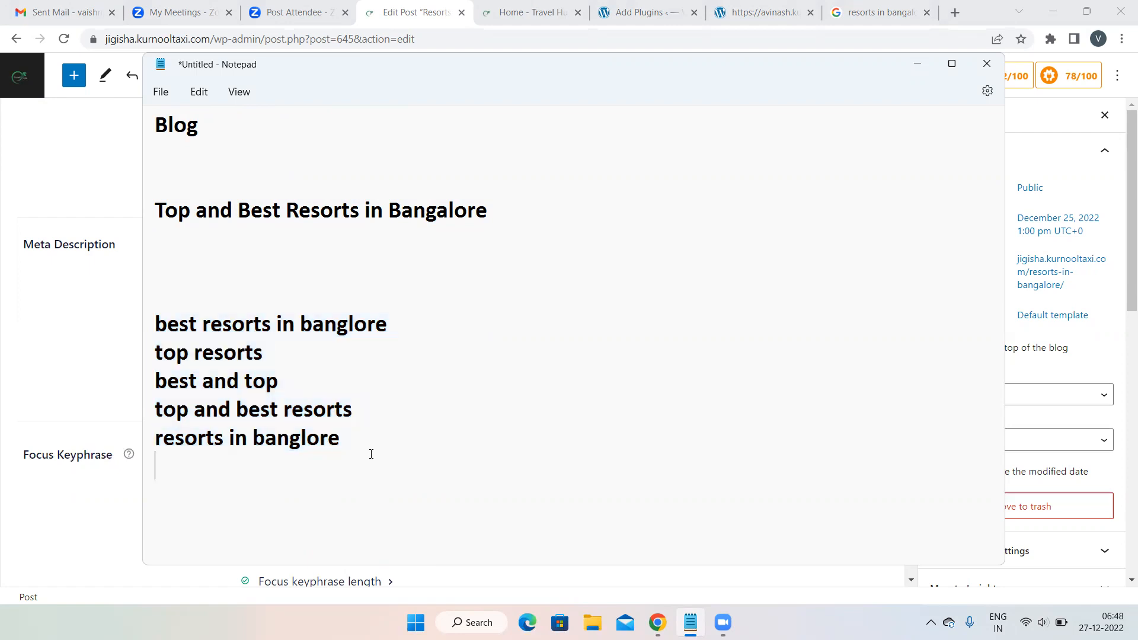
left_click_drag(358, 445, 155, 437)
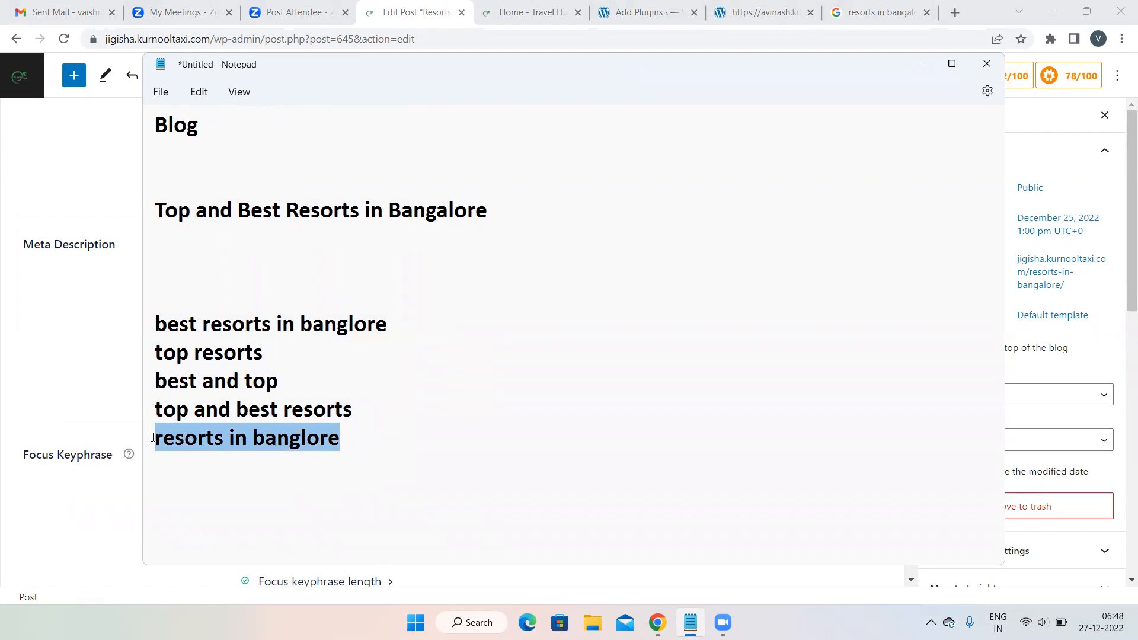
left_click(159, 204)
left_click_drag(159, 204, 287, 208)
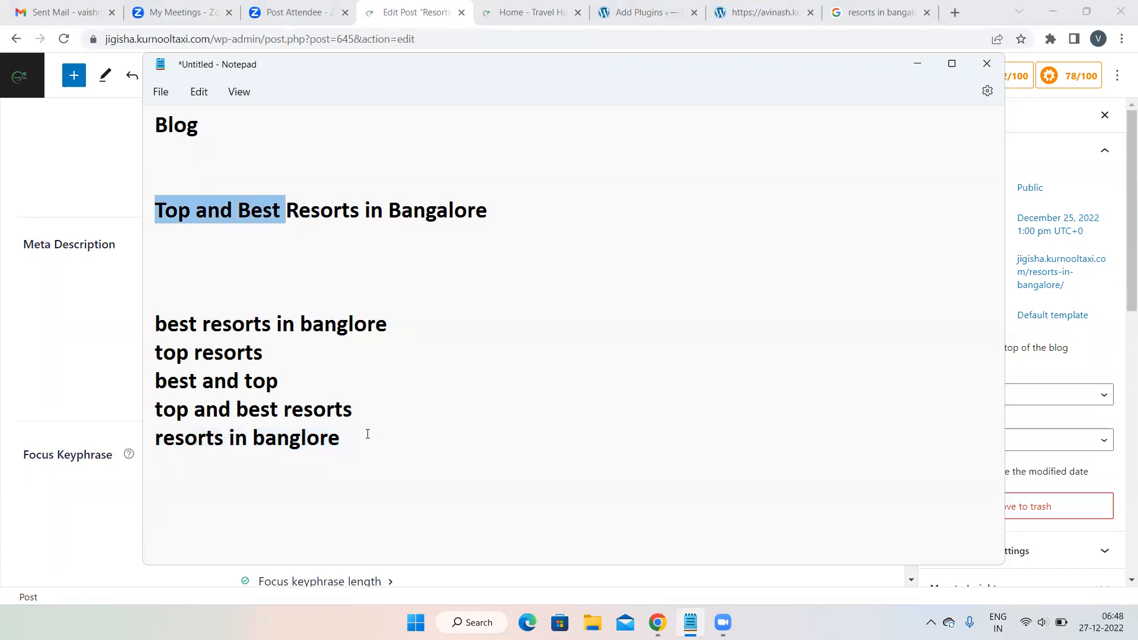
left_click_drag(365, 415, 157, 312)
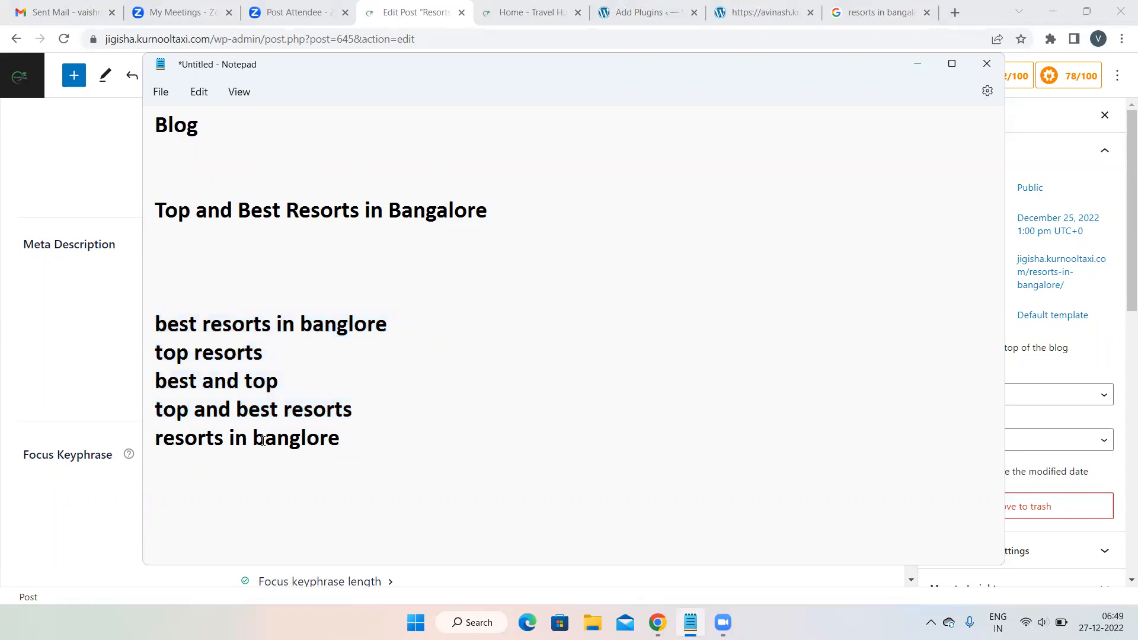
left_click_drag(364, 442, 139, 435)
left_click_drag(514, 215, 150, 218)
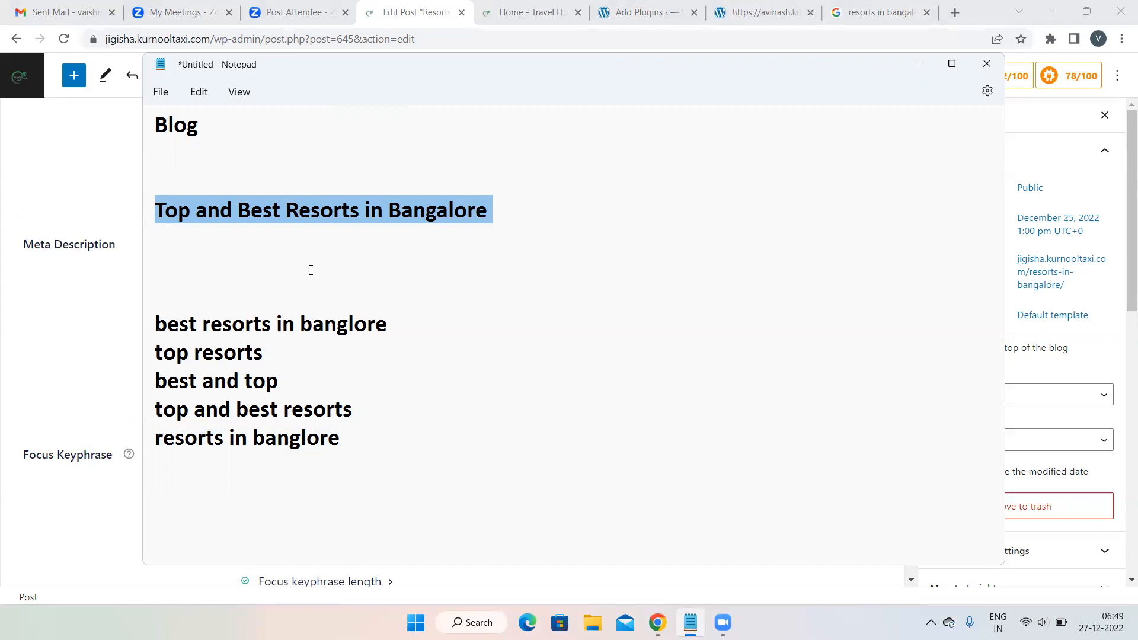
left_click_drag(358, 439, 157, 438)
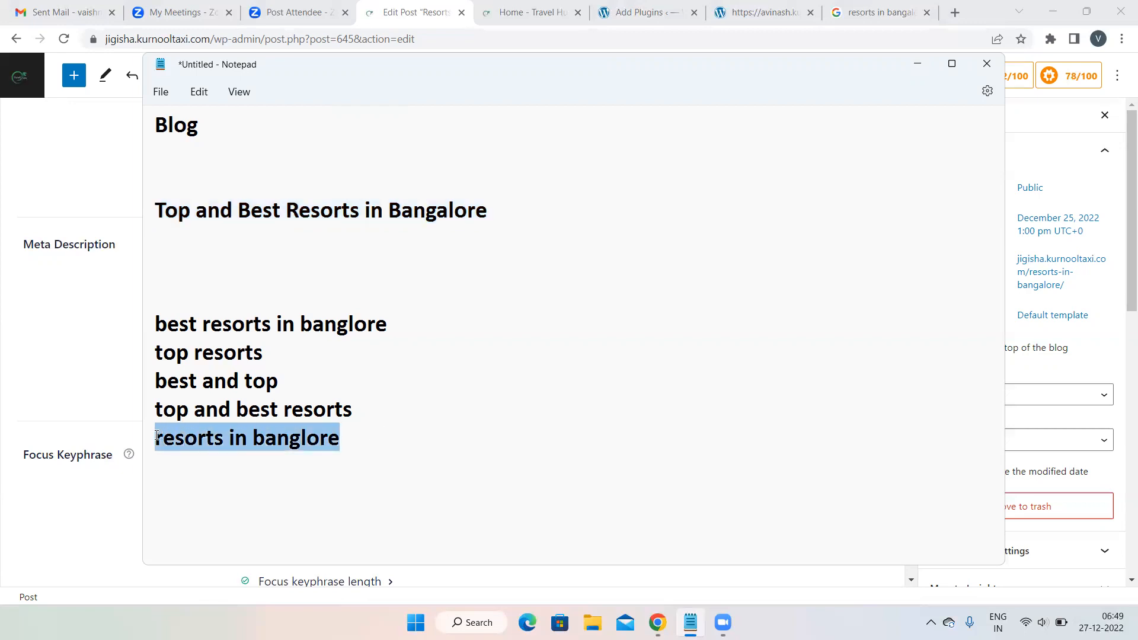
left_click(13, 183)
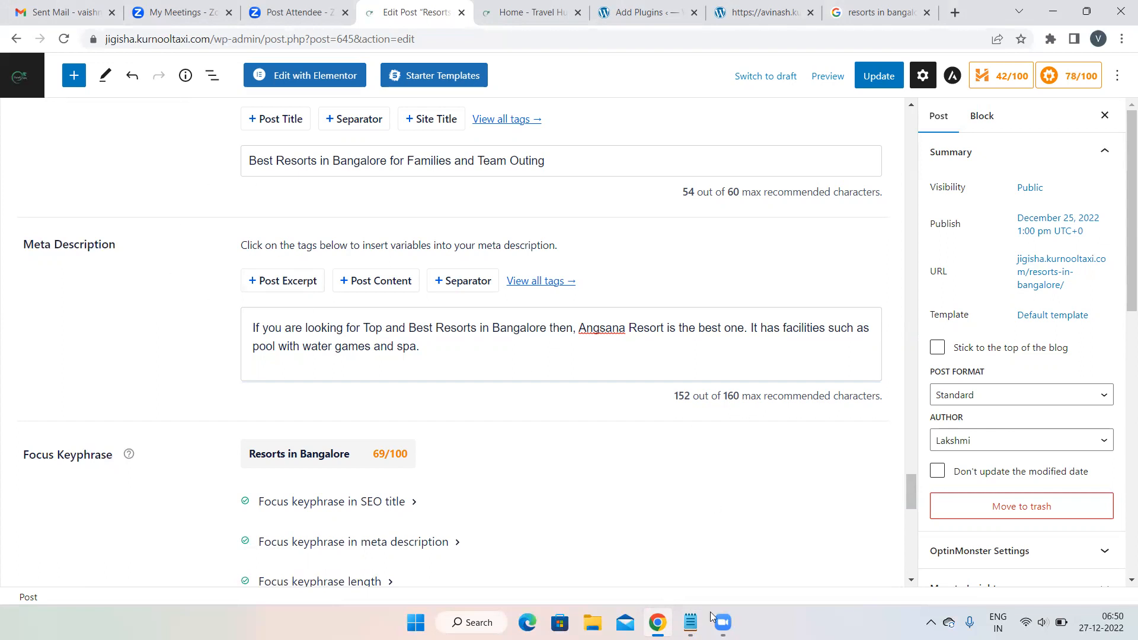
- Switch to Notepad and review the list of 8 on-page parameters
mouse_move(691, 622)
left_click(686, 551)
scroll(454, 344, "up", 1)
scroll(455, 344, "down", 10)
scroll(454, 344, "up", 1)
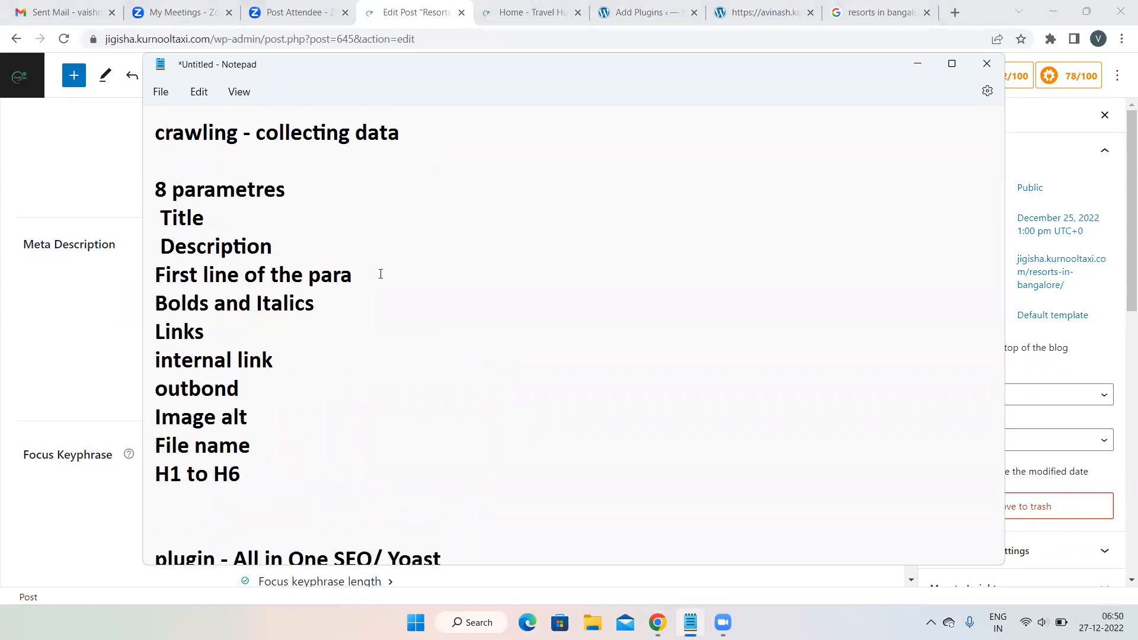
- Switch to the browser and examine the post's opening paragraph, resort headings, images and text down to the AIOSEO settings
left_click(81, 186)
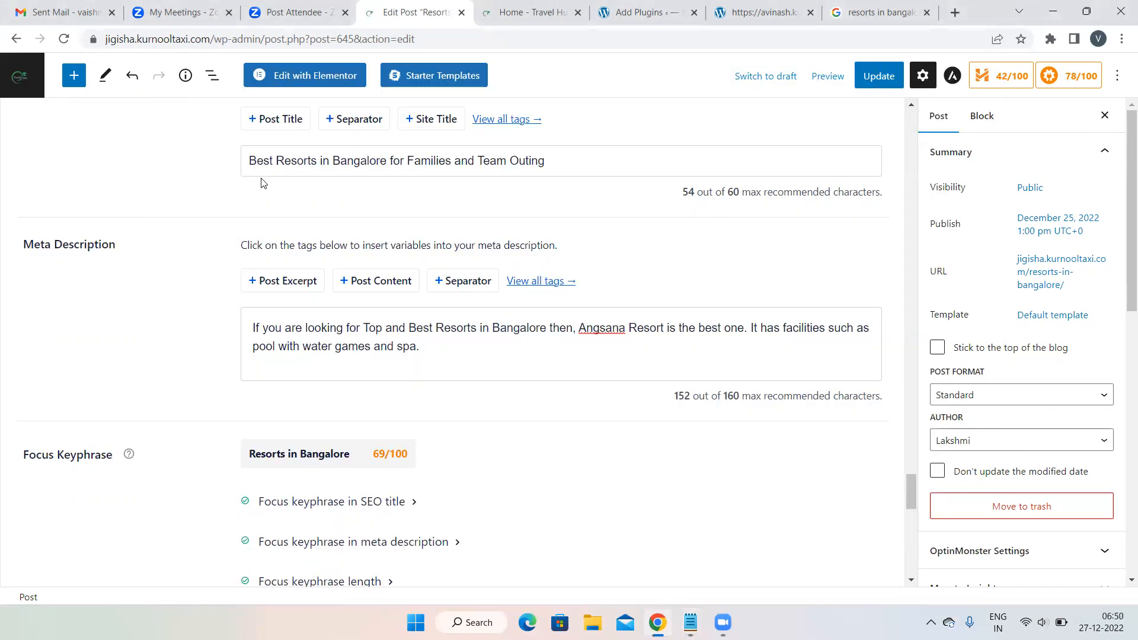
scroll(263, 182, "up", 15)
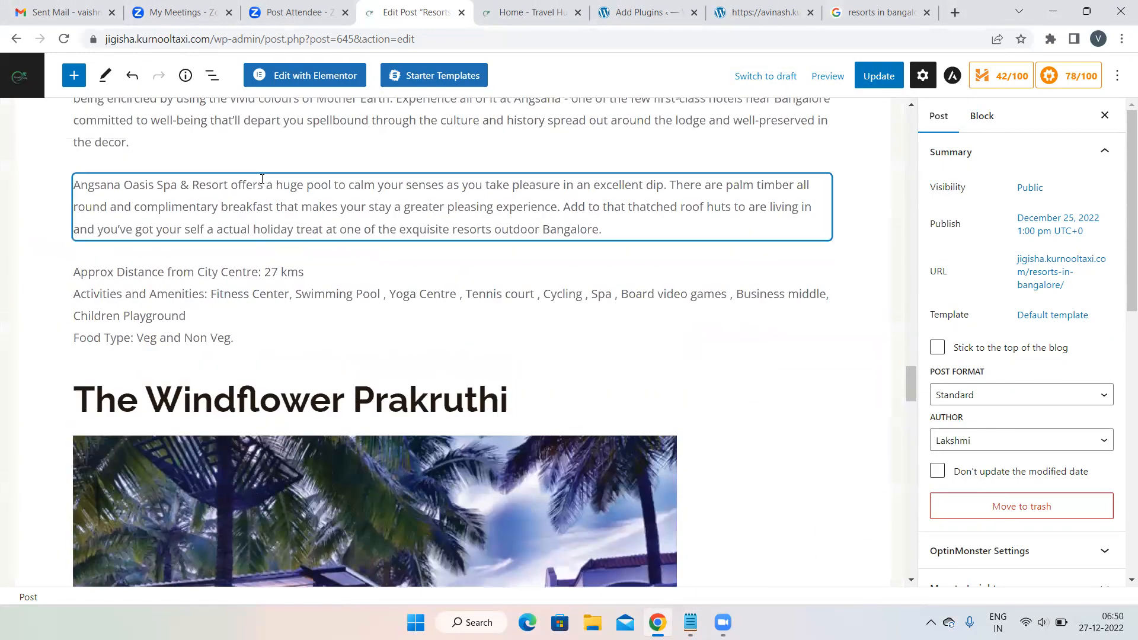
scroll(262, 180, "up", 20)
scroll(262, 181, "up", 15)
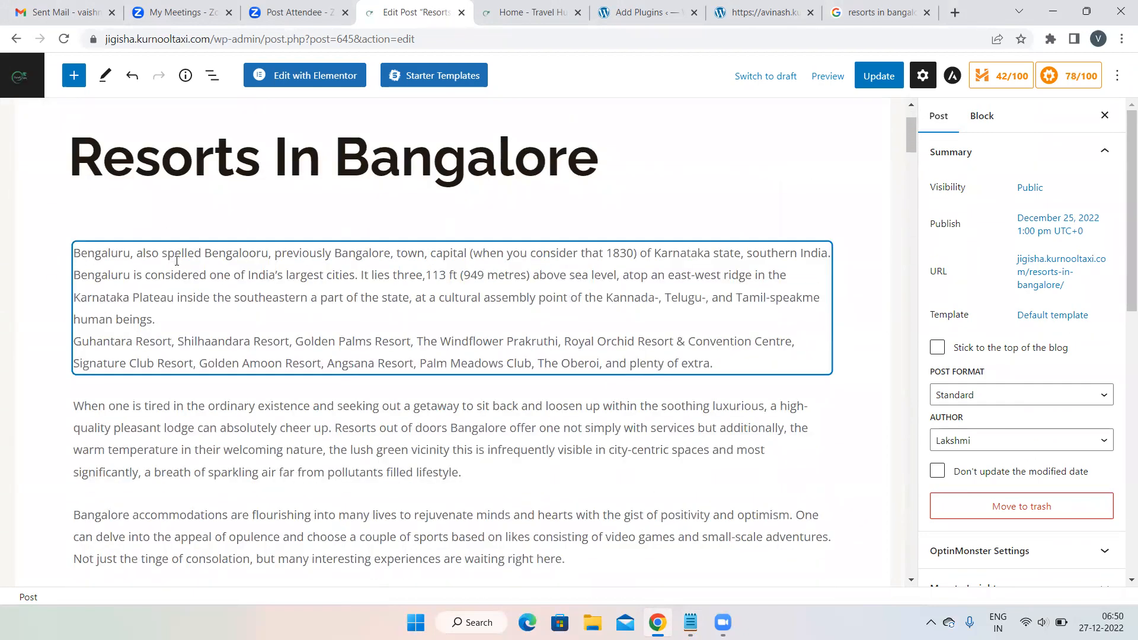
scroll(122, 370, "down", 12)
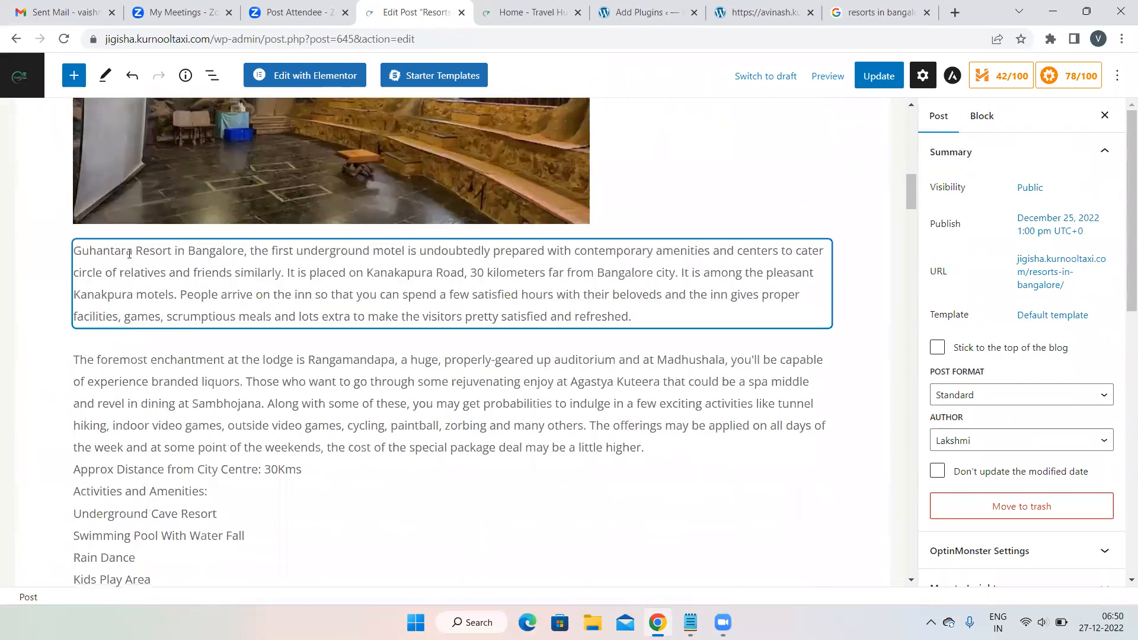
scroll(203, 338, "down", 1)
scroll(204, 338, "down", 15)
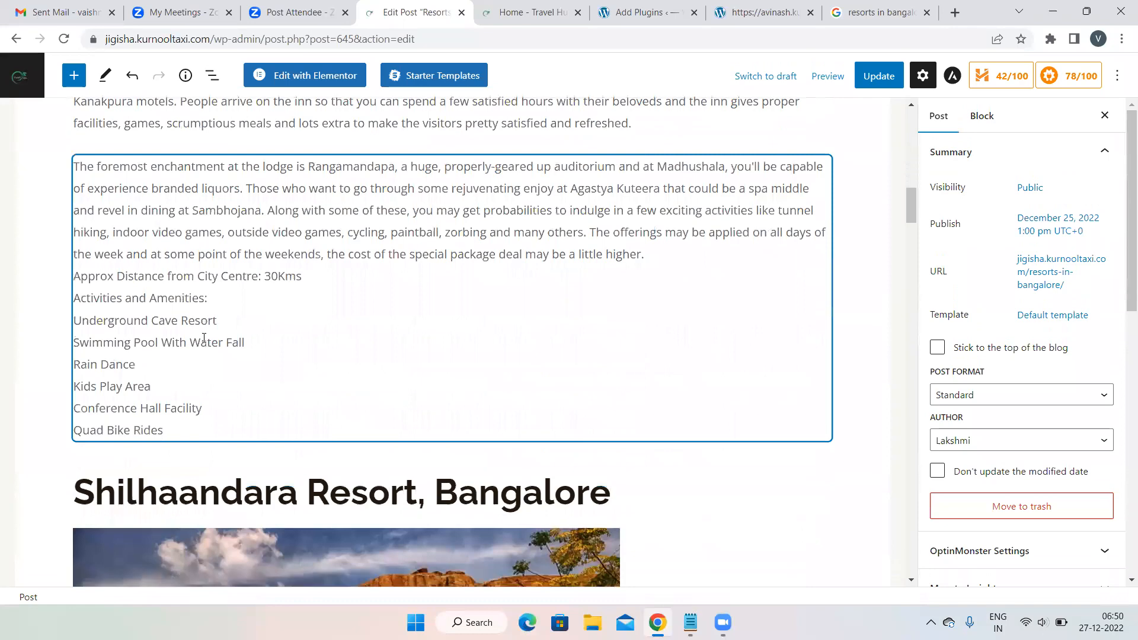
scroll(204, 338, "down", 11)
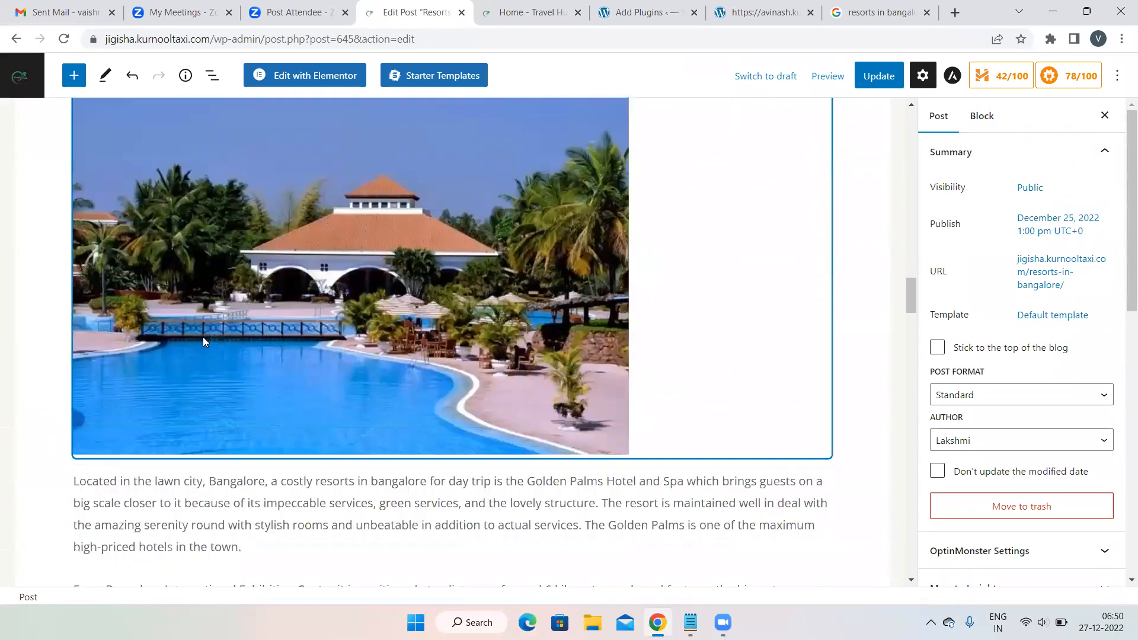
scroll(204, 342, "down", 20)
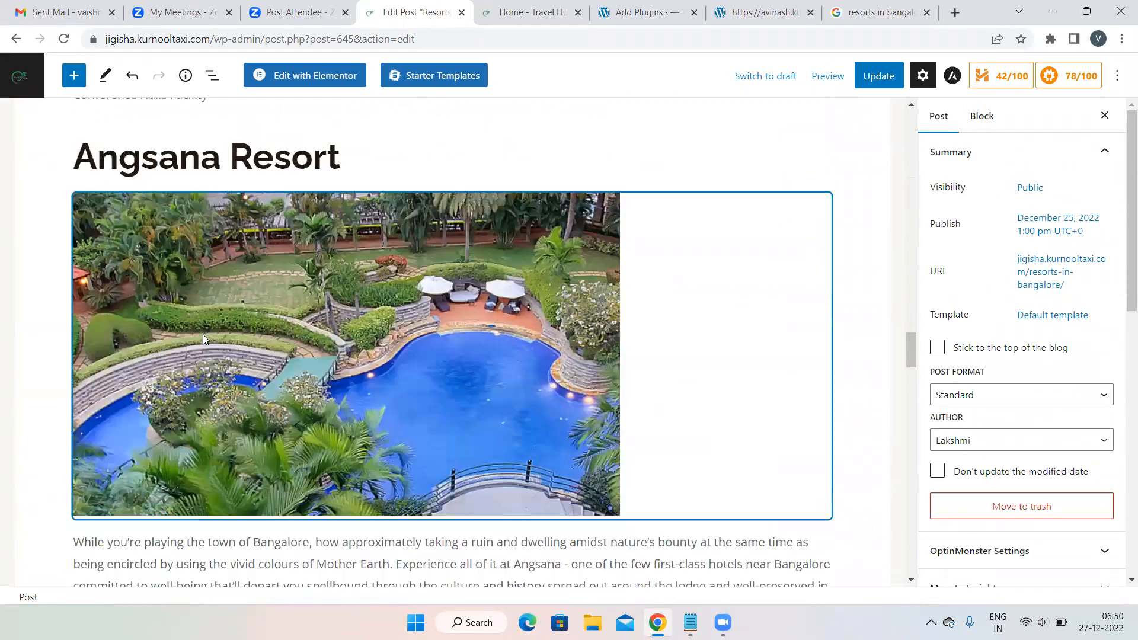
scroll(416, 332, "down", 1)
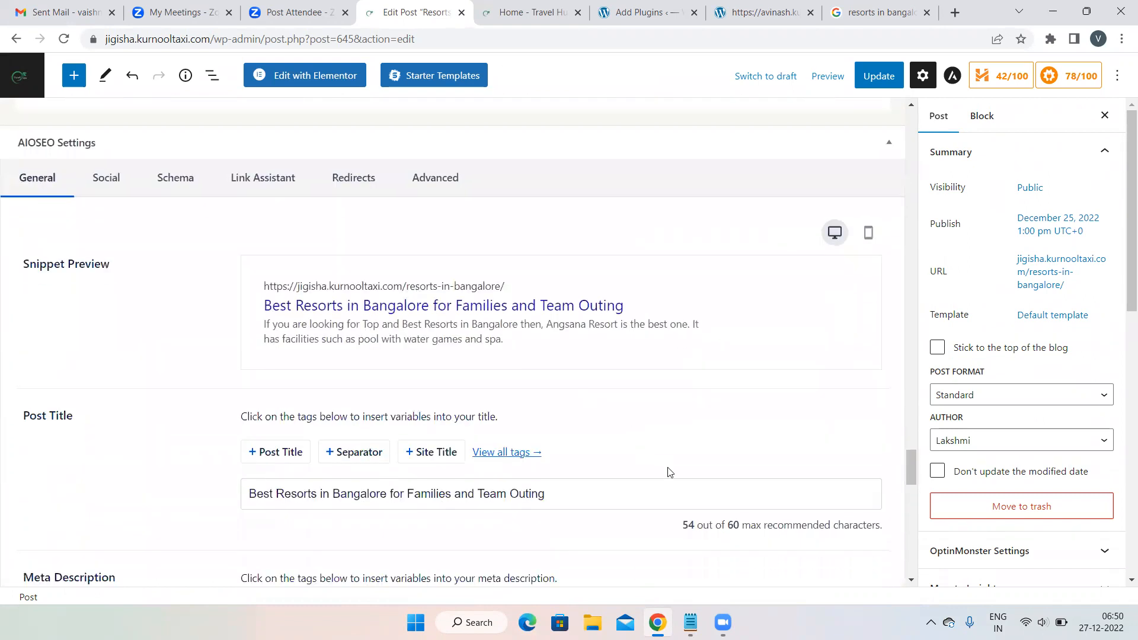
- Check the 8 on-page parameters in Notepad, then return to the post editor
mouse_move(690, 622)
left_click(692, 572)
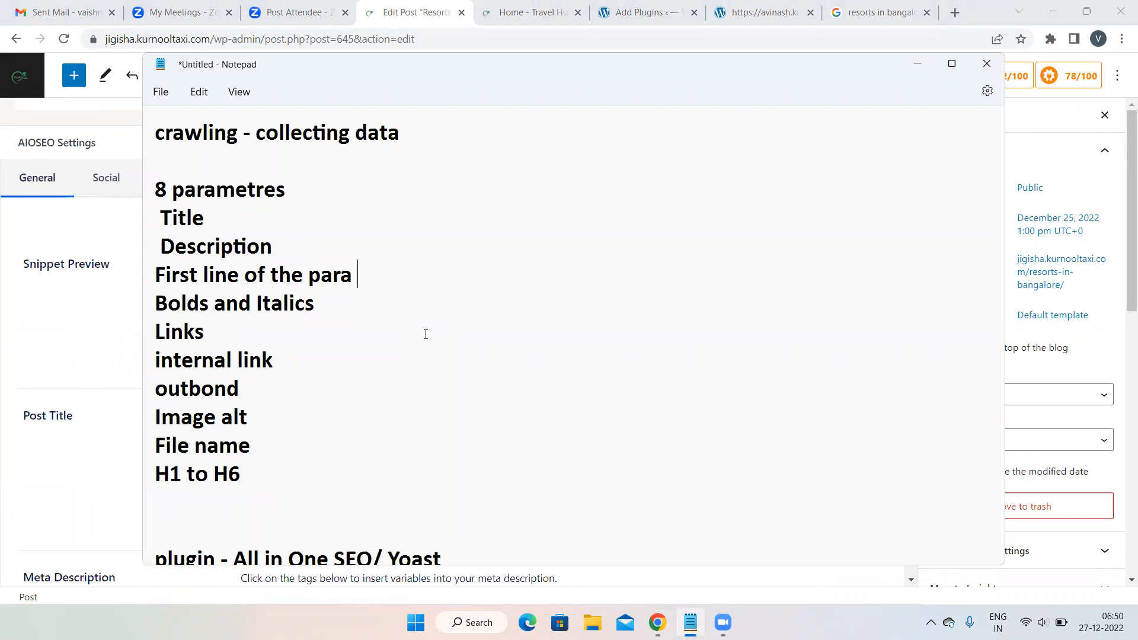
left_click(906, 69)
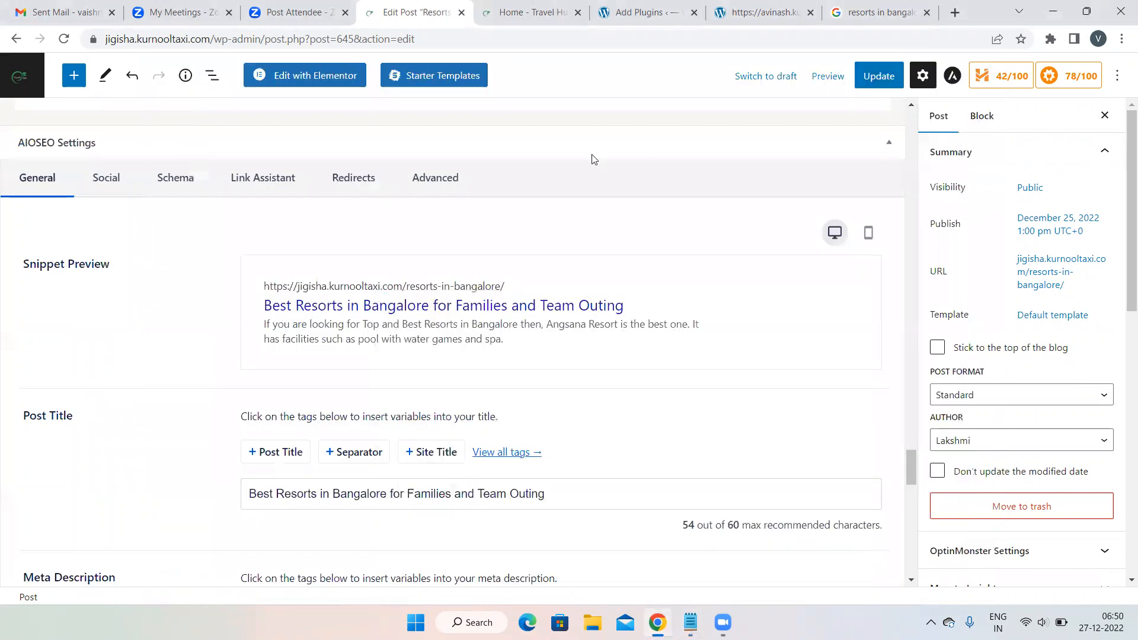
- Make the word "Karnataka" bold in the post's opening paragraph
scroll(593, 156, "up", 15)
scroll(592, 155, "up", 20)
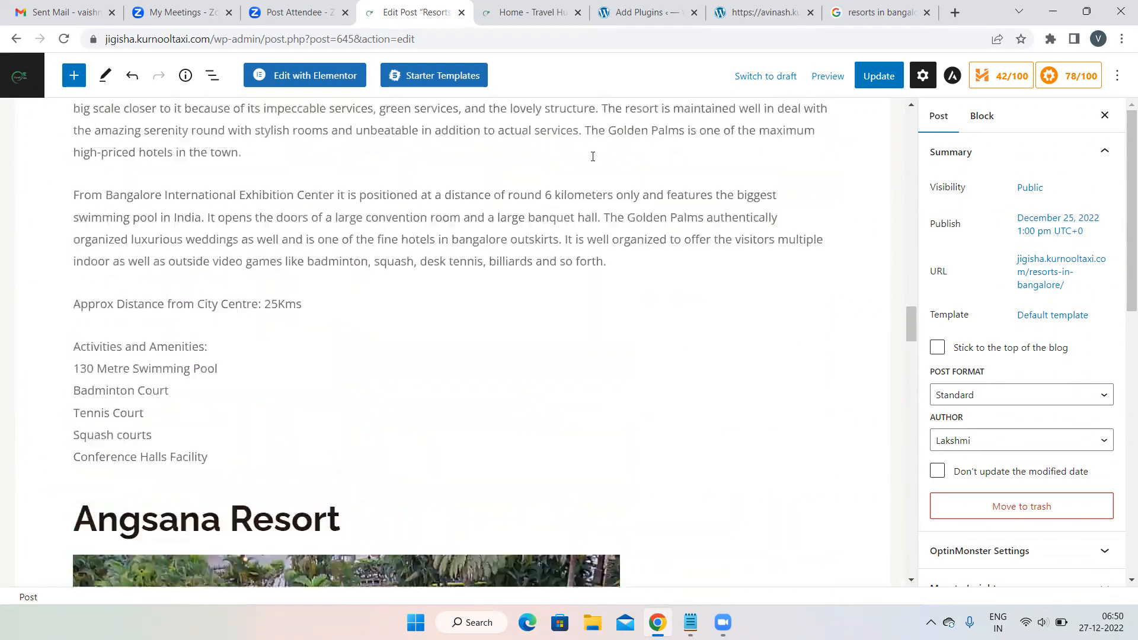
scroll(593, 156, "up", 20)
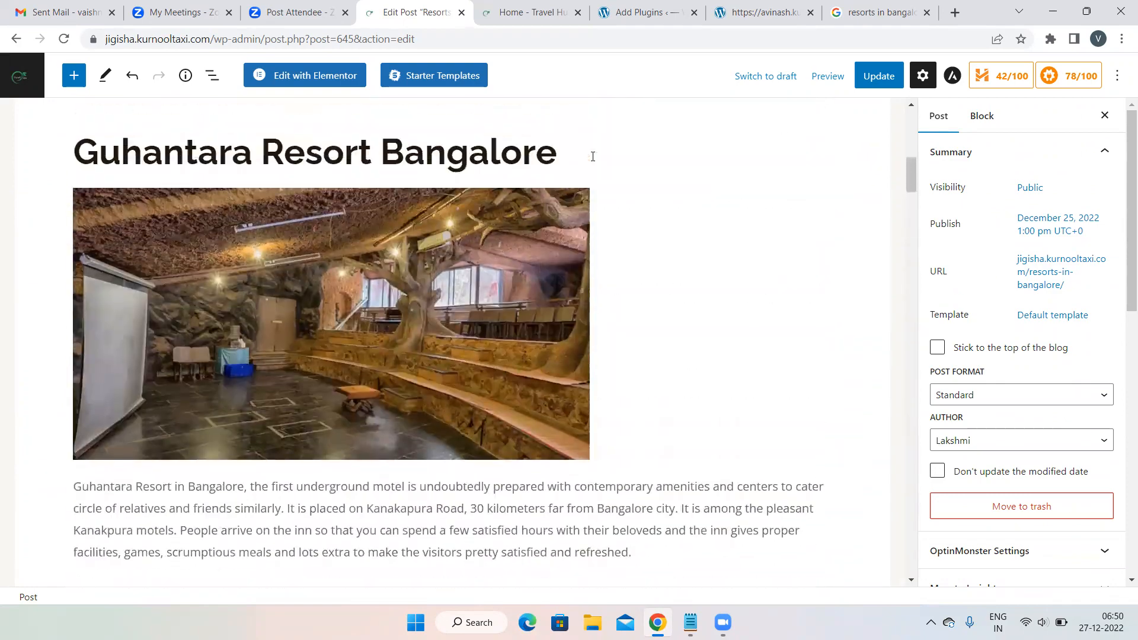
left_click(593, 156)
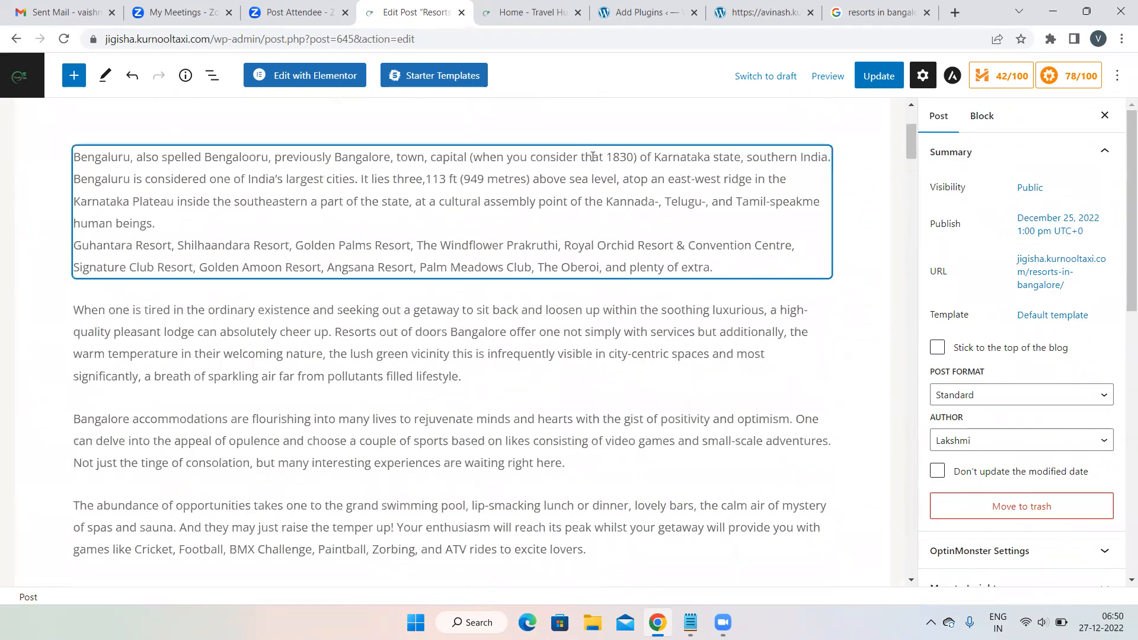
scroll(593, 156, "up", 2)
scroll(719, 278, "down", 3)
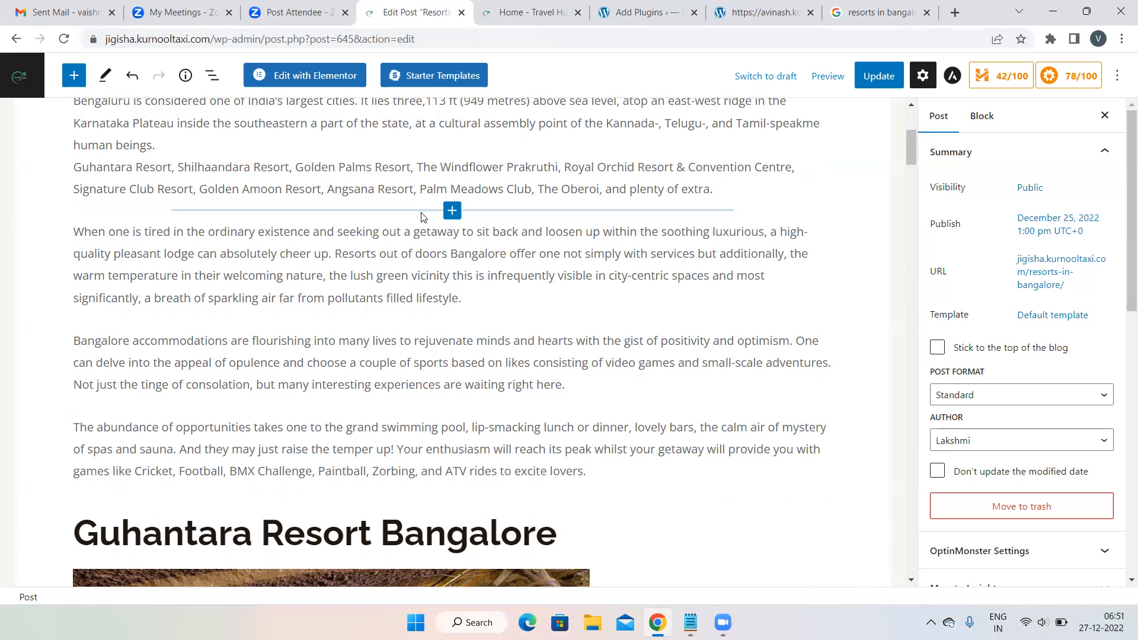
scroll(421, 212, "up", 2)
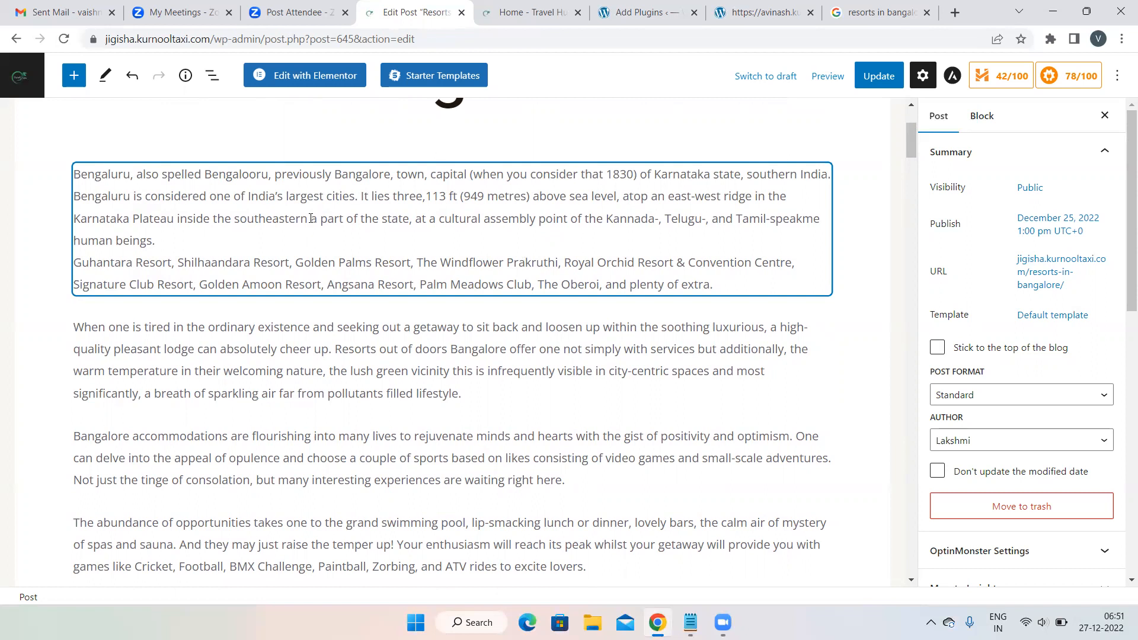
scroll(281, 358, "down", 2)
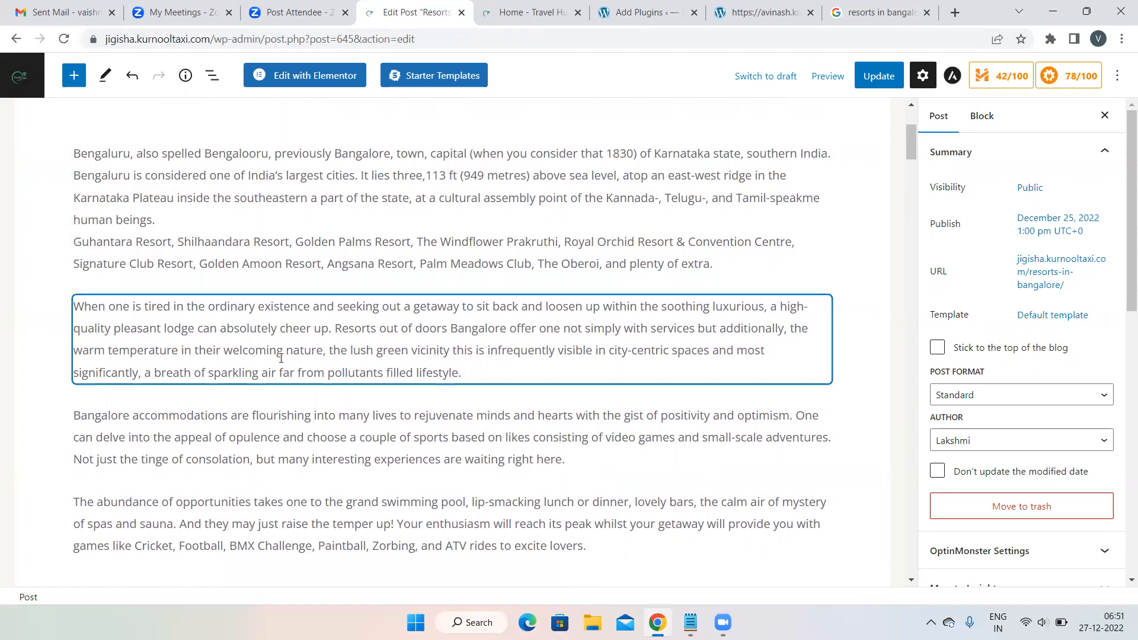
scroll(380, 257, "up", 1)
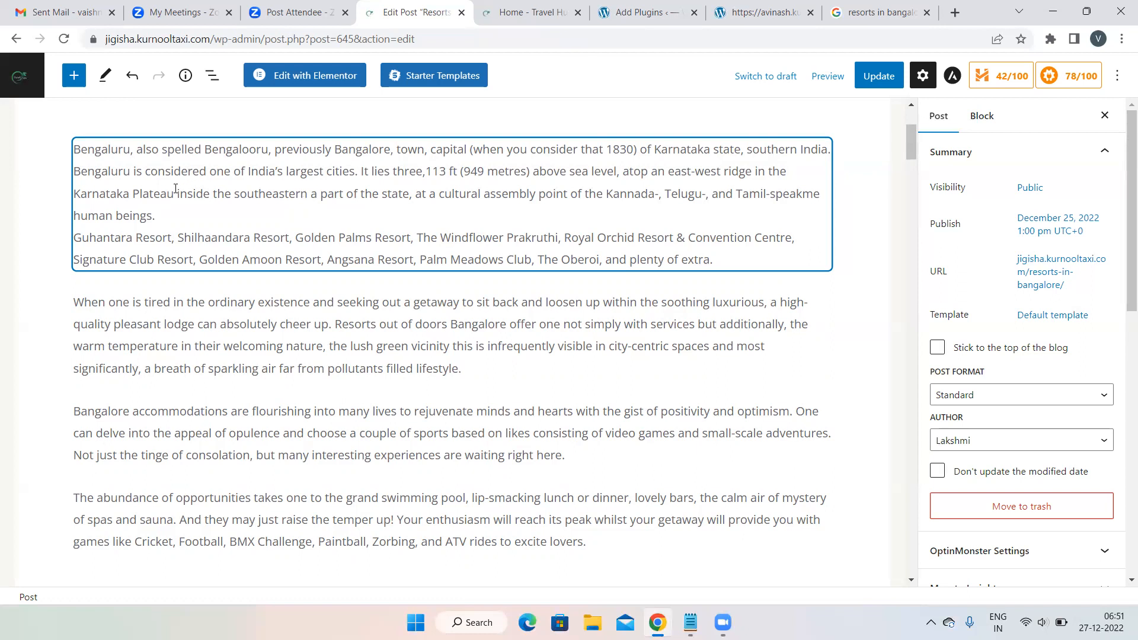
double_click(89, 194)
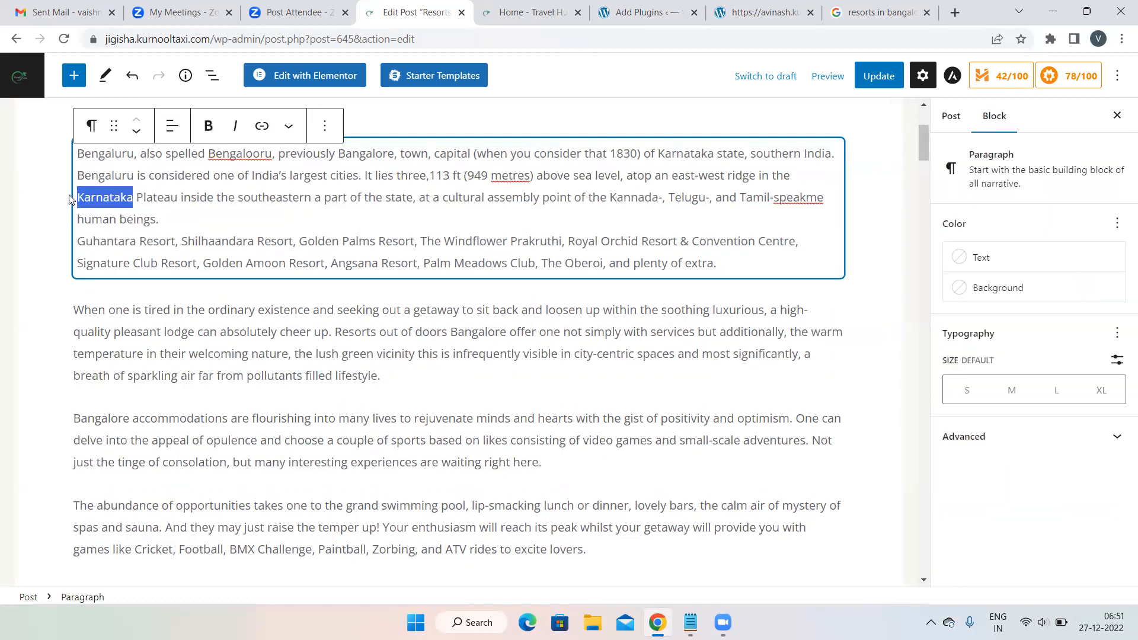
left_click(209, 126)
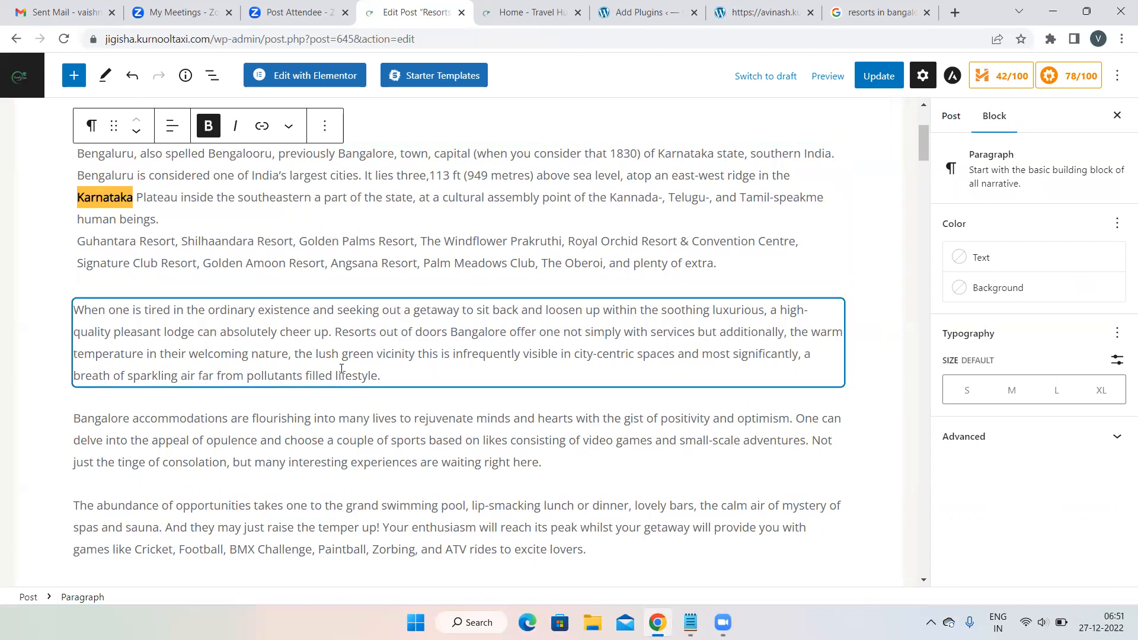
- Examine the text of the Guhantara and Shilhaandara resort sections for words worth emphasising, then return to the introduction
scroll(544, 363, "down", 3)
scroll(544, 364, "up", 1)
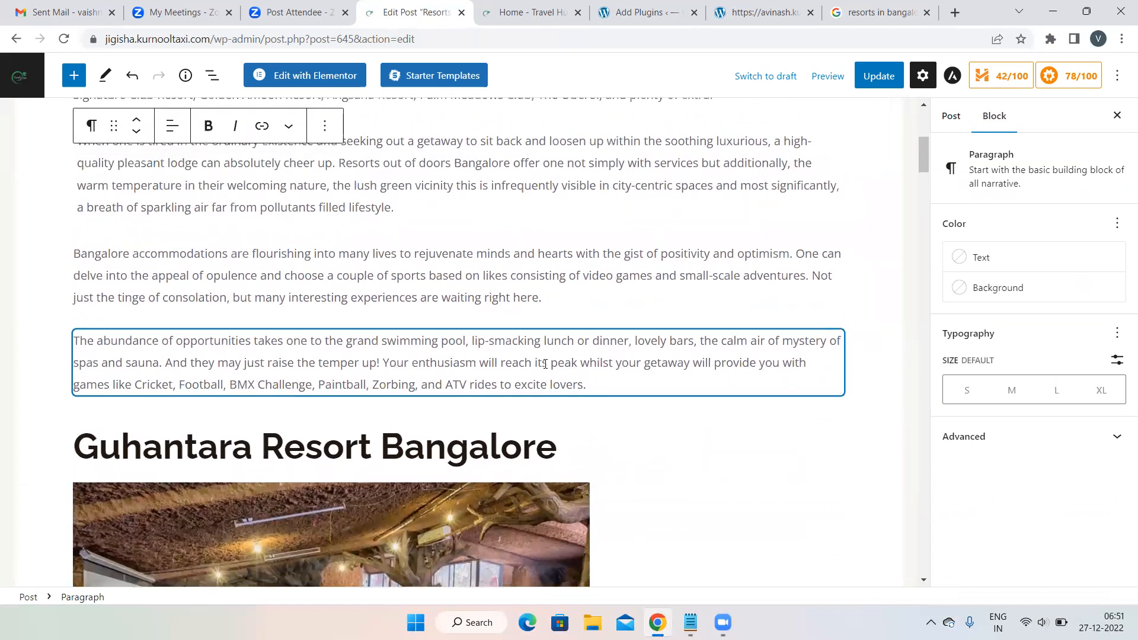
scroll(545, 363, "down", 15)
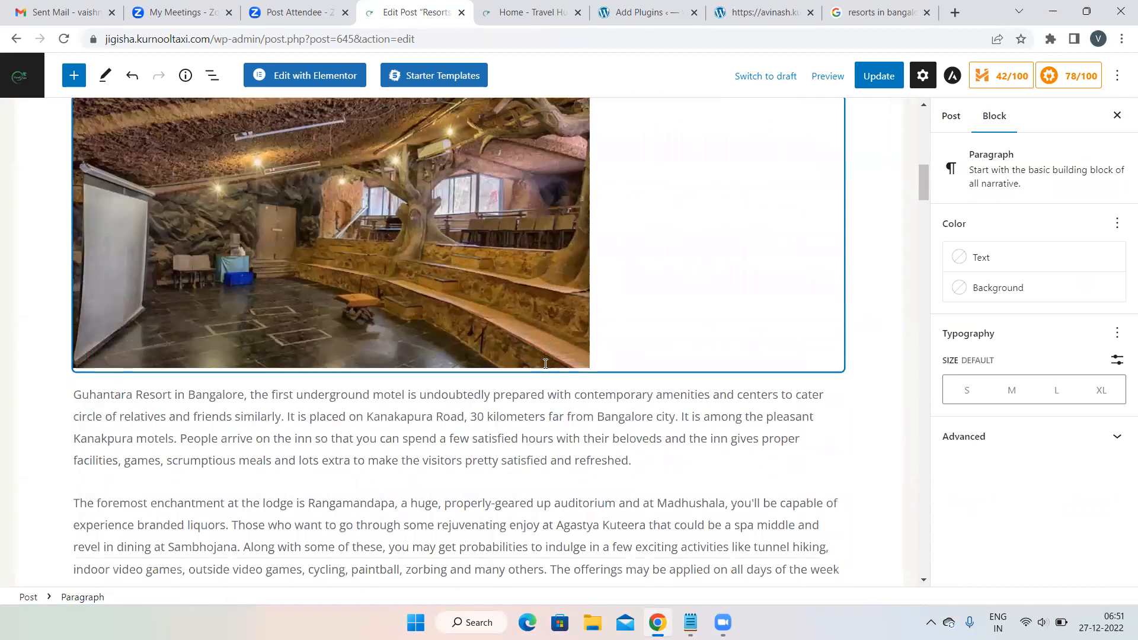
scroll(544, 363, "down", 8)
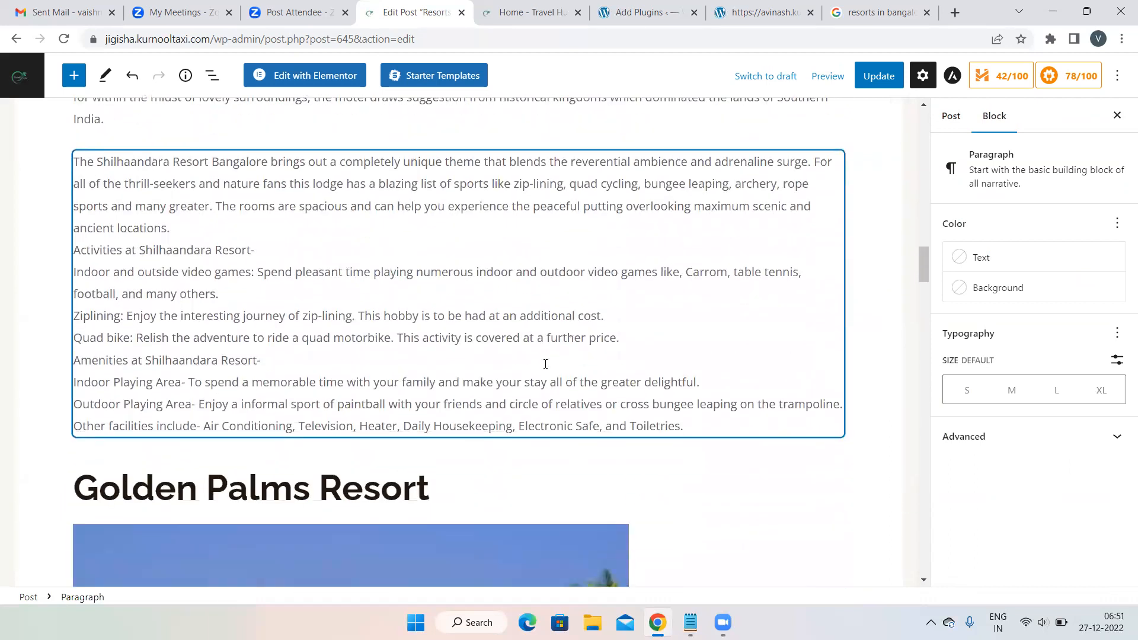
scroll(545, 364, "up", 15)
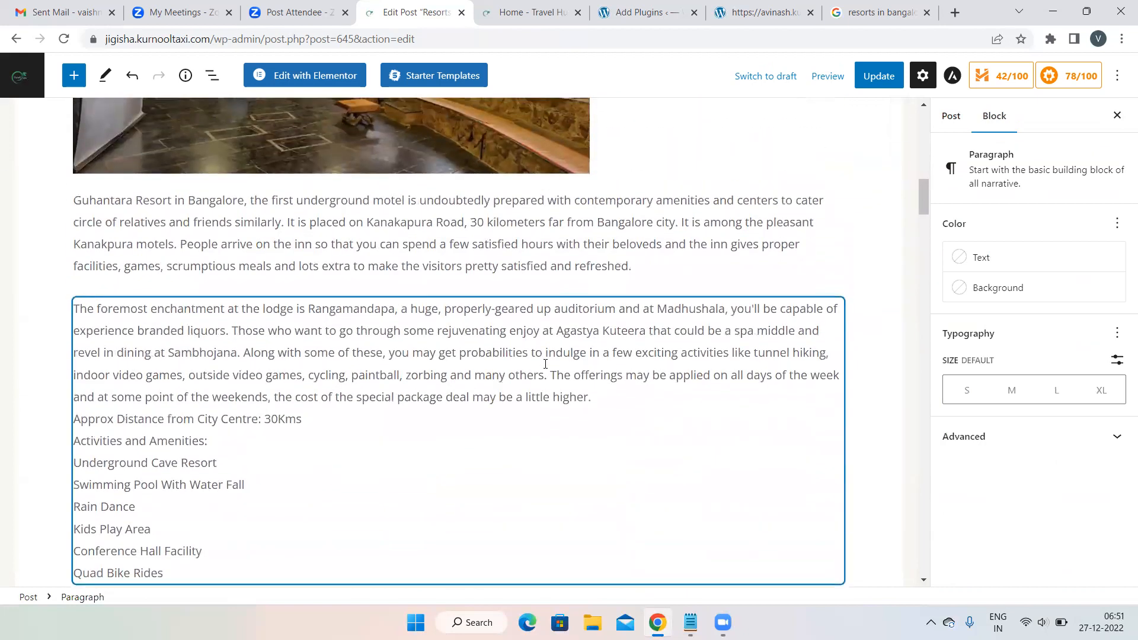
scroll(544, 363, "up", 5)
scroll(694, 289, "up", 3)
scroll(694, 287, "up", 3)
scroll(694, 285, "up", 3)
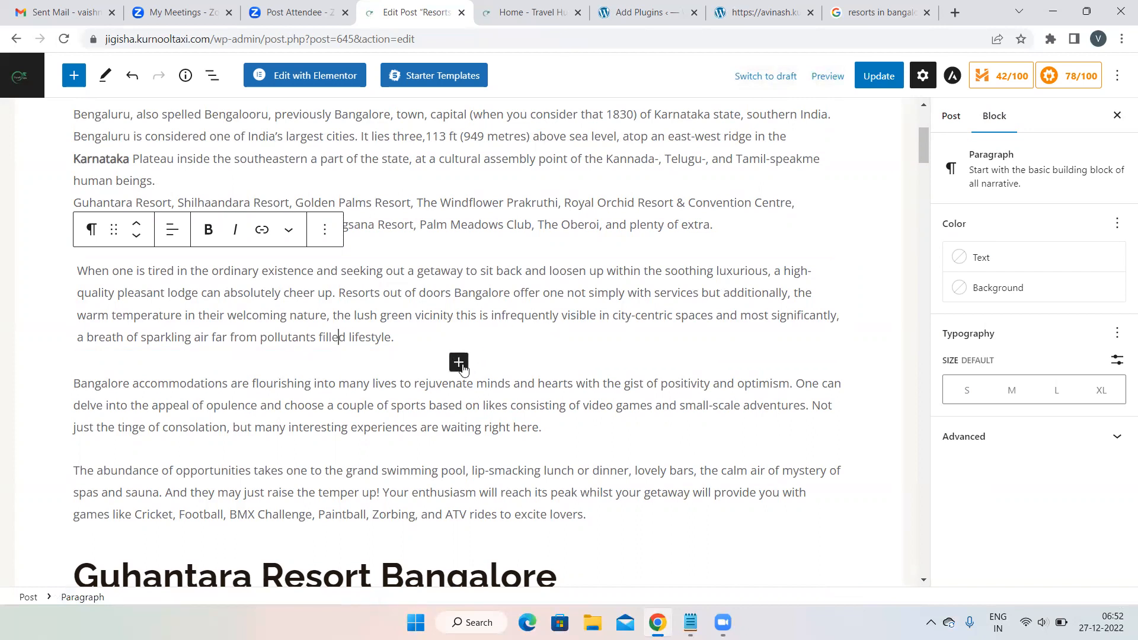
- Make the word "luxurious" bold in the second introductory paragraph
left_click(525, 385)
left_click(768, 272)
left_click_drag(769, 272, 716, 271)
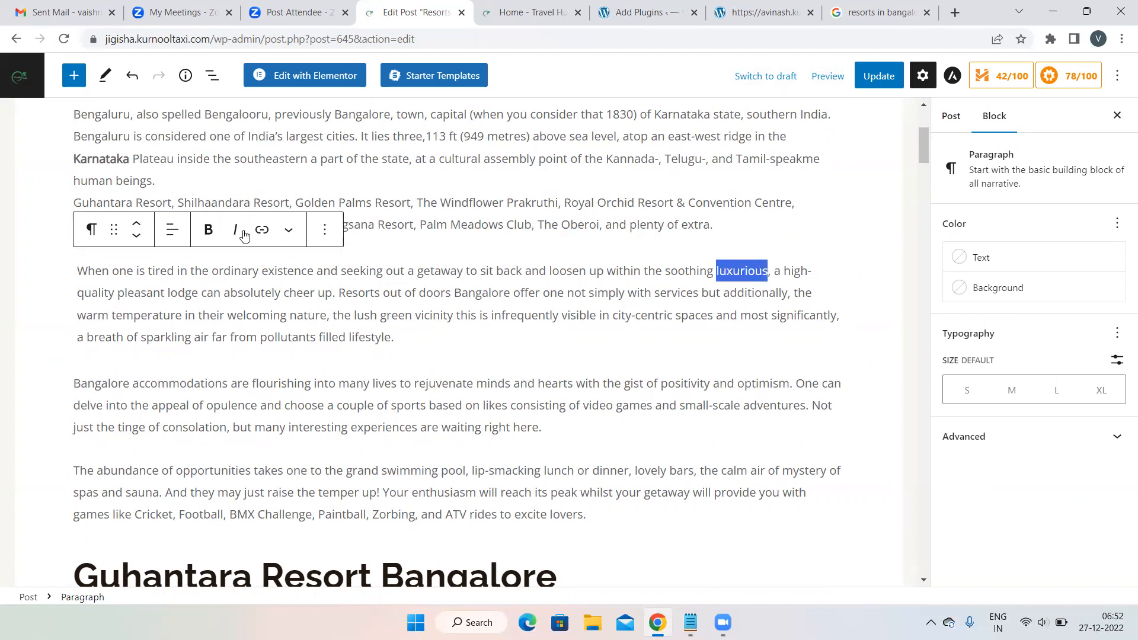
left_click(208, 230)
- Make "Agastya Kuteera" bold in the second paragraph of the Guhantara Resort Bangalore section
scroll(551, 368, "down", 2)
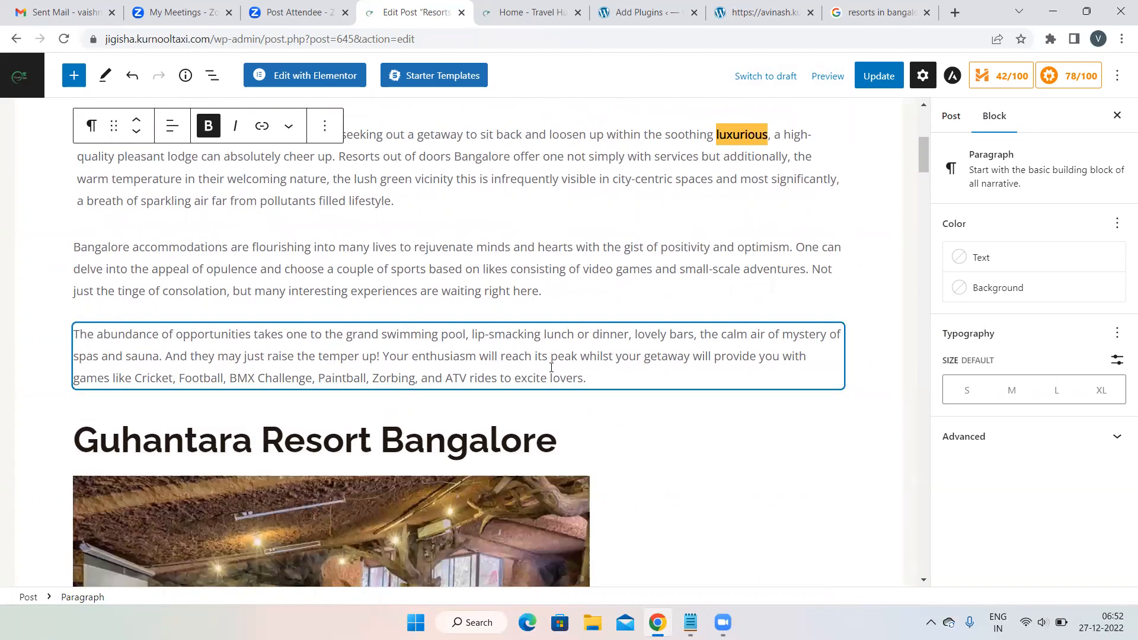
scroll(551, 368, "down", 1)
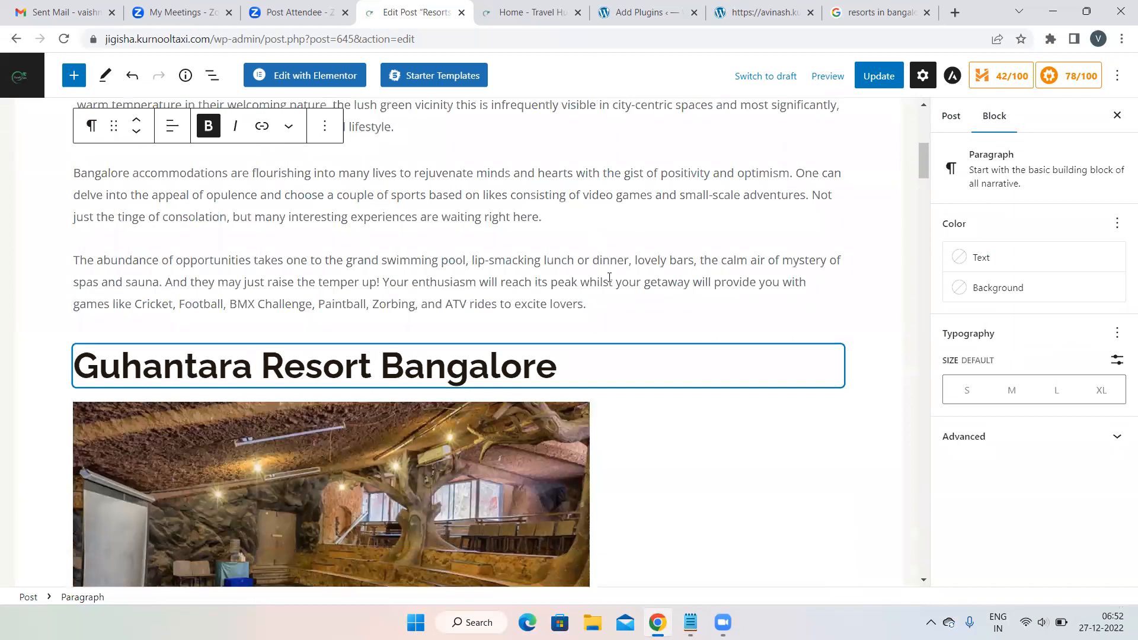
left_click(449, 297)
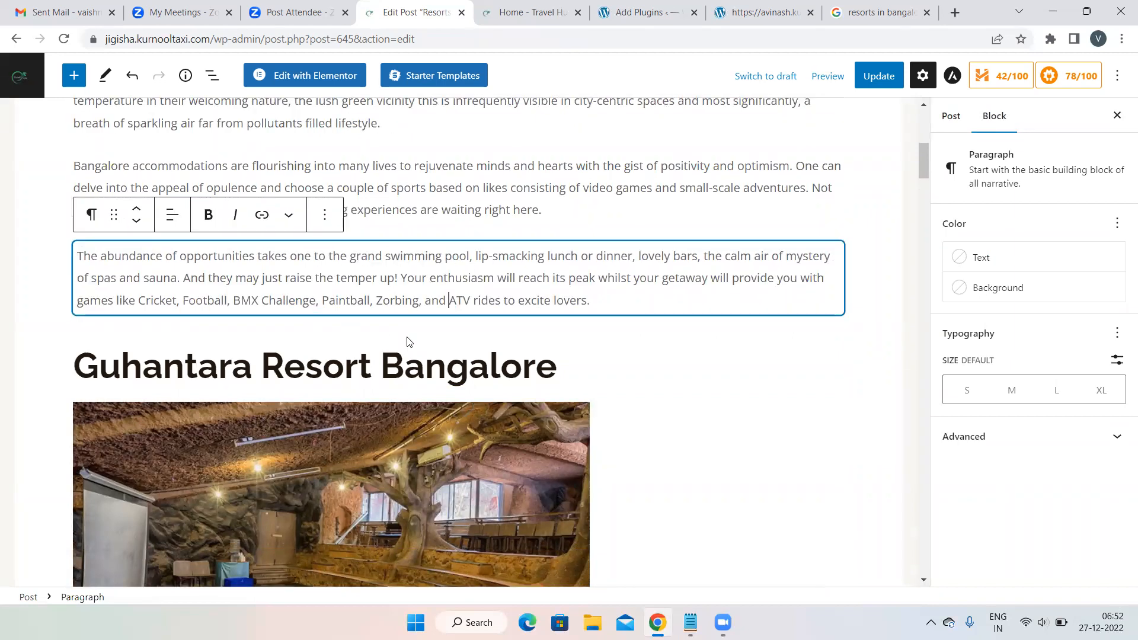
scroll(400, 333, "down", 10)
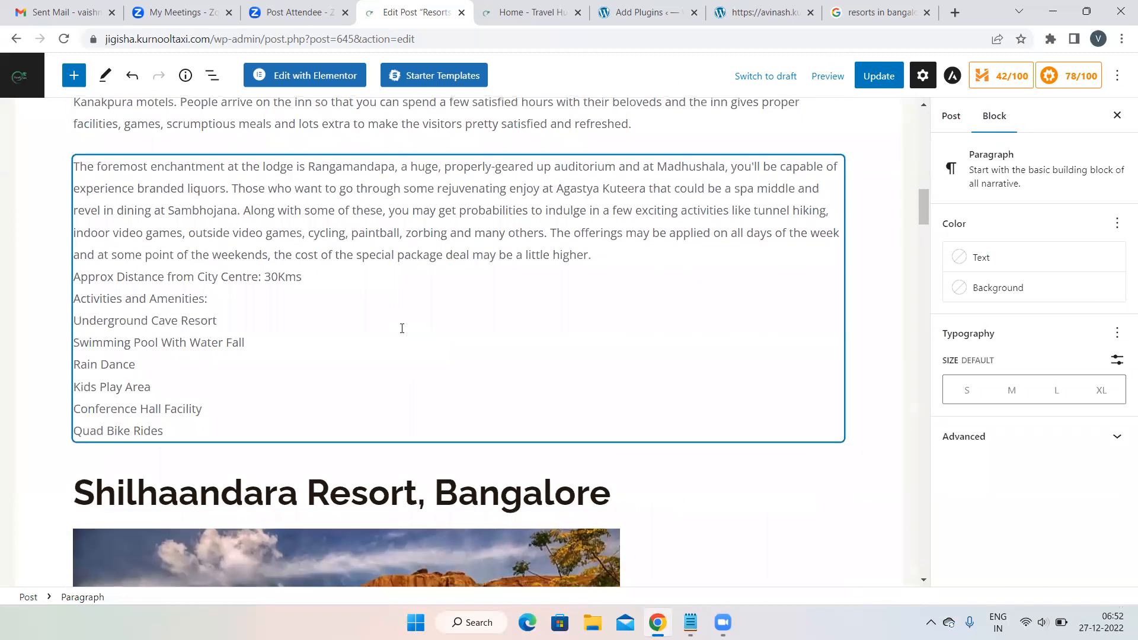
scroll(402, 329, "up", 1)
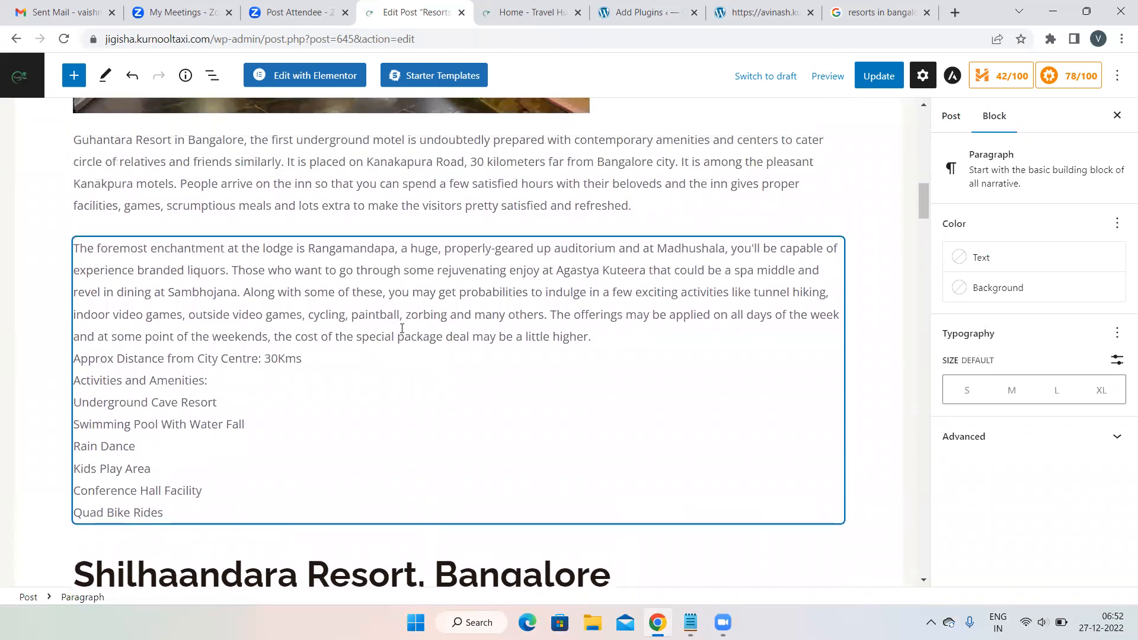
left_click(144, 189)
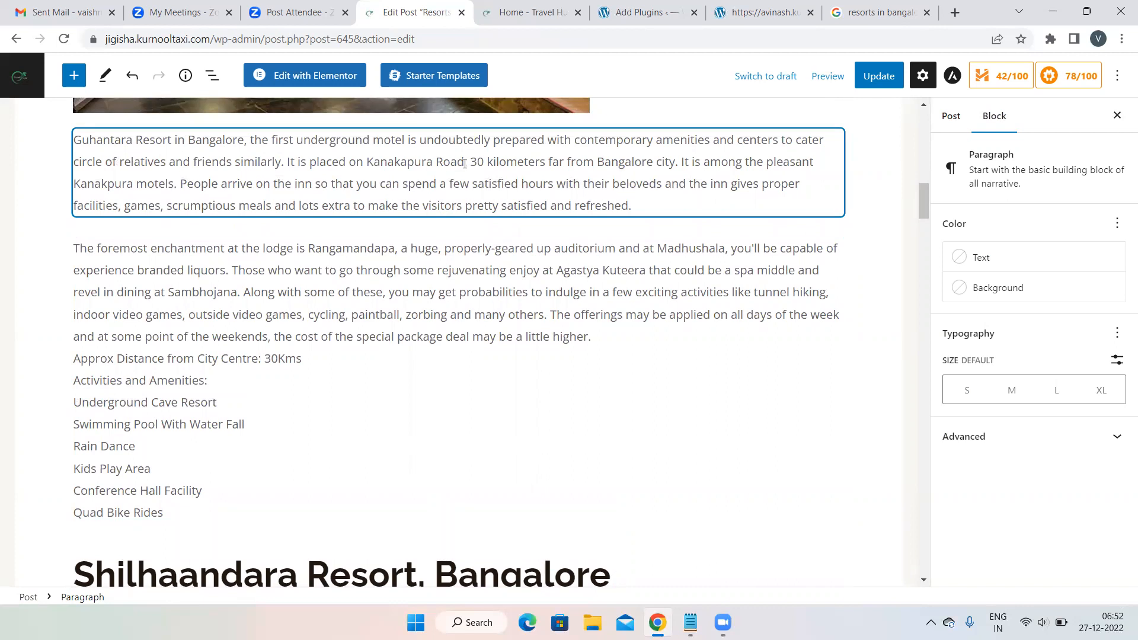
left_click(354, 304)
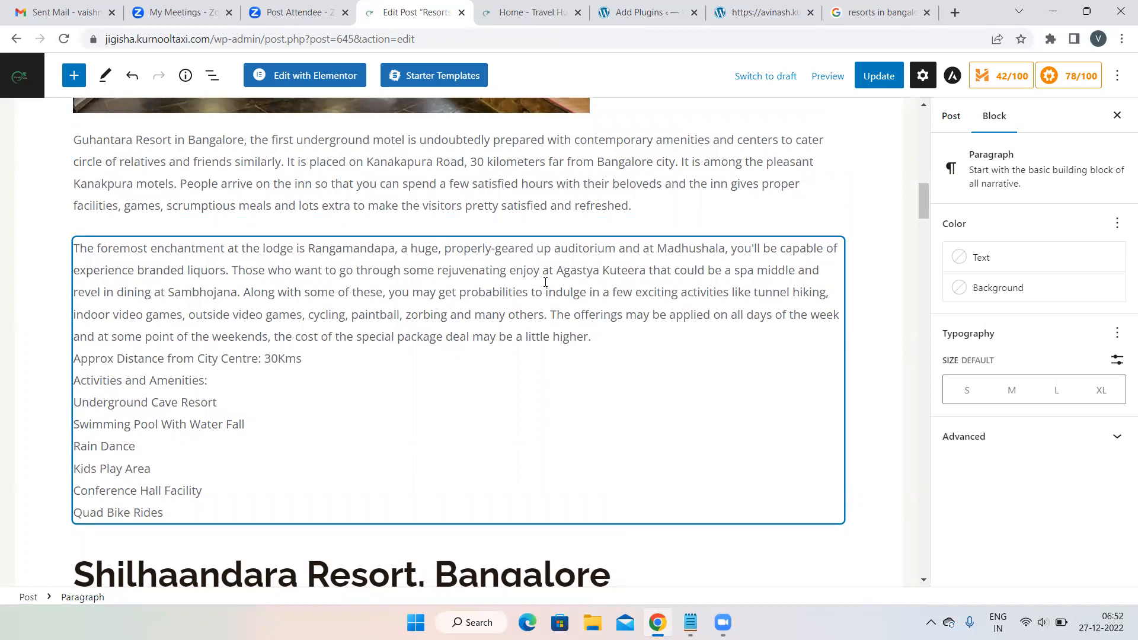
double_click(590, 271)
left_click_drag(558, 274, 554, 277)
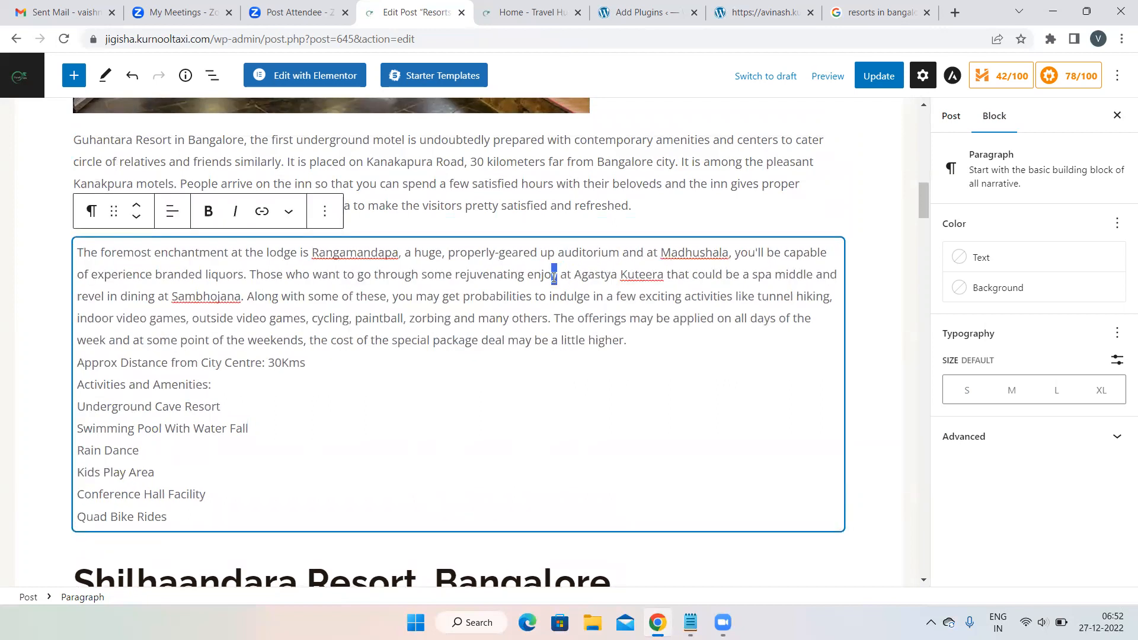
left_click_drag(664, 275, 573, 273)
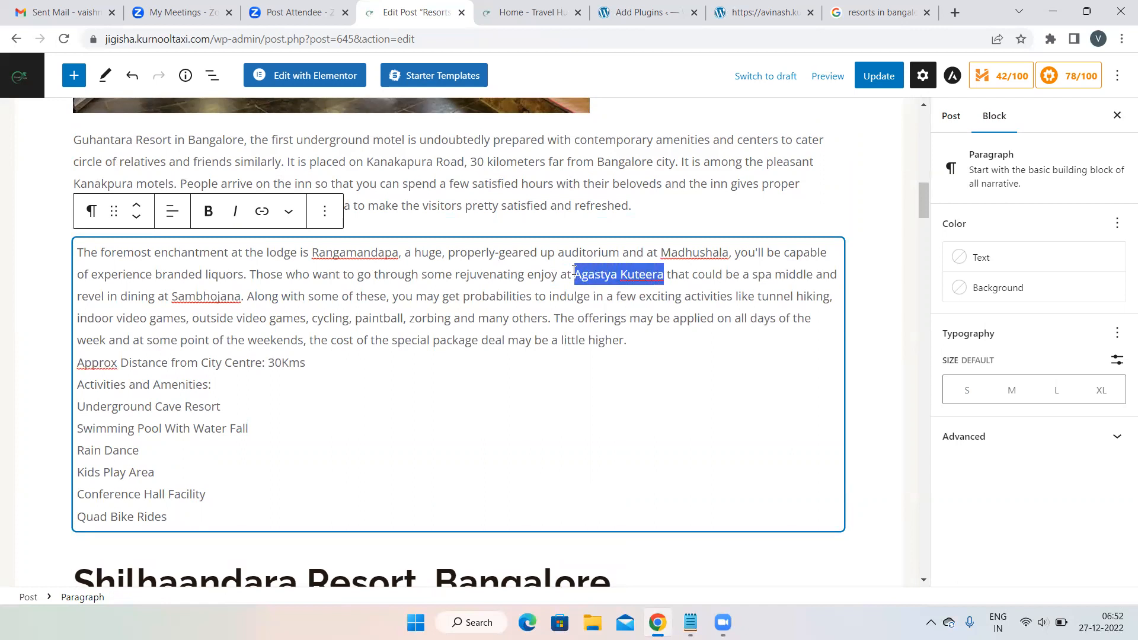
left_click(209, 215)
- Make the full name "Shilhaandara Resort" bold in the first paragraph below the Shilhaandara image, then deselect the block
scroll(413, 368, "down", 10)
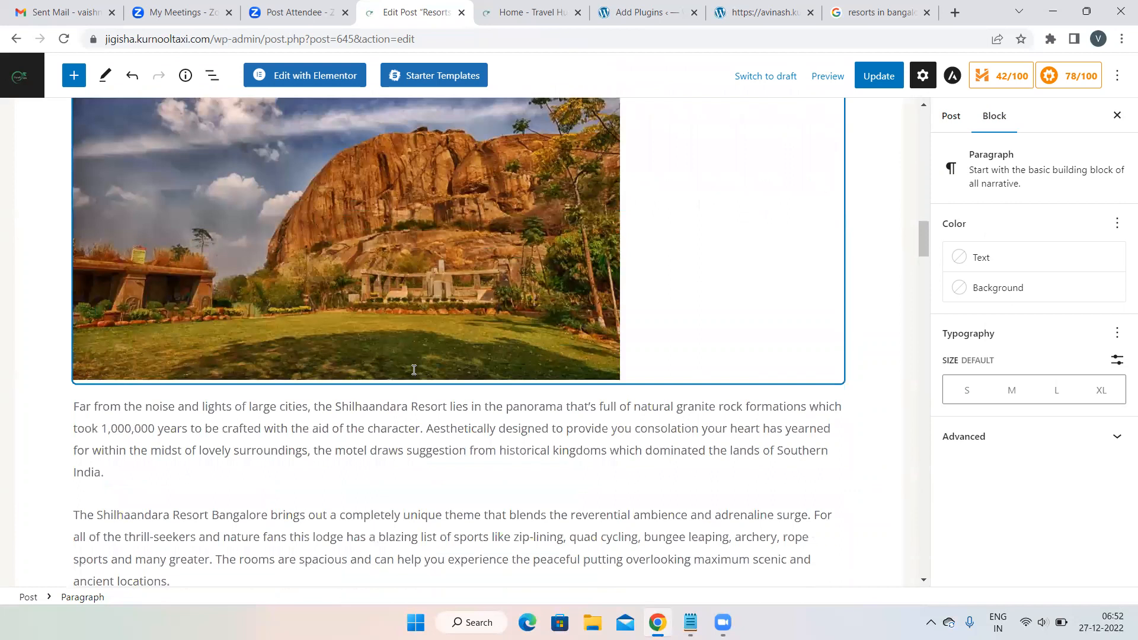
scroll(414, 369, "down", 5)
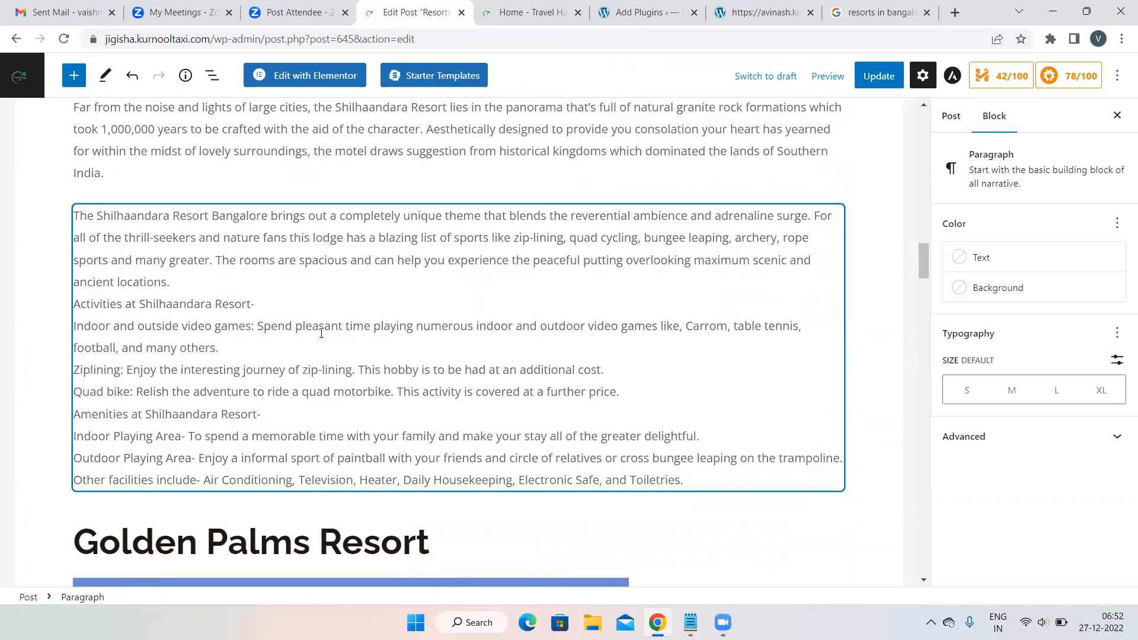
scroll(382, 328, "up", 3)
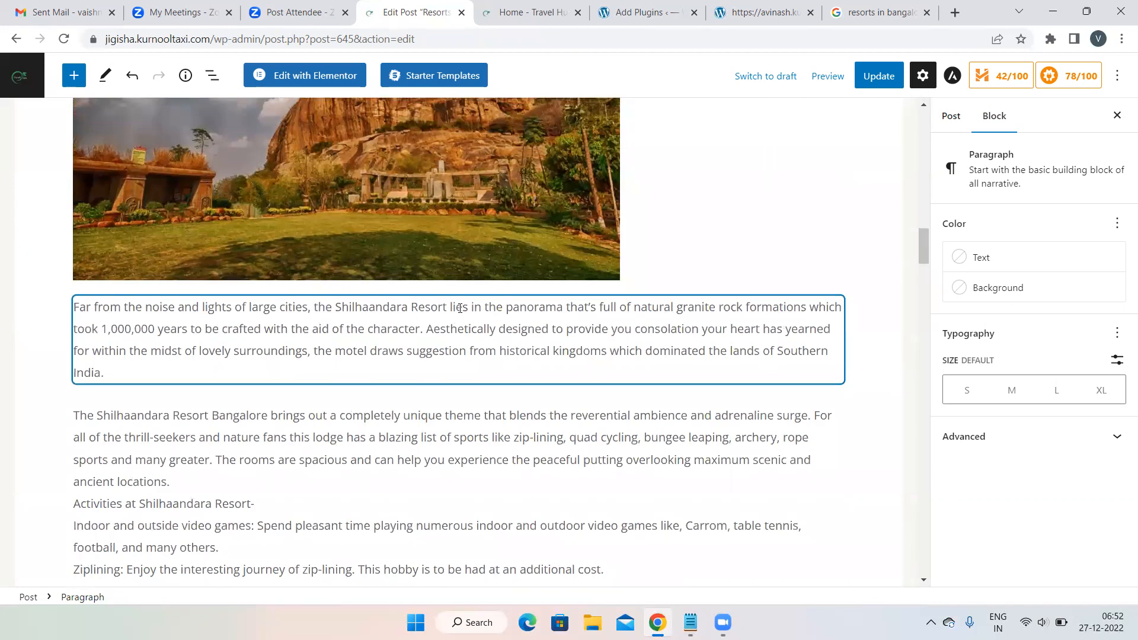
left_click_drag(447, 306, 341, 303)
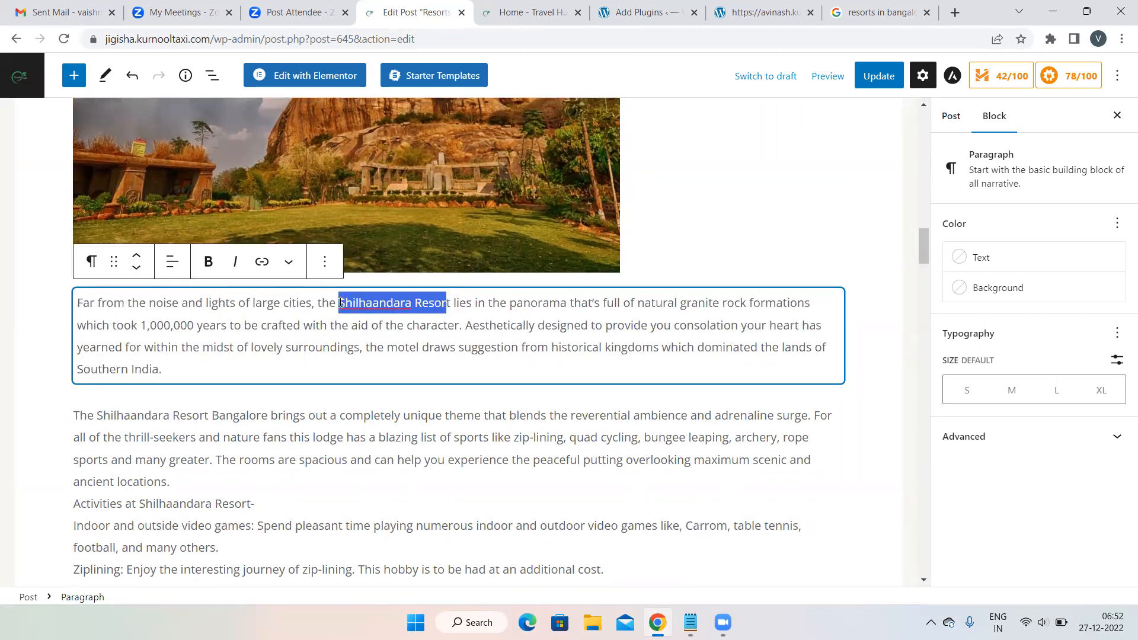
left_click(214, 266)
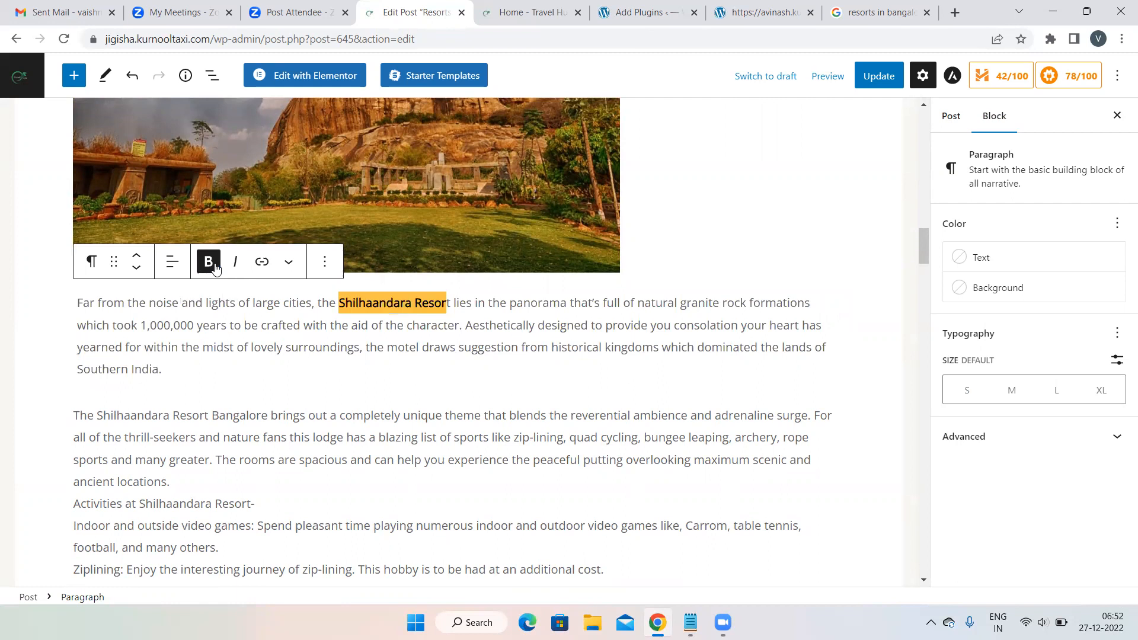
left_click(468, 312)
left_click_drag(449, 303, 339, 303)
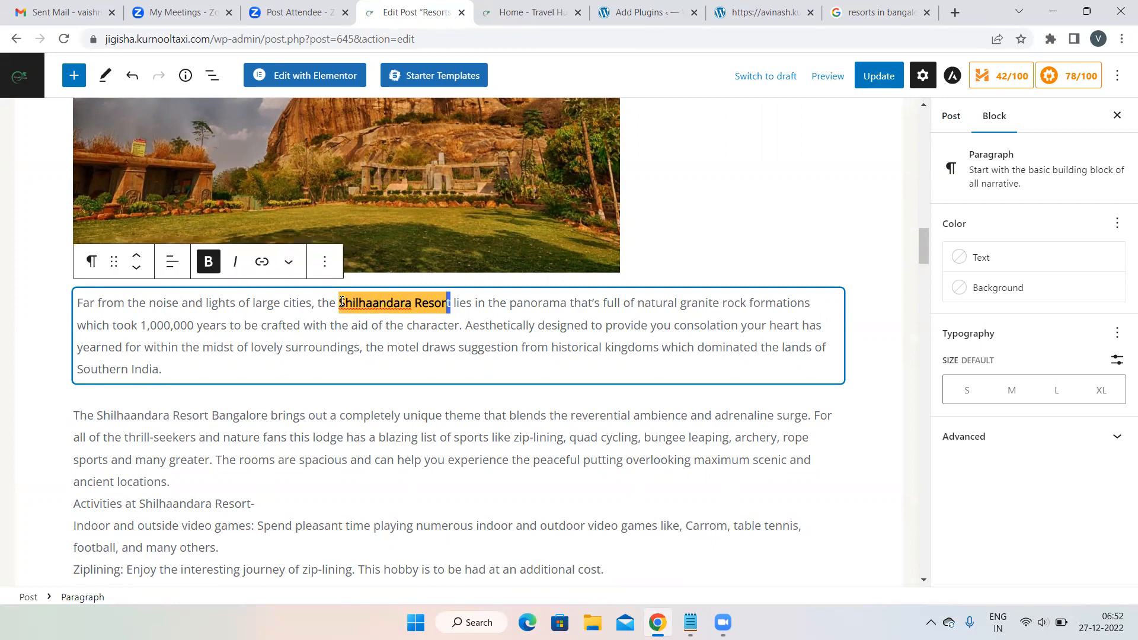
left_click(203, 267)
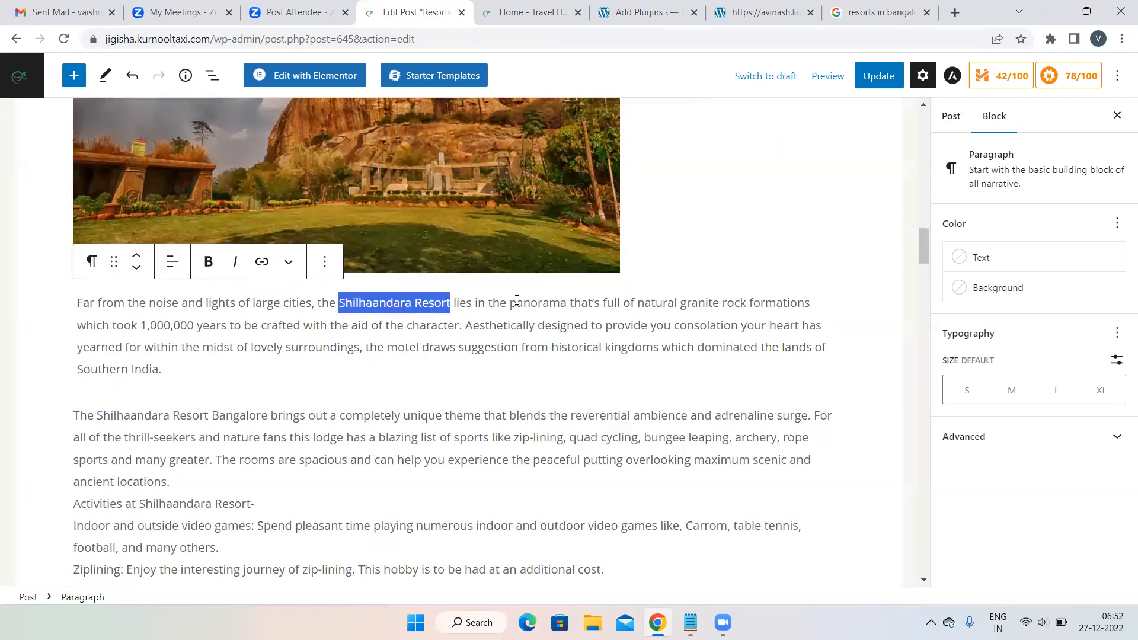
left_click(208, 261)
left_click(876, 261)
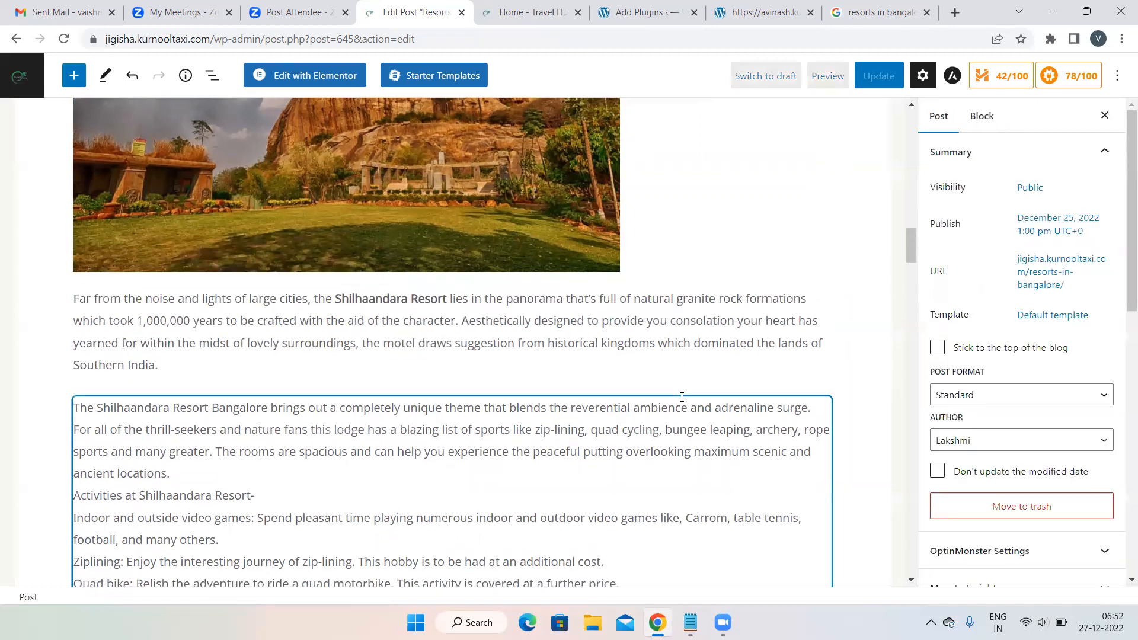
- Review the post's meta description and compare it with the Google search results for "resorts in bangalore"
scroll(682, 397, "down", 10)
scroll(682, 398, "down", 20)
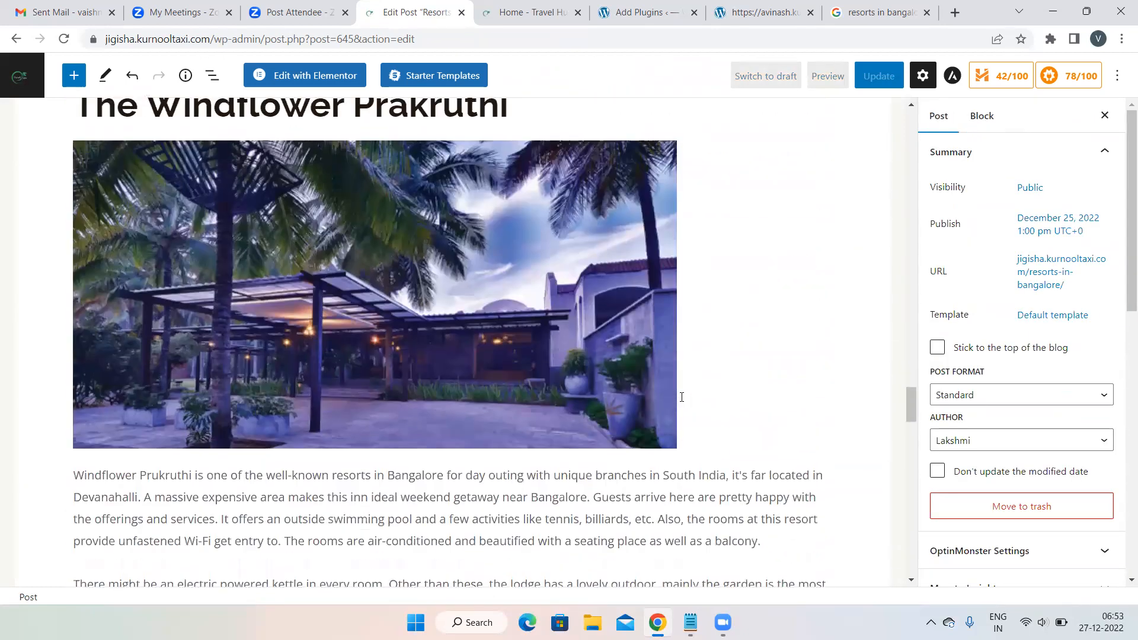
scroll(682, 398, "down", 12)
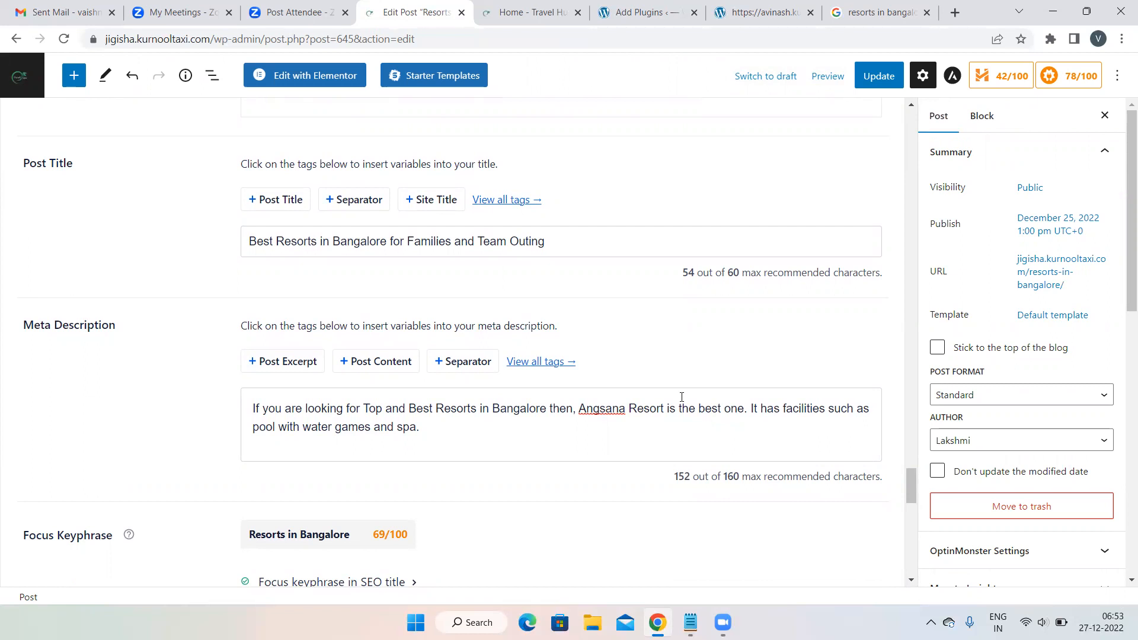
left_click(625, 408)
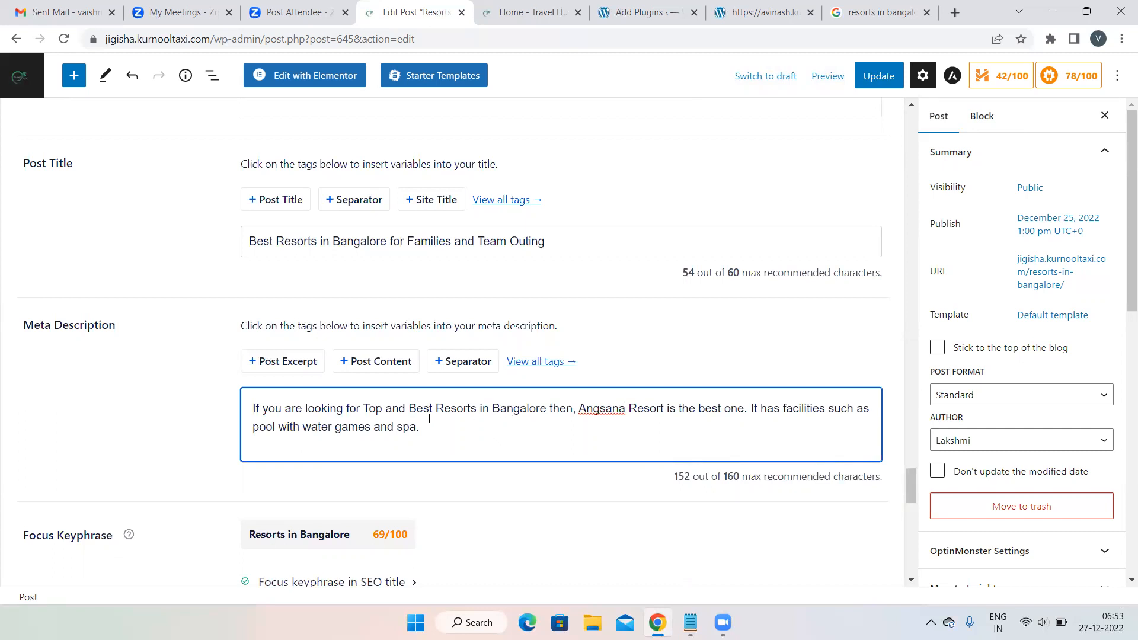
left_click(877, 12)
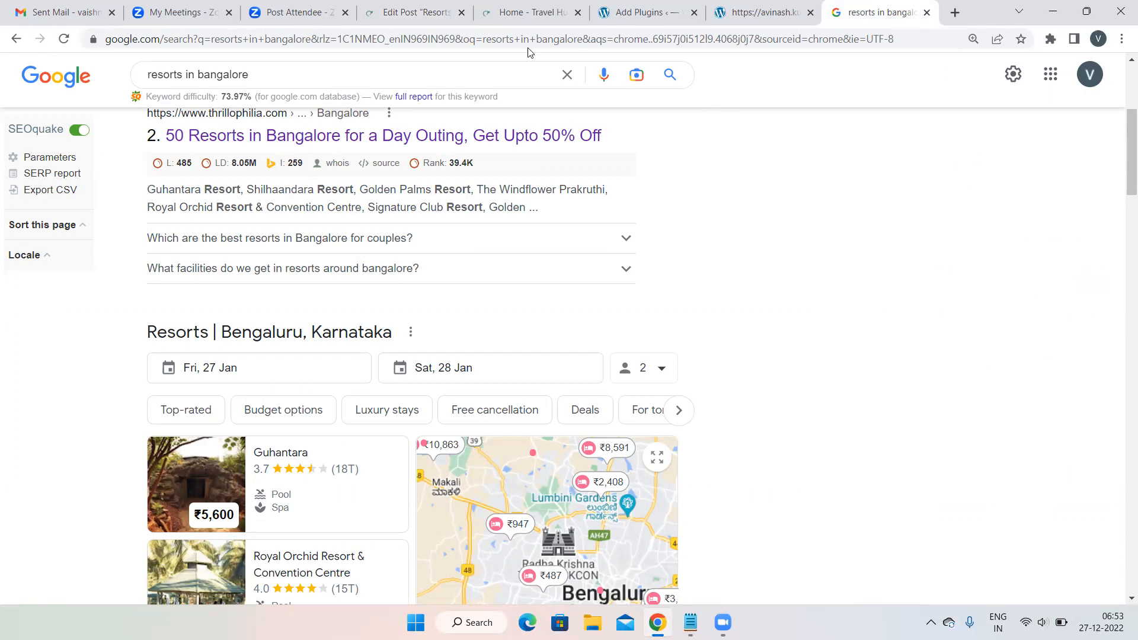
left_click(417, 8)
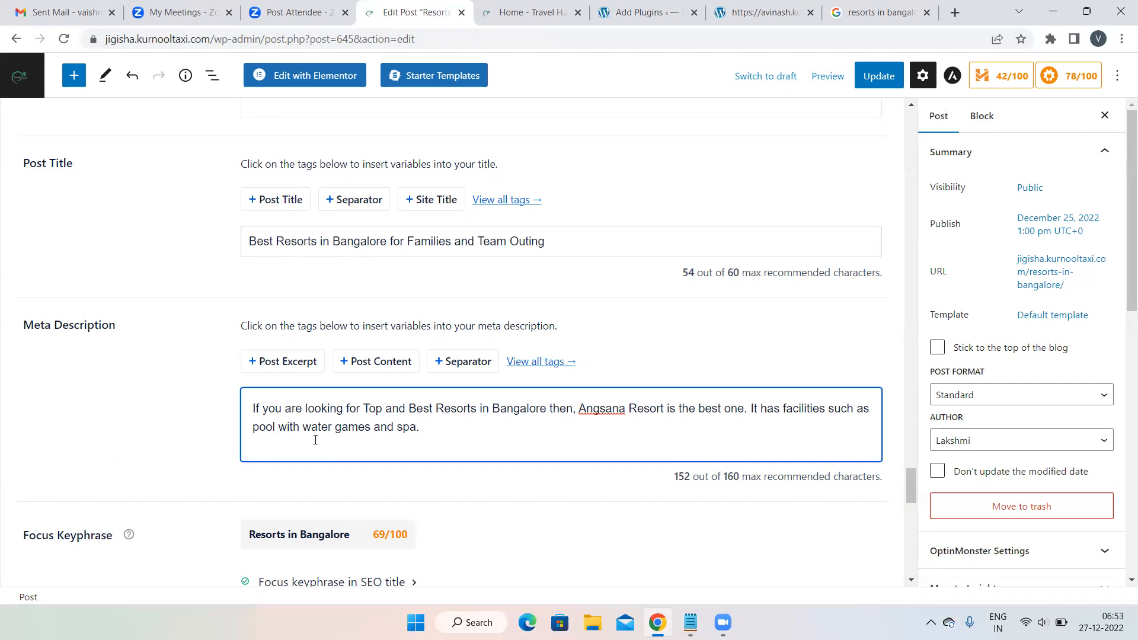
- Examine the focus keyphrase checks below the meta description and the mention of "Angsana Resort" in its text
scroll(662, 271, "up", 3)
scroll(663, 272, "up", 3)
scroll(662, 272, "down", 9)
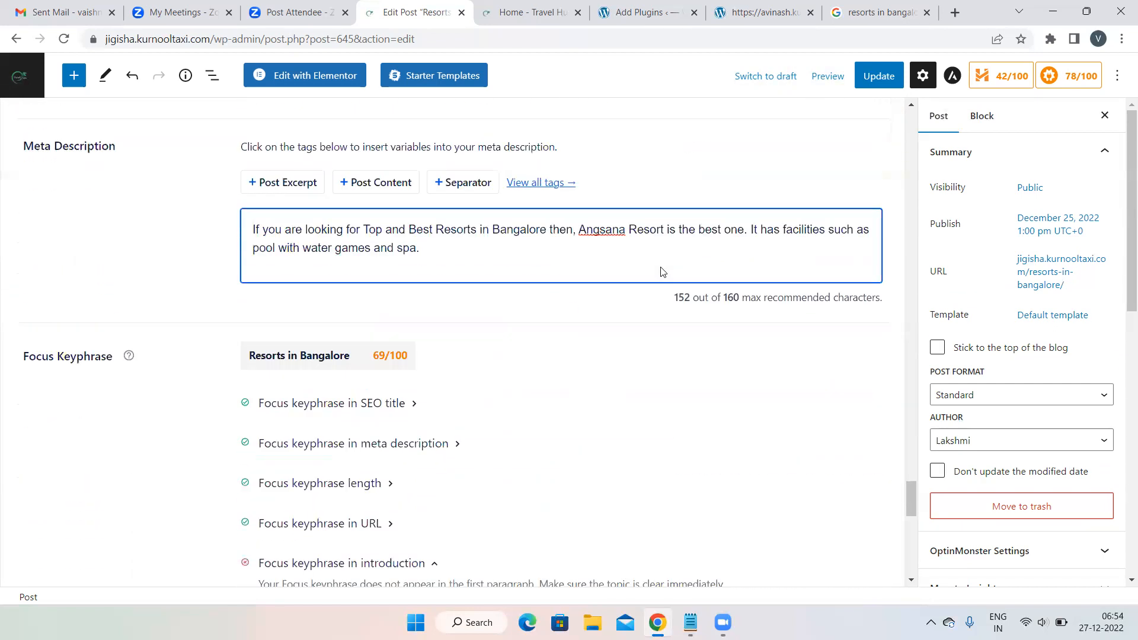
scroll(663, 271, "down", 1)
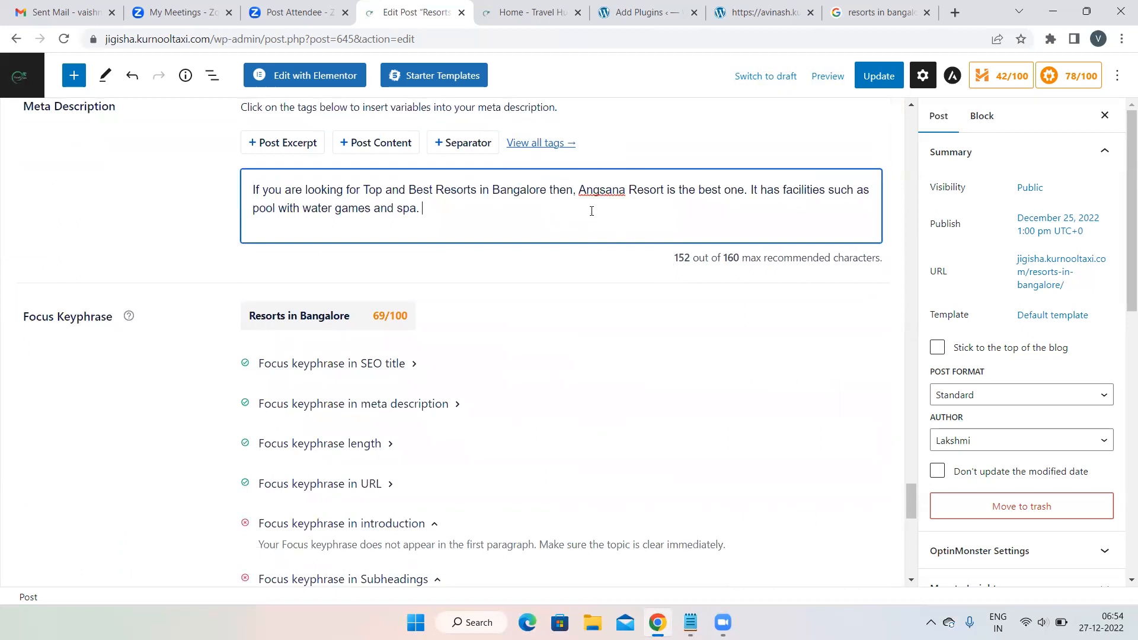
scroll(591, 211, "up", 3)
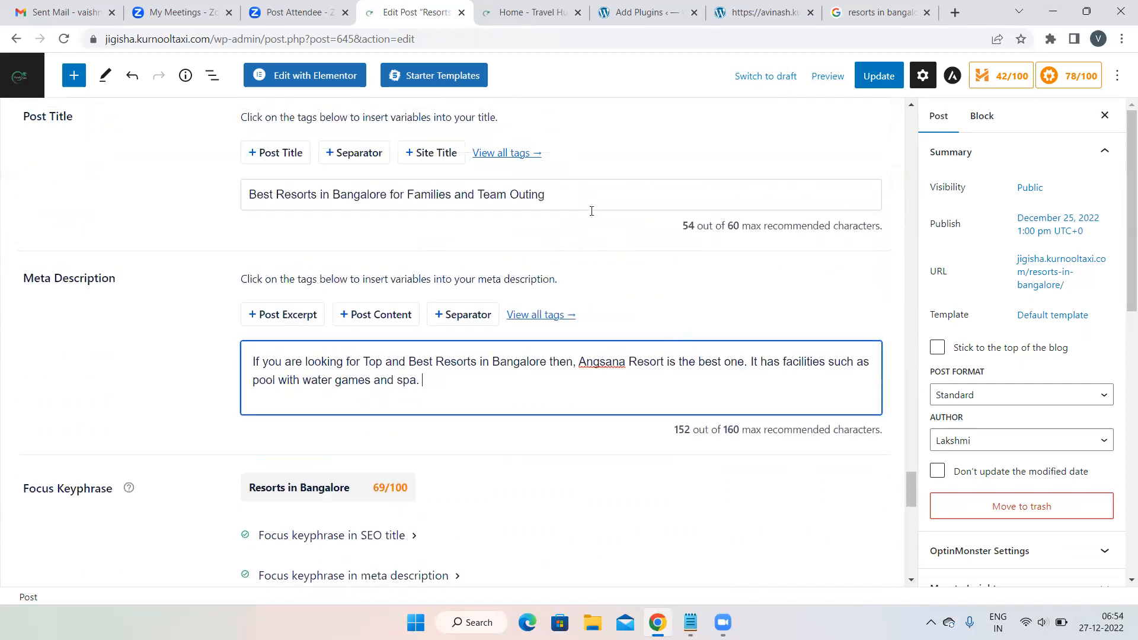
left_click_drag(577, 361, 663, 361)
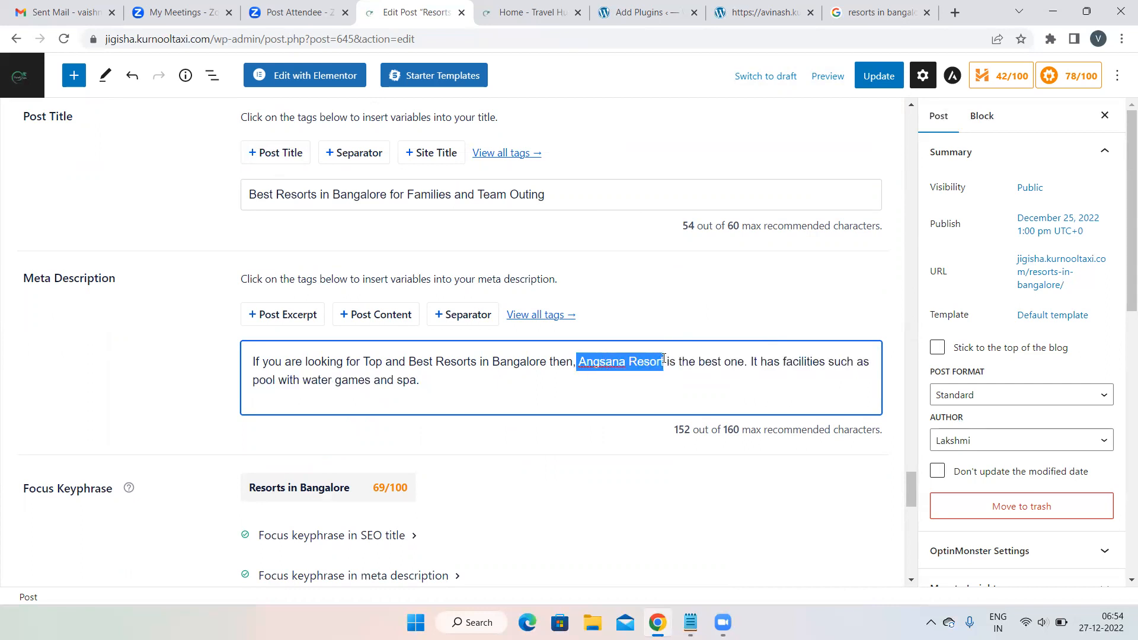
left_click(455, 373)
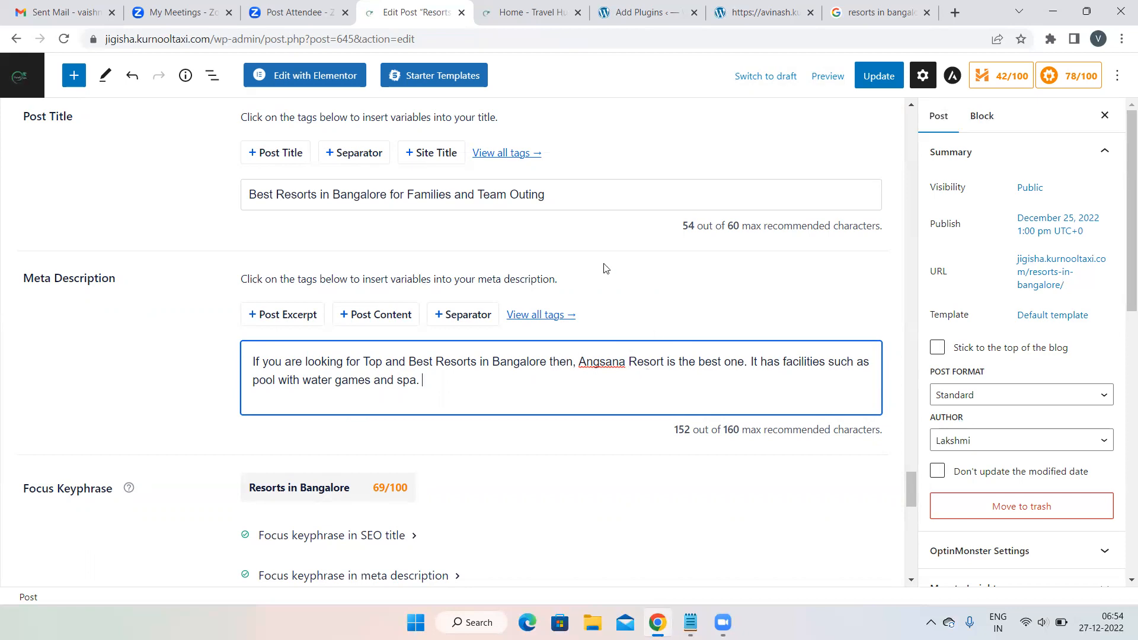
- Make "Golden Palms" bold in the second paragraph of the Golden Palms section
scroll(604, 268, "up", 15)
scroll(605, 268, "up", 20)
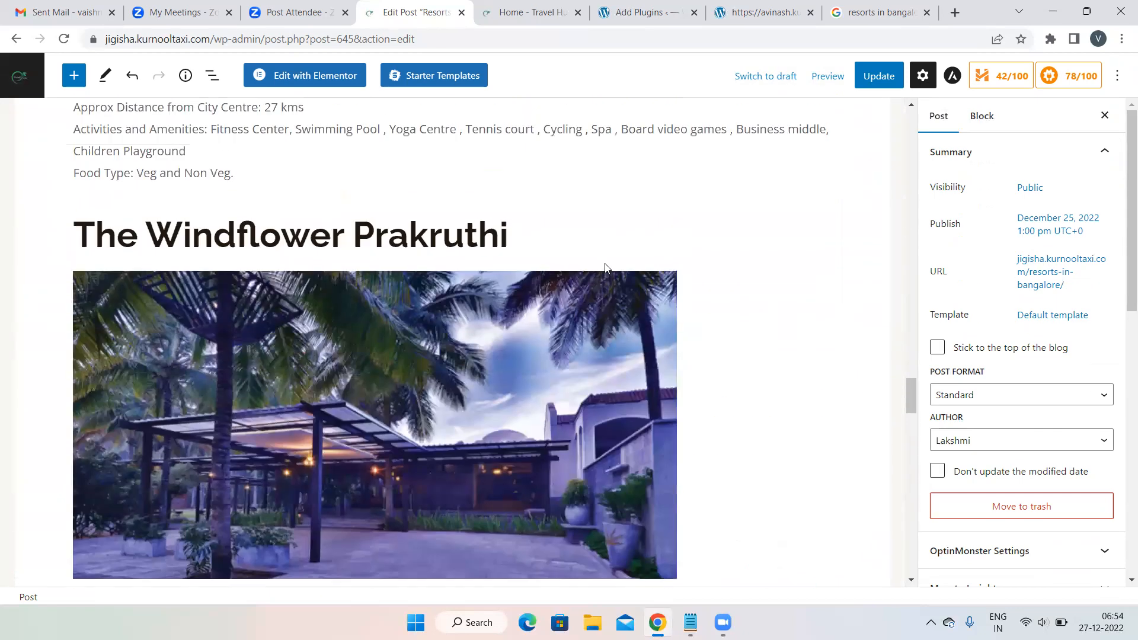
scroll(605, 267, "up", 6)
scroll(604, 264, "down", 5)
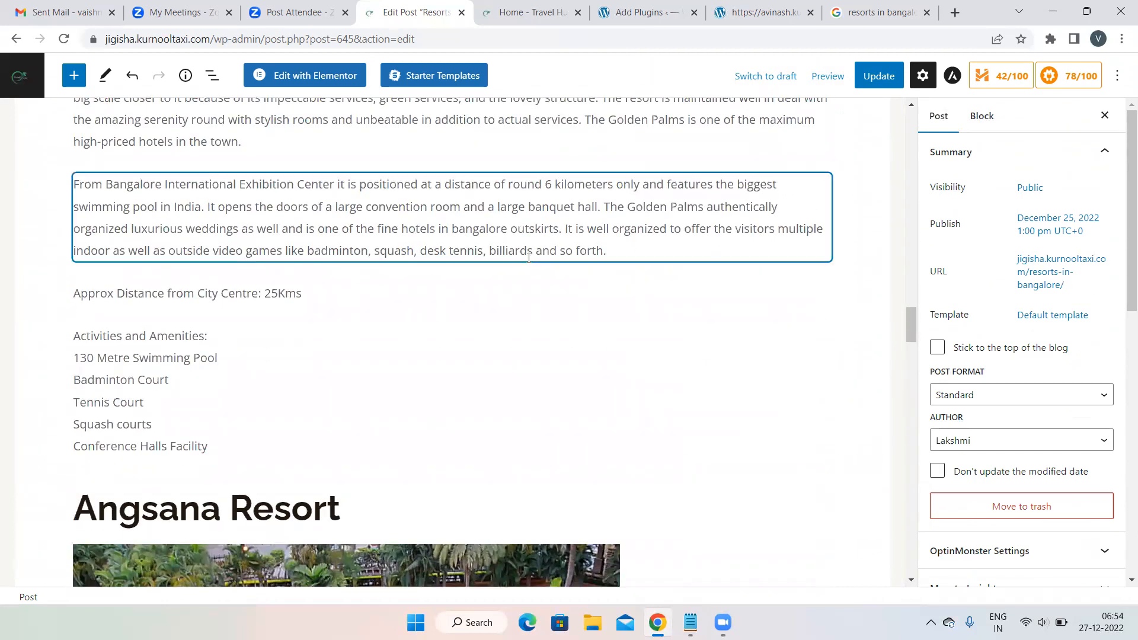
scroll(528, 255, "up", 2)
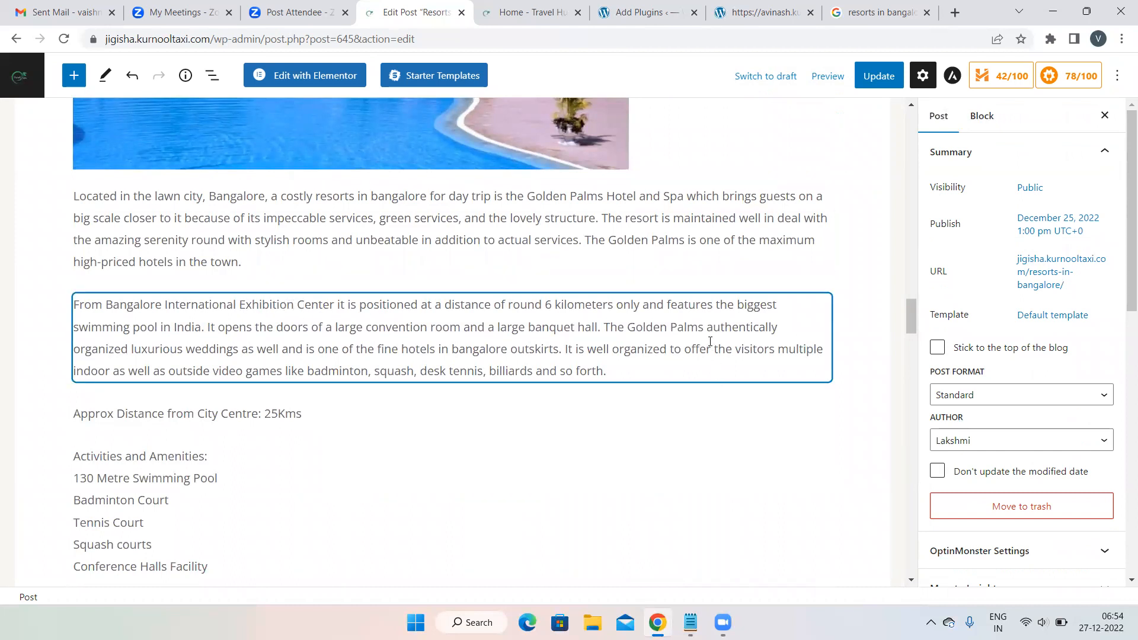
left_click_drag(704, 331, 625, 330)
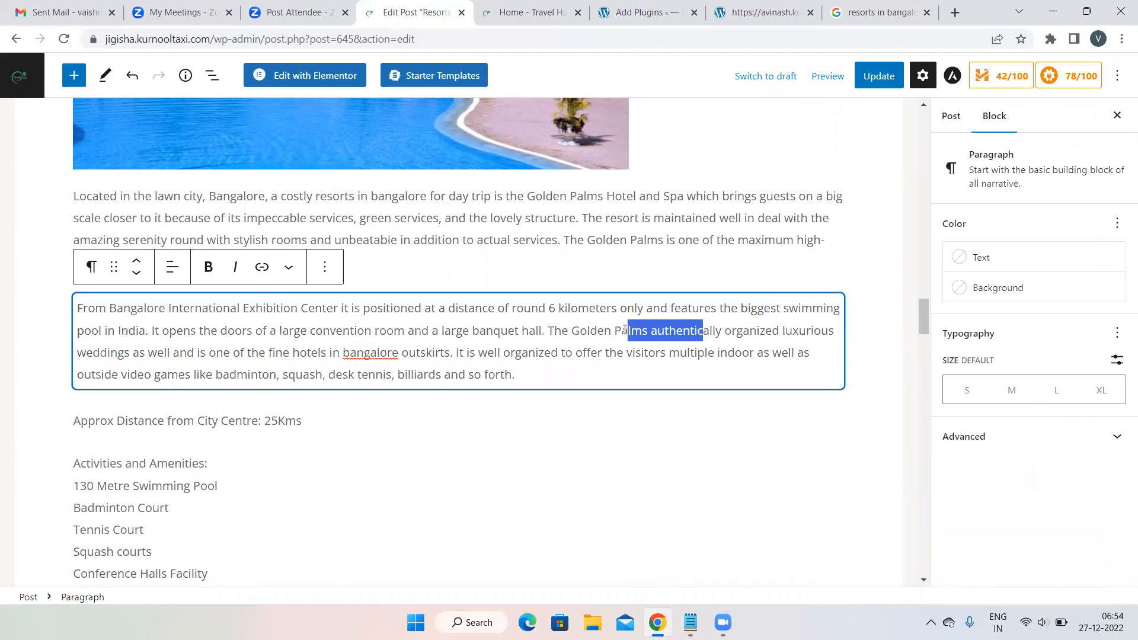
left_click(632, 331)
left_click_drag(572, 331, 650, 330)
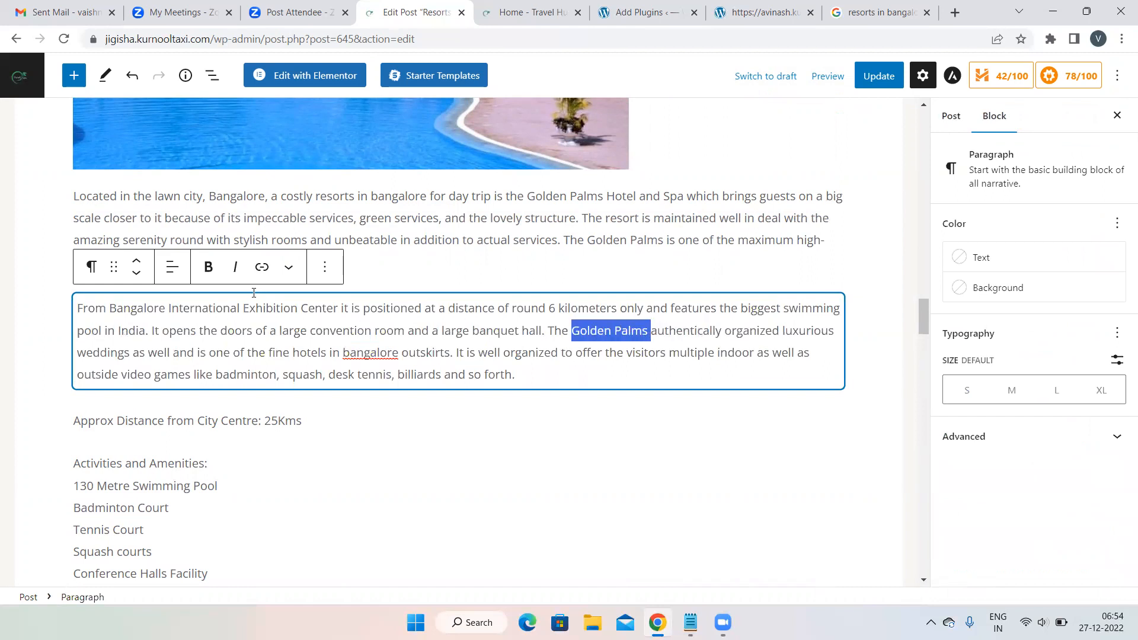
left_click(208, 269)
- Make "Mother Earth" bold in the first paragraph of the Angsana Resort section
scroll(449, 402, "down", 9)
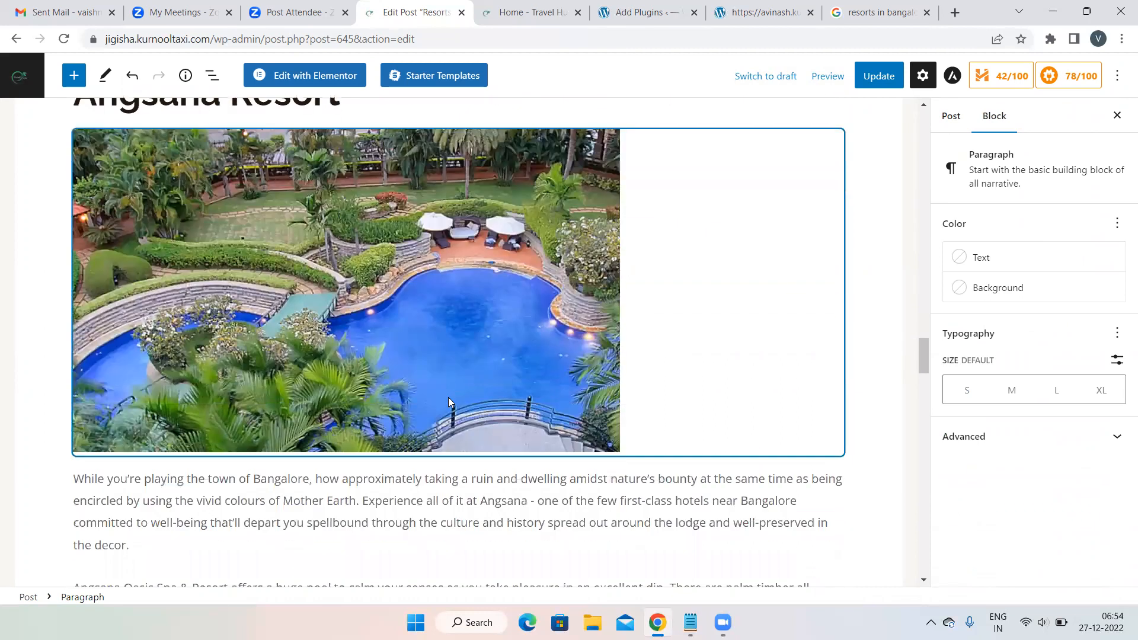
scroll(449, 402, "down", 5)
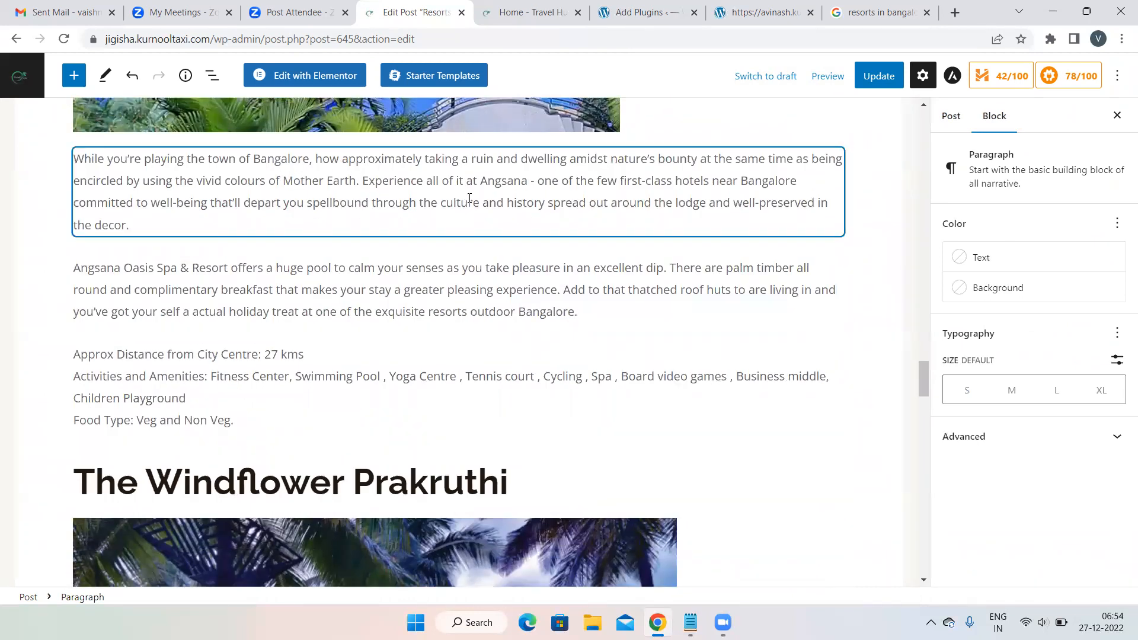
left_click_drag(350, 179, 314, 177)
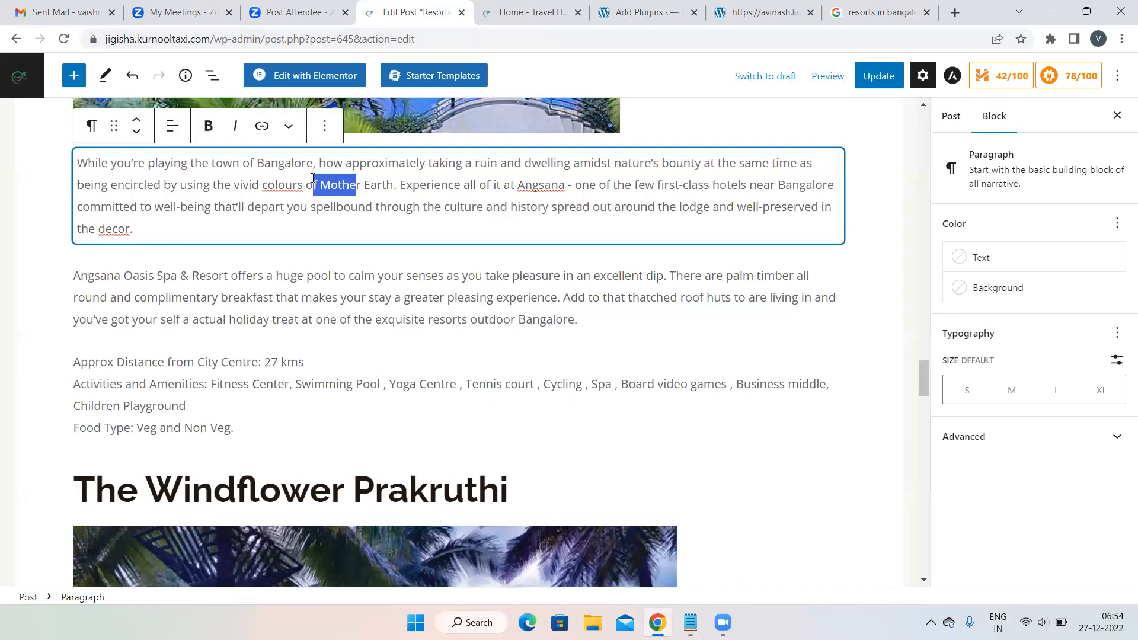
left_click(280, 182)
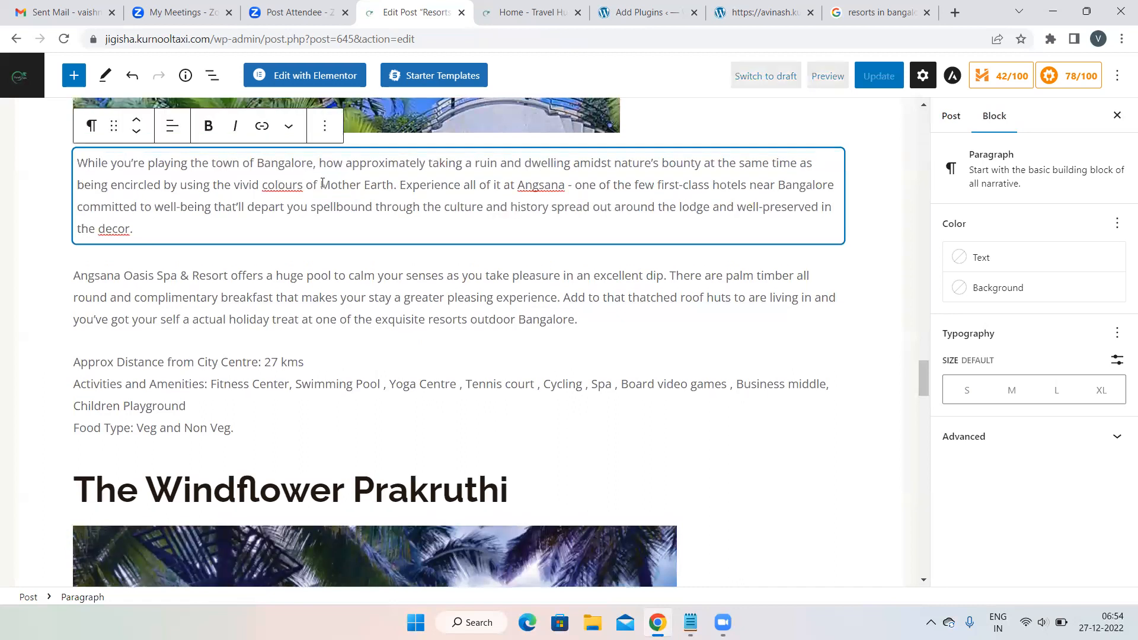
left_click_drag(322, 185, 394, 185)
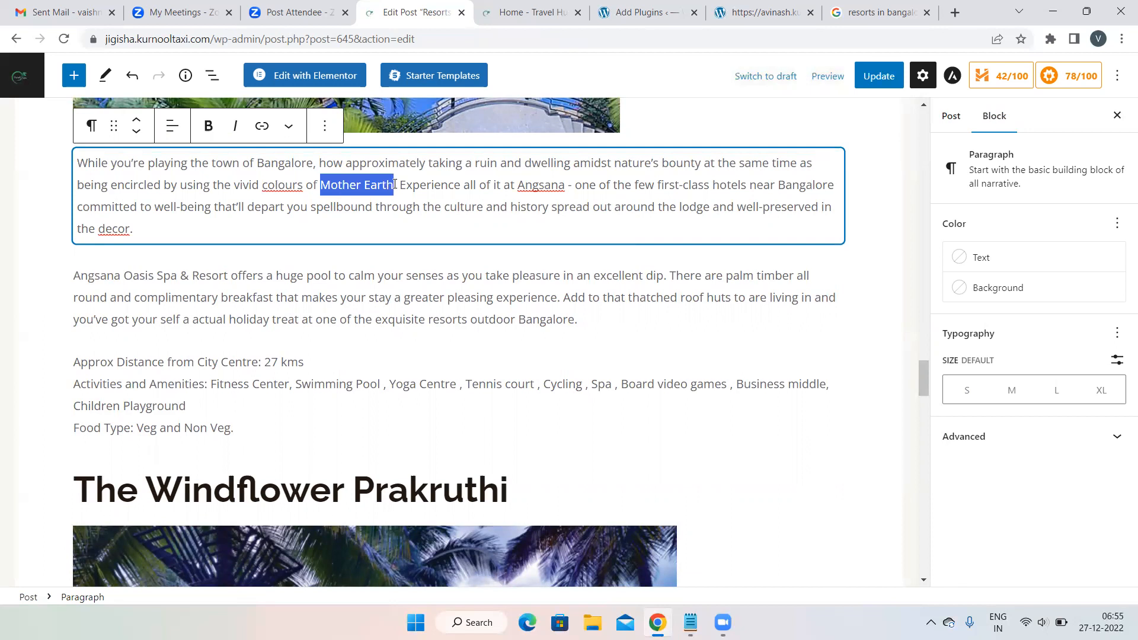
left_click(208, 125)
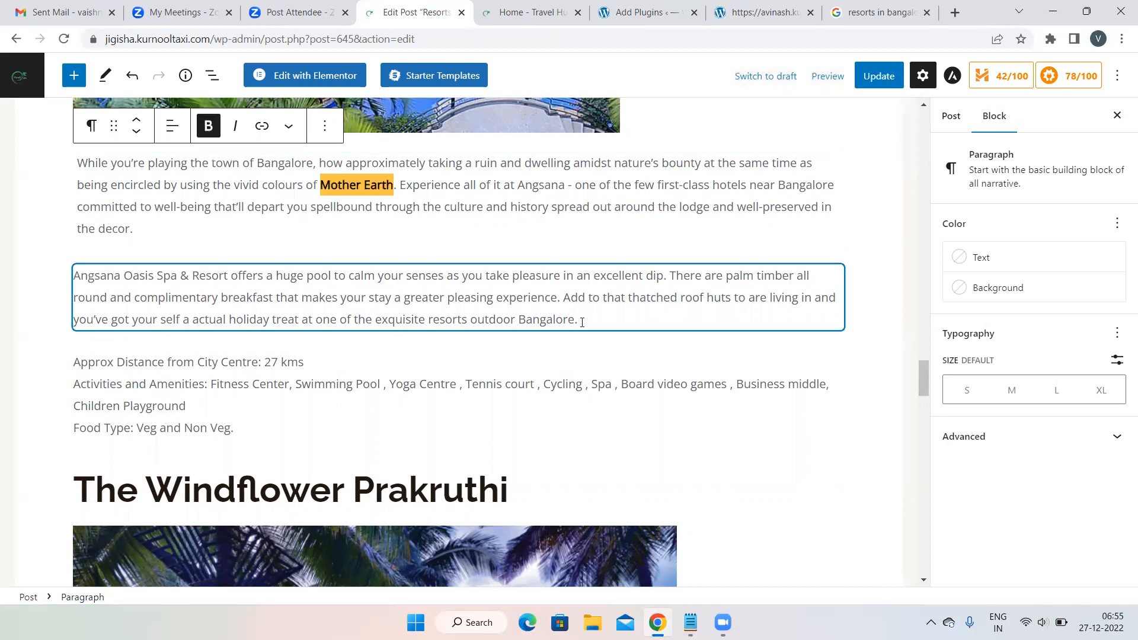
- Make the place name "Devanahalli" bold in the first paragraph of The Windflower Prakruthi section
scroll(582, 322, "down", 5)
scroll(582, 322, "down", 7)
scroll(582, 322, "up", 3)
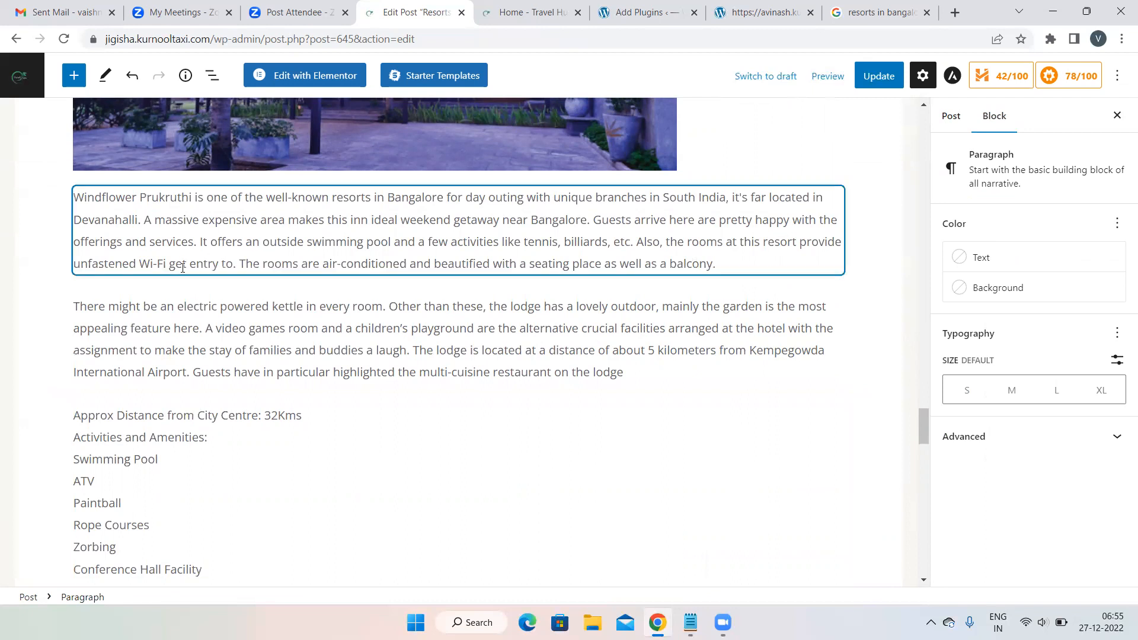
left_click_drag(139, 220, 80, 221)
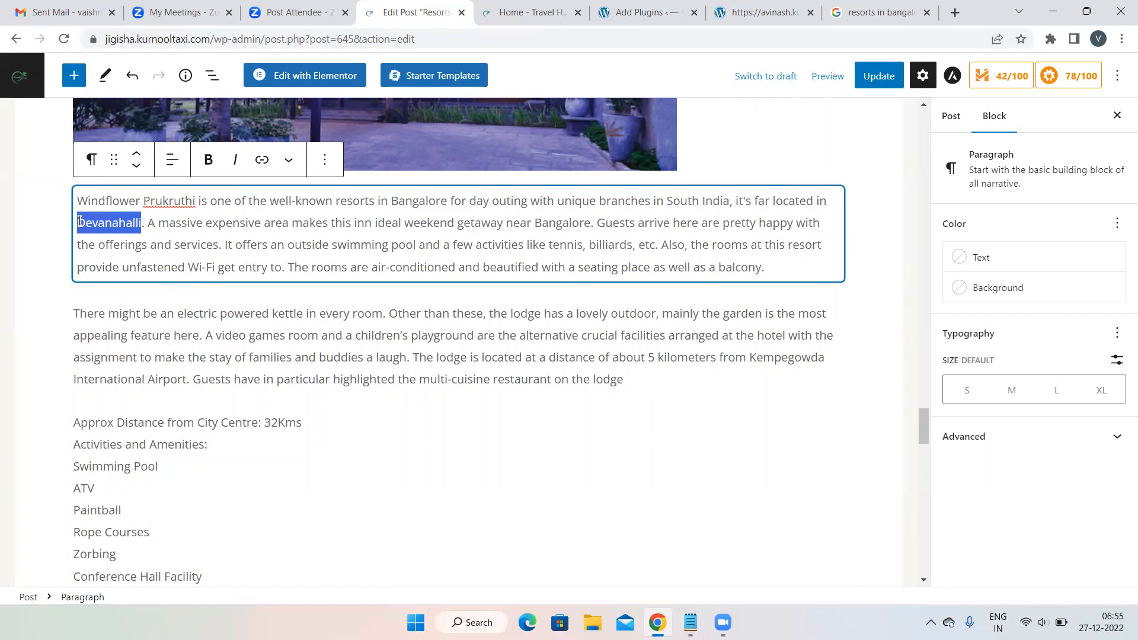
left_click(208, 160)
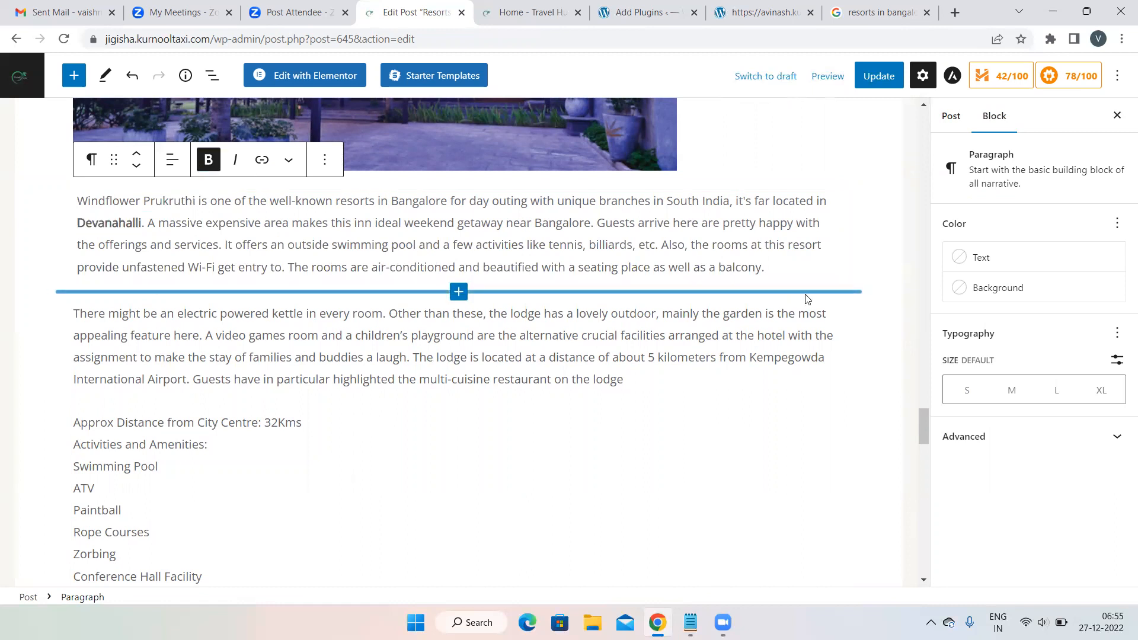
- Italicize "Kempegowda International Airport" in the second paragraph of The Windflower Prakruthi section, then deselect the block
left_click(803, 298)
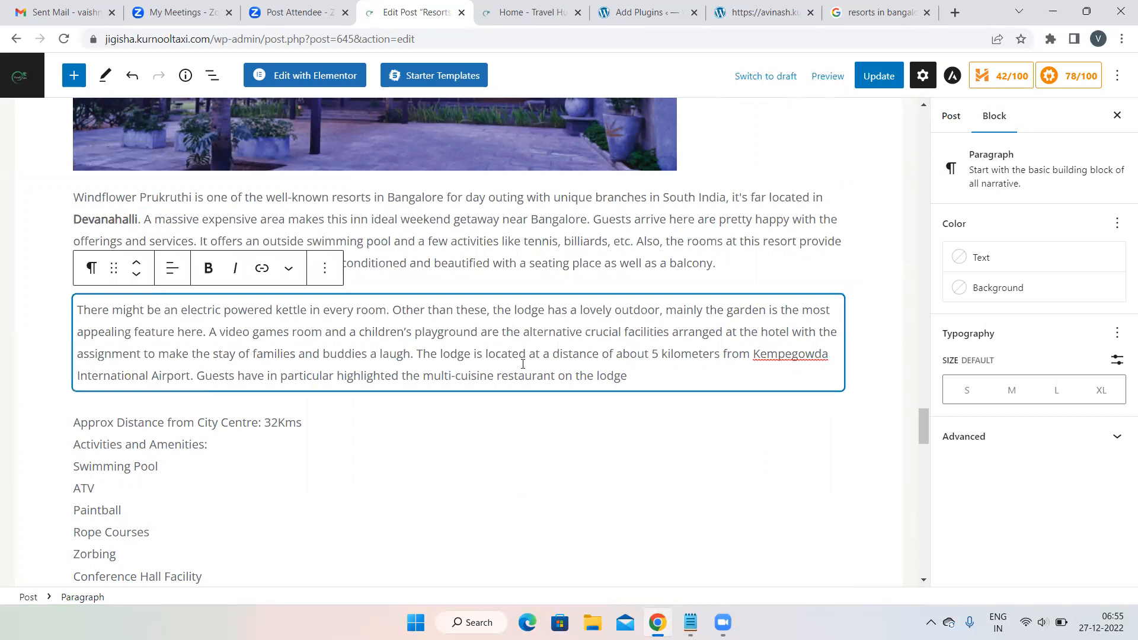
left_click_drag(752, 354, 191, 379)
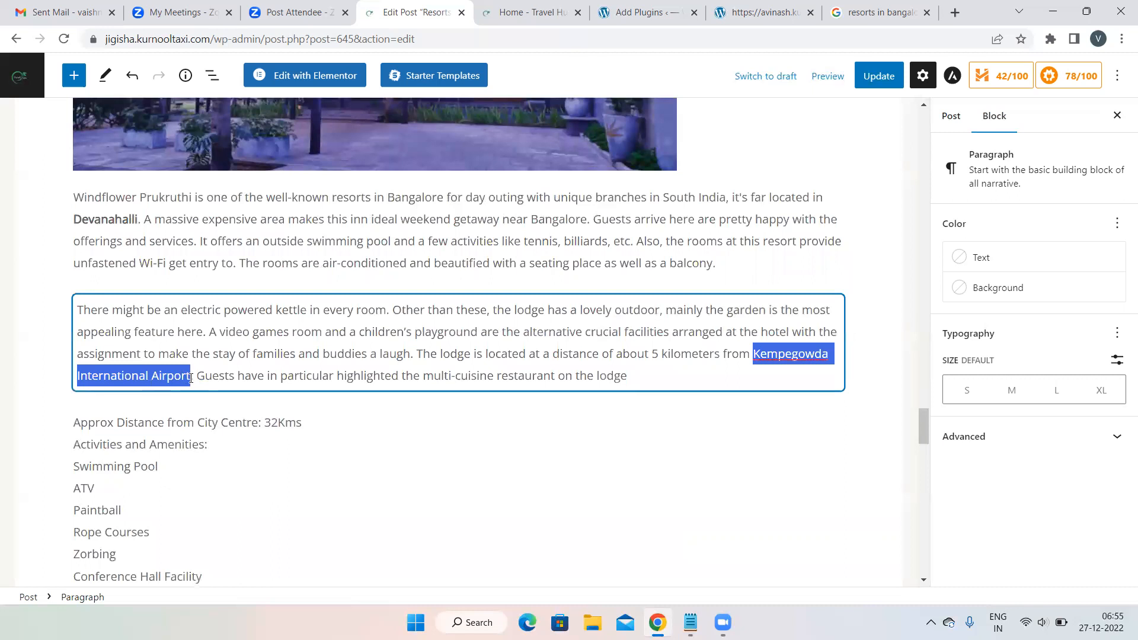
left_click(235, 268)
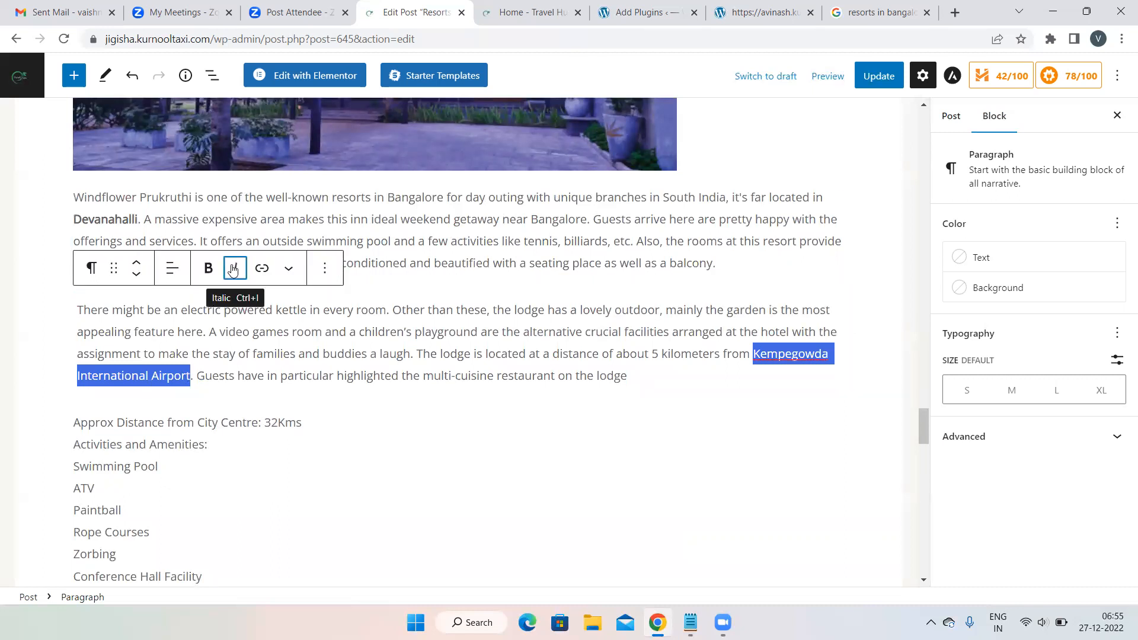
left_click(849, 218)
- Italicize the word "dwelling" in the first paragraph of the Angsana Resort section, then deselect the block
scroll(851, 217, "up", 8)
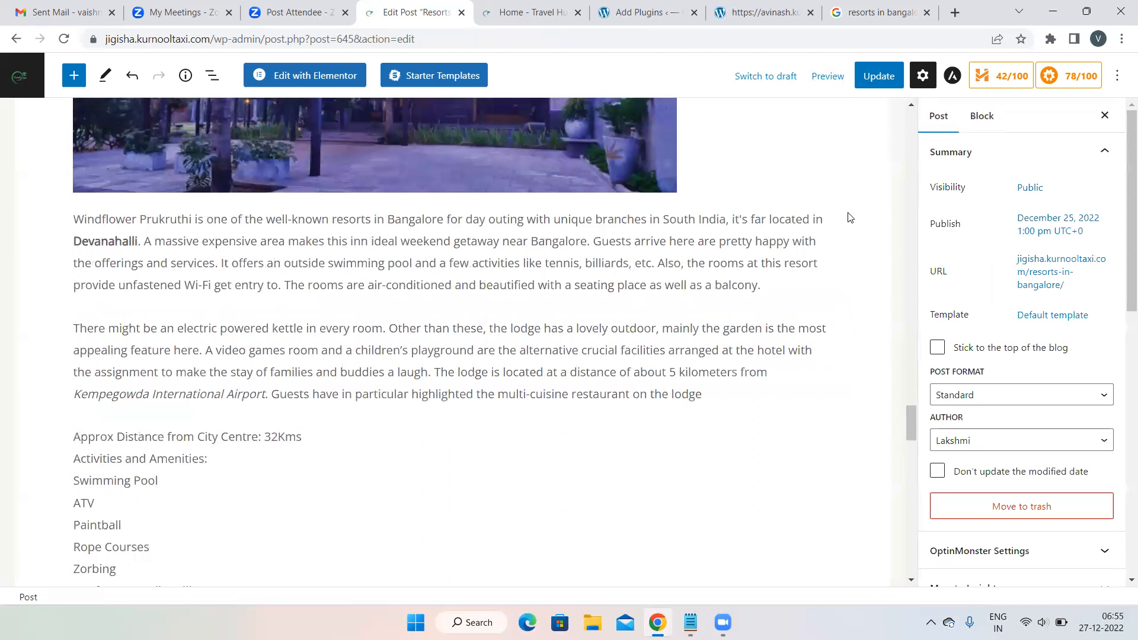
scroll(849, 217, "up", 5)
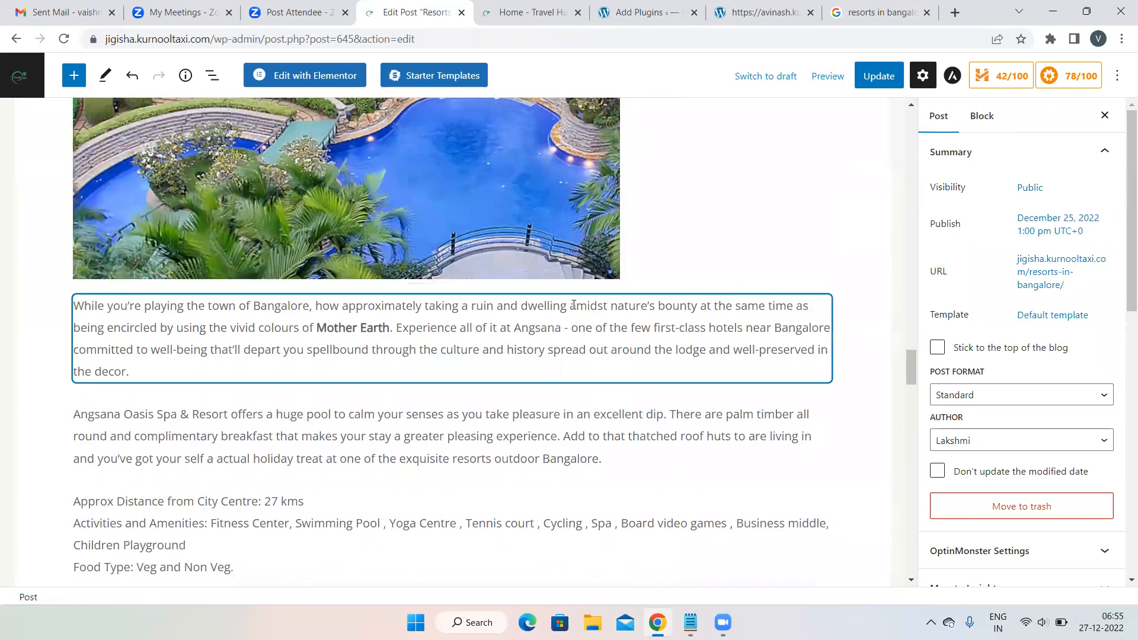
left_click_drag(571, 305, 527, 304)
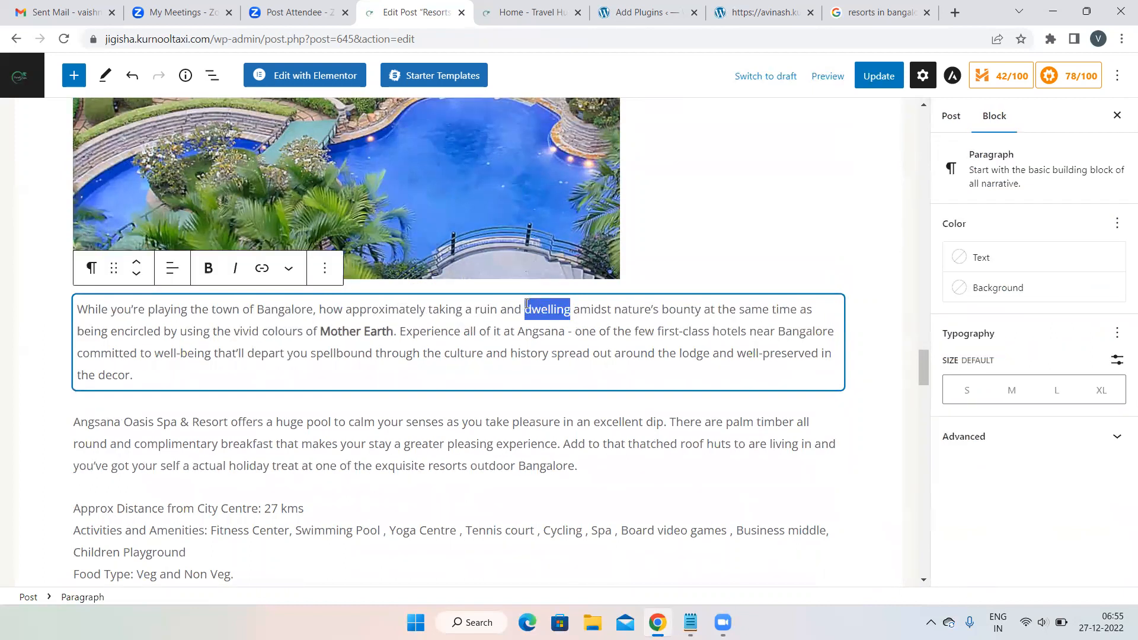
left_click(235, 268)
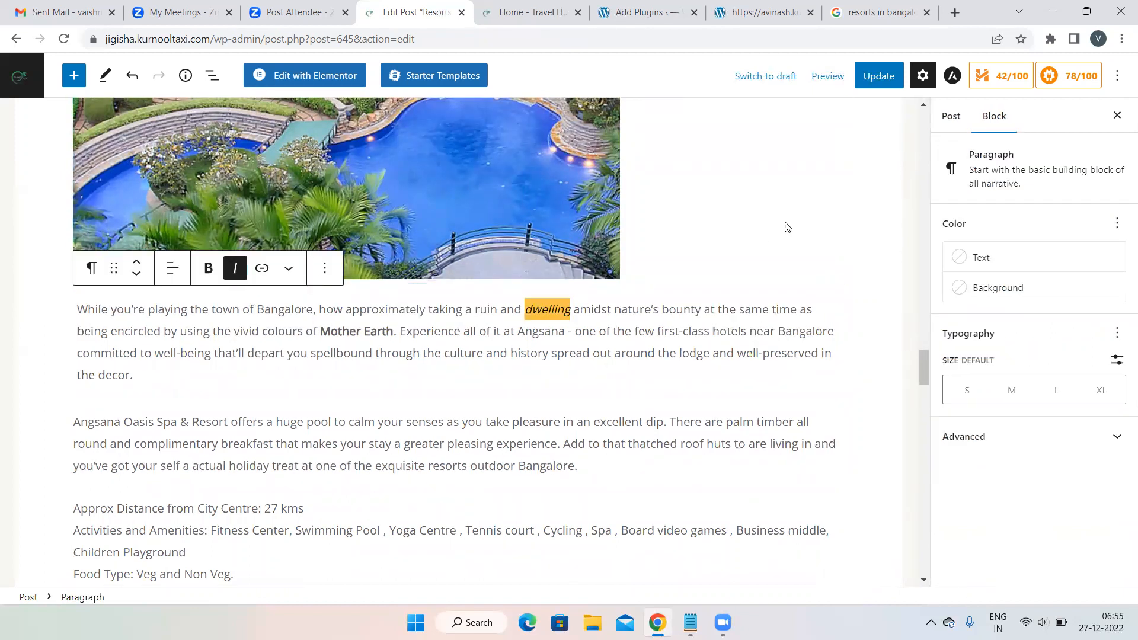
left_click(863, 221)
- Italicize the word "weddings" in the second paragraph of the Golden Palms section, then deselect the block
scroll(864, 221, "up", 10)
scroll(865, 221, "up", 2)
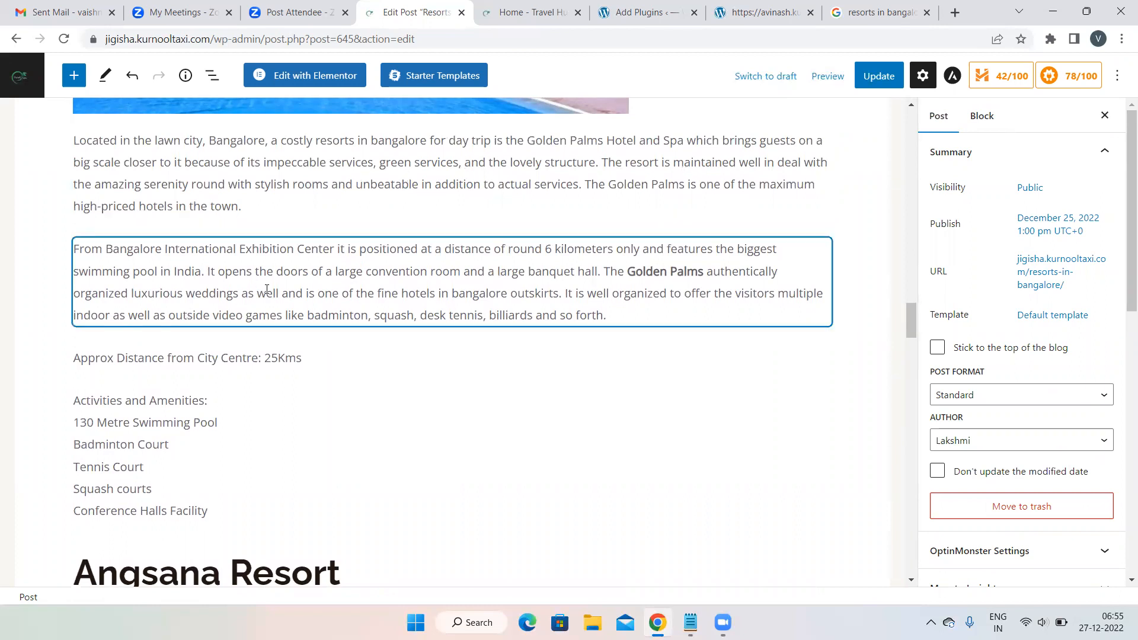
left_click_drag(202, 290, 190, 290)
left_click(297, 328)
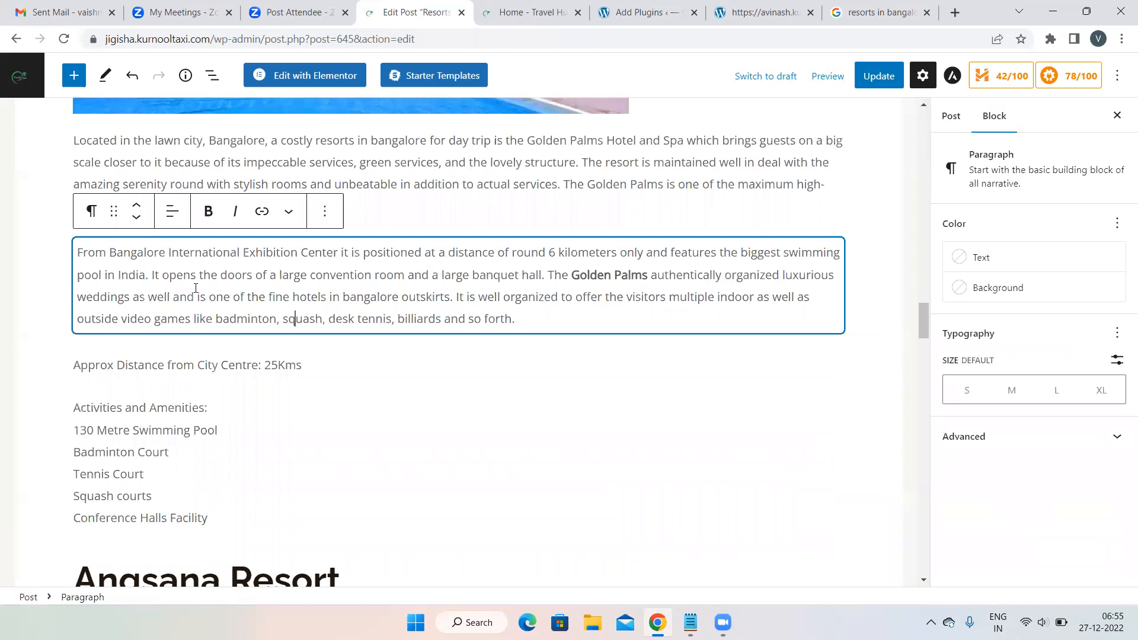
left_click_drag(130, 297, 76, 297)
left_click(235, 211)
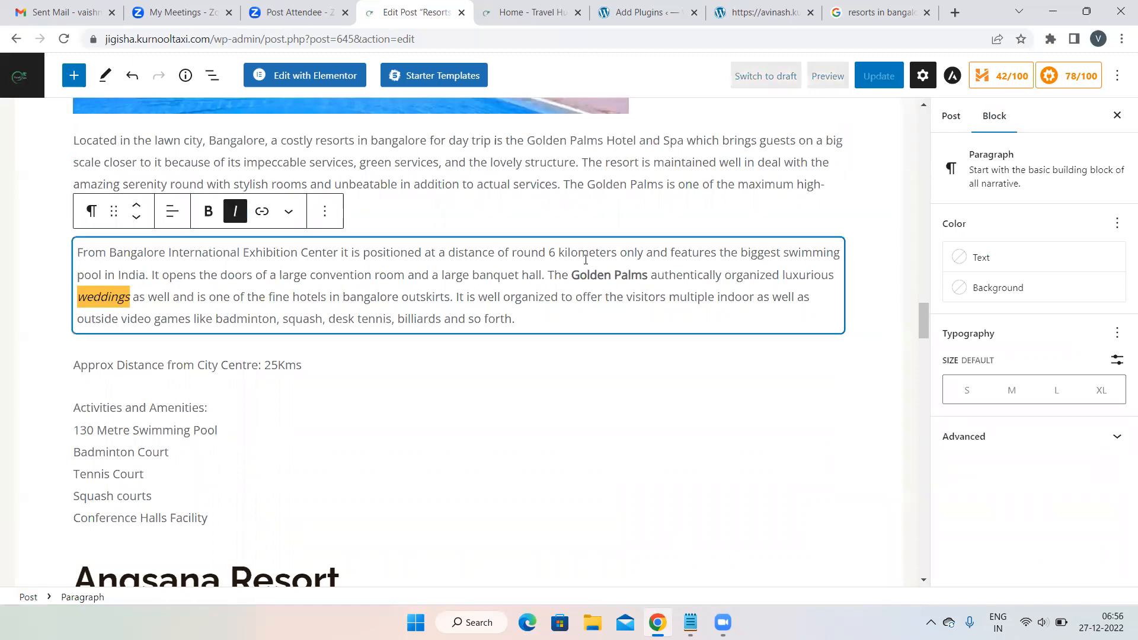
left_click(582, 232)
scroll(584, 228, "up", 17)
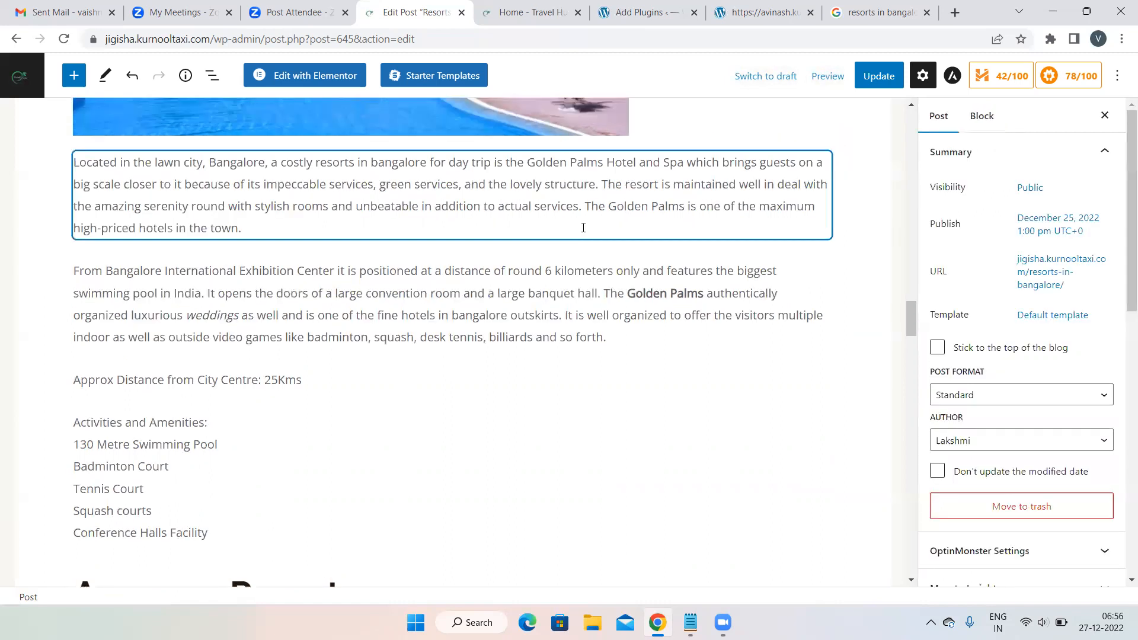
- Italicize the word "zip-lining" in the second paragraph of the Shilhaandara Resort section
scroll(583, 228, "up", 1)
scroll(583, 228, "down", 1)
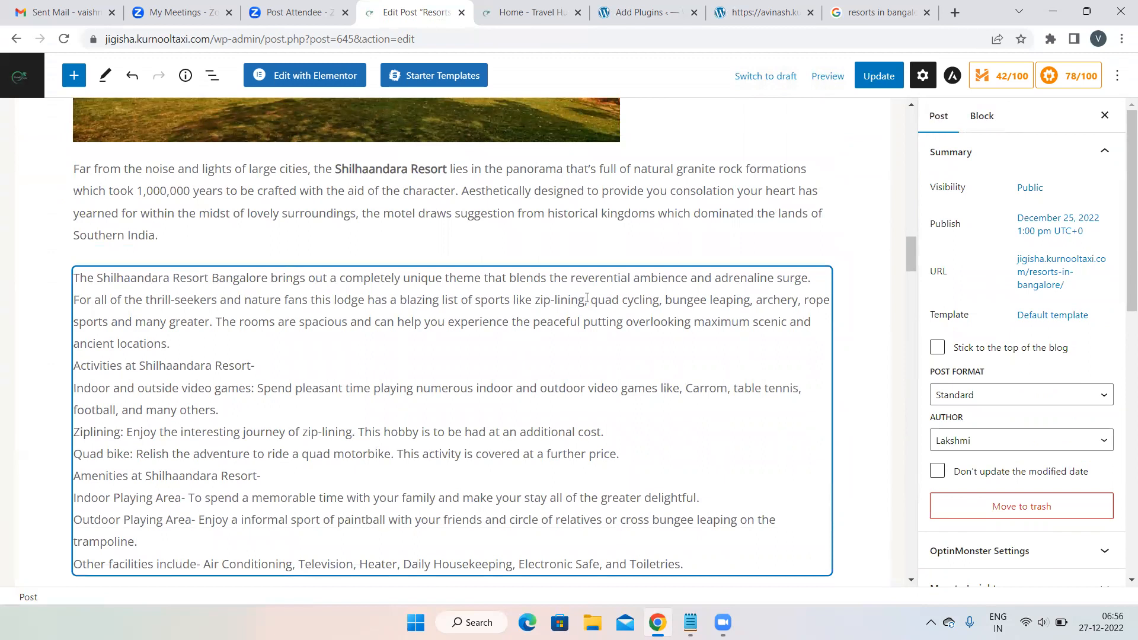
left_click_drag(584, 298, 519, 304)
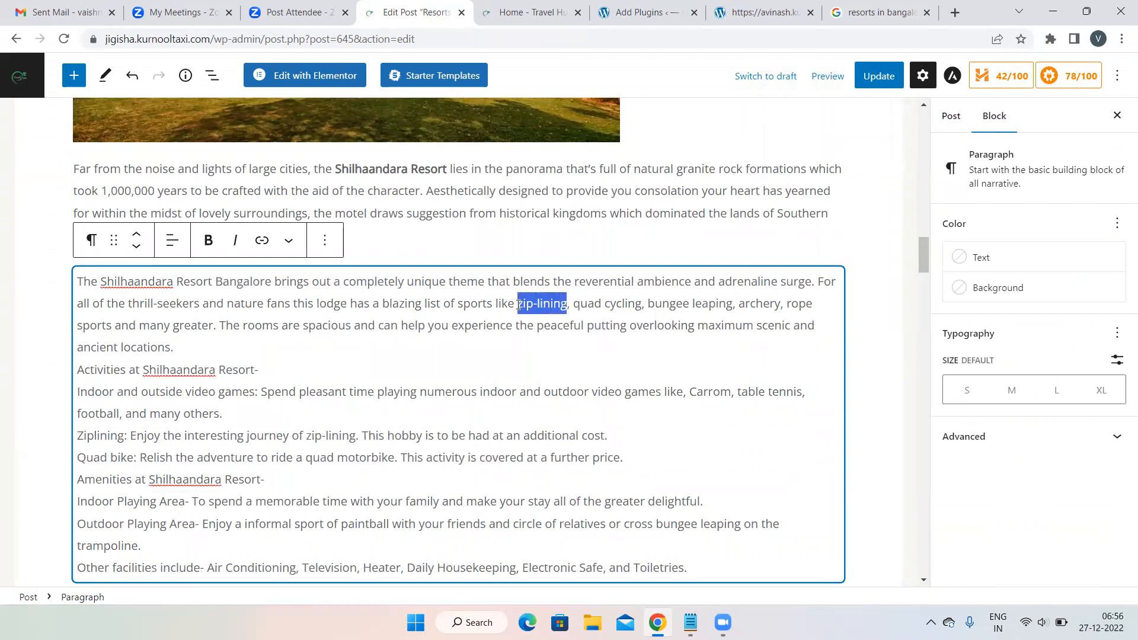
left_click(234, 240)
left_click(398, 313)
- Italicize the word "Rangamandapa" in the second paragraph of the Guhantara Resort section
scroll(398, 313, "up", 10)
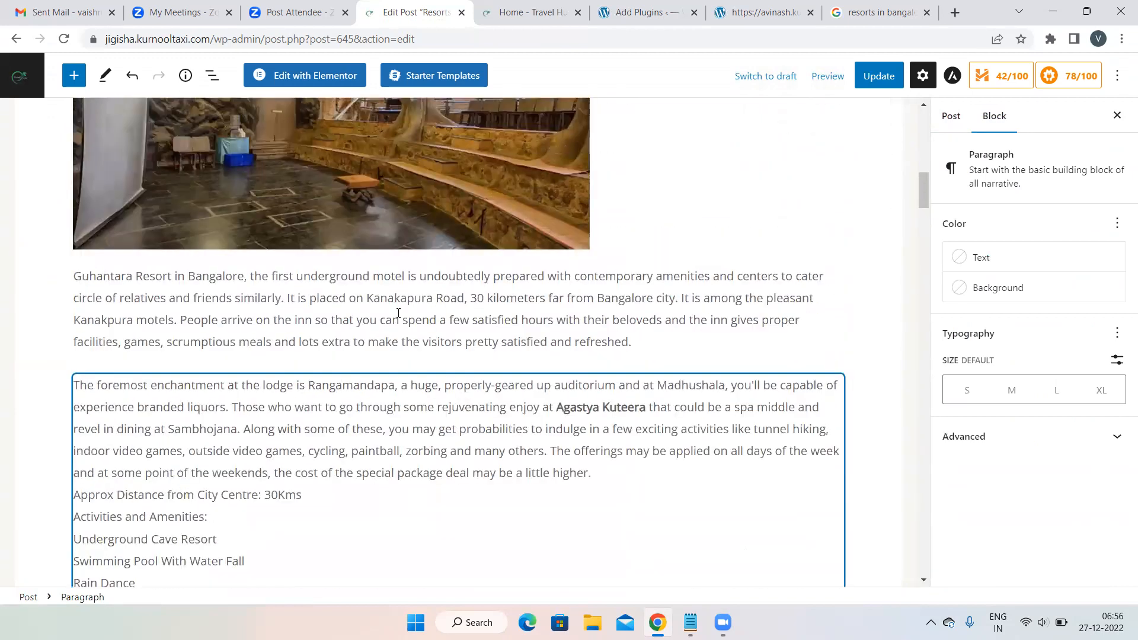
scroll(398, 314, "up", 3)
scroll(398, 316, "down", 4)
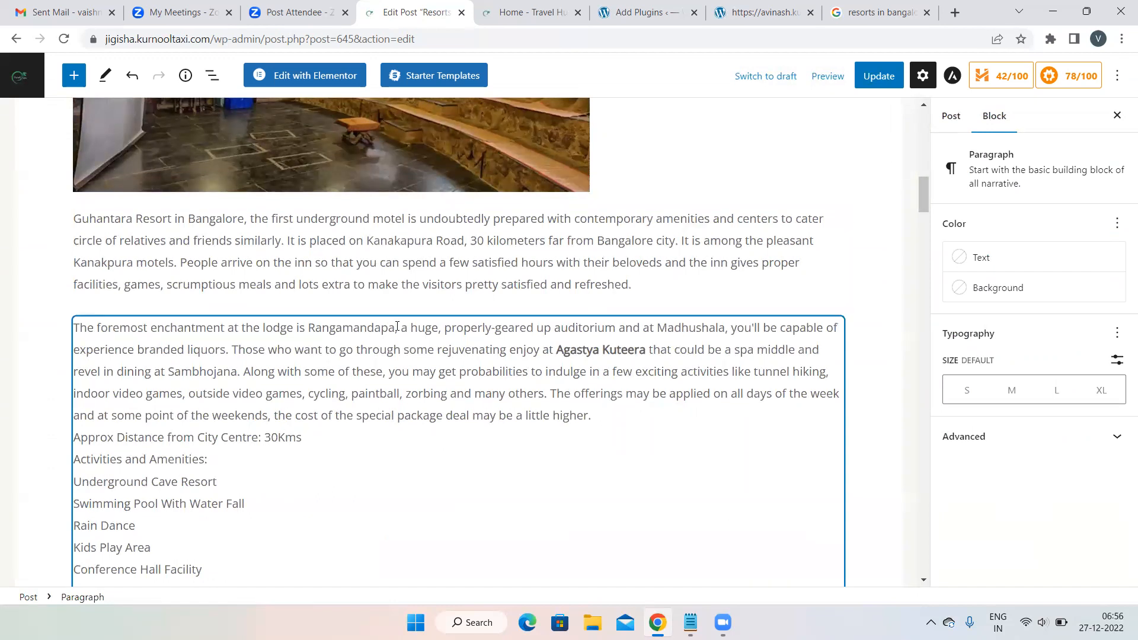
left_click_drag(322, 327, 389, 327)
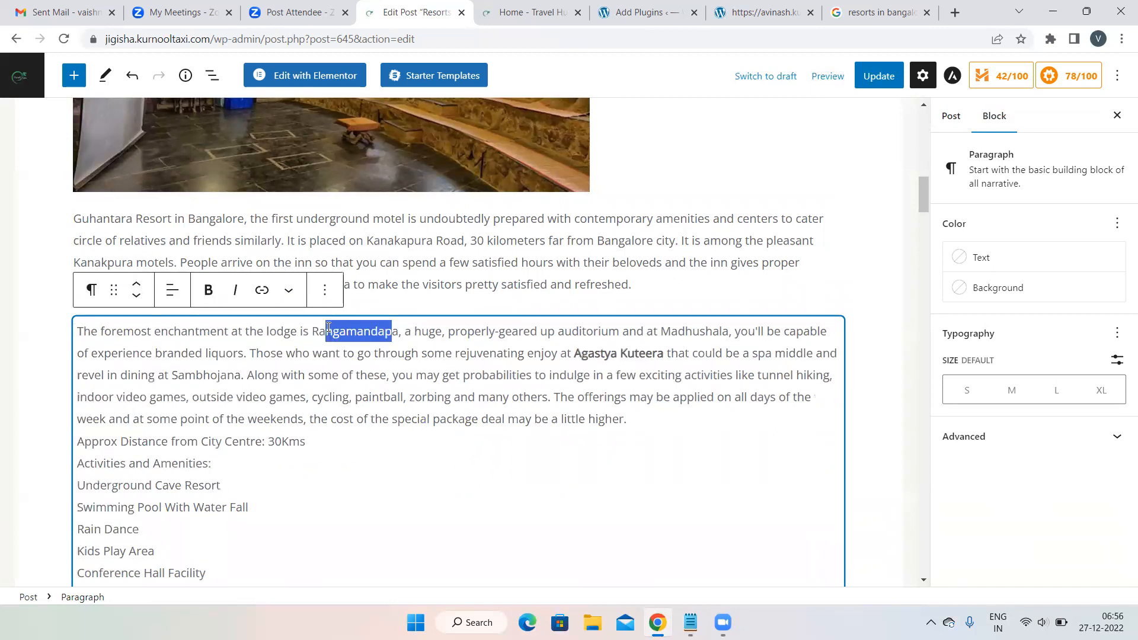
mouse_move(400, 330)
left_mouse_down()
mouse_move(312, 329)
mouse_move(387, 326)
left_mouse_up()
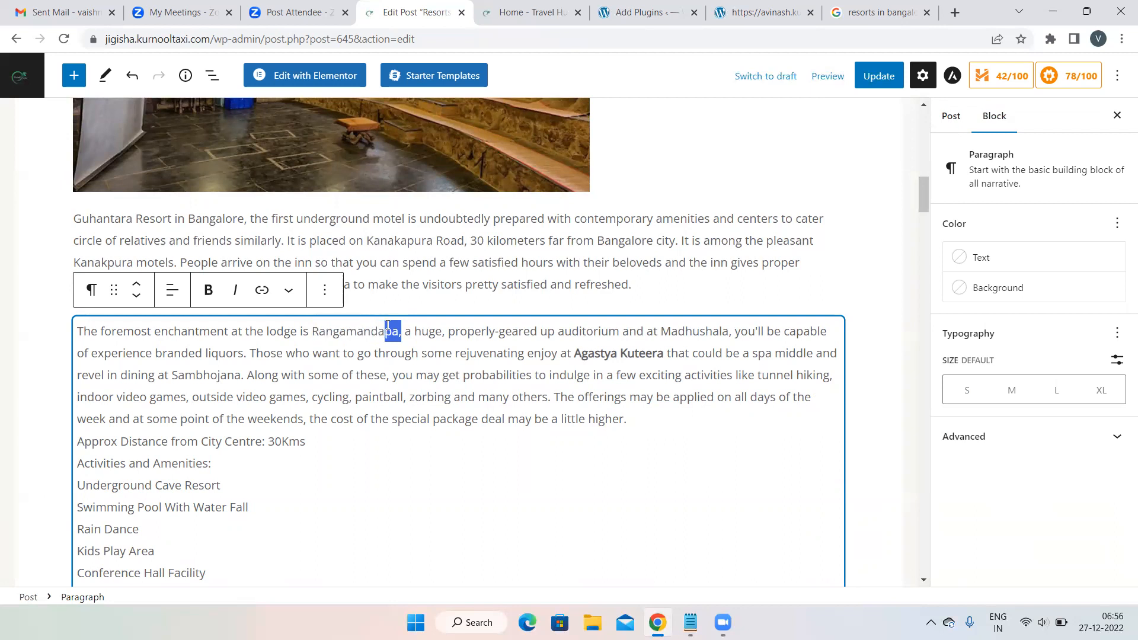
left_click(295, 345)
left_click_drag(312, 330, 398, 323)
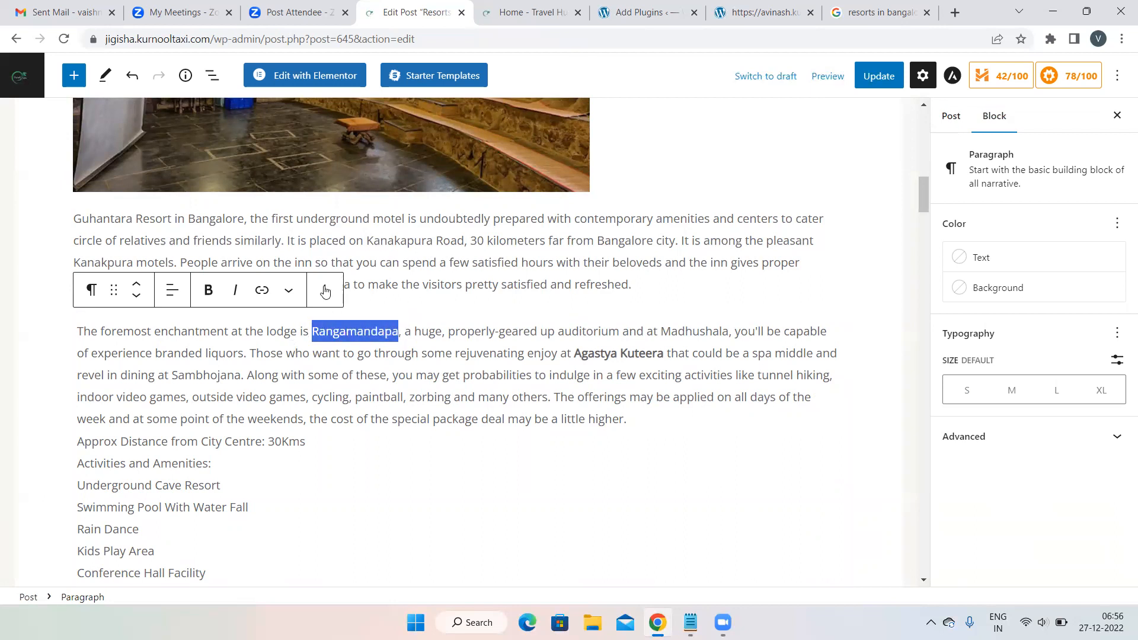
left_click(238, 289)
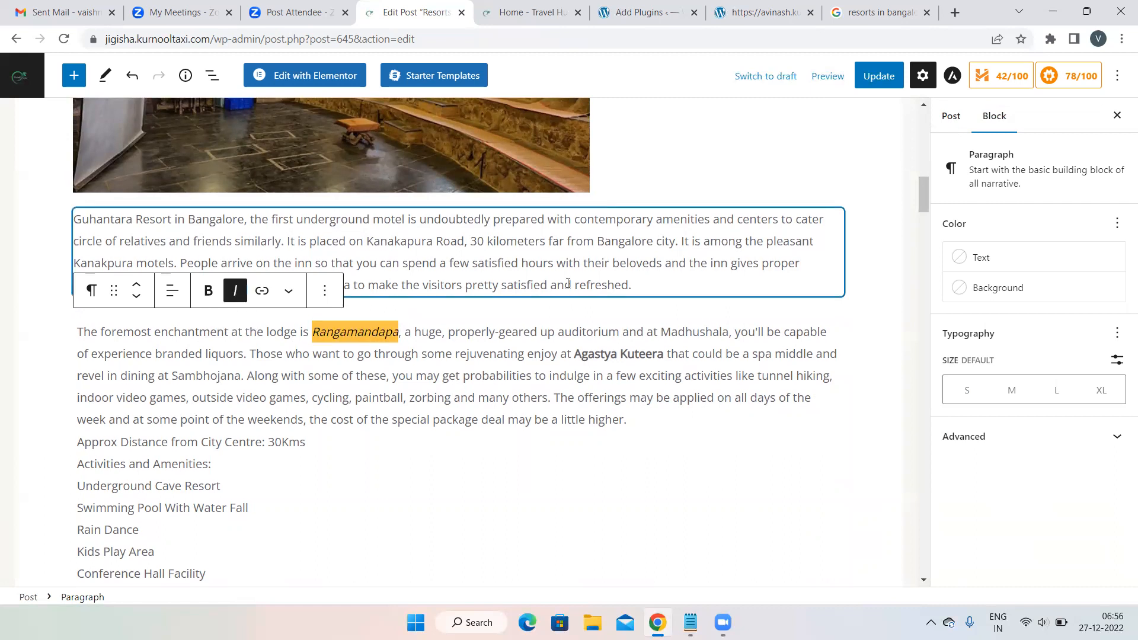
- Make the word "Bangalore" bold in the first line of the post's opening paragraph, then deselect the block
scroll(568, 286, "up", 10)
scroll(568, 287, "up", 4)
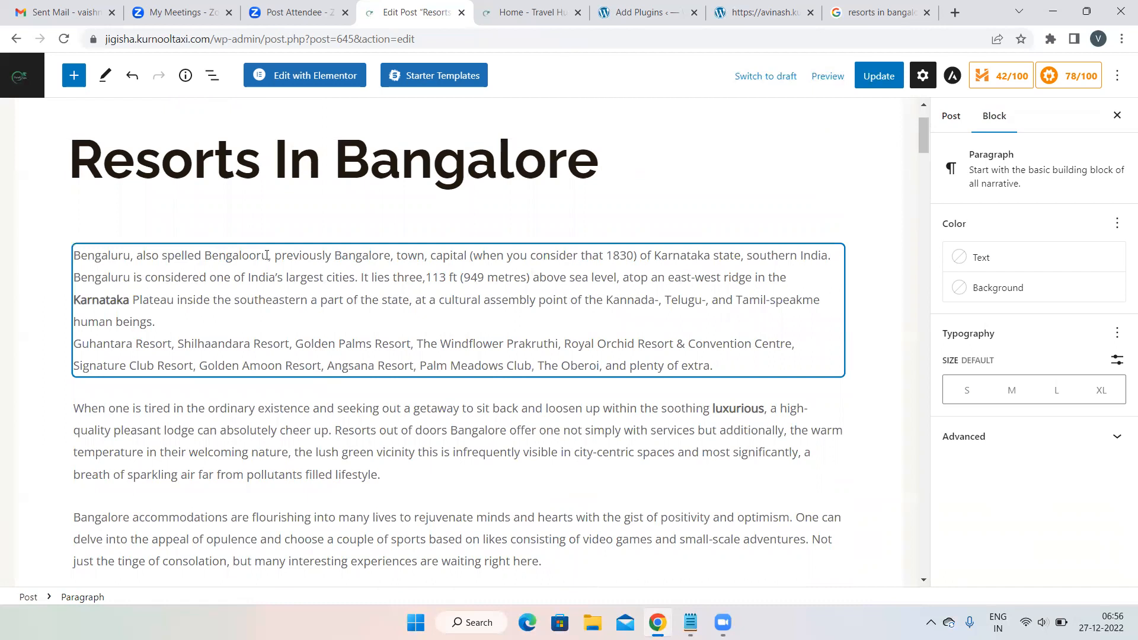
left_click_drag(267, 255, 230, 256)
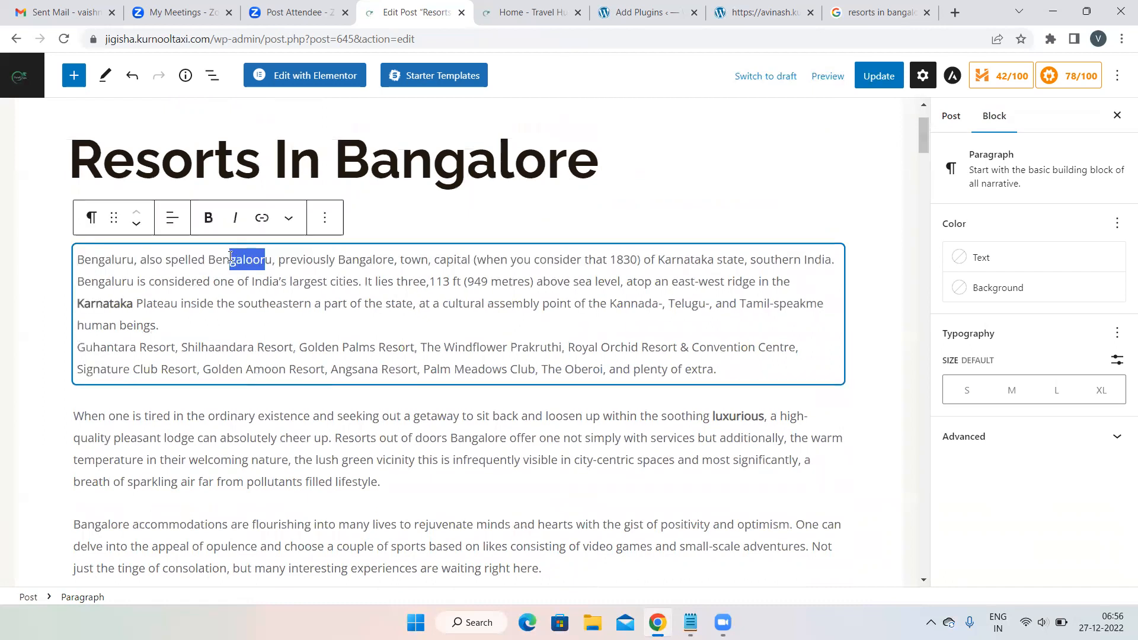
left_click(273, 260)
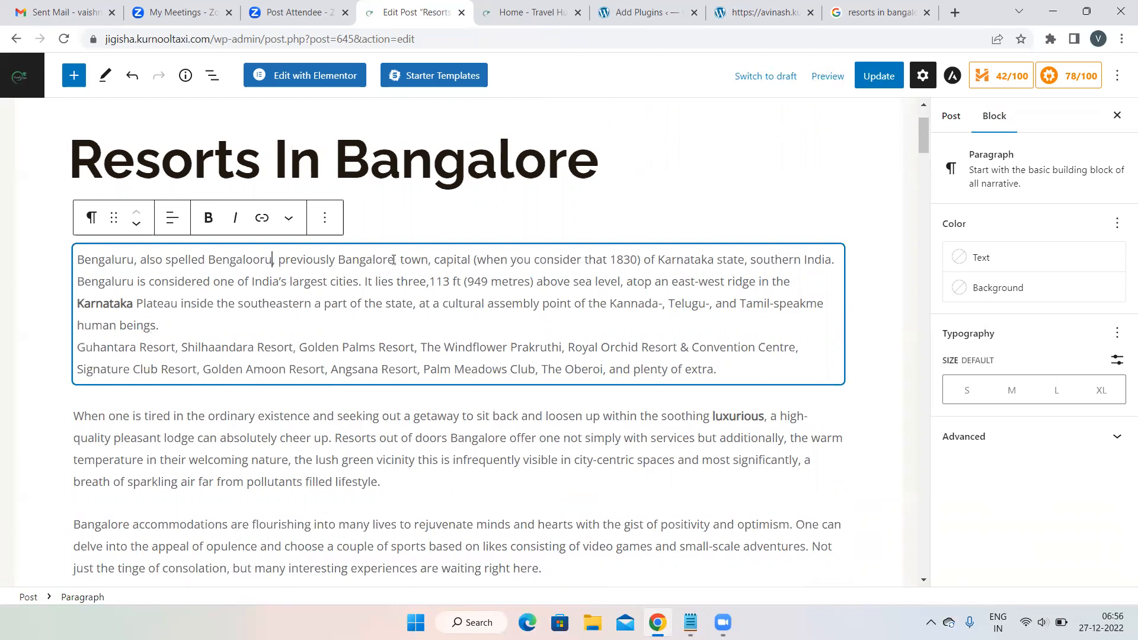
left_click_drag(394, 259, 337, 259)
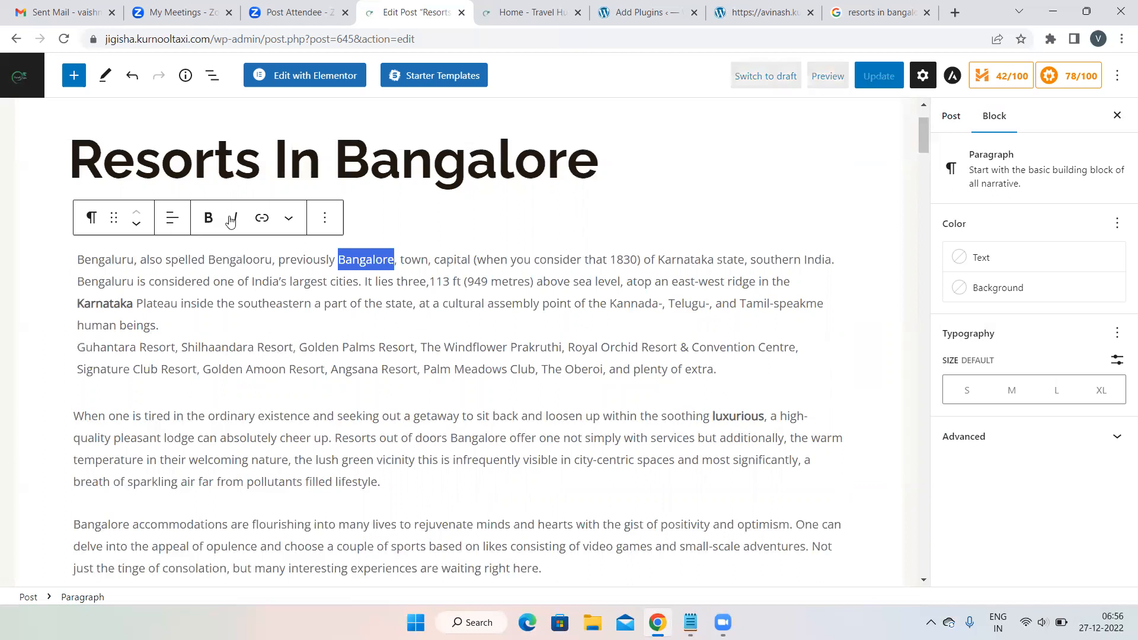
left_click(208, 218)
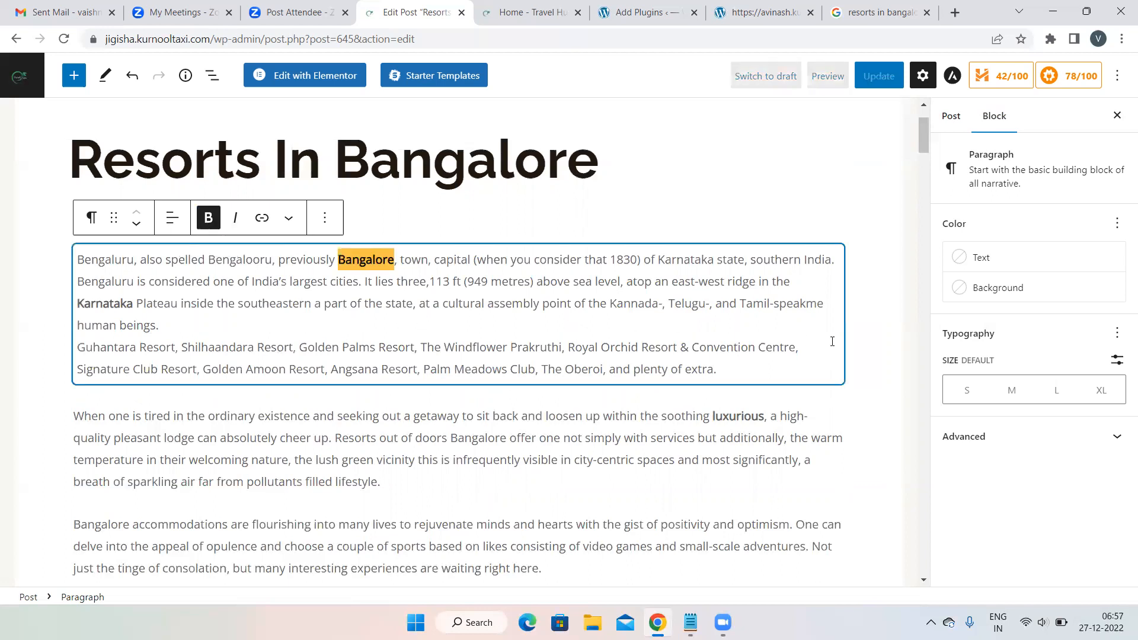
left_click(860, 350)
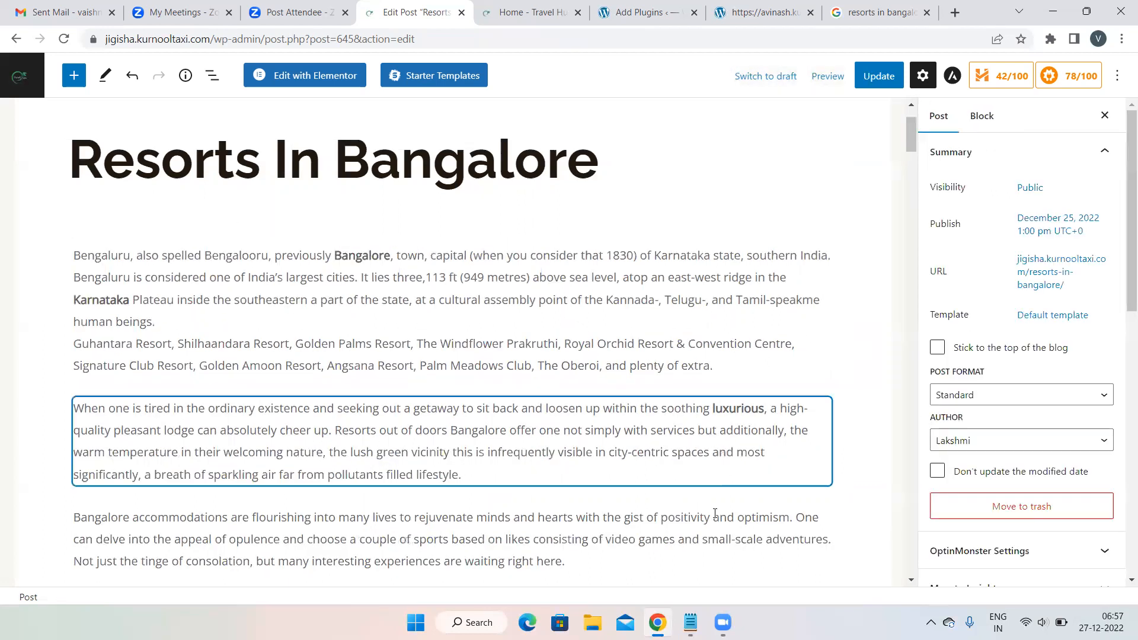
- Review the on-page SEO parameter list in Notepad, then the Focus Keyphrase checks in the post's AIOSEO settings
mouse_move(690, 622)
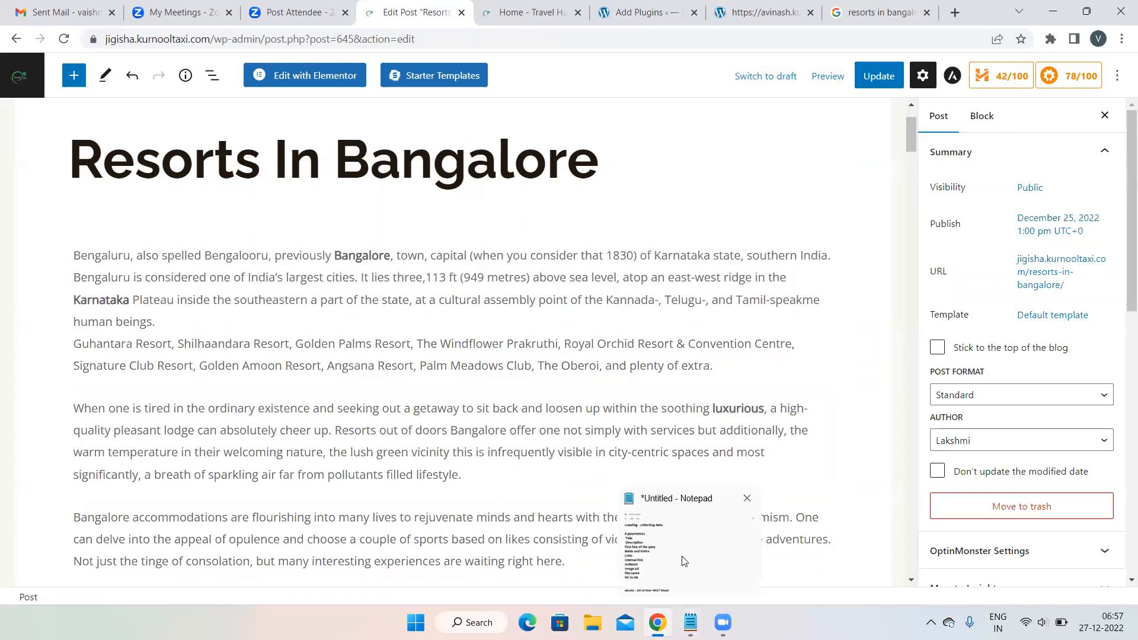
left_click(685, 561)
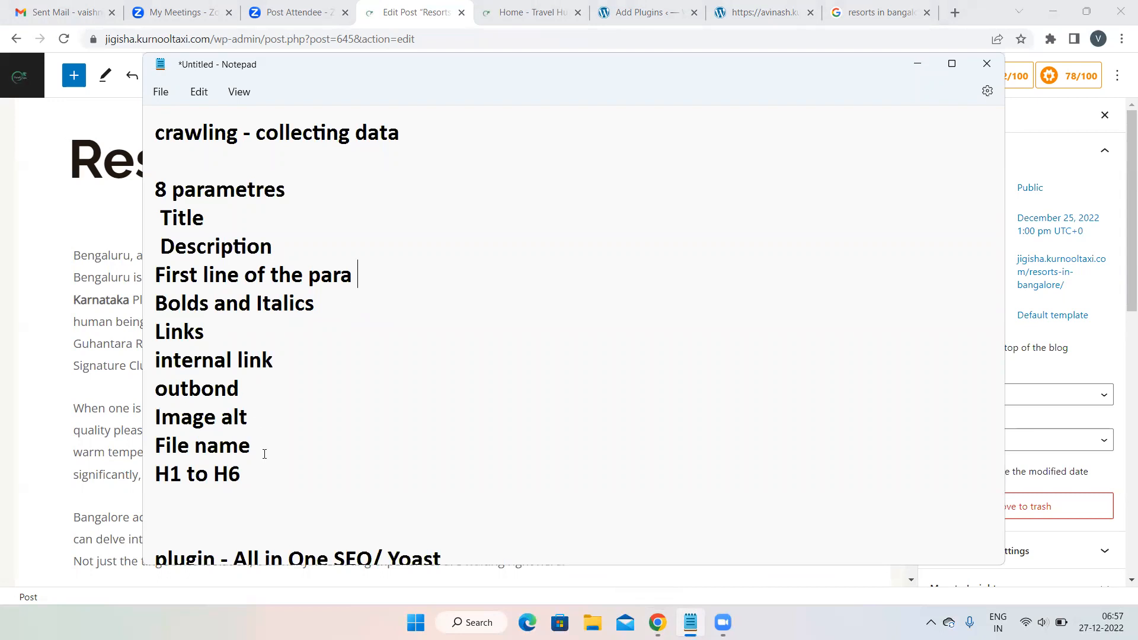
left_click(923, 63)
scroll(549, 292, "down", 15)
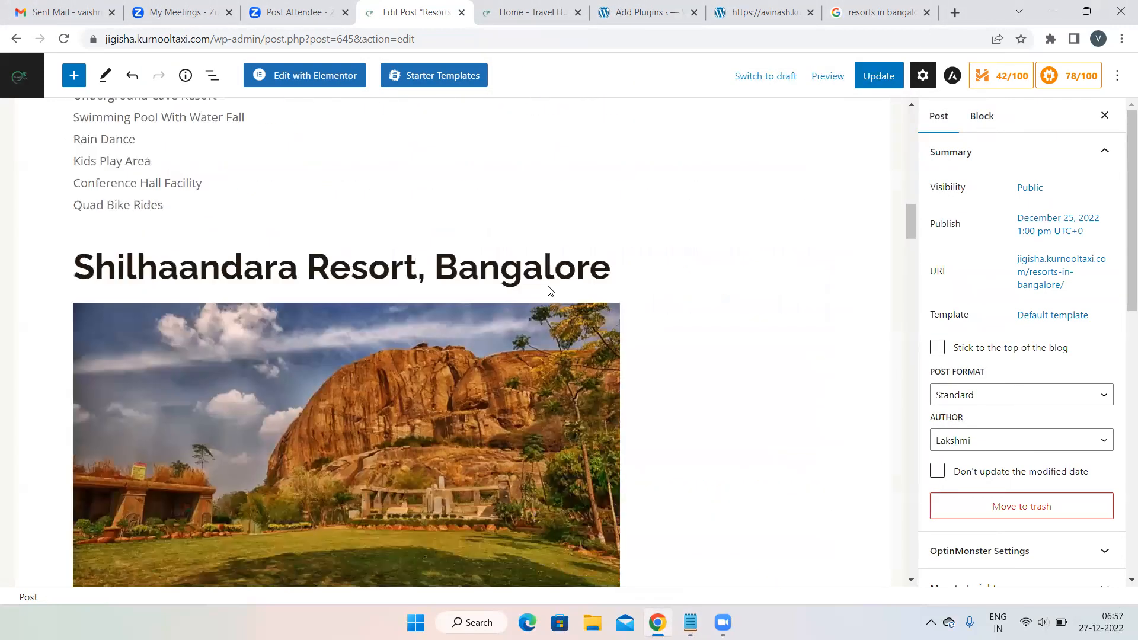
scroll(550, 291, "down", 20)
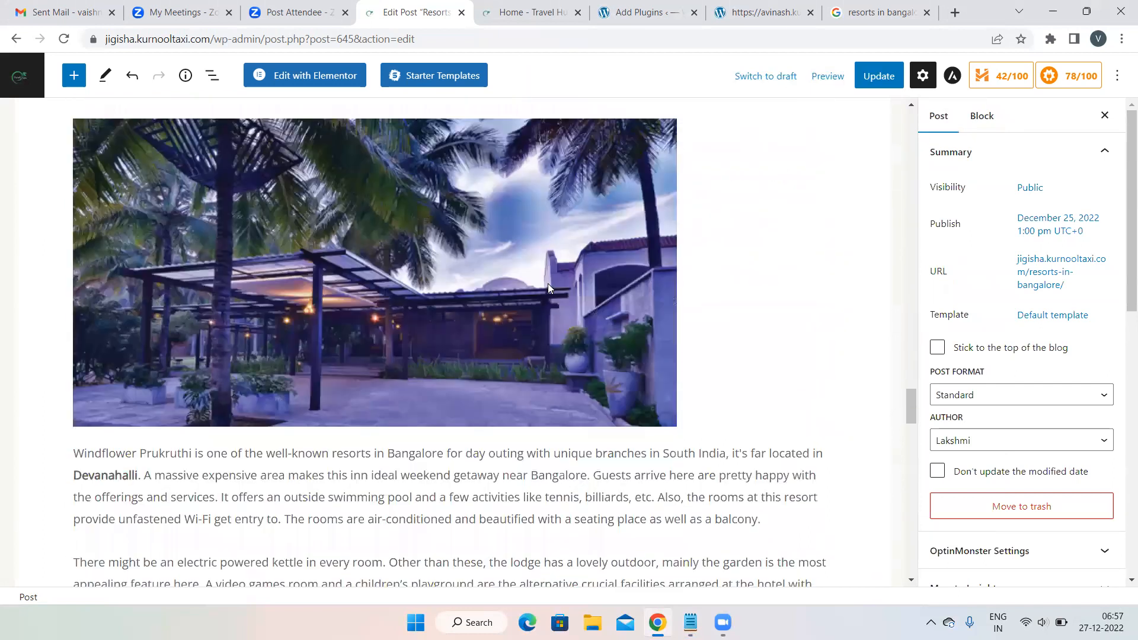
scroll(548, 284, "down", 20)
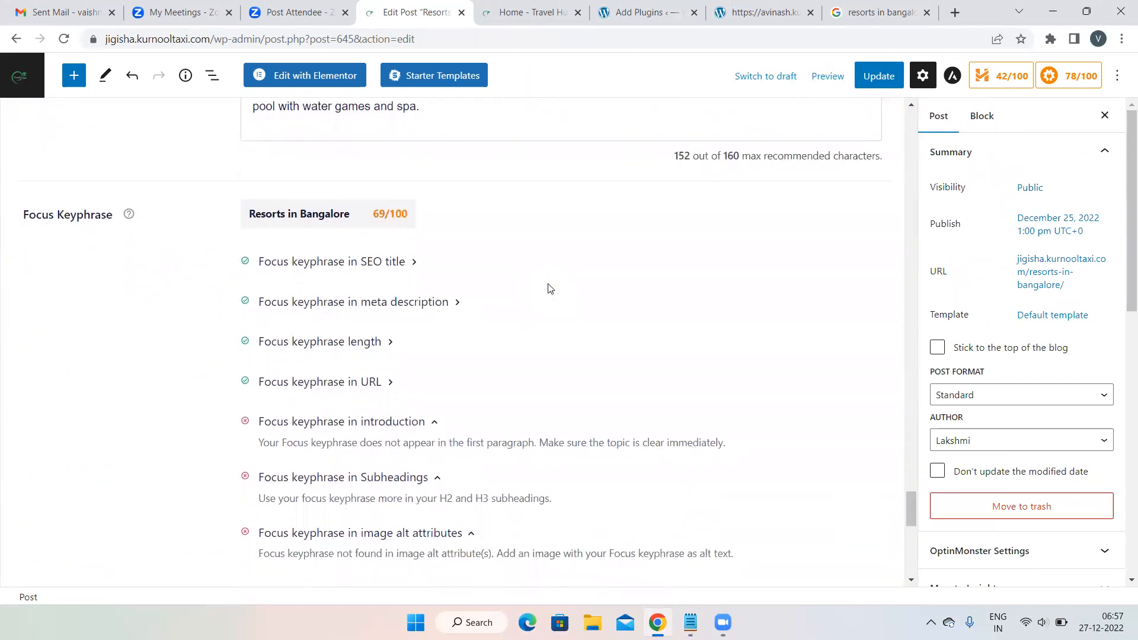
scroll(548, 288, "down", 1)
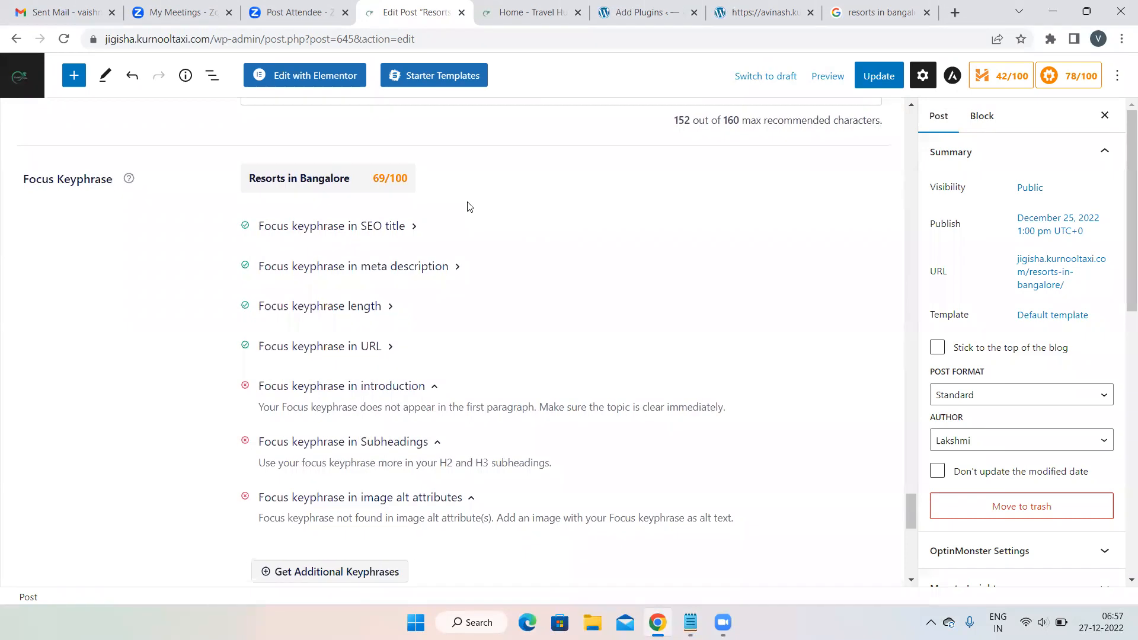
scroll(465, 206, "down", 1)
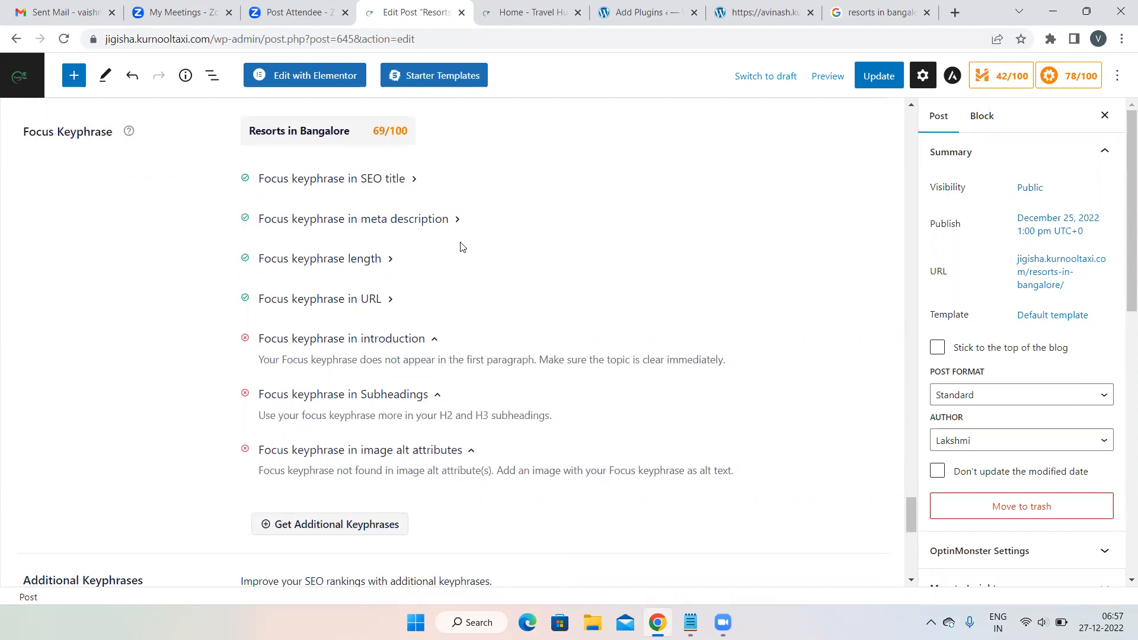
- Insert the keyphrase "Resorts in Bangalore:" at the start of the post's opening paragraph, then deselect the block
scroll(579, 225, "up", 15)
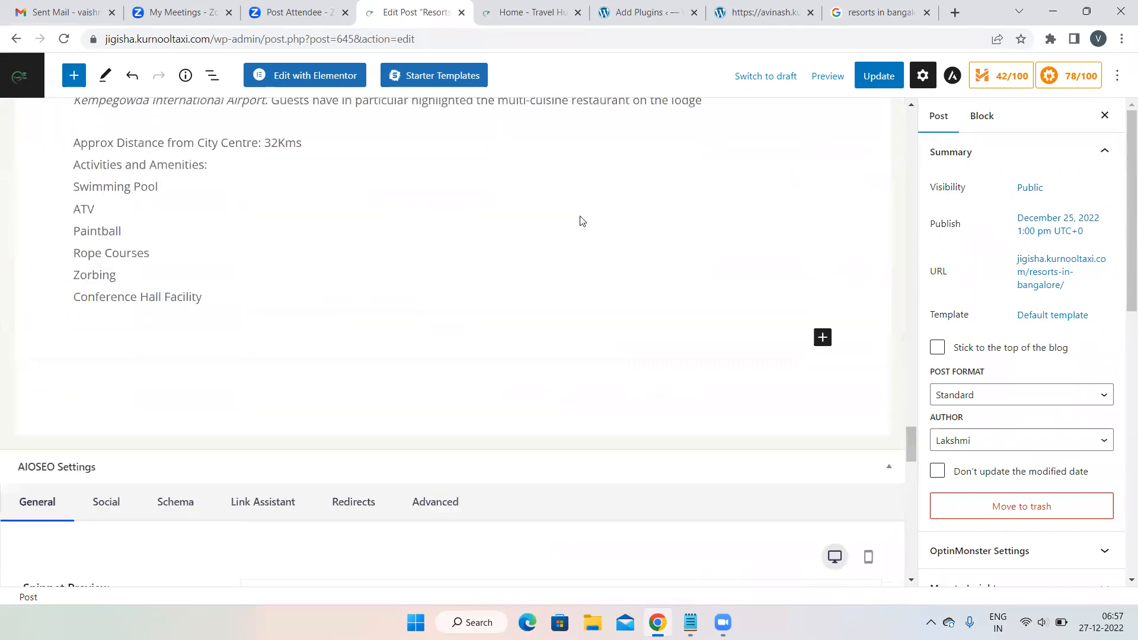
scroll(580, 227, "up", 20)
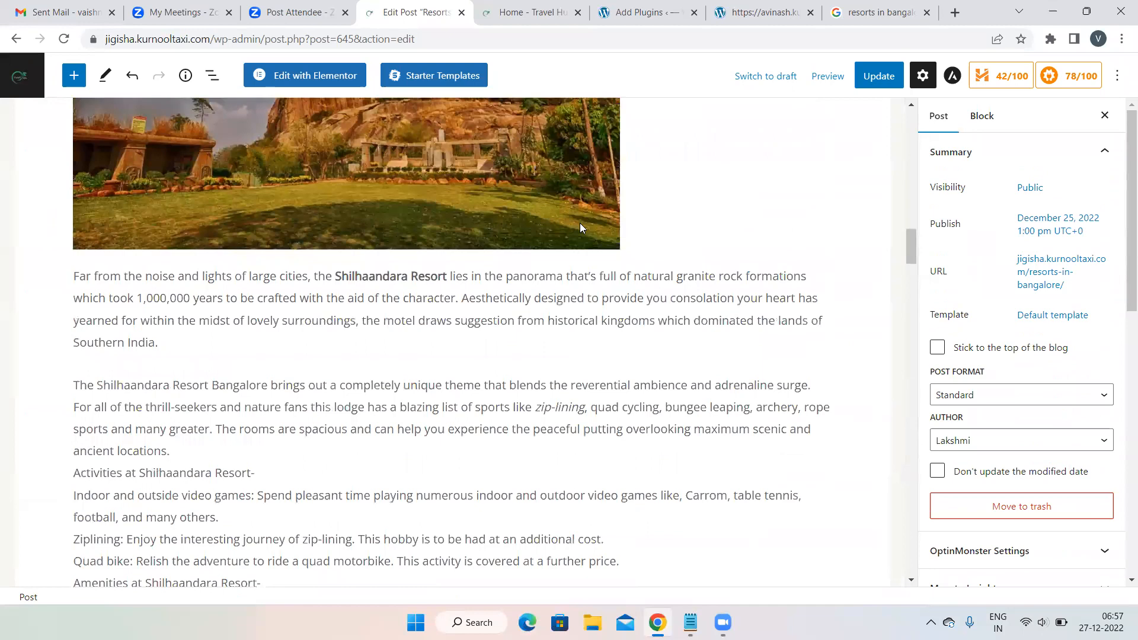
scroll(580, 227, "up", 15)
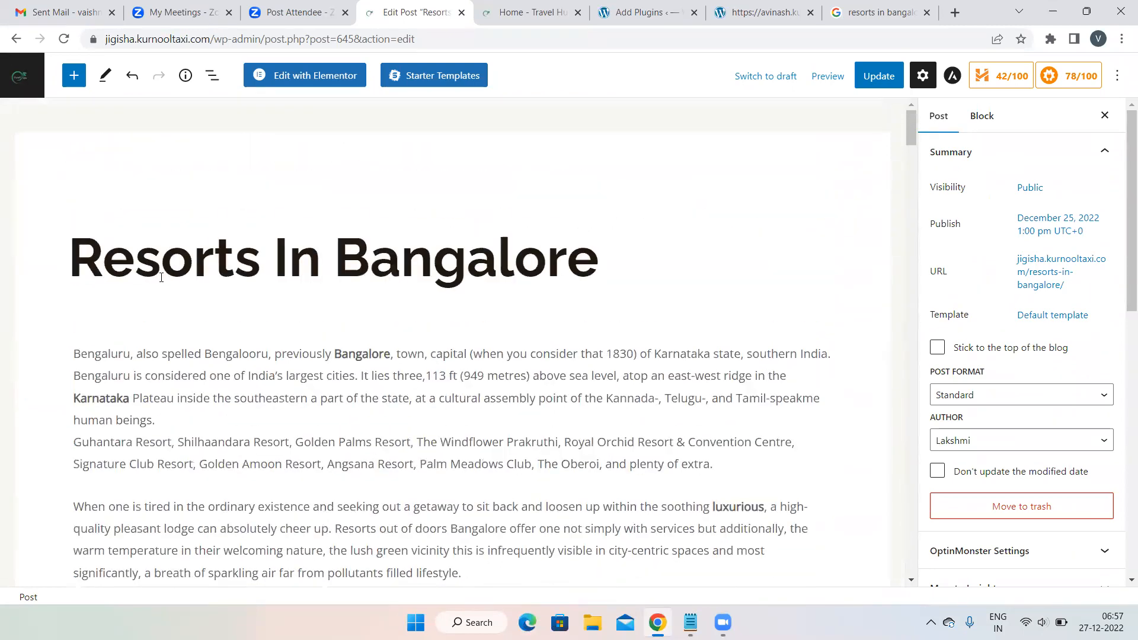
left_click(76, 355)
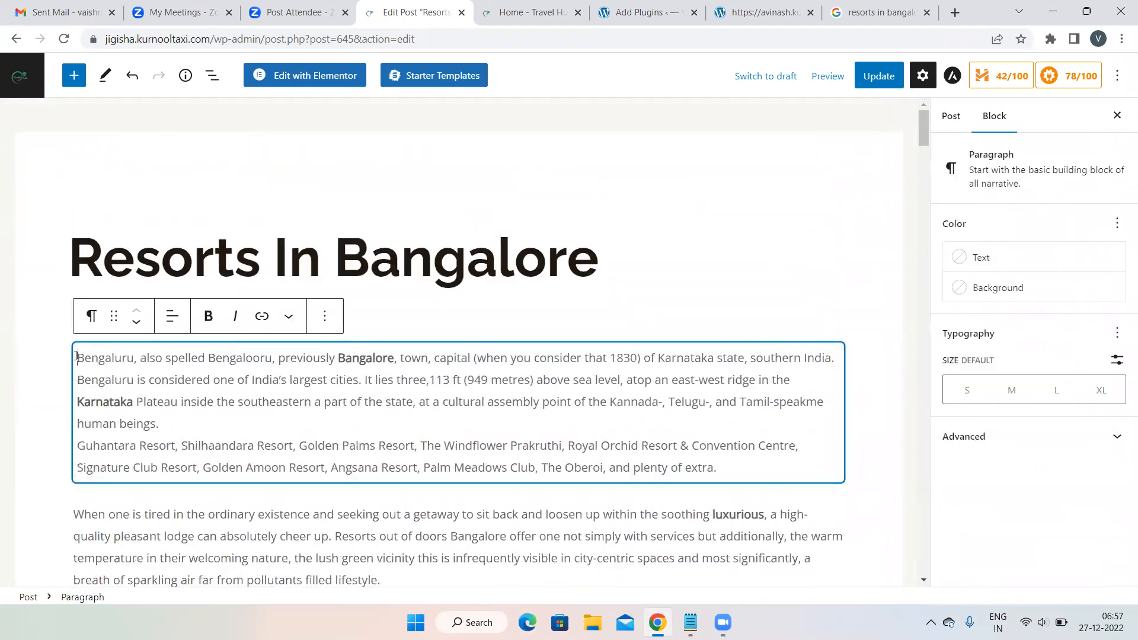
type("Res")
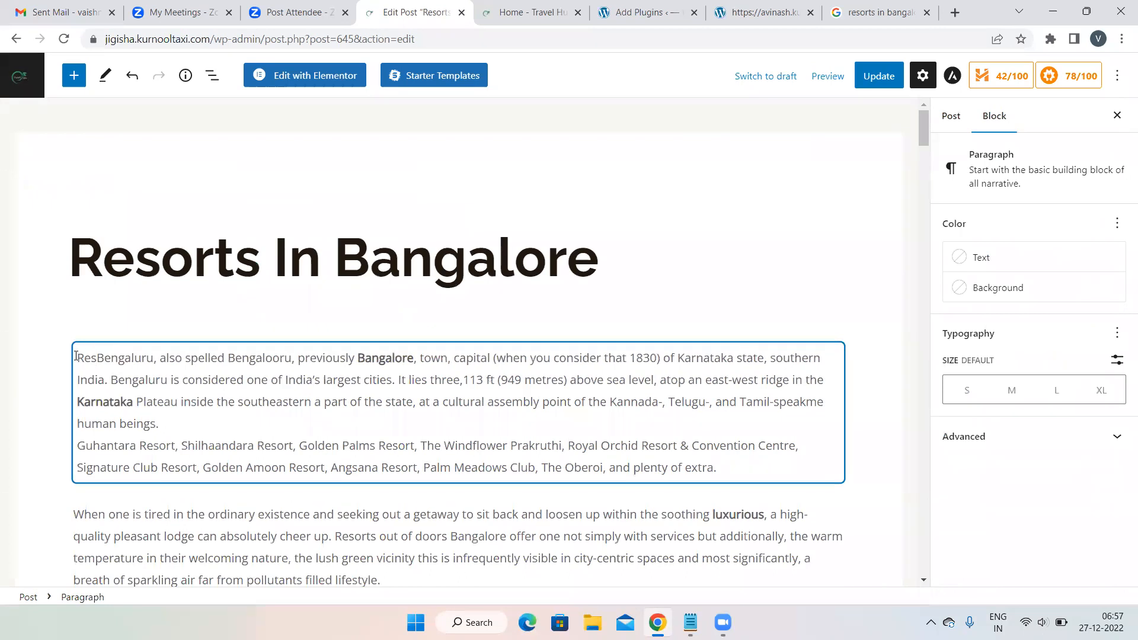
type("orts in B")
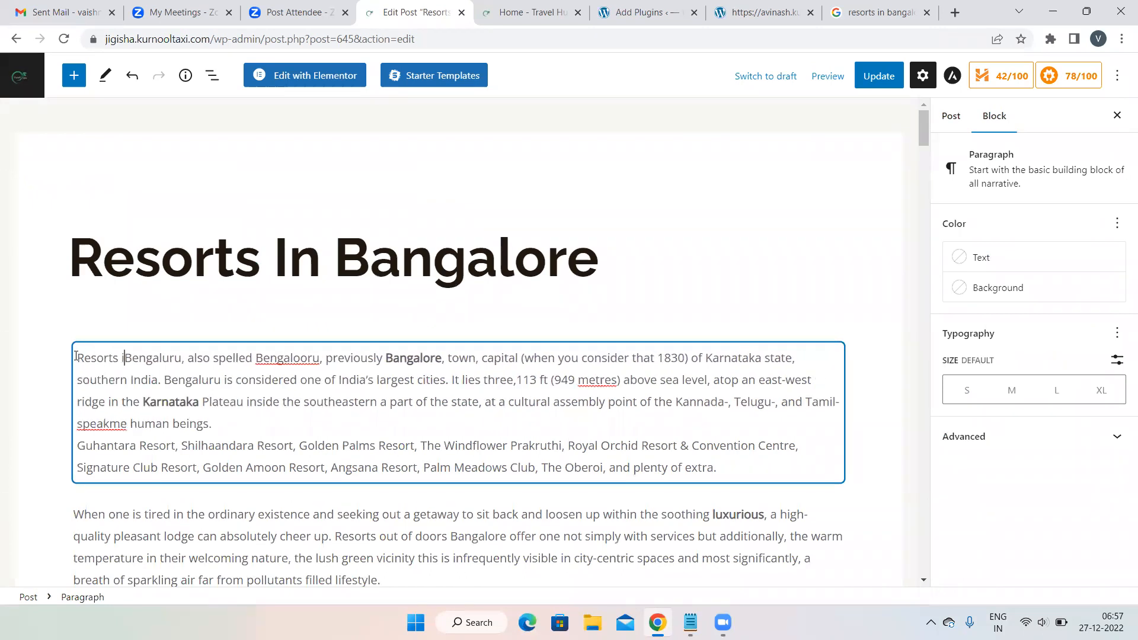
type("angalore")
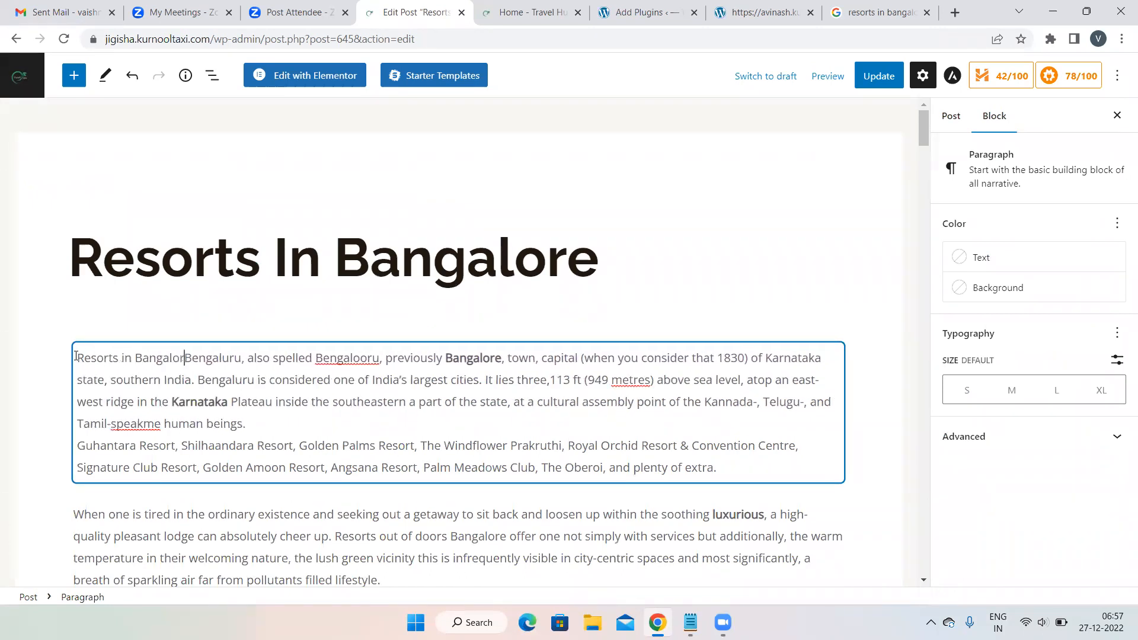
type(":")
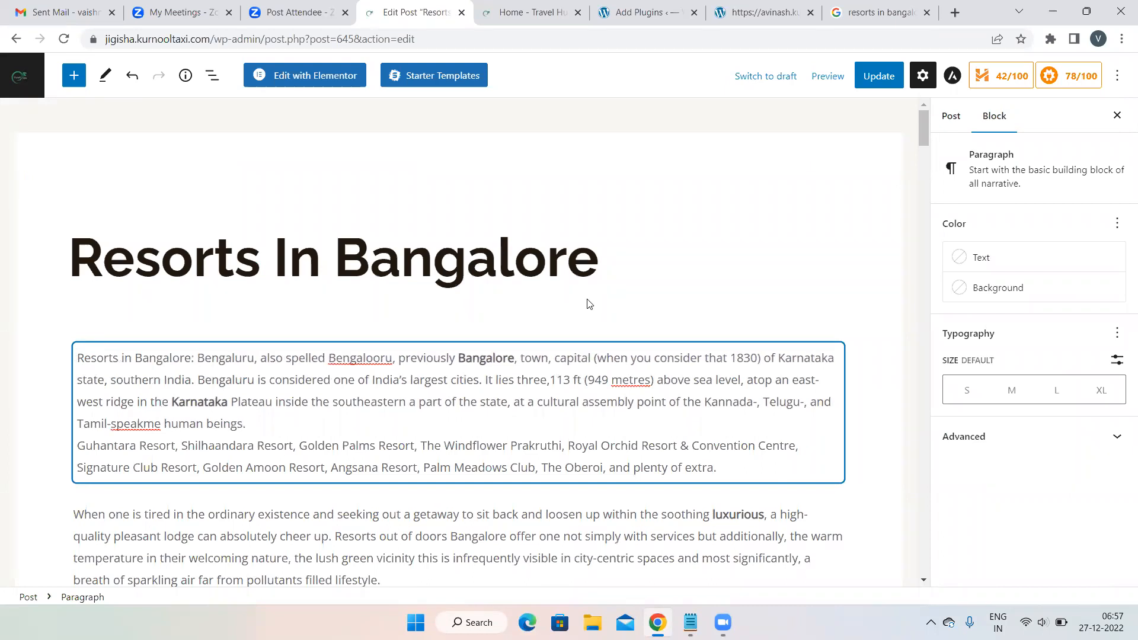
left_click(742, 244)
left_click(184, 352)
- Recheck the Focus Keyphrase checks for introduction, subheadings and image alt attributes in the AIOSEO settings
scroll(387, 364, "down", 20)
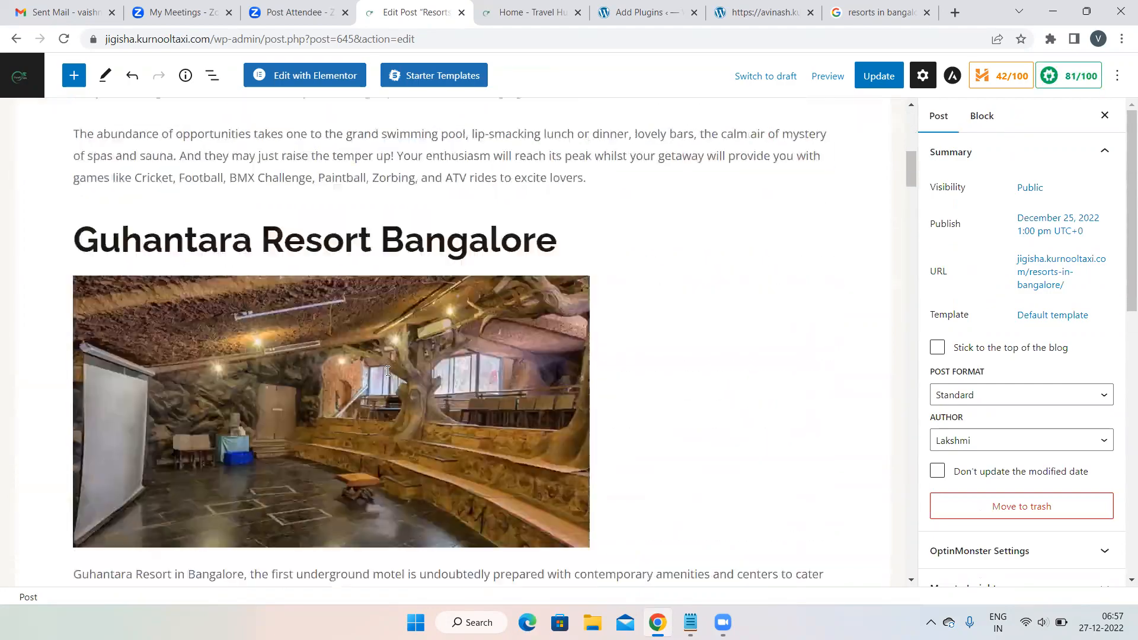
scroll(388, 364, "down", 20)
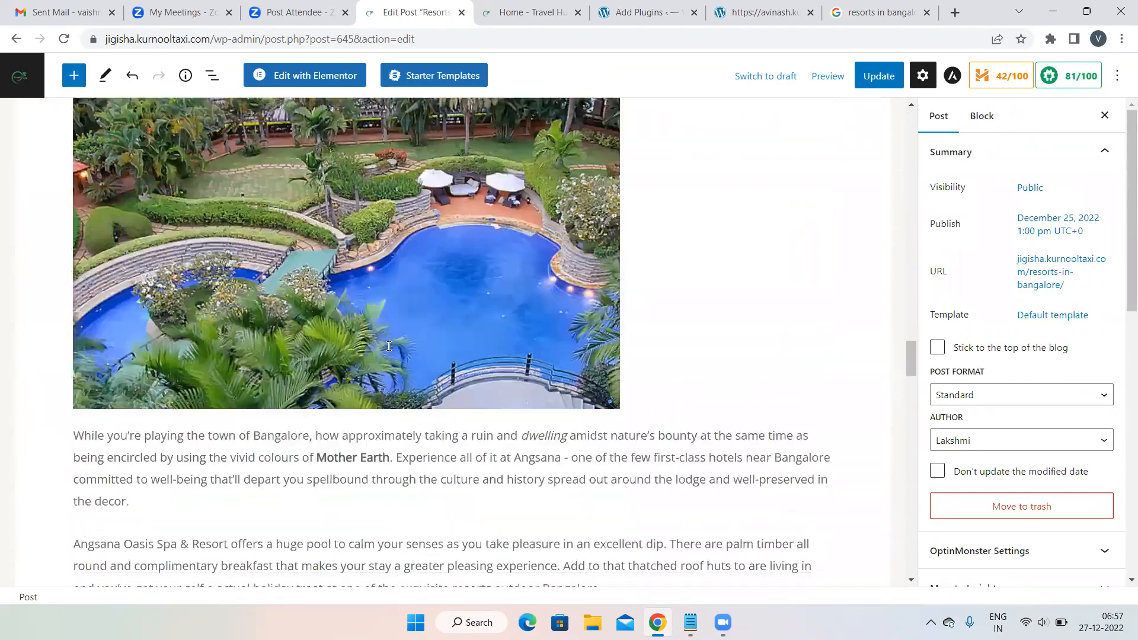
scroll(389, 346, "down", 12)
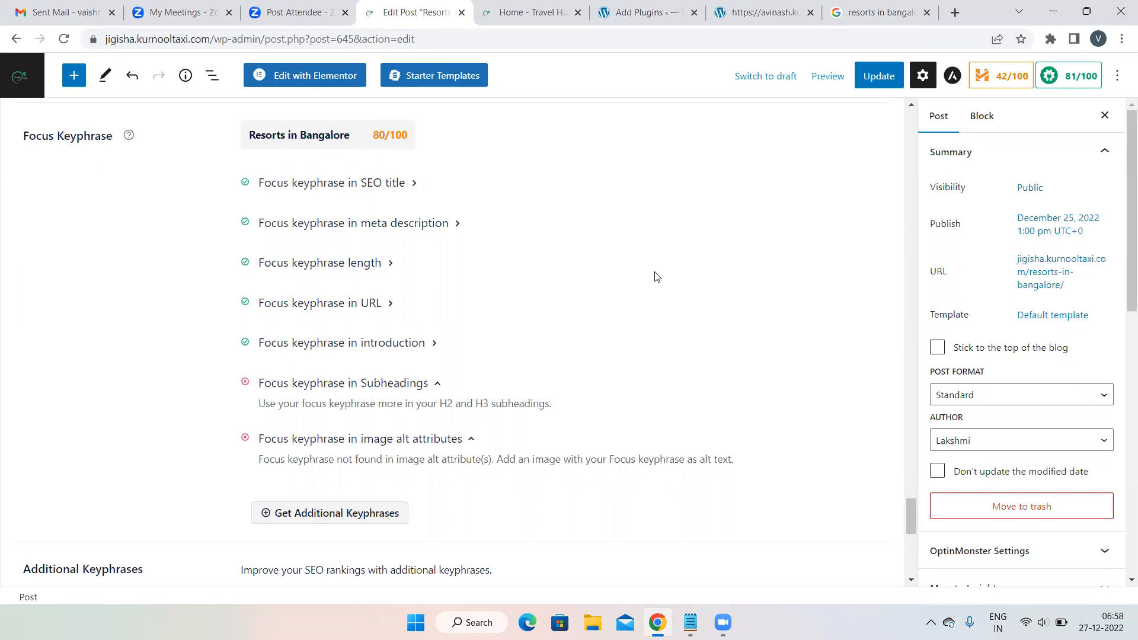
scroll(656, 277, "down", 1)
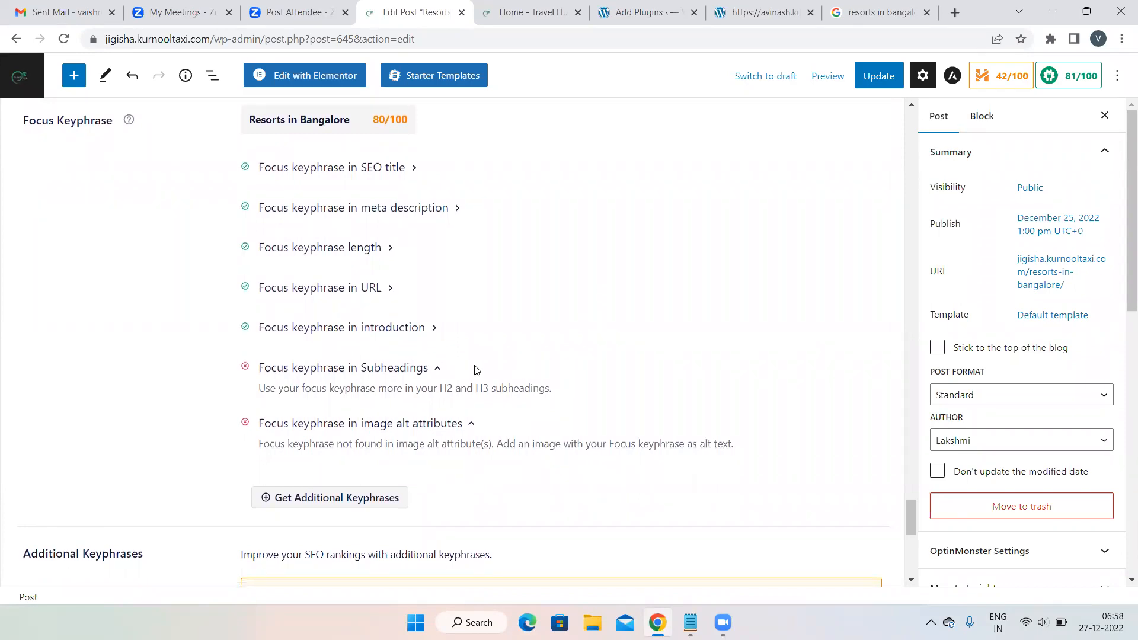
scroll(474, 370, "up", 15)
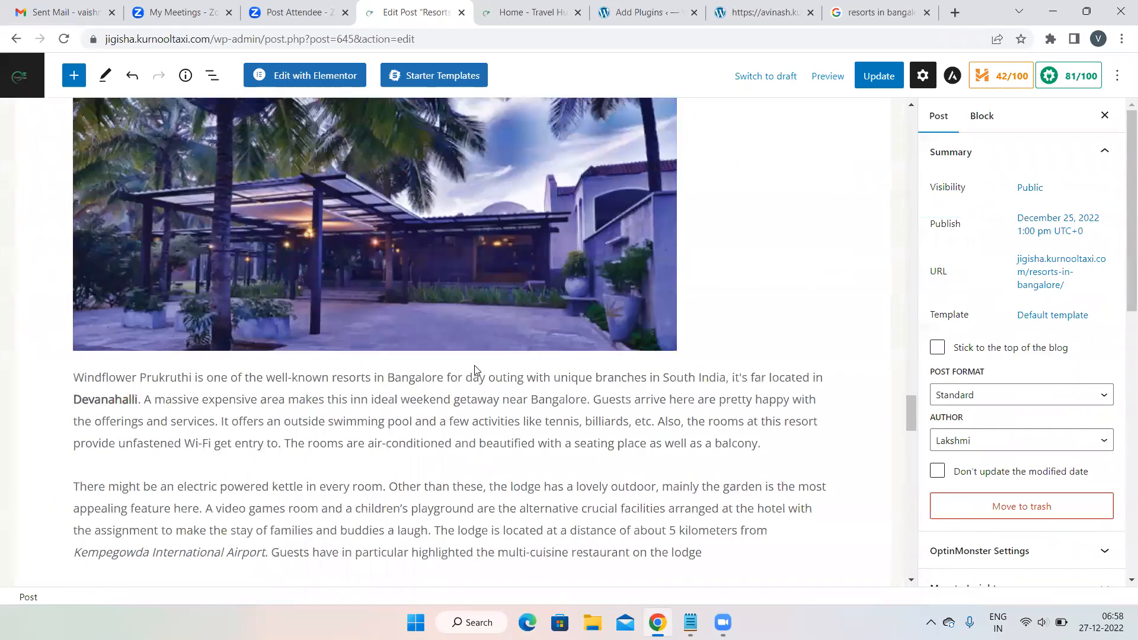
scroll(475, 366, "up", 15)
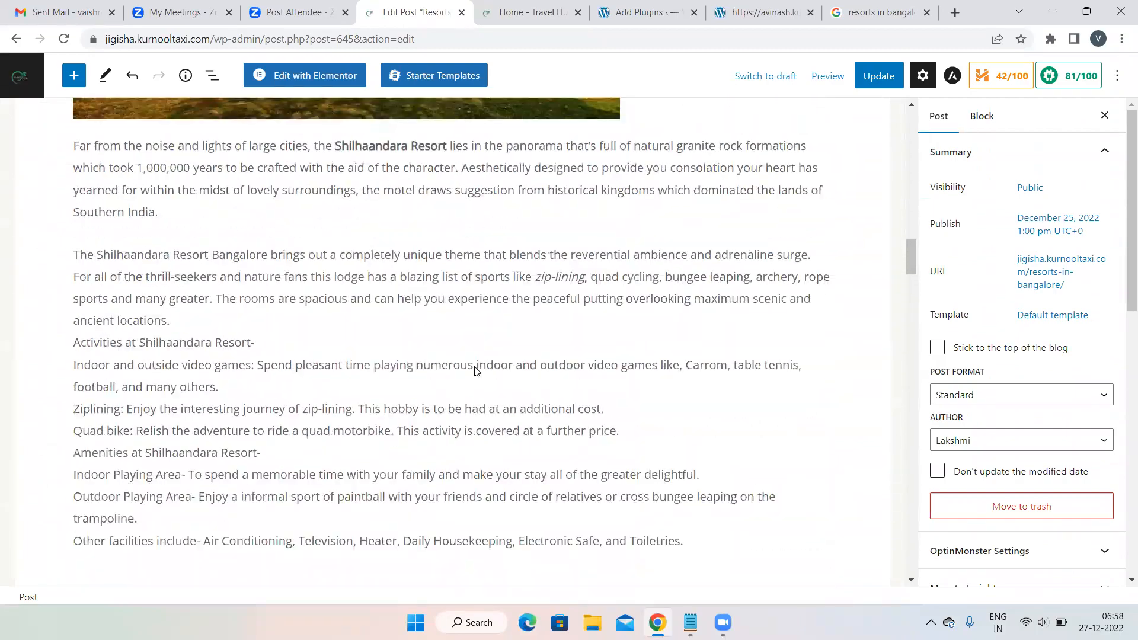
- Append ": Resorts In Bangalore" to the "Guhantara Resort Bangalore" heading, then deselect the block
scroll(474, 372, "up", 15)
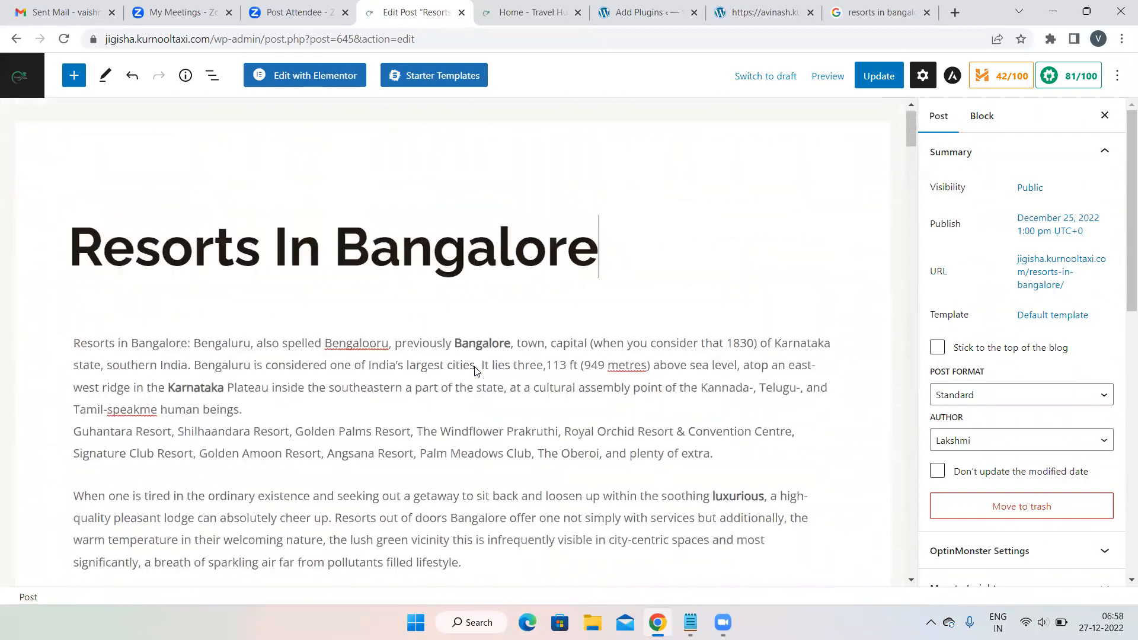
scroll(474, 370, "down", 10)
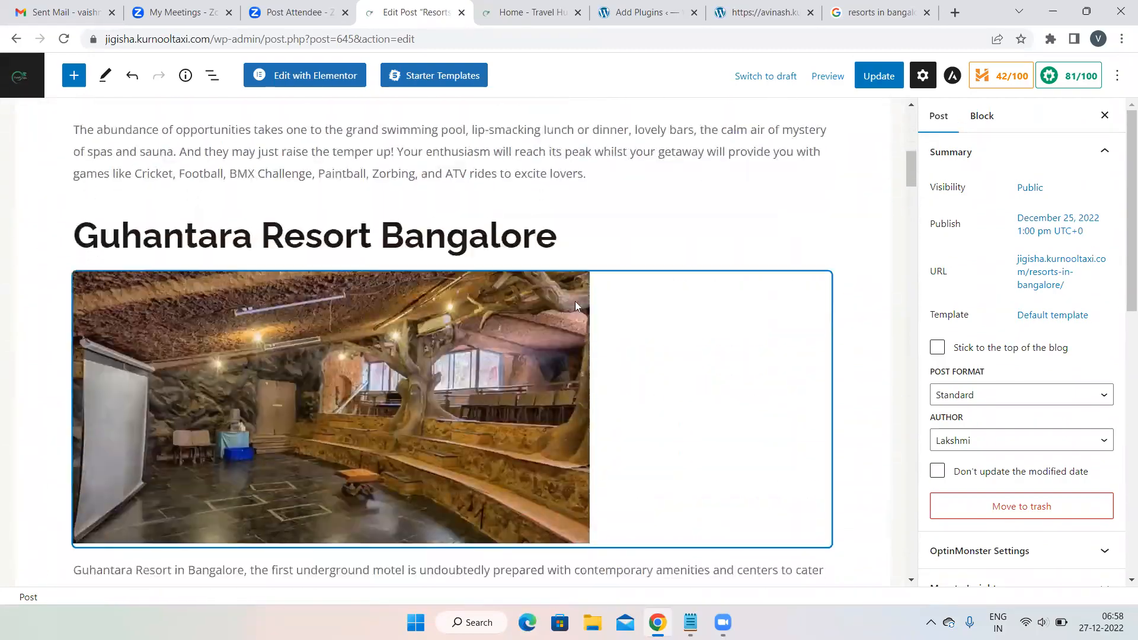
left_click(567, 235)
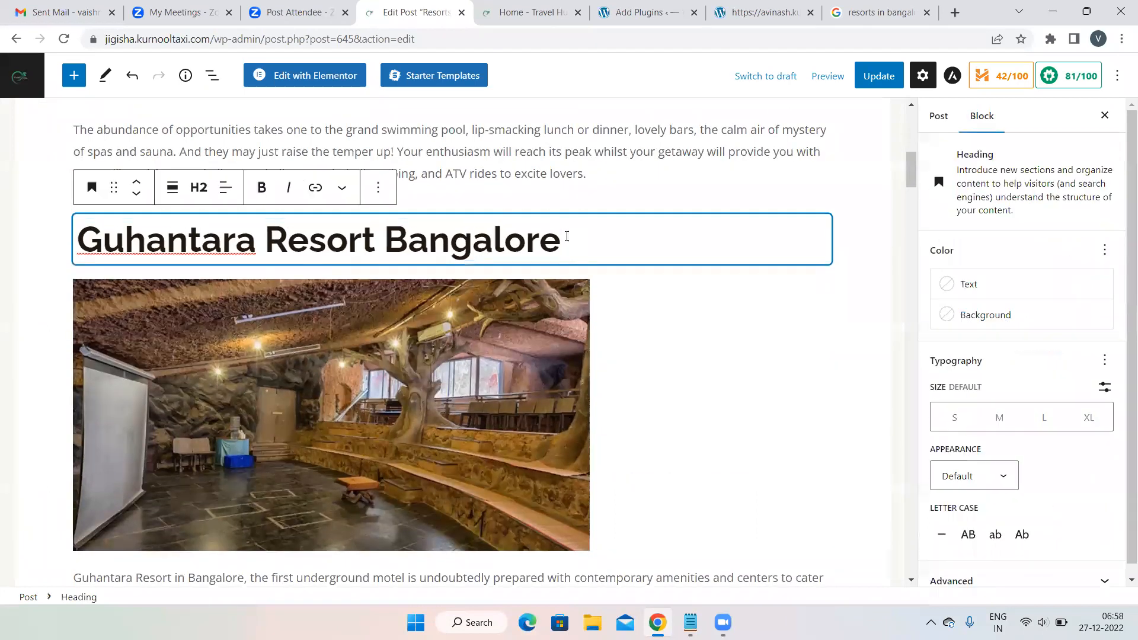
type(": ")
type("Resor")
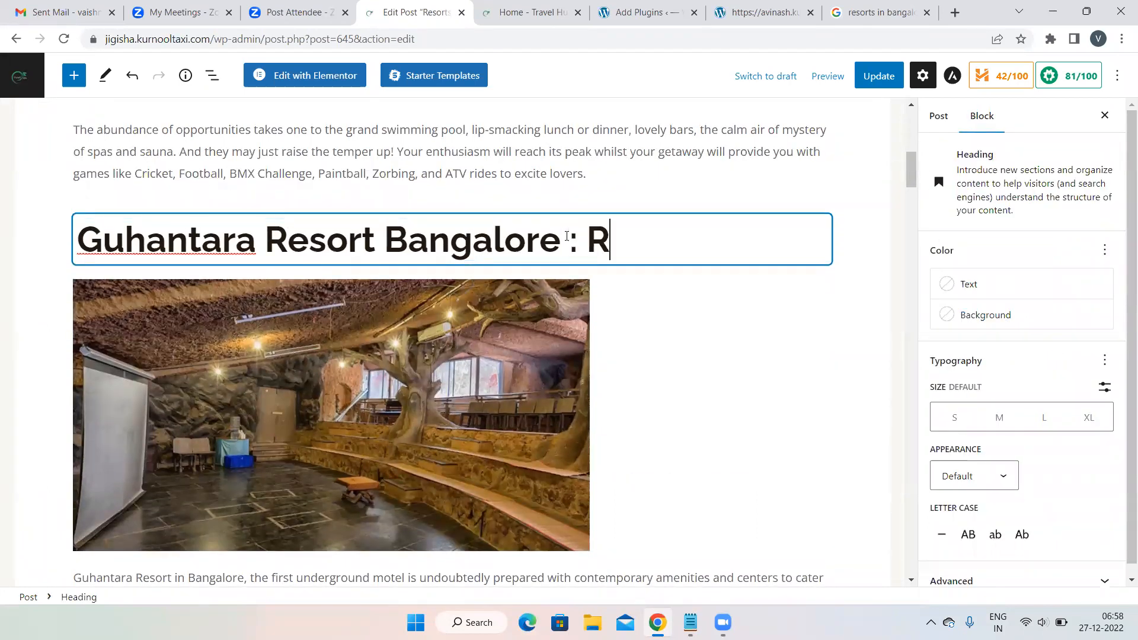
type("ts I")
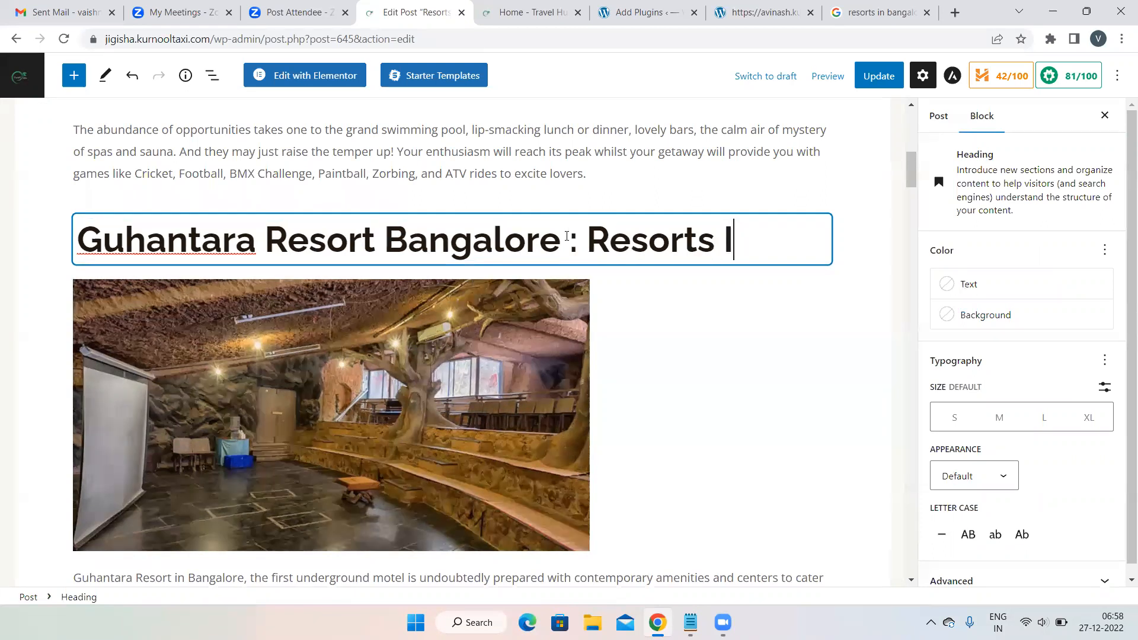
key("BackSpace")
key("BackSpace")
type("In")
type(" Ban")
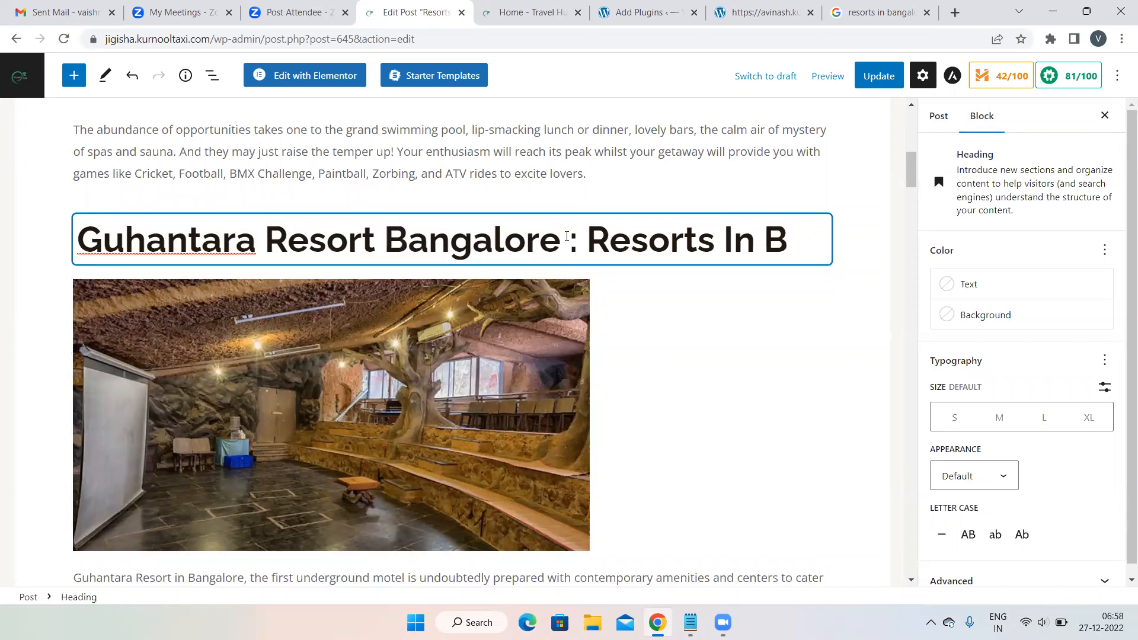
type("galore")
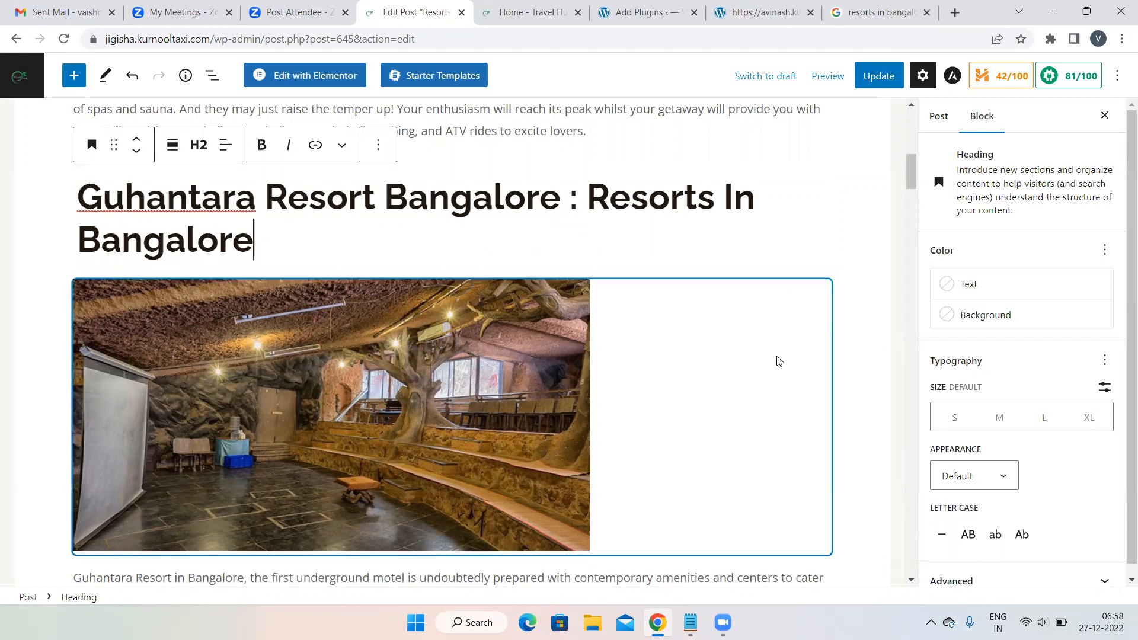
left_click(851, 360)
- Delete the first "Bangalore" from the Guhantara heading so it reads "Guhantara Resort : Resorts In Bangalore"
scroll(854, 360, "down", 5)
scroll(854, 360, "down", 6)
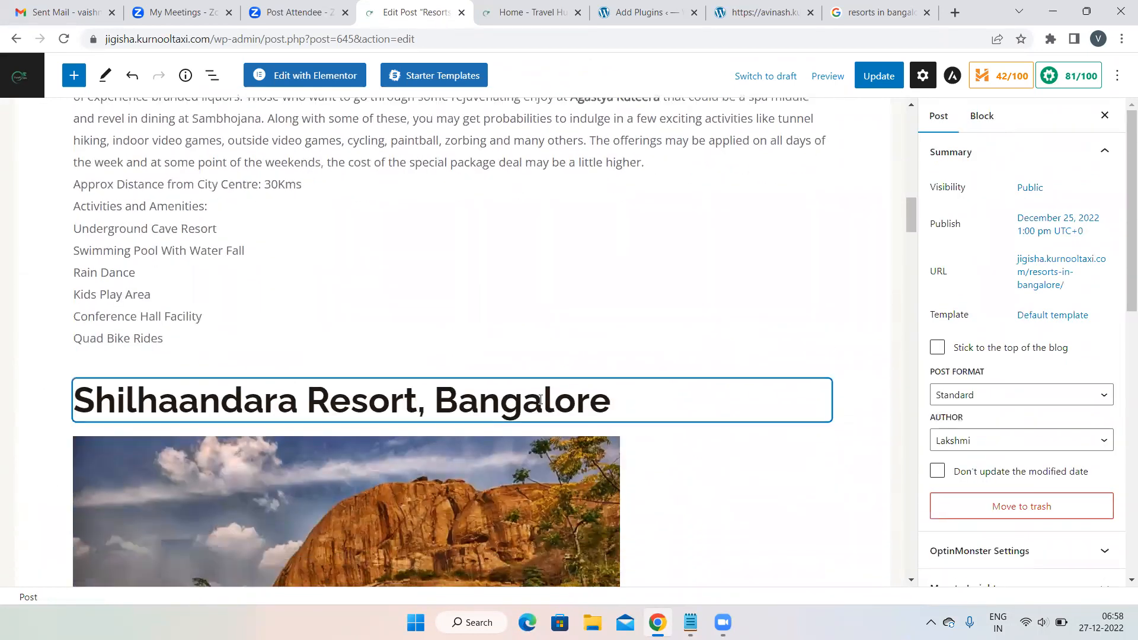
scroll(539, 399, "up", 10)
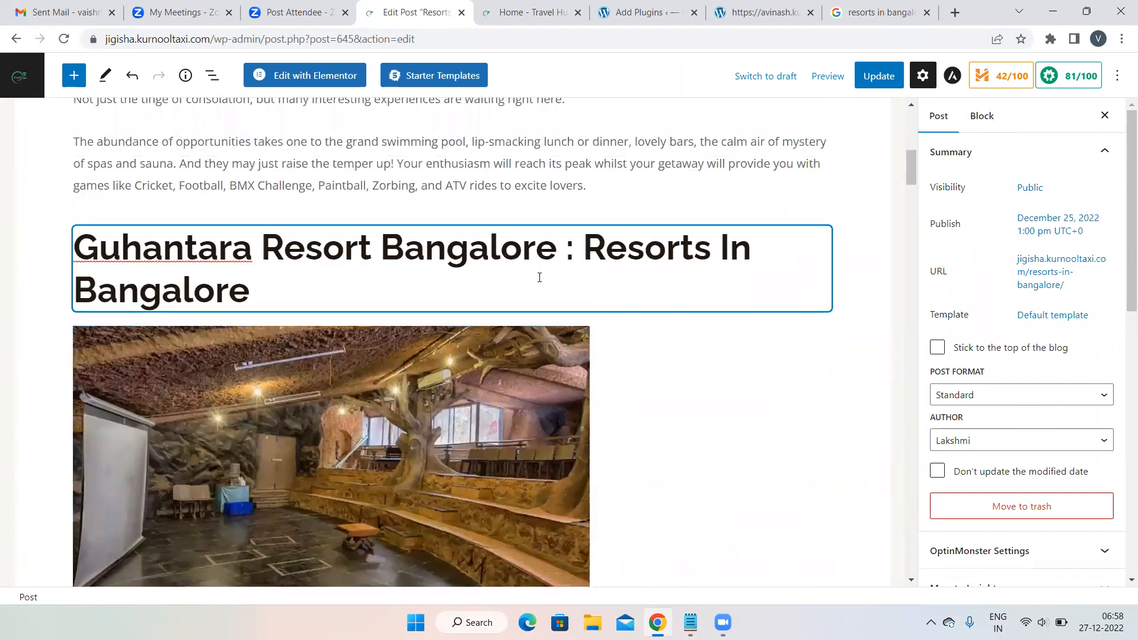
left_click(560, 249)
key("Delete")
left_click(562, 251)
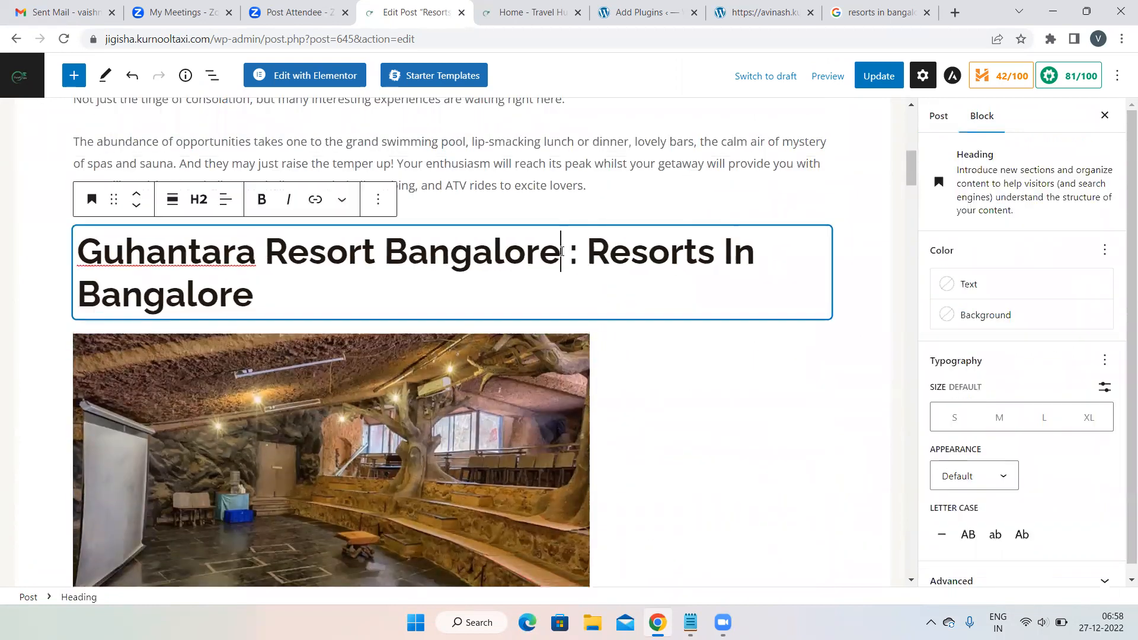
key("BackSpace")
key("BackSpace")
key("BackSpace")
key("BackSpace")
key("BackSpace")
key("BackSpace")
key("BackSpace")
key("BackSpace")
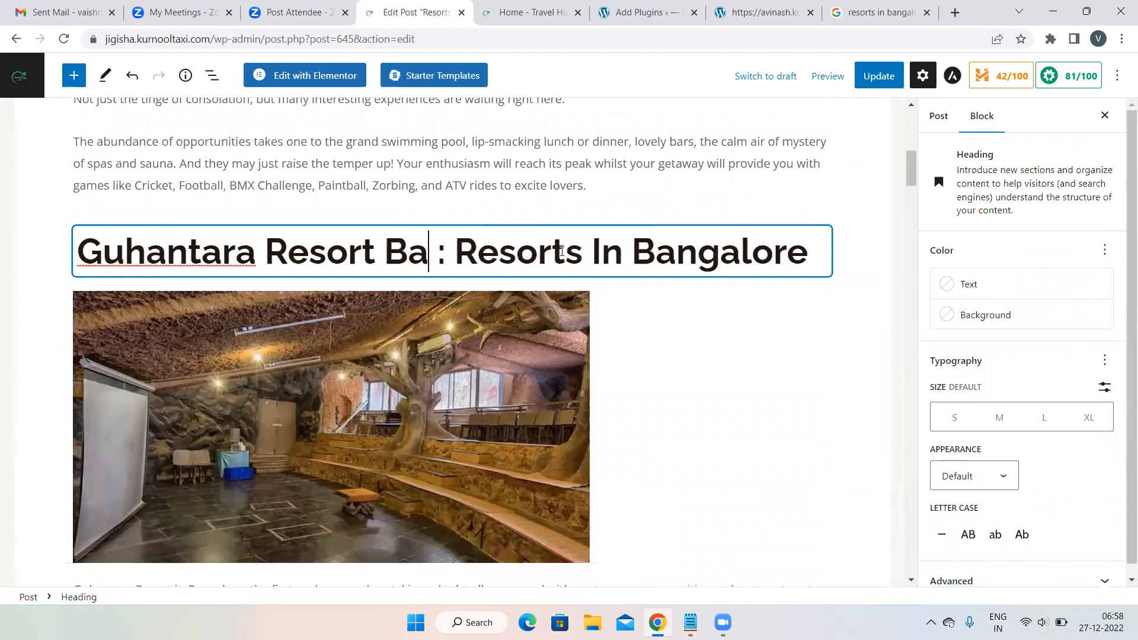
key("BackSpace")
key("BackSpace")
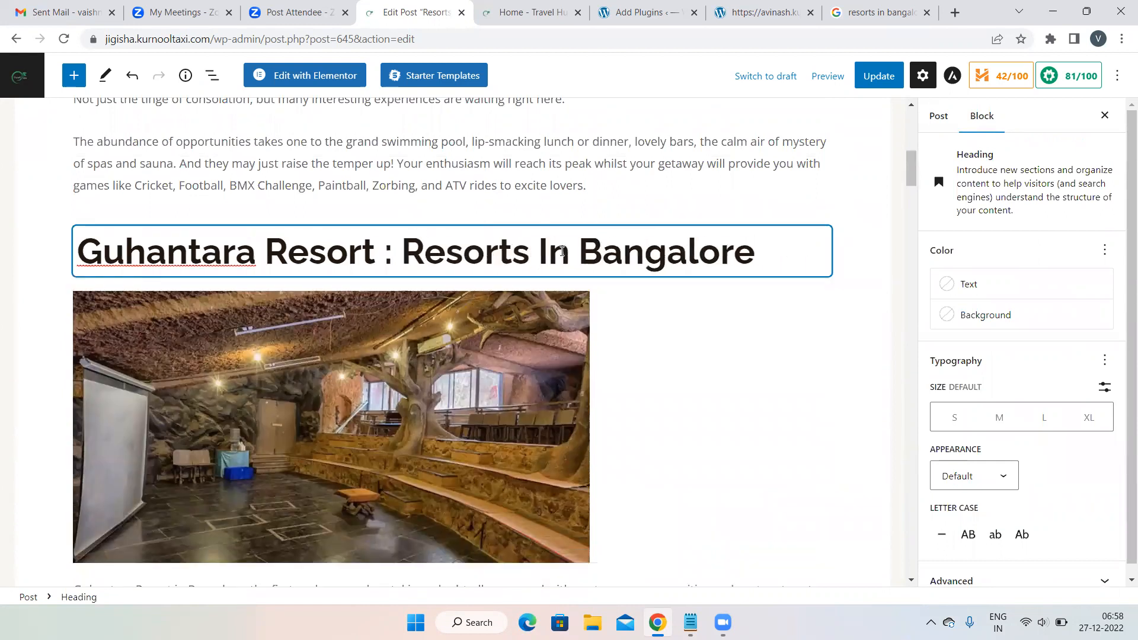
- Replace ", Bangalore" in the Shilhaandara Resort heading with ": Resorts In Bangalore"
scroll(795, 332, "down", 12)
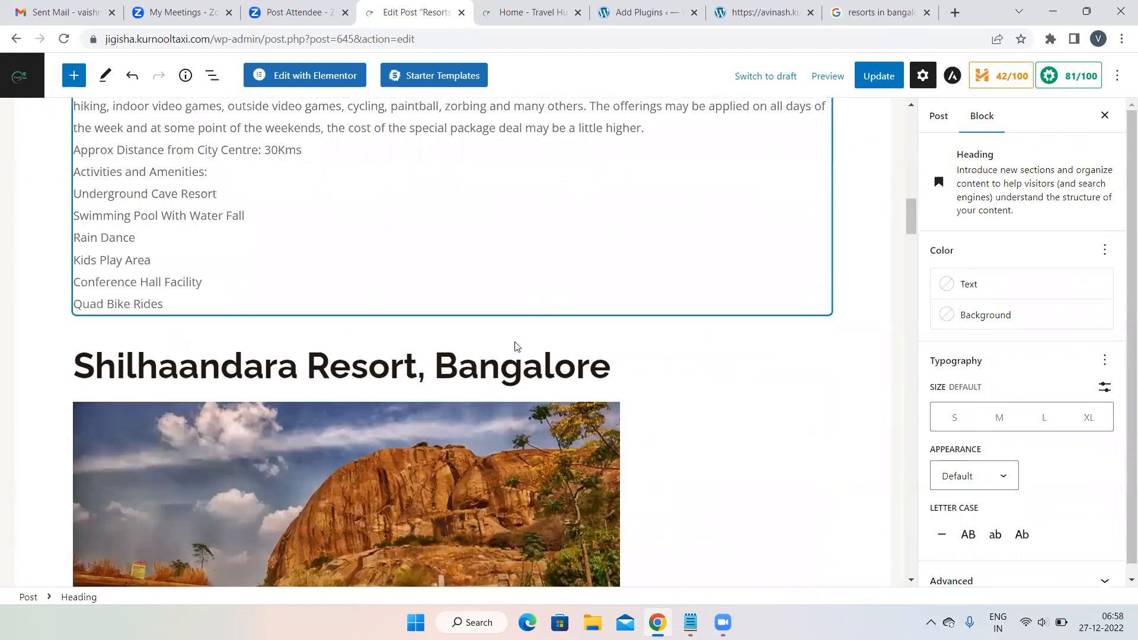
left_click(597, 379)
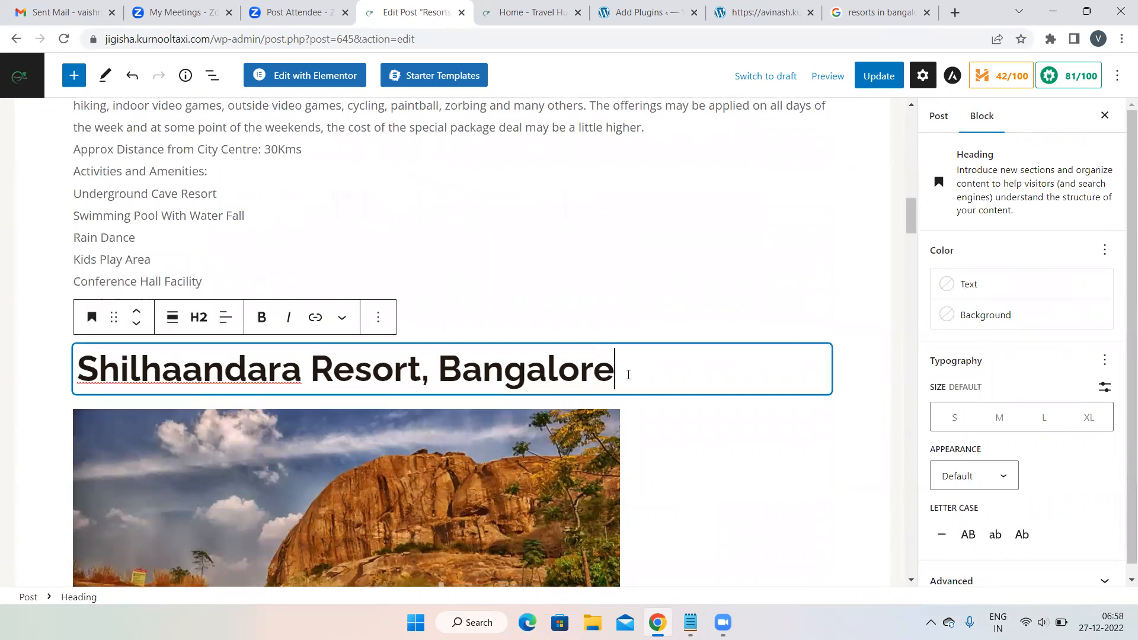
key("BackSpace")
key("BackSpace")
key("BackSpace")
key("BackSpace")
key("BackSpace")
key("BackSpace")
key("BackSpace")
key("BackSpace")
key("BackSpace")
key("BackSpace")
key("BackSpace")
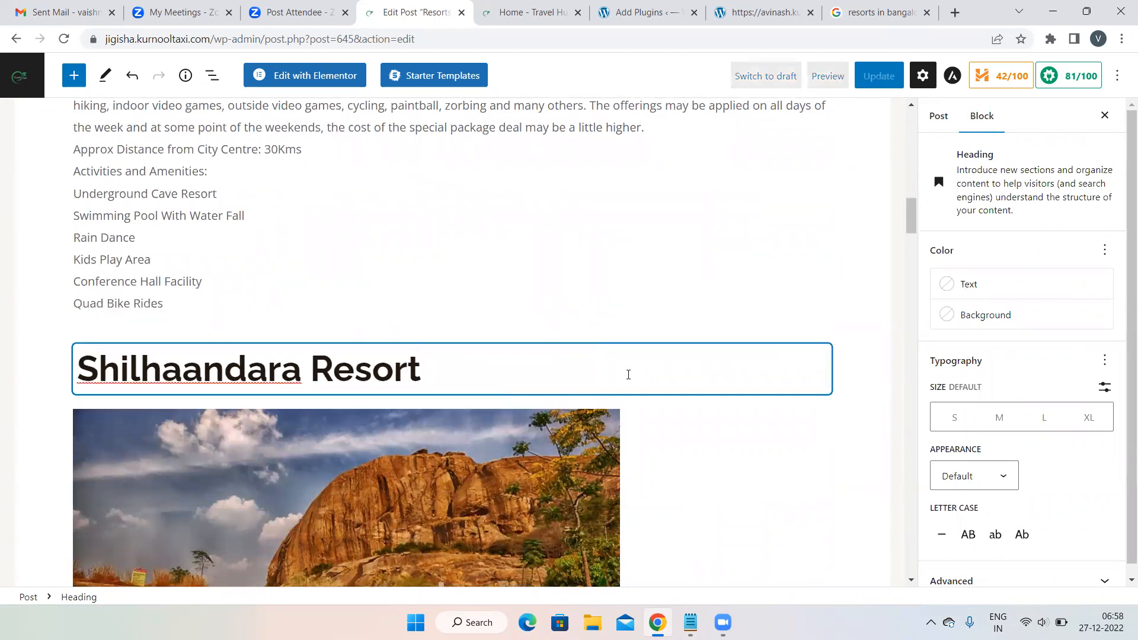
type(": Res")
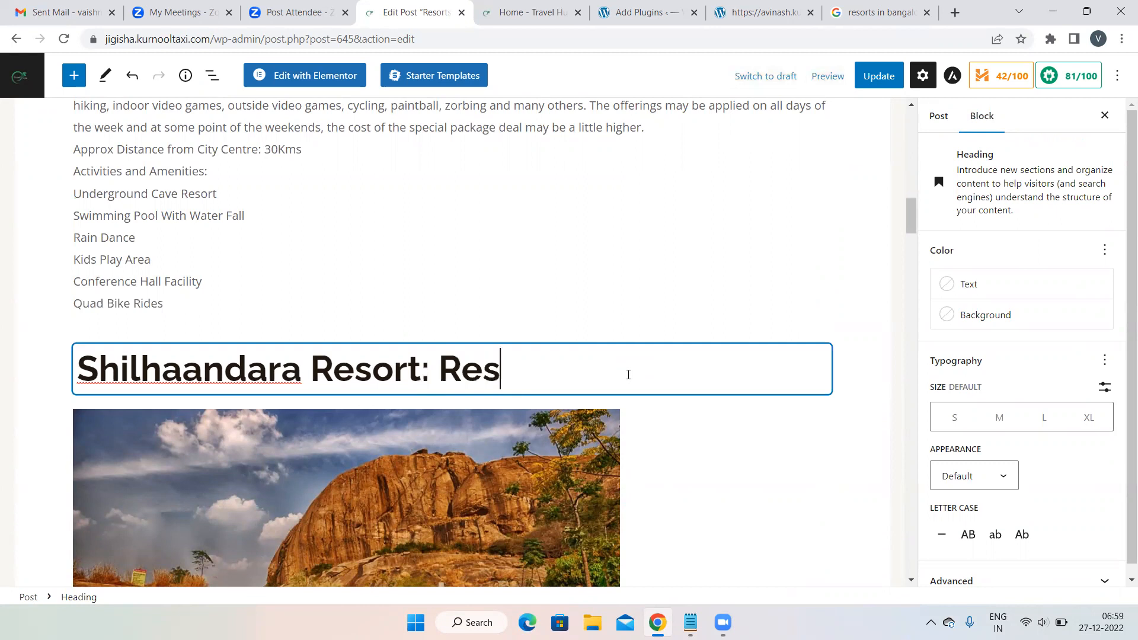
type("orts In B")
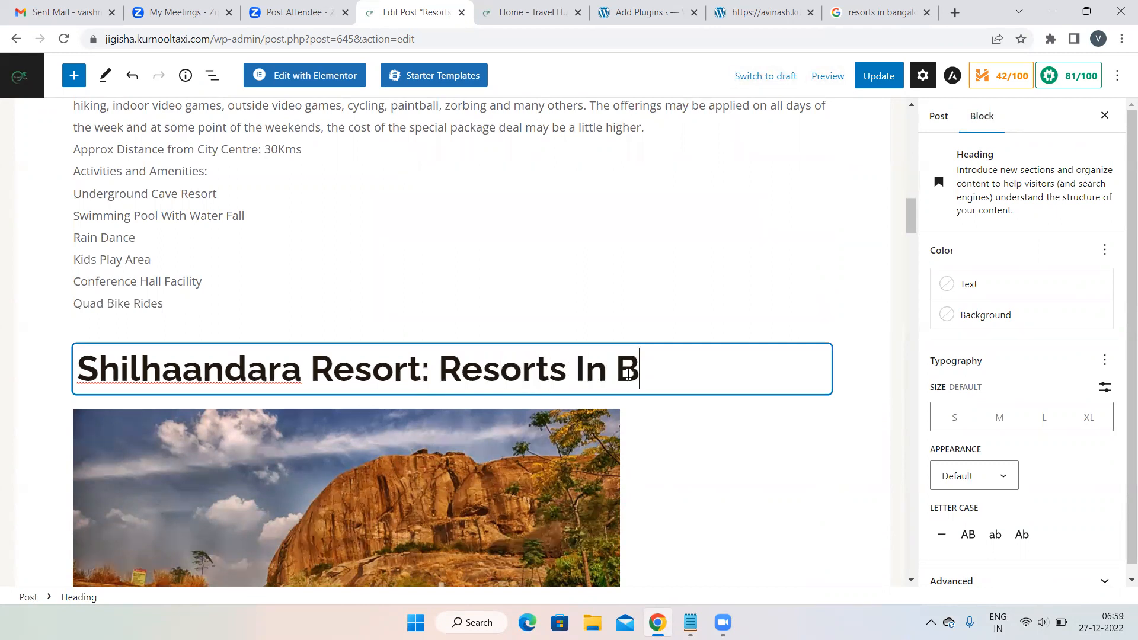
type("angalore")
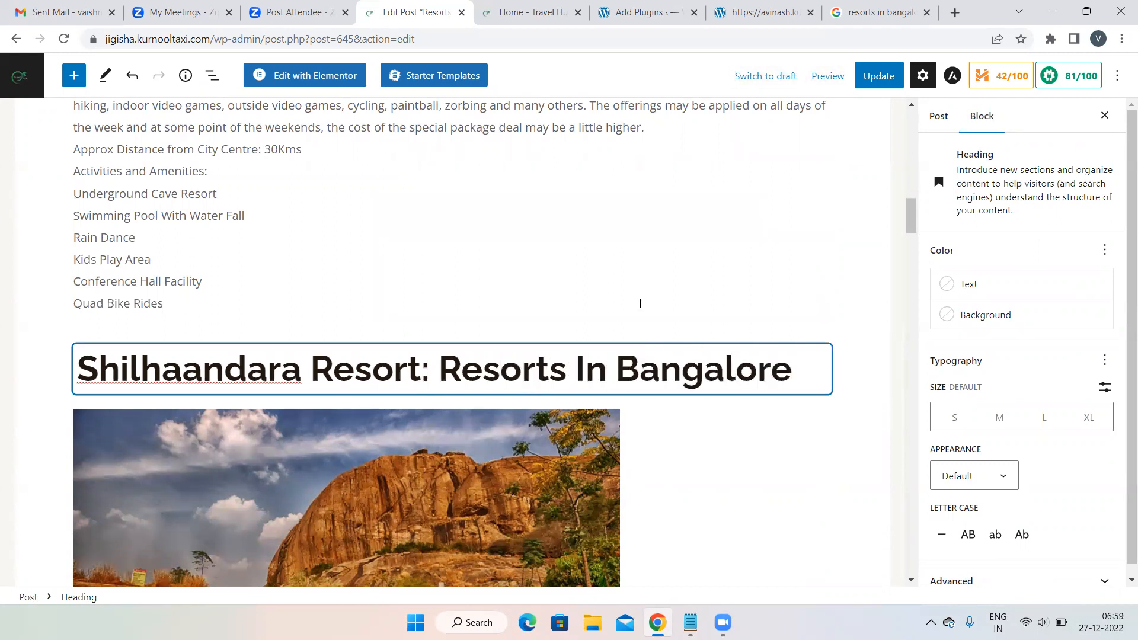
- Review the Focus Keyphrase checks for subheadings and image alt attributes in the AIOSEO settings
scroll(568, 268, "down", 20)
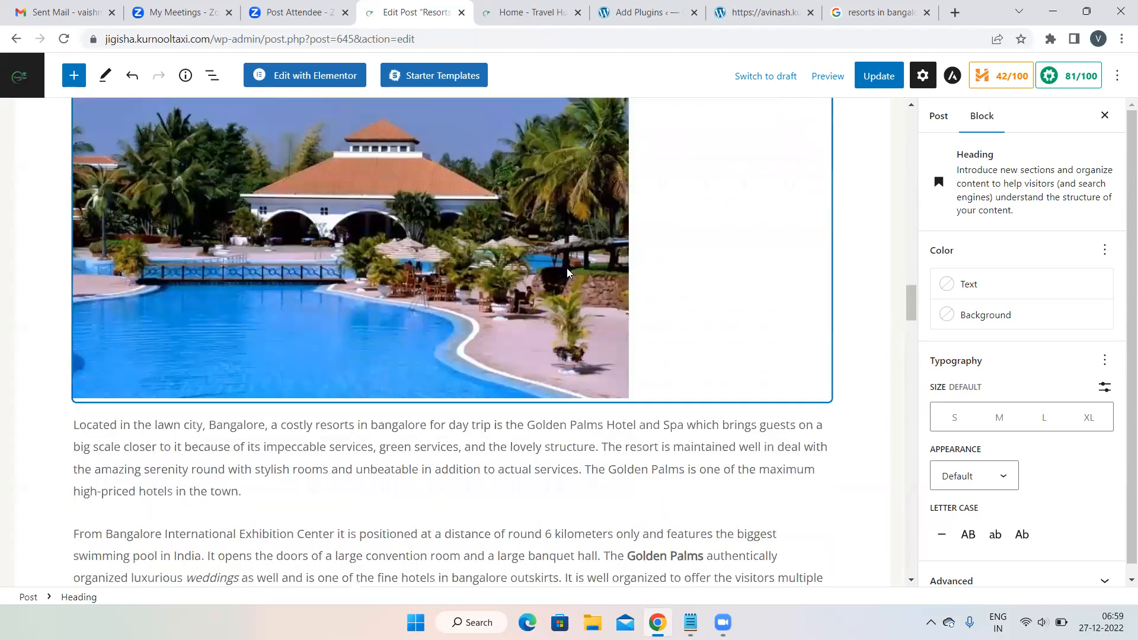
scroll(567, 265, "down", 20)
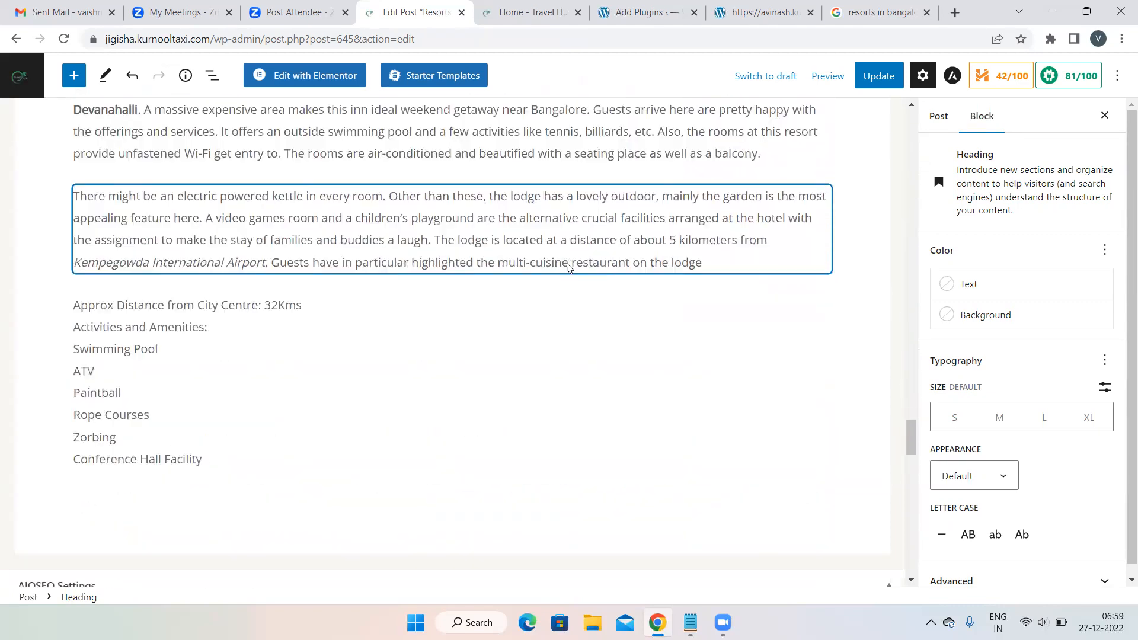
scroll(568, 266, "down", 5)
scroll(474, 214, "up", 1)
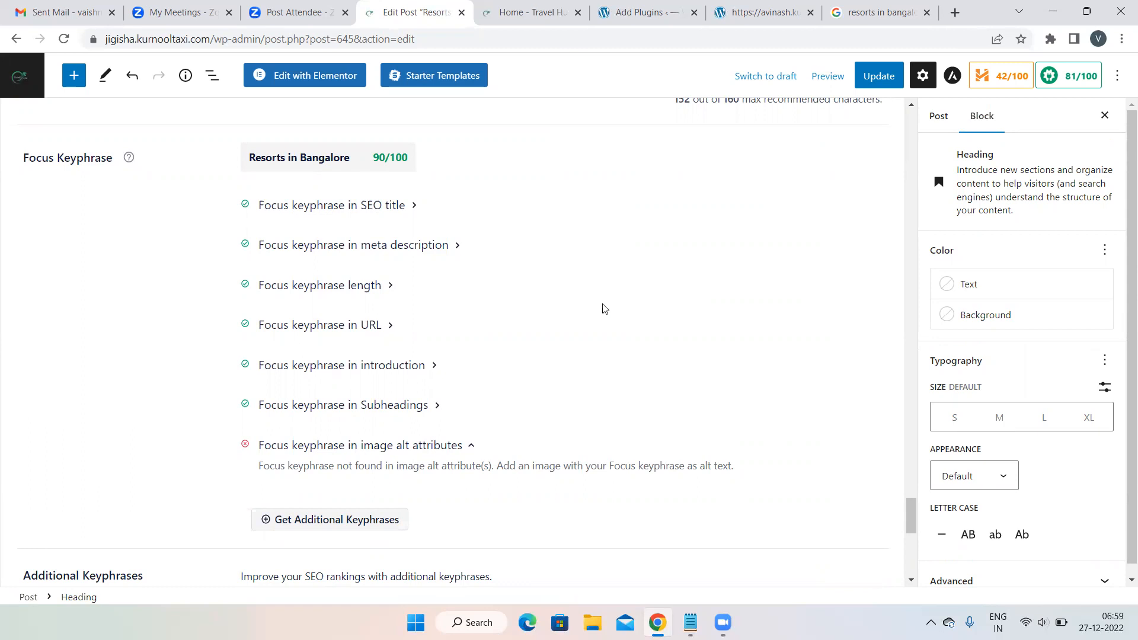
- Switch to the live Travel Hub site, browse its travel category and open the post on best tourist places in Uttara Karnataka
scroll(603, 308, "up", 15)
scroll(603, 308, "up", 20)
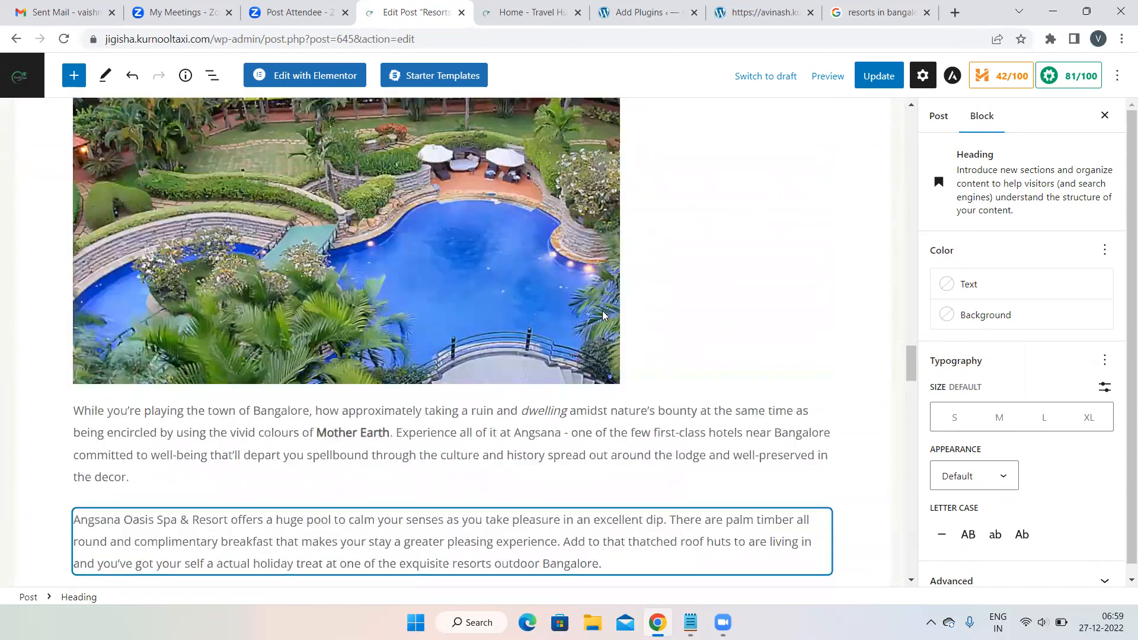
scroll(603, 317, "up", 15)
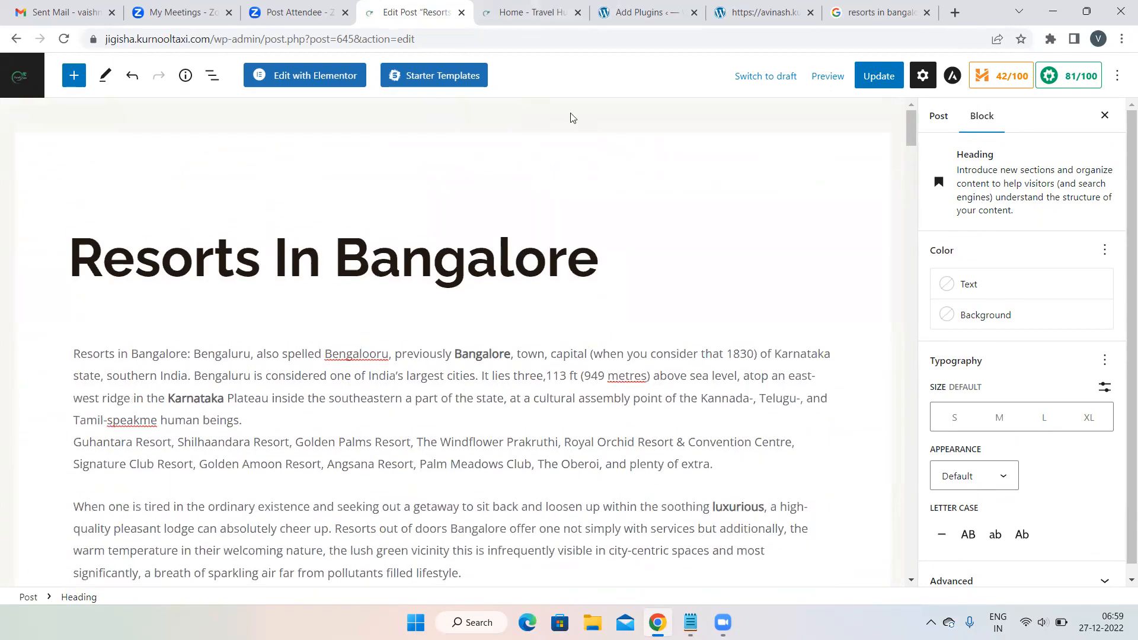
left_click(548, 6)
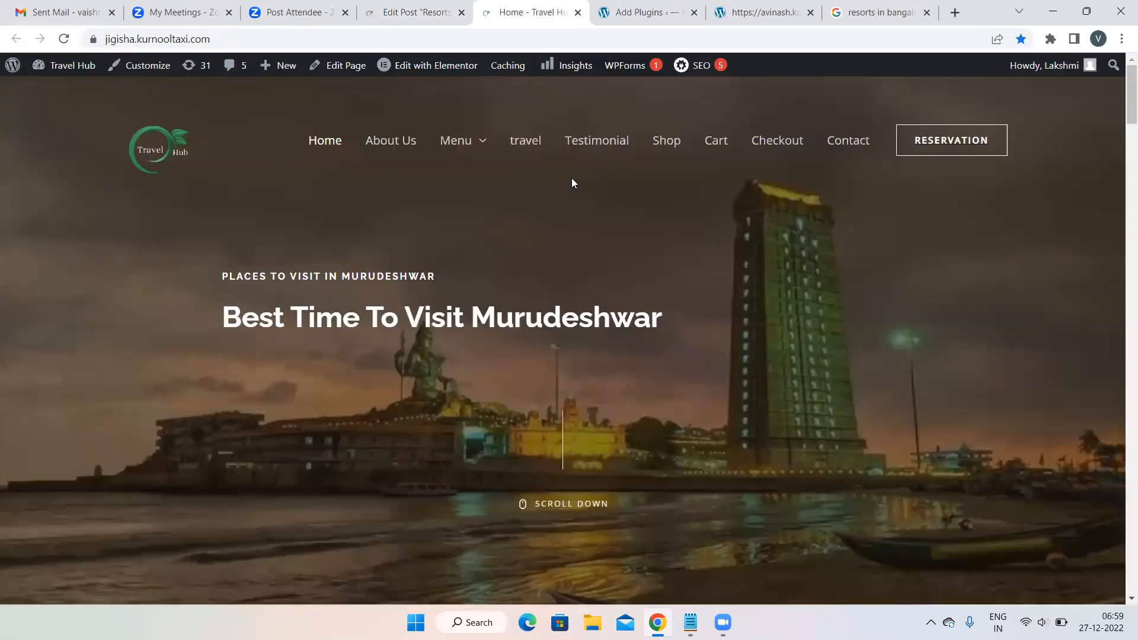
scroll(442, 295, "down", 5)
scroll(442, 295, "up", 5)
left_click(528, 142)
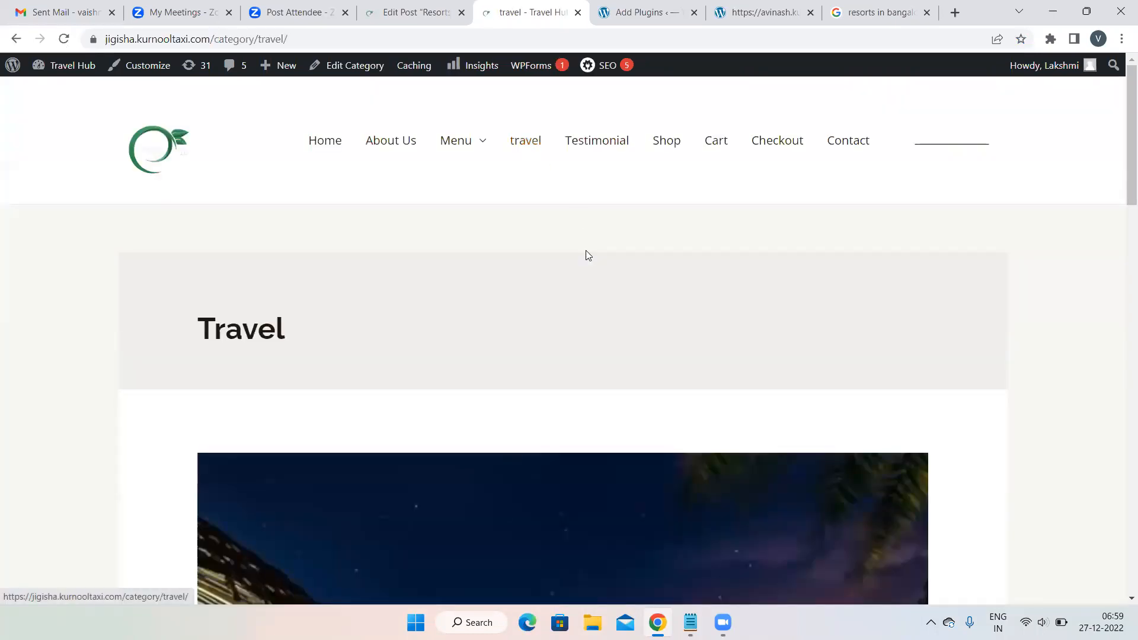
scroll(586, 254, "down", 5)
scroll(587, 254, "down", 6)
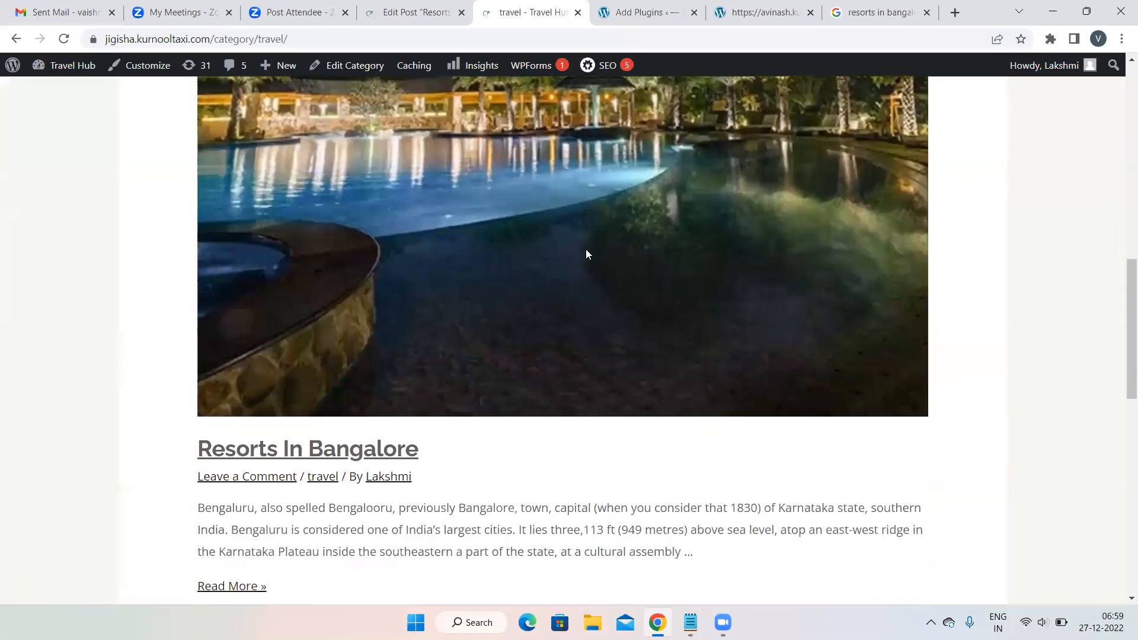
scroll(586, 255, "up", 11)
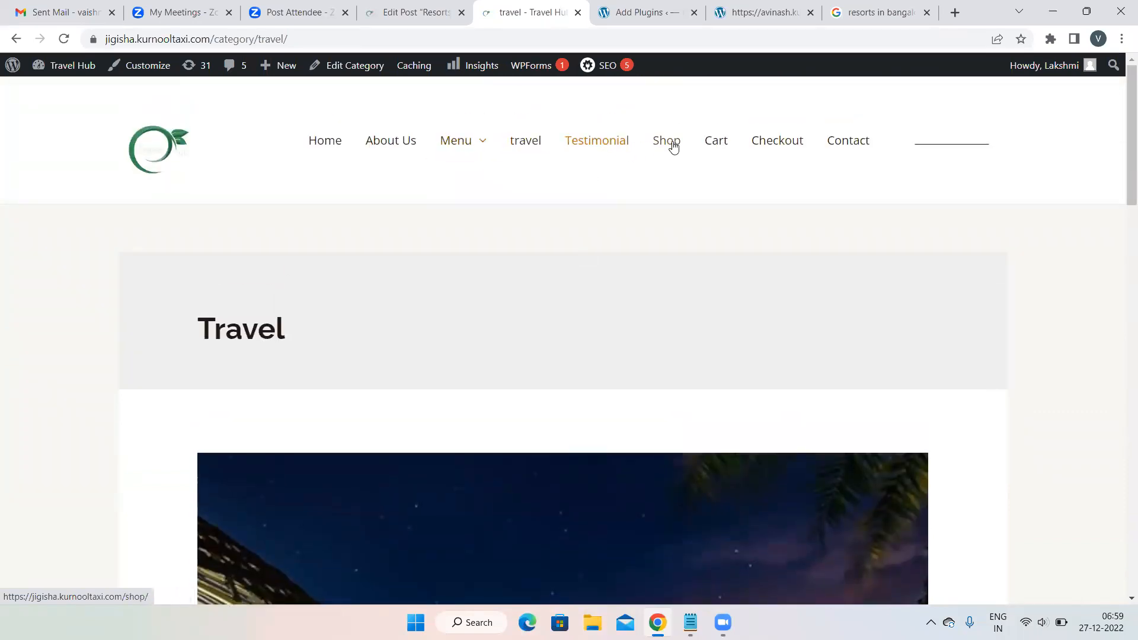
scroll(415, 250, "down", 12)
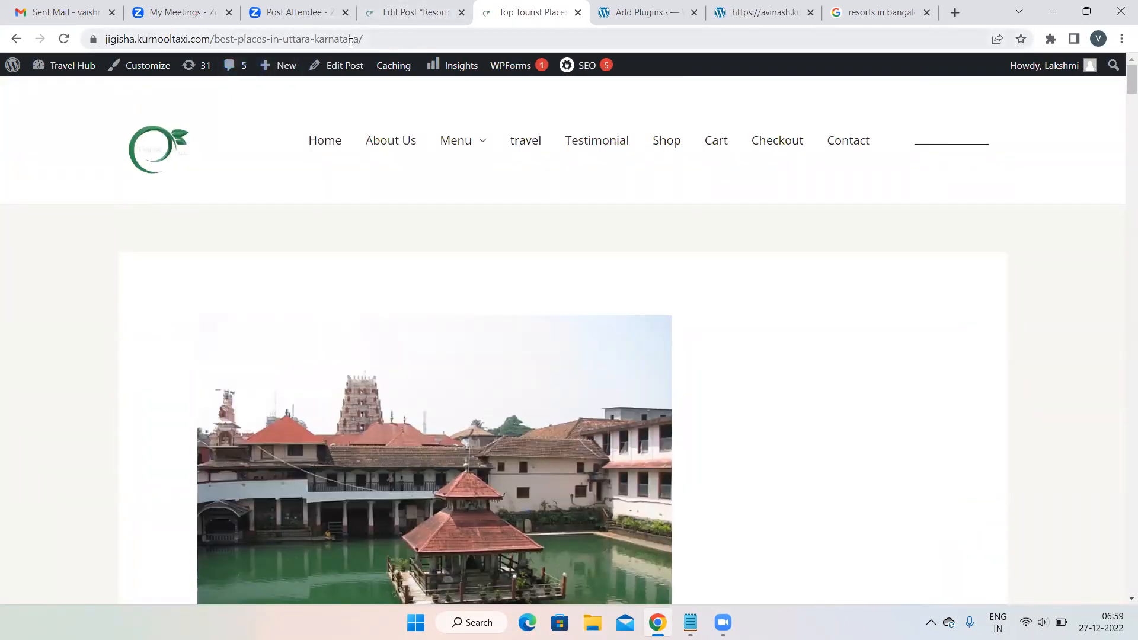
- Examine the "/best-places-in-uttara-karnataka/" part of the post's URL and the post's title
left_click_drag(381, 39, 212, 37)
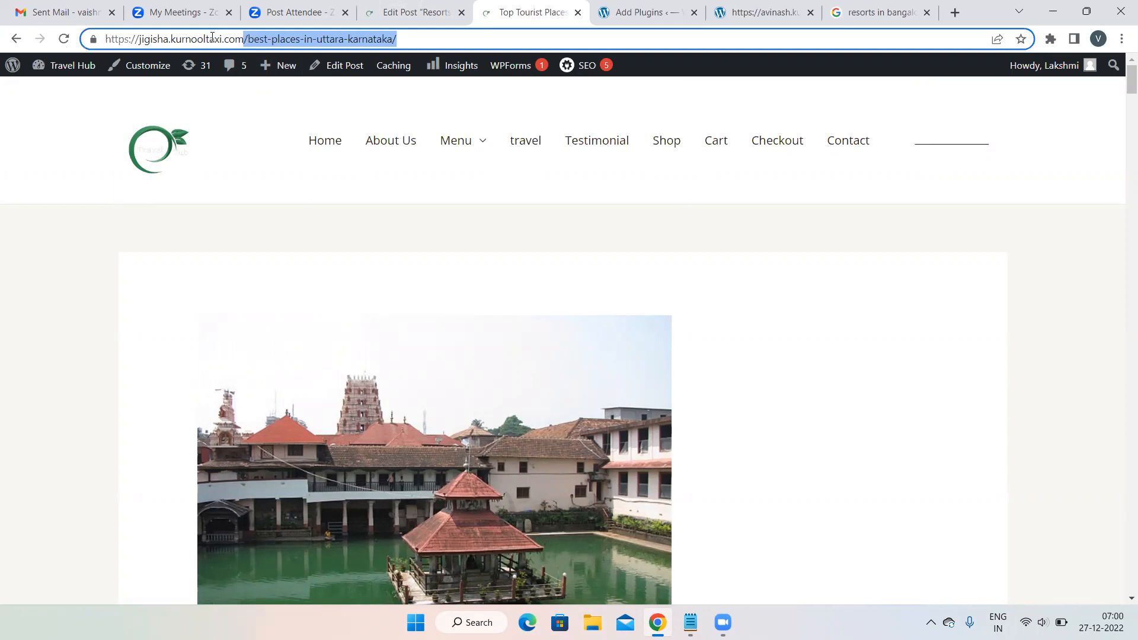
scroll(59, 454, "down", 6)
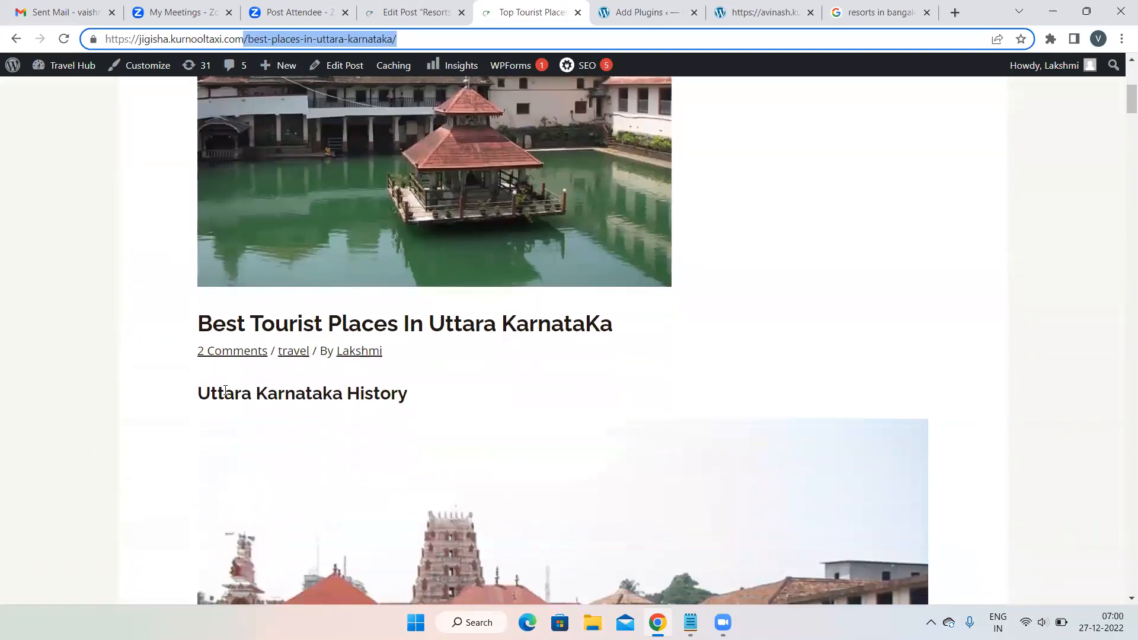
scroll(664, 320, "up", 6)
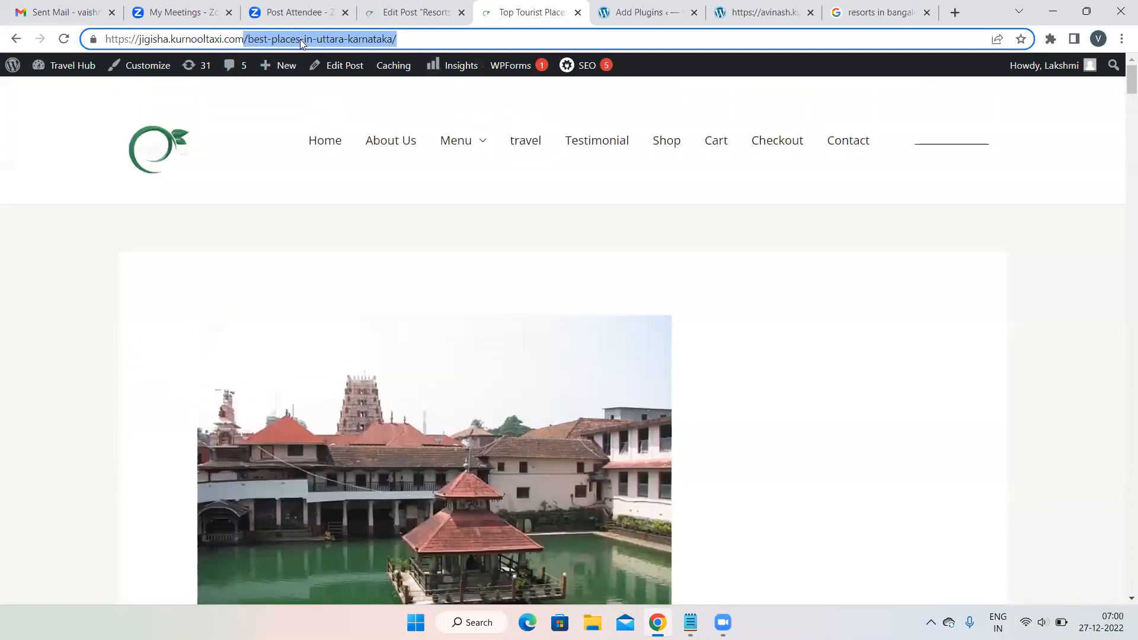
left_click(275, 203)
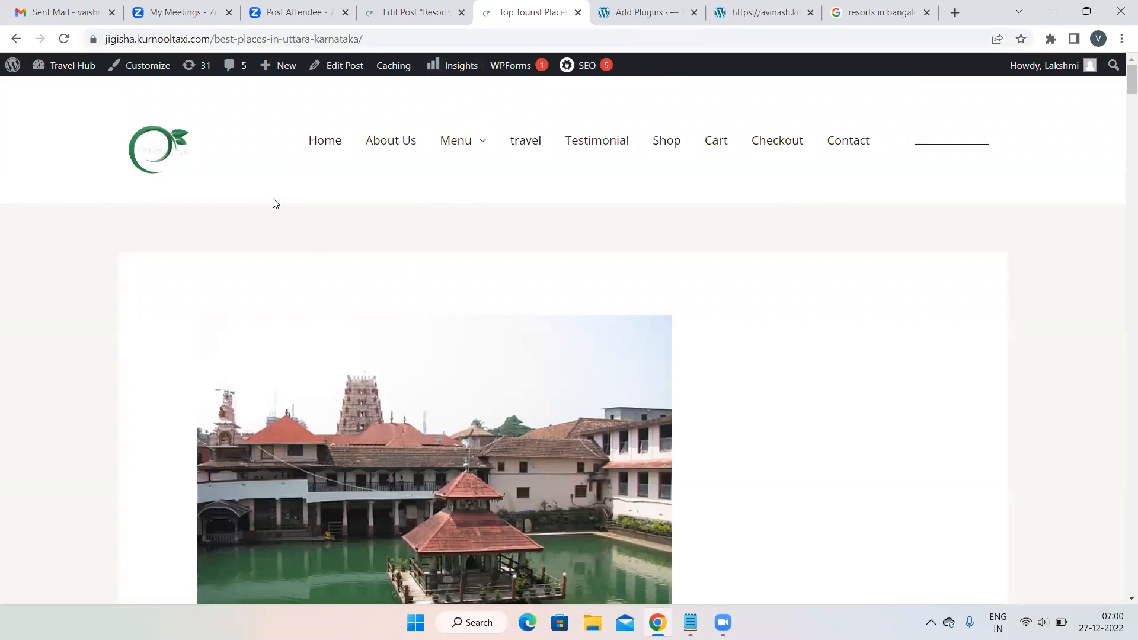
left_click(396, 5)
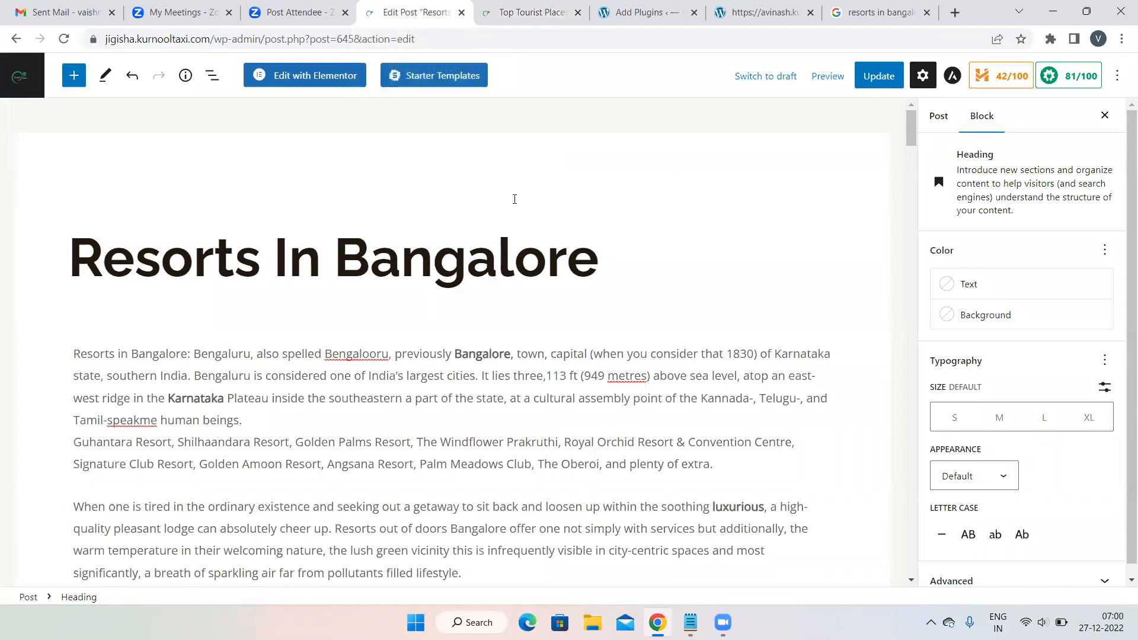
left_click(530, 12)
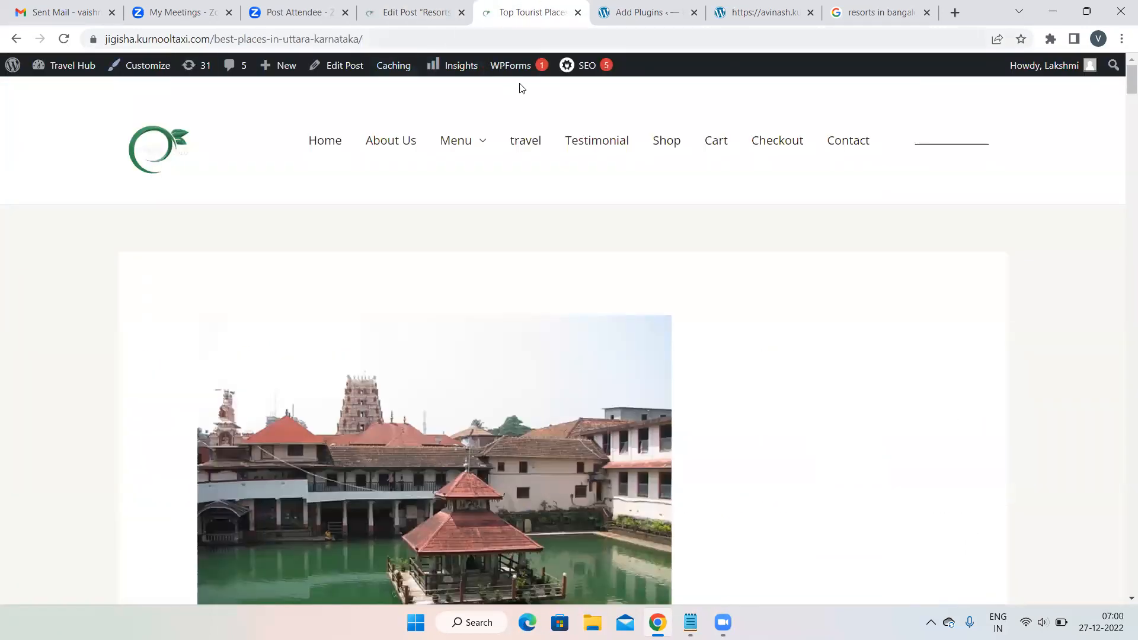
left_click(418, 12)
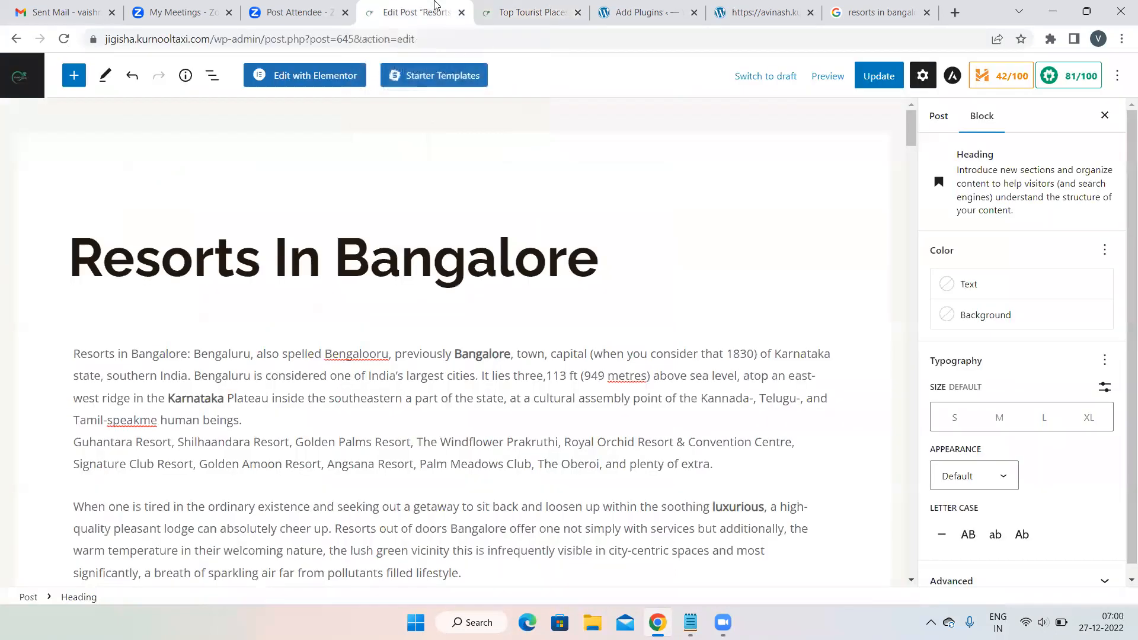
left_click(532, 12)
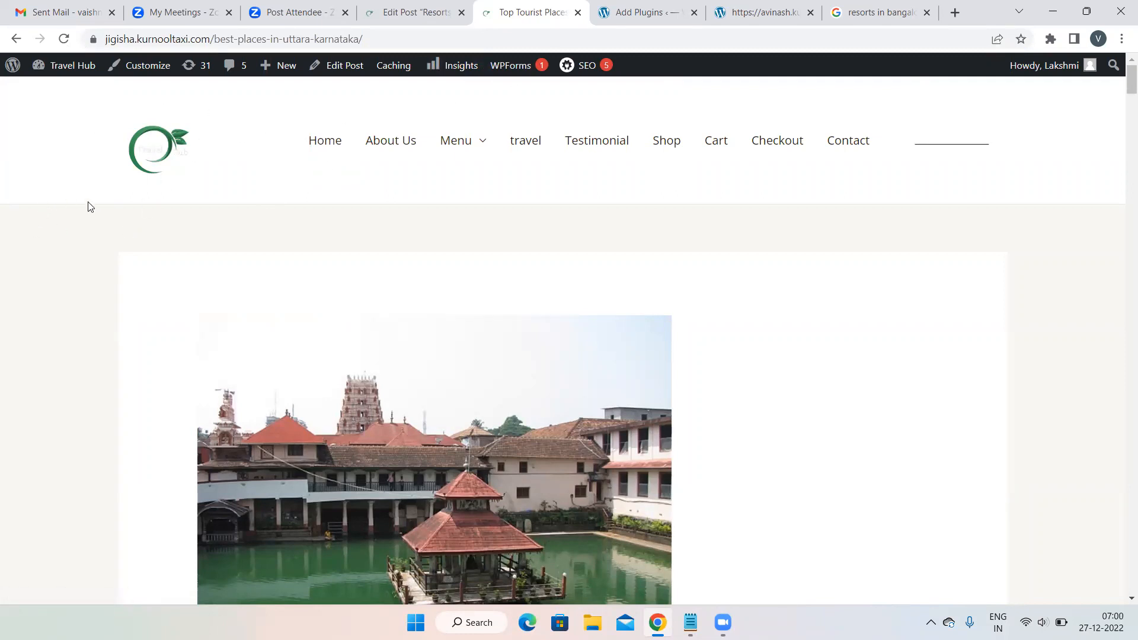
- Return to the "Resorts In Bangalore" post editor and select the bold word "Karnataka" in the opening paragraph
left_click(401, 7)
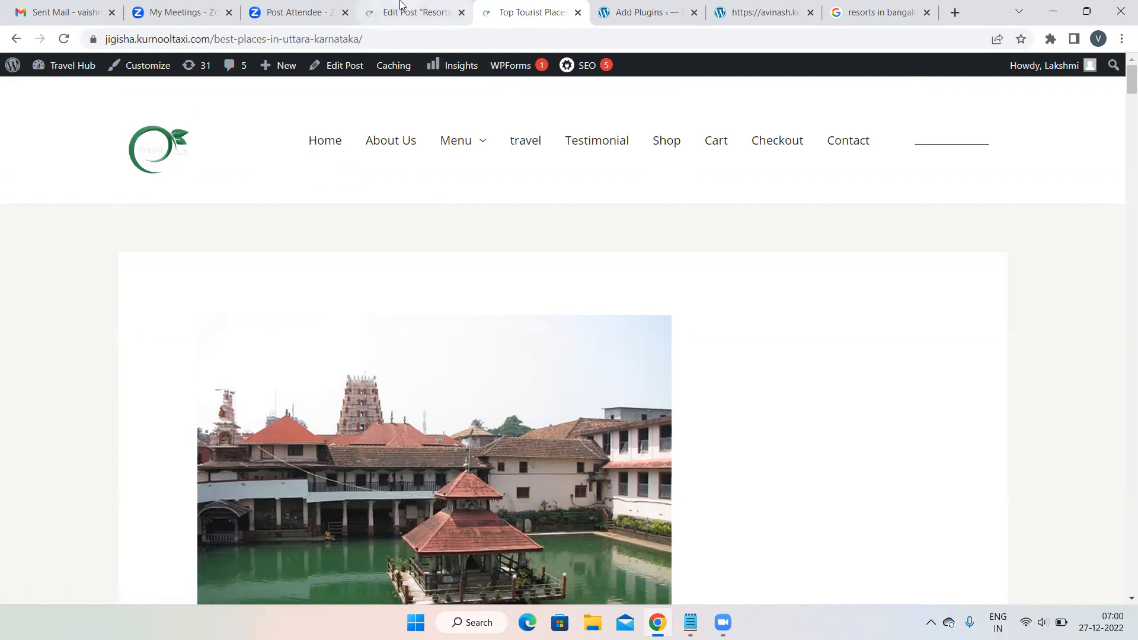
scroll(411, 299, "down", 2)
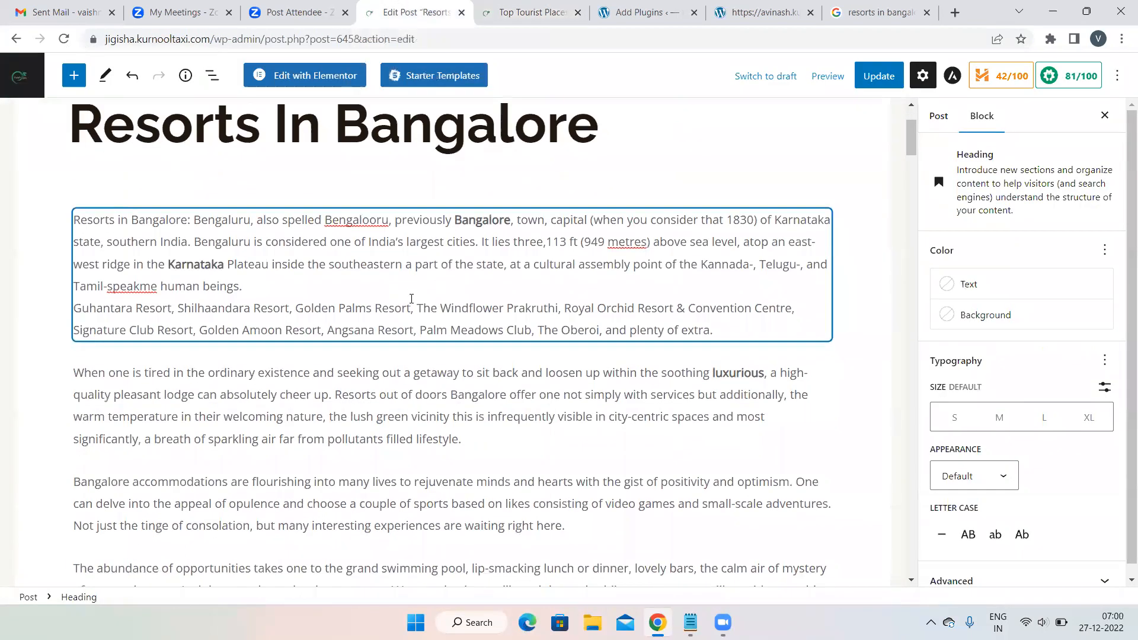
scroll(411, 299, "down", 1)
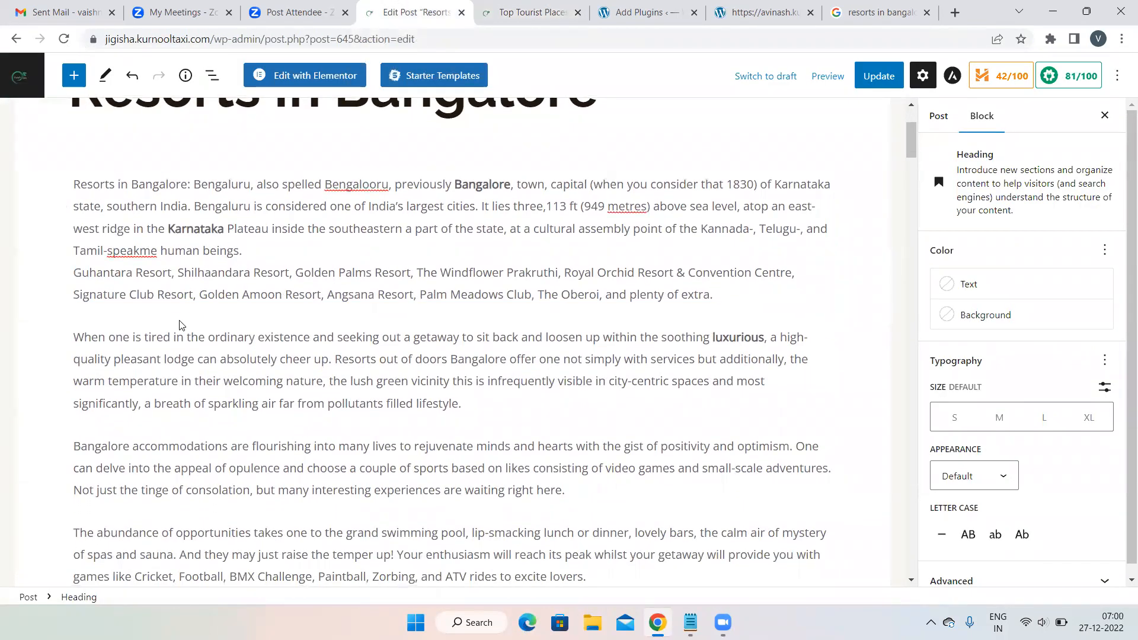
left_click(226, 228)
double_click(228, 232)
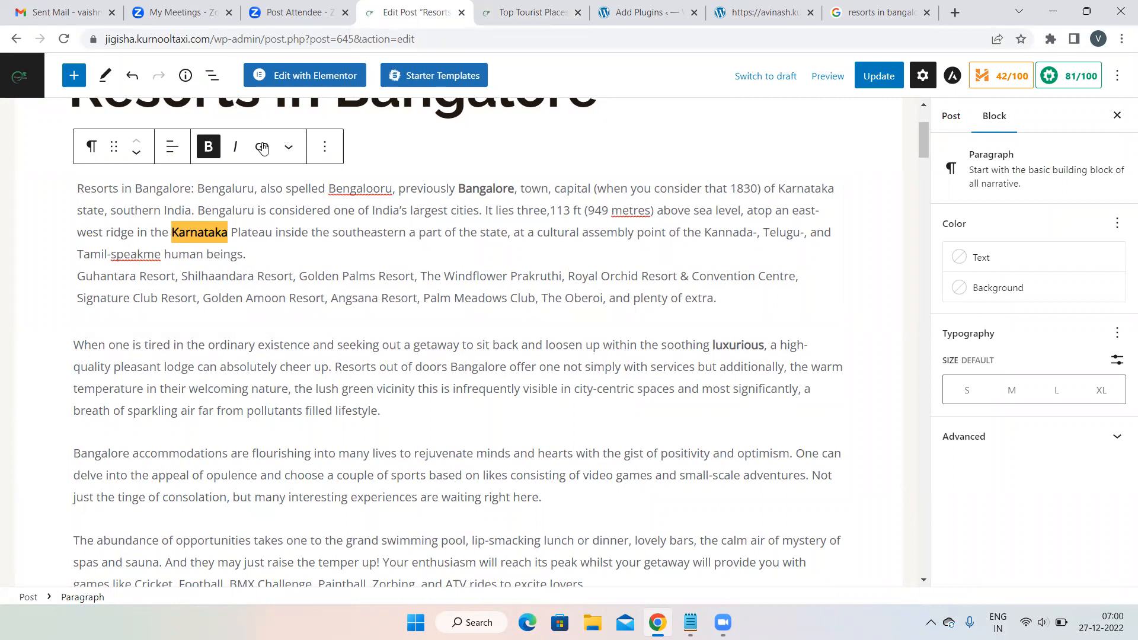
- Try to link the word "Karnataka" in the intro paragraph to the copied URL of the best-places-in-uttara-karnataka page
left_click(262, 146)
left_click(531, 12)
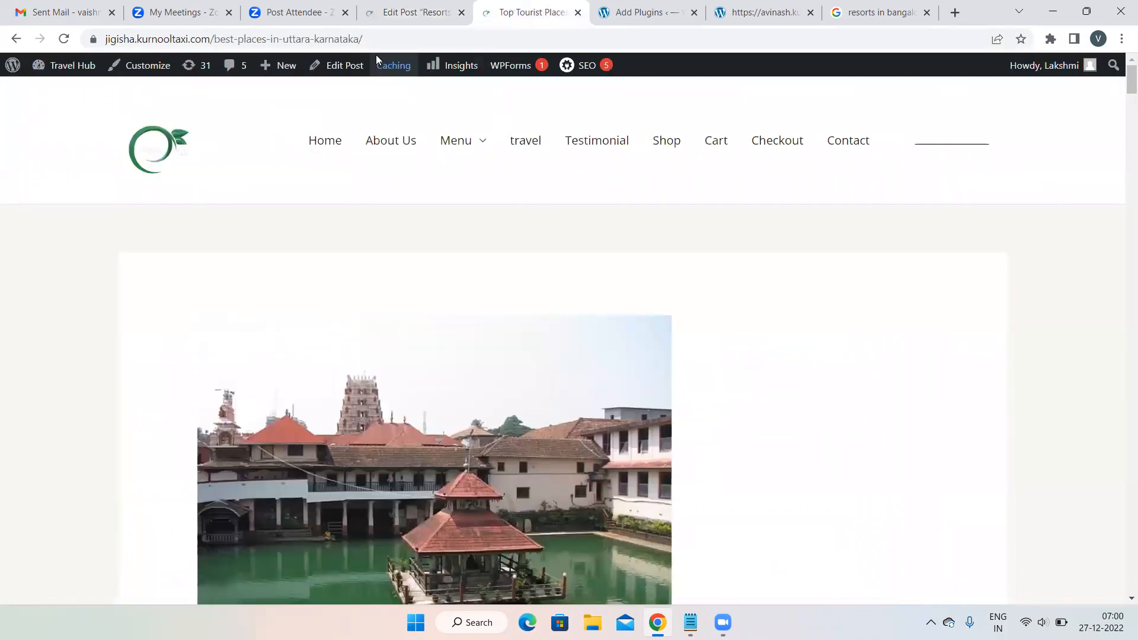
left_click_drag(380, 39, 95, 26)
key("ctrl+c")
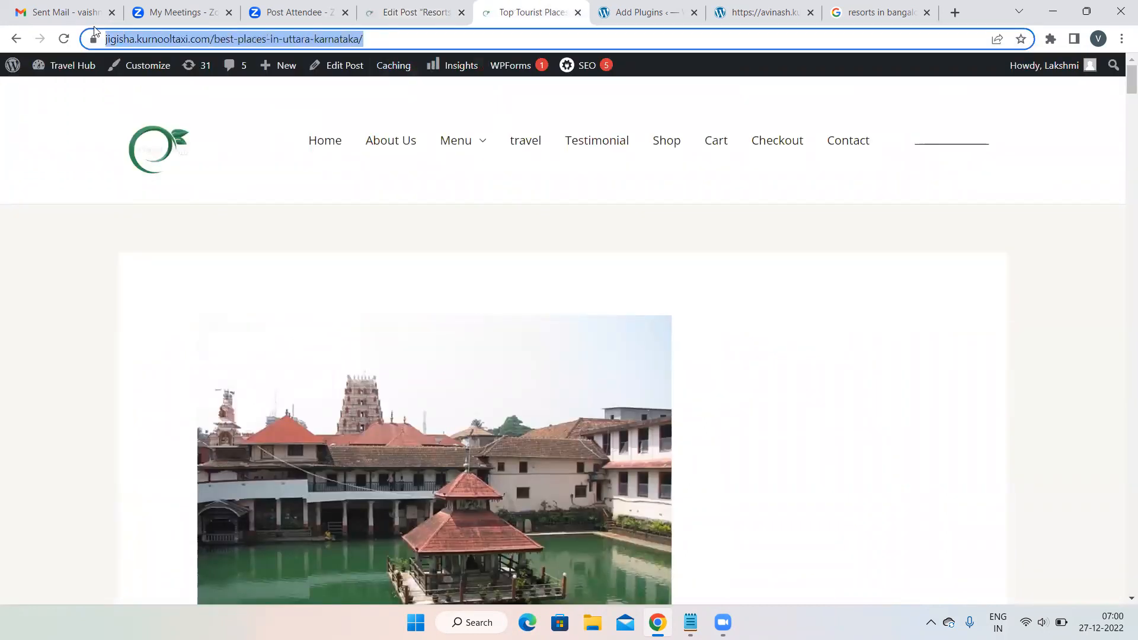
left_click(430, 10)
key("ctrl+v")
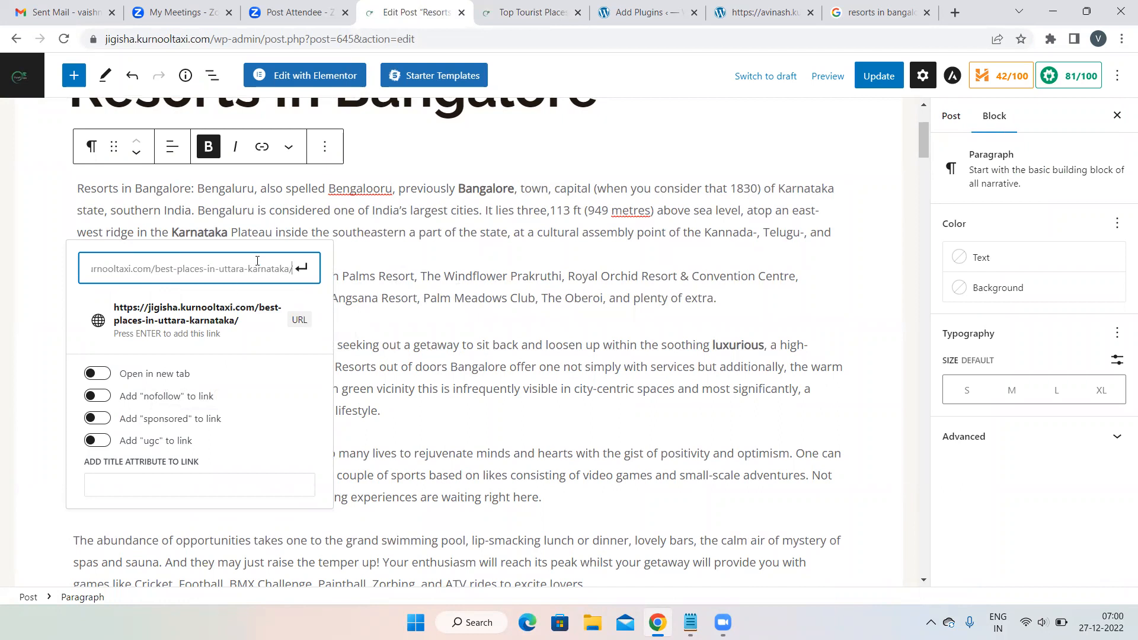
left_click(36, 262)
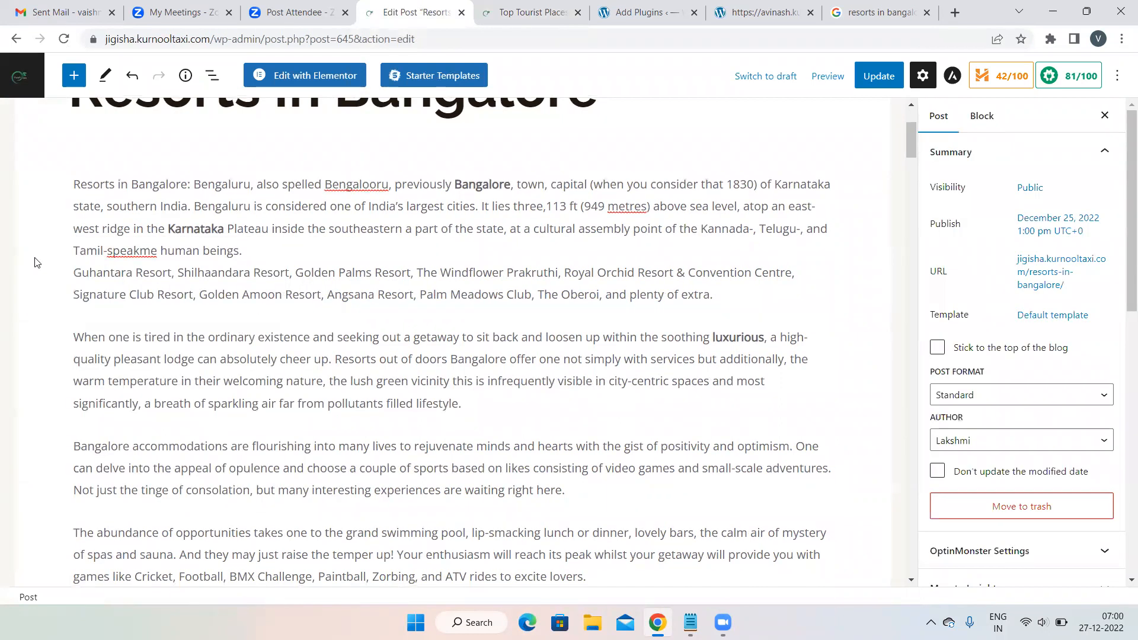
double_click(202, 228)
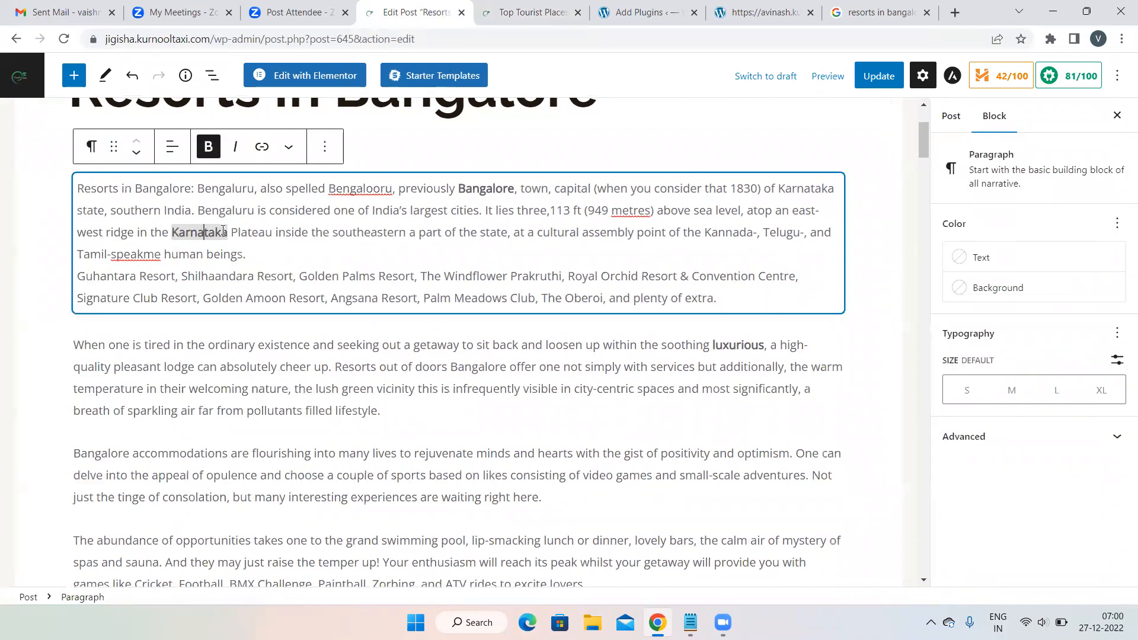
left_click(261, 149)
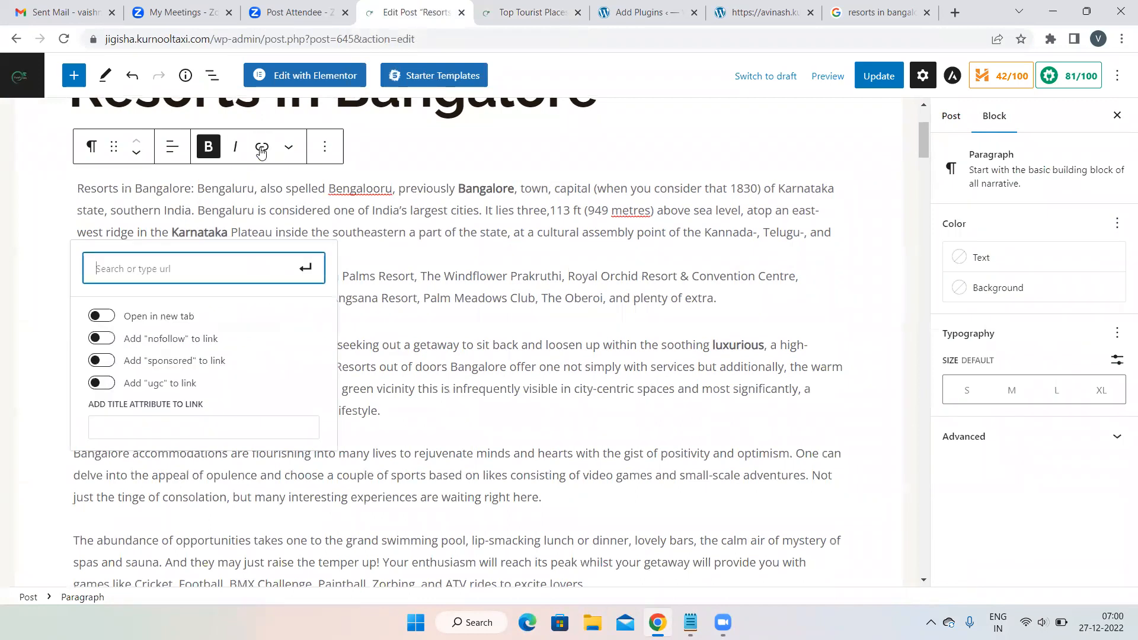
key("ctrl+v")
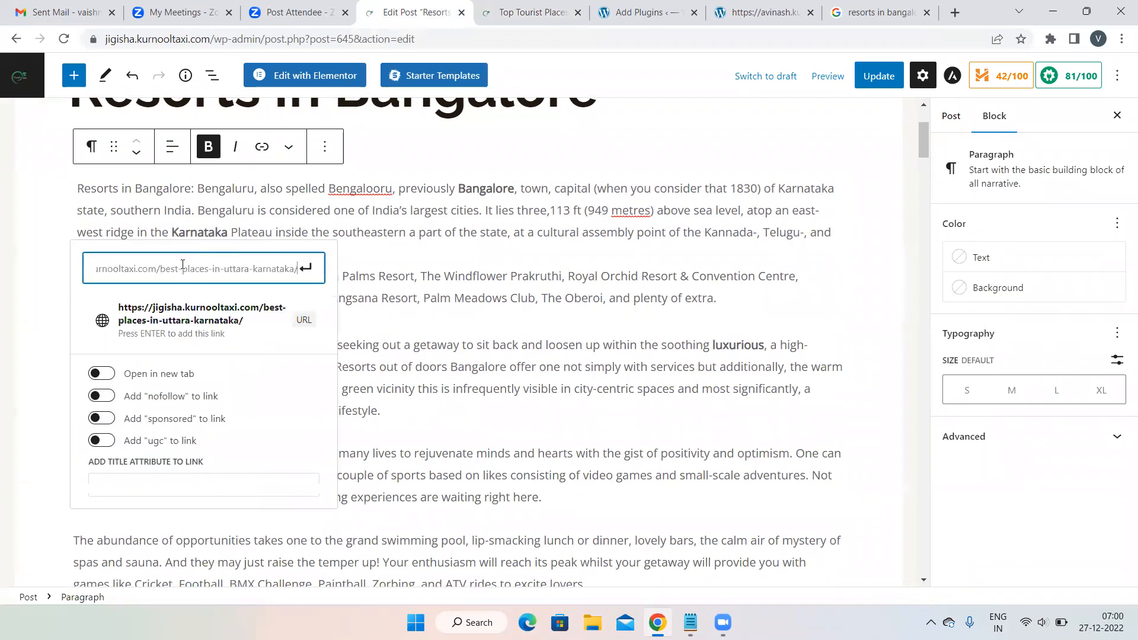
left_click(305, 268)
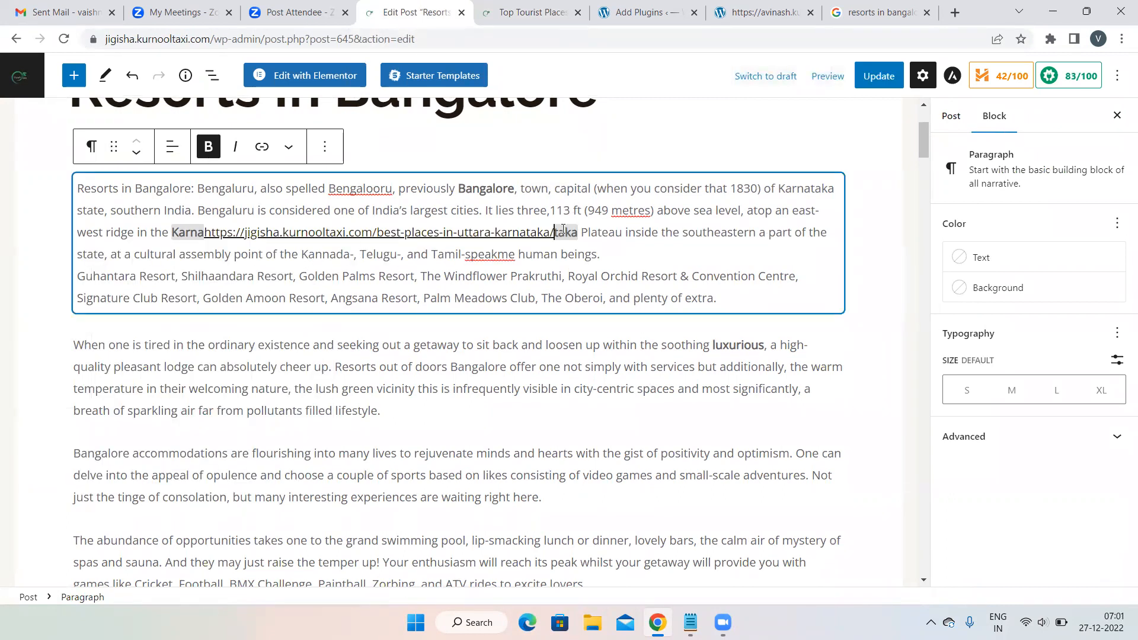
- Delete the linked URL text inserted in the middle of the word "Karnataka" in the intro paragraph
key("BackSpace")
key("BackSpace")
key("BackSpace")
key("BackSpace")
key("BackSpace")
key("BackSpace")
key("BackSpace")
key("BackSpace")
key("BackSpace")
key("BackSpace")
key("BackSpace")
key("BackSpace")
key("BackSpace")
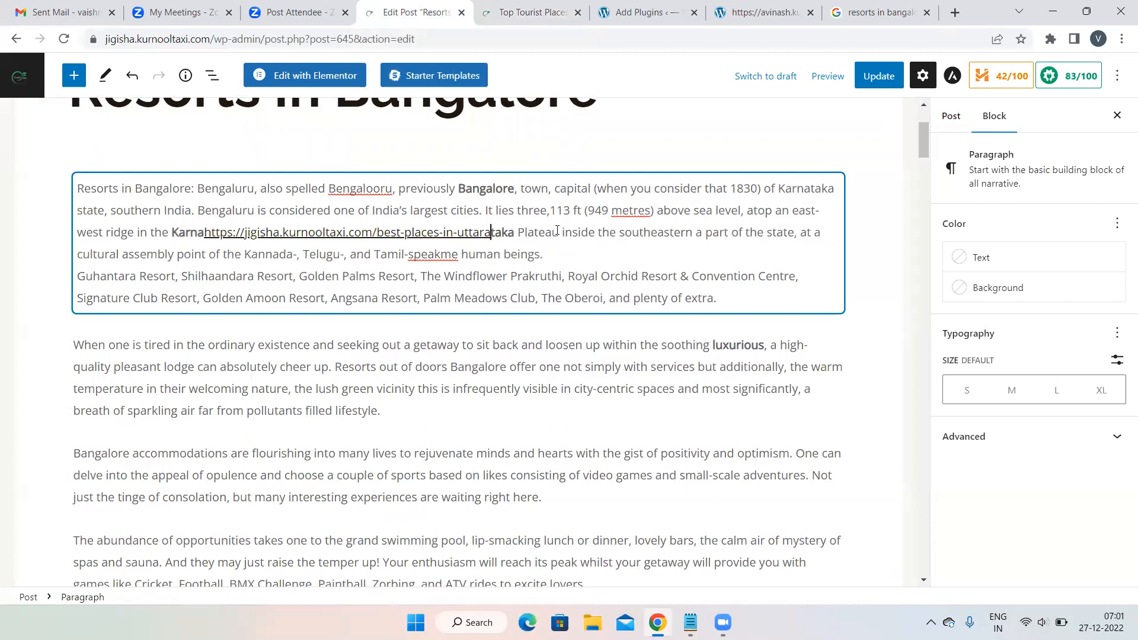
key("BackSpace")
key("BackSpace")
key("BackSpace")
key("BackSpace")
key("BackSpace")
key("BackSpace")
key("BackSpace")
key("BackSpace")
key("BackSpace")
key("BackSpace")
key("BackSpace")
key("BackSpace")
key("BackSpace")
key("BackSpace")
key("BackSpace")
key("BackSpace")
key("BackSpace")
key("BackSpace")
key("BackSpace")
key("BackSpace")
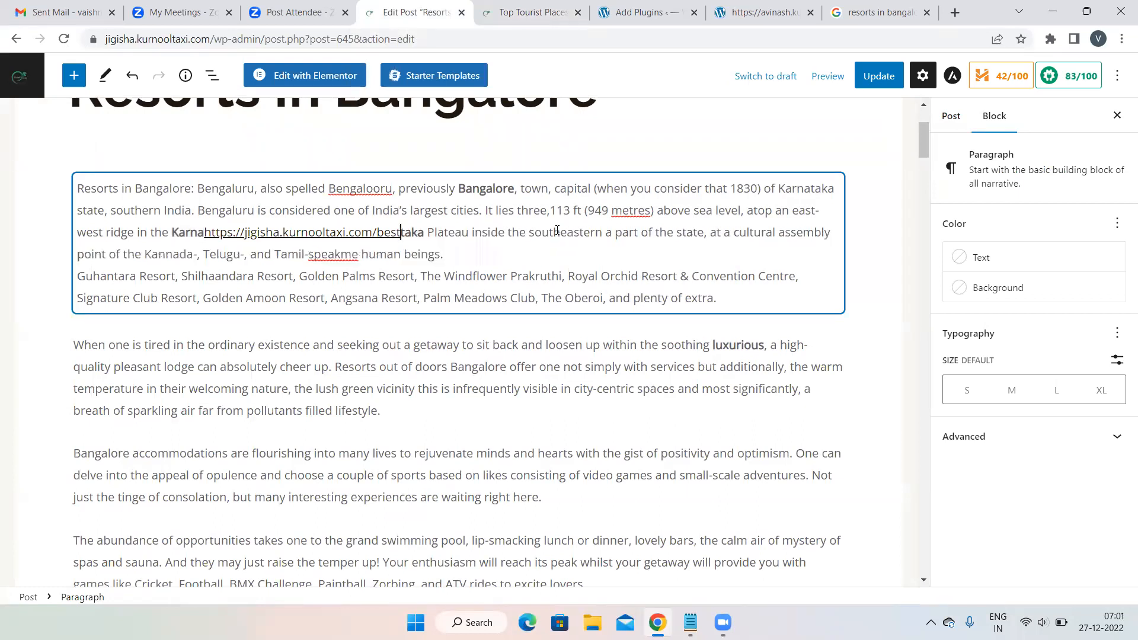
key("BackSpace")
key("BackSpace")
key("BackSpace")
key("BackSpace")
key("BackSpace")
key("BackSpace")
key("BackSpace")
key("BackSpace")
key("BackSpace")
key("BackSpace")
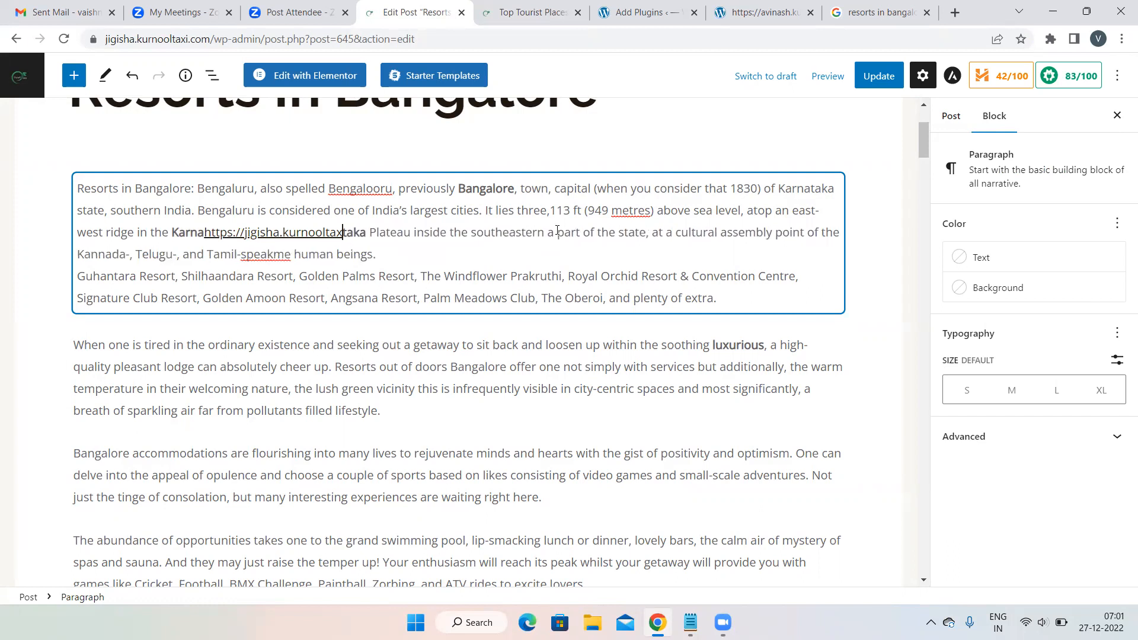
key("BackSpace")
key("BackSpace")
key("BackSpace")
key("BackSpace")
key("BackSpace")
key("BackSpace")
key("BackSpace")
key("BackSpace")
key("BackSpace")
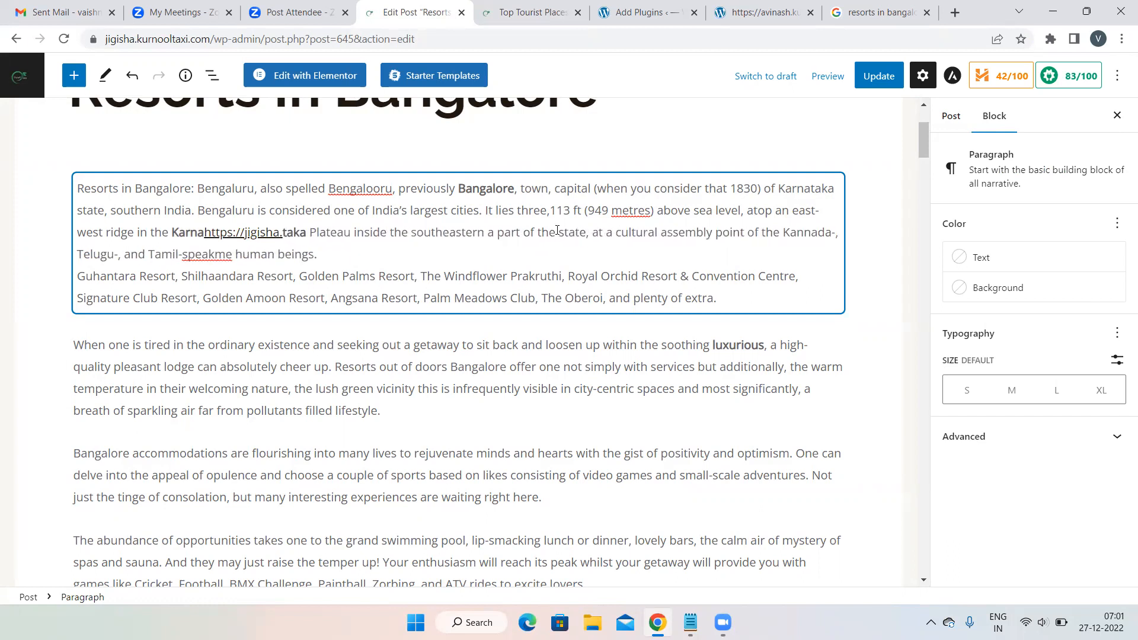
key("BackSpace")
key("BackSpace")
key("BackSpace")
key("BackSpace")
key("BackSpace")
key("BackSpace")
key("BackSpace")
key("BackSpace")
key("BackSpace")
key("BackSpace")
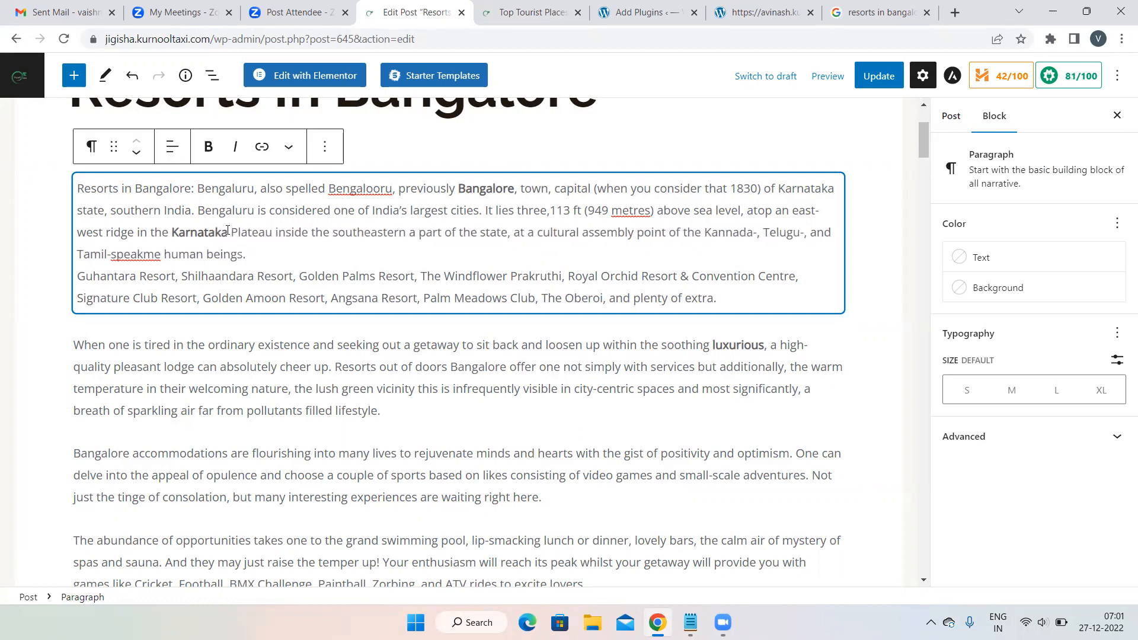
left_click_drag(228, 231, 173, 227)
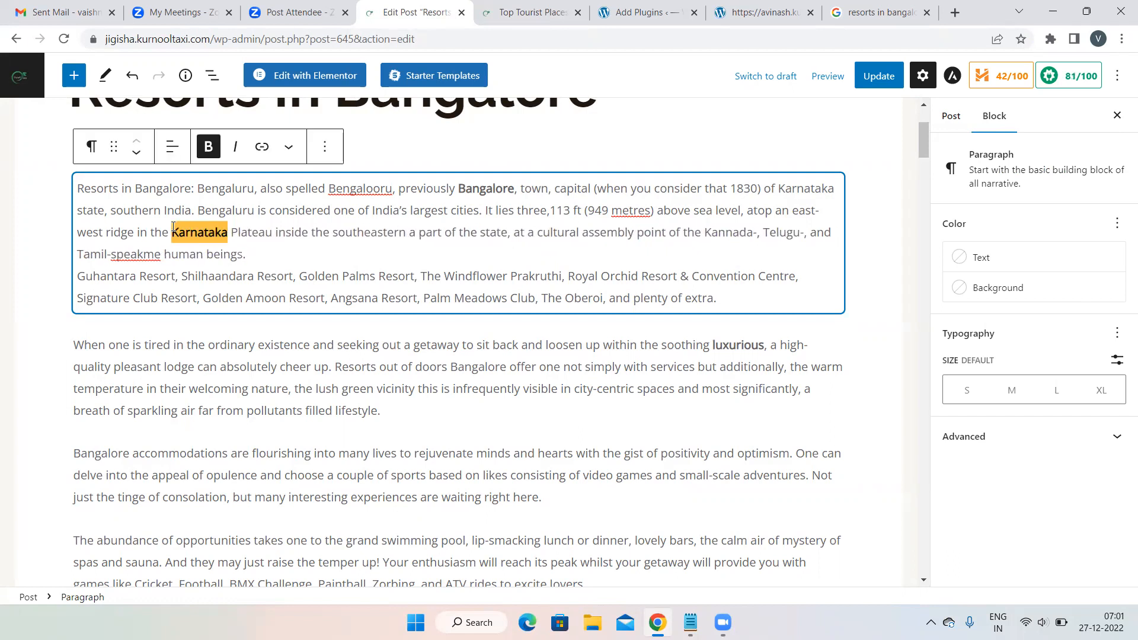
left_click(261, 147)
type("https://jigisha.kurnooltaxi.com/best-places-in-uttara-karnataka/")
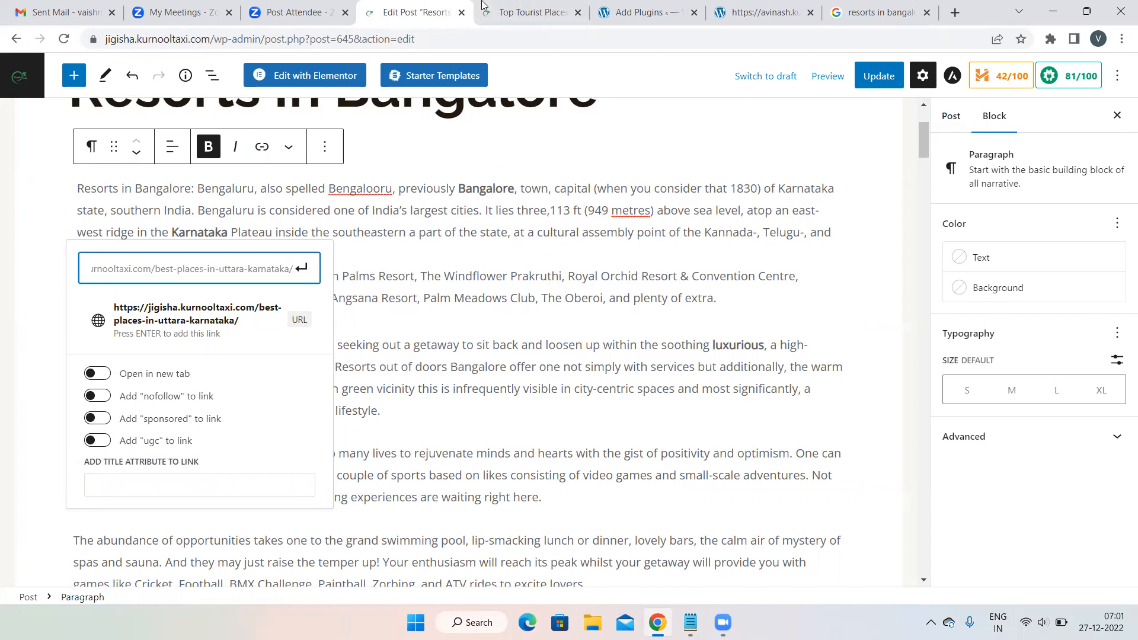
left_click(522, 9)
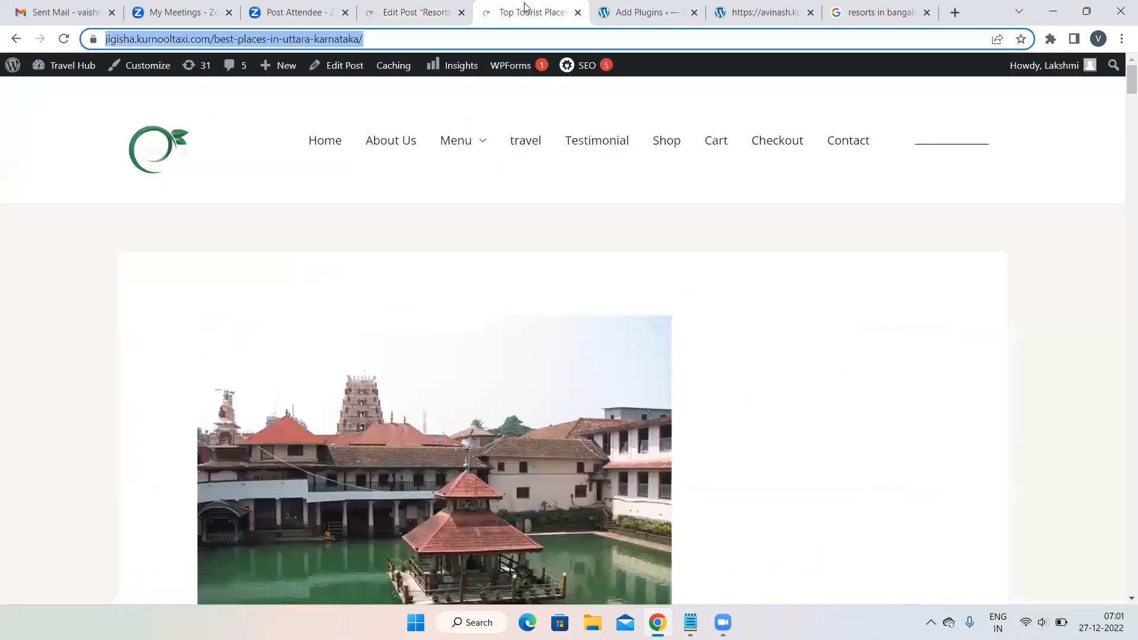
key("ctrl+c")
left_click(417, 12)
key("ctrl+v")
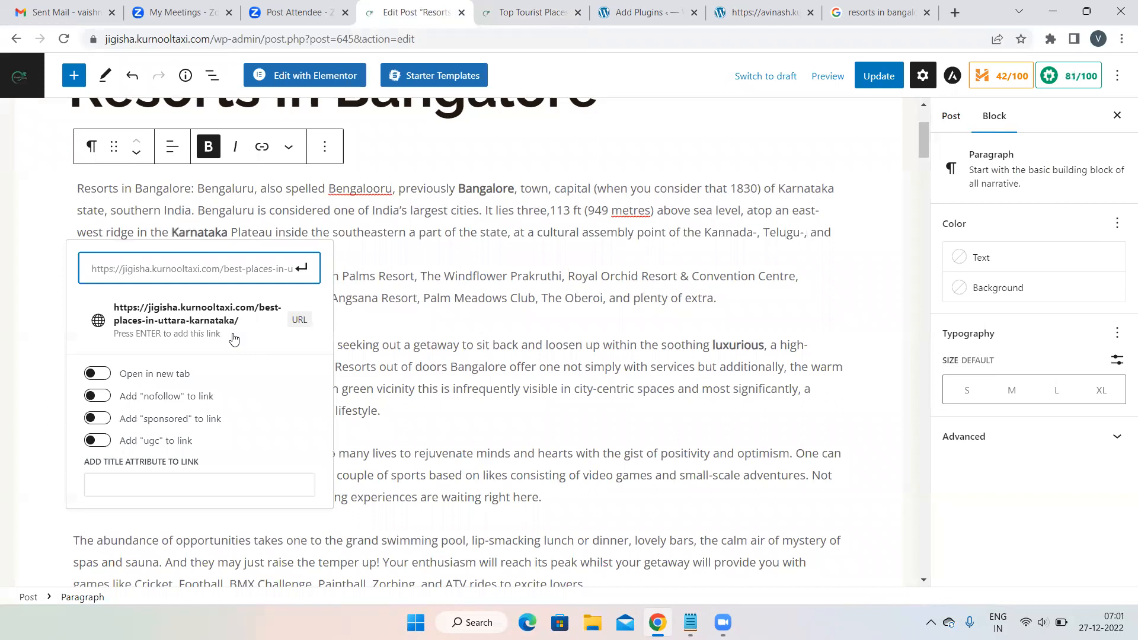
left_click(298, 322)
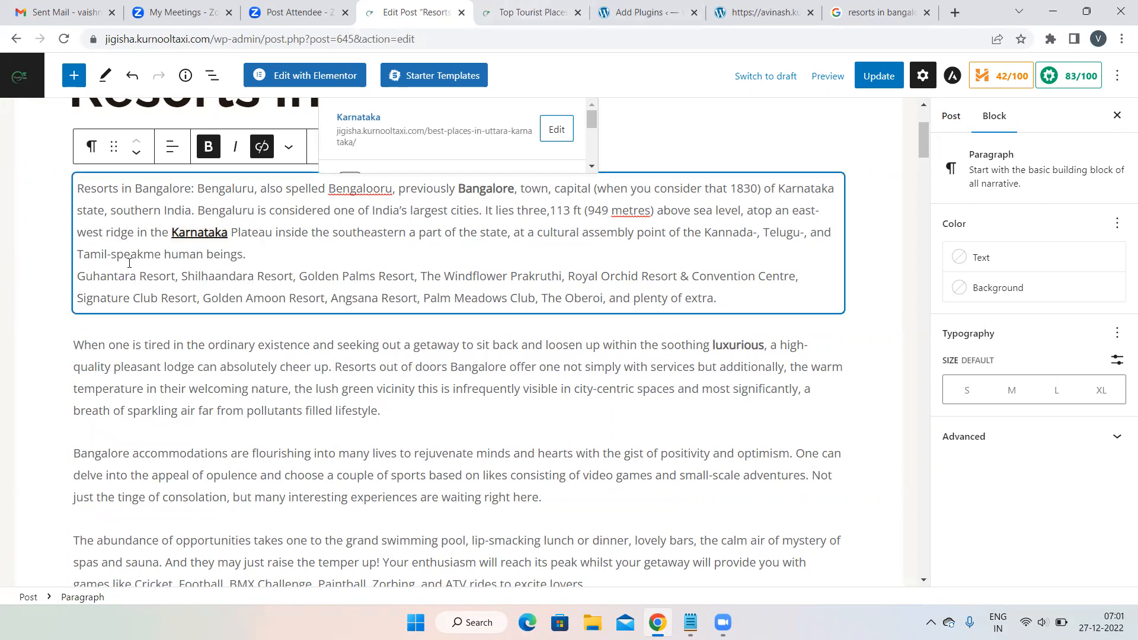
left_click(856, 249)
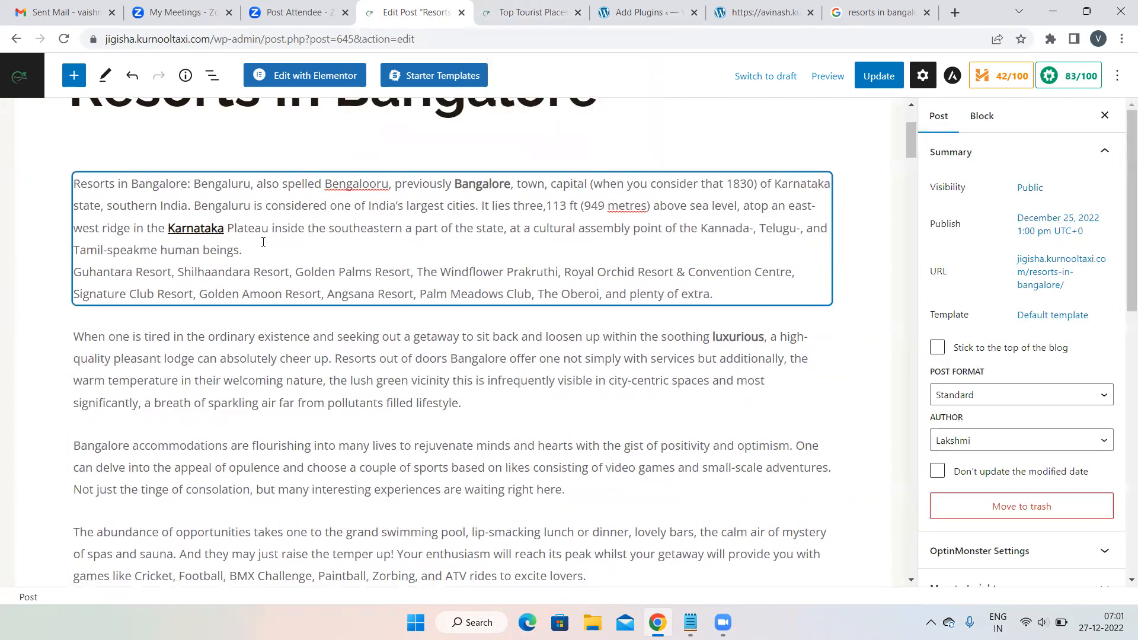
- Open the site's About Us page in the browser tab showing the tourist places post and copy its URL
scroll(263, 242, "down", 4)
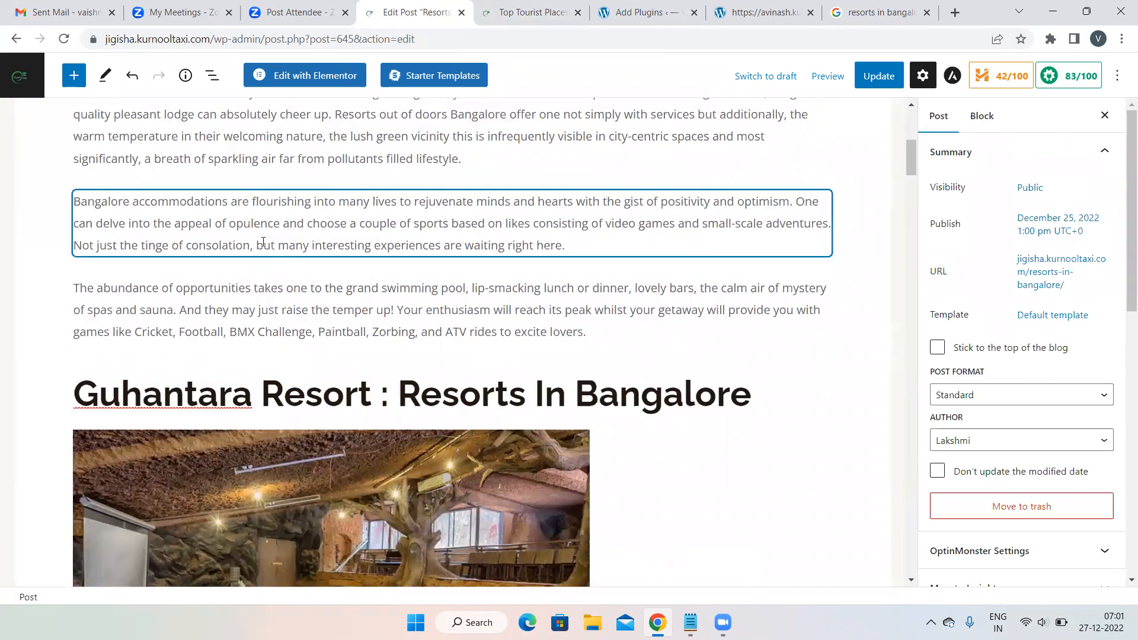
scroll(264, 241, "down", 12)
scroll(263, 242, "up", 3)
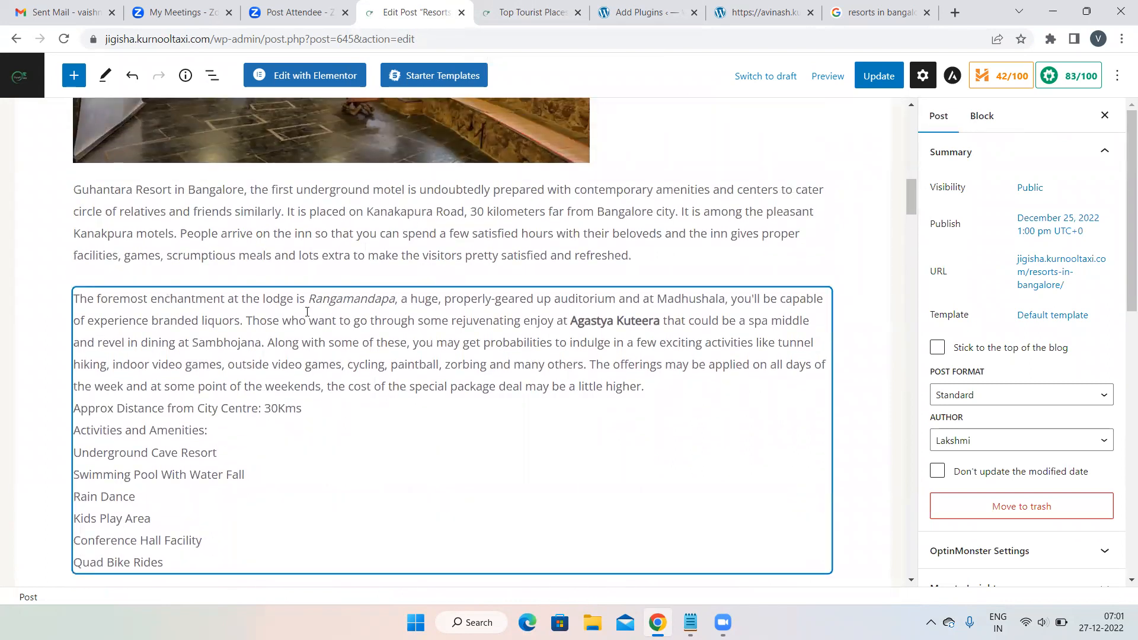
scroll(307, 312, "down", 1)
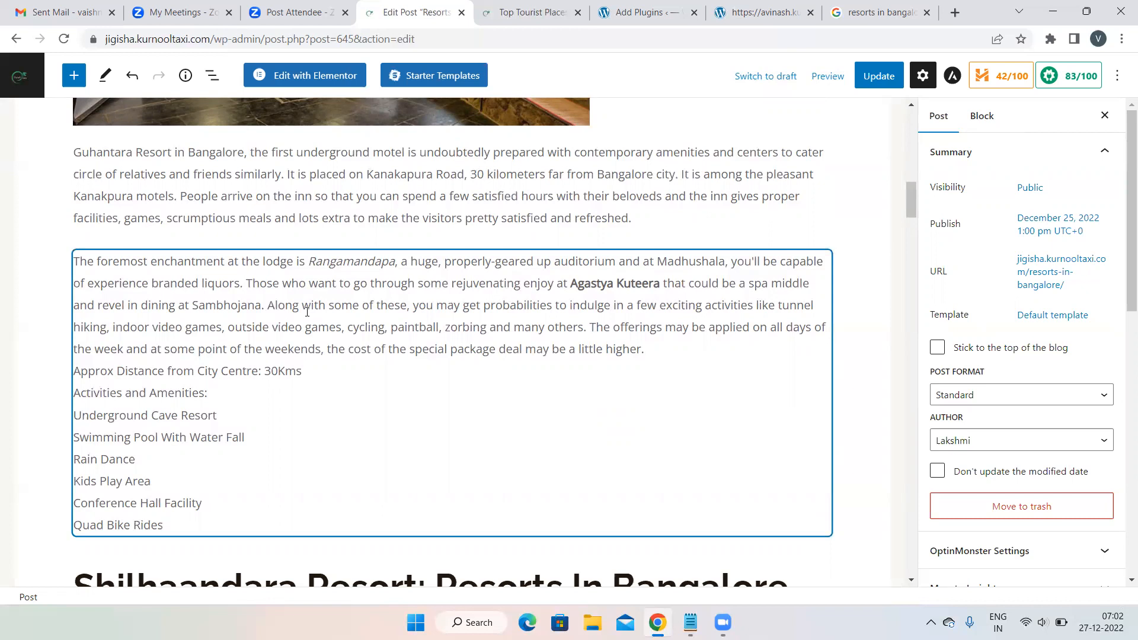
left_click(532, 12)
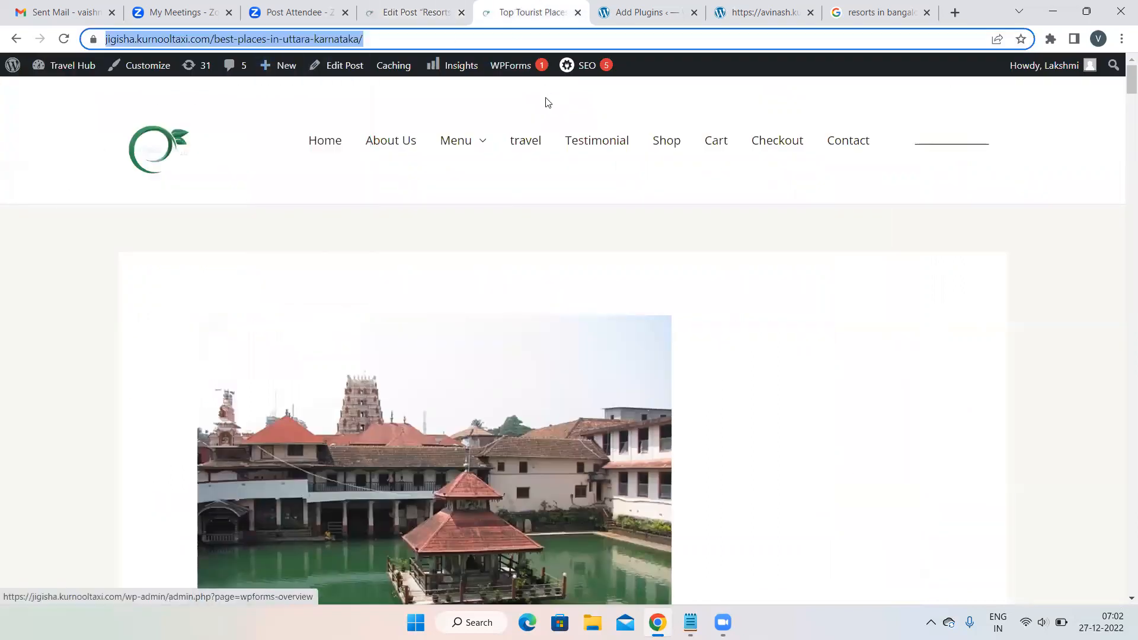
left_click(379, 147)
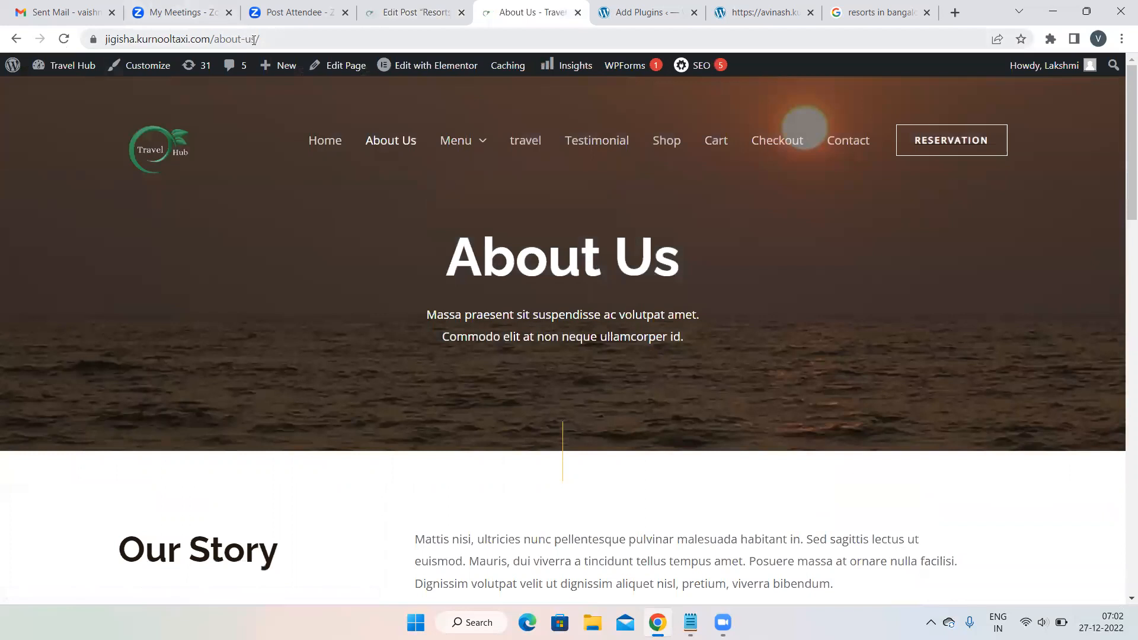
left_click(77, 33)
key("ctrl+c")
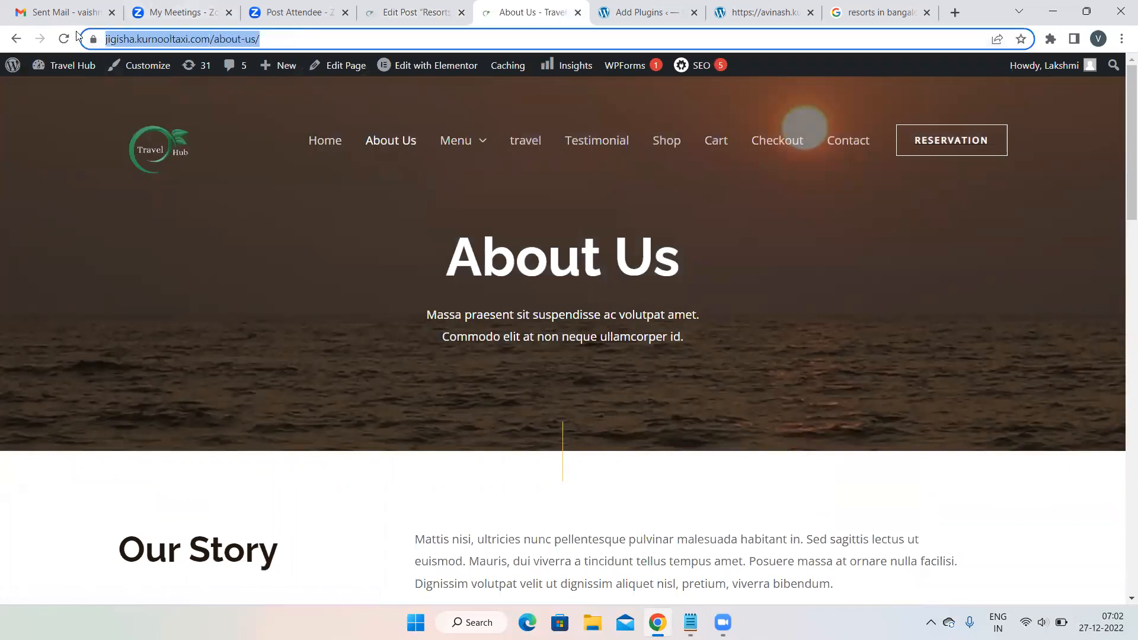
left_click(380, 9)
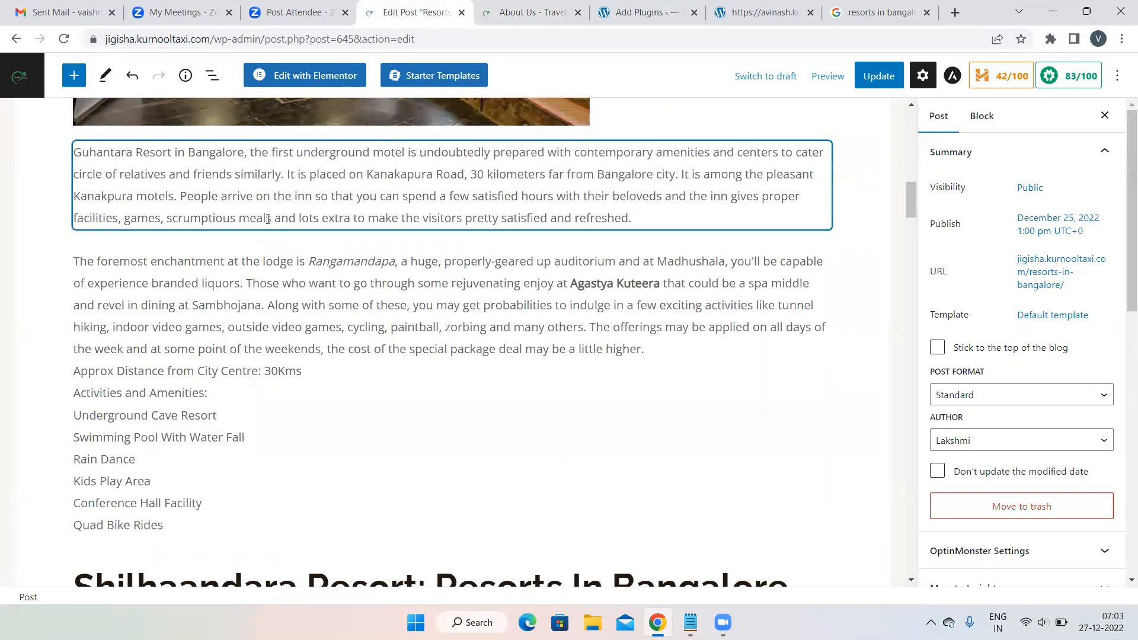
left_click_drag(266, 218, 171, 221)
left_click(263, 126)
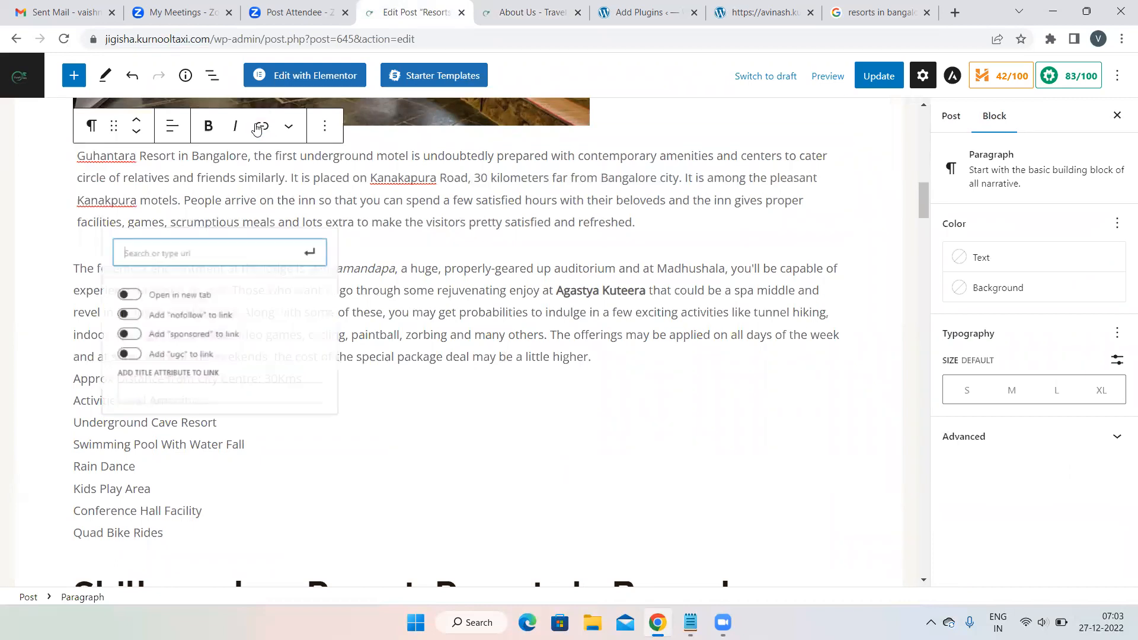
key("ctrl+v")
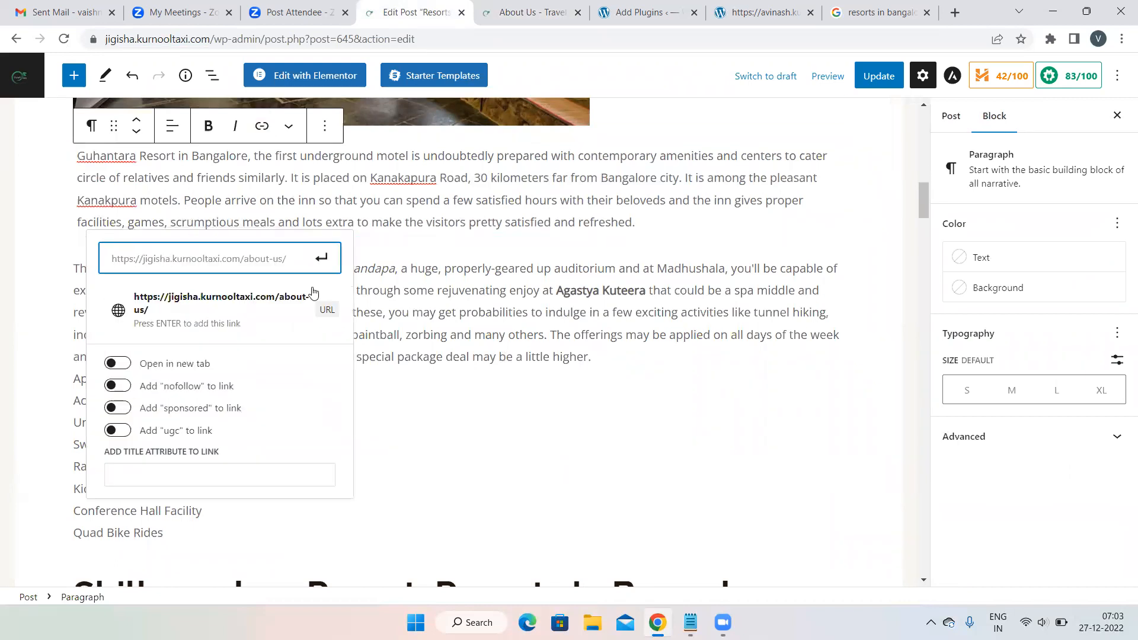
left_click(328, 315)
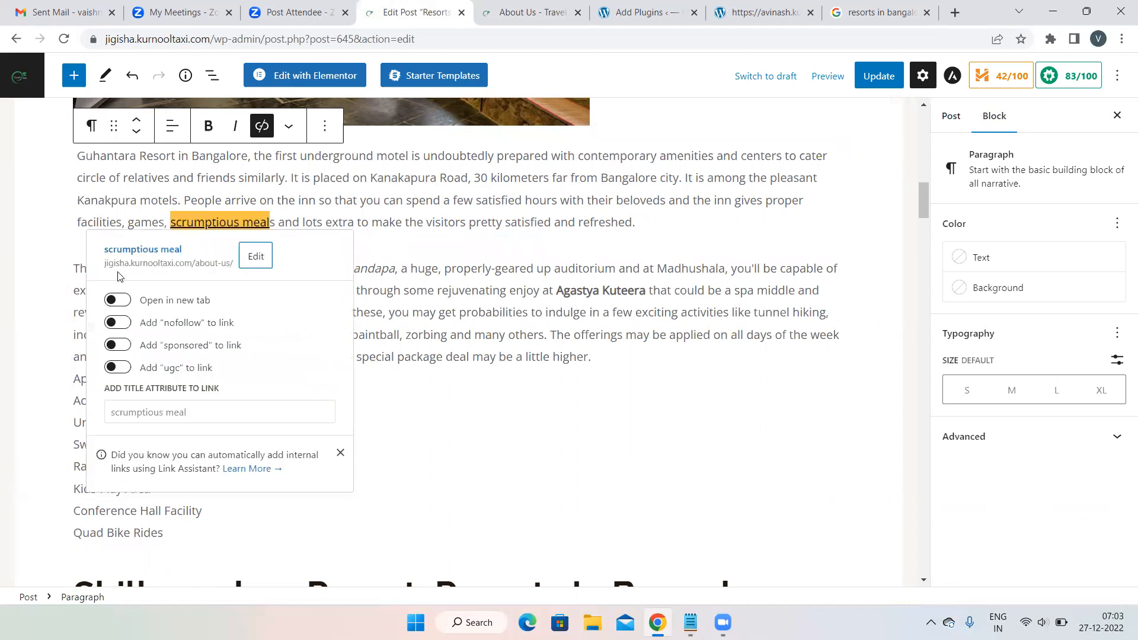
left_click(47, 274)
scroll(643, 241, "down", 15)
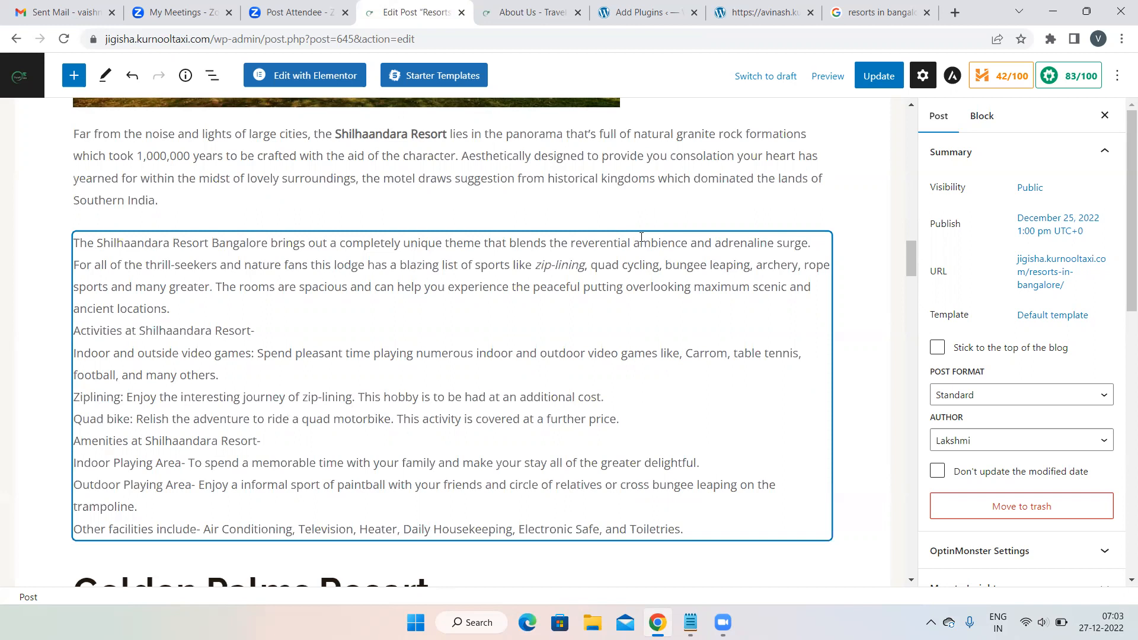
key("ctrl+s")
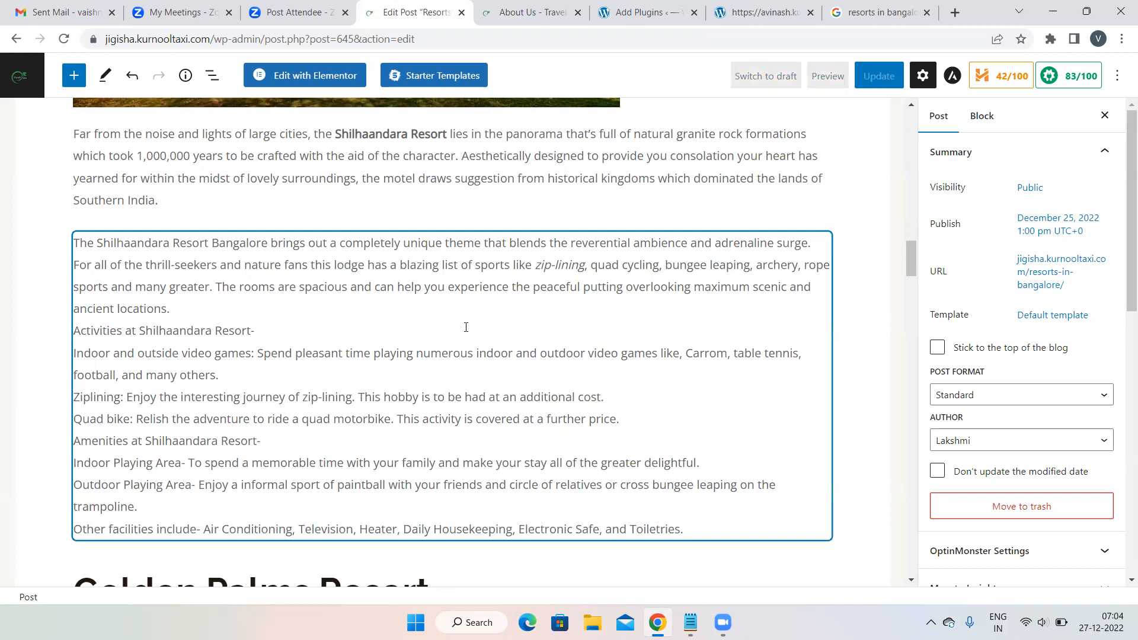
- Select the word "serenity" in the first Golden Palms Resort paragraph and begin adding a link to it
scroll(337, 327, "down", 1)
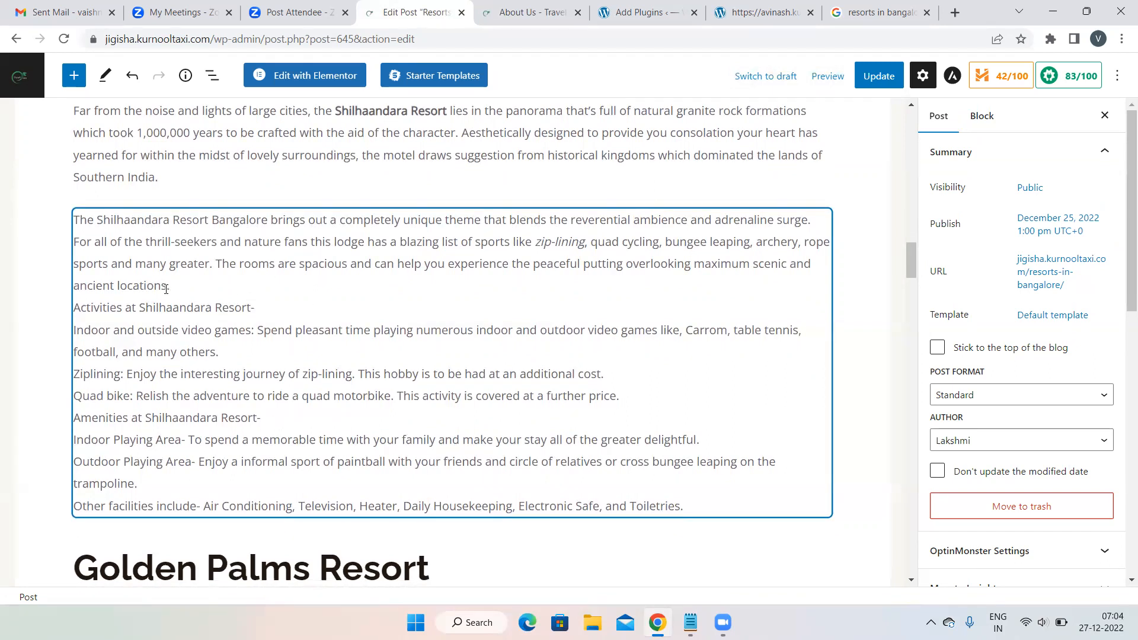
scroll(398, 337, "down", 15)
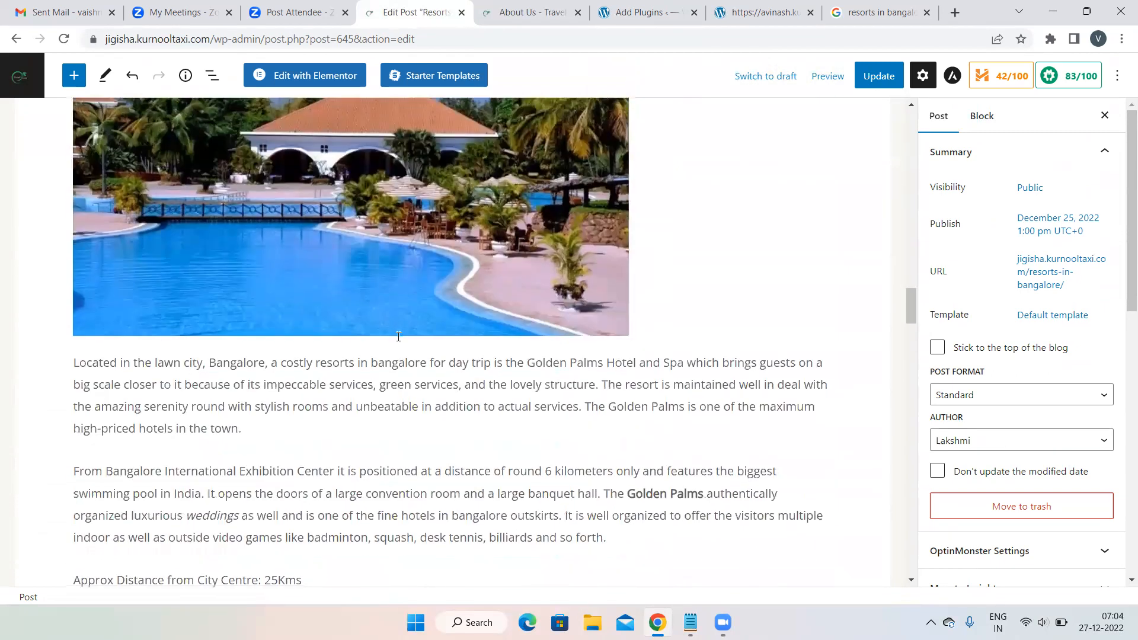
scroll(398, 337, "up", 3)
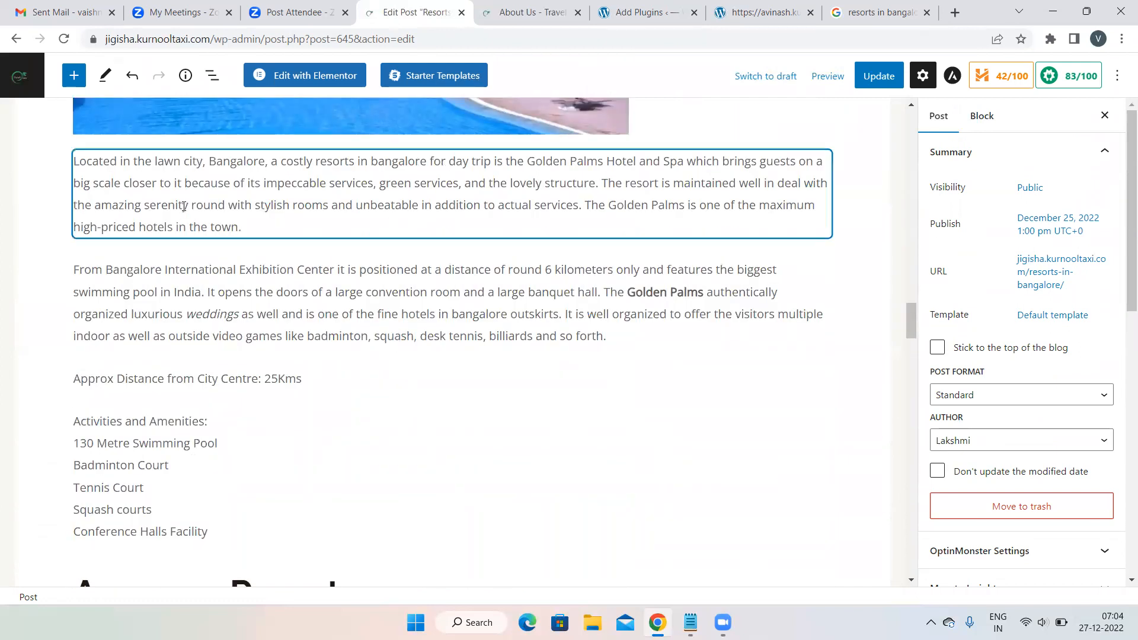
left_click_drag(186, 208, 148, 208)
left_click(263, 126)
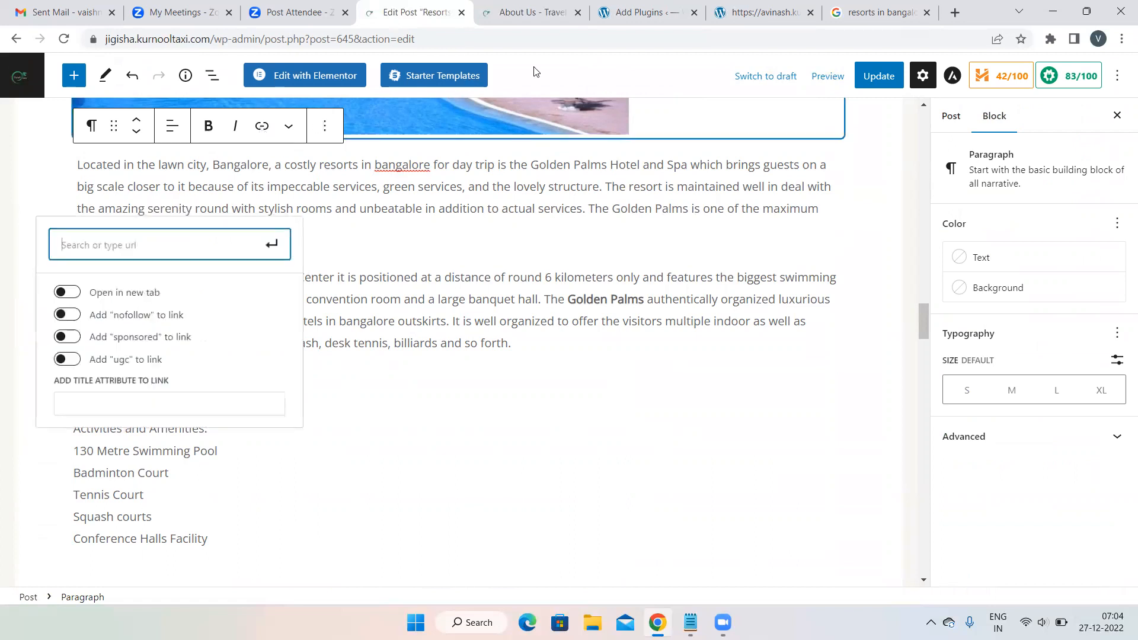
- In the About Us browser tab, open the "Best Tourist Places In Uttara Karnataka" post from the travel category and copy its URL
left_click(549, 9)
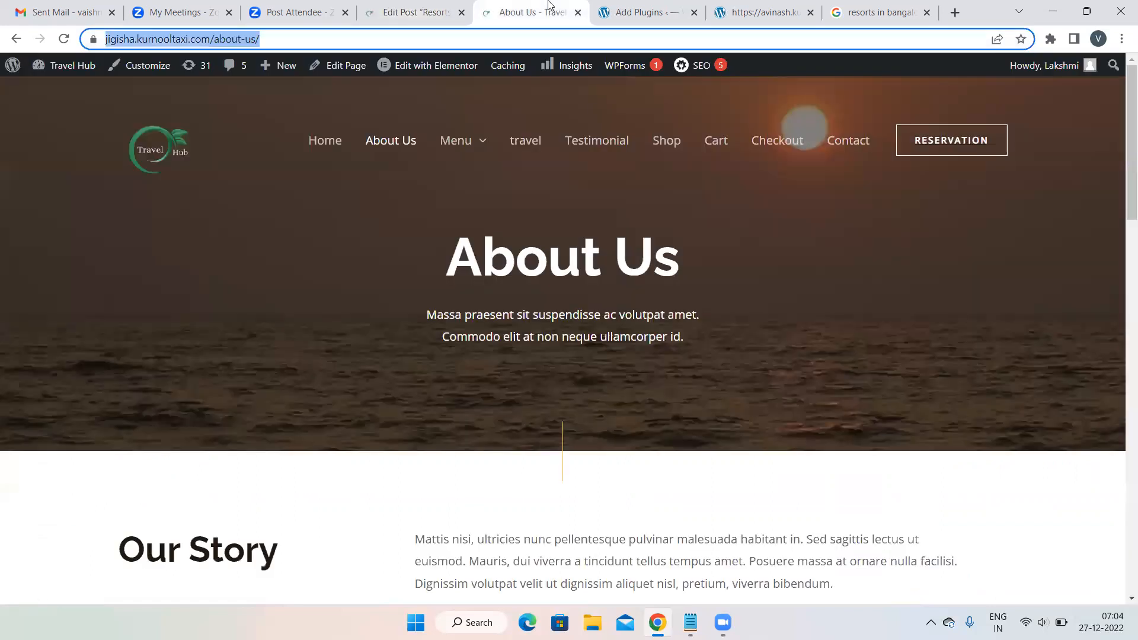
left_click(525, 140)
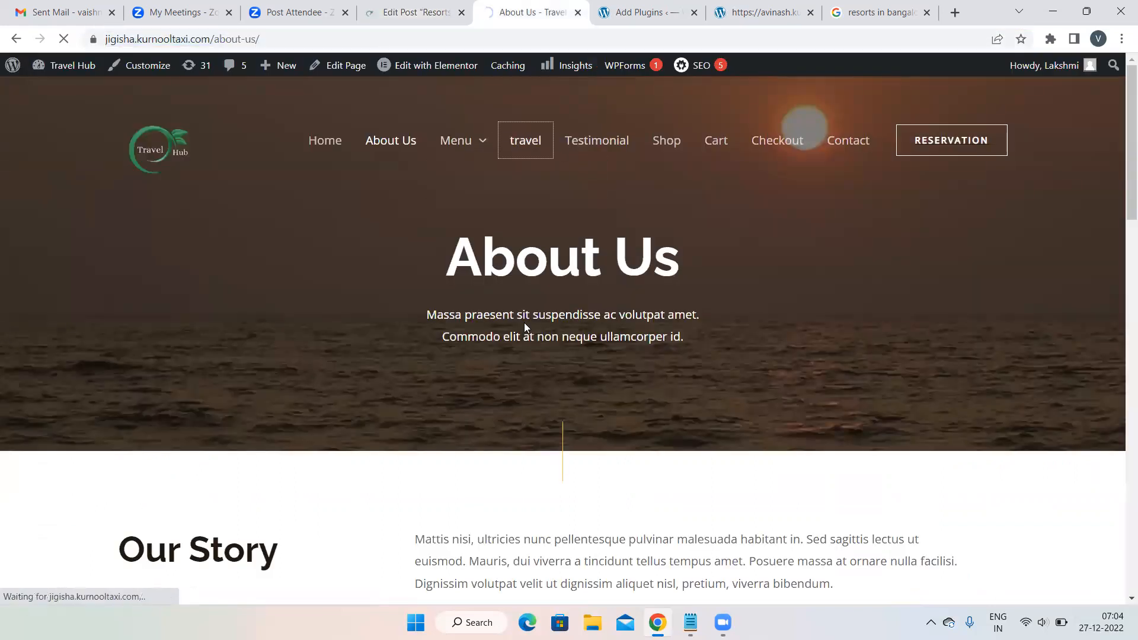
scroll(459, 313, "down", 10)
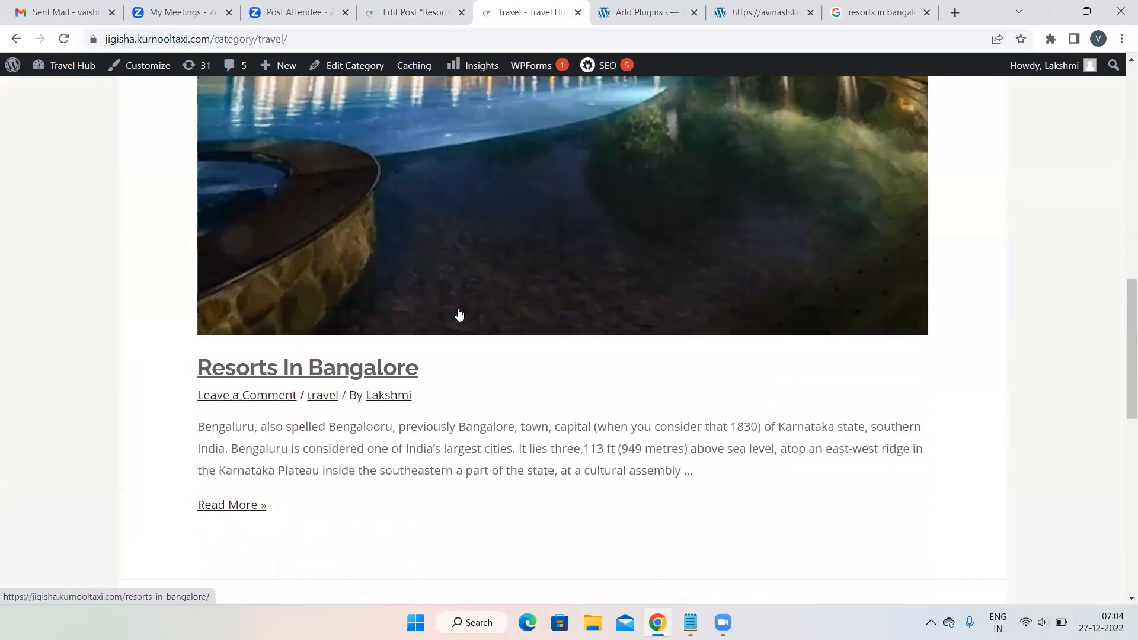
scroll(234, 439, "down", 10)
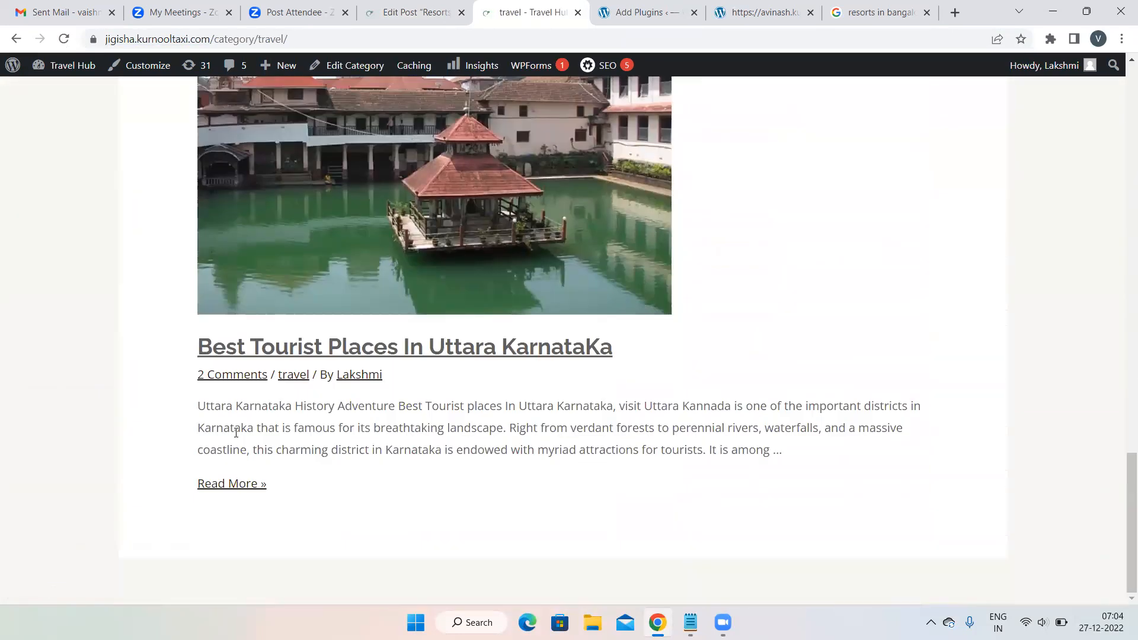
left_click(219, 487)
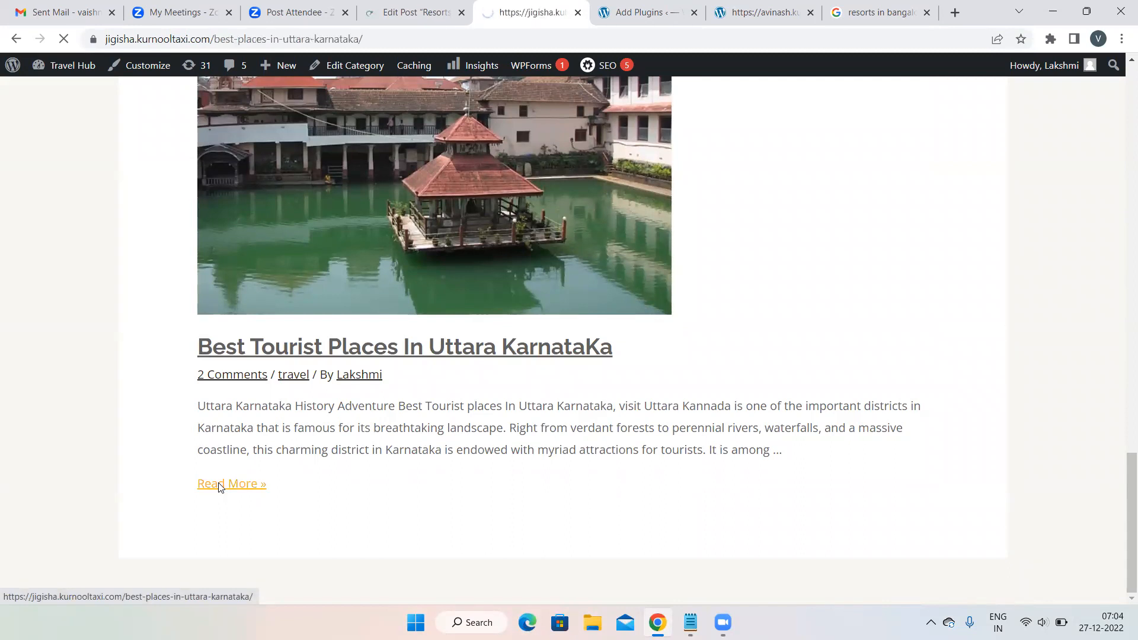
scroll(561, 168, "down", 5)
scroll(563, 163, "down", 2)
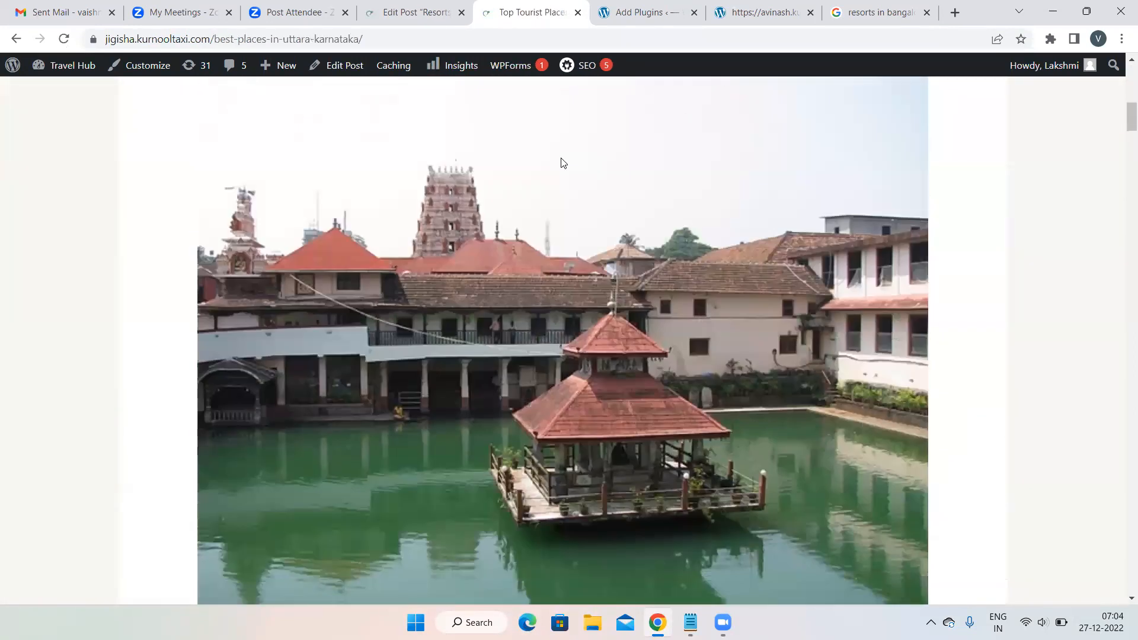
scroll(562, 163, "up", 9)
left_click_drag(375, 34, 104, 28)
key("ctrl+c")
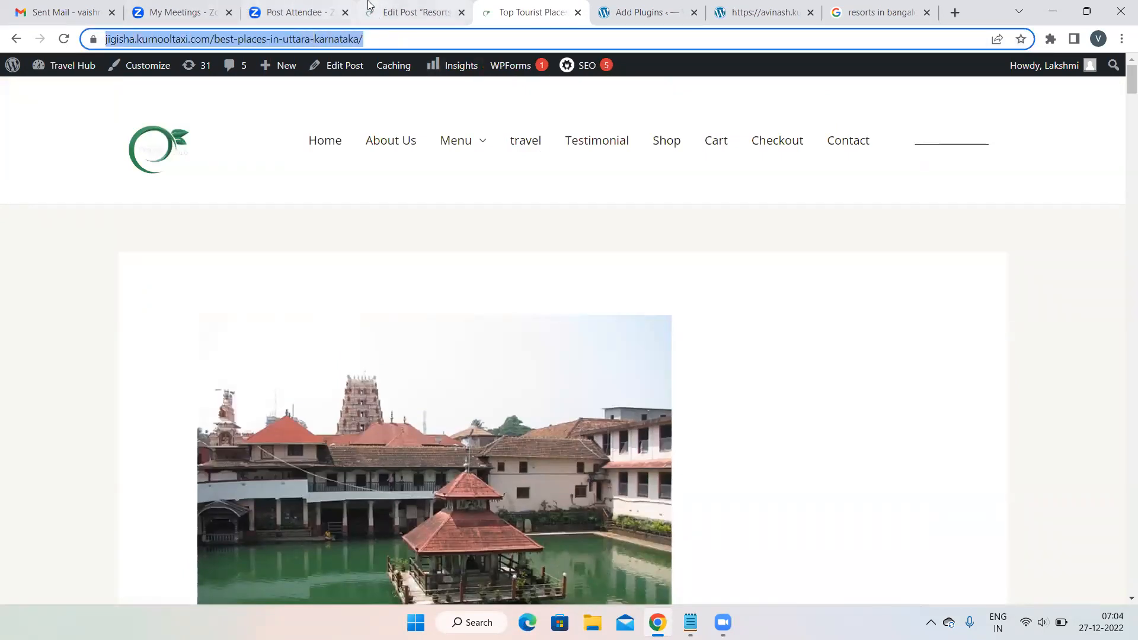
left_click(415, 11)
key("ctrl+v")
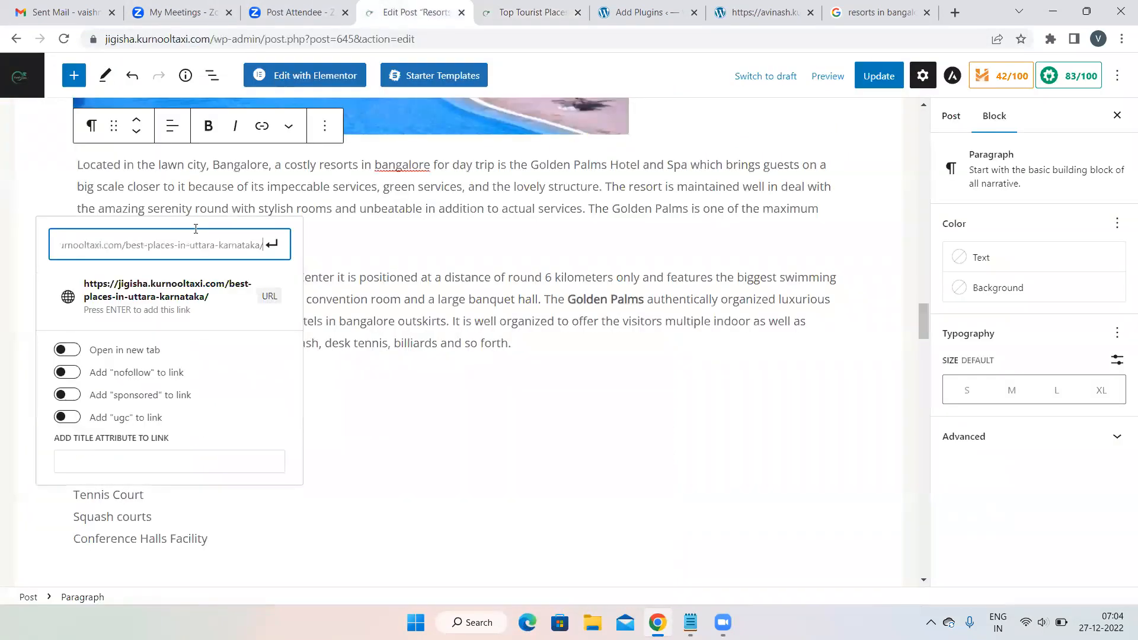
left_click(276, 299)
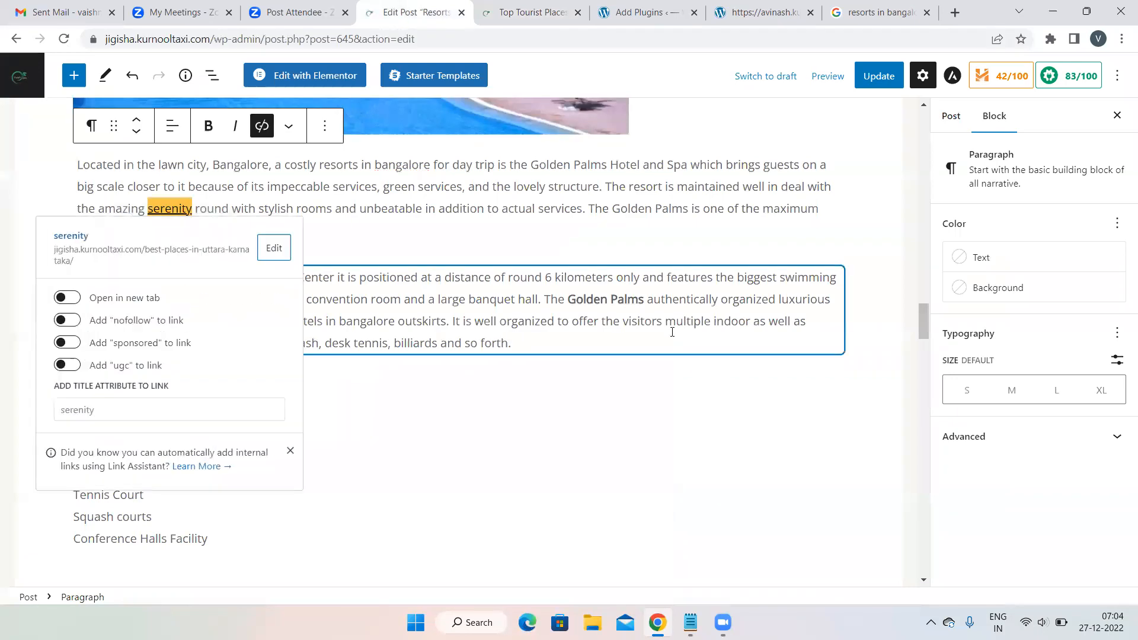
left_click(886, 295)
- Review the post's Angsana and Windflower Prakruthi sections and the linked word in the Golden Palms section
scroll(644, 333, "down", 20)
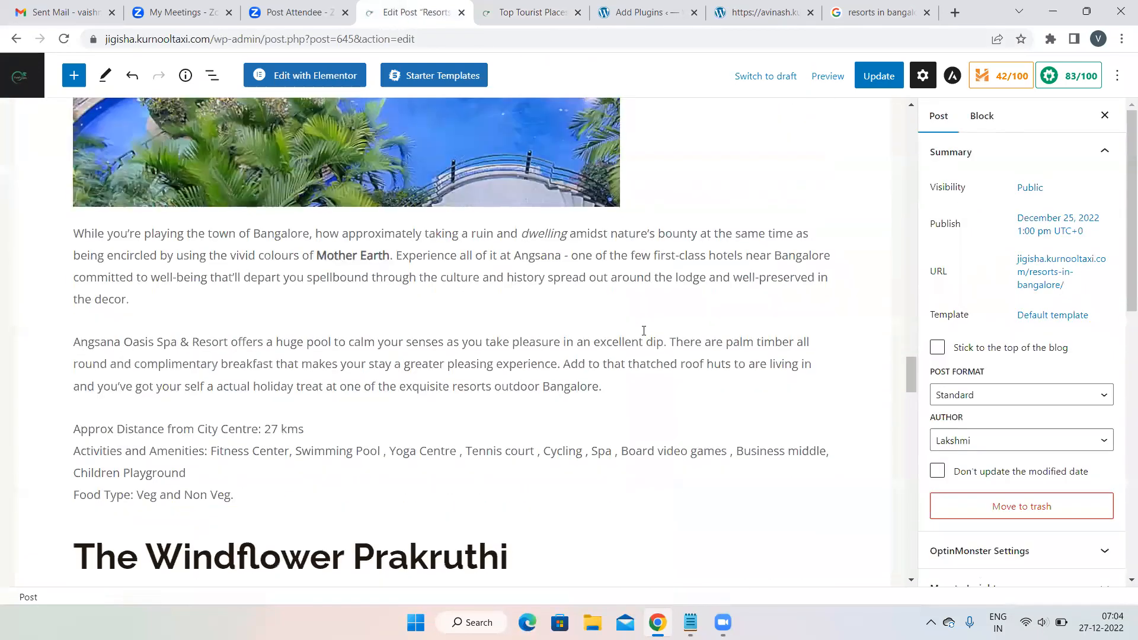
scroll(644, 331, "down", 4)
scroll(644, 331, "up", 15)
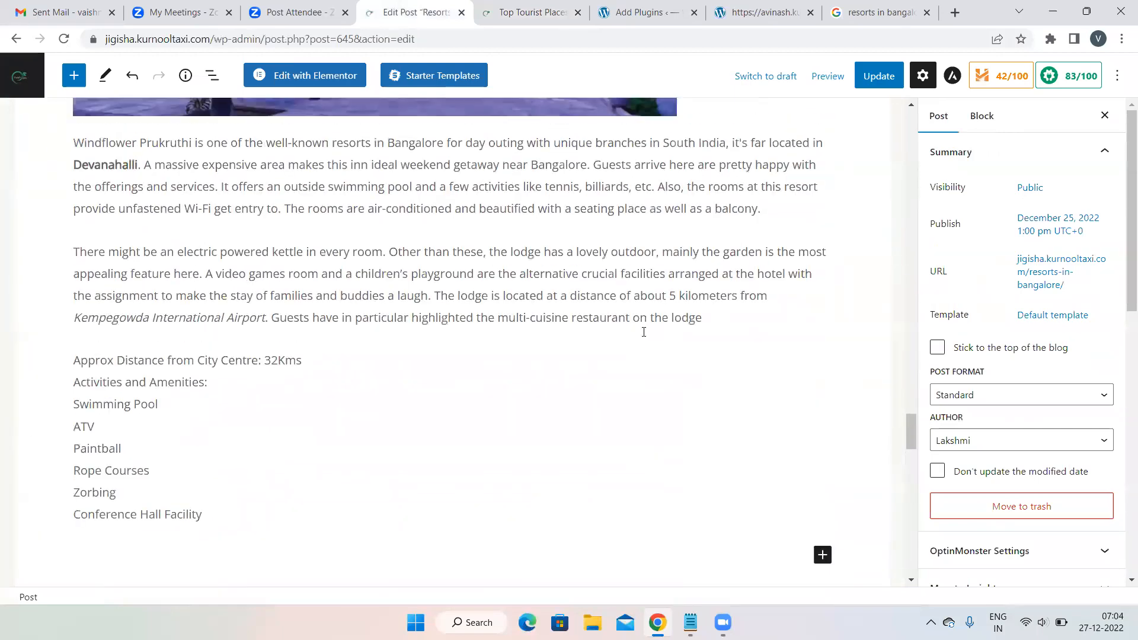
scroll(643, 332, "down", 2)
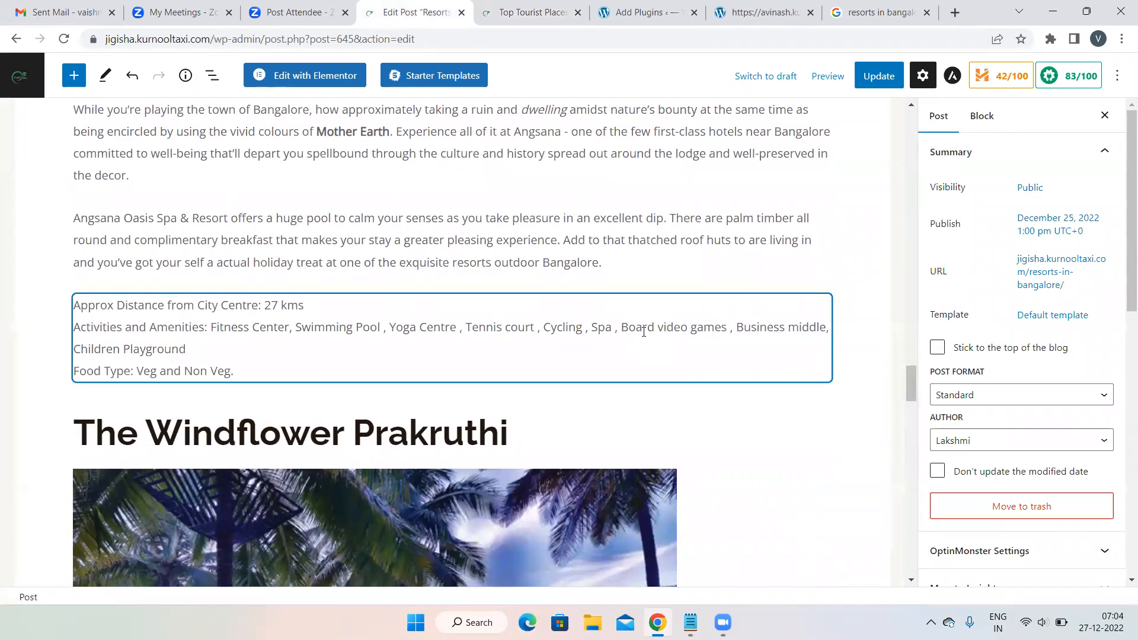
scroll(643, 230, "up", 4)
scroll(643, 230, "up", 13)
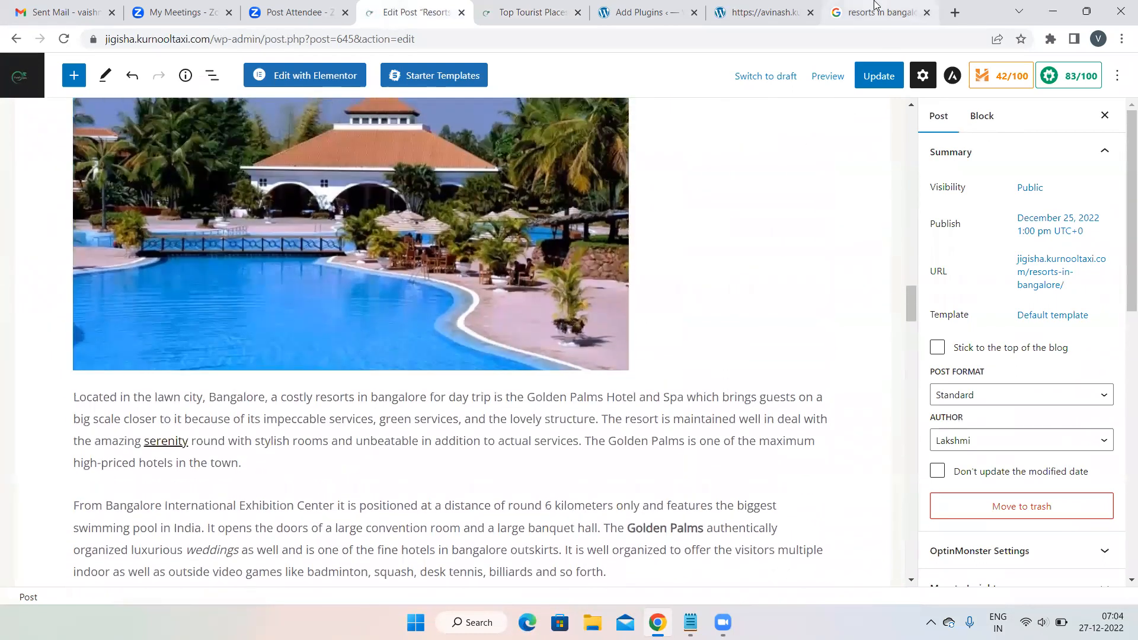
- Switch to the Google results for "resorts in bangalore" and examine the hotel listings, ranked pages and related searches
left_click(875, 7)
scroll(604, 225, "down", 8)
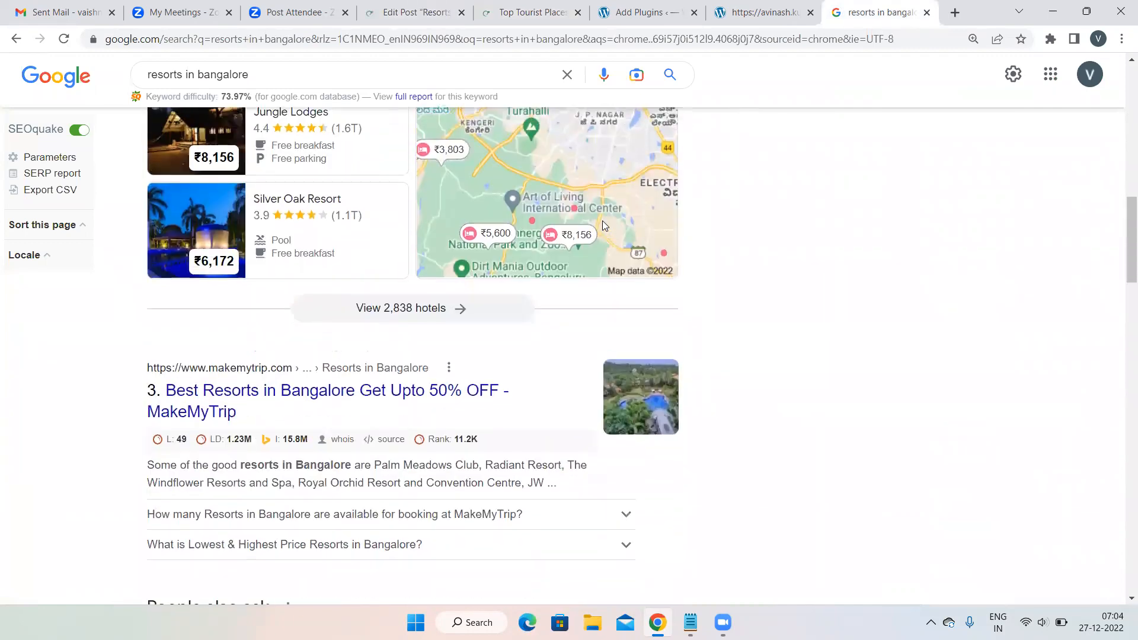
scroll(603, 221, "up", 8)
scroll(603, 225, "down", 15)
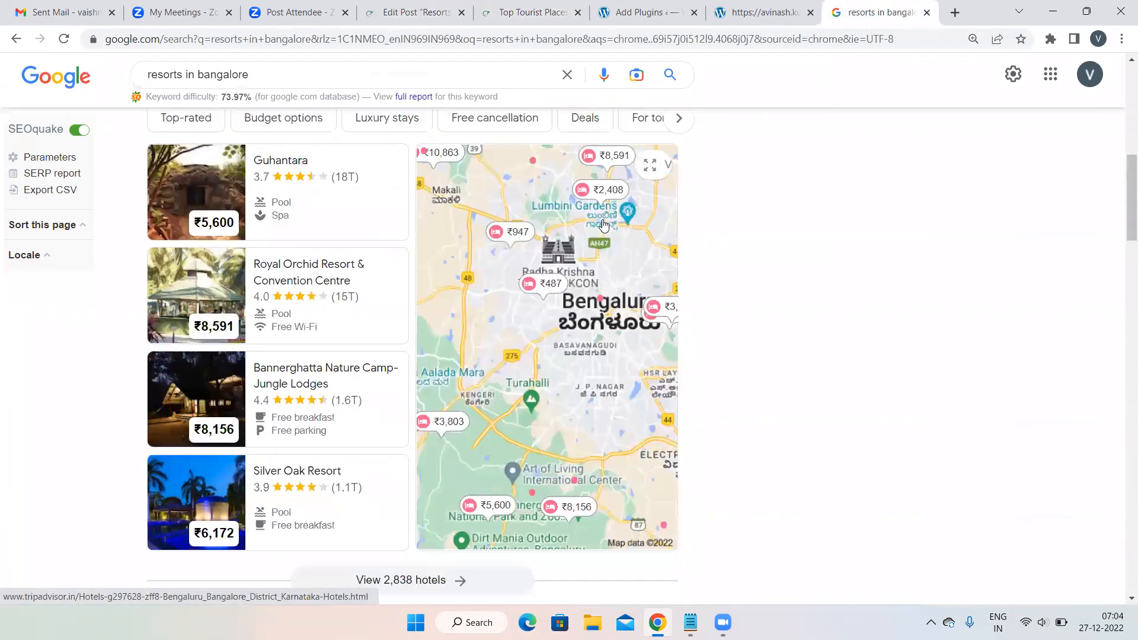
scroll(604, 224, "down", 6)
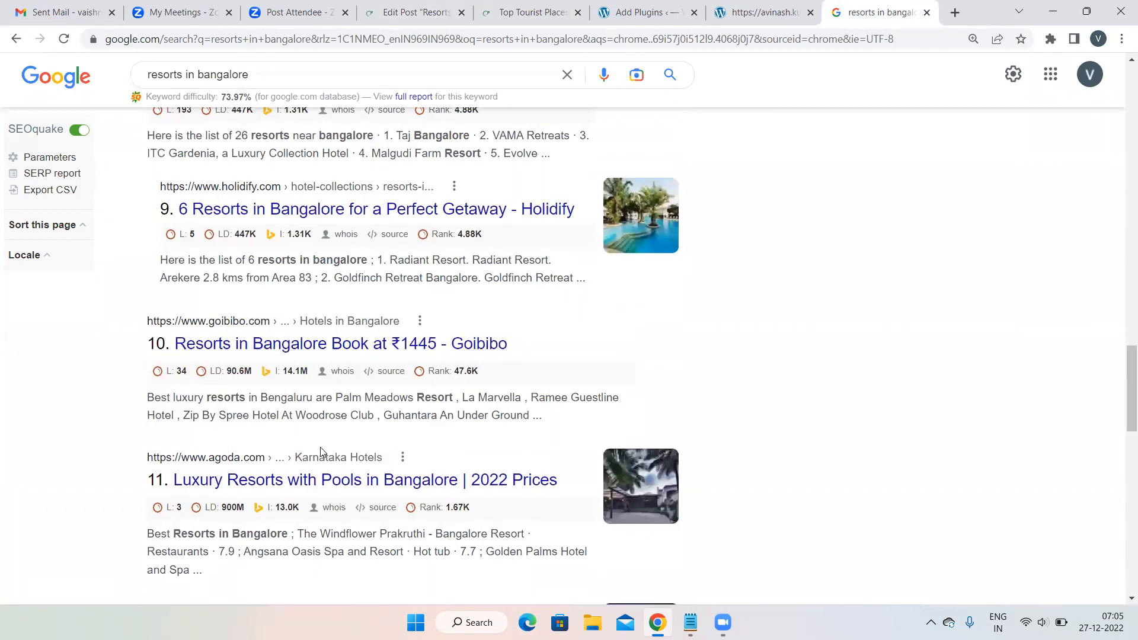
scroll(320, 452, "down", 6)
scroll(305, 468, "down", 10)
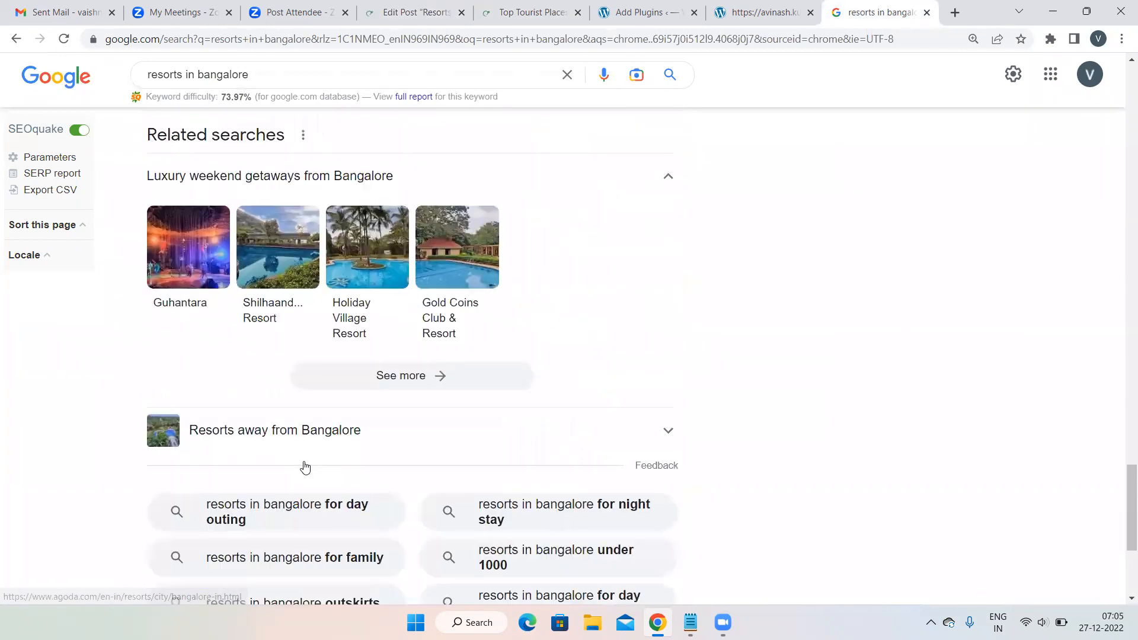
scroll(304, 467, "up", 3)
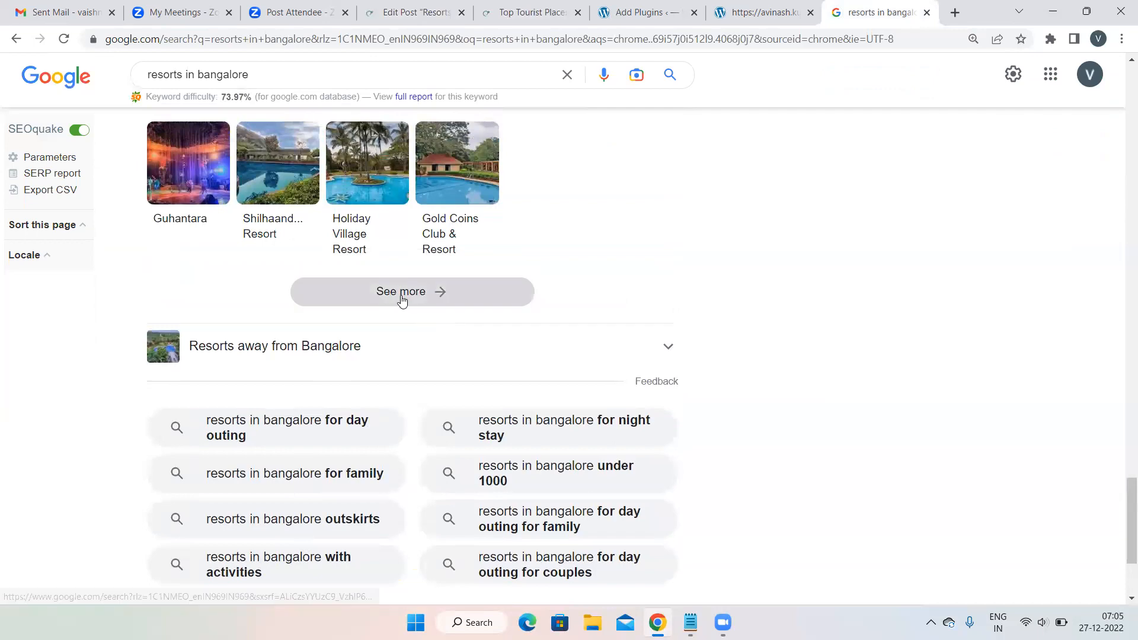
scroll(399, 297, "up", 20)
scroll(402, 299, "up", 15)
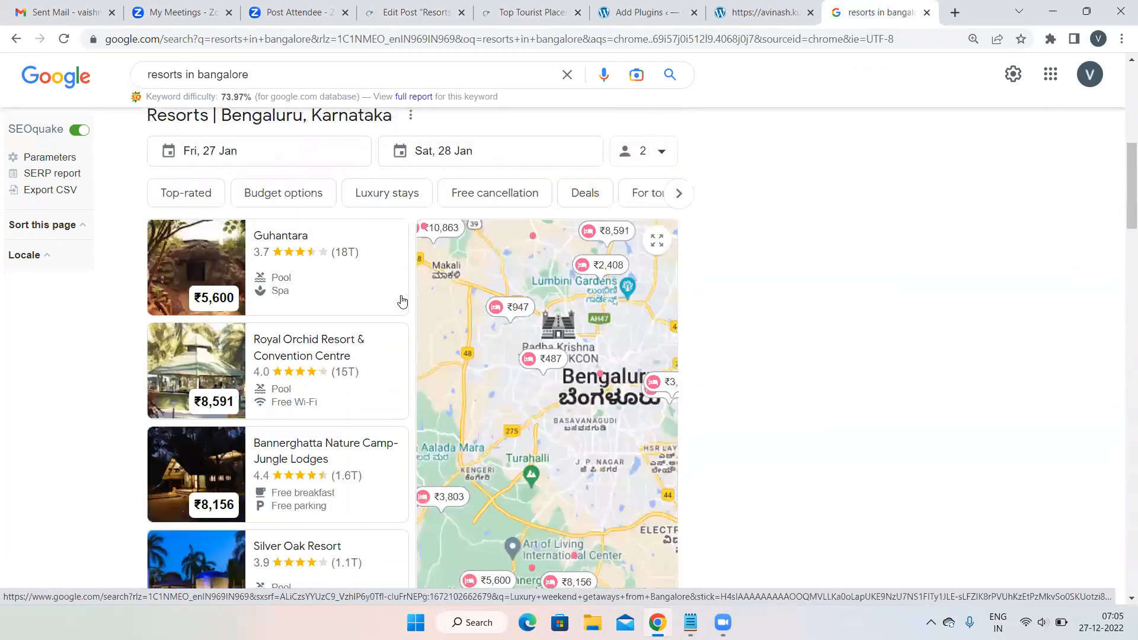
scroll(402, 295, "down", 4)
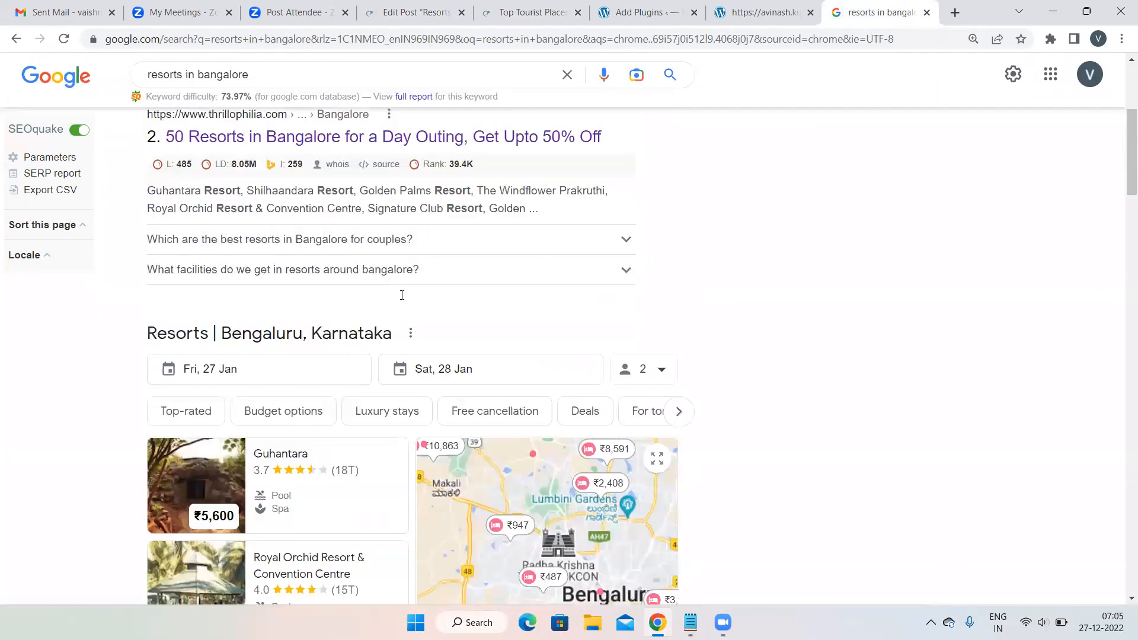
scroll(402, 296, "up", 3)
scroll(402, 298, "down", 8)
scroll(401, 300, "up", 3)
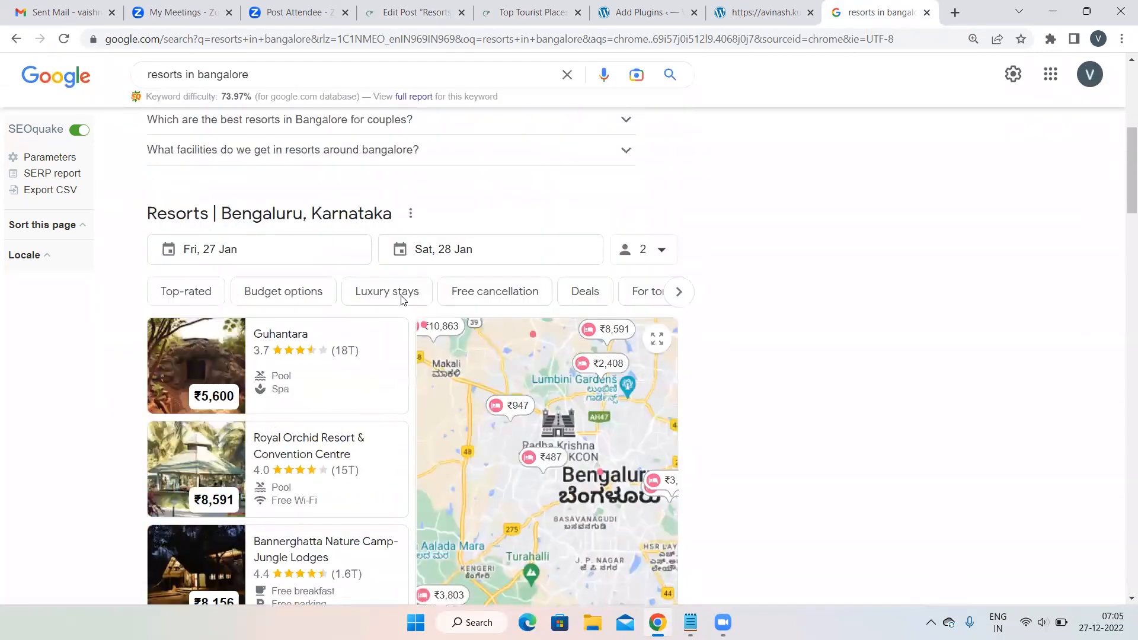
scroll(401, 299, "down", 20)
scroll(400, 299, "down", 15)
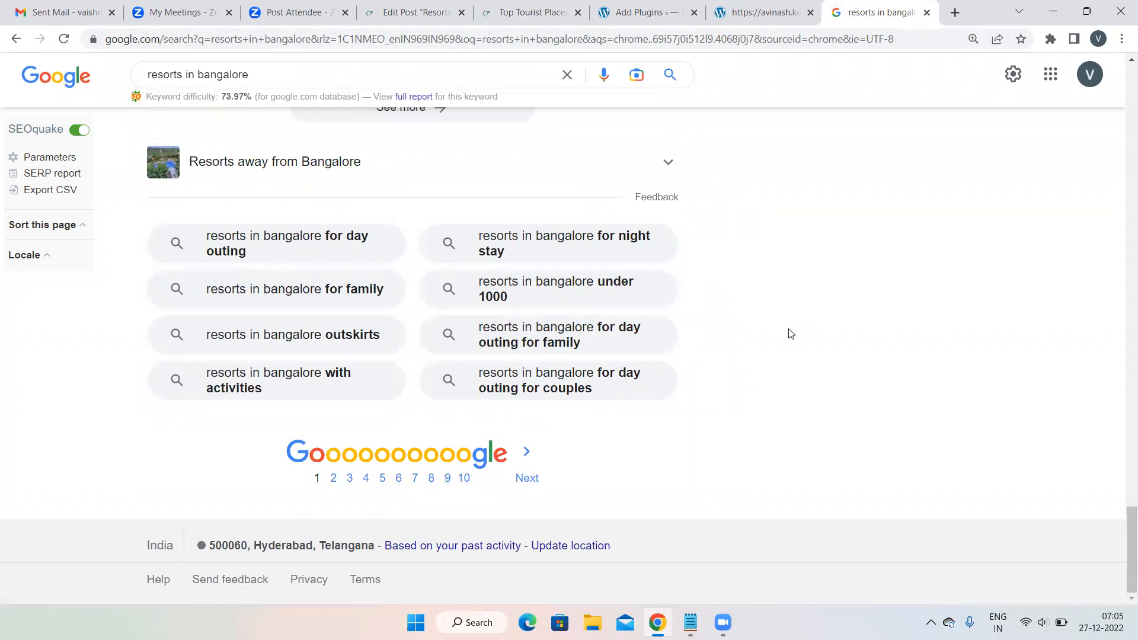
- Examine the individual ranked results again, comparing the MakeMyTrip, Booking.com, Holidify and Goibibo entries
scroll(789, 334, "up", 12)
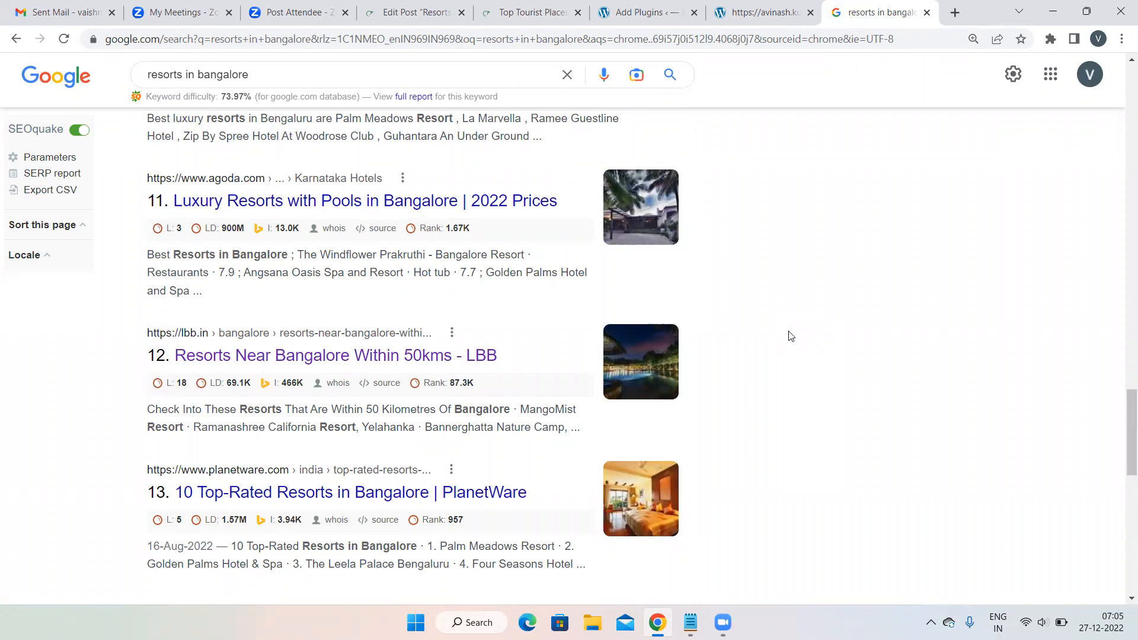
scroll(791, 336, "up", 20)
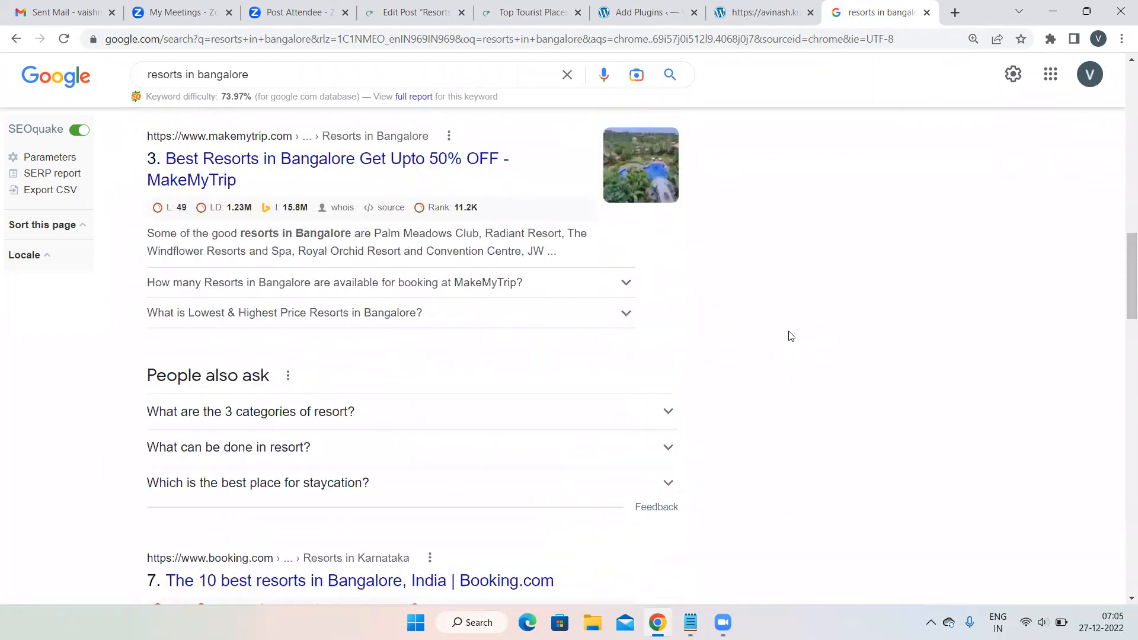
scroll(791, 336, "up", 10)
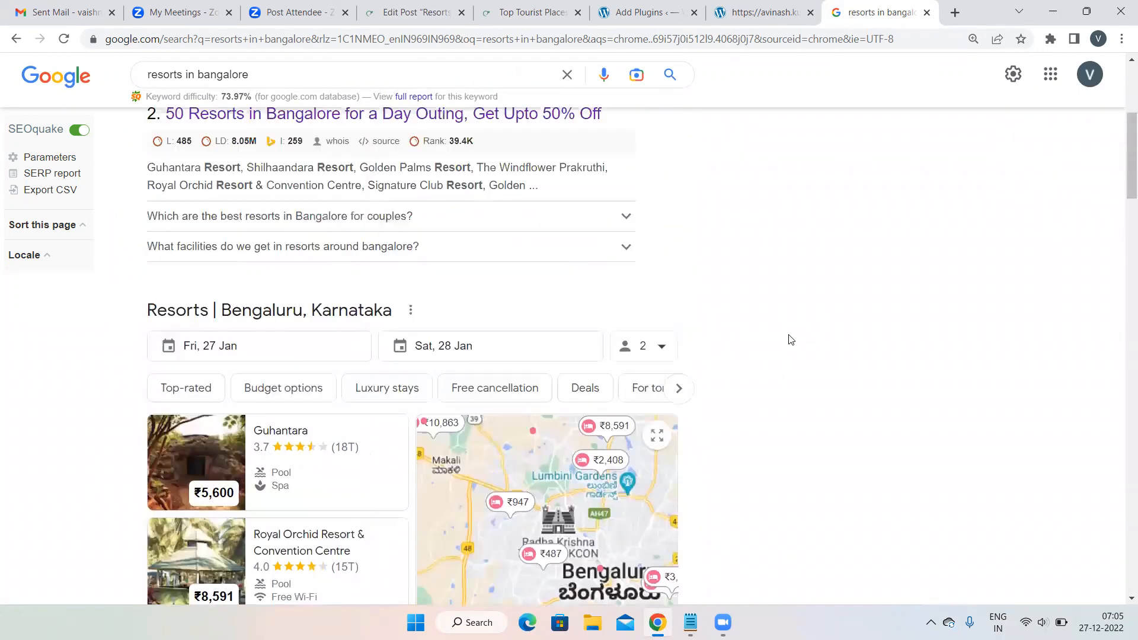
scroll(791, 340, "down", 15)
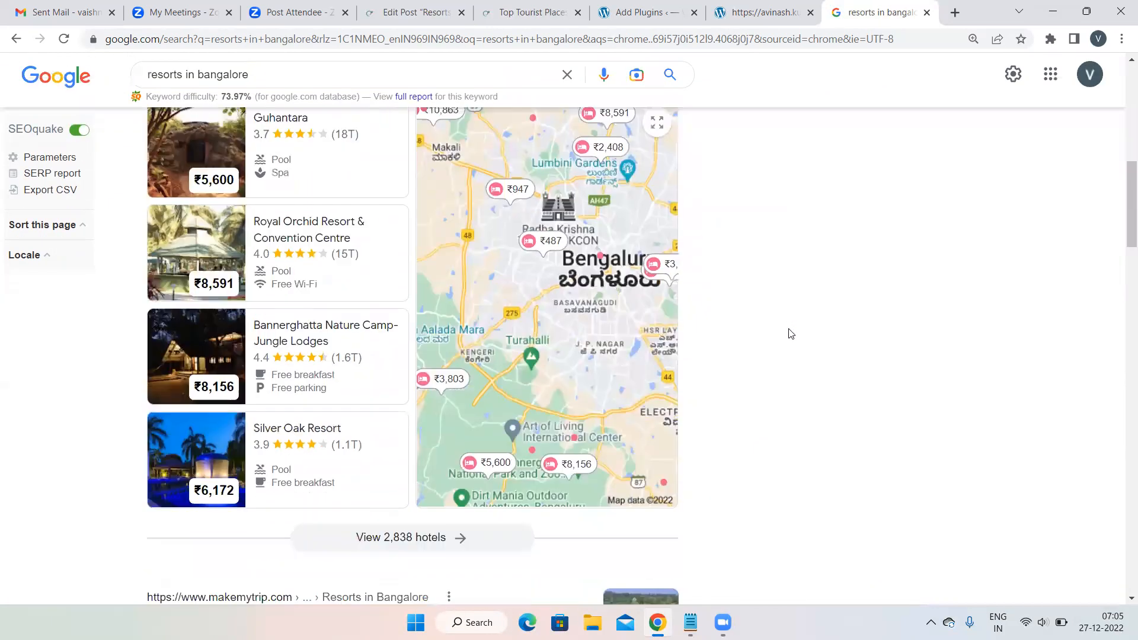
scroll(791, 333, "down", 3)
scroll(791, 334, "up", 4)
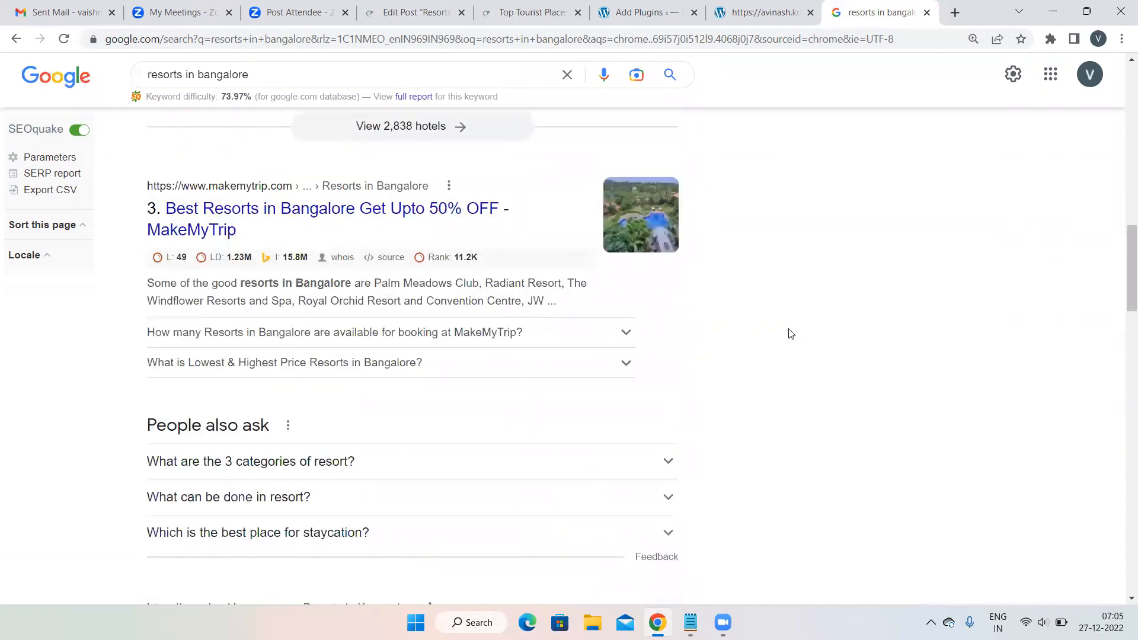
scroll(791, 334, "down", 2)
scroll(790, 334, "up", 1)
scroll(791, 333, "down", 5)
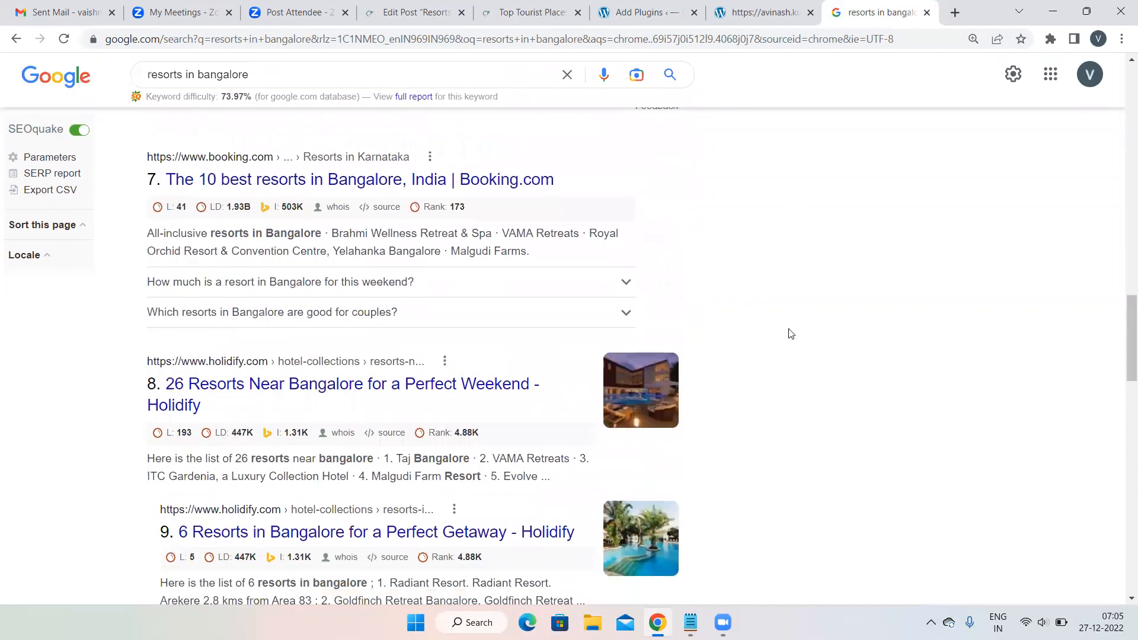
scroll(448, 359, "down", 4)
scroll(448, 359, "down", 2)
scroll(395, 313, "up", 3)
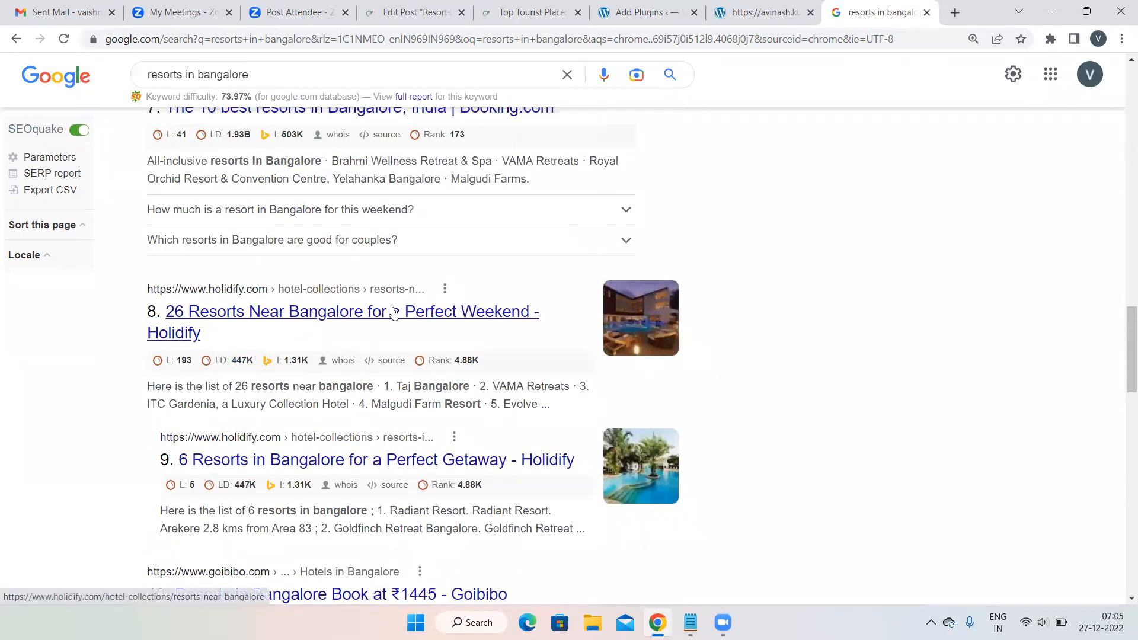
scroll(395, 312, "up", 1)
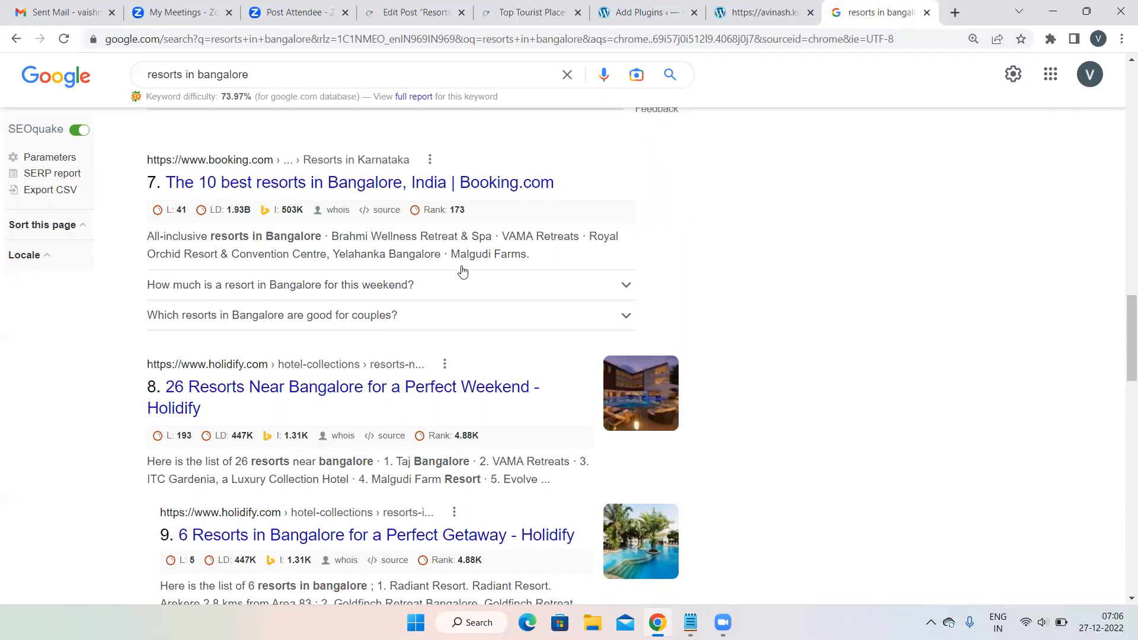
scroll(391, 281, "down", 8)
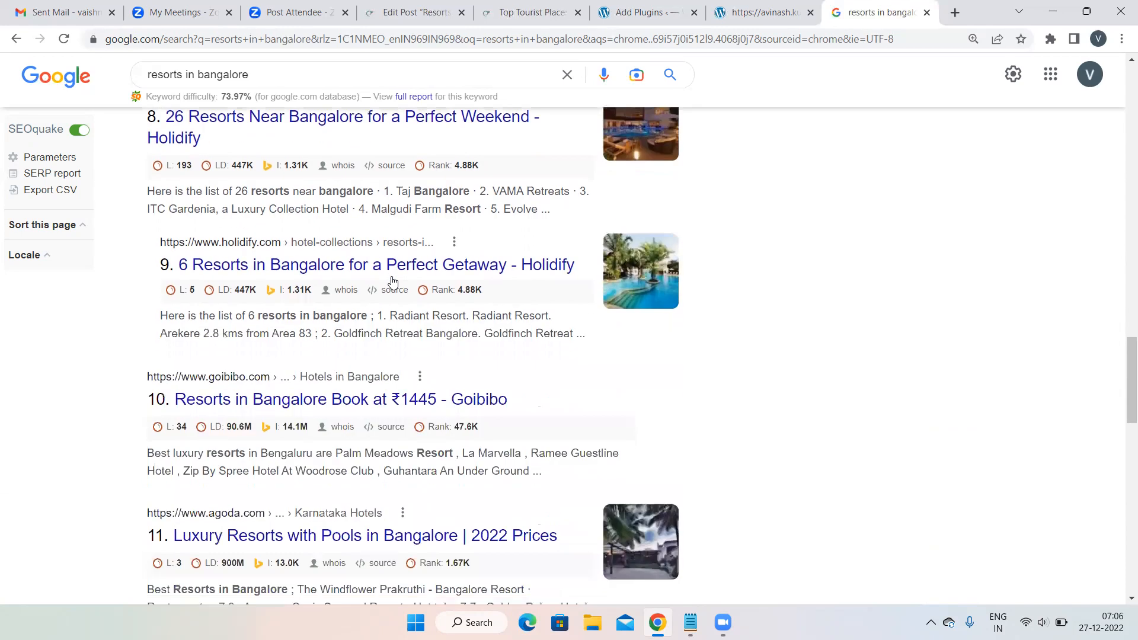
- Open the PlanetWare "10 Top-Rated Resorts in Bangalore" result and go back to the Google results
scroll(392, 280, "down", 5)
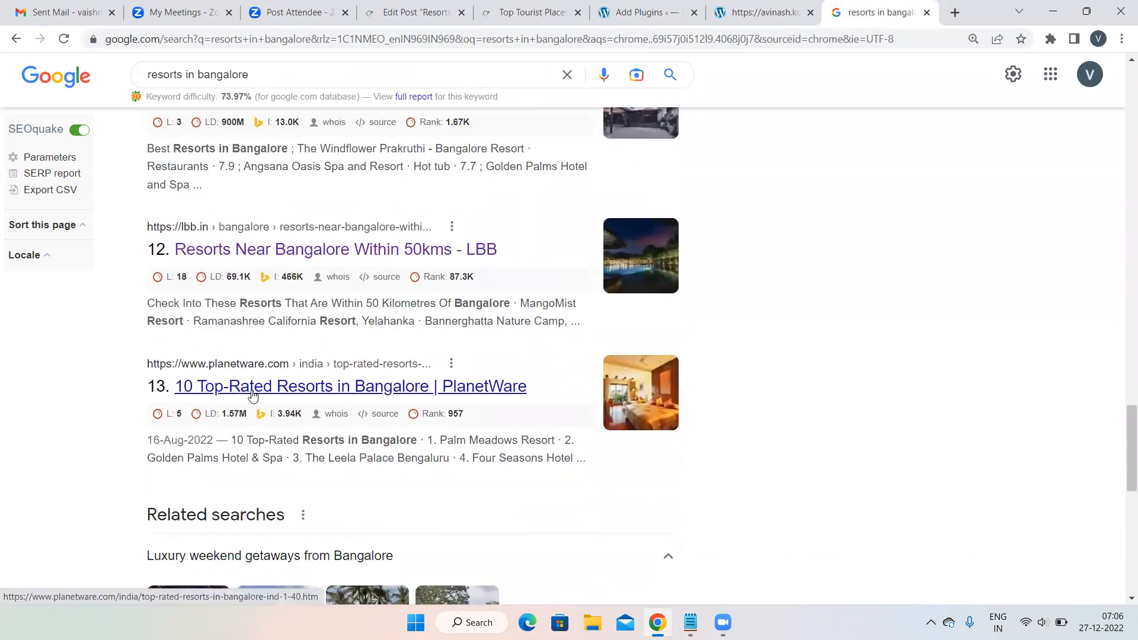
left_click(253, 396)
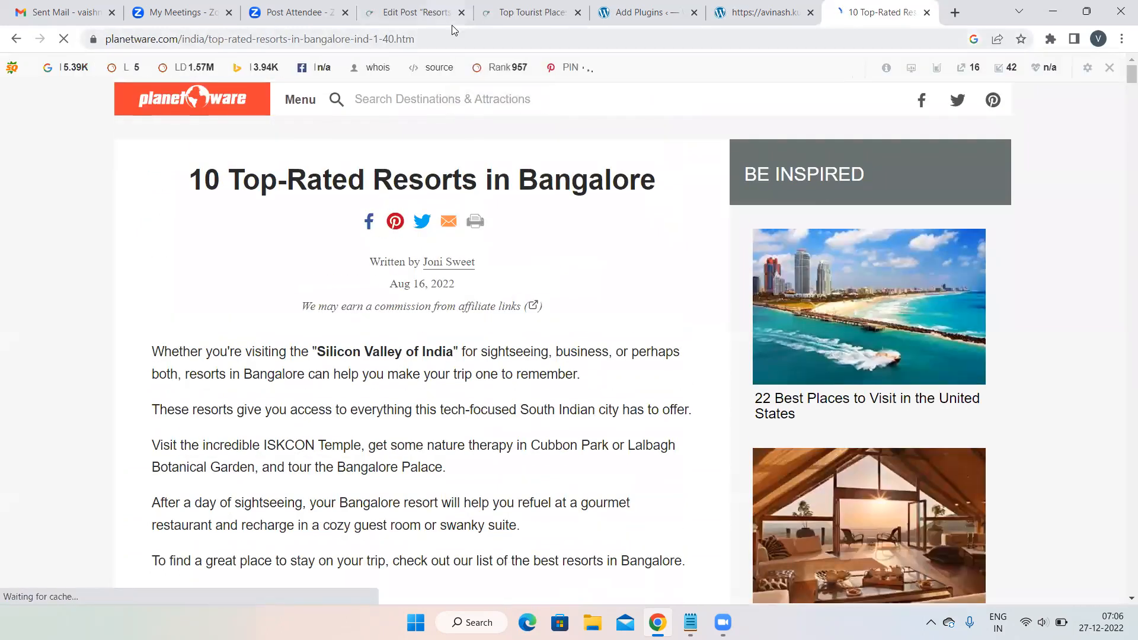
left_click(16, 39)
- Open the LBB result "Resorts Near Bangalore Within 50kms" and copy its web address
left_click(217, 251)
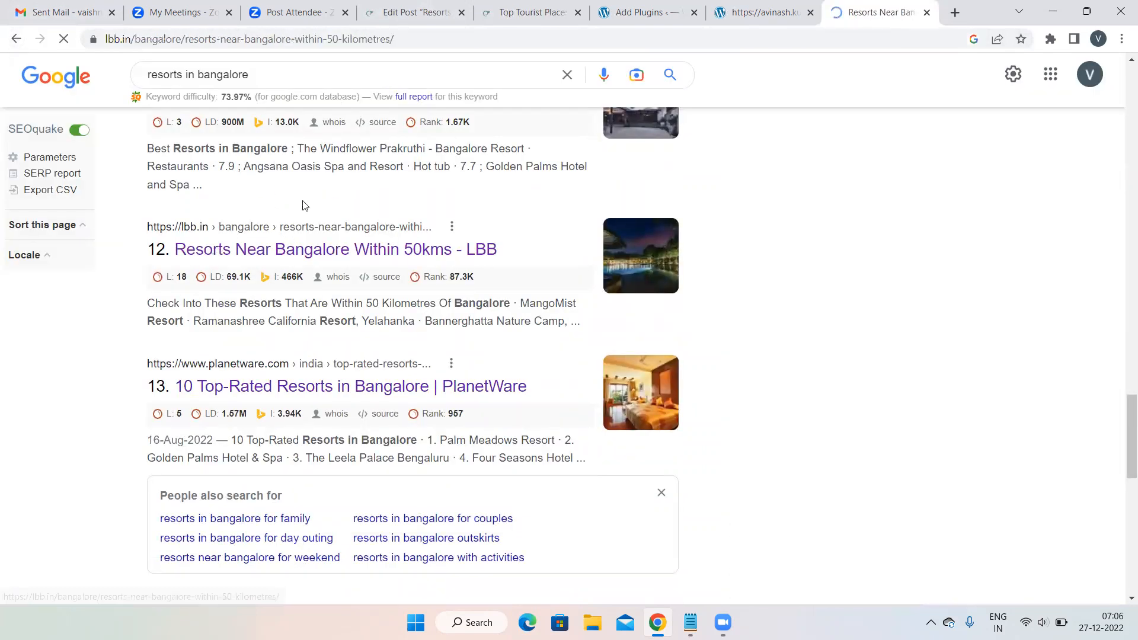
left_click(396, 40)
key("ctrl+c")
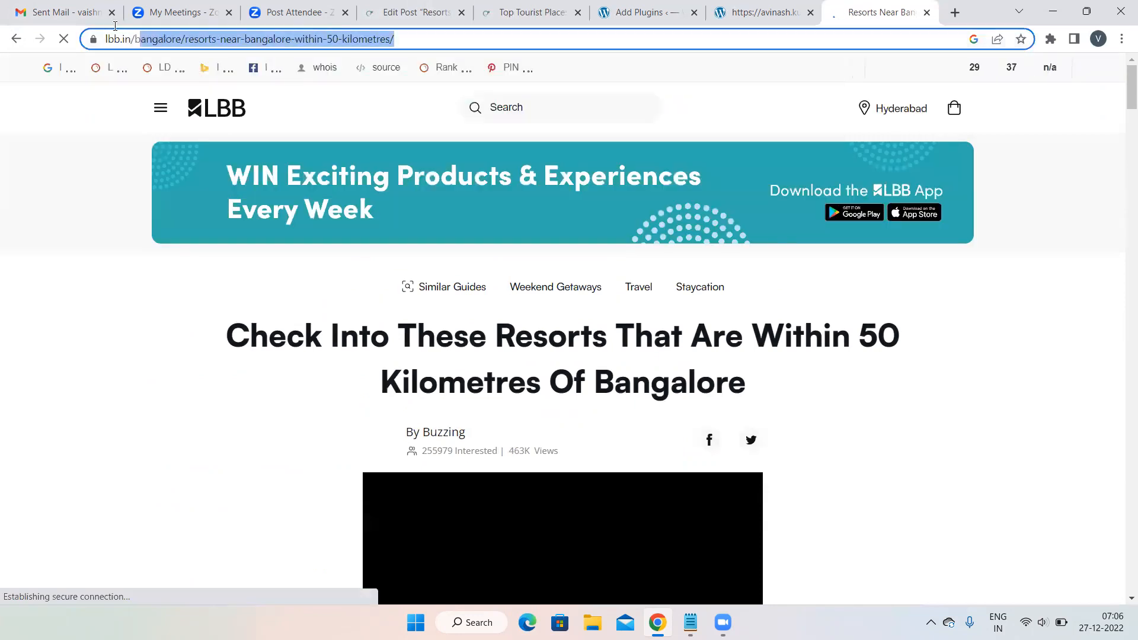
left_click(533, 13)
left_click(415, 12)
scroll(160, 421, "down", 8)
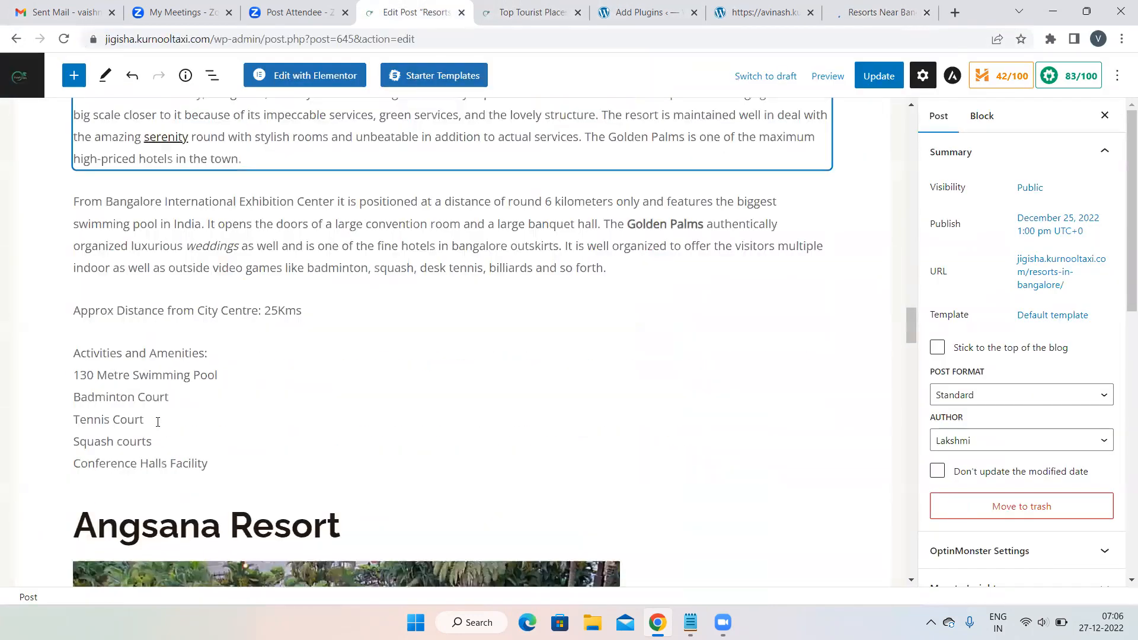
scroll(158, 421, "up", 15)
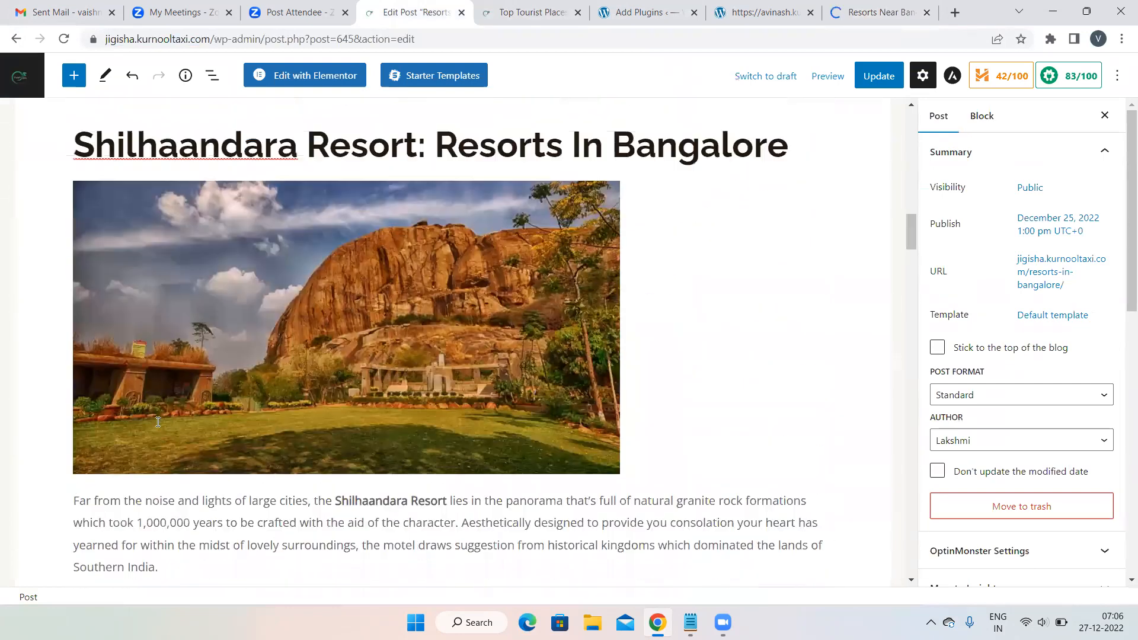
scroll(158, 422, "down", 3)
scroll(158, 422, "down", 3)
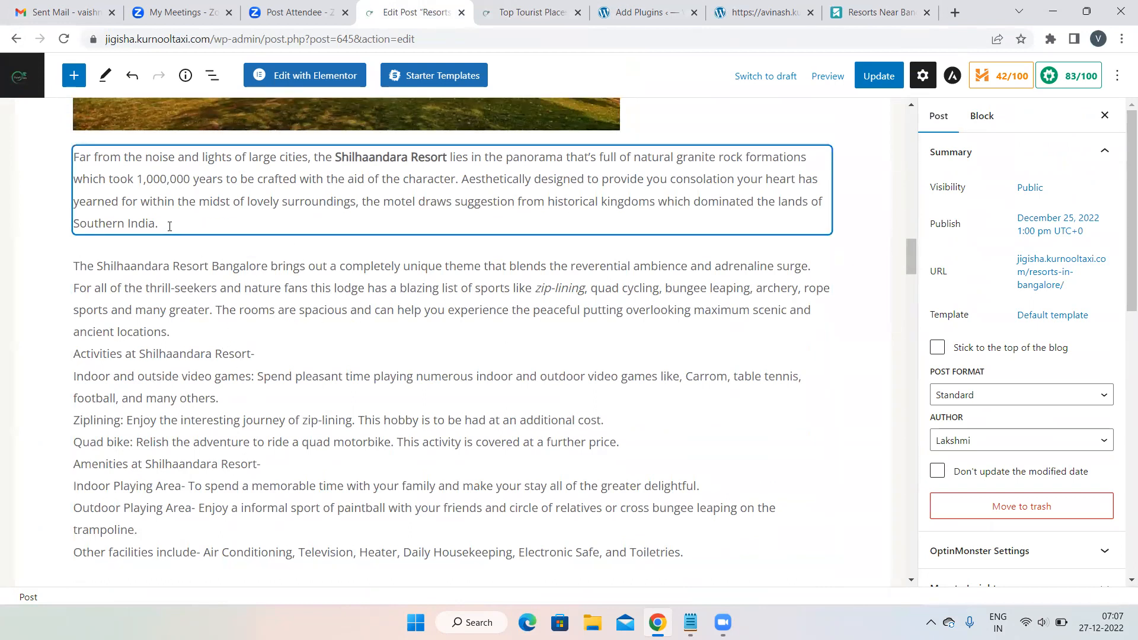
left_click_drag(157, 220, 75, 223)
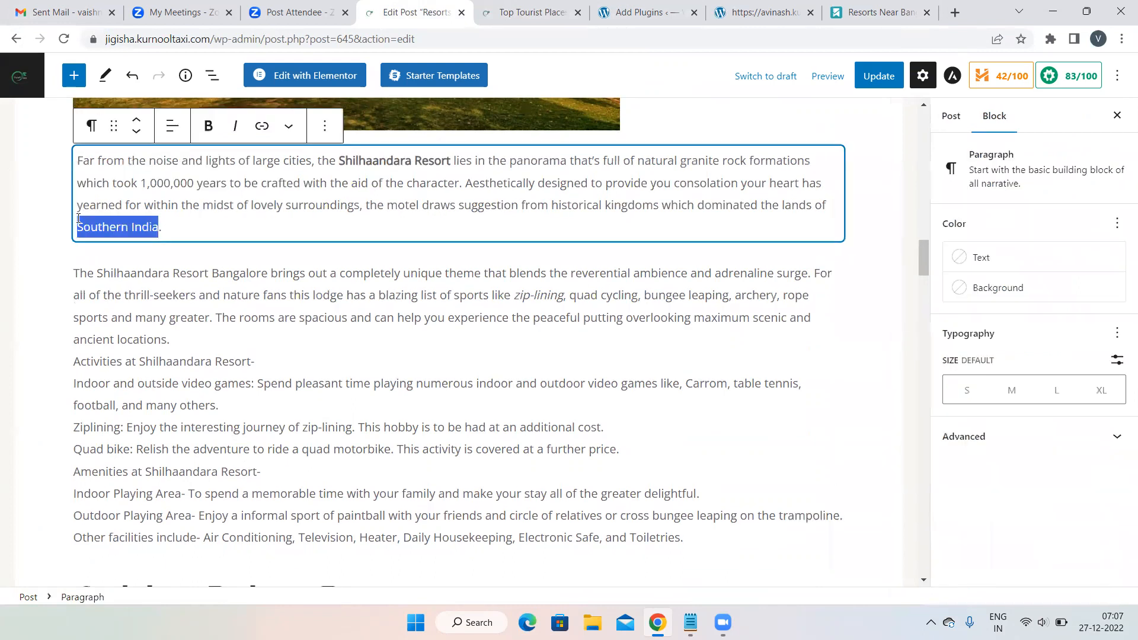
left_click(263, 127)
key("ctrl+v")
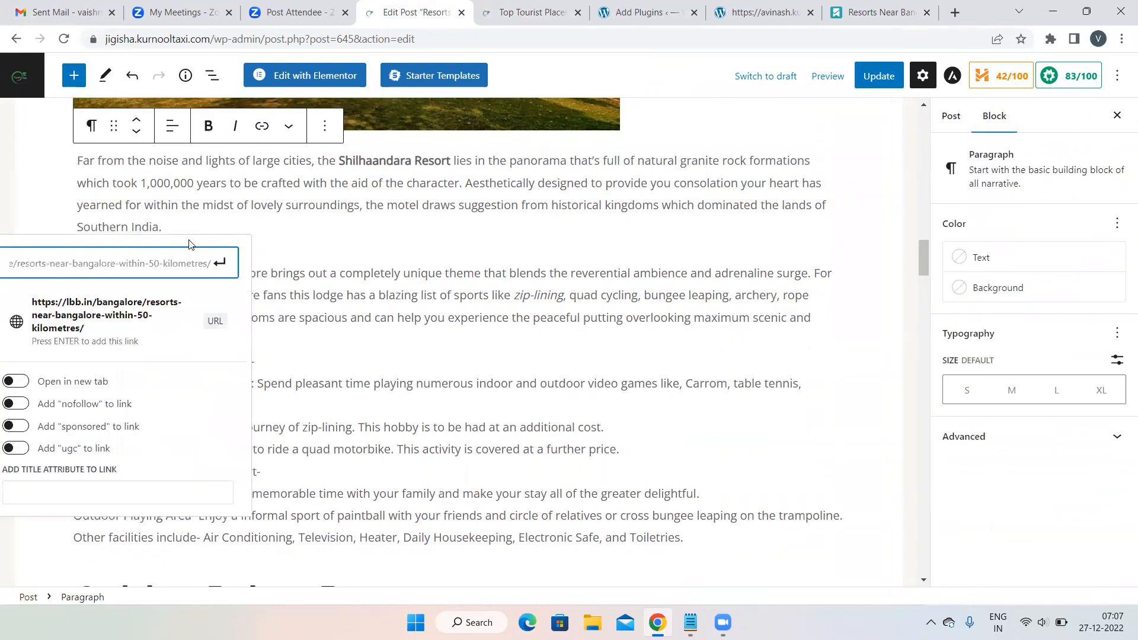
left_click(215, 320)
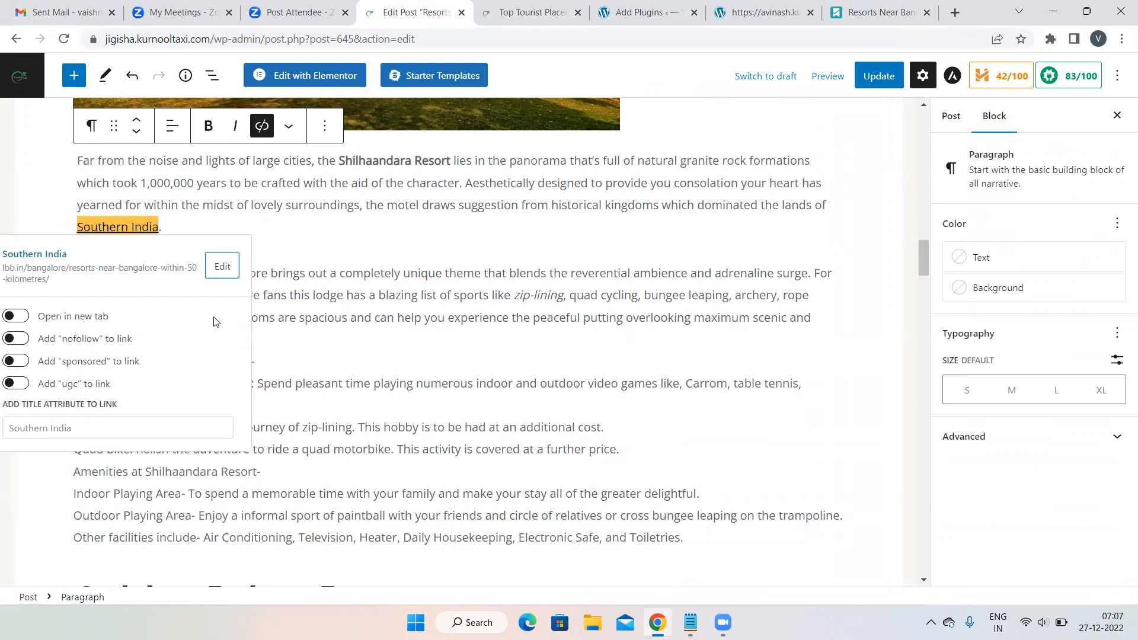
left_click(871, 253)
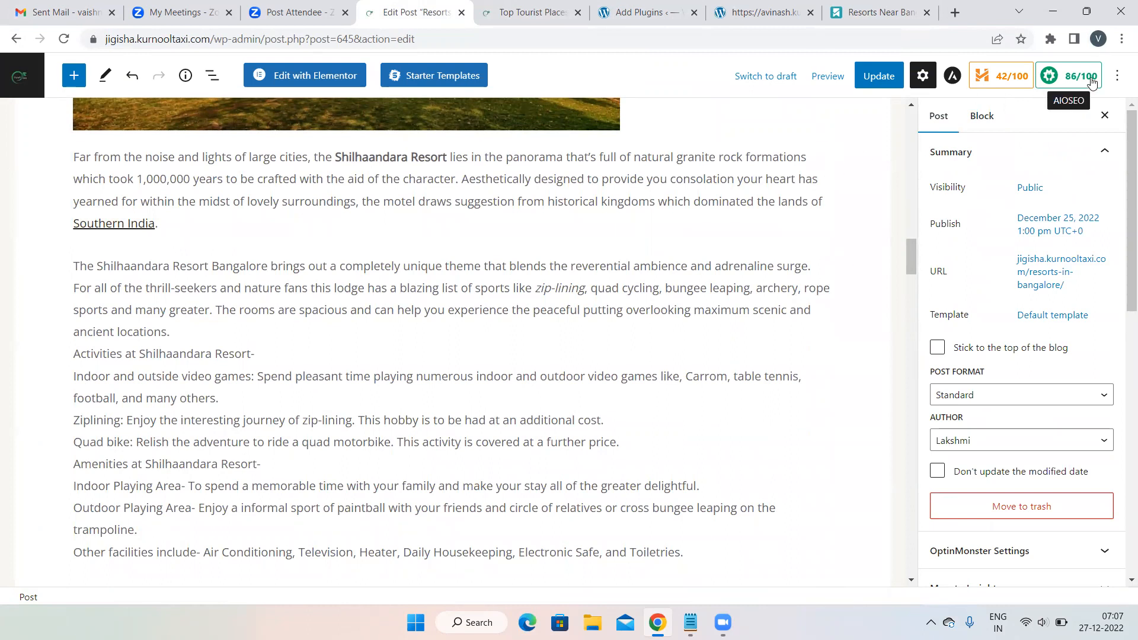
scroll(794, 242, "down", 3)
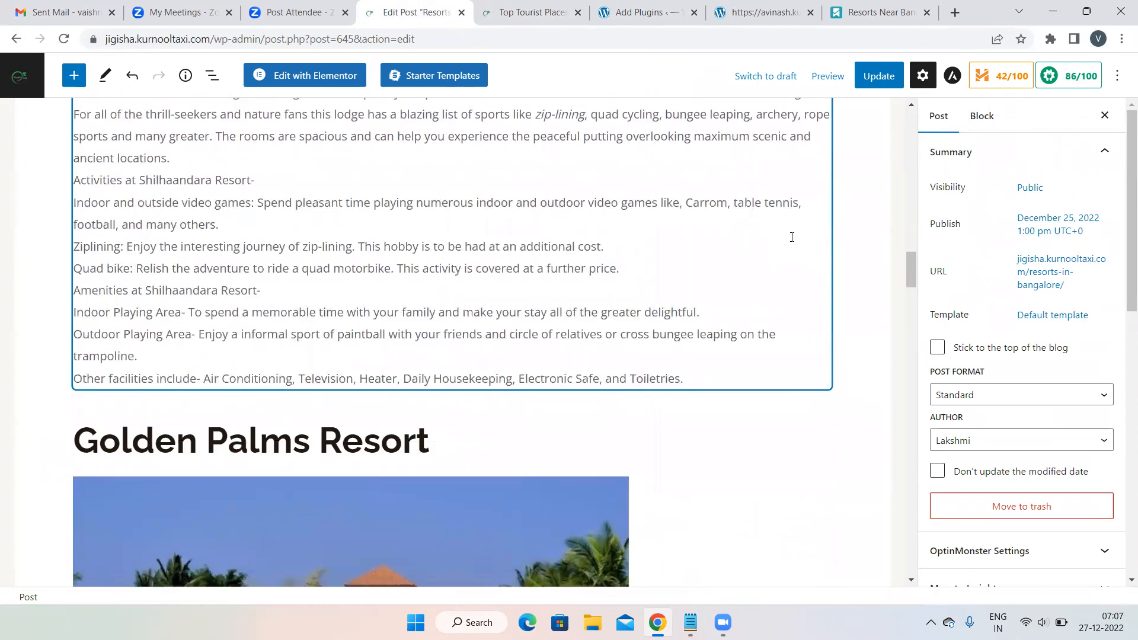
scroll(791, 237, "down", 4)
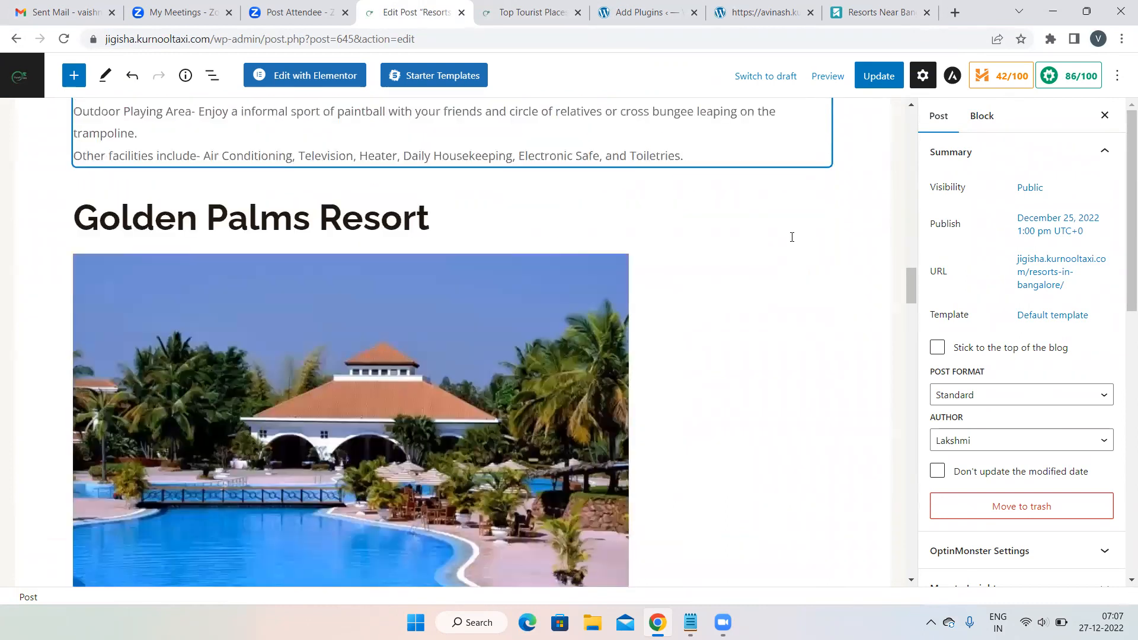
scroll(792, 237, "down", 7)
scroll(792, 237, "down", 2)
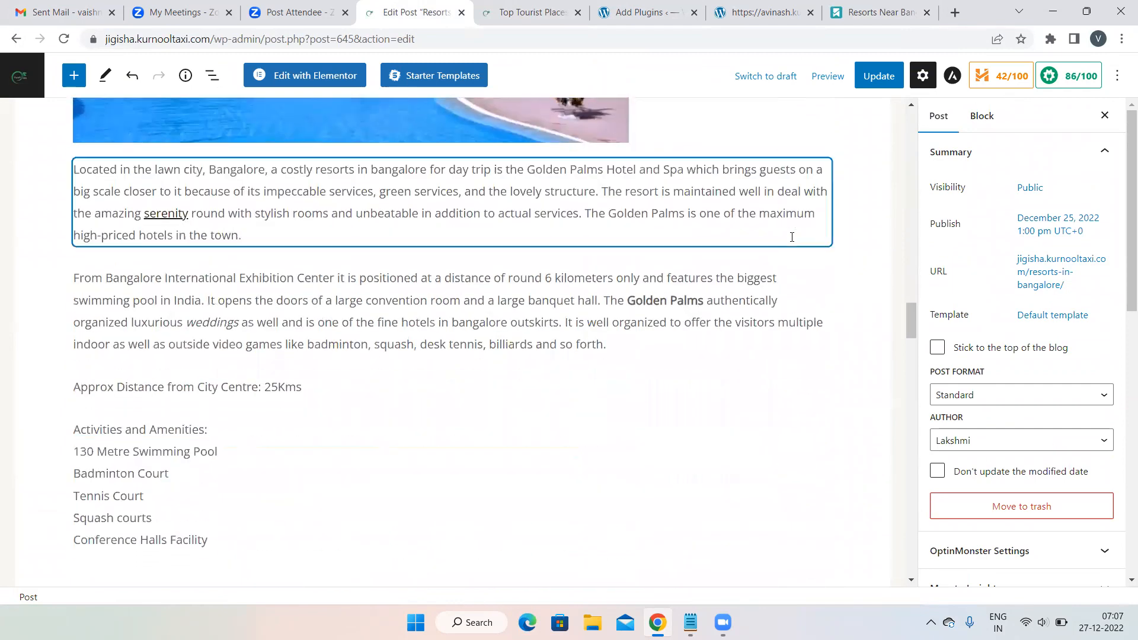
scroll(792, 237, "down", 3)
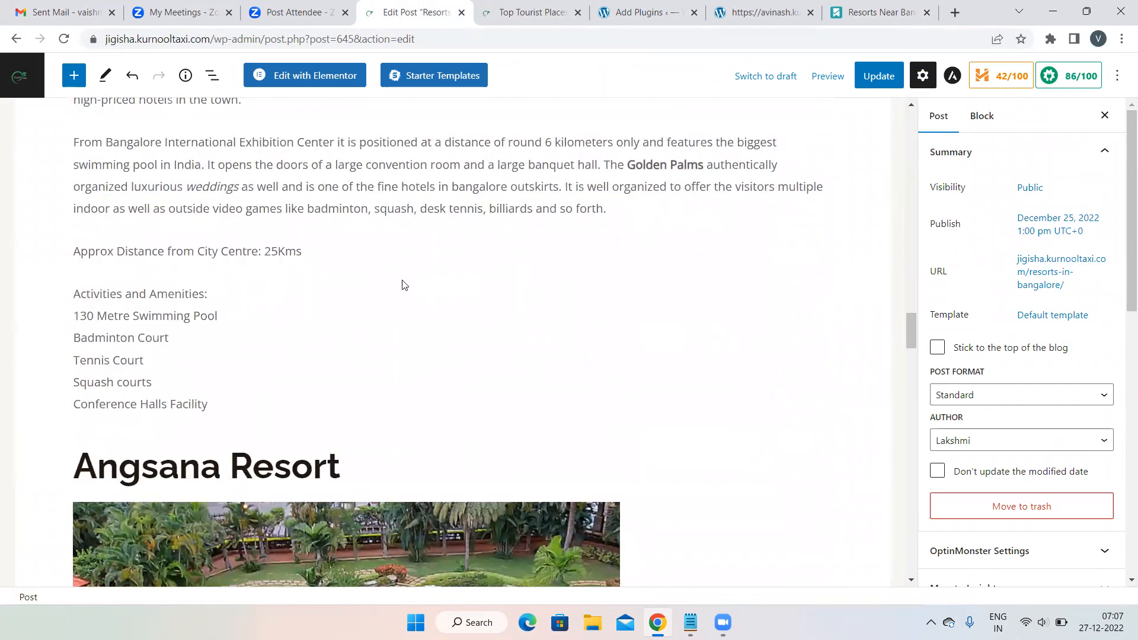
scroll(388, 282, "down", 15)
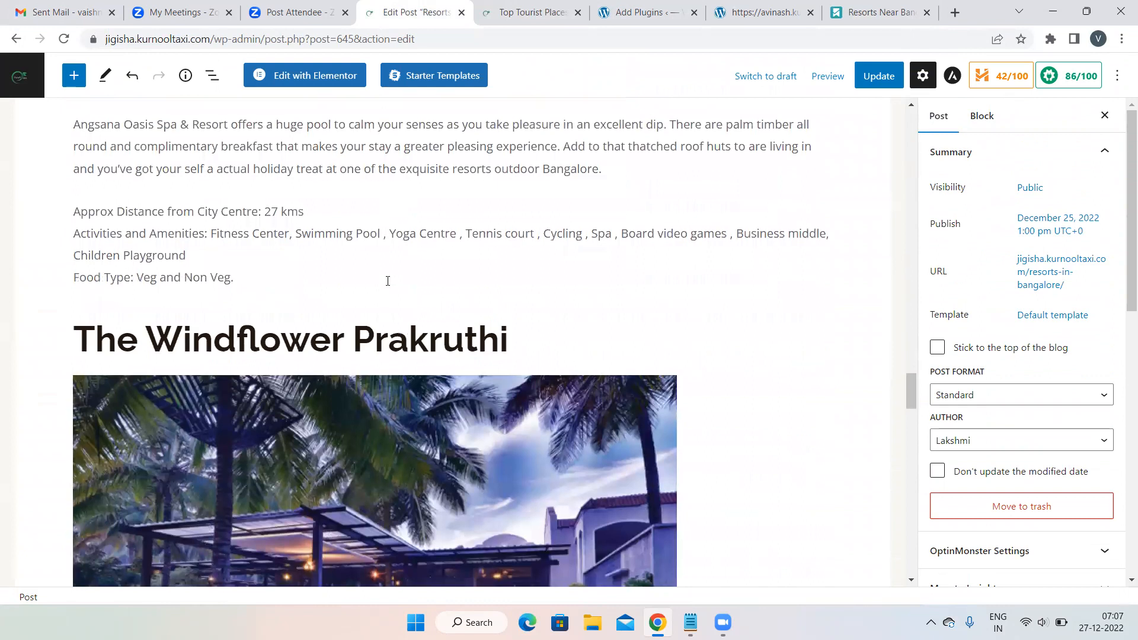
scroll(388, 281, "up", 1)
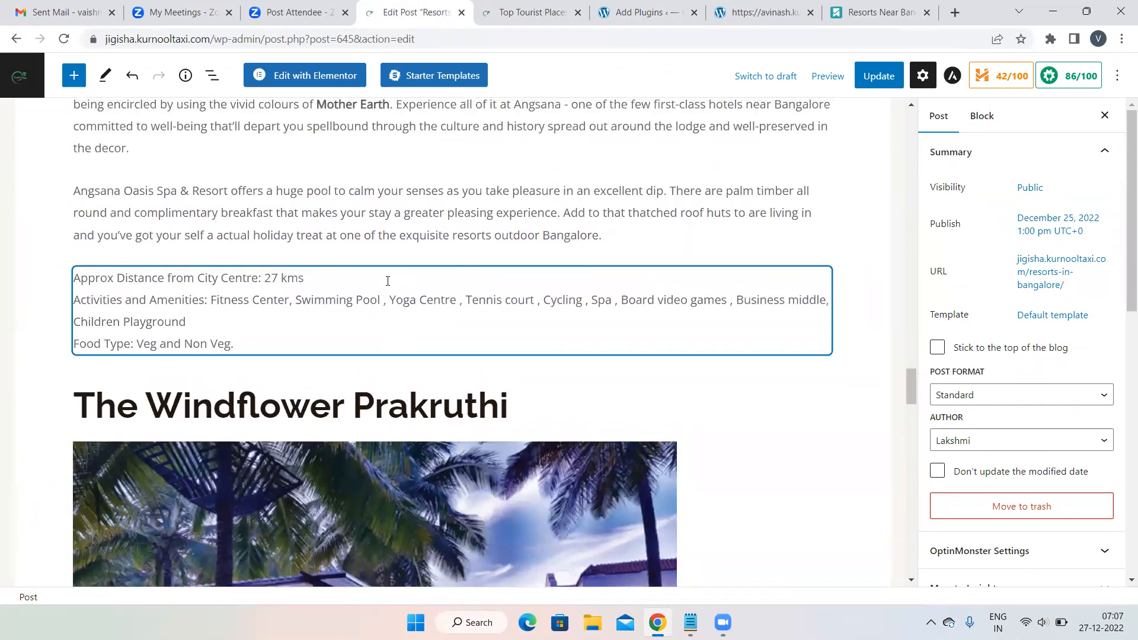
mouse_move(492, 237)
left_mouse_down()
mouse_move(394, 238)
mouse_move(471, 241)
left_mouse_up()
left_click(345, 241)
left_click(279, 154)
left_click(261, 153)
type("https://lbb.in/bangalore/resorts-near-bangalore-within-50-kilometres/")
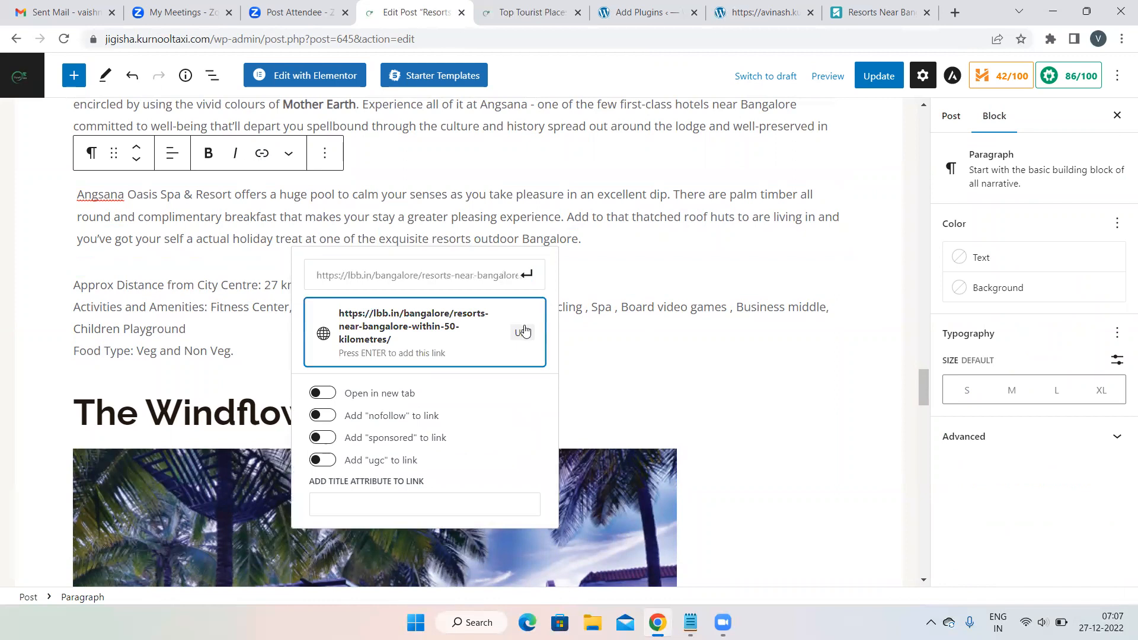
left_click(525, 331)
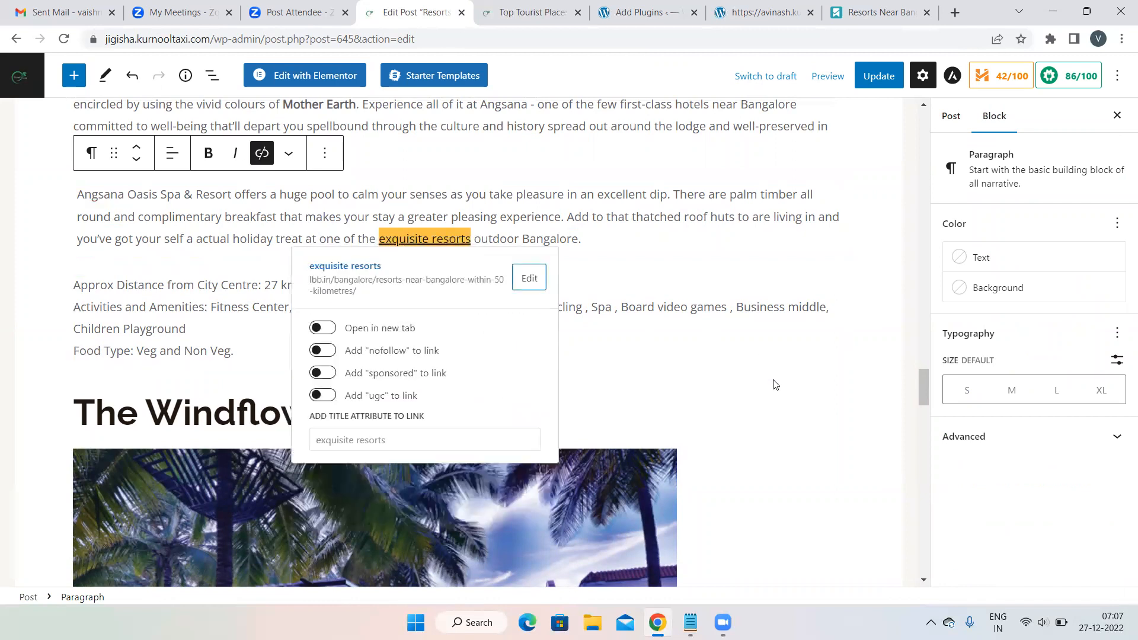
left_click(868, 265)
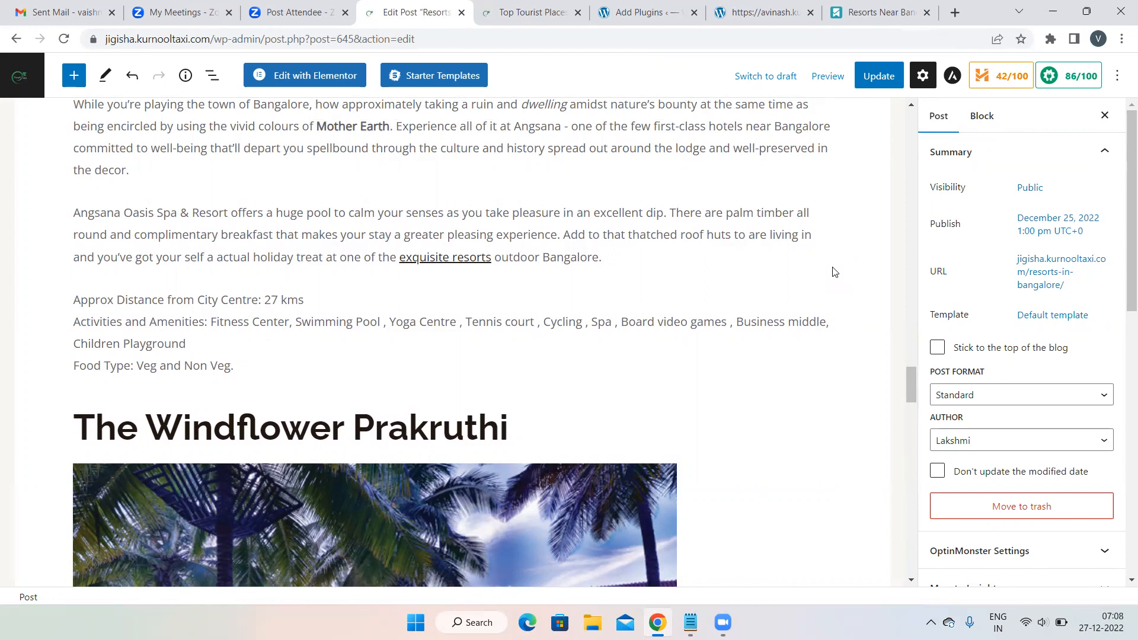
key("ctrl+s")
- Review the post's SEO title, meta description and focus keyphrase checks, the Notepad list of SEO parameters, and the linked resort sections
scroll(834, 272, "down", 20)
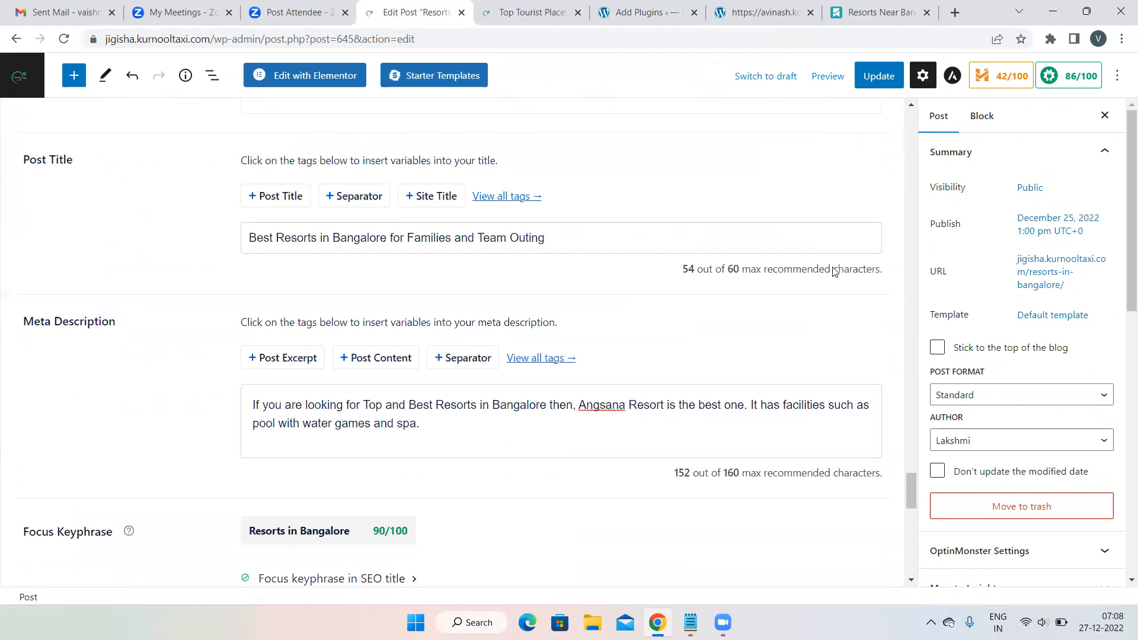
scroll(835, 272, "down", 3)
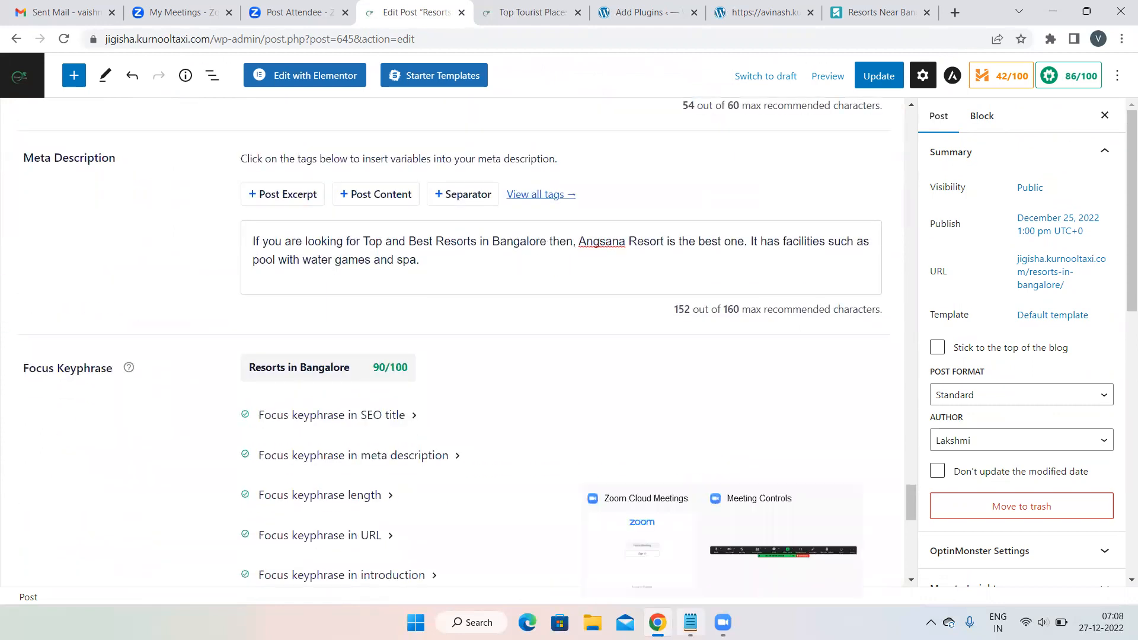
mouse_move(691, 622)
left_click(677, 574)
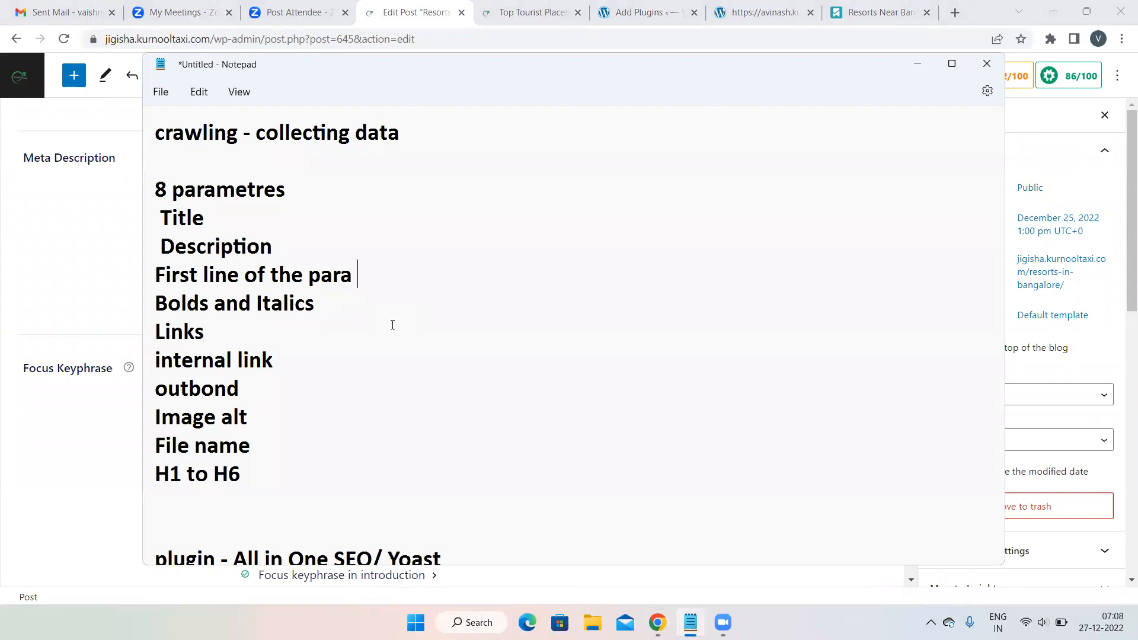
left_click(917, 64)
scroll(652, 170, "up", 10)
scroll(652, 170, "up", 20)
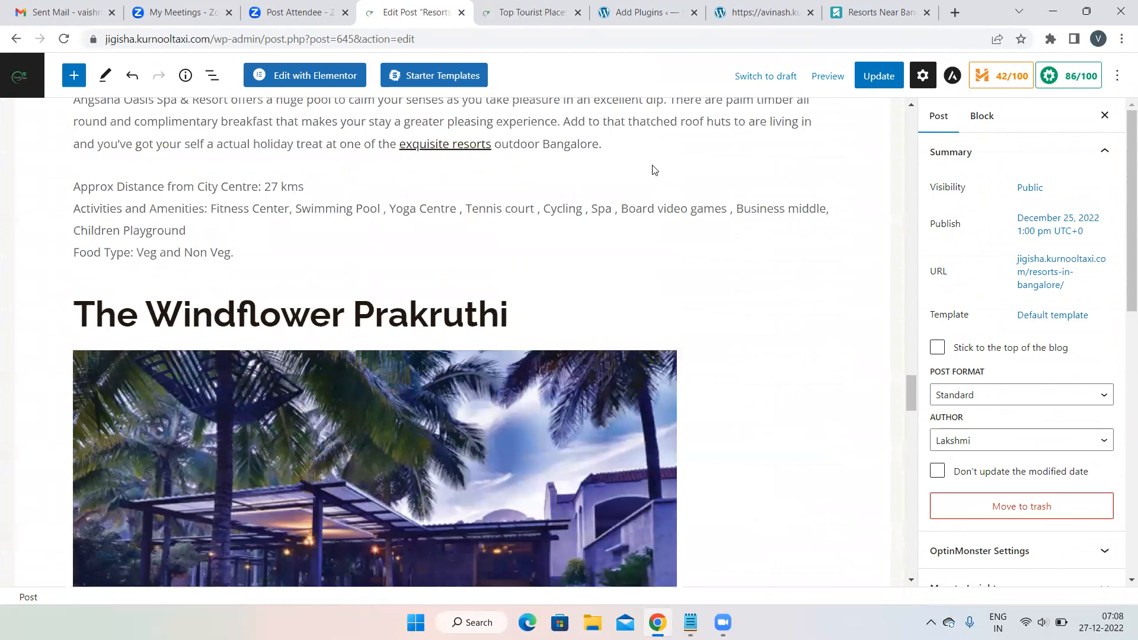
scroll(654, 170, "up", 10)
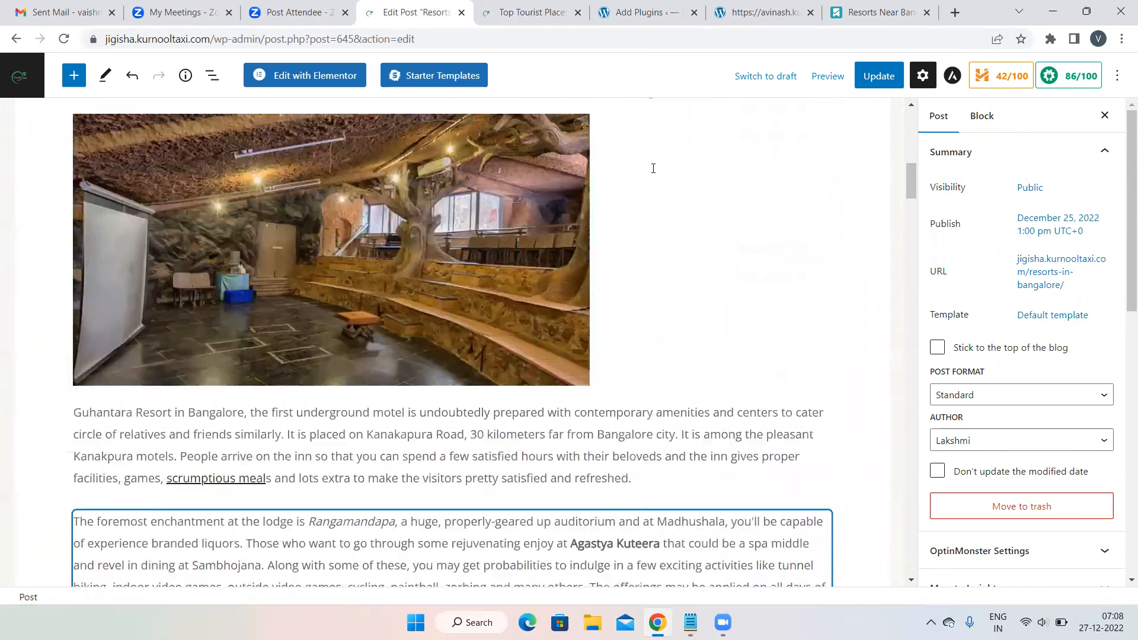
- Search Google for "ubersuggest" in a new tab and open the "Ubersuggest's Free Keyword Tool" page on neilpatel.com
left_click(952, 10)
left_click(786, 37)
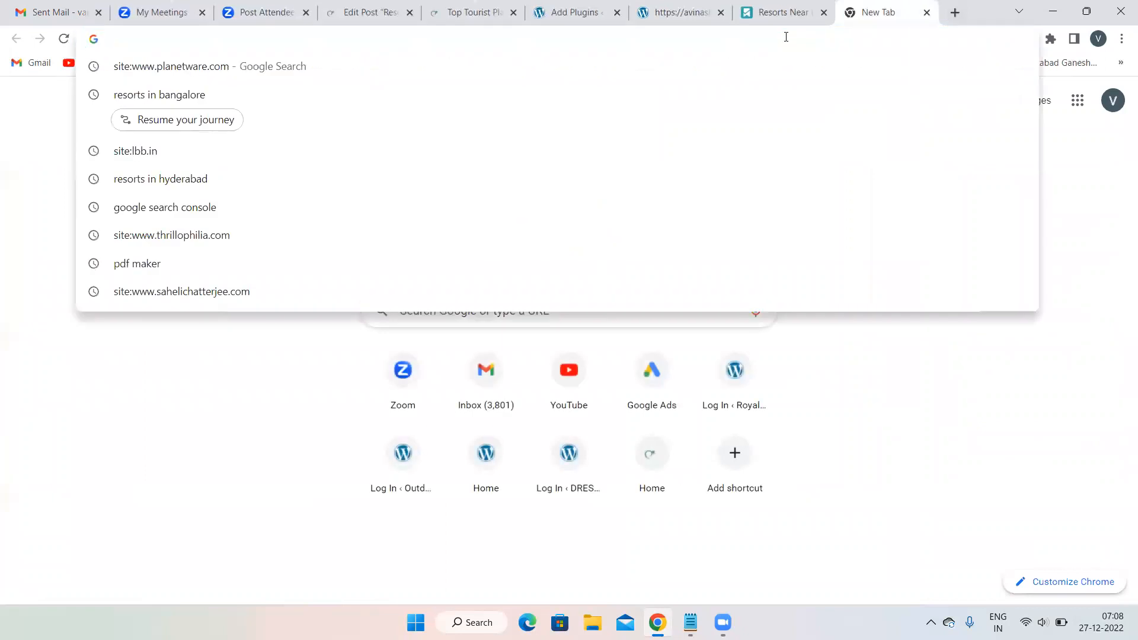
type("uber")
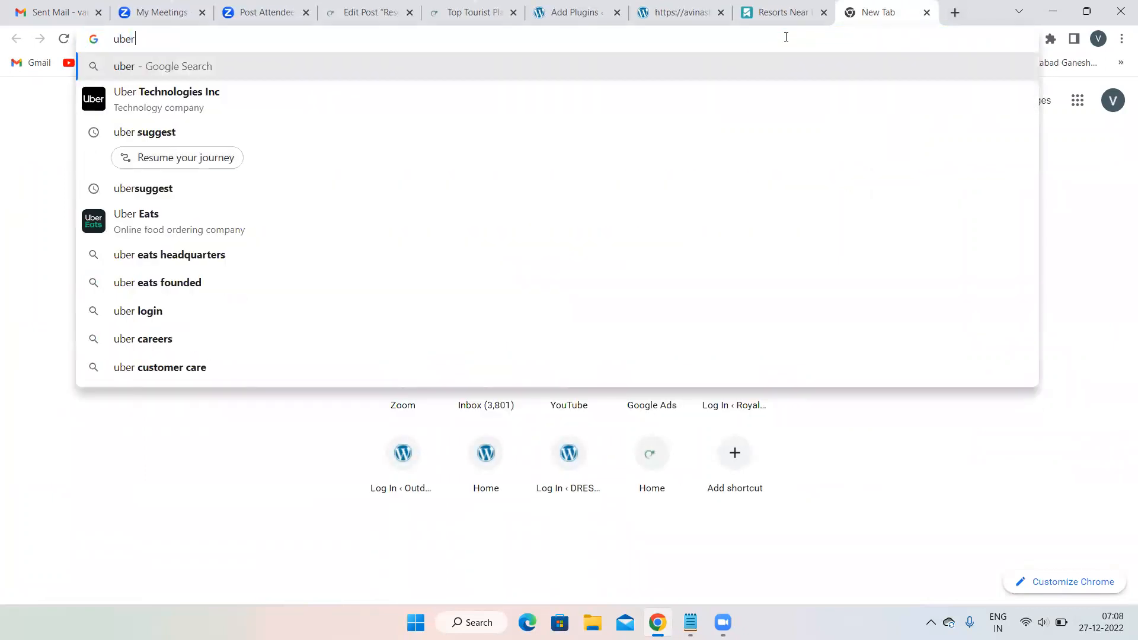
type("suggest")
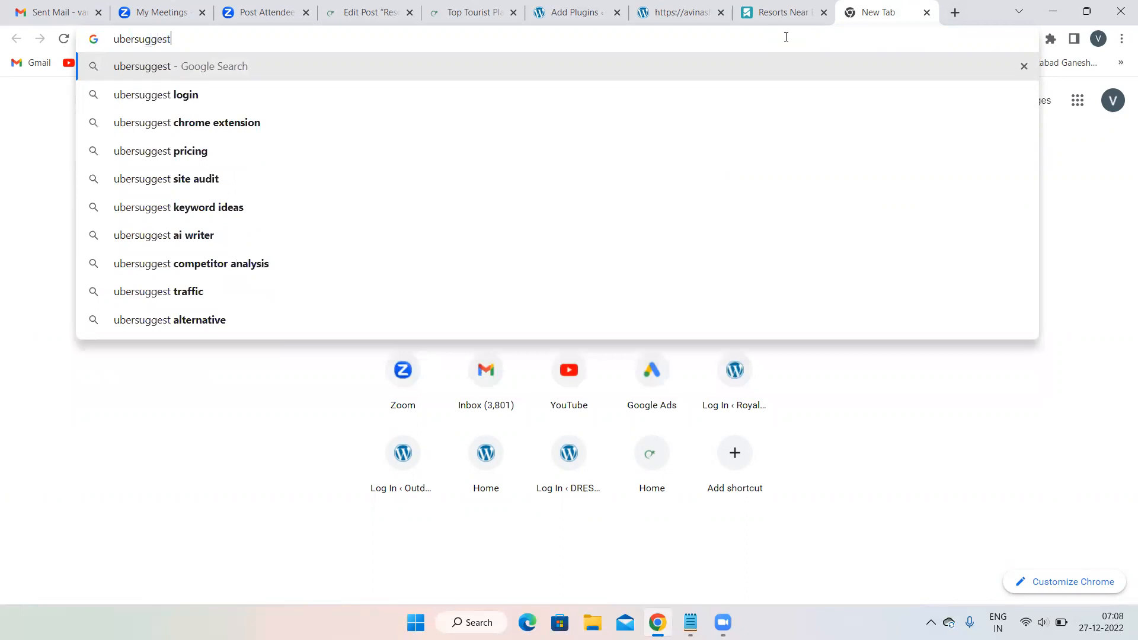
key("Return")
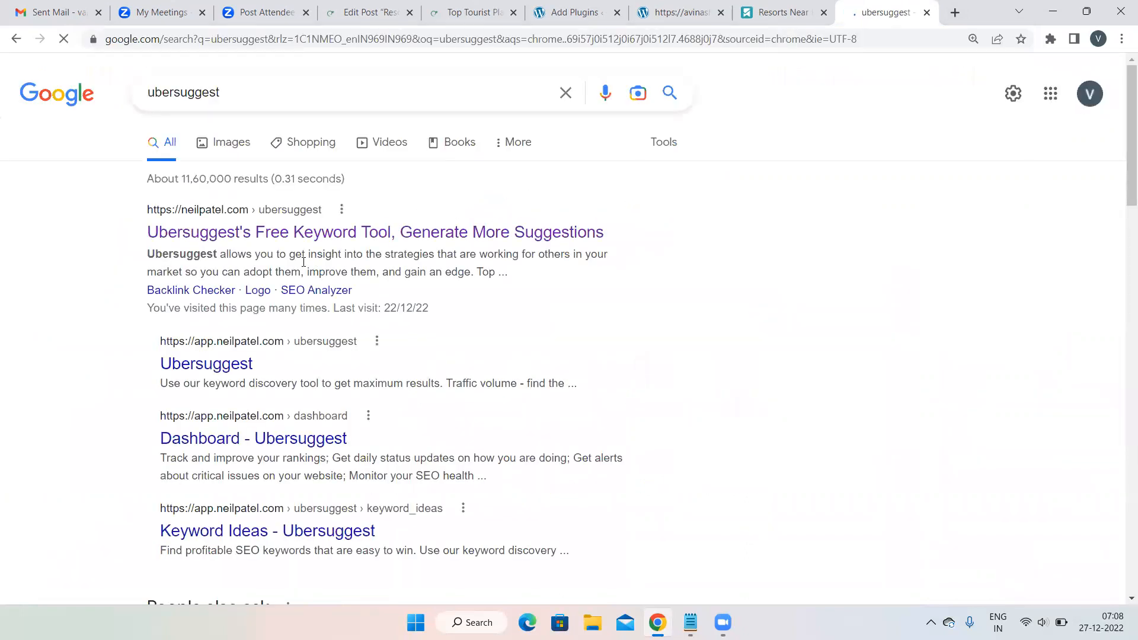
left_click(285, 235)
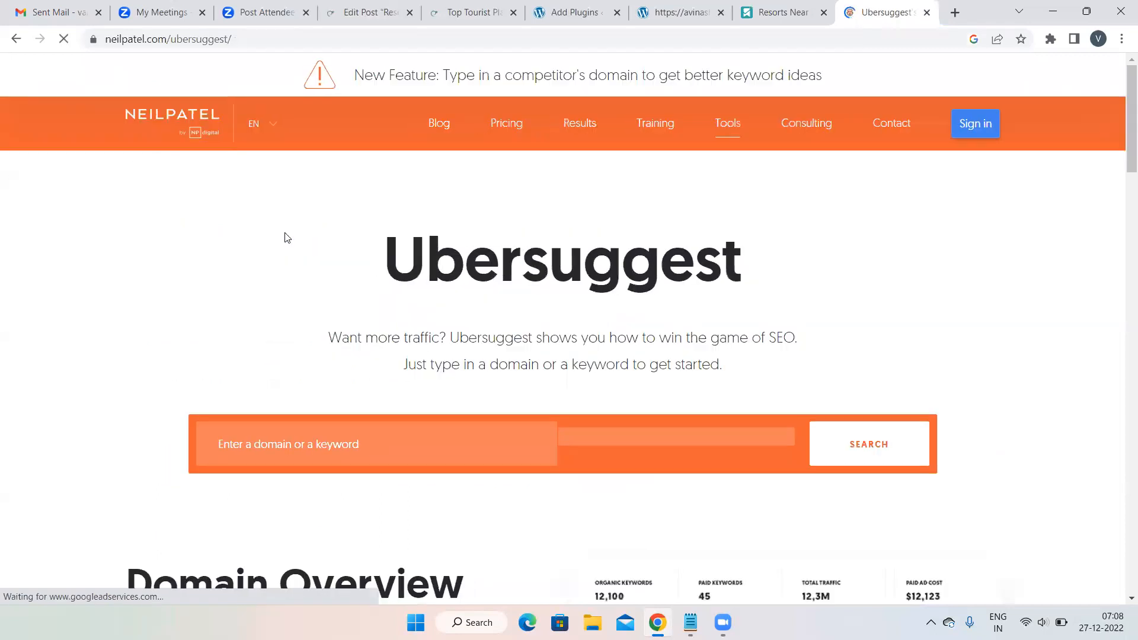
- Look up the keyword "Resorts in Bangalore" in Ubersuggest
left_click(308, 443)
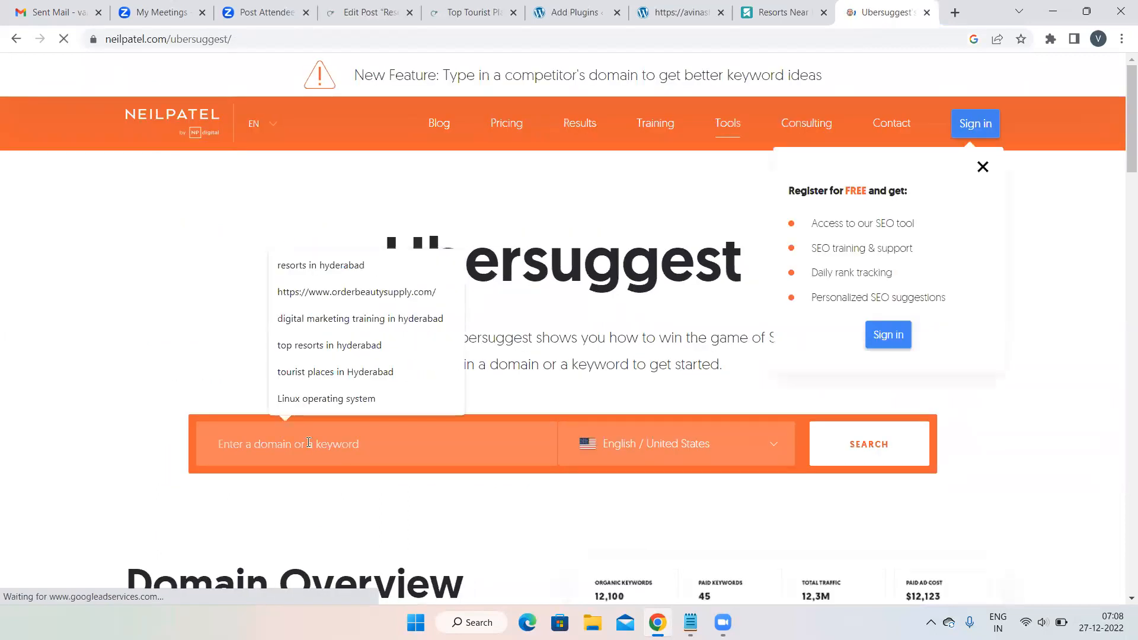
type("resorts in Banga")
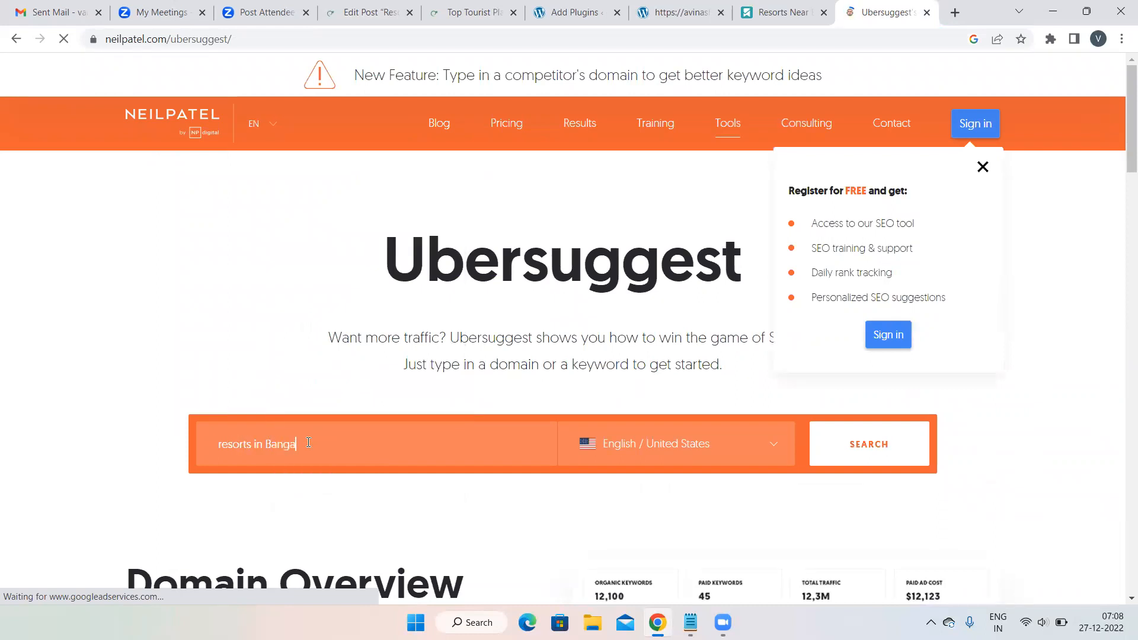
type("lore")
left_click(224, 445)
key("BackSpace")
type("R")
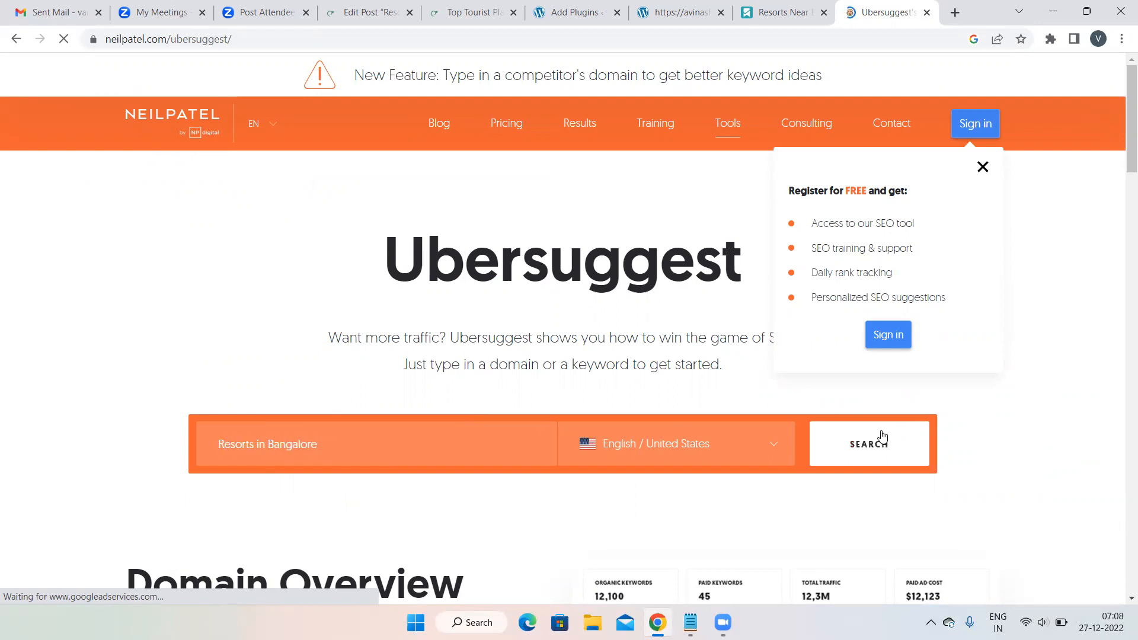
- Glance at the Uttara Karnataka page and return to the start of the "Resorts In Bangalore" post in the editor
left_click(518, 5)
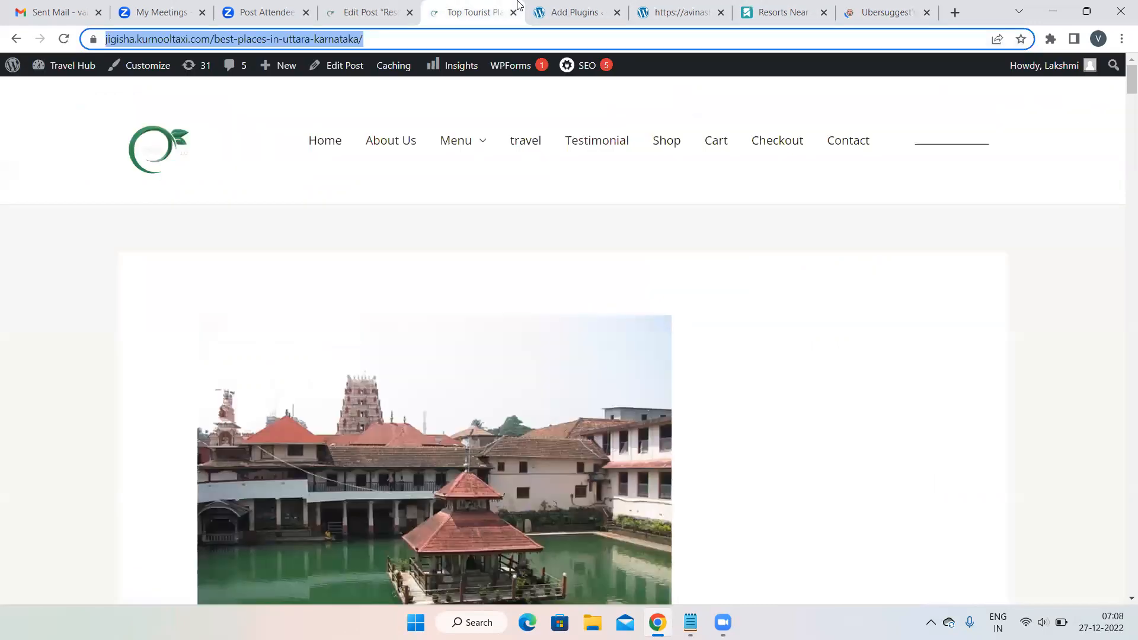
scroll(701, 330, "down", 3)
key("ctrl+shift+Tab")
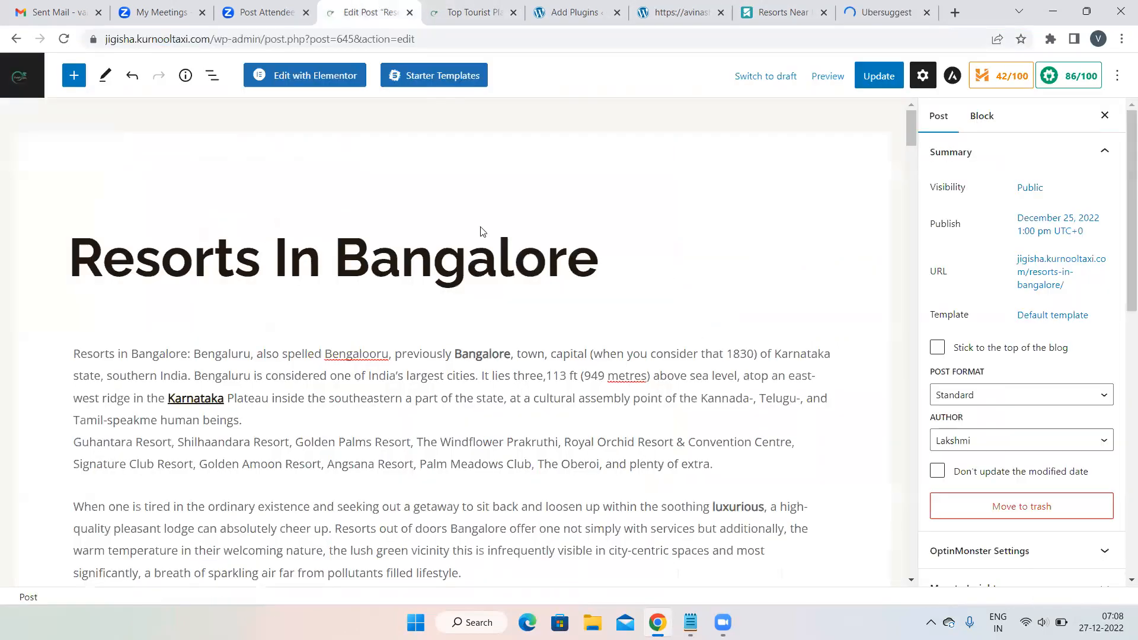
- Check the alternative text of the Guhantara Resort and Shilhaandara Resort images in the post
scroll(489, 309, "down", 12)
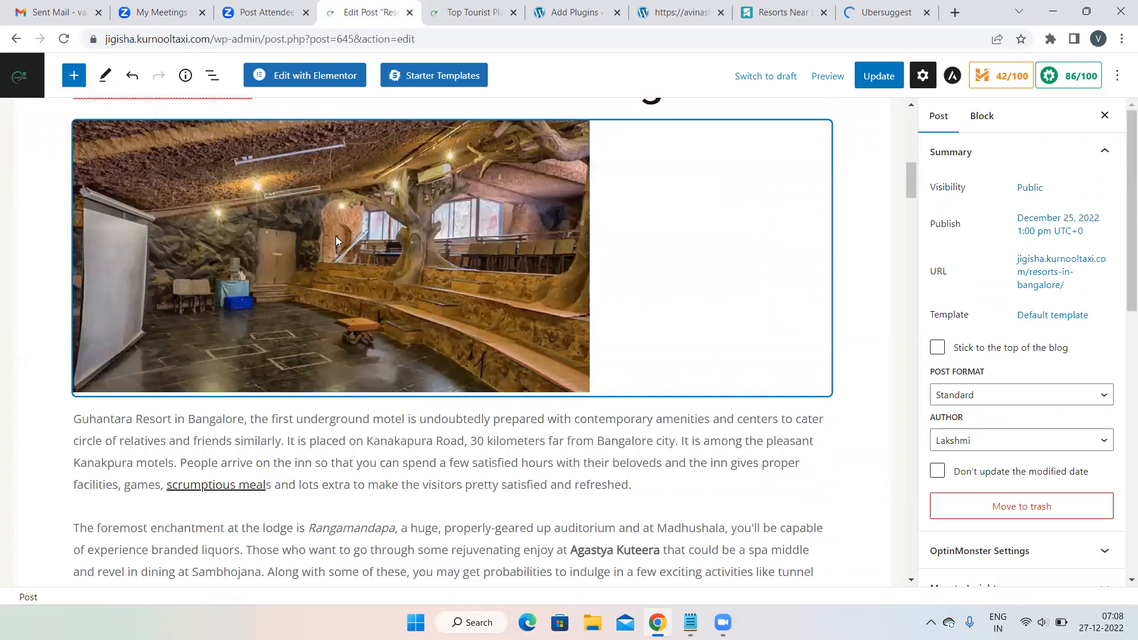
left_click(341, 245)
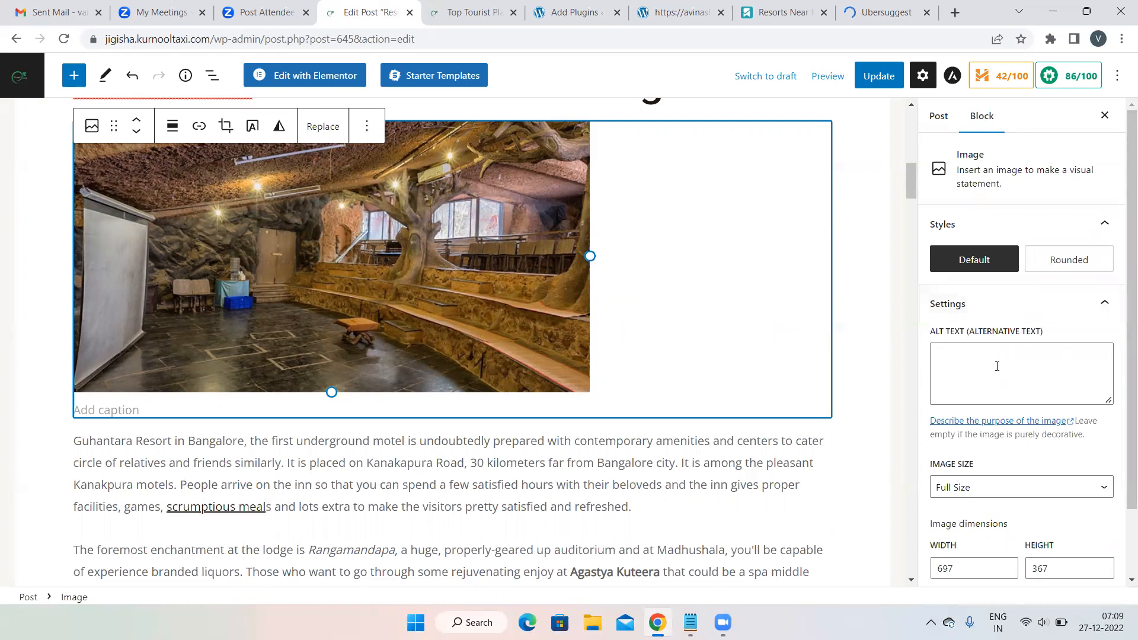
scroll(509, 333, "down", 10)
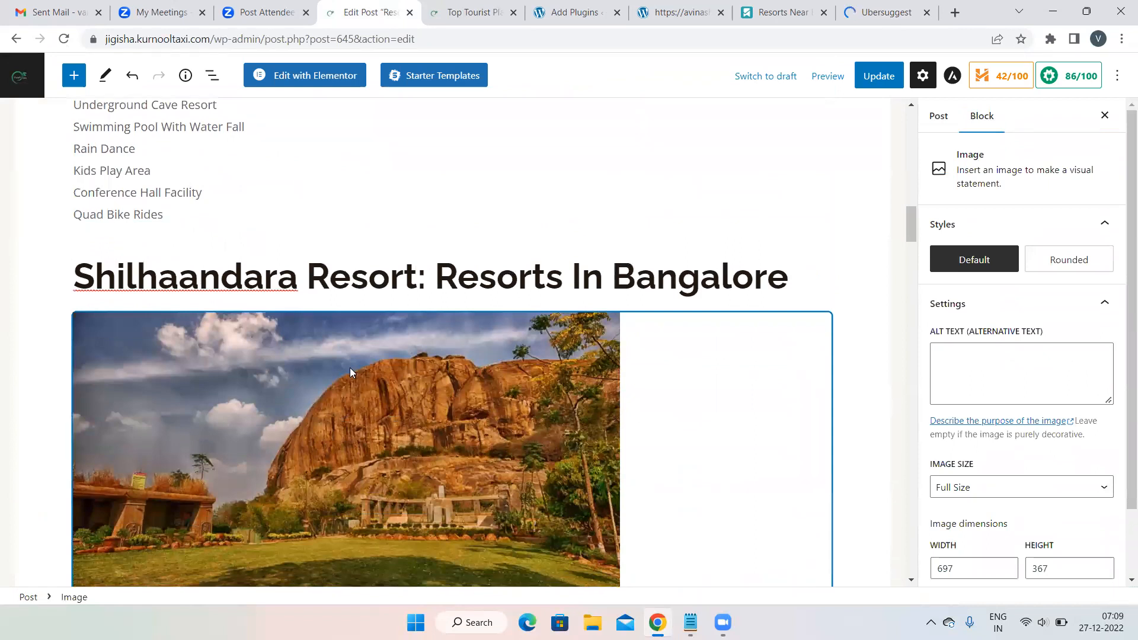
left_click(350, 368)
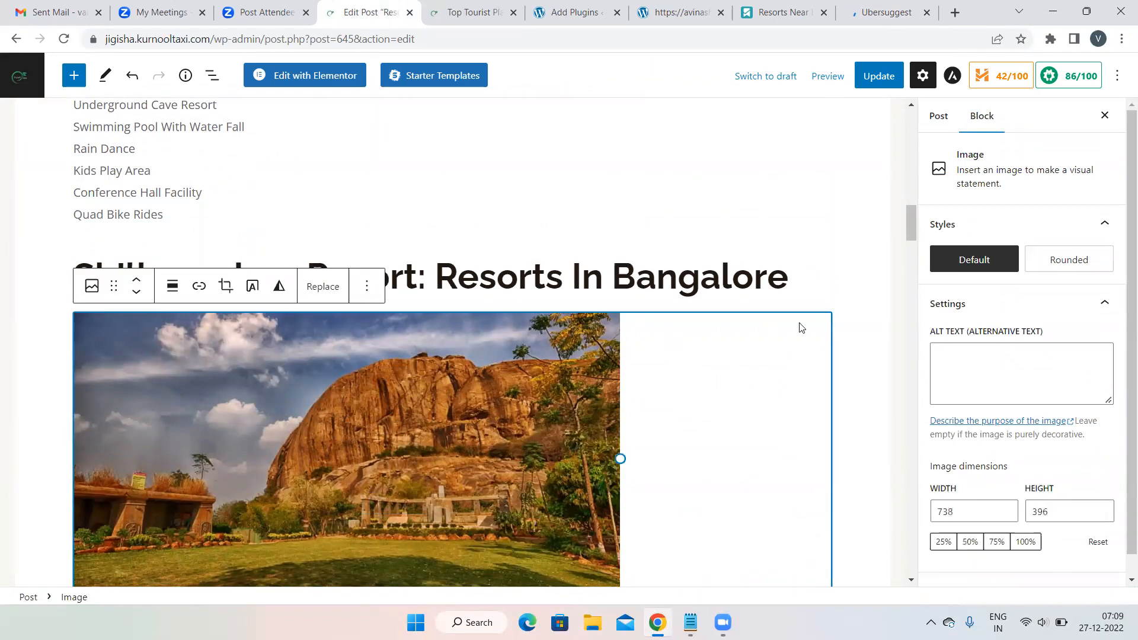
scroll(560, 378, "down", 15)
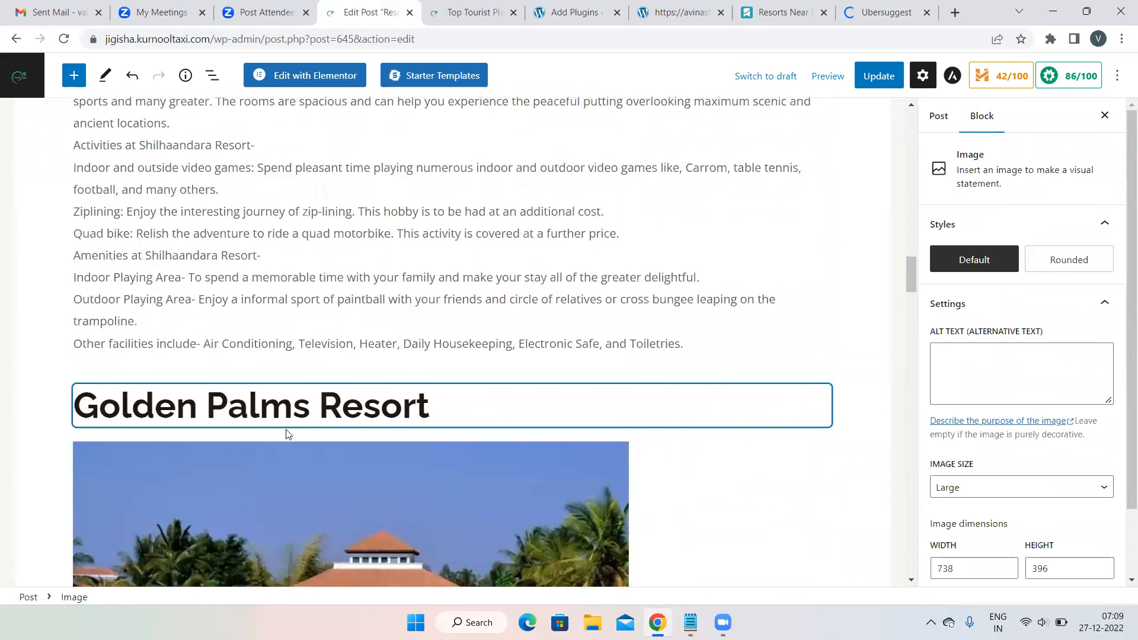
- Give the Golden Palms Resort image the alt text "Top and Best Resorts in Bangalore for Unmarried Couples"
left_click(217, 463)
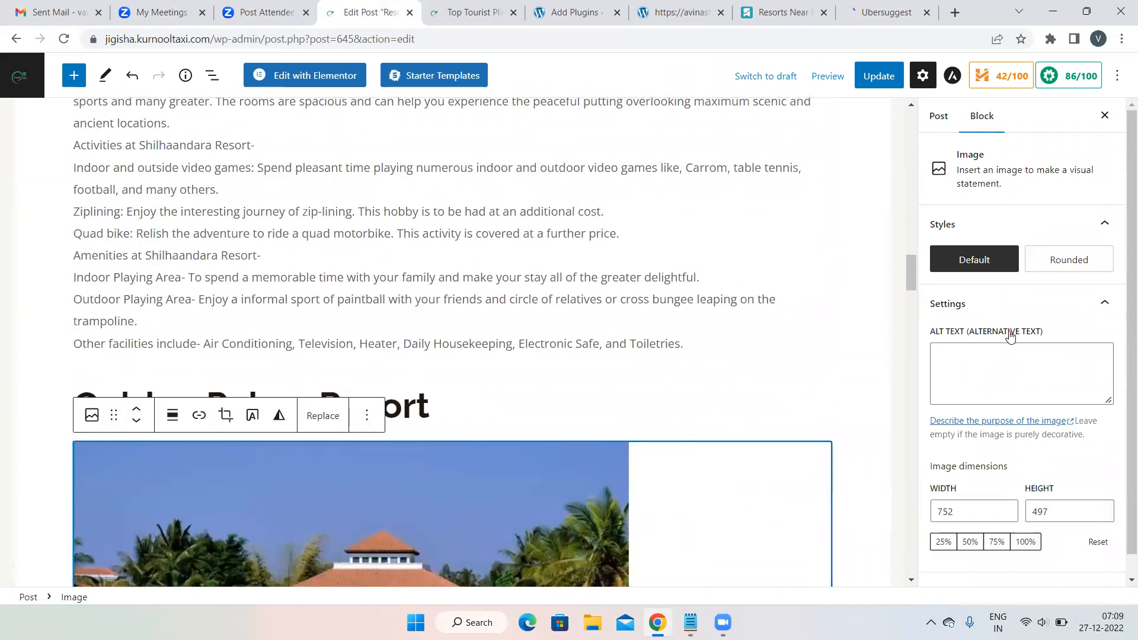
scroll(634, 304, "up", 20)
scroll(633, 304, "up", 10)
scroll(634, 304, "down", 6)
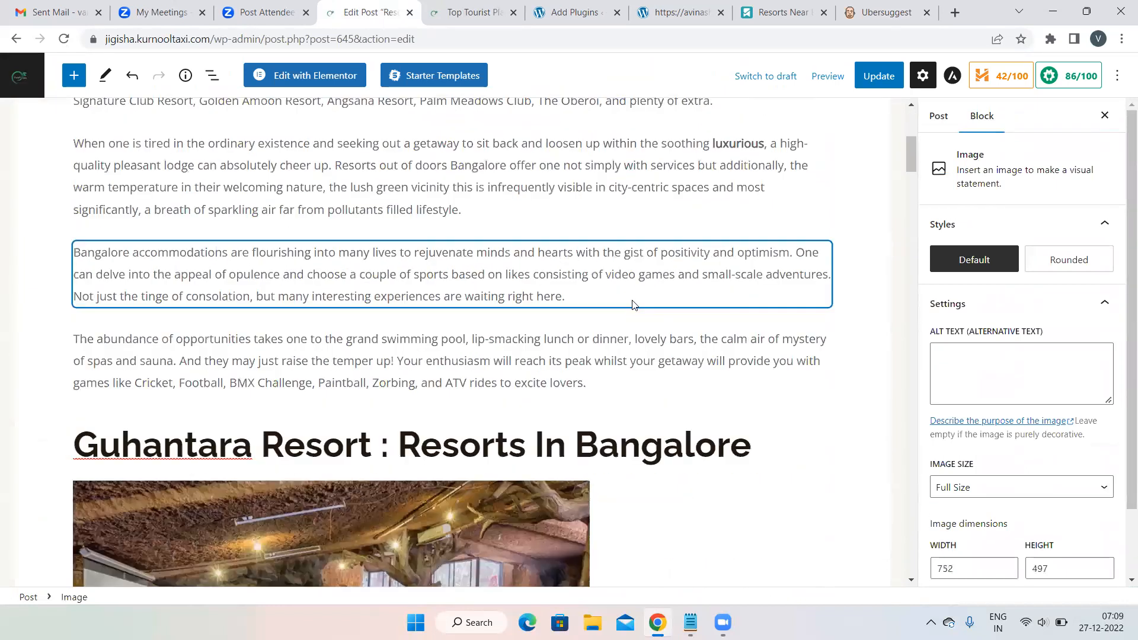
scroll(633, 304, "down", 6)
left_click(982, 377)
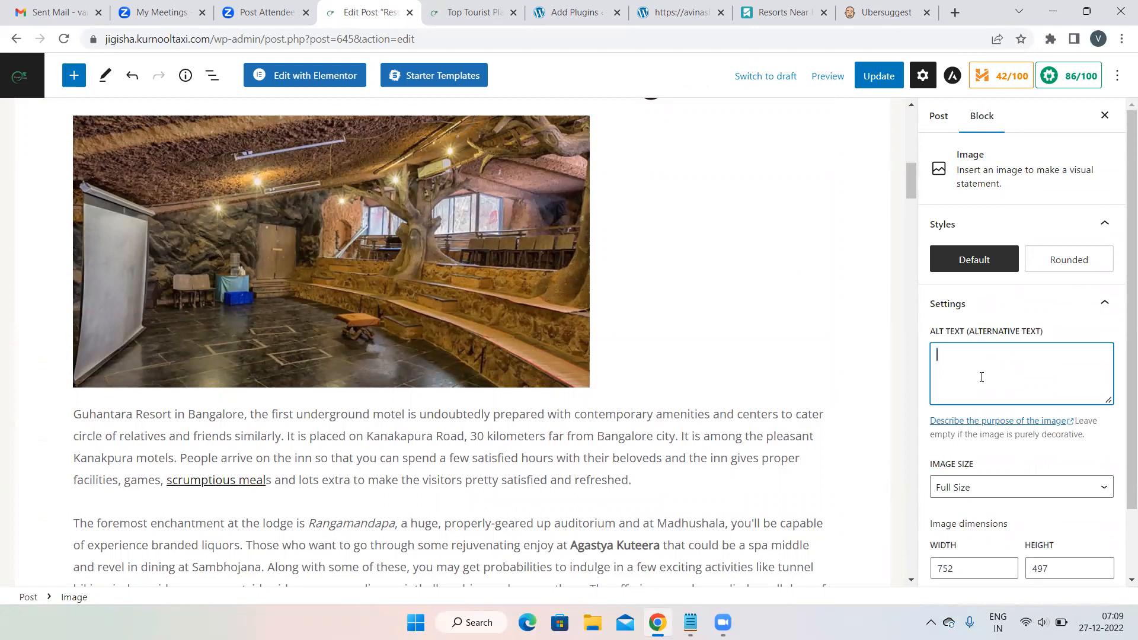
type("Tip")
type("op and Bes")
type("t Res")
type("orts in Banga")
type("lore for U")
type("nmarried C")
type("ouple")
type("s")
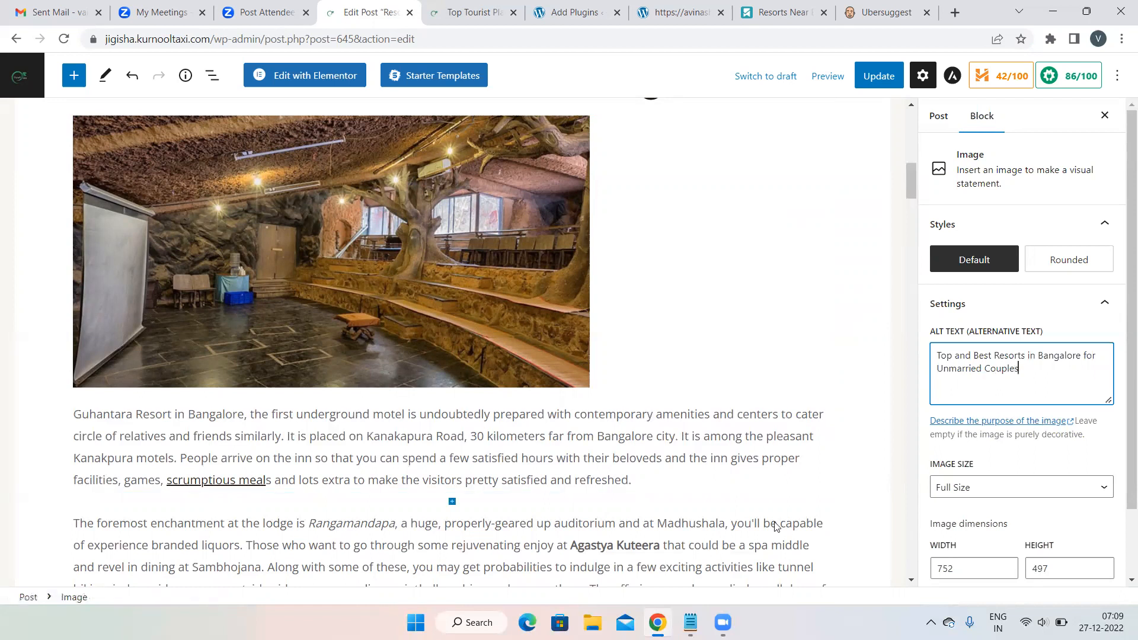
- Switch to the Notepad notes and extend the line "Top and Best Resorts in Bangalore" with "for unmarried couples"
mouse_move(691, 621)
left_click(704, 585)
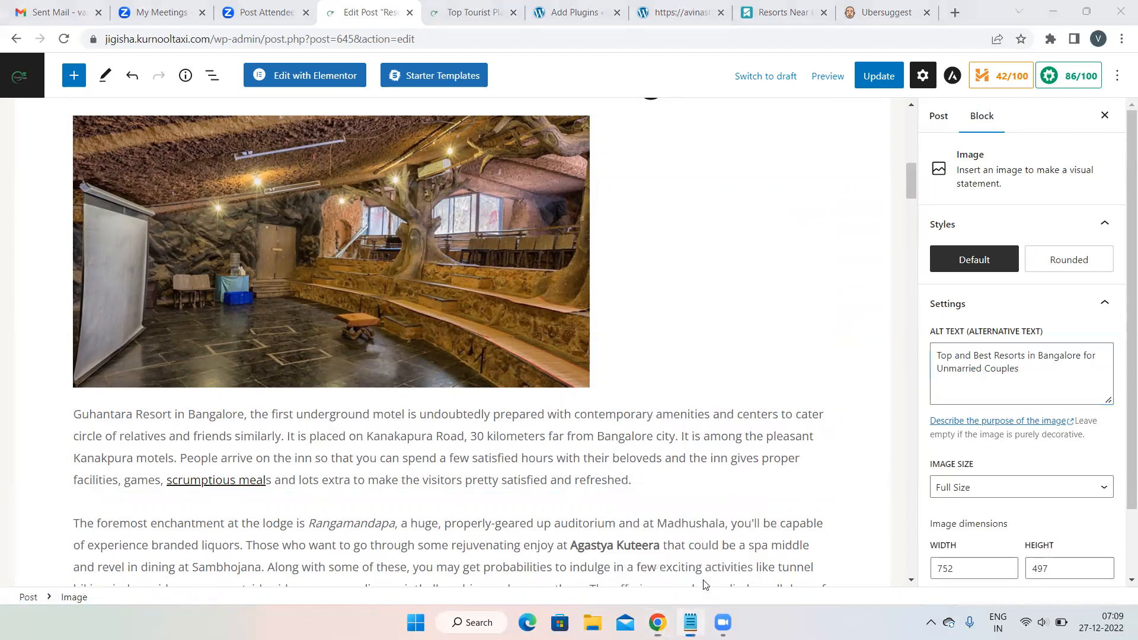
scroll(446, 454, "down", 8)
scroll(446, 455, "down", 2)
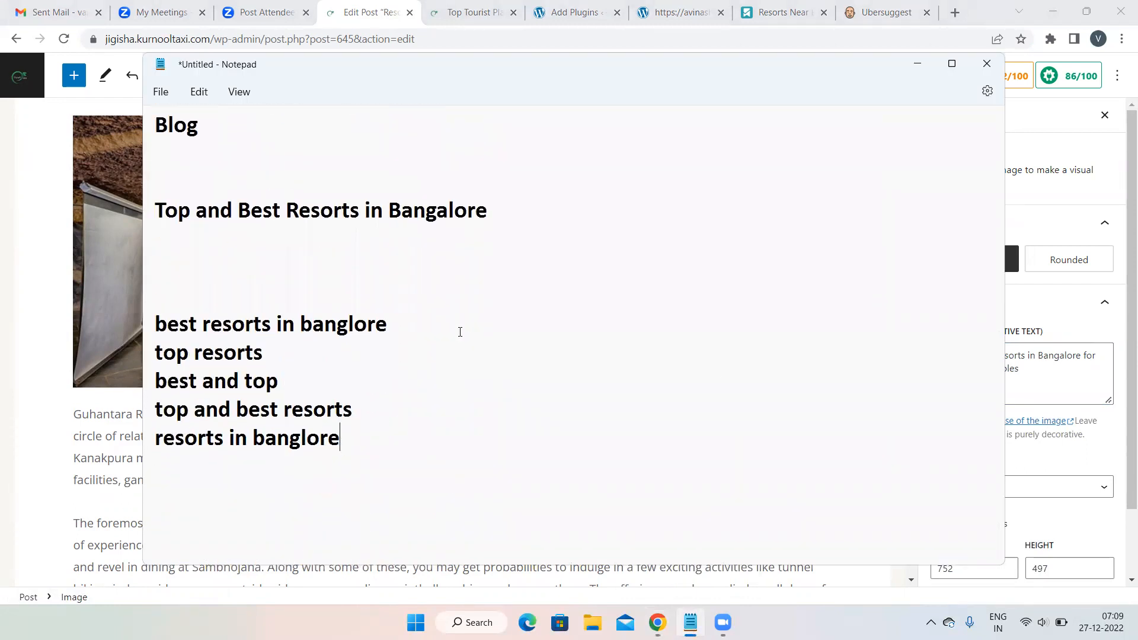
left_click(499, 211)
type("for unmarried couples")
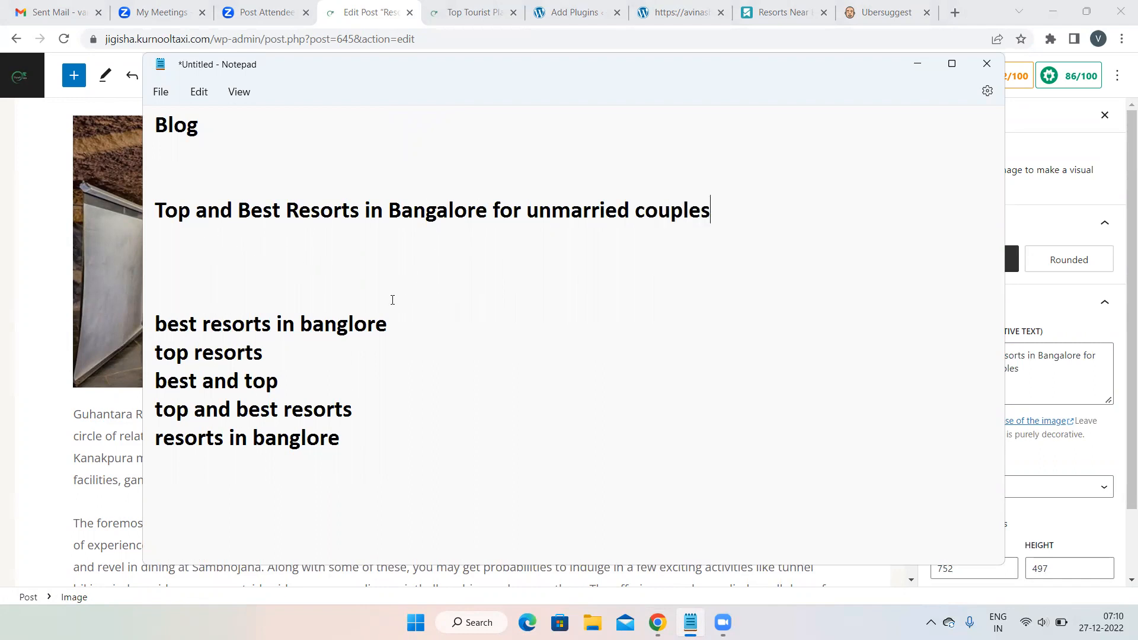
- Append "in bangalore" to the keyword lines "top and best resorts", "top resorts" and "best and top"
left_click(373, 408)
type("in bang")
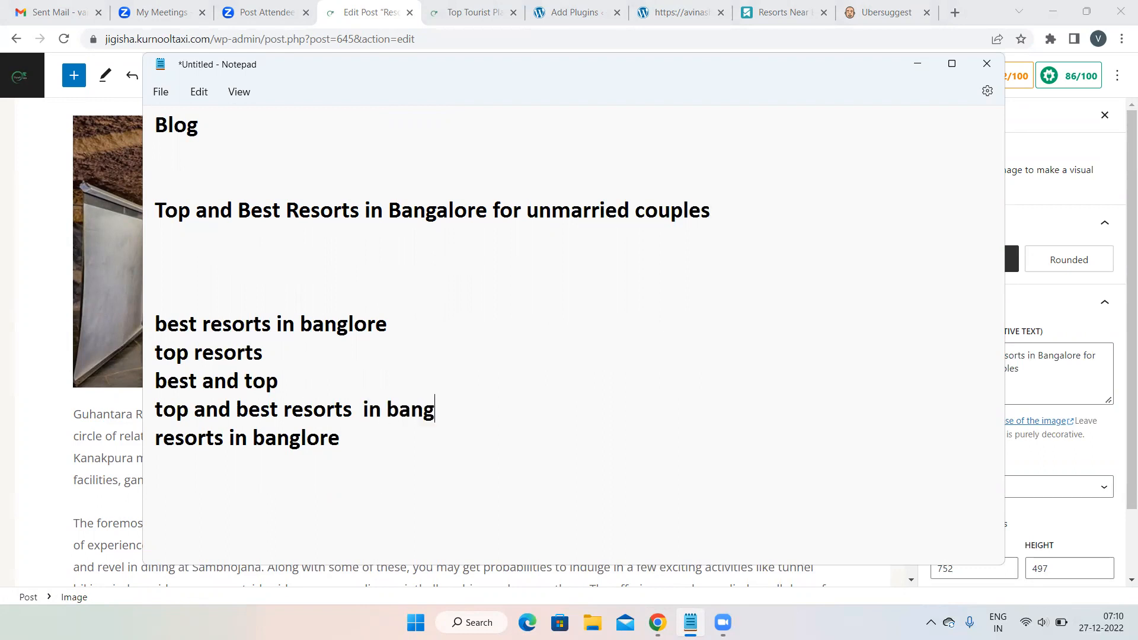
type("alore")
left_click_drag(237, 207, 490, 216)
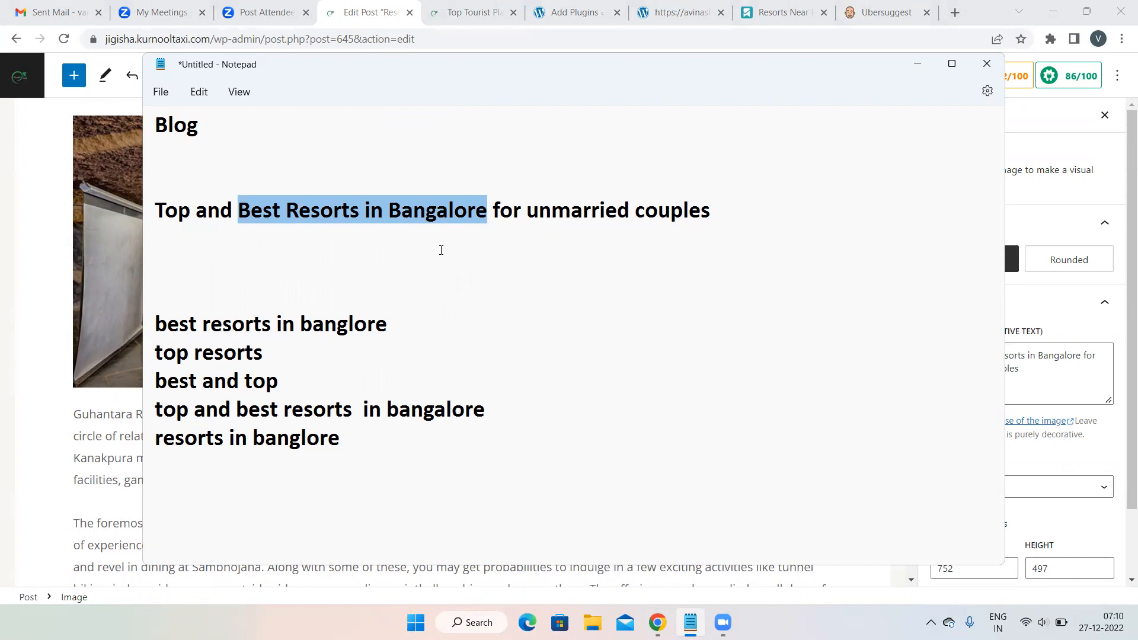
left_click(284, 351)
type("in bangalore")
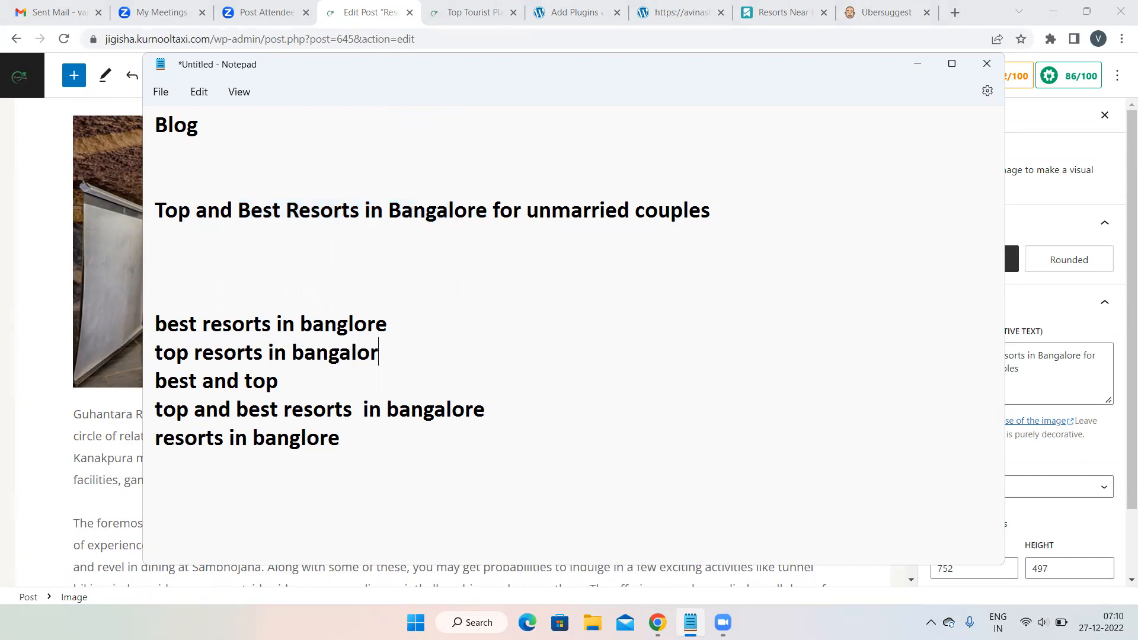
left_click(293, 383)
type("in bangalore")
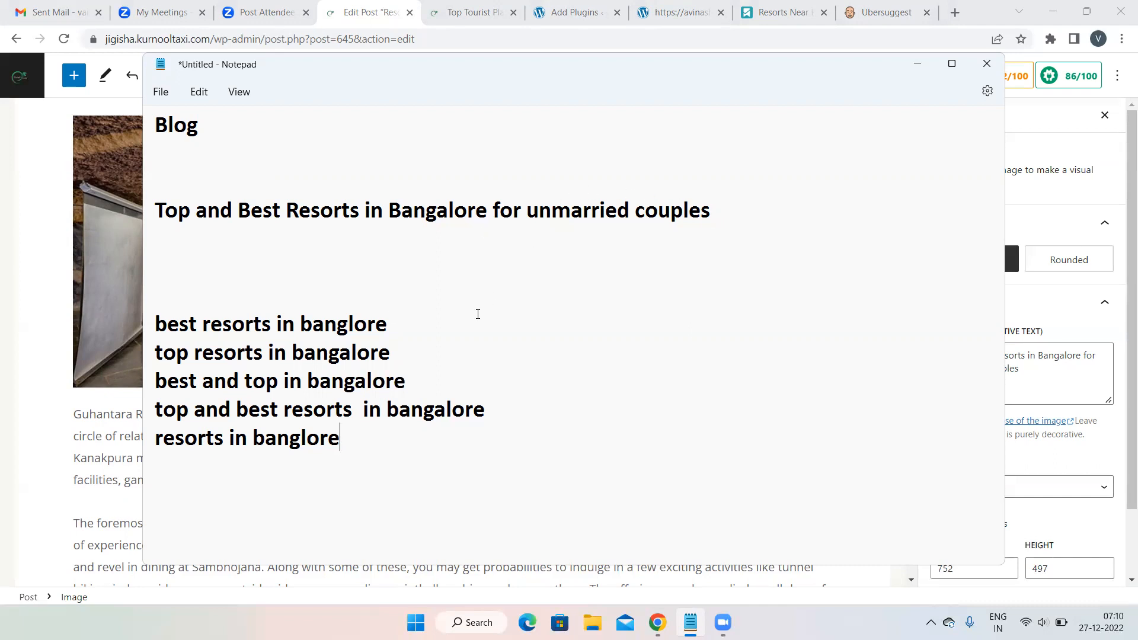
- Add the keyword lines "top resorts in banglore for unmarried" and "top resorts" with "married" spaced out at the end of the list
key("Return")
type("top resorts in ")
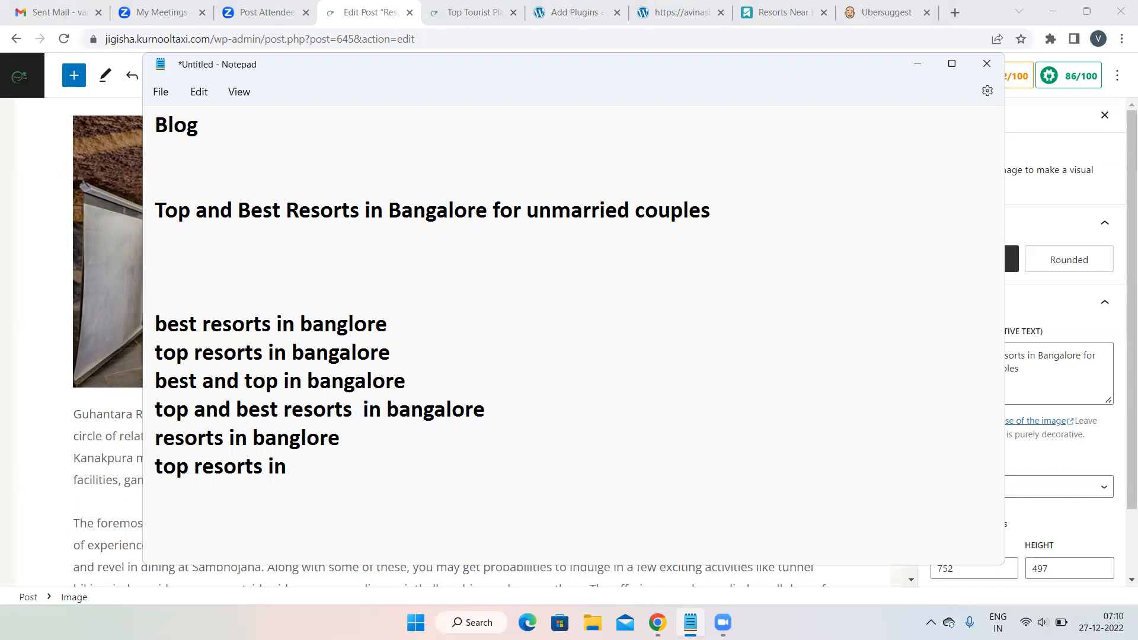
type("banglore ")
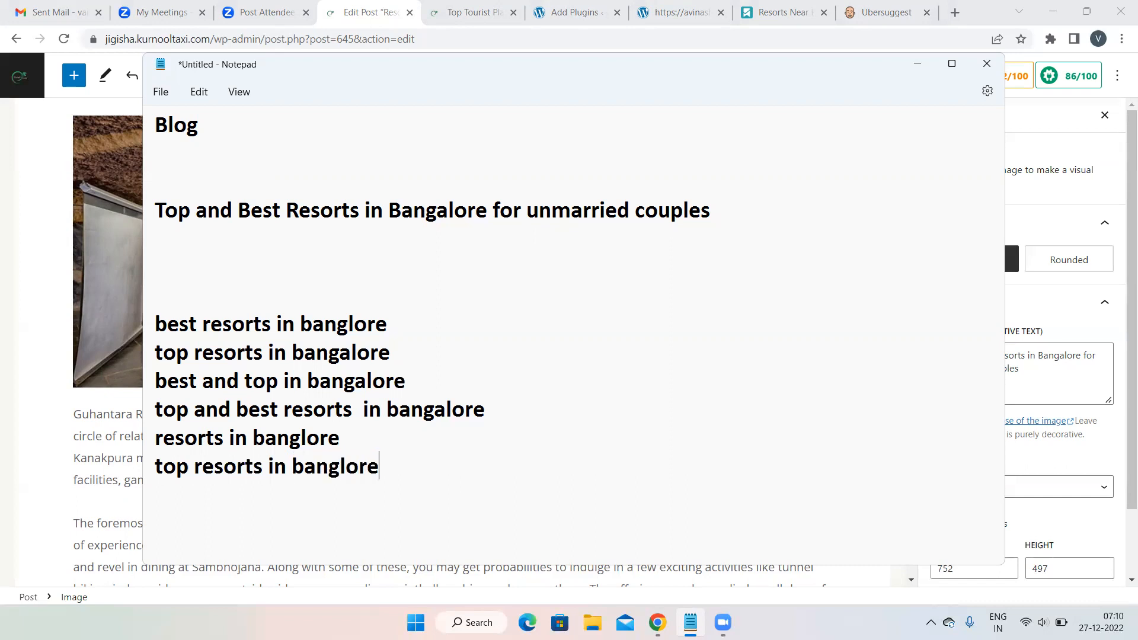
type("for unma")
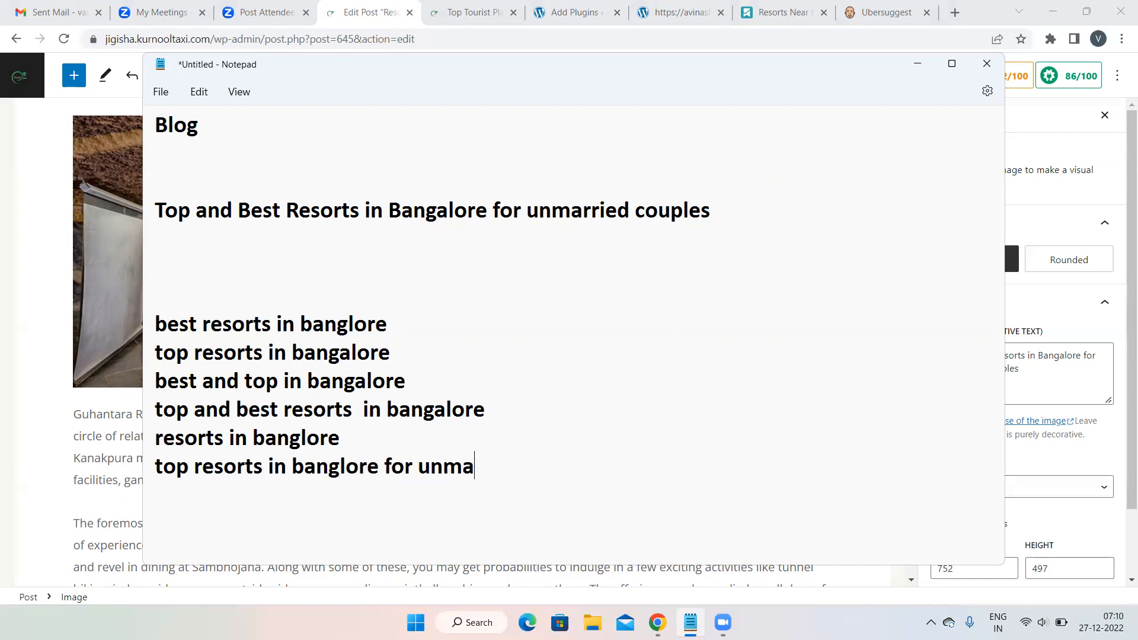
type("rried ")
type("top res")
type("orts ")
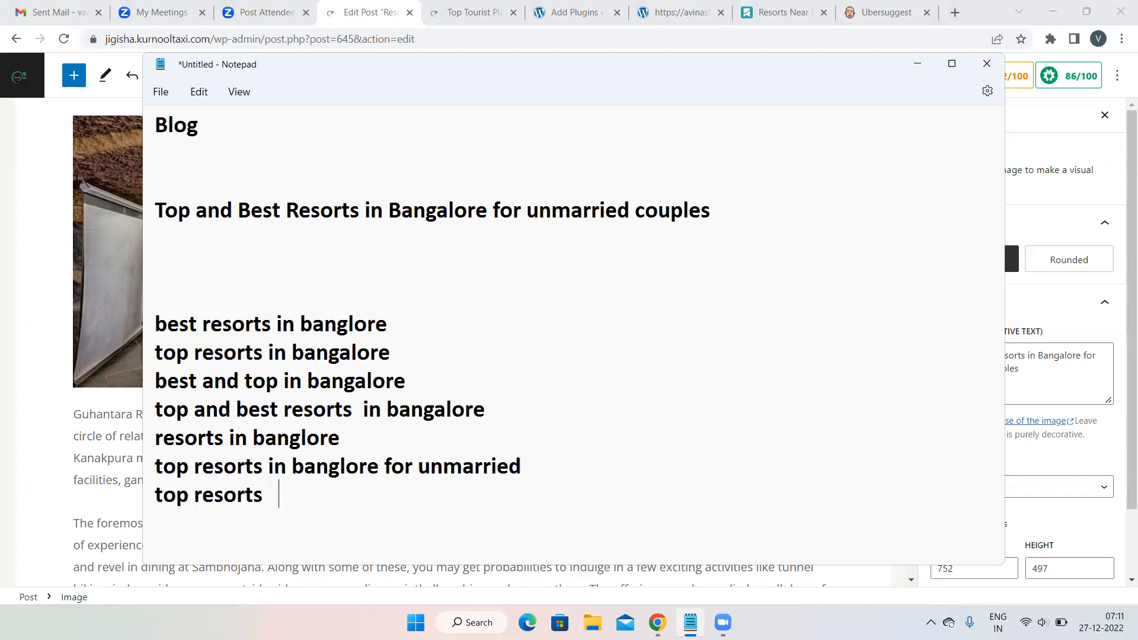
type("   married")
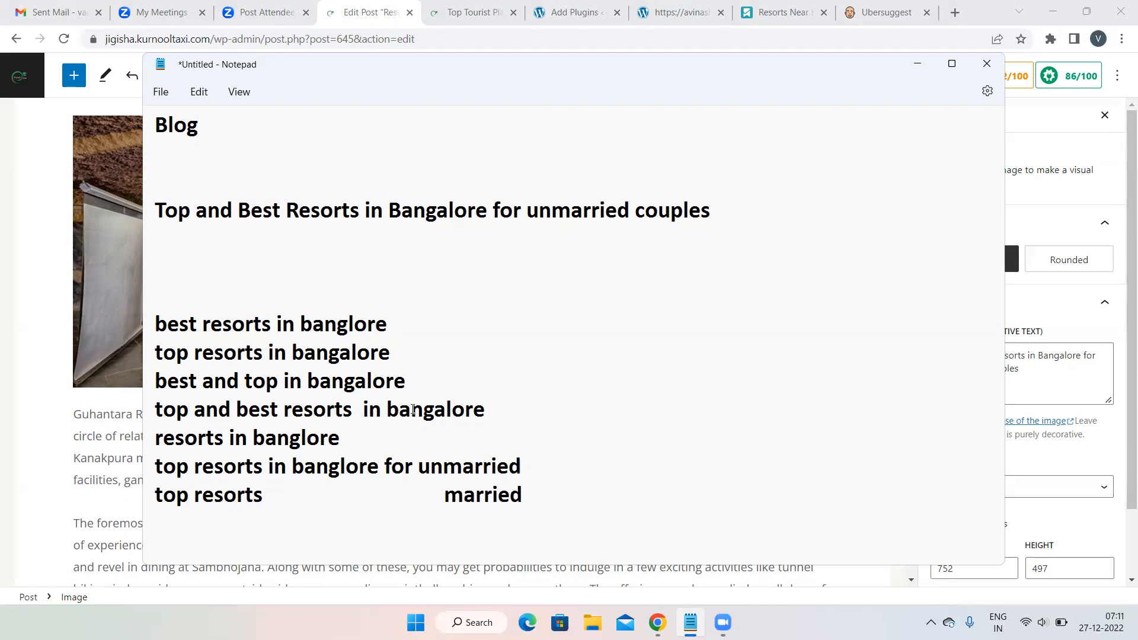
- Try "married couples" in place of "unmarried couples" in the title line, and restore the original wording
left_click_drag(552, 211, 527, 209)
key("BackSpace")
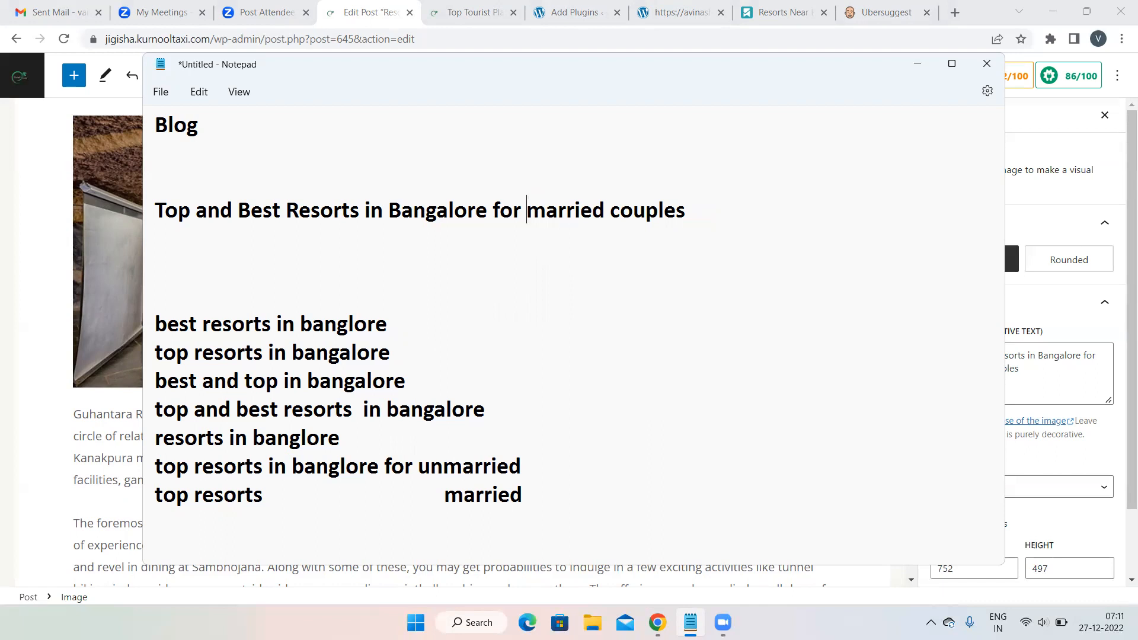
type("un")
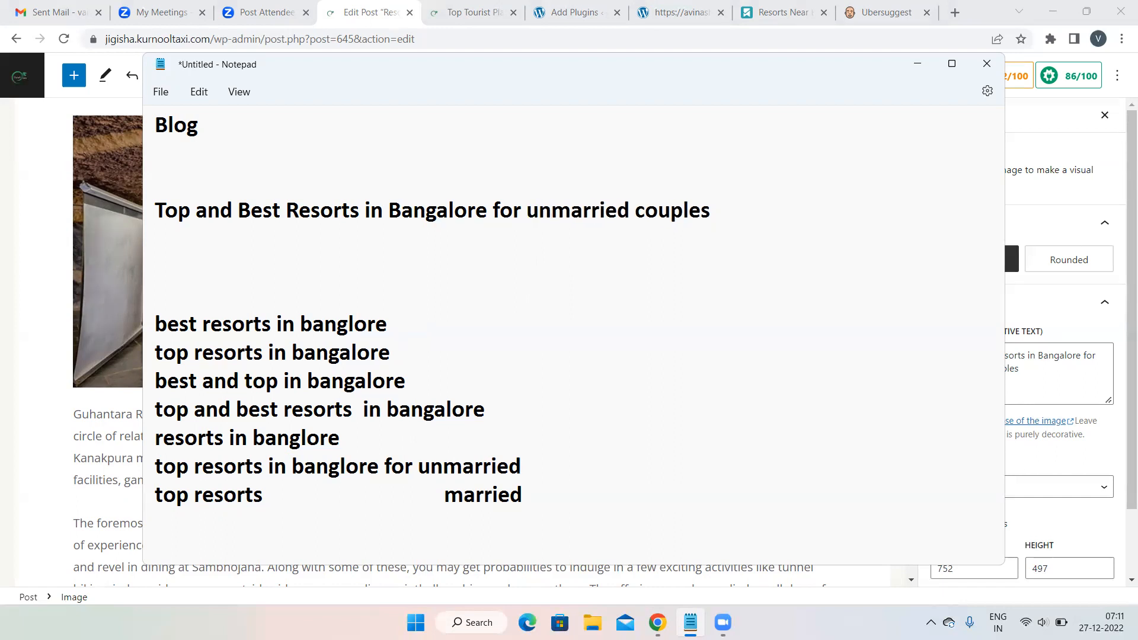
- Add the keyword lines "best resorts in bangalore for unmarried" and "best" with "couple" spaced out below the list
scroll(724, 242, "down", 1)
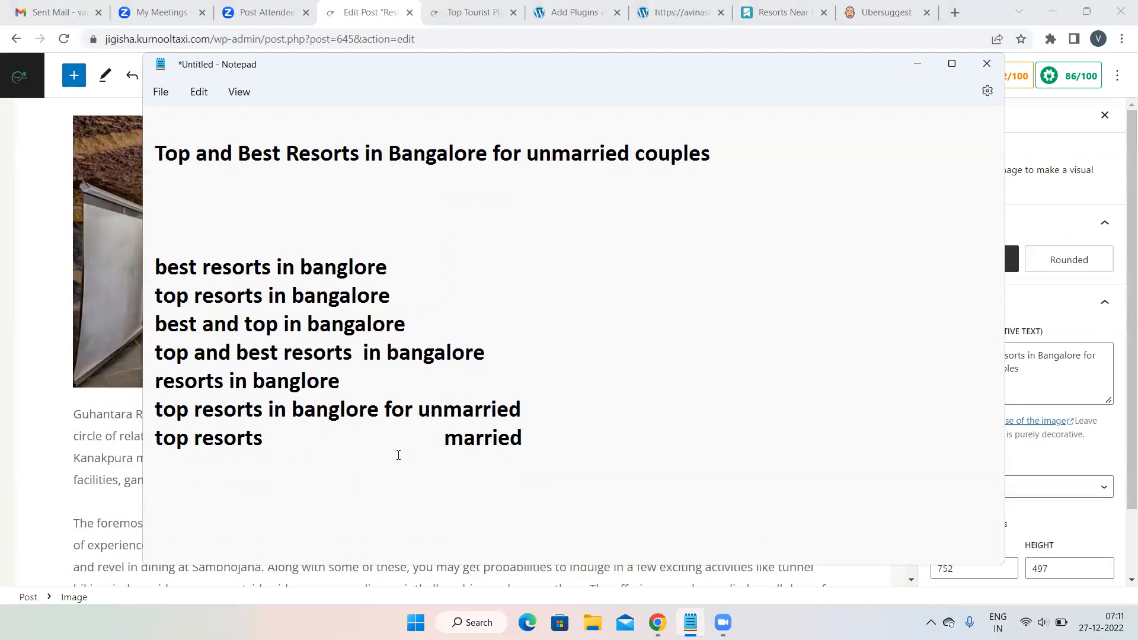
left_click(551, 445)
type("best resorts in bangalore  for unmarried")
key("BackSpace")
type("best   ")
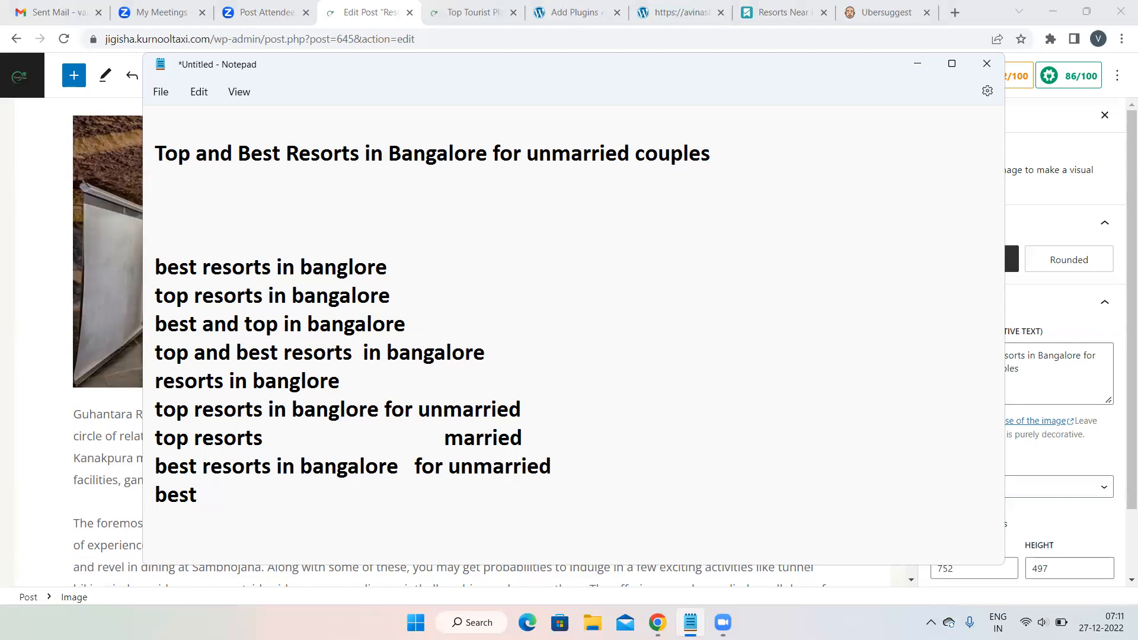
type("        couple")
- Add the keyword lines "top and best for unmarried" and "top and best for married"
type("ti")
key("BackSpace")
type("op and be")
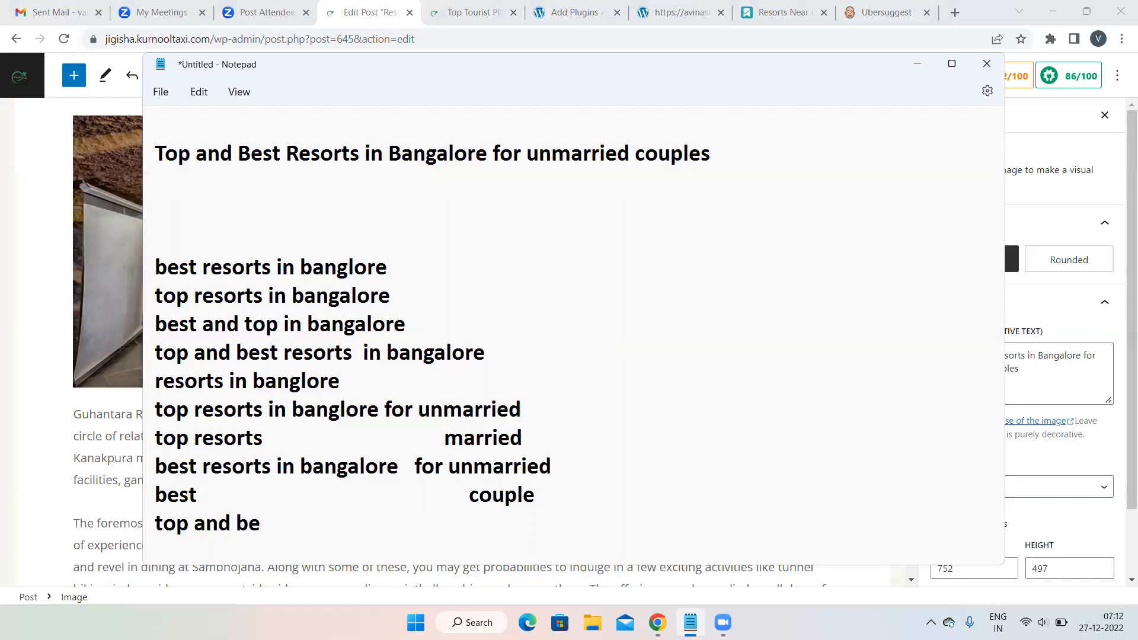
type("st   for unmarried")
key("Return")
type("top and best for")
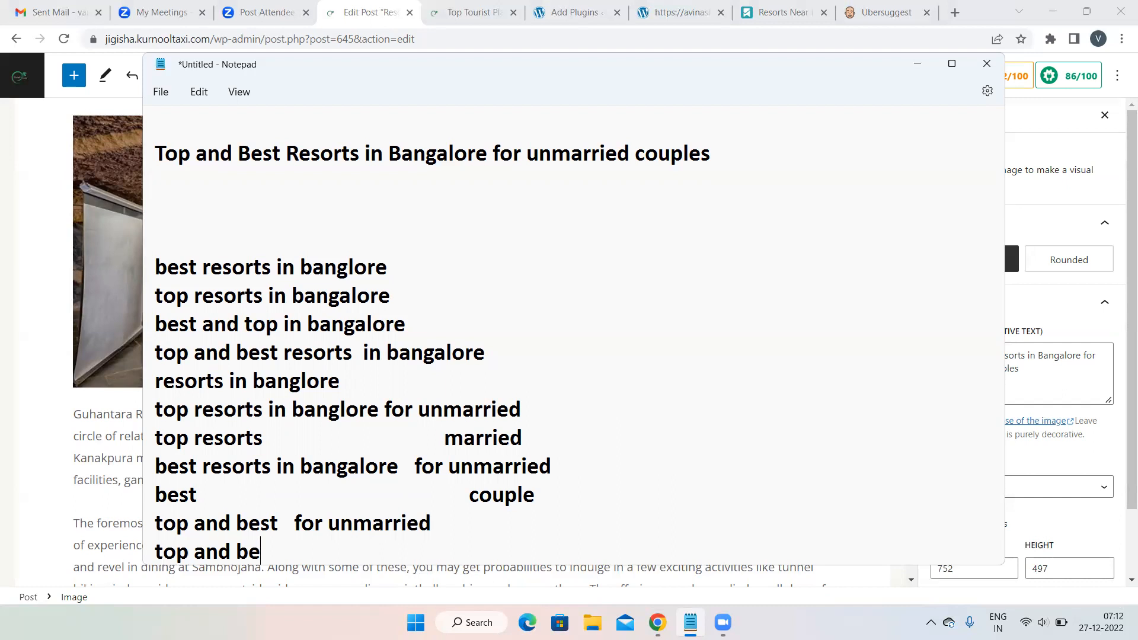
type(" married")
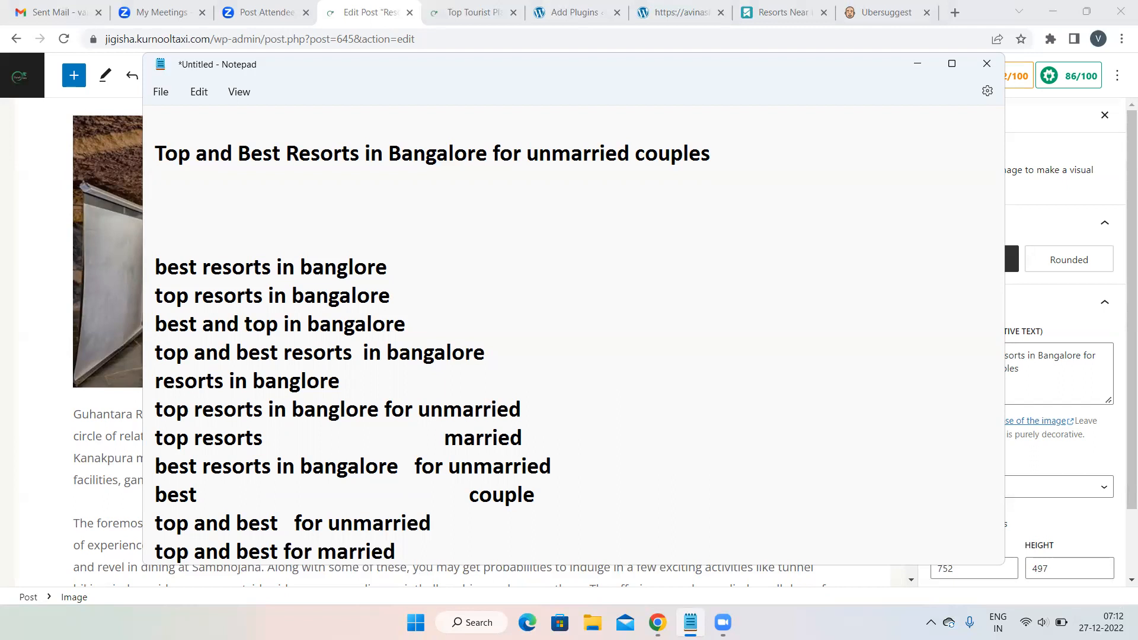
- Add the keyword lines "resorts in banglore for unmarried" and "resorts" with "married" spaced out
key("Return")
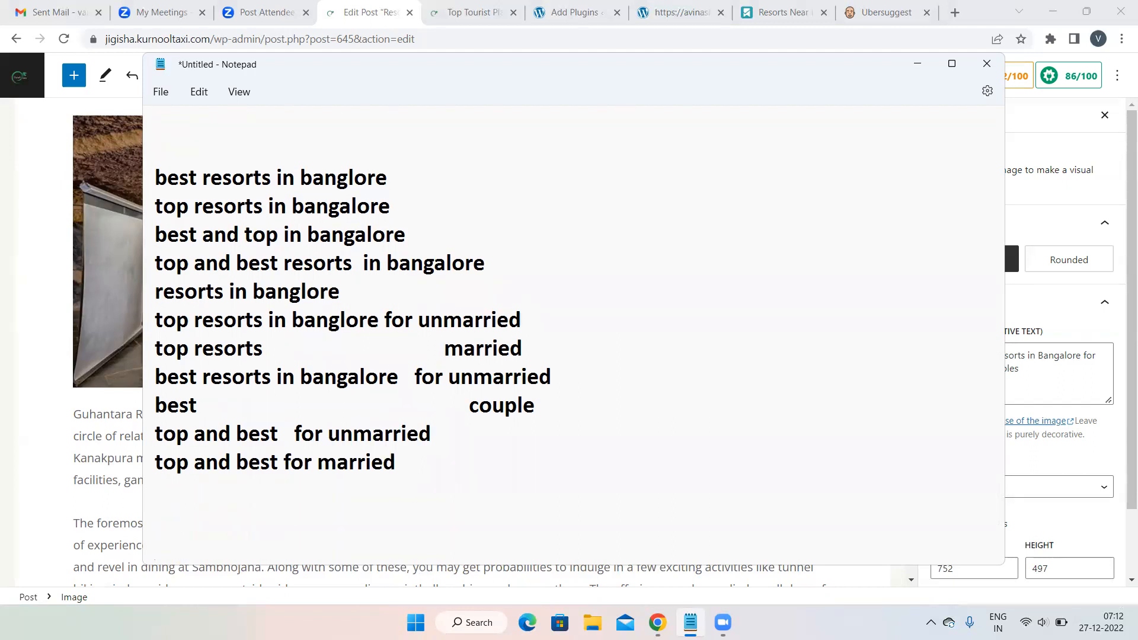
type("resorts in banglore  for unmarried")
key("Return")
type("resorts")
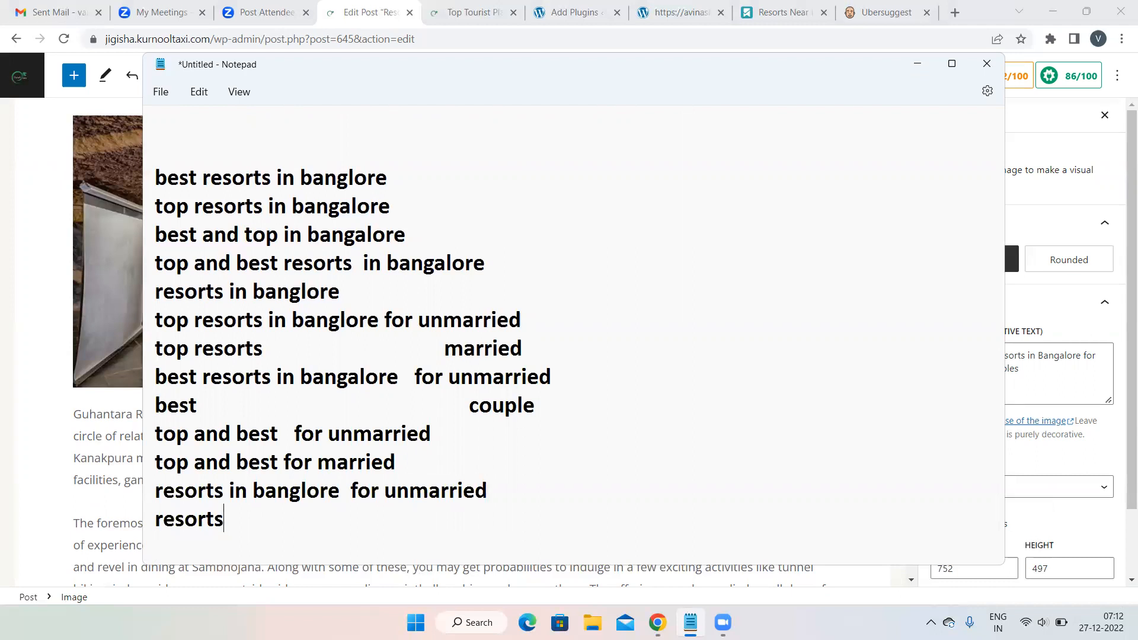
type(" married")
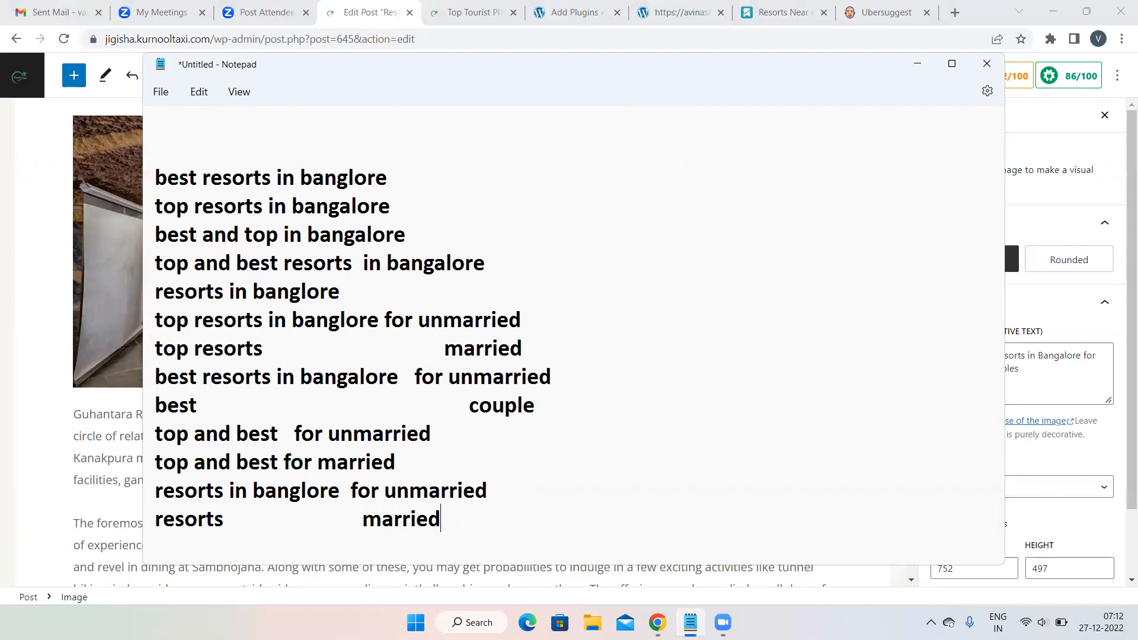
- Review the long title against the keyword list, and return to the Guhantara Resort section in the post editor
scroll(719, 297, "up", 3)
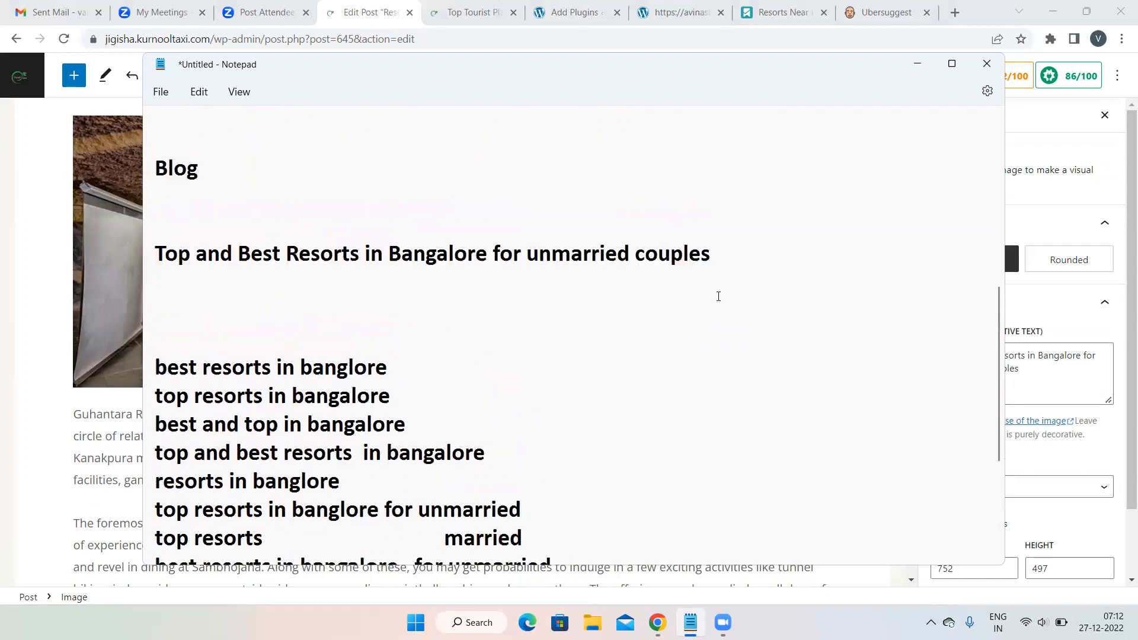
left_click_drag(720, 322, 155, 324)
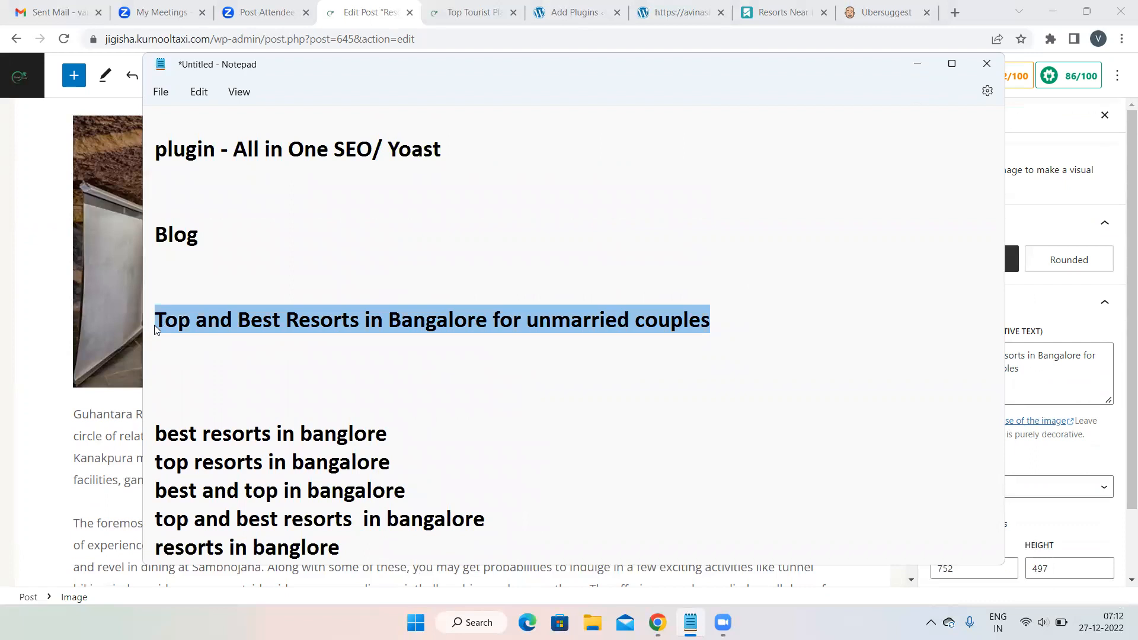
scroll(423, 163, "down", 3)
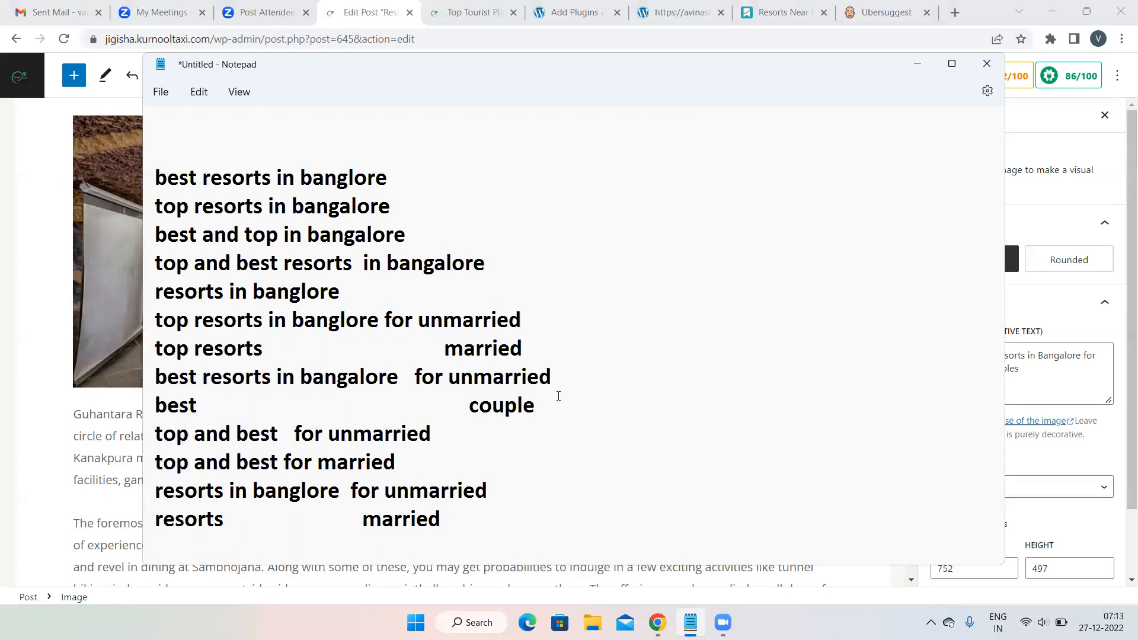
left_click(17, 233)
scroll(864, 378, "down", 3)
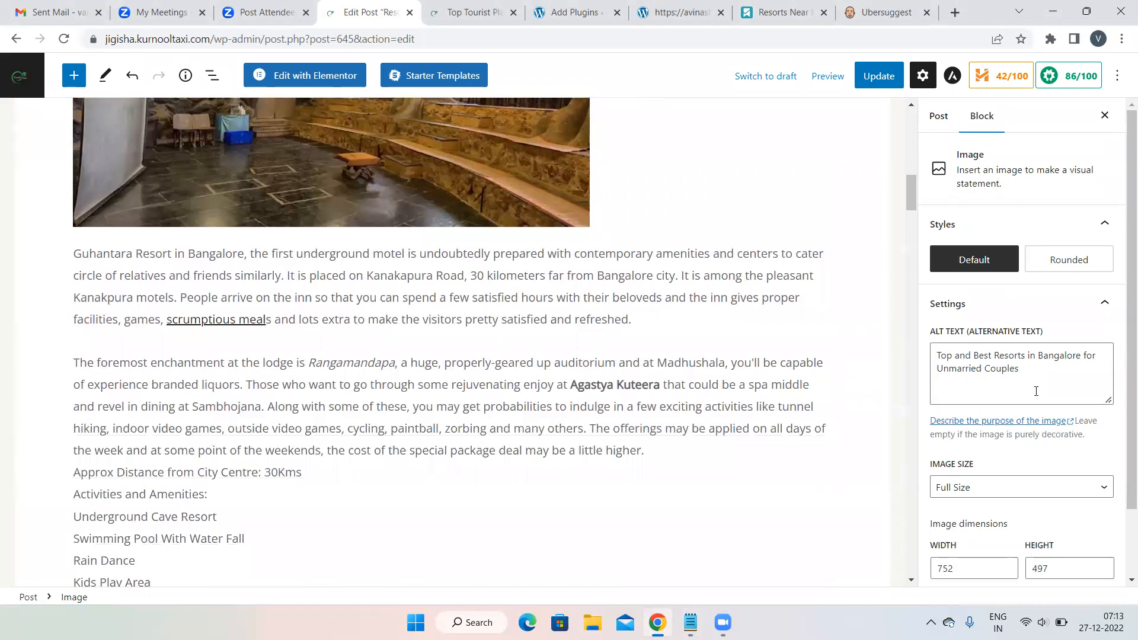
- Check the alt text of the Guhantara, Shilhaandara and Golden Palms Resort images in the post
scroll(1036, 391, "down", 2)
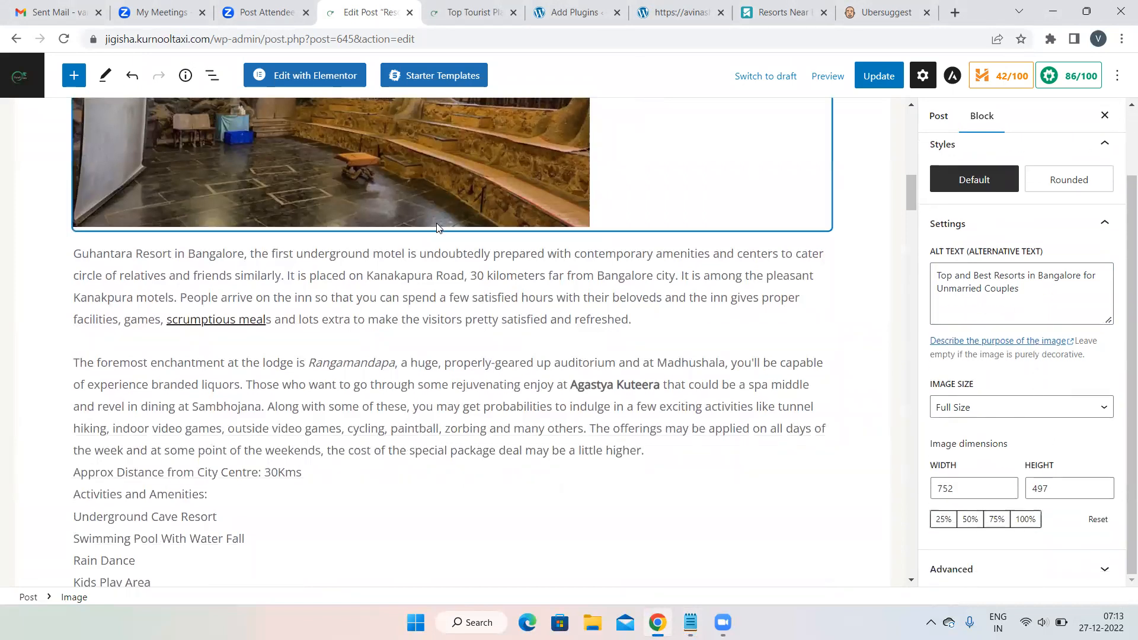
scroll(306, 352, "up", 5)
scroll(306, 350, "down", 7)
scroll(306, 350, "up", 12)
scroll(307, 349, "up", 3)
scroll(306, 350, "down", 15)
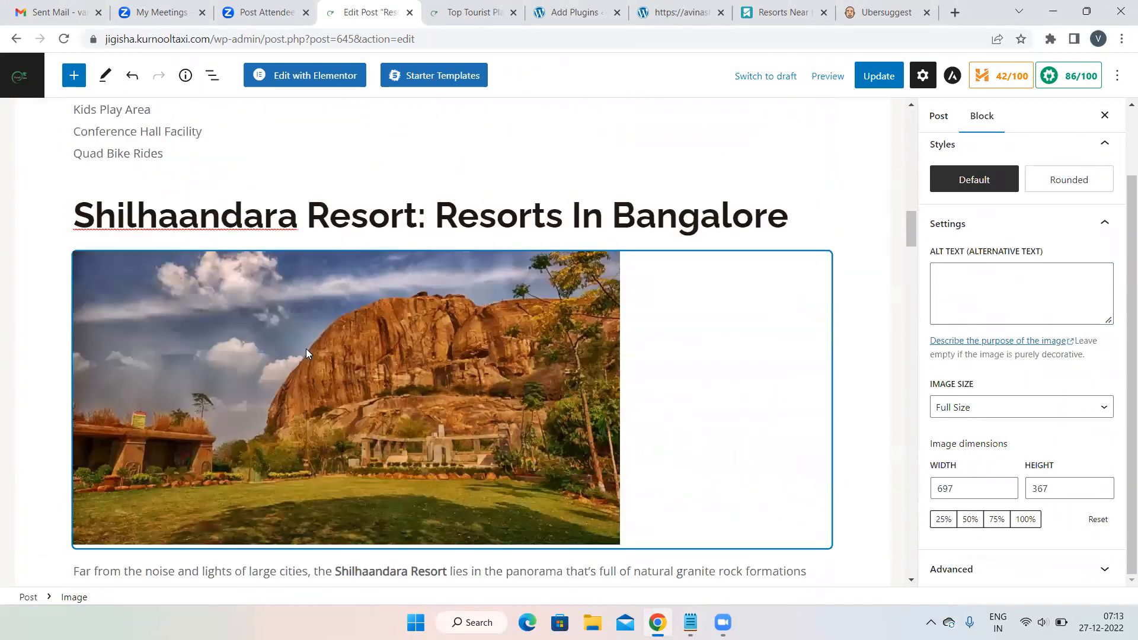
scroll(243, 321, "down", 4)
left_click(243, 322)
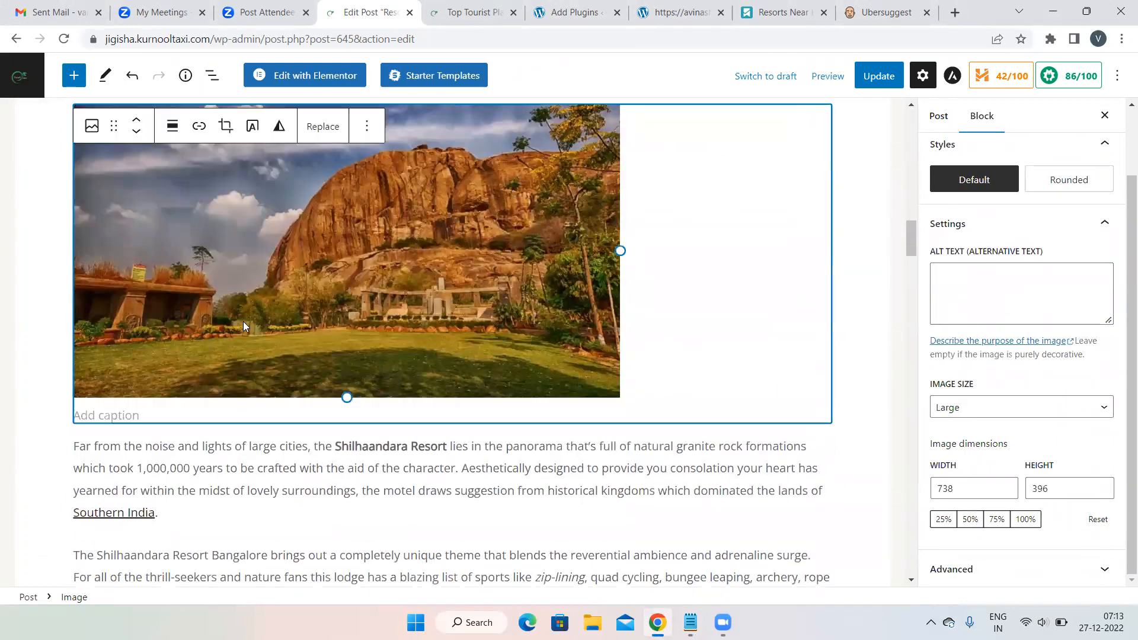
scroll(243, 321, "down", 8)
scroll(243, 320, "down", 6)
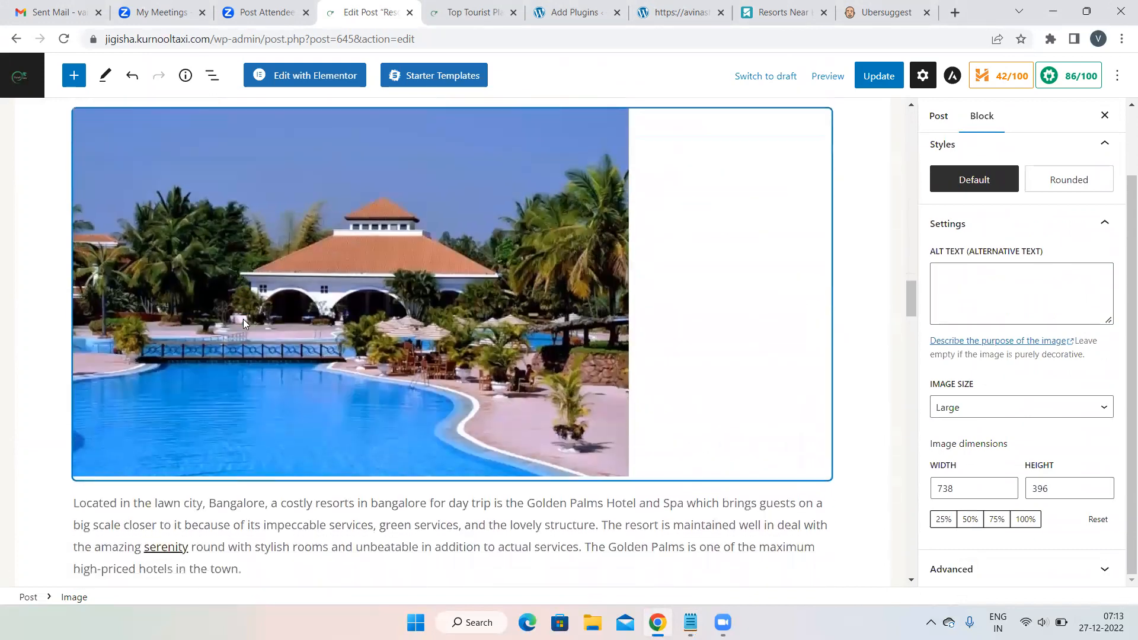
left_click(243, 319)
scroll(243, 319, "up", 2)
scroll(243, 324, "up", 12)
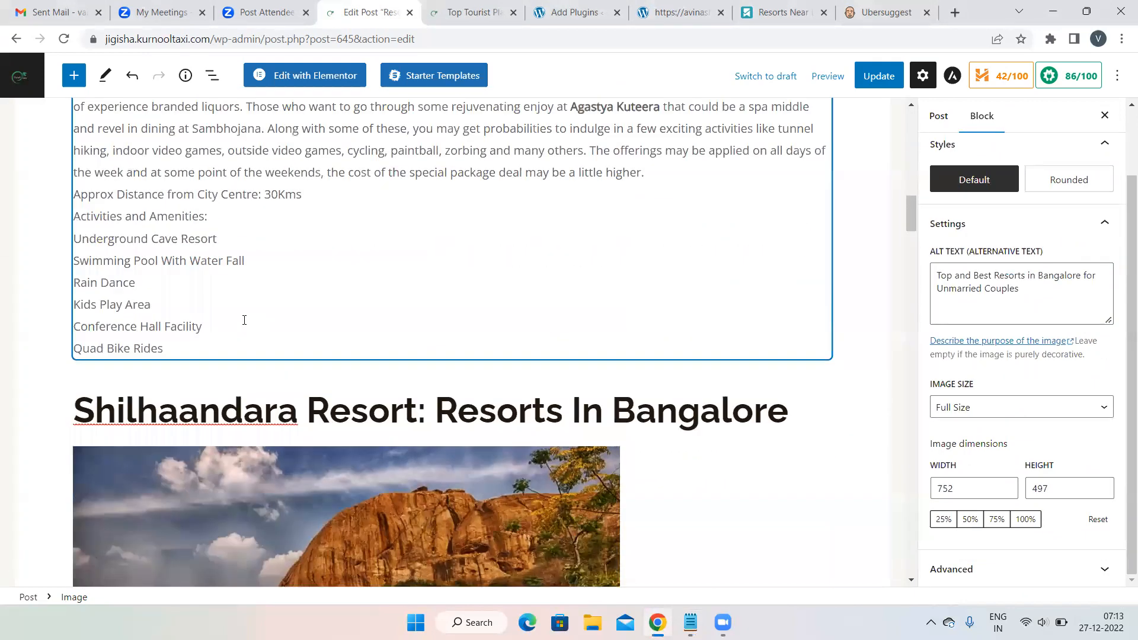
- Set the Guhantara Resort image's alt text to "Budget Friendly Resorts in Bangalore for Day Outing"
left_click(340, 263)
left_click(1047, 341)
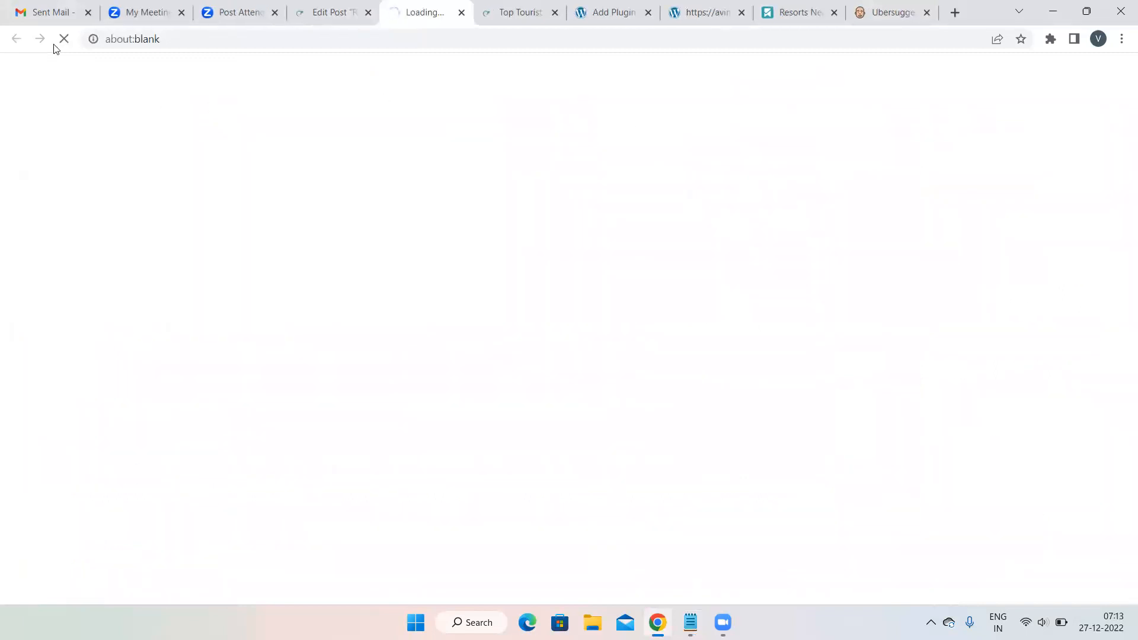
left_click(348, 6)
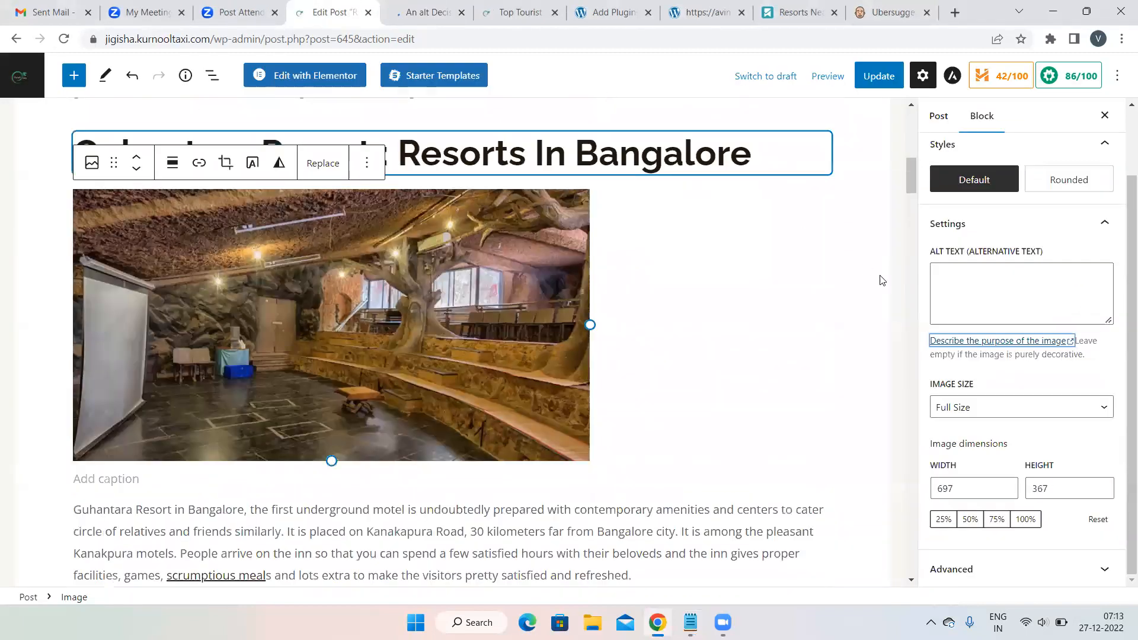
left_click(462, 12)
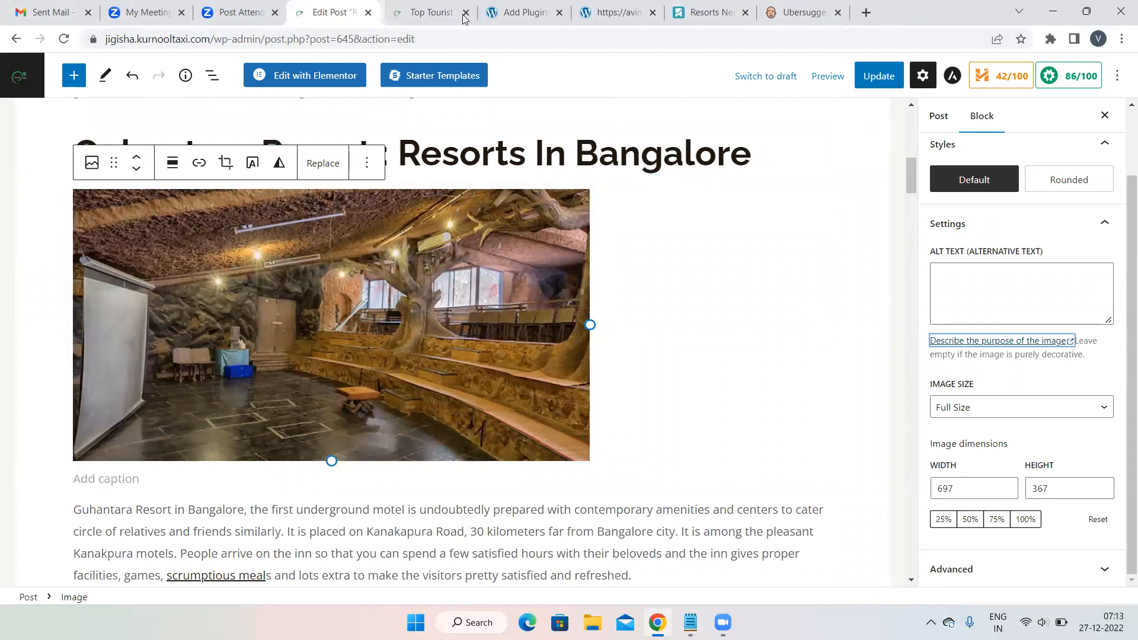
left_click(979, 290)
type("Best R")
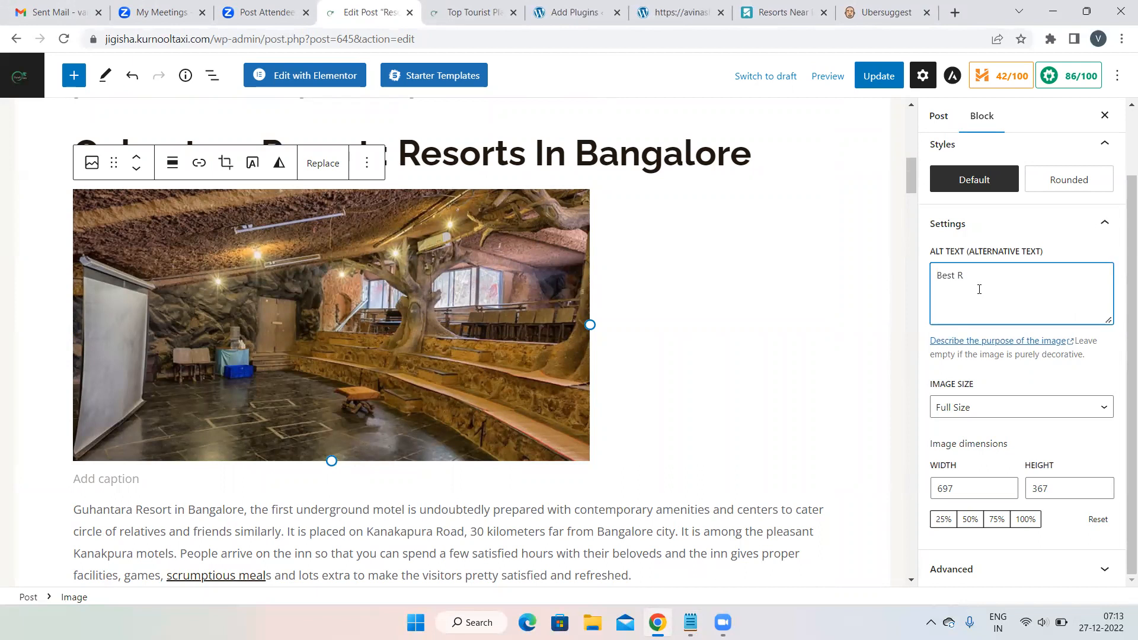
key("BackSpace")
key("BackSpace")
type("udget Friendly Resorts in Bangalore")
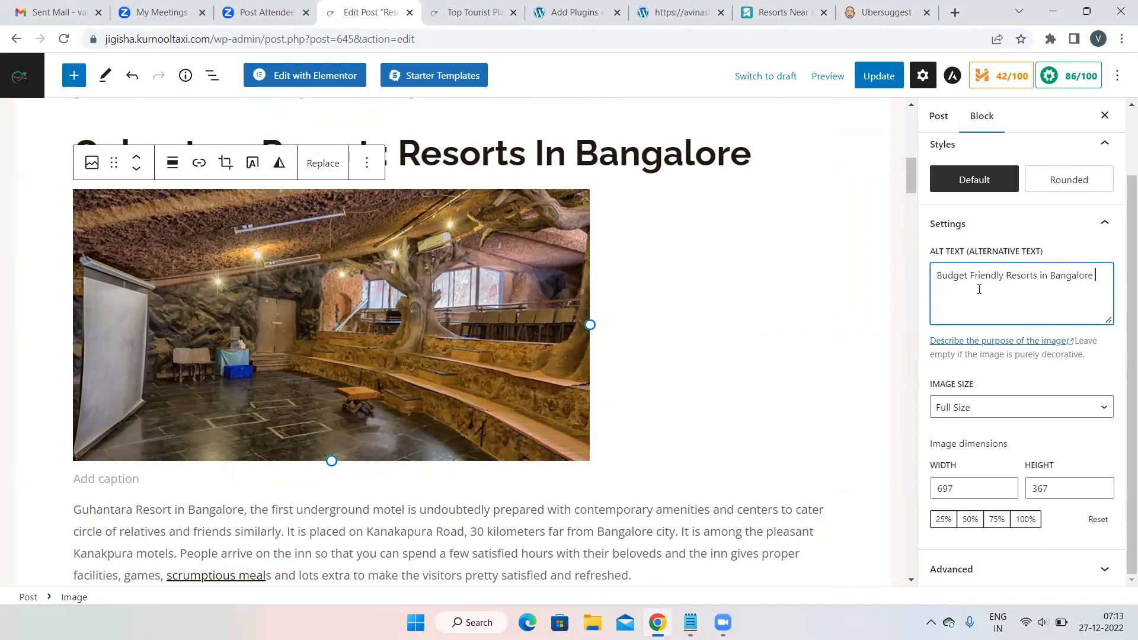
type(" for Day Outing")
- Review the post's SEO snippet preview and add "Top" in front of the Guhantara Resort image's alt text
scroll(772, 376, "down", 20)
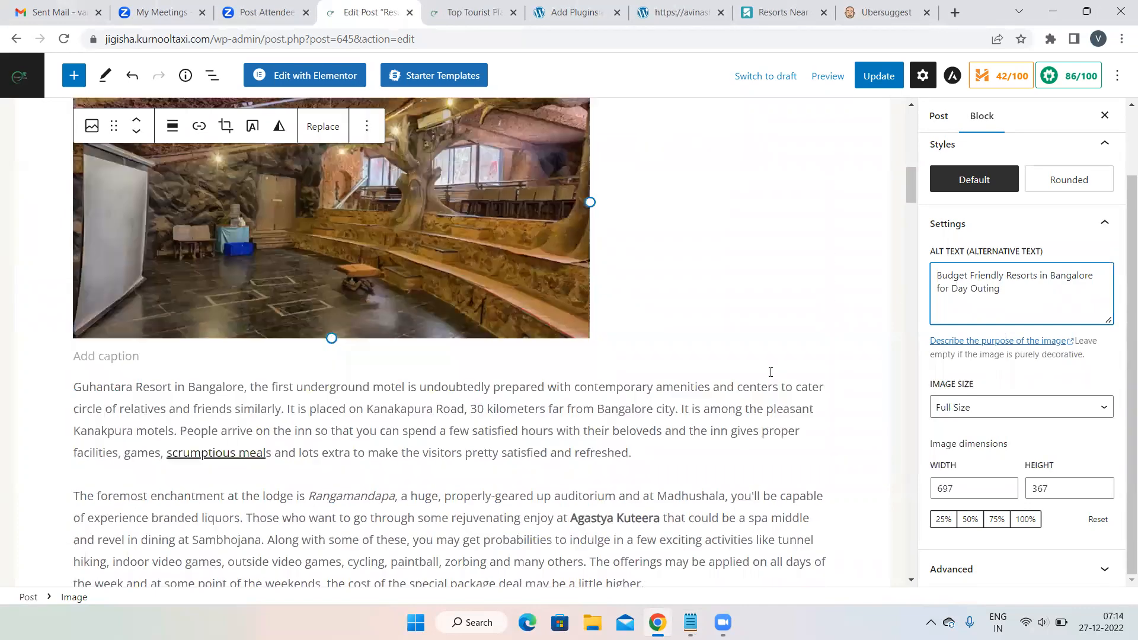
scroll(772, 372, "down", 20)
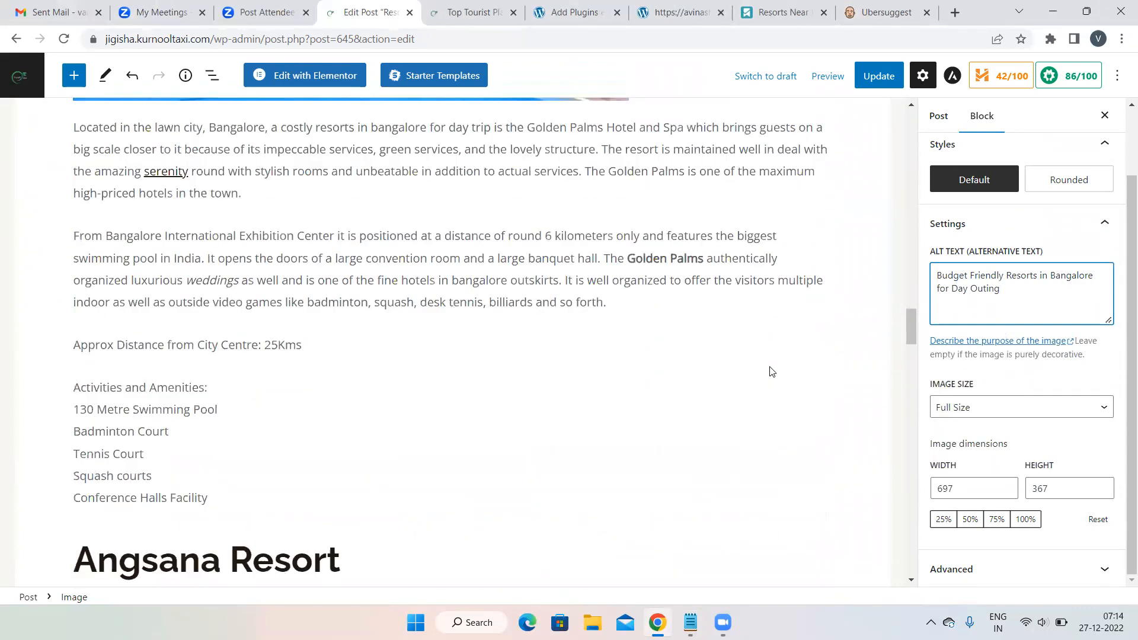
scroll(771, 367, "down", 15)
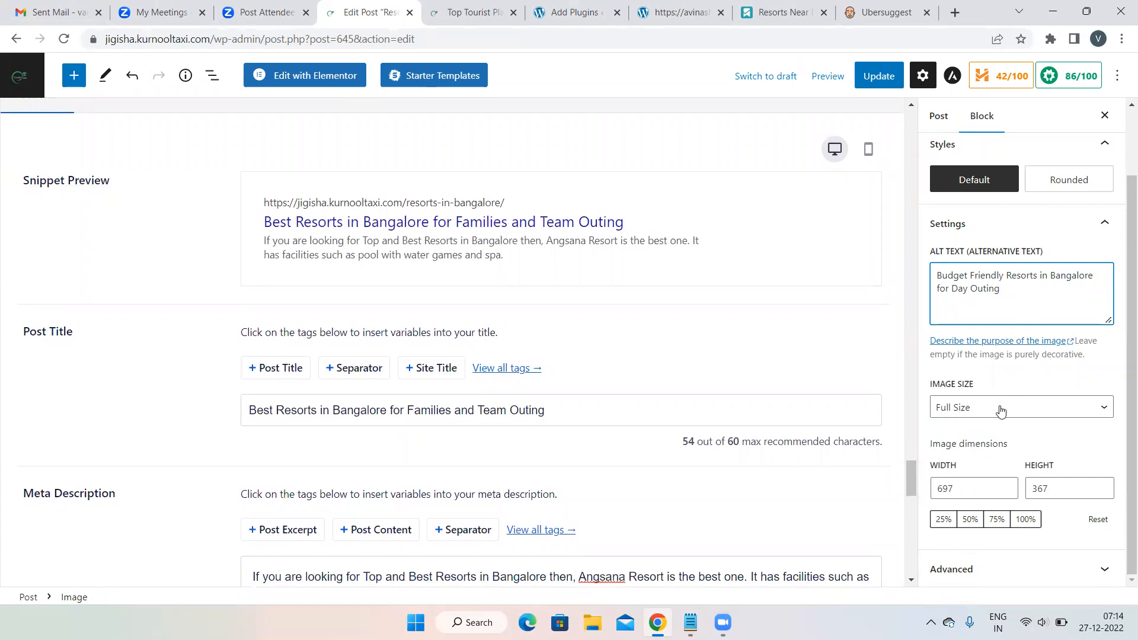
left_click(939, 275)
type("Top")
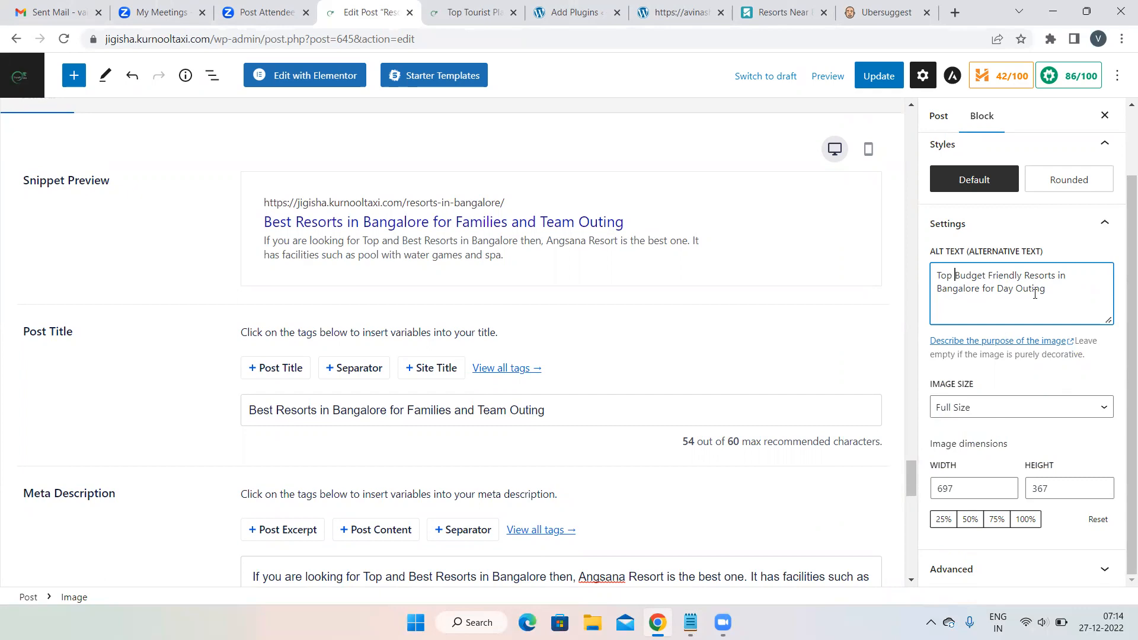
- Select the Shilhaandara Resort image and open its empty alt text for editing
scroll(734, 190, "up", 20)
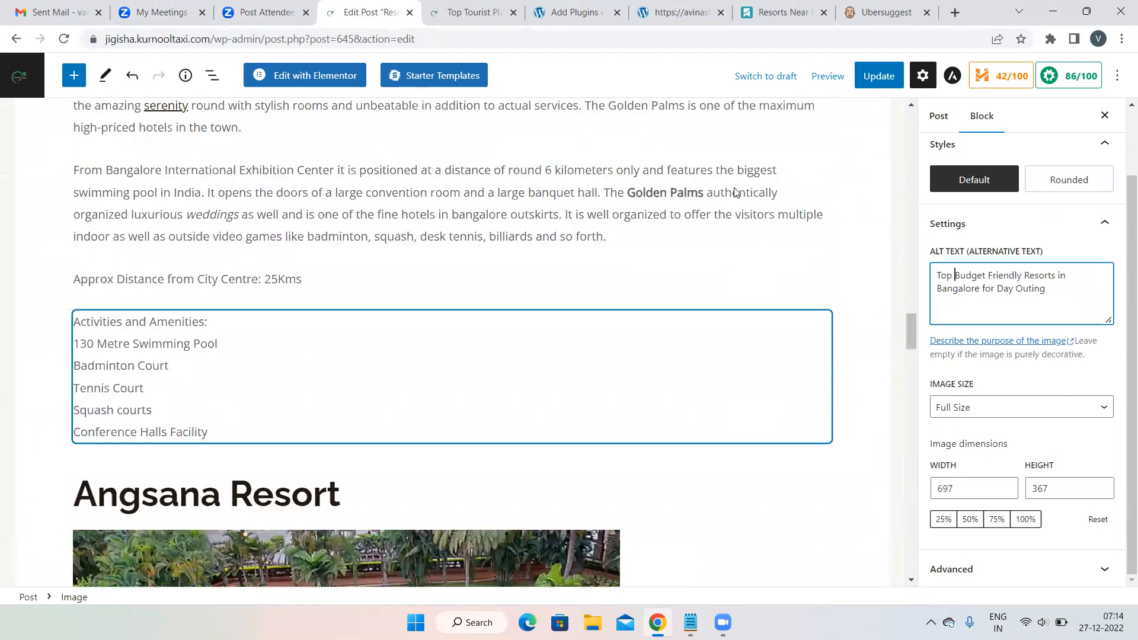
scroll(734, 190, "up", 20)
scroll(734, 195, "down", 10)
left_click(538, 183)
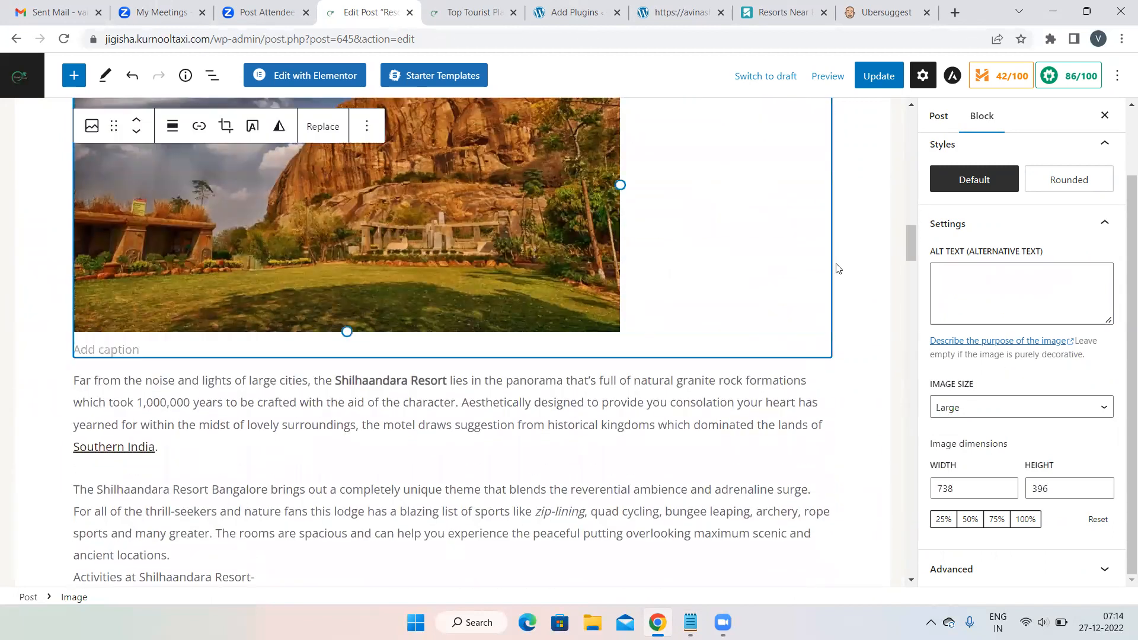
left_click(959, 294)
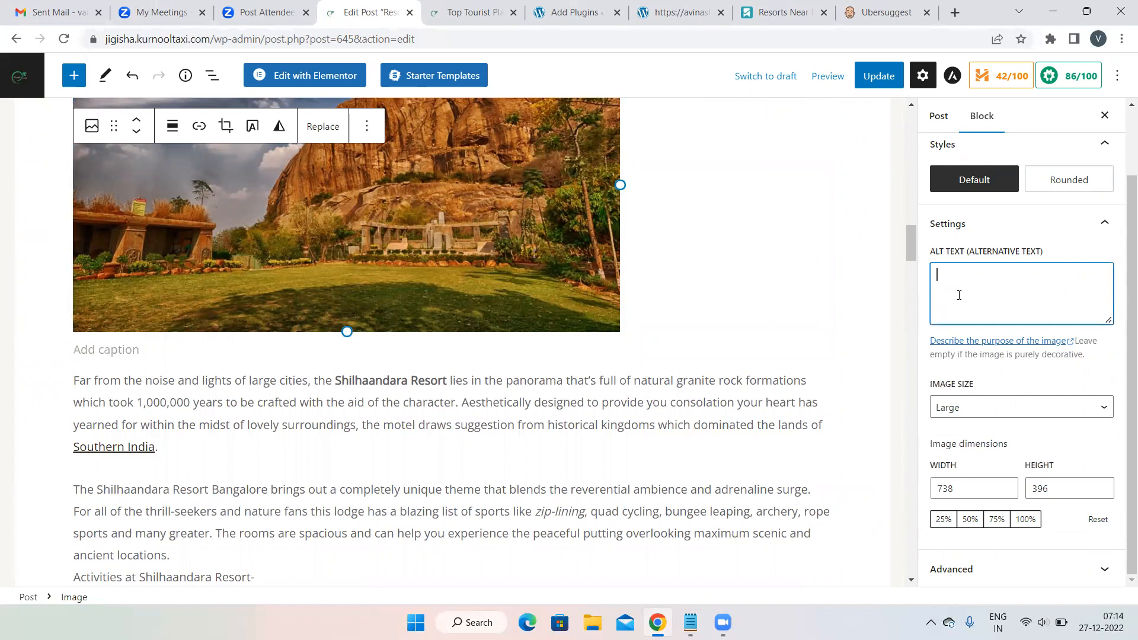
- Switch to Ubersuggest, open all keyword ideas for "Resorts in Bangalore", and dismiss the free account offer
left_click(885, 12)
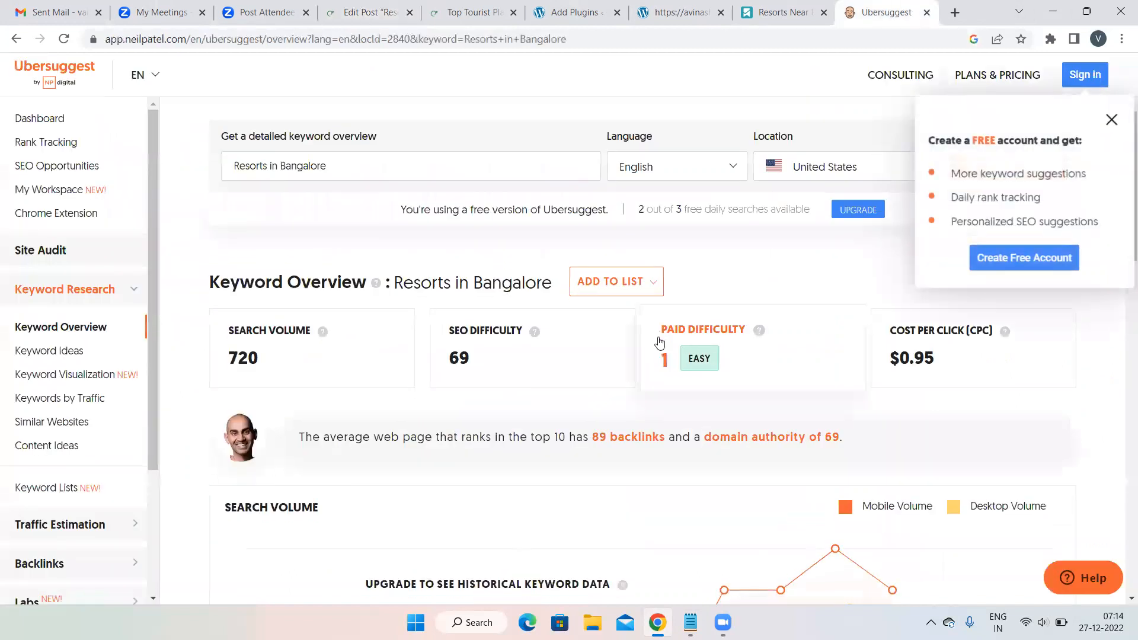
scroll(658, 341, "down", 15)
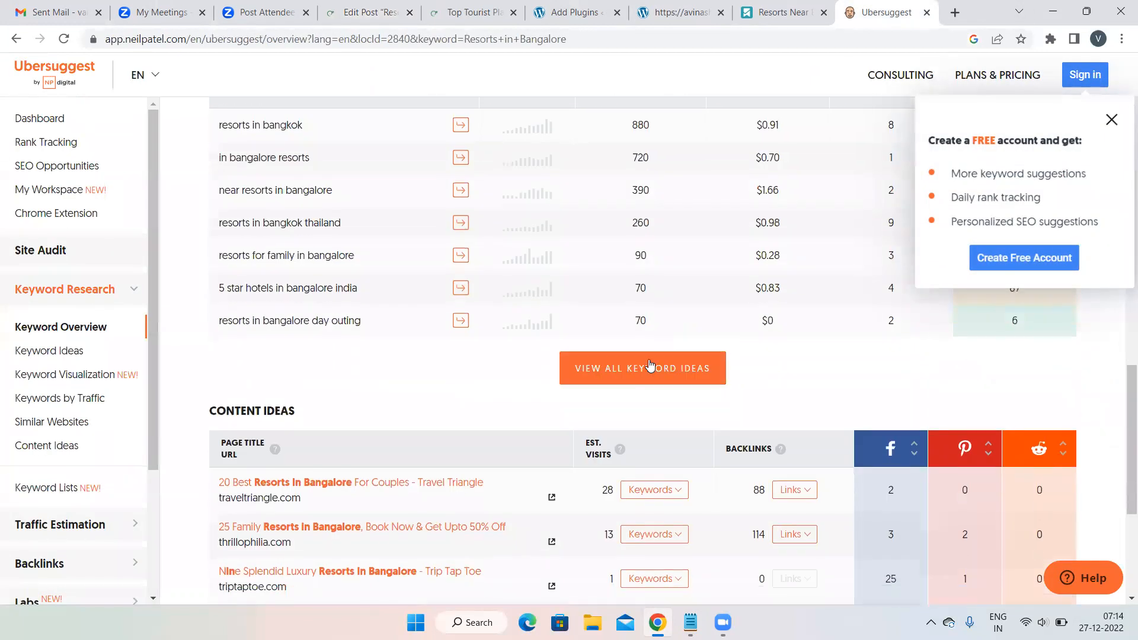
left_click(650, 366)
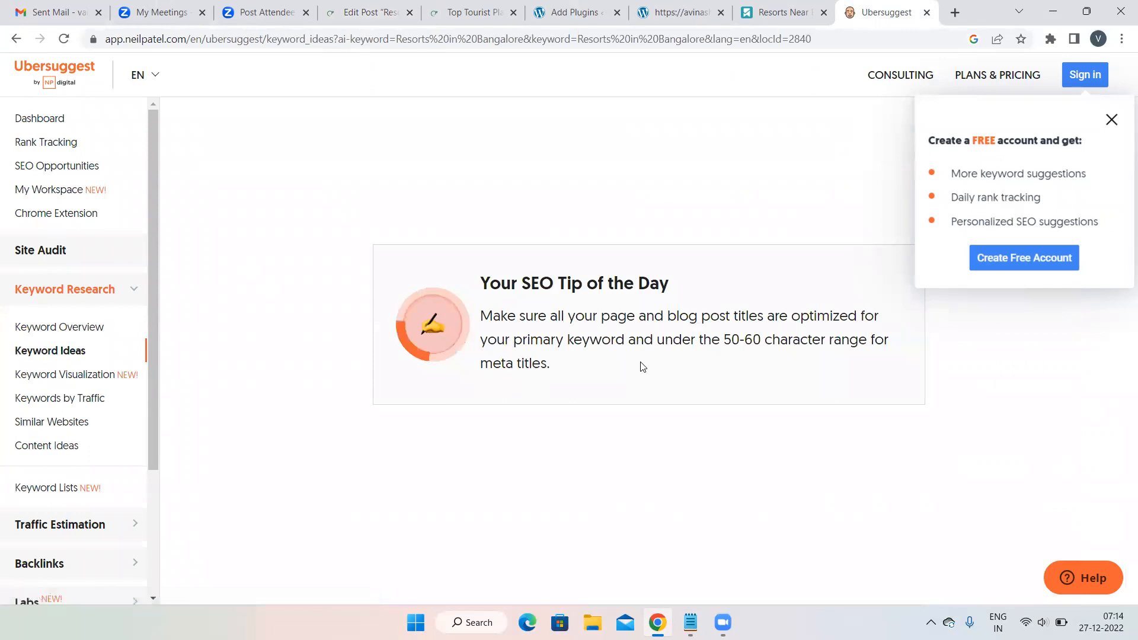
scroll(699, 299, "down", 2)
scroll(699, 299, "up", 2)
scroll(698, 299, "down", 3)
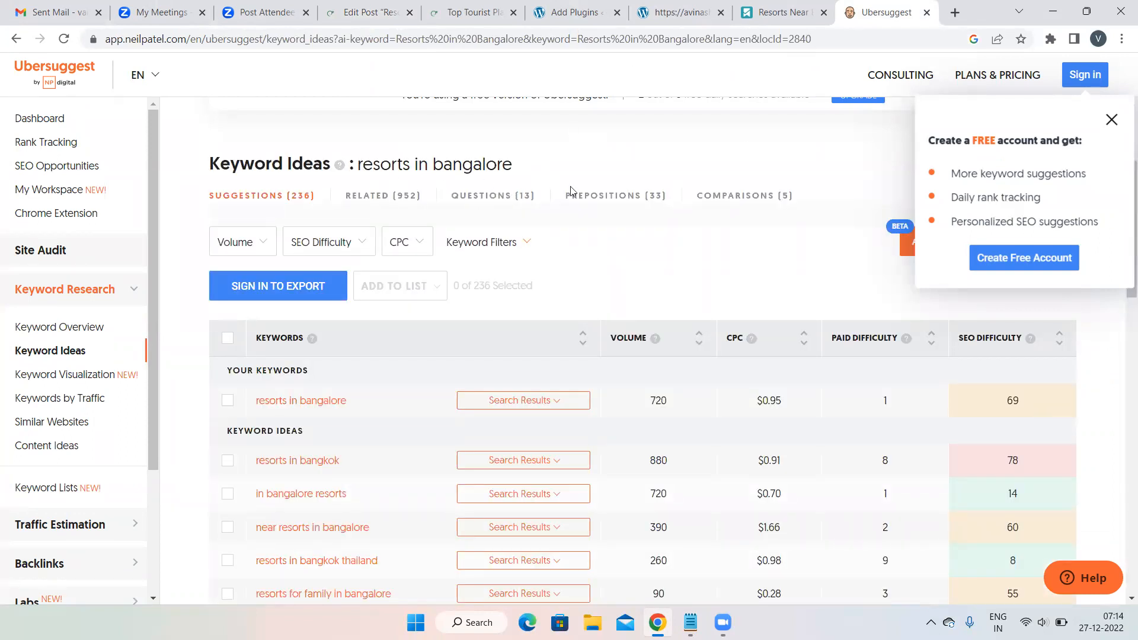
left_click(1113, 121)
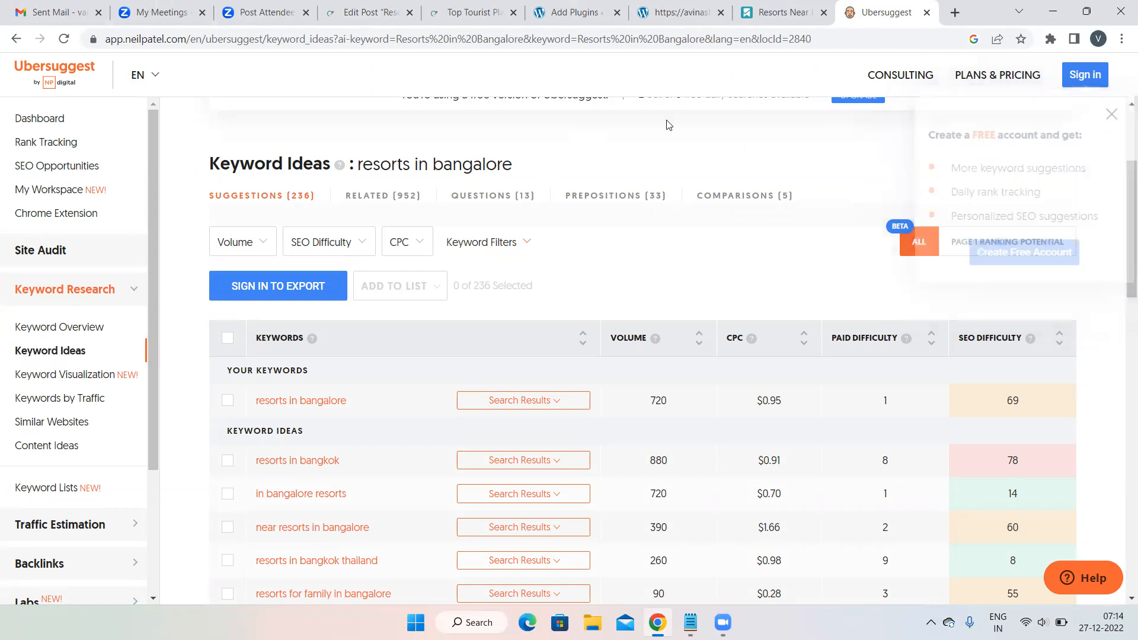
- Examine the keyword suggestions for "resorts in bangalore" to find a variation suitable for the image alt text
scroll(681, 182, "down", 2)
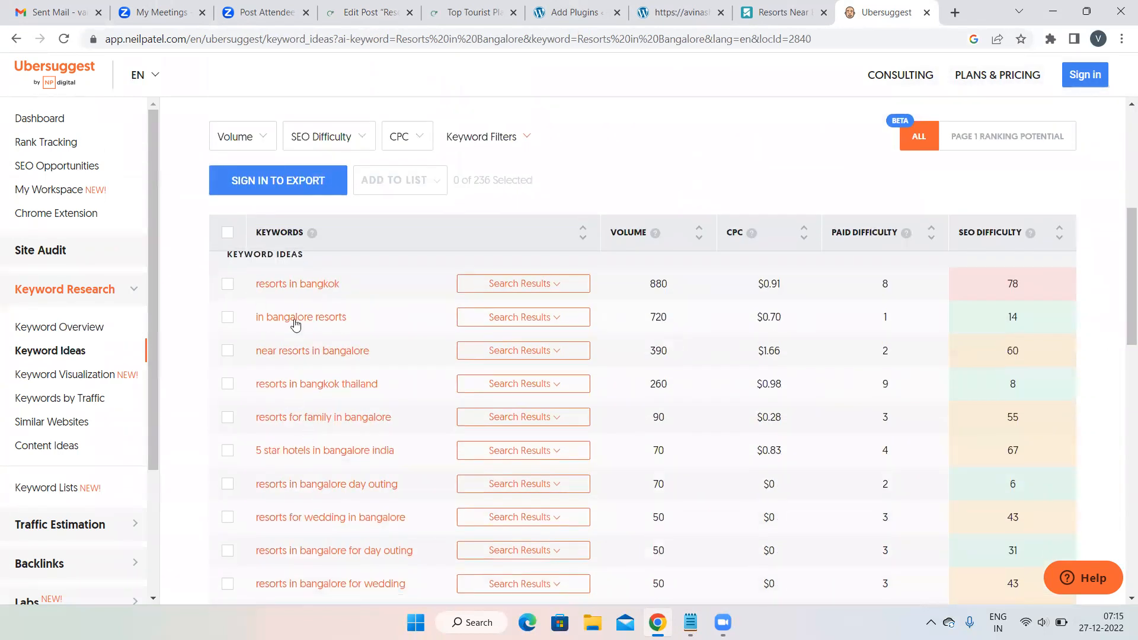
scroll(358, 415, "down", 3)
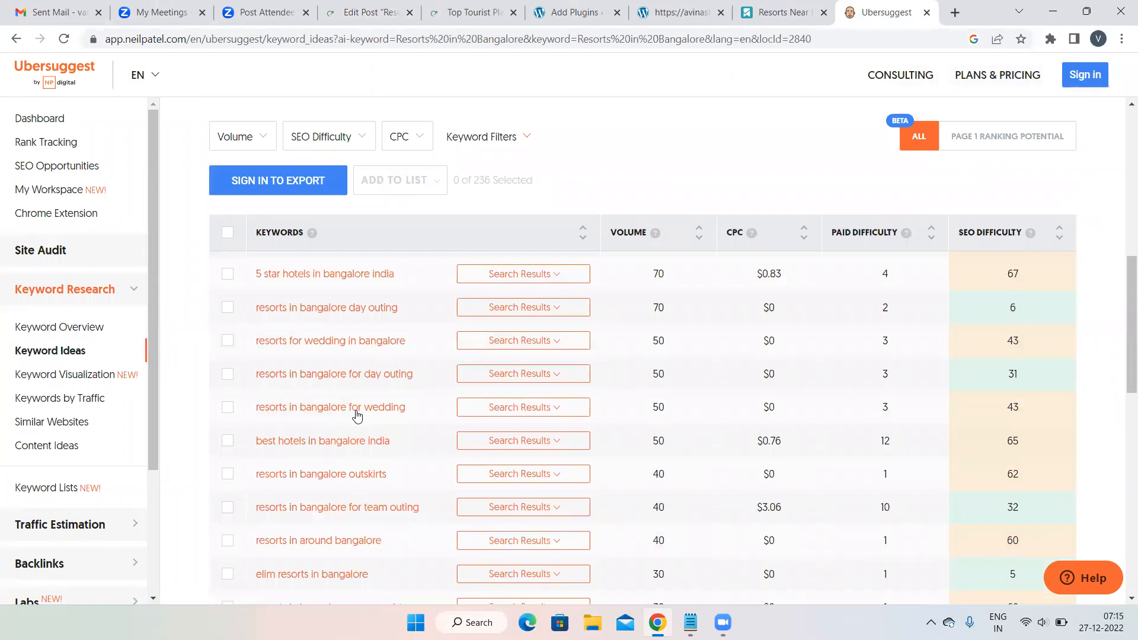
scroll(358, 414, "down", 3)
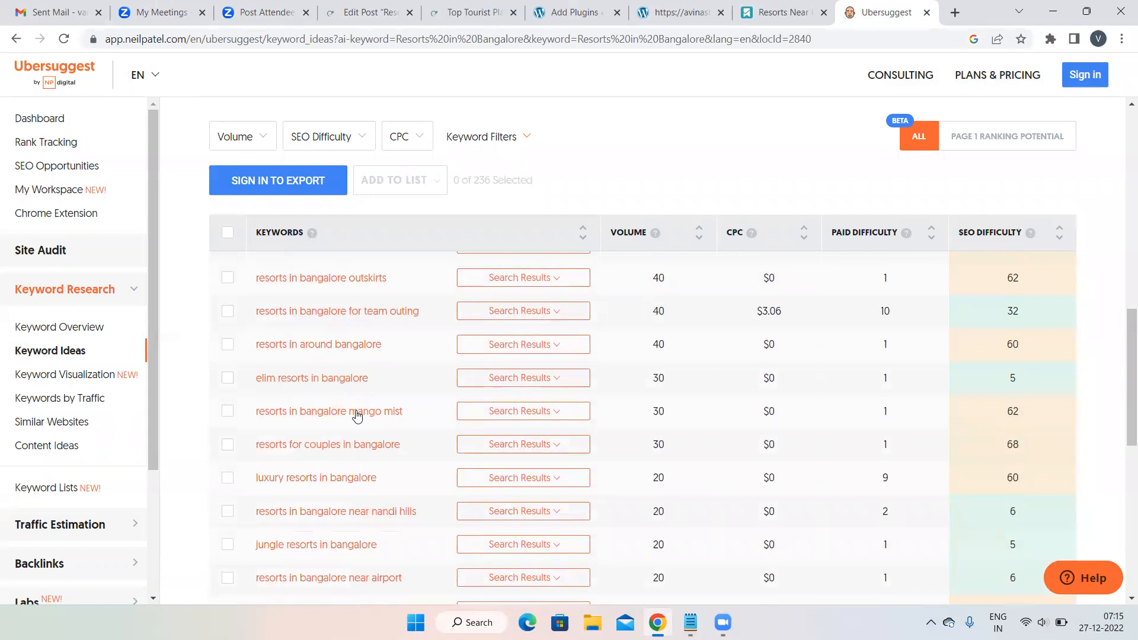
scroll(357, 416, "down", 3)
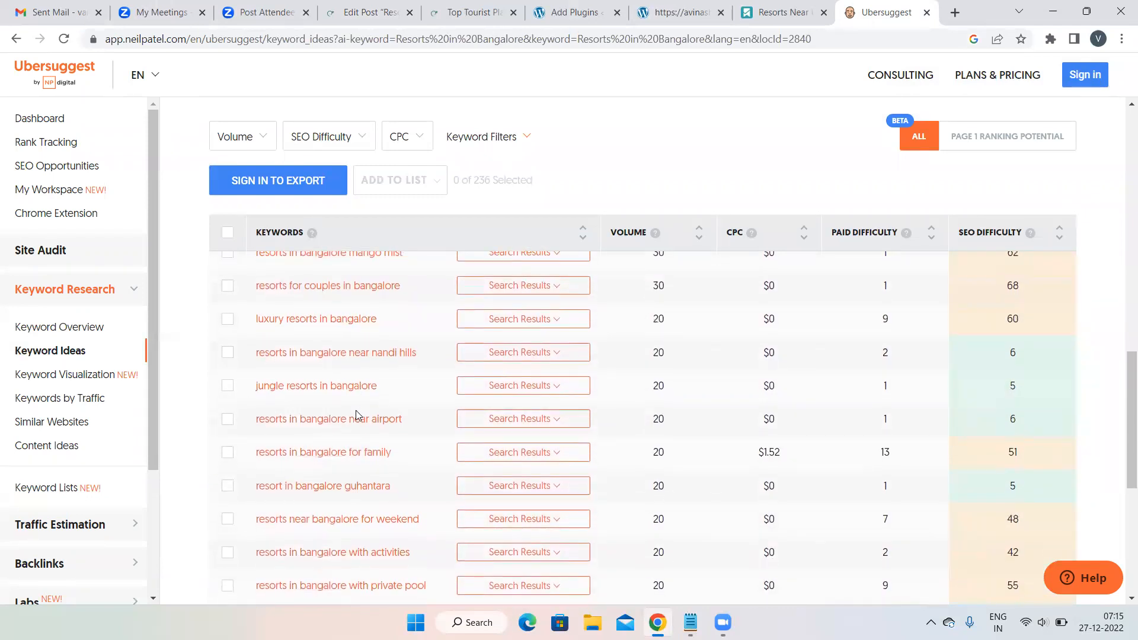
scroll(357, 415, "down", 1)
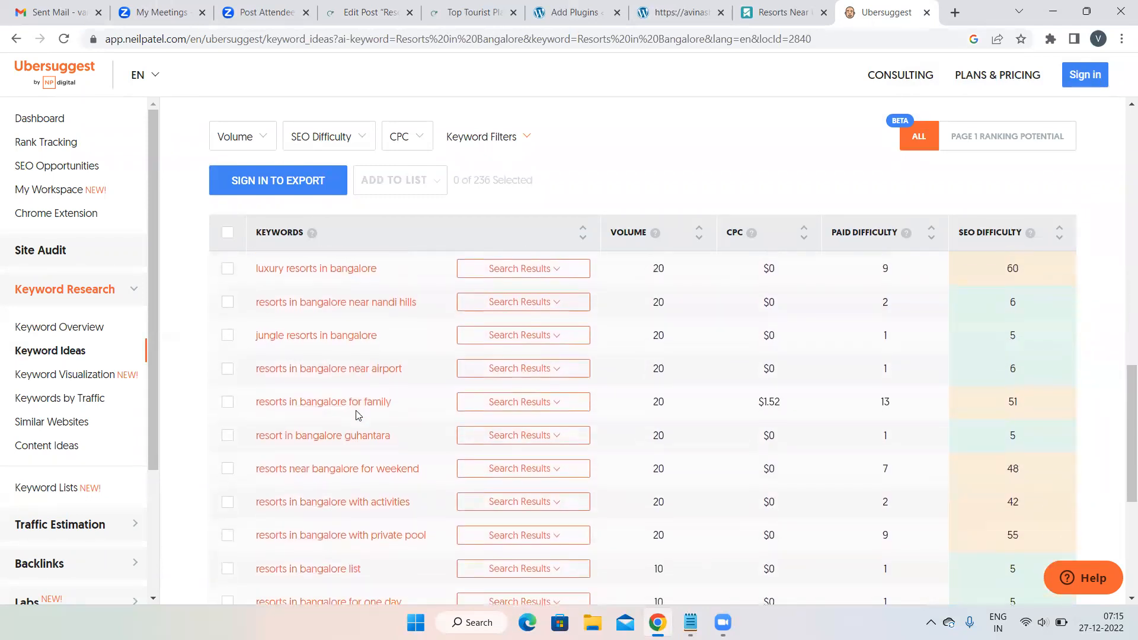
scroll(357, 415, "down", 5)
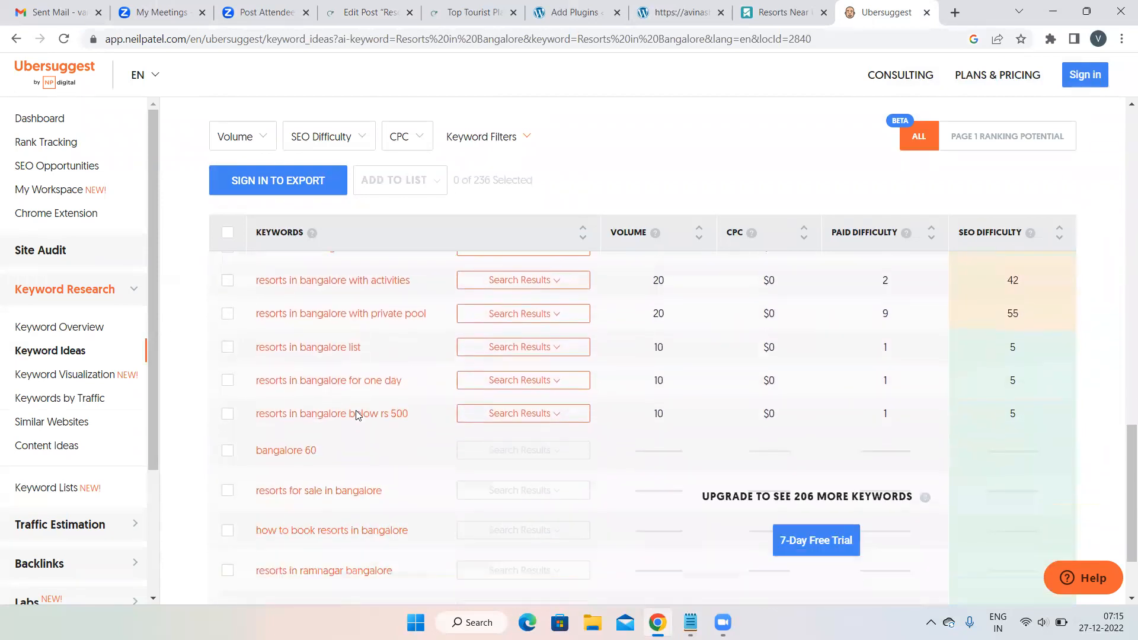
scroll(357, 415, "up", 7)
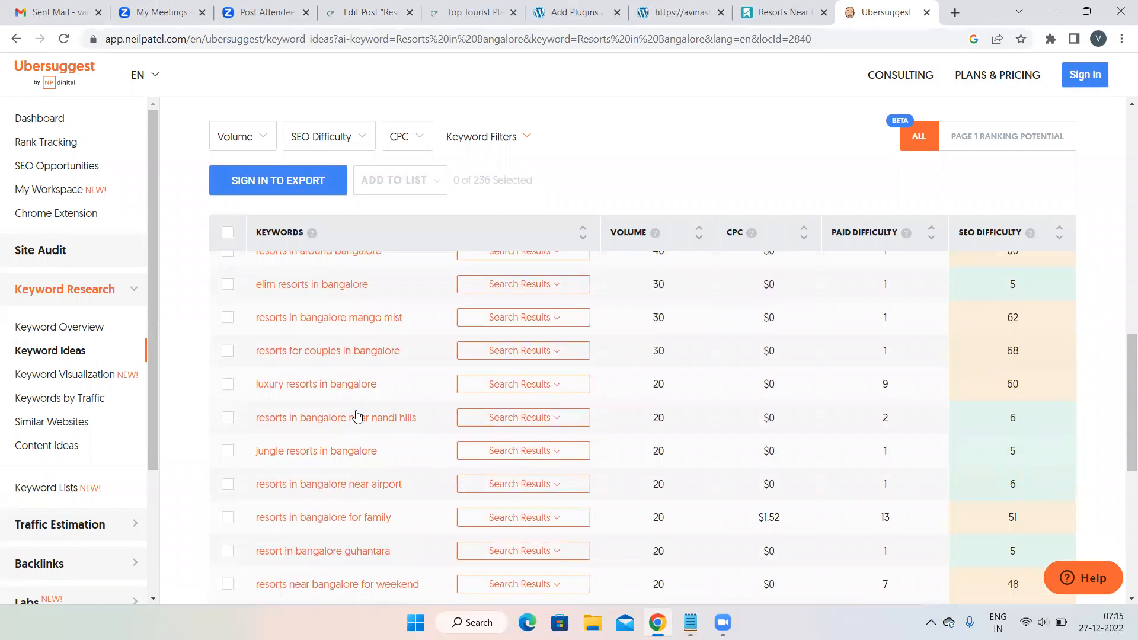
scroll(357, 415, "up", 3)
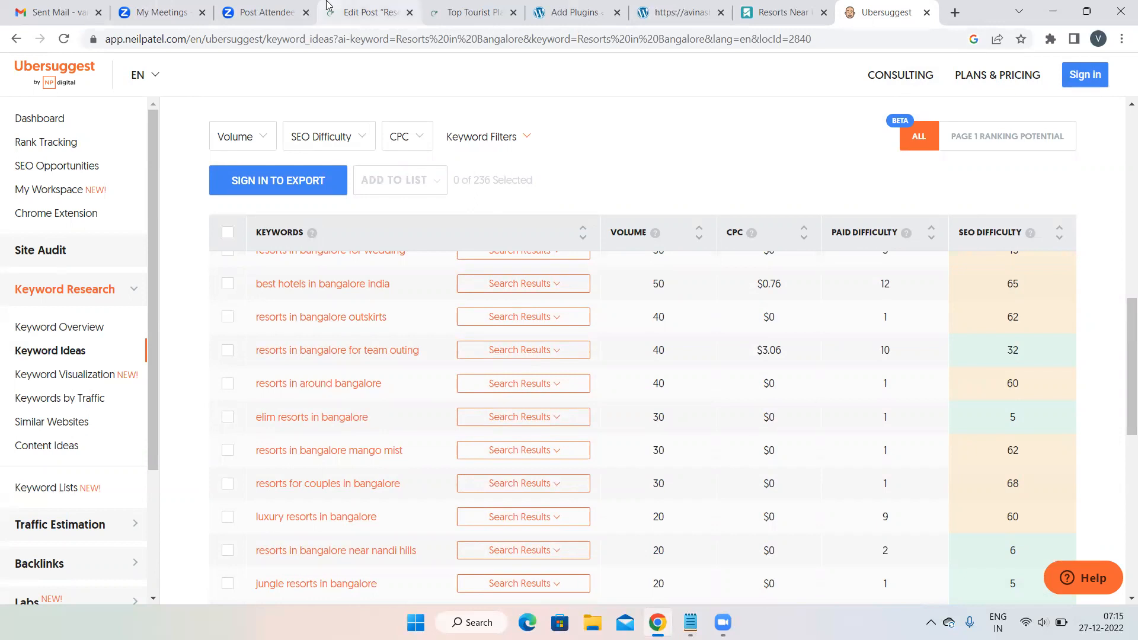
- Return to the post editor and set the Shilhaandara Resort image's alt text to "Best Resorts in Bangalore for Intimate Weddings"
left_click(377, 5)
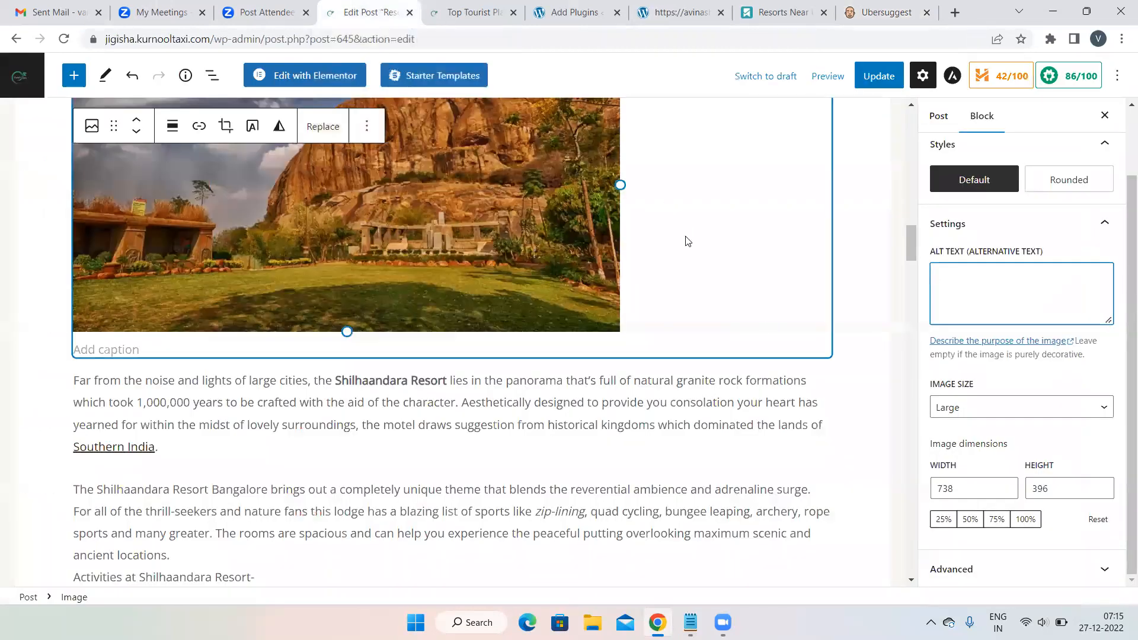
left_click(963, 270)
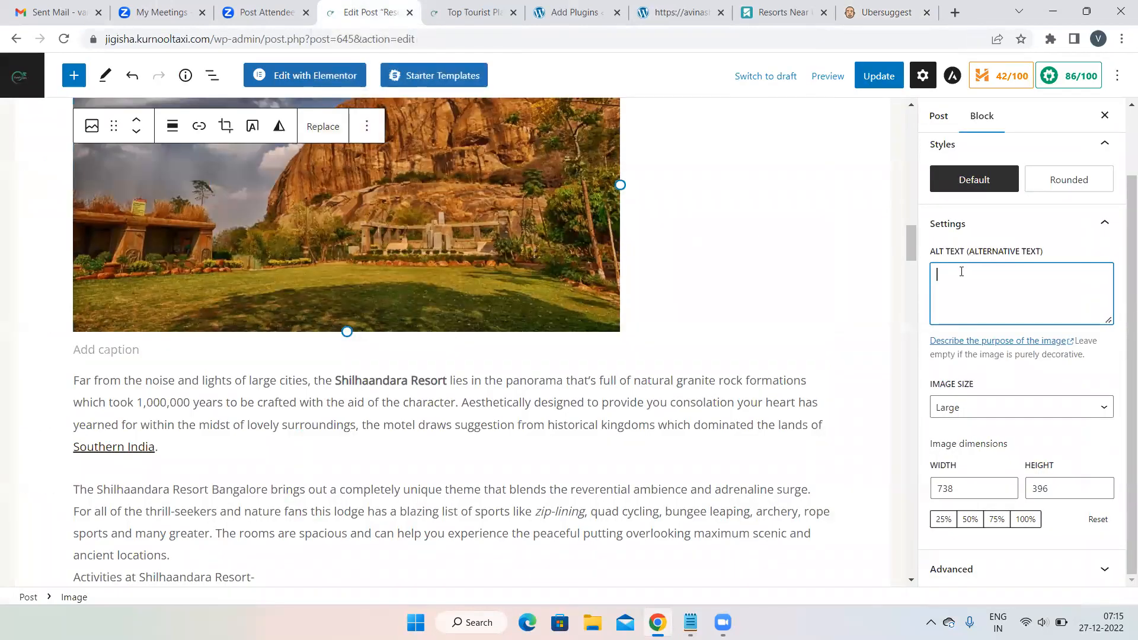
type("Resorts in Bangalore")
left_click(938, 275)
left_click(1028, 278)
key("BackSpace")
key("BackSpace")
key("BackSpace")
type("for")
type(" C")
key("BackSpace")
key("BackSpace")
left_click(937, 275)
type("Best Resorts in Bangalore for Intim")
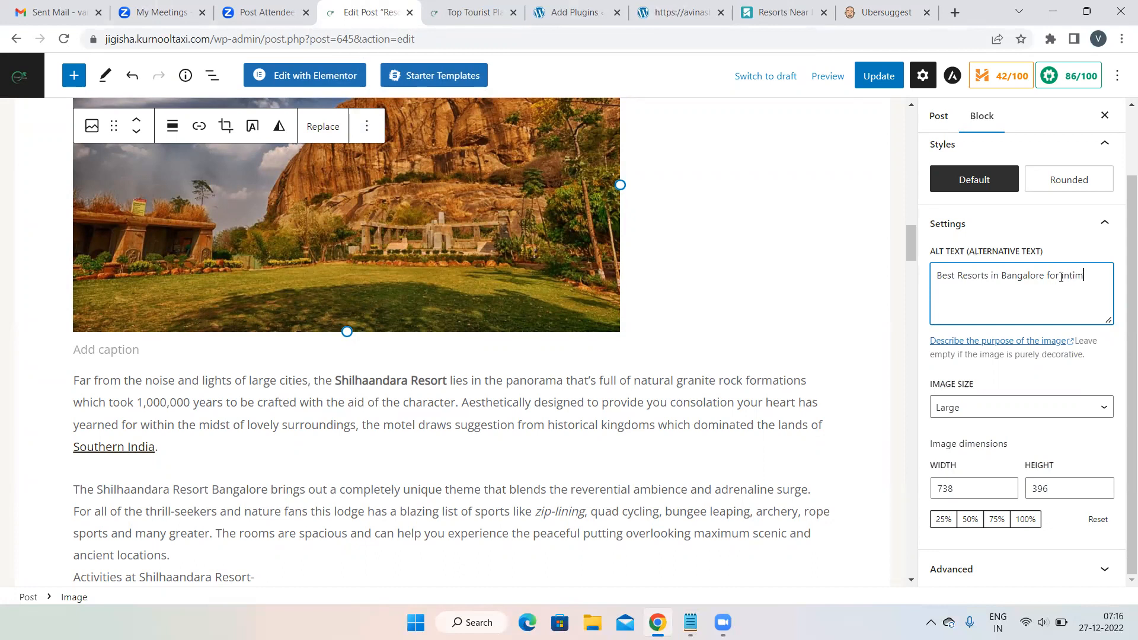
type("ate Weddings")
- Select the Golden Palms Resort image and check its alt text and the description below it
scroll(691, 364, "down", 9)
left_click(442, 356)
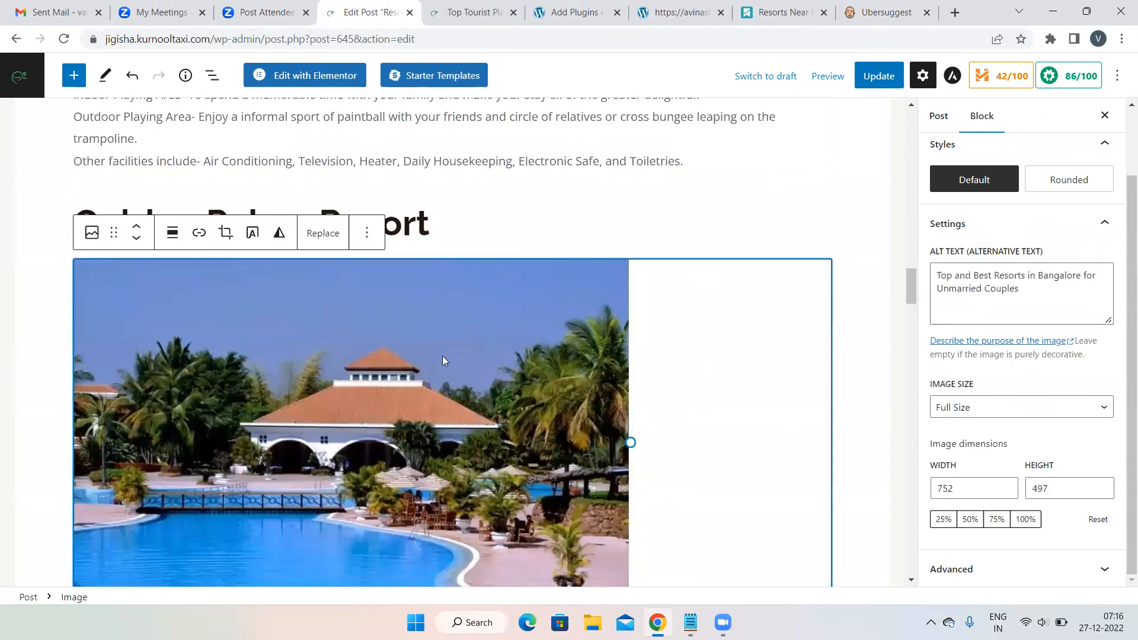
scroll(714, 311, "down", 6)
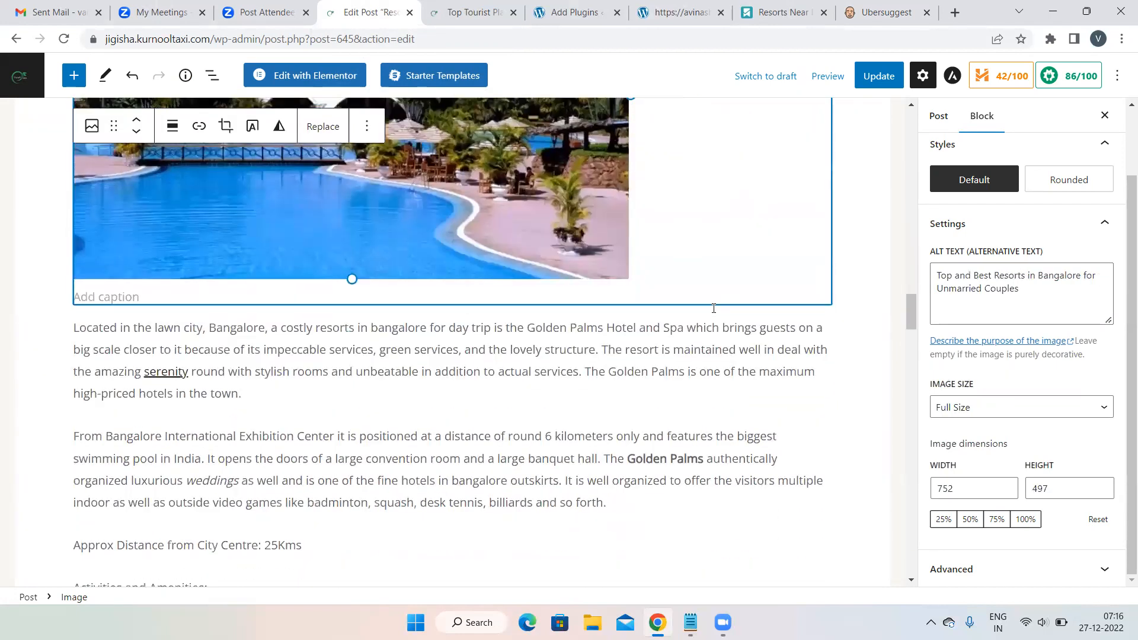
- Find the featured image in the post settings and open it in the media library with its attachment details
scroll(714, 309, "down", 11)
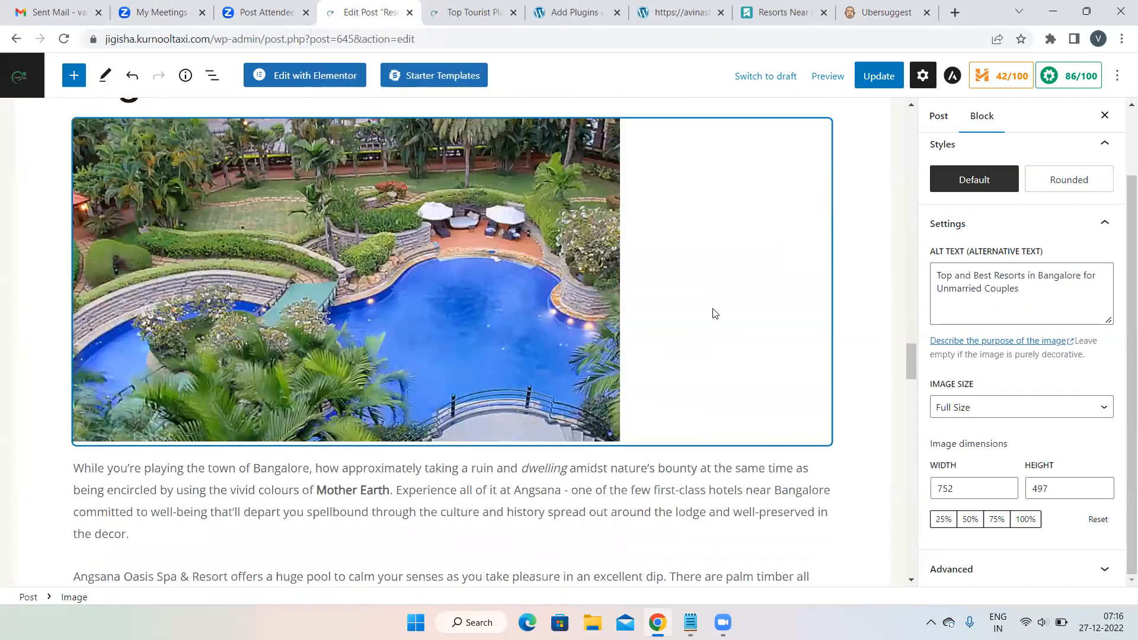
scroll(713, 313, "down", 3)
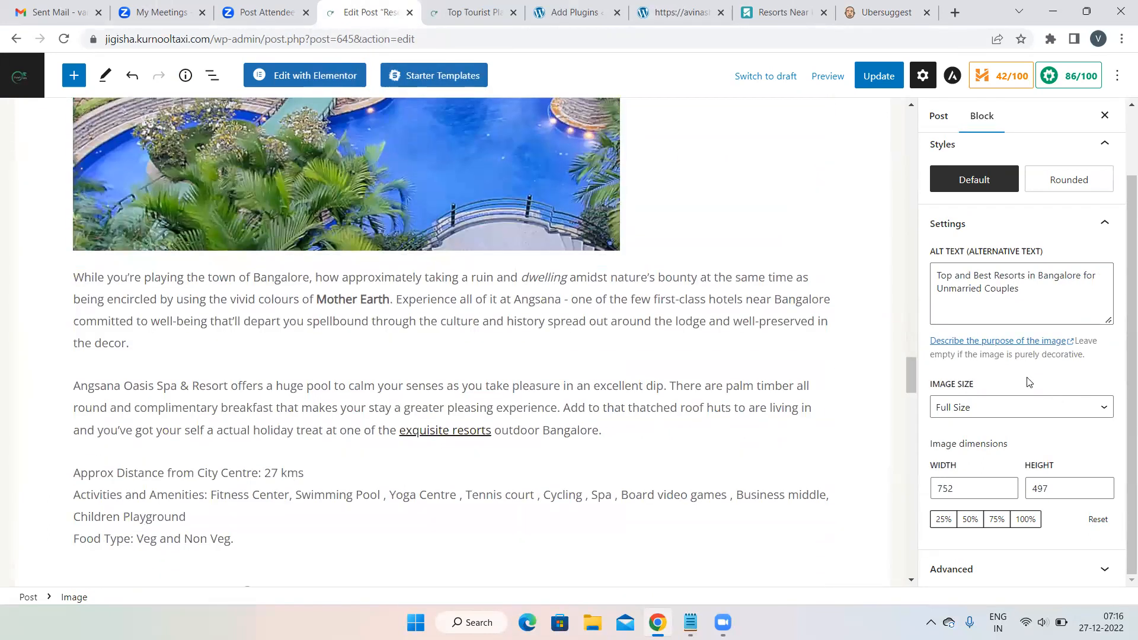
left_click(848, 241)
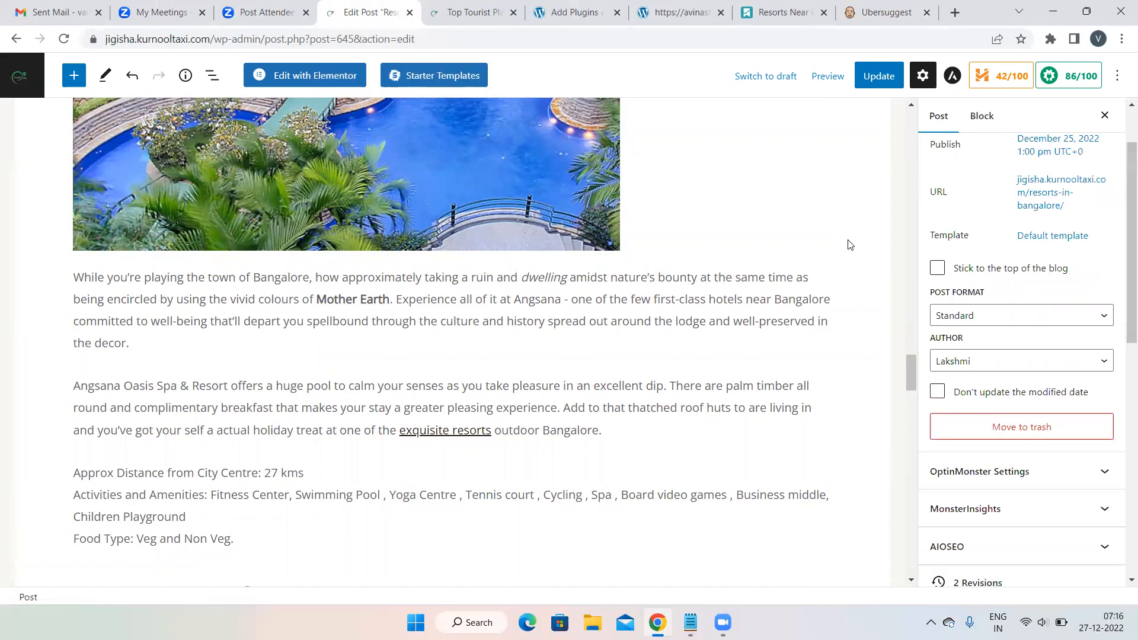
scroll(993, 334, "down", 9)
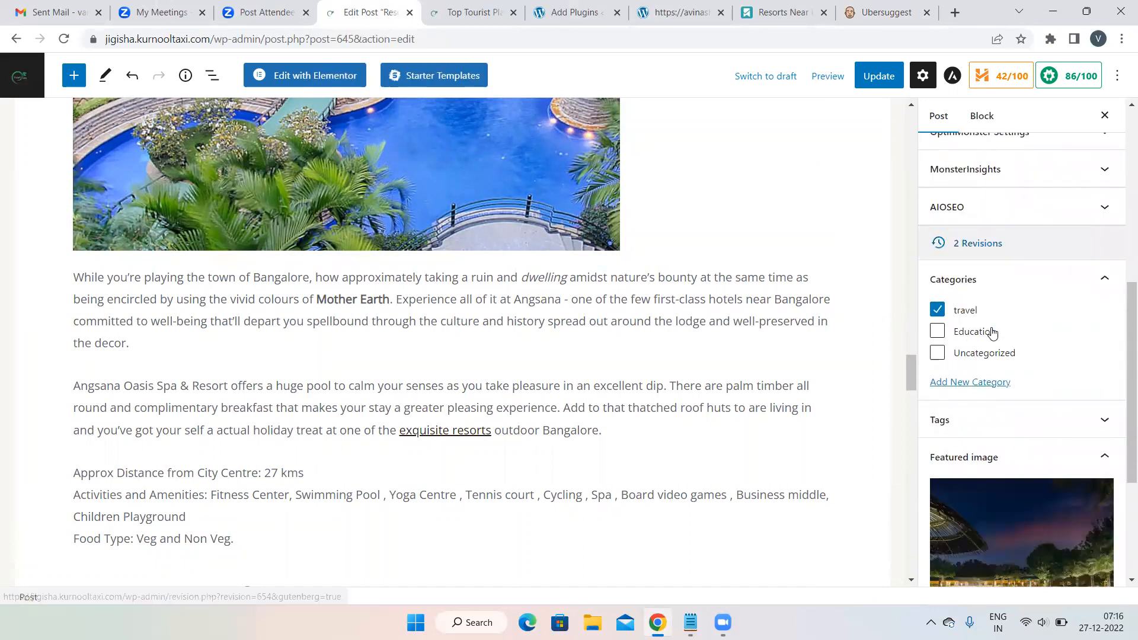
scroll(993, 334, "down", 1)
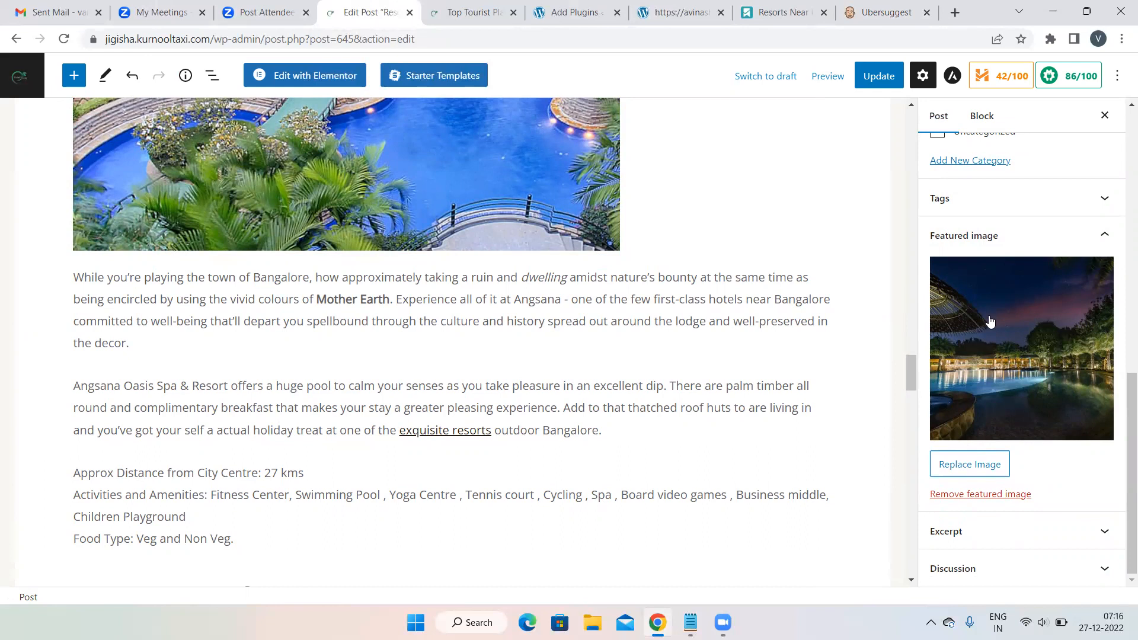
left_click(1018, 338)
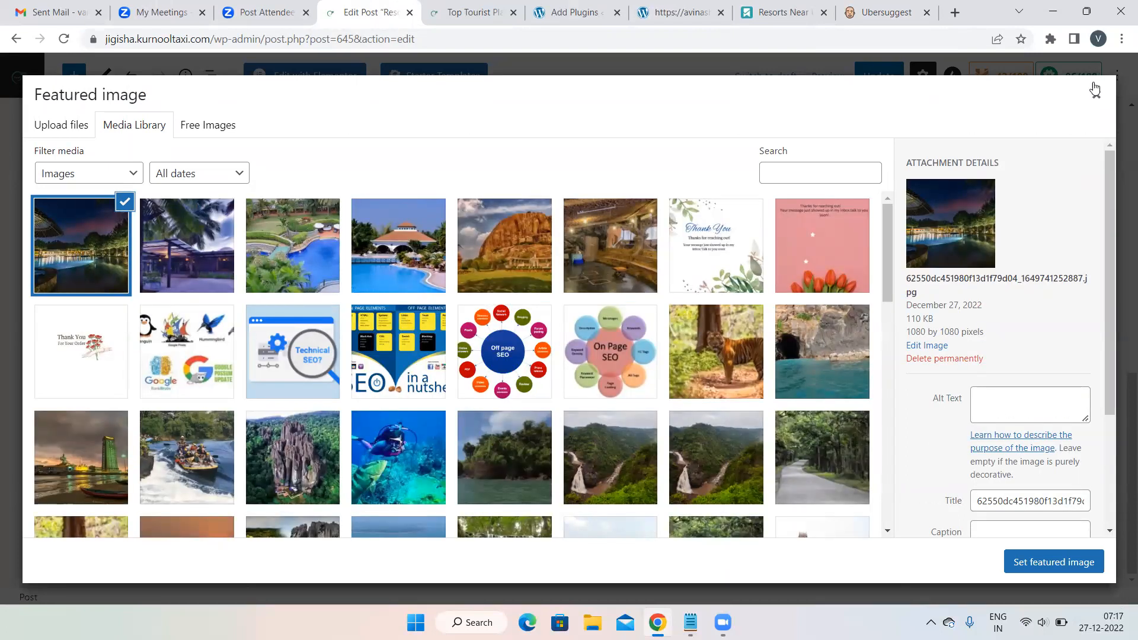
left_click(1096, 94)
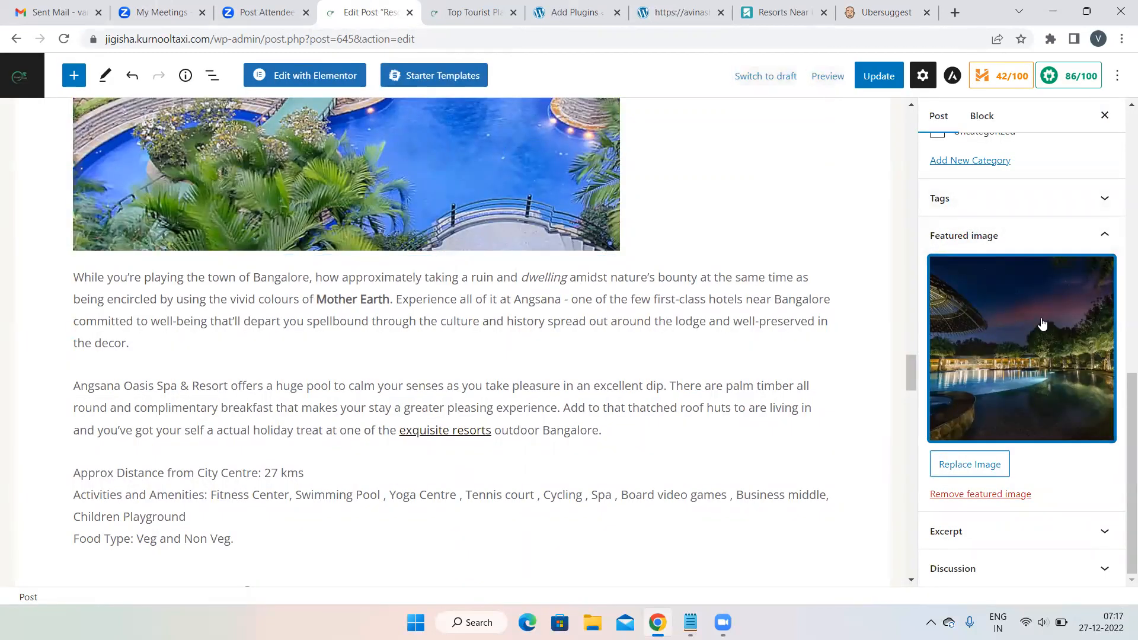
left_click(1010, 317)
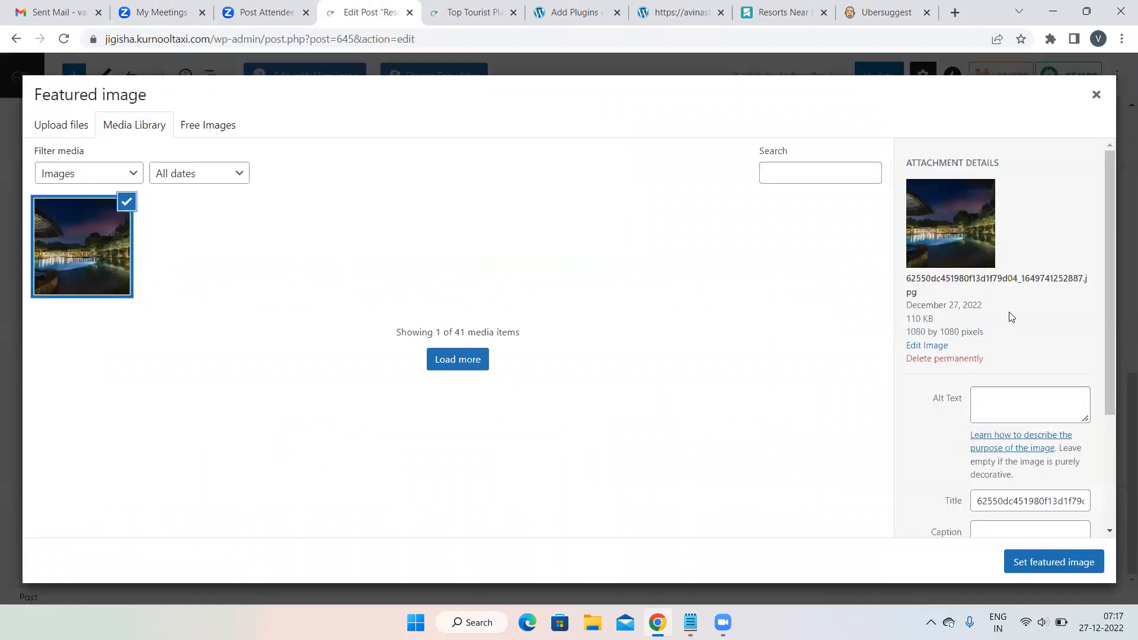
- Begin the featured image's alt text with "Cheap Resorts in Banagalore"
left_click(998, 396)
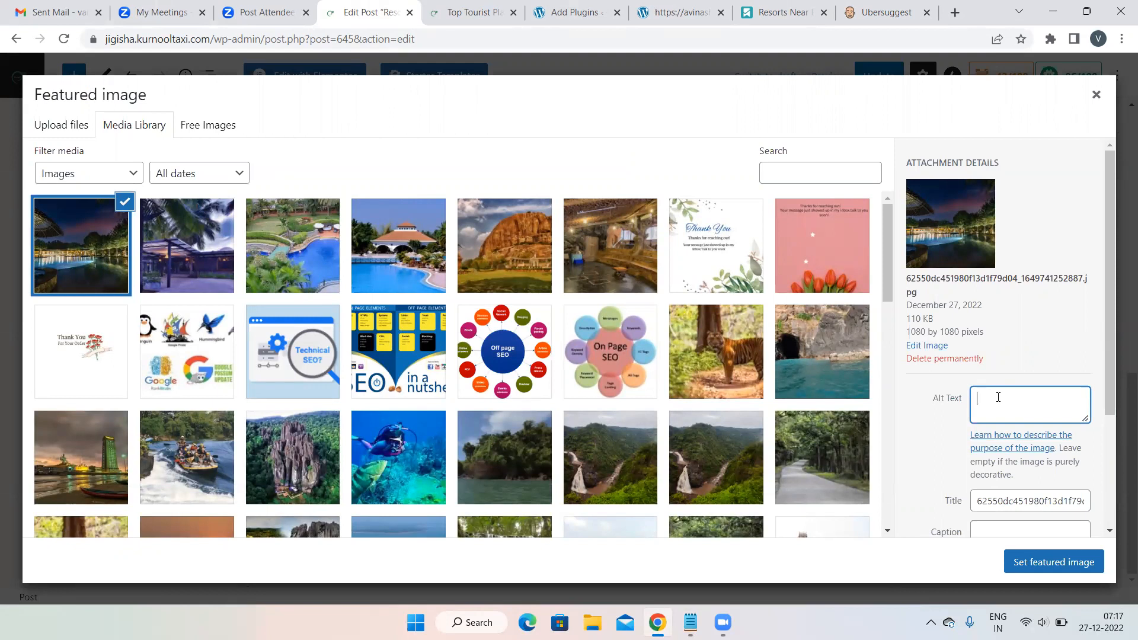
type("Best")
key("BackSpace")
key("BackSpace")
key("BackSpace")
key("BackSpace")
type("Cheap Resorts in Banagalore")
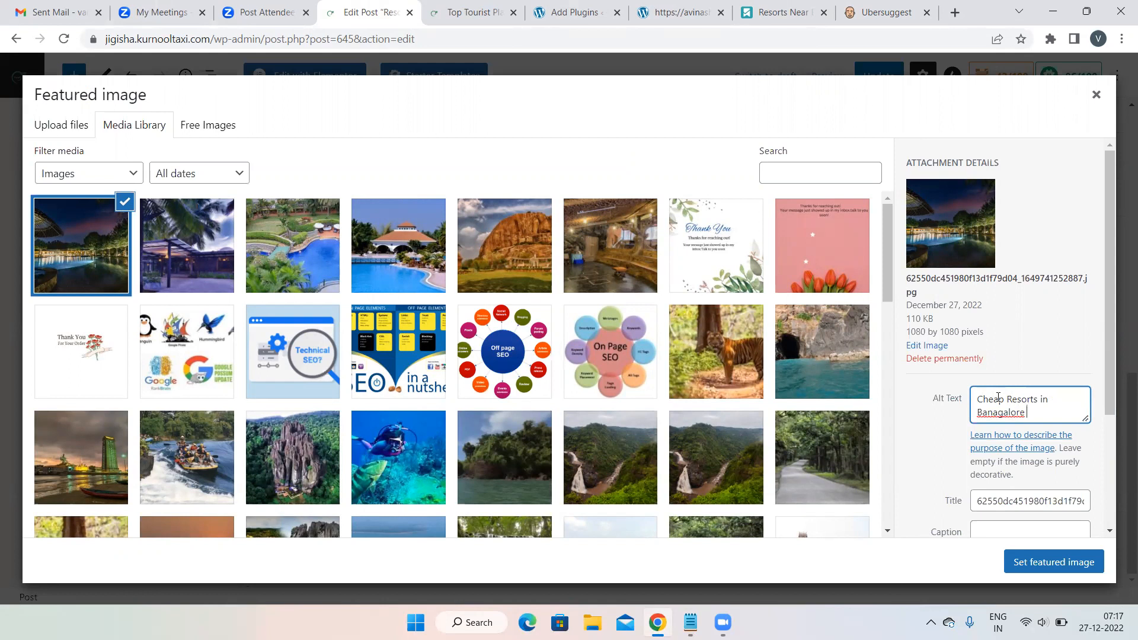
type("for a")
- Switch to Ubersuggest and examine the keyword ideas for a phrase to complete the featured image's alt text
left_click(902, 8)
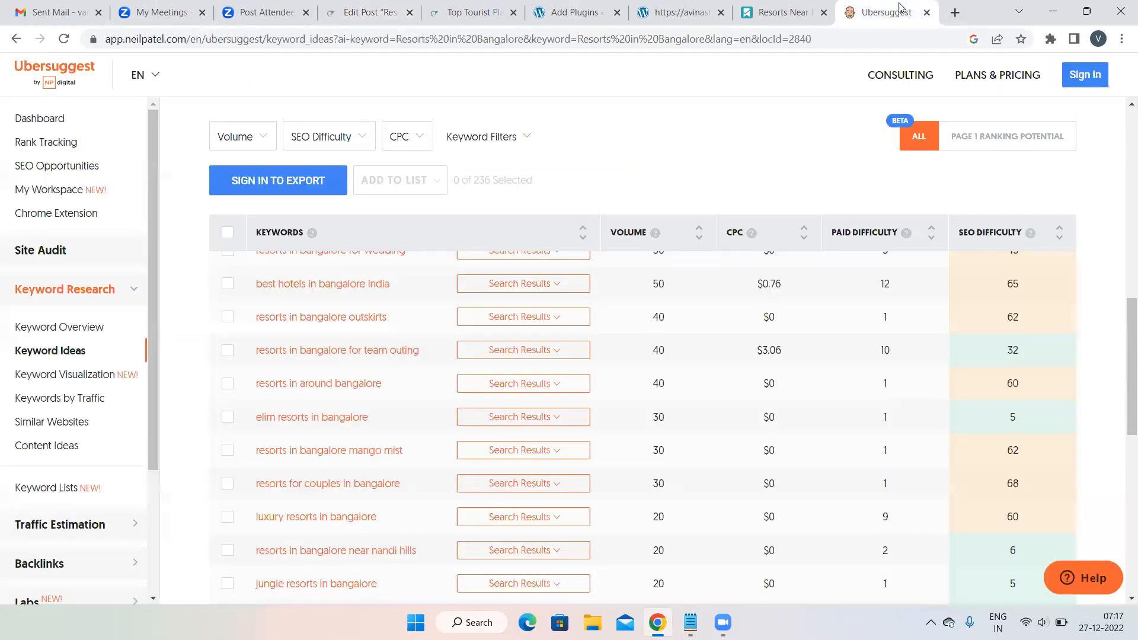
scroll(441, 329, "up", 2)
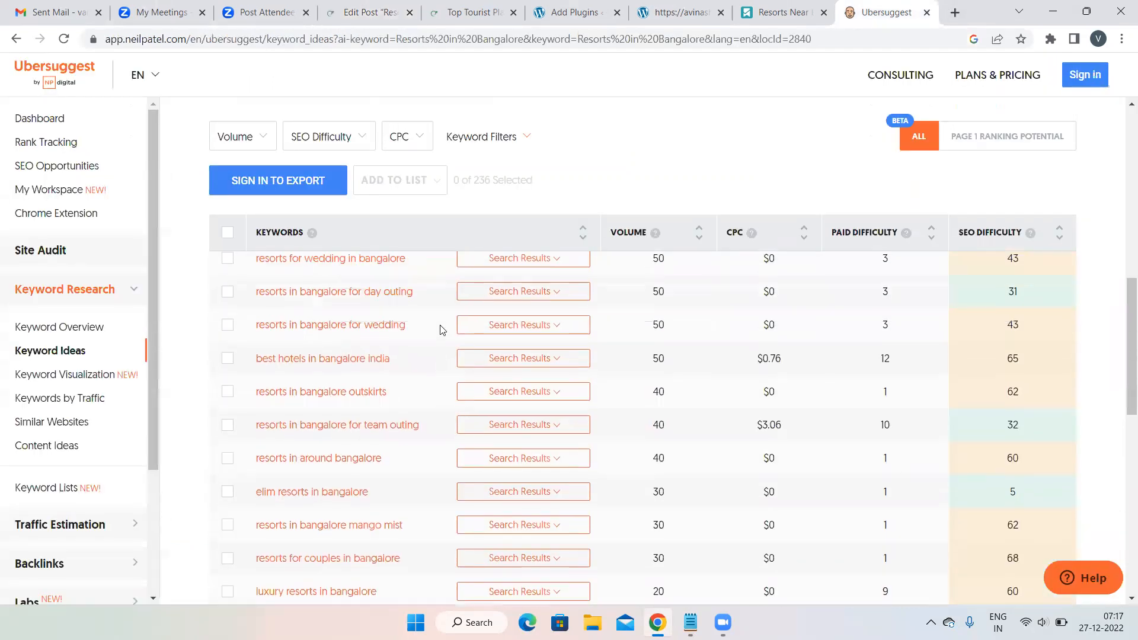
scroll(441, 329, "up", 3)
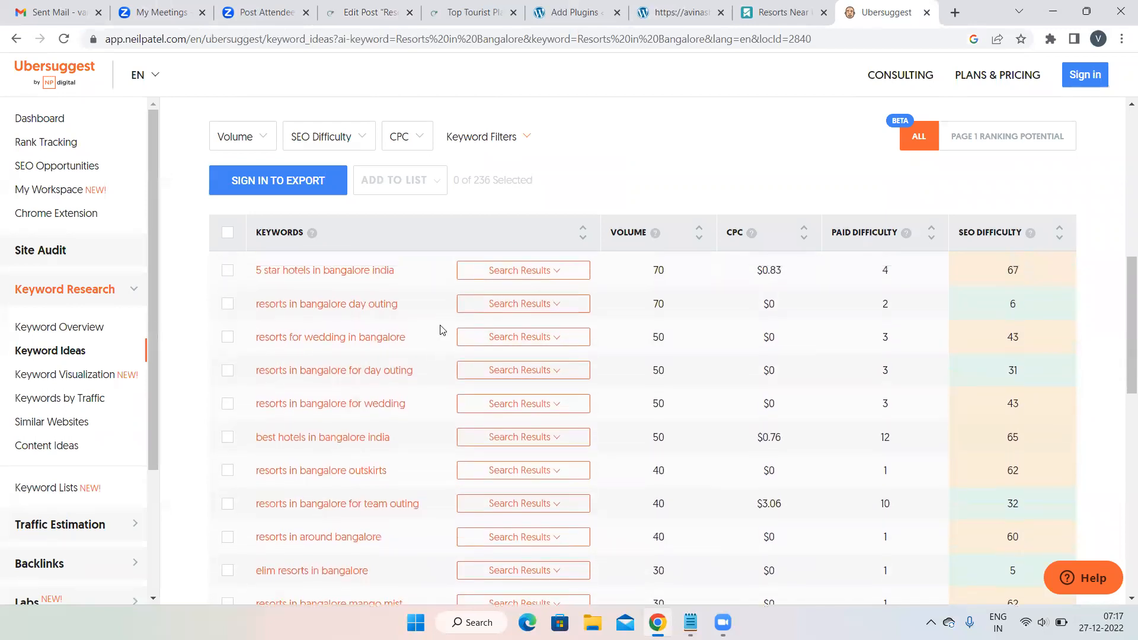
scroll(440, 329, "up", 3)
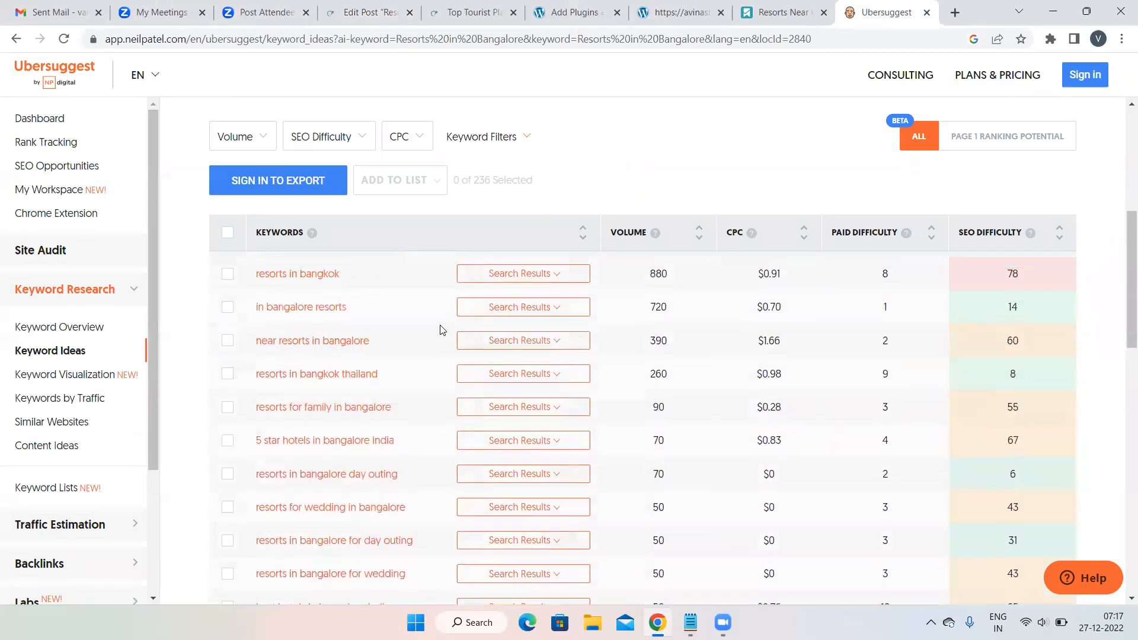
scroll(440, 329, "down", 6)
scroll(440, 329, "down", 1)
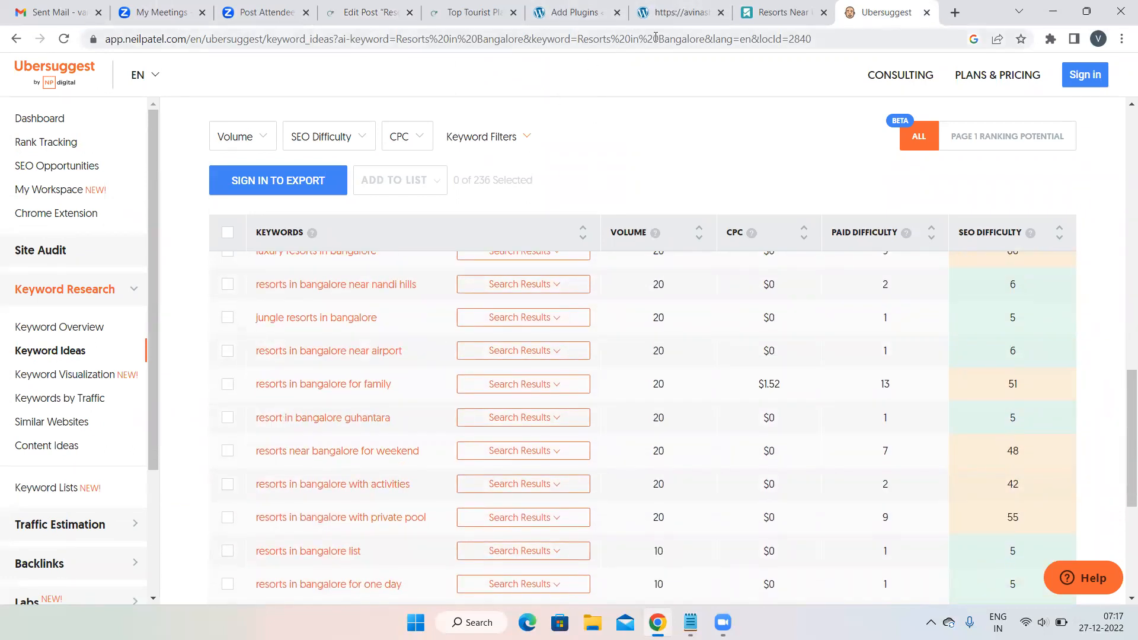
- Return to the post editor, complete the alt text as "Cheap Resorts in Banagalore near Nandi Hills" and set the featured image
left_click(367, 12)
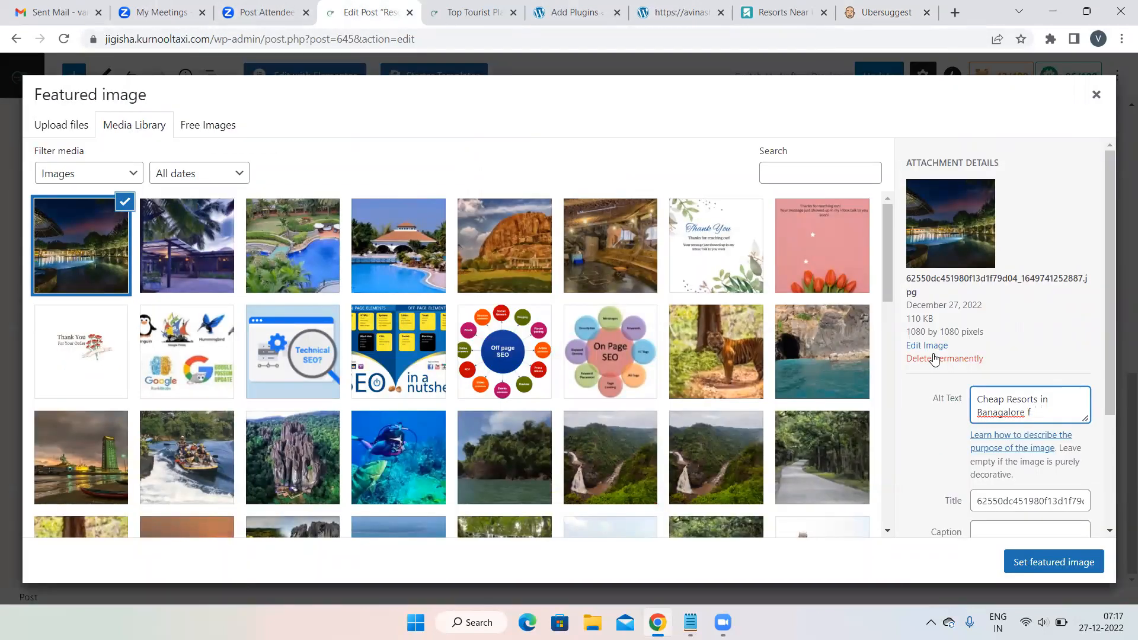
type("ear Nandi Hills")
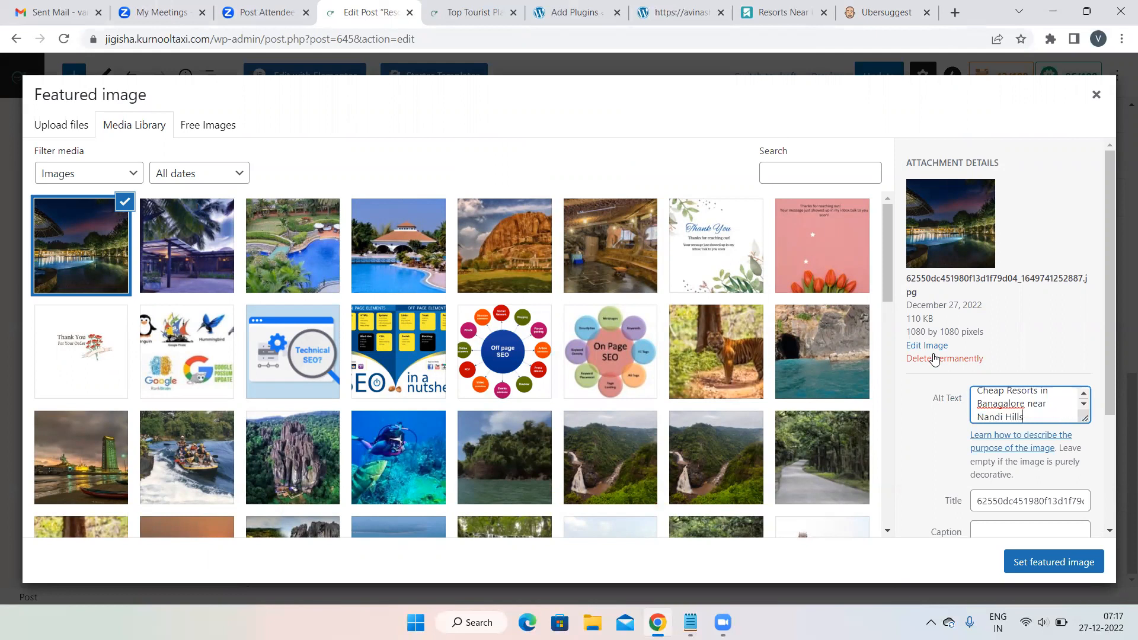
left_click(1048, 563)
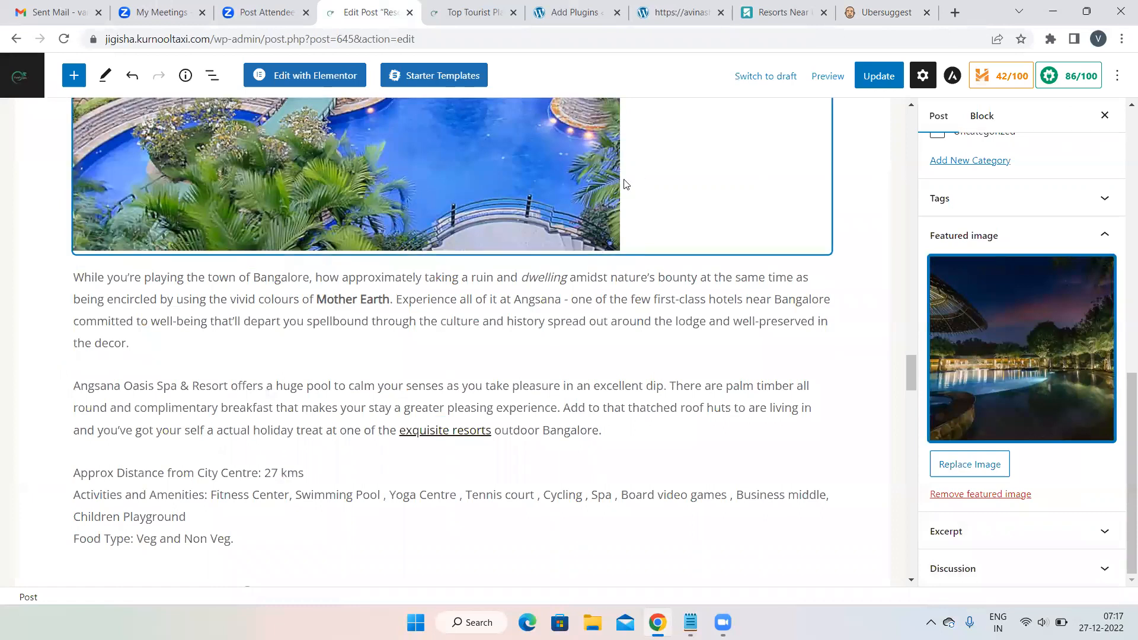
- Select the image under the heading "The Windflower Prakruthi" and open its alt text for editing
scroll(623, 181, "up", 10)
scroll(623, 181, "up", 9)
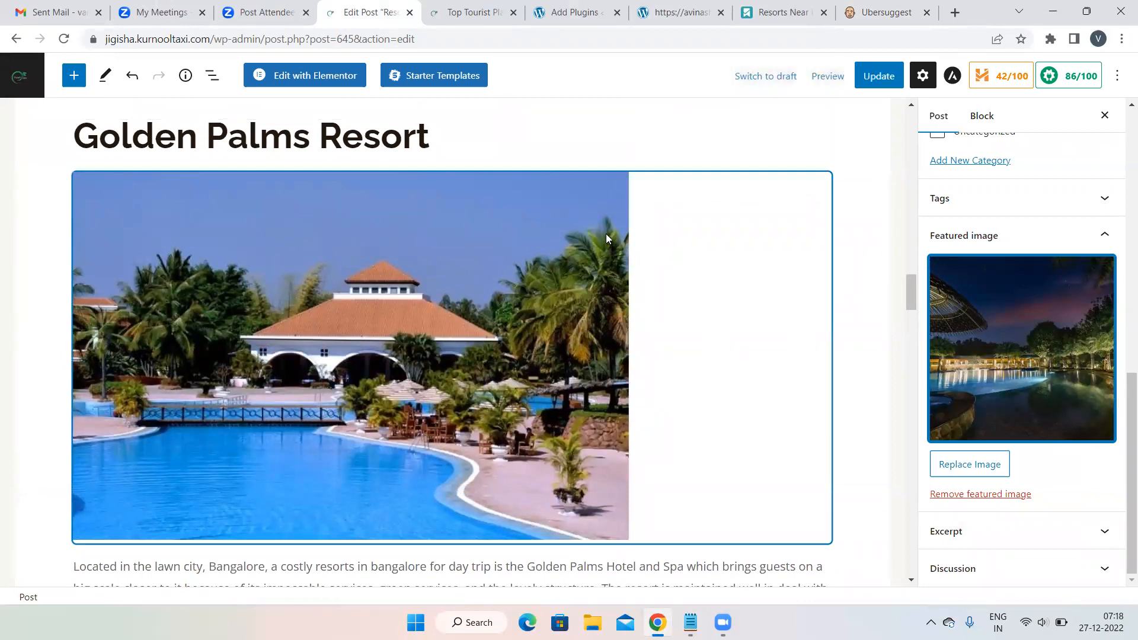
scroll(606, 237, "down", 10)
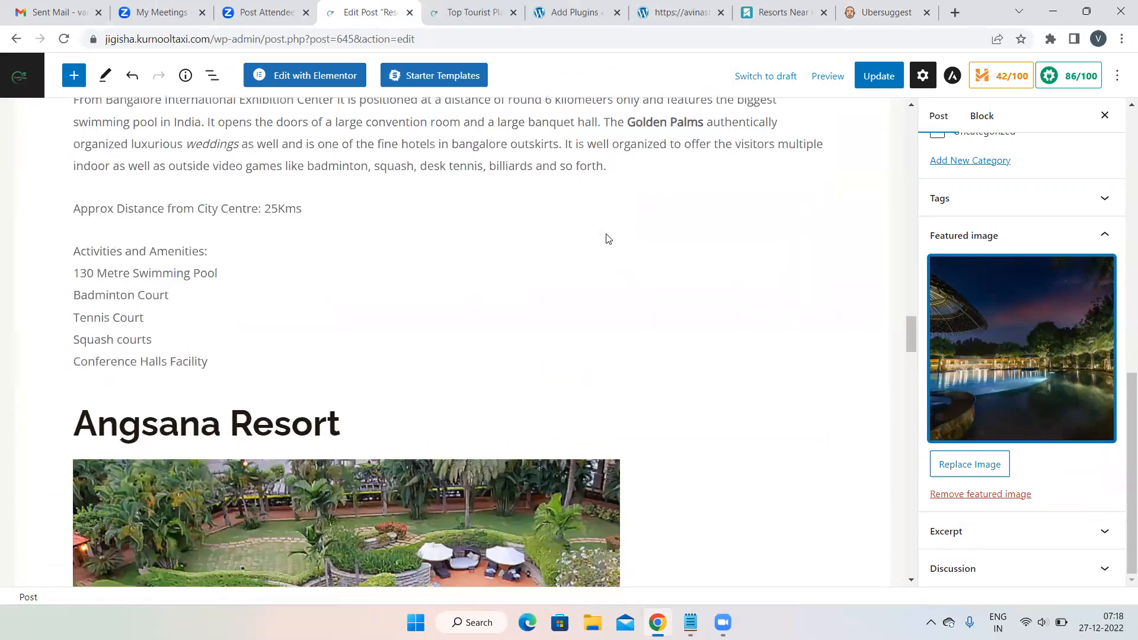
scroll(606, 237, "down", 12)
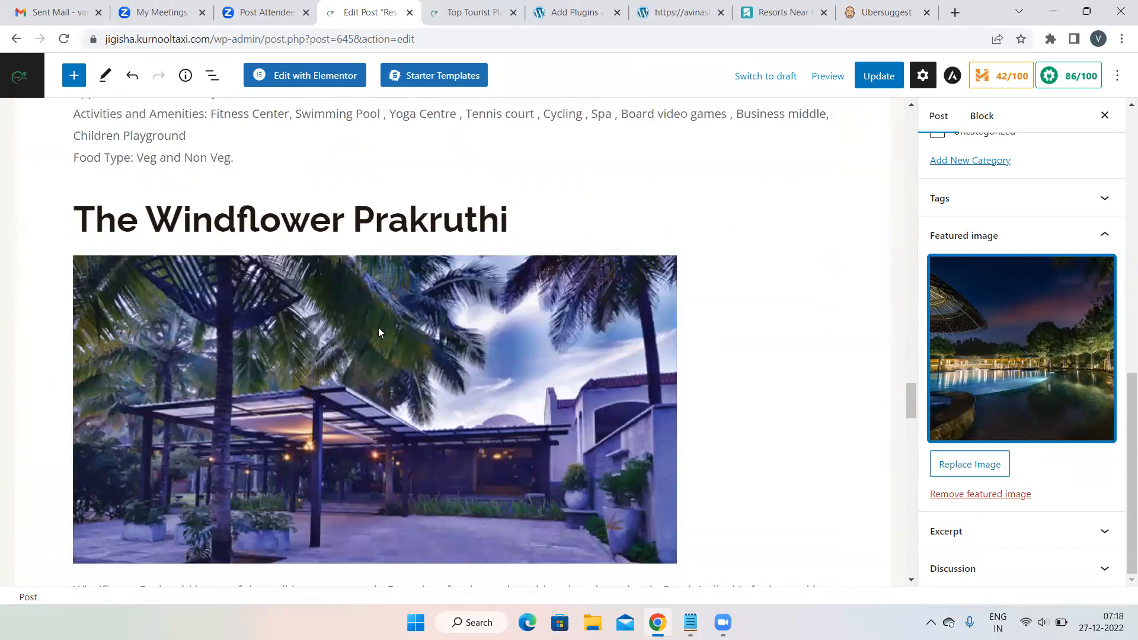
left_click(349, 338)
left_click(965, 374)
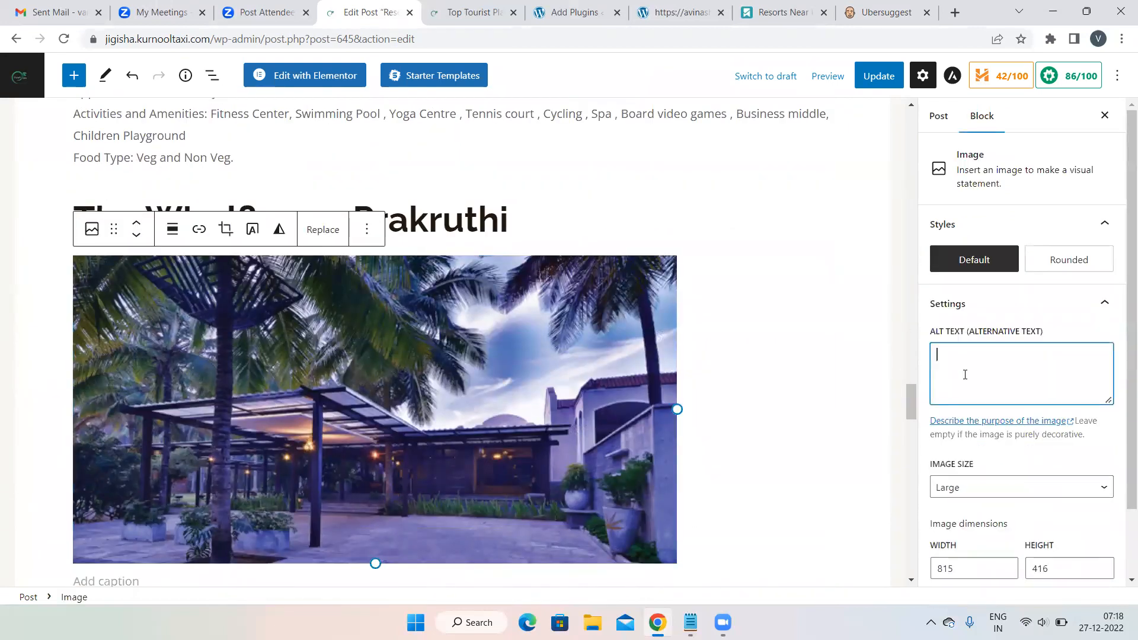
- Switch to Ubersuggest and check the keyword ideas for a variation suited to the Windflower Prakruthi image
left_click(782, 12)
left_click(886, 12)
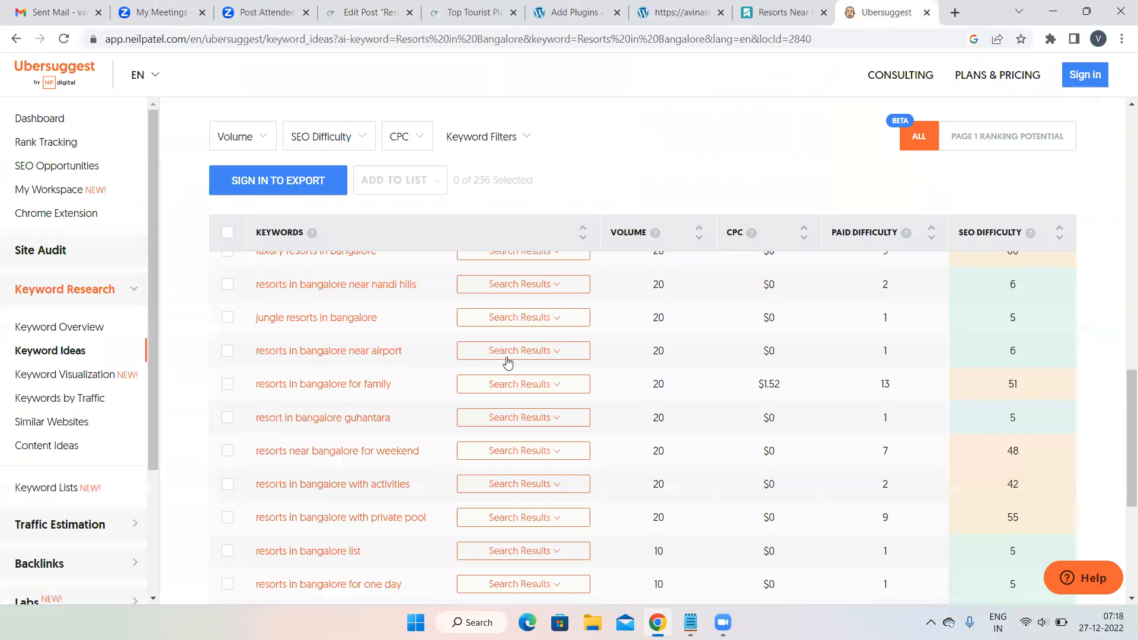
scroll(507, 362, "down", 3)
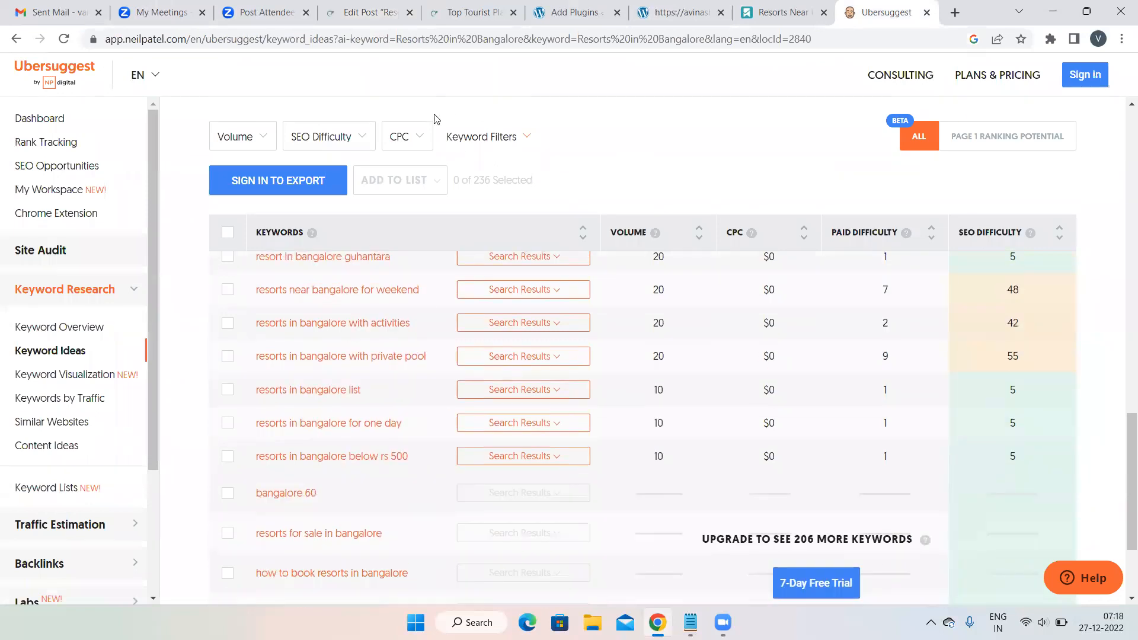
- Return to the post editor and set the Windflower Prakruthi image's alt text to "Top Resorts in Bangalore with Private Swimming Pool"
left_click(400, 5)
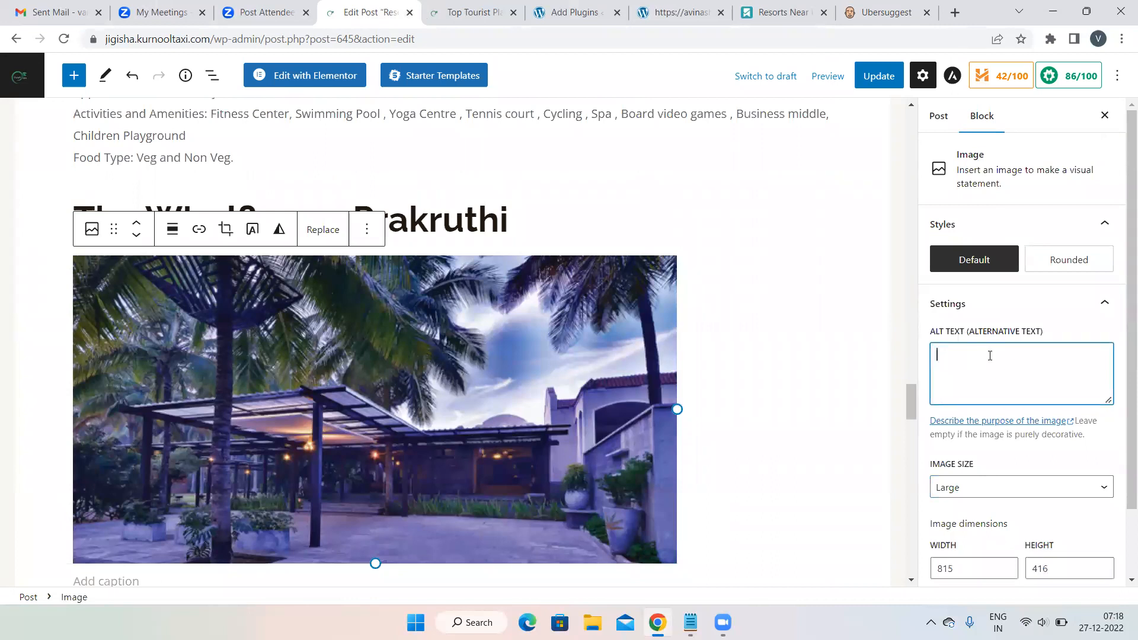
type("Top Resorts In Bangalore")
left_click_drag(1043, 356, 956, 354)
left_click(1043, 358)
type("in")
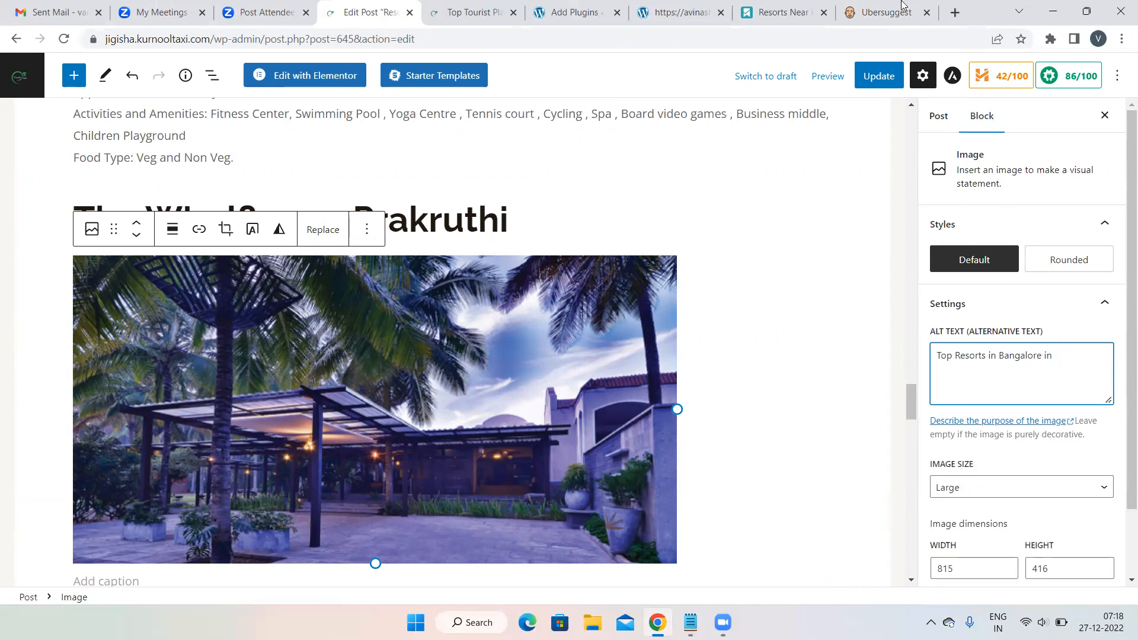
key("BackSpace")
key("BackSpace")
type("with Private Swimming Pool")
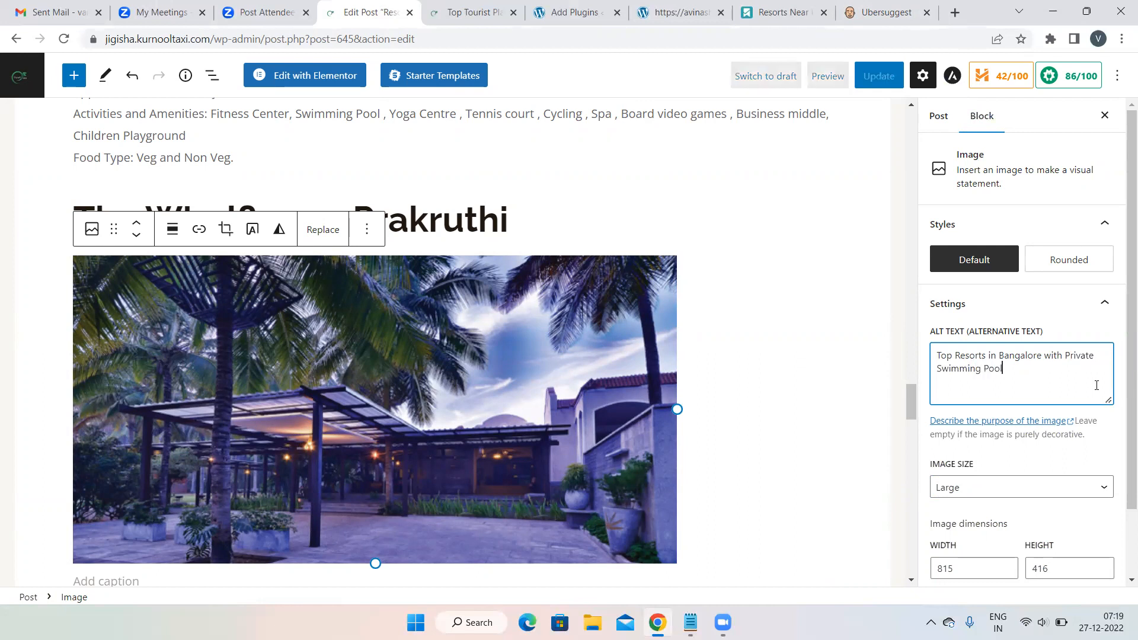
left_click(851, 327)
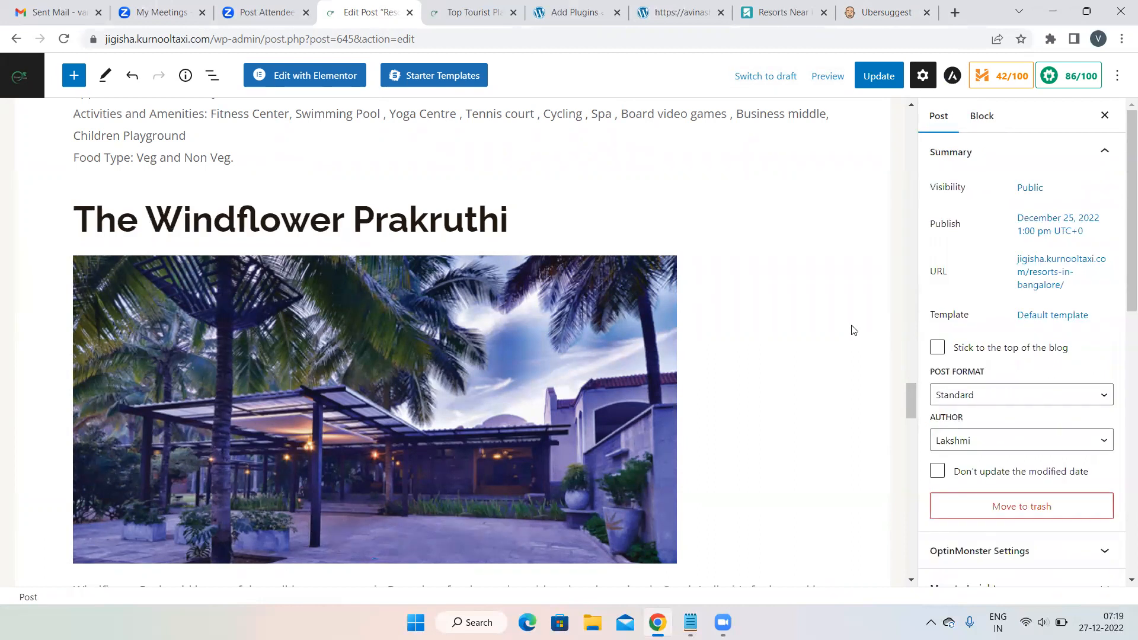
- Check the Ubersuggest keyword ideas against the Windflower Prakruthi section for another alt text variation
left_click(895, 7)
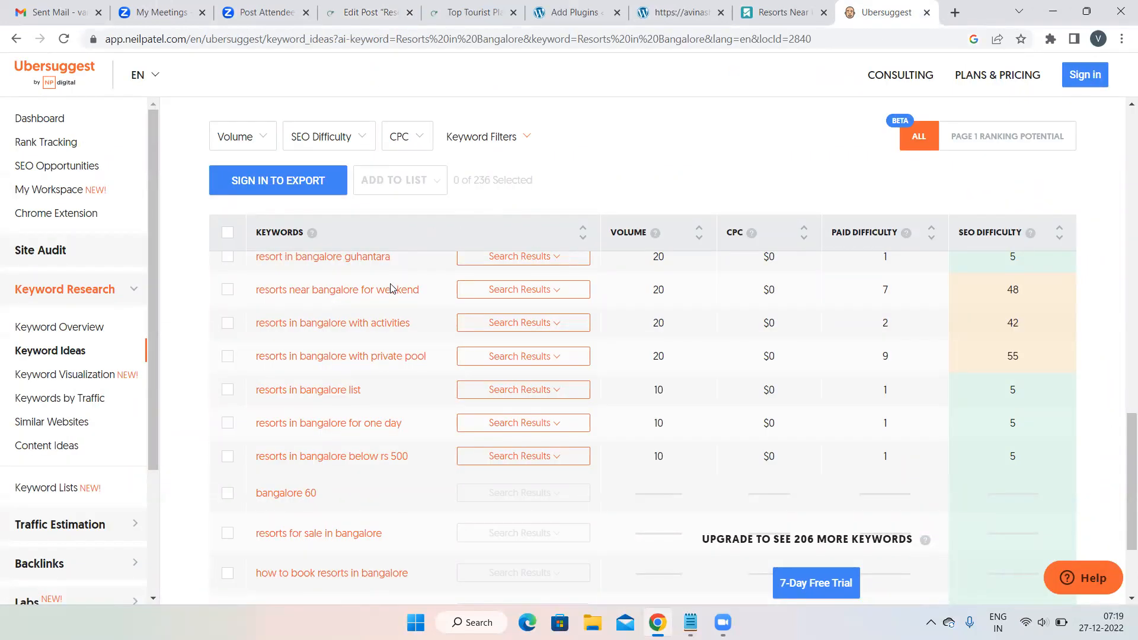
left_click(373, 12)
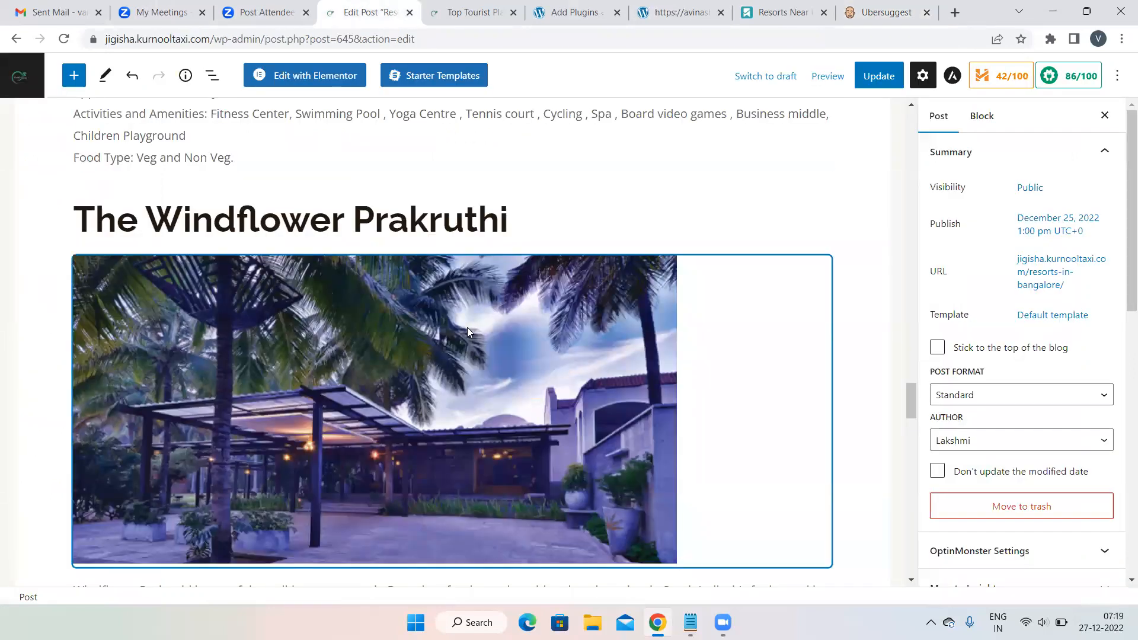
scroll(469, 330, "down", 2)
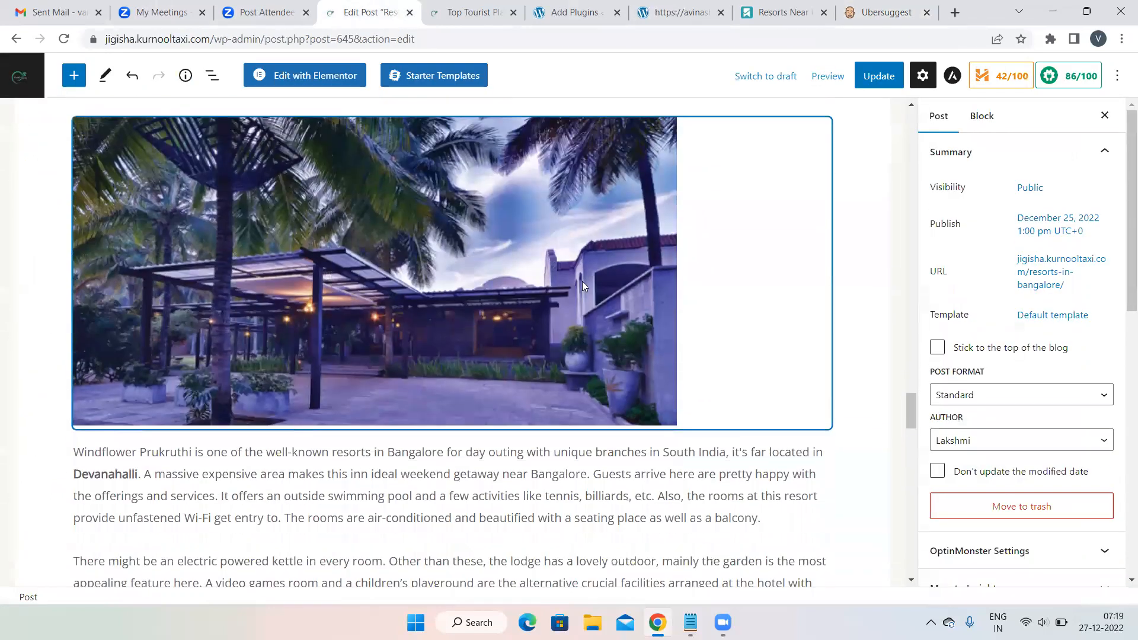
left_click(878, 12)
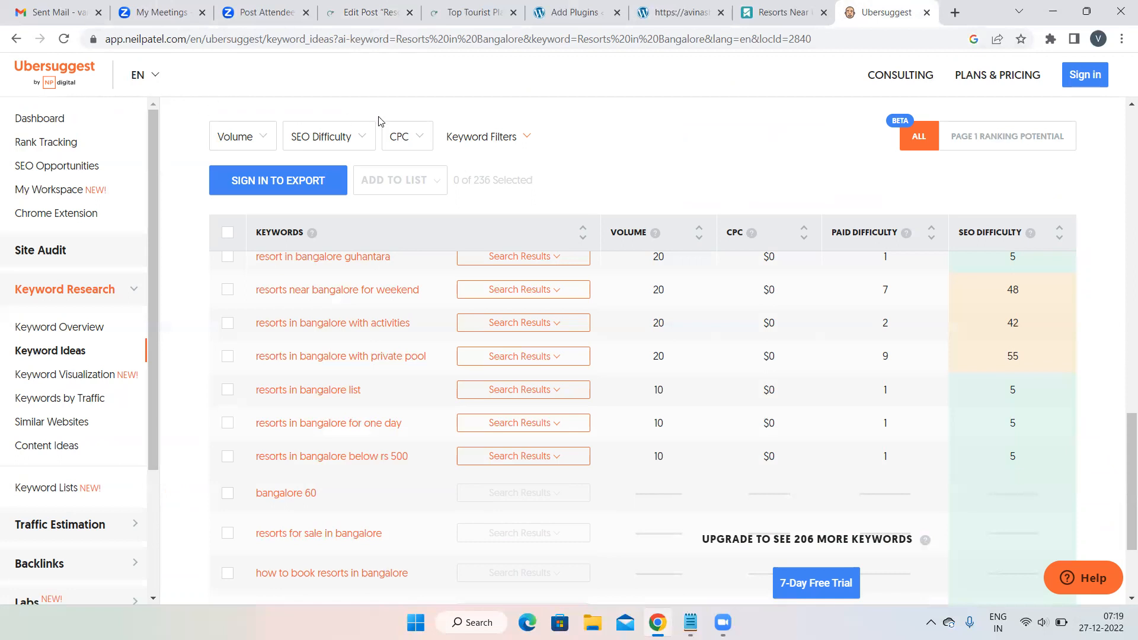
left_click(272, 11)
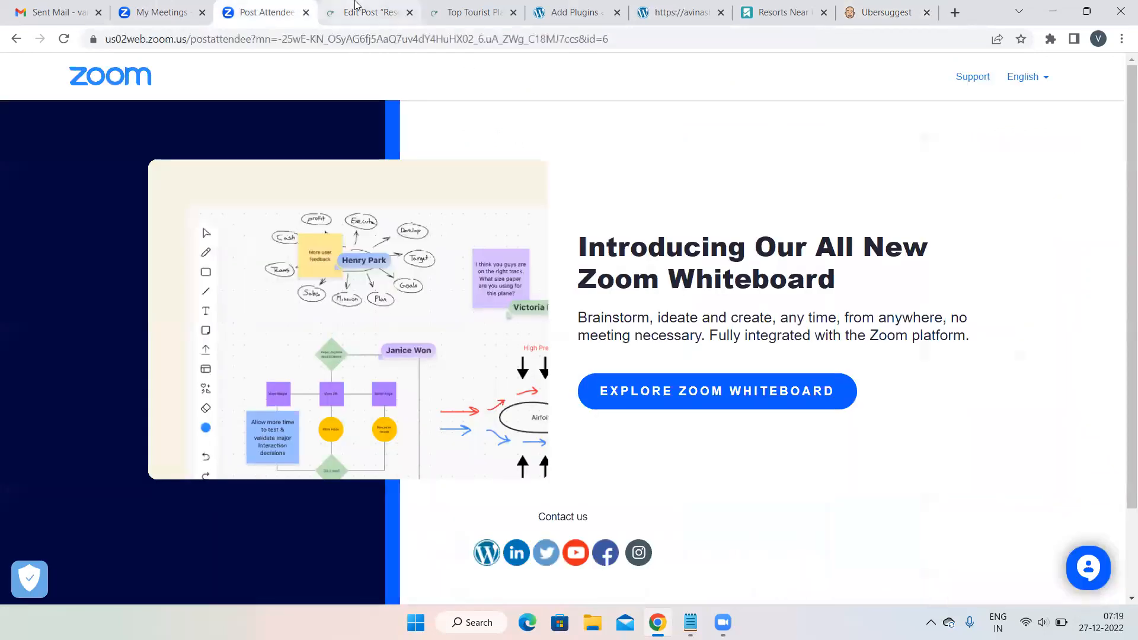
- Return to the post editor and set the Angsana Resort pool image's alt text to "Best Pet Friendly in Resorts in Bangalore"
left_click(368, 12)
scroll(667, 217, "up", 7)
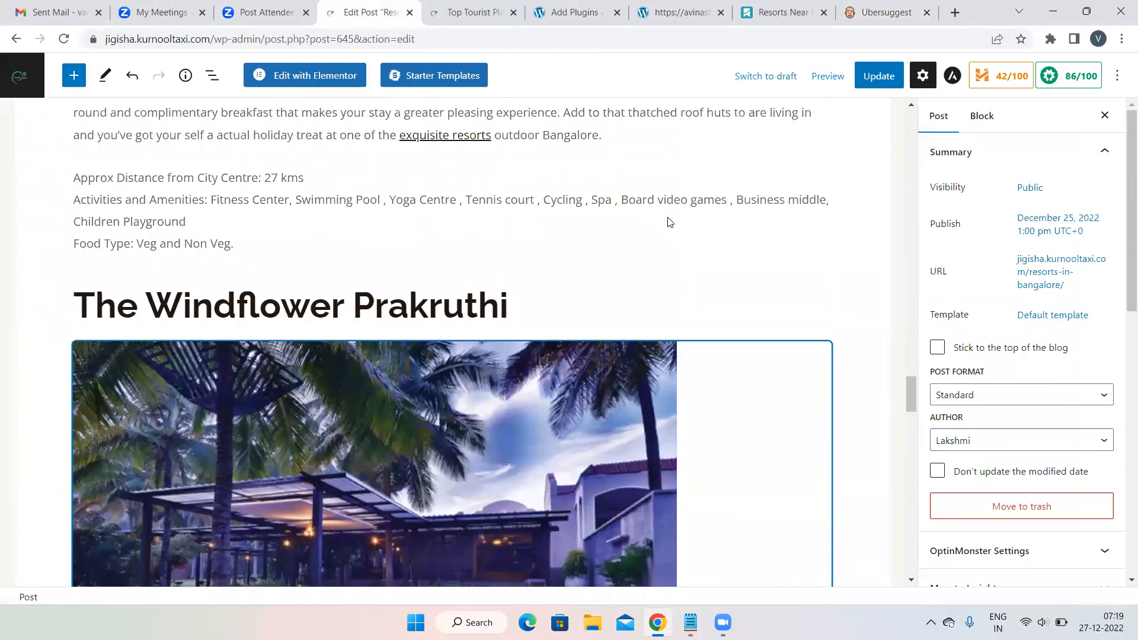
scroll(668, 217, "up", 3)
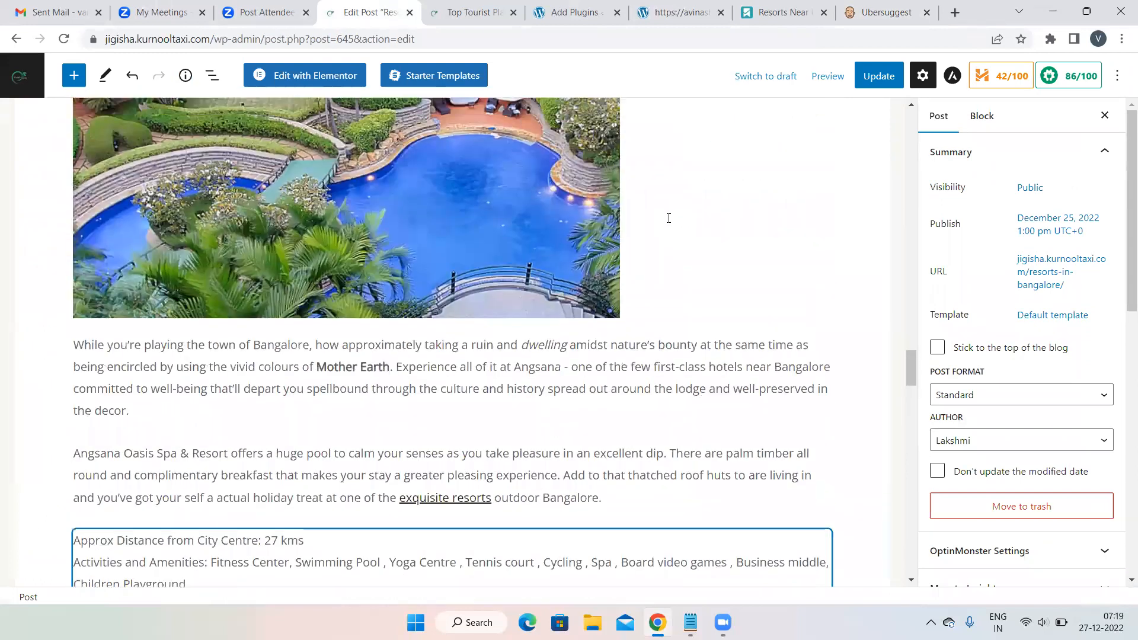
left_click(555, 214)
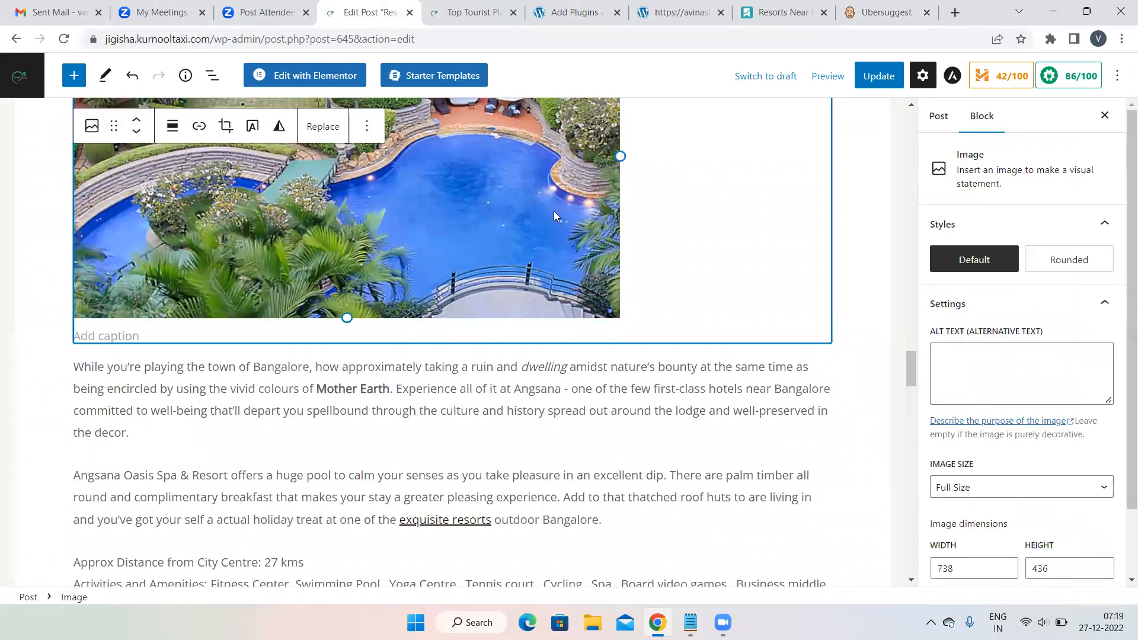
left_click(953, 358)
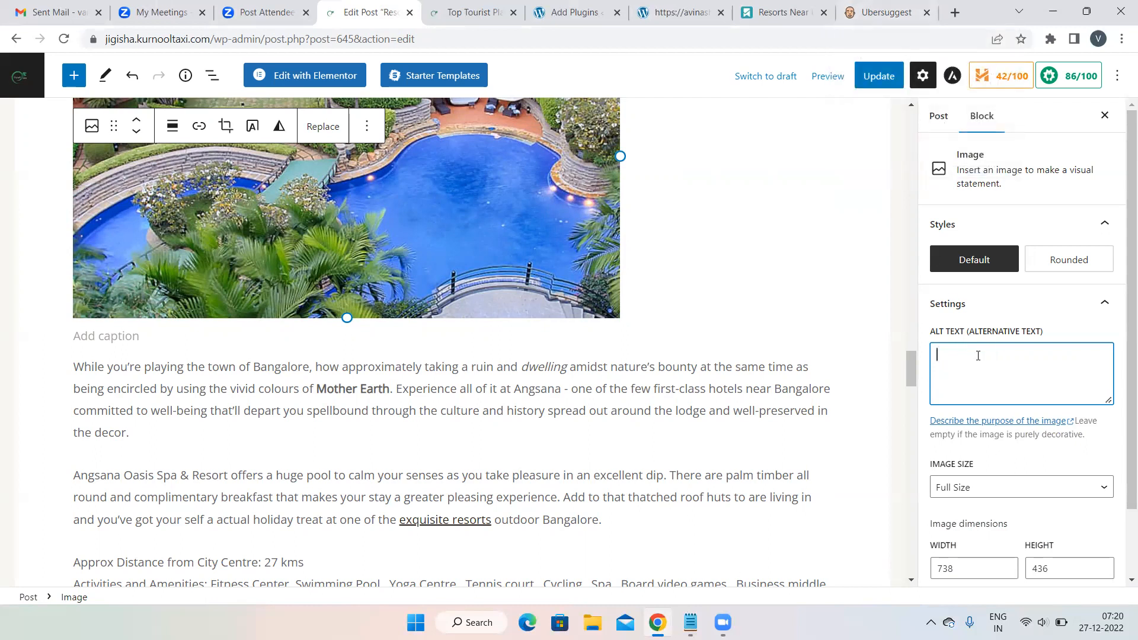
type("Pet Friendly in Resorts in Bna")
key("BackSpace")
key("BackSpace")
type("angalore")
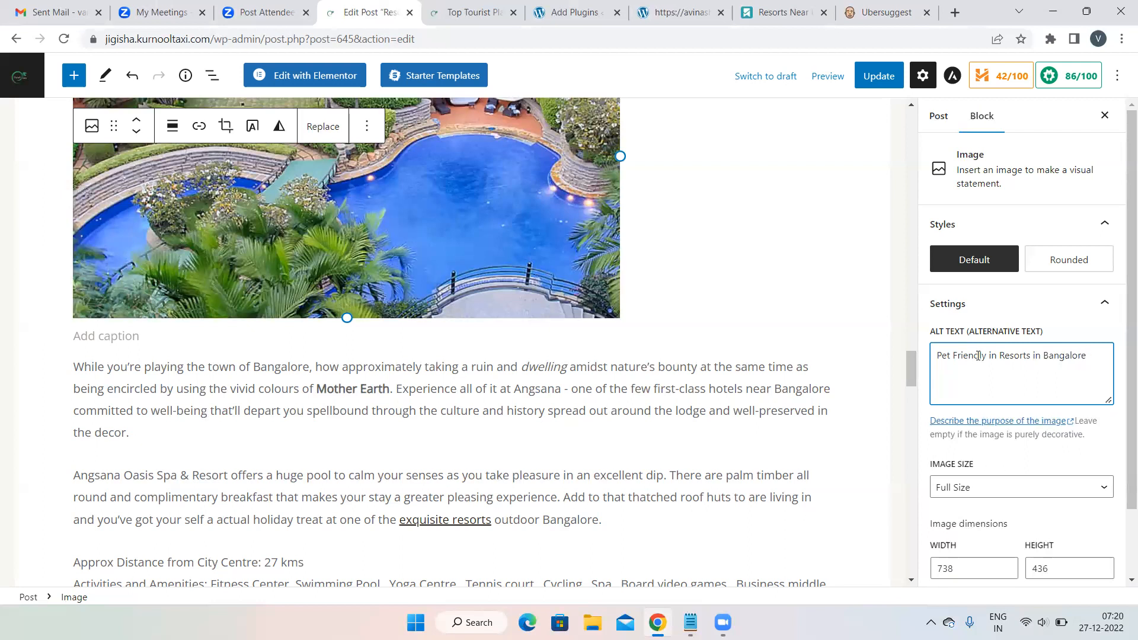
left_click(940, 356)
type("Best")
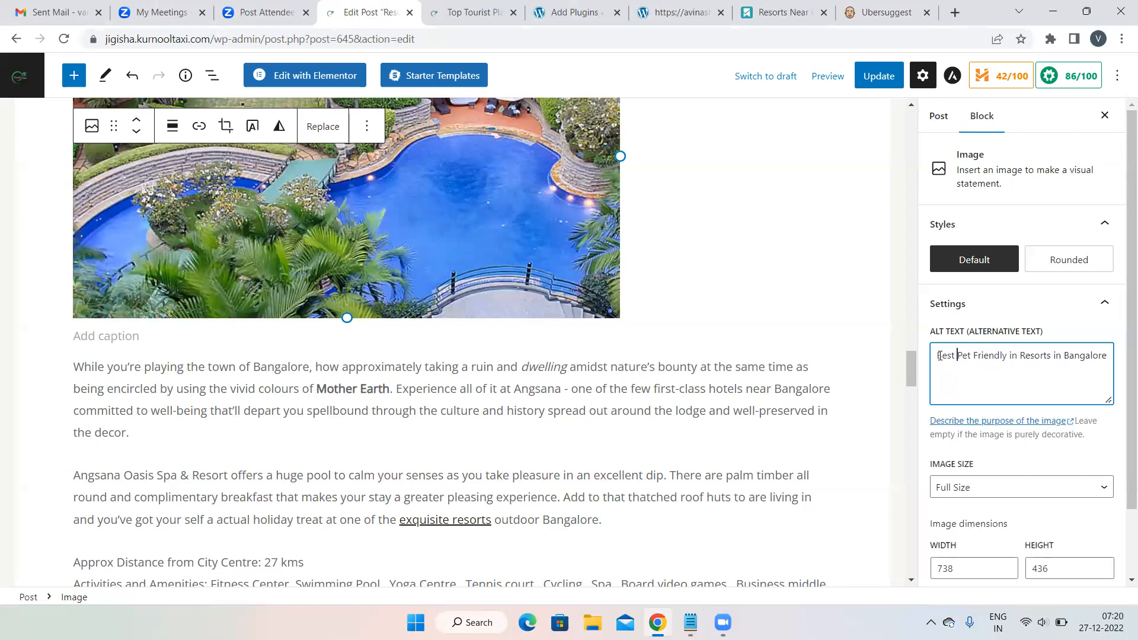
- Review the list of SEO parameters in Notepad and compare it with the post's AIOSEO snippet, title and meta description
scroll(820, 400, "down", 4)
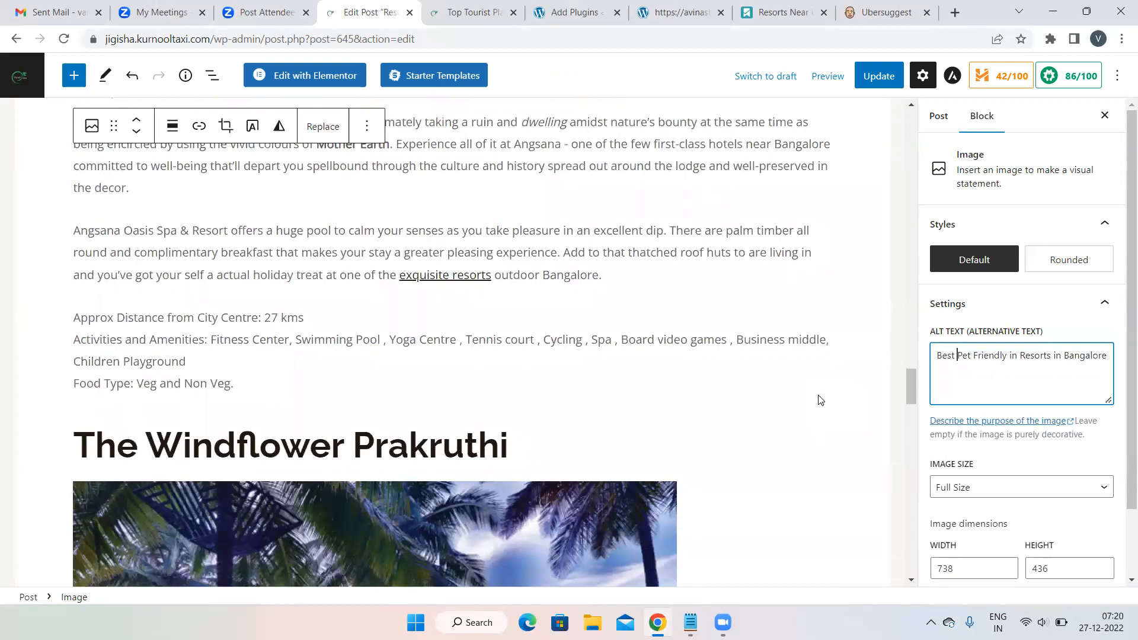
scroll(820, 401, "down", 15)
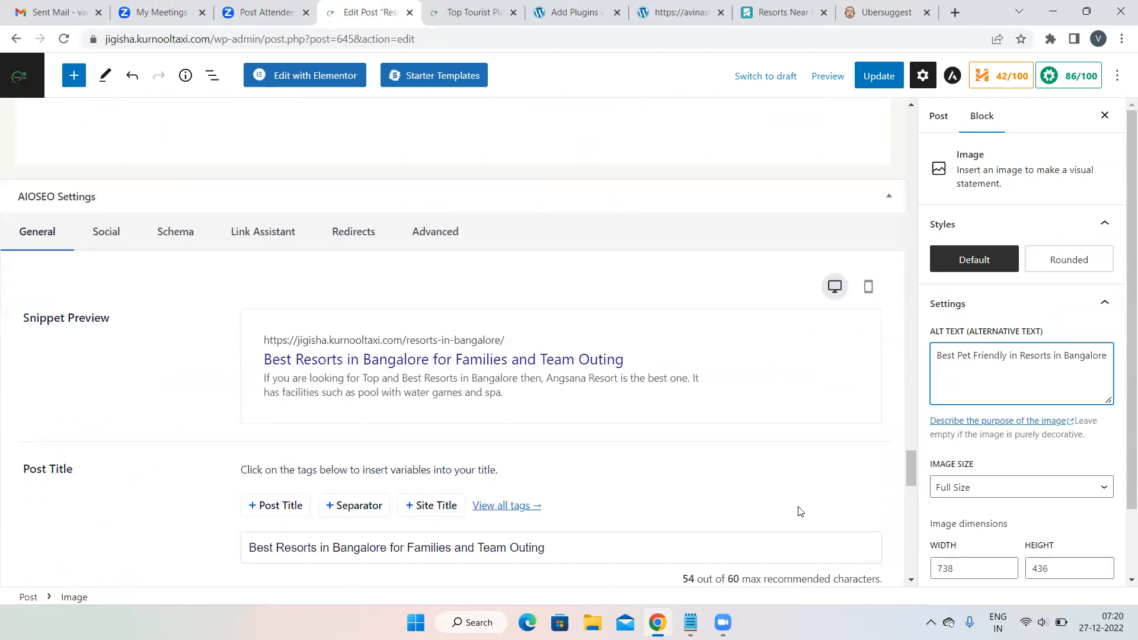
left_click(690, 623)
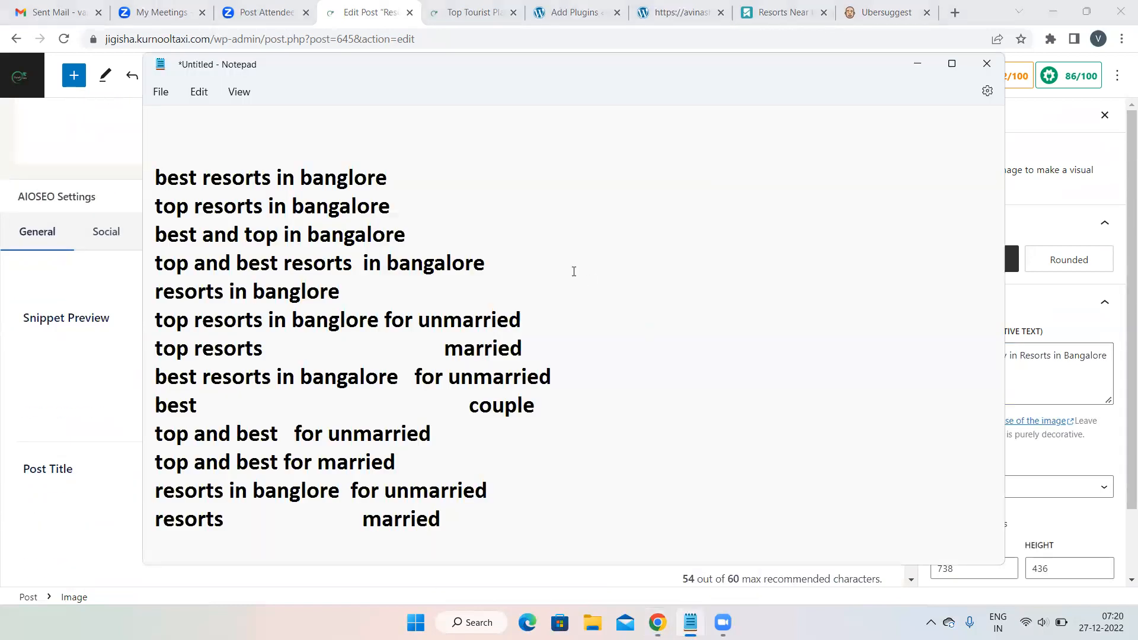
scroll(573, 271, "up", 8)
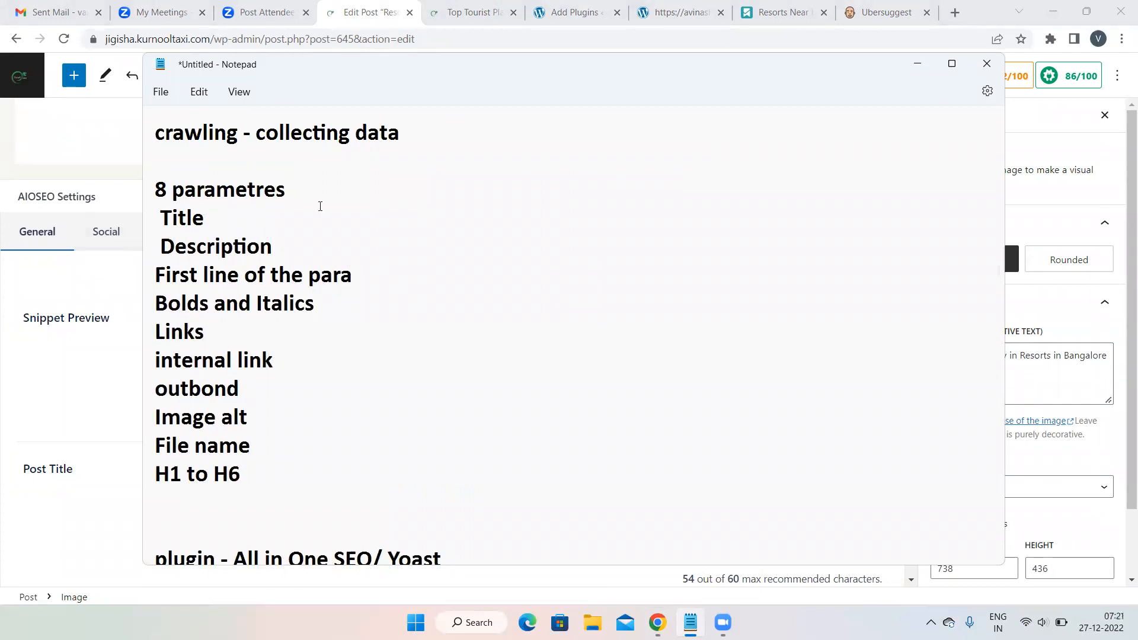
left_click(55, 173)
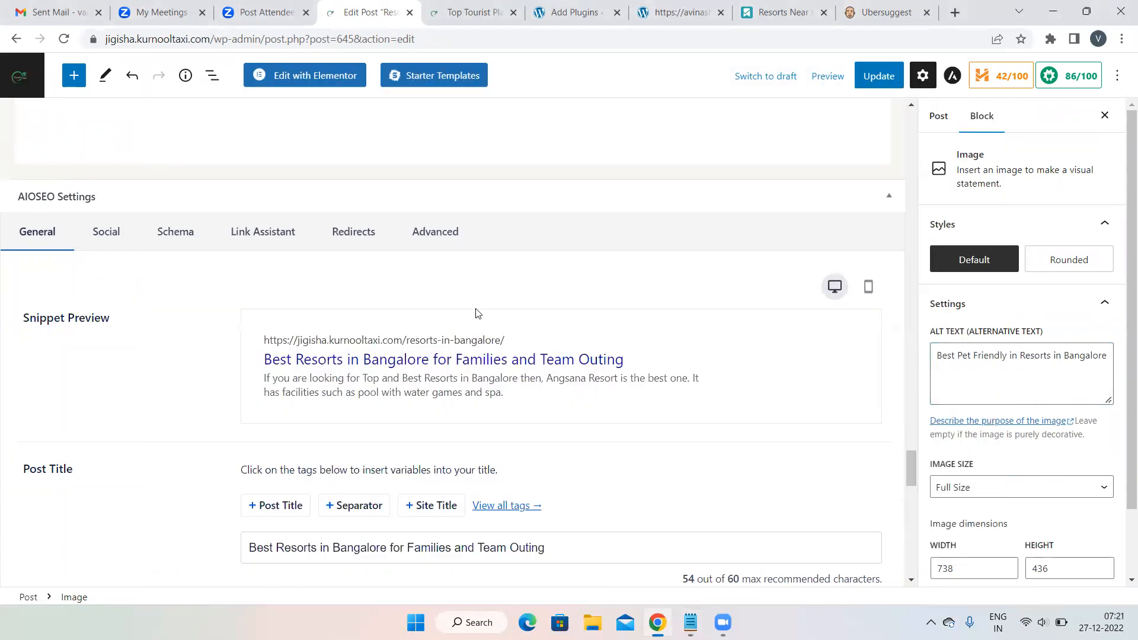
scroll(479, 313, "down", 4)
scroll(452, 352, "up", 2)
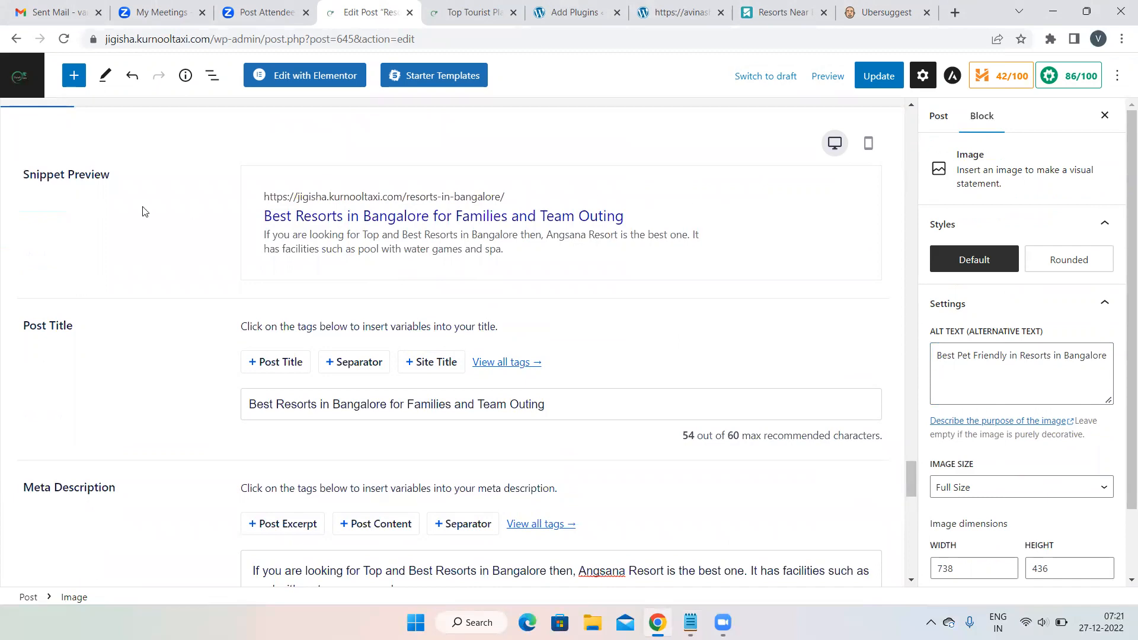
- Review the post's headings, bold and italic words, links and images, including the Guhantara Resort image's alt text
scroll(143, 209, "up", 15)
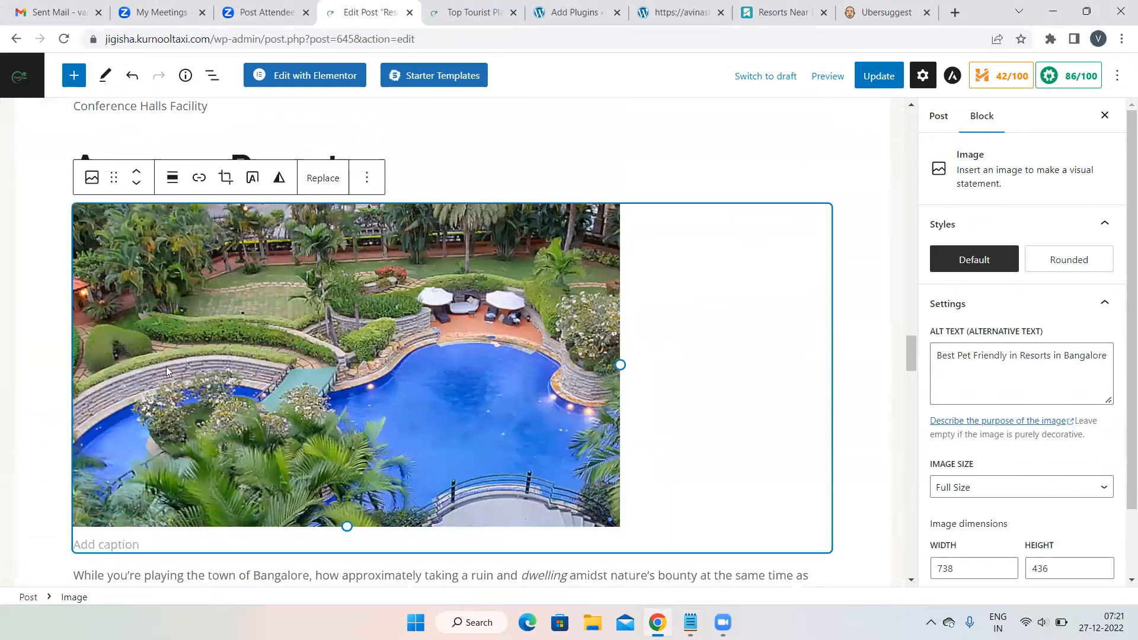
scroll(166, 366, "down", 4)
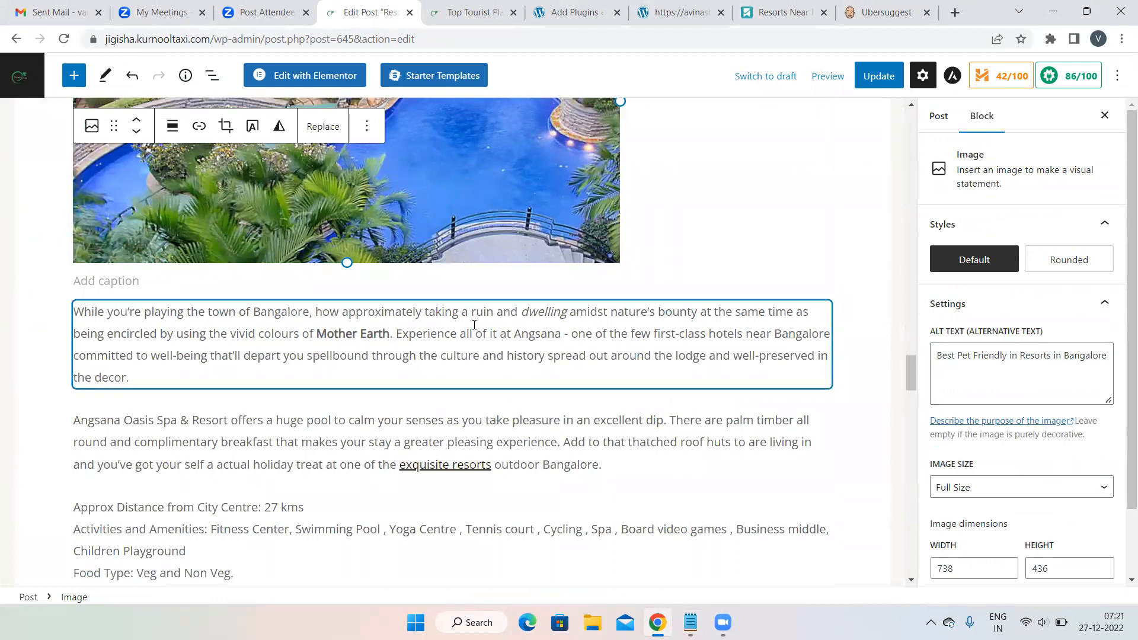
scroll(789, 249, "up", 15)
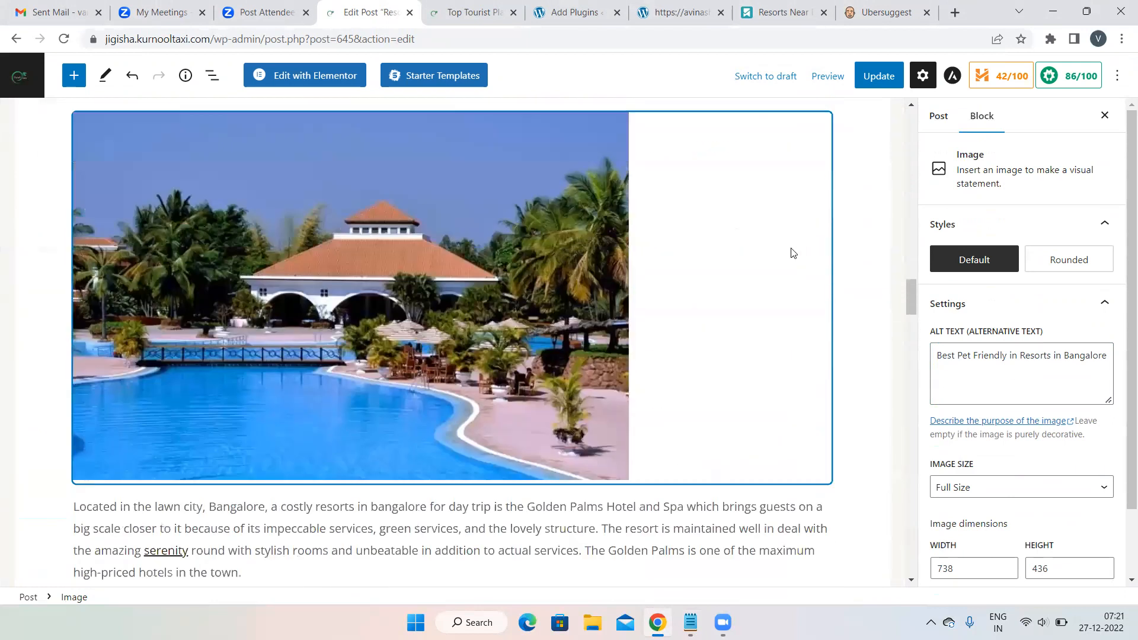
scroll(792, 249, "up", 12)
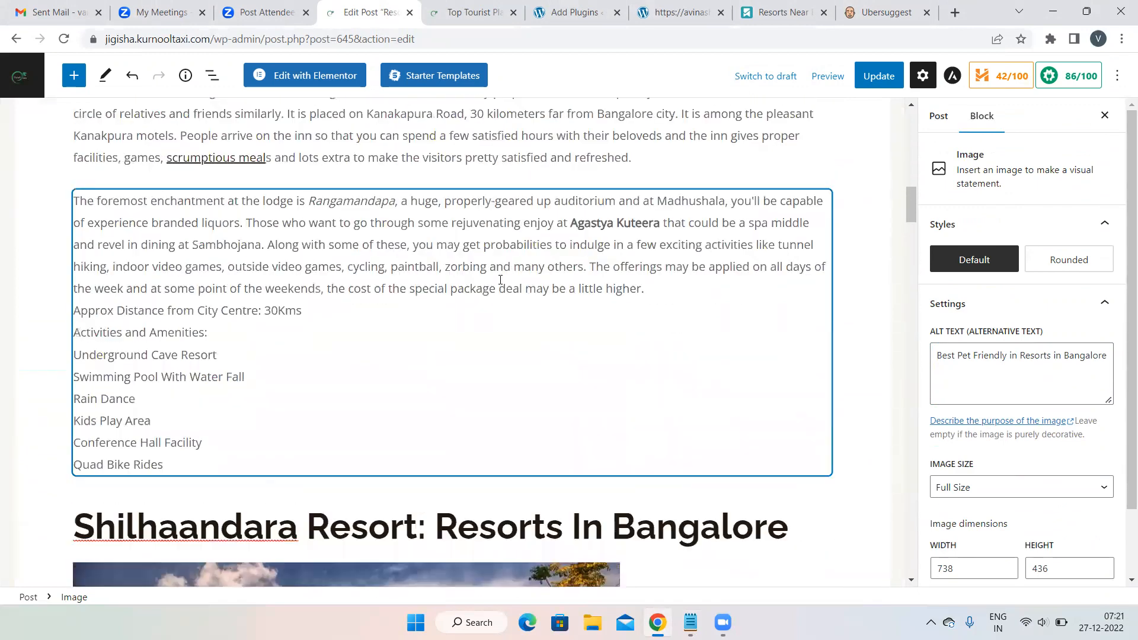
scroll(475, 298, "up", 10)
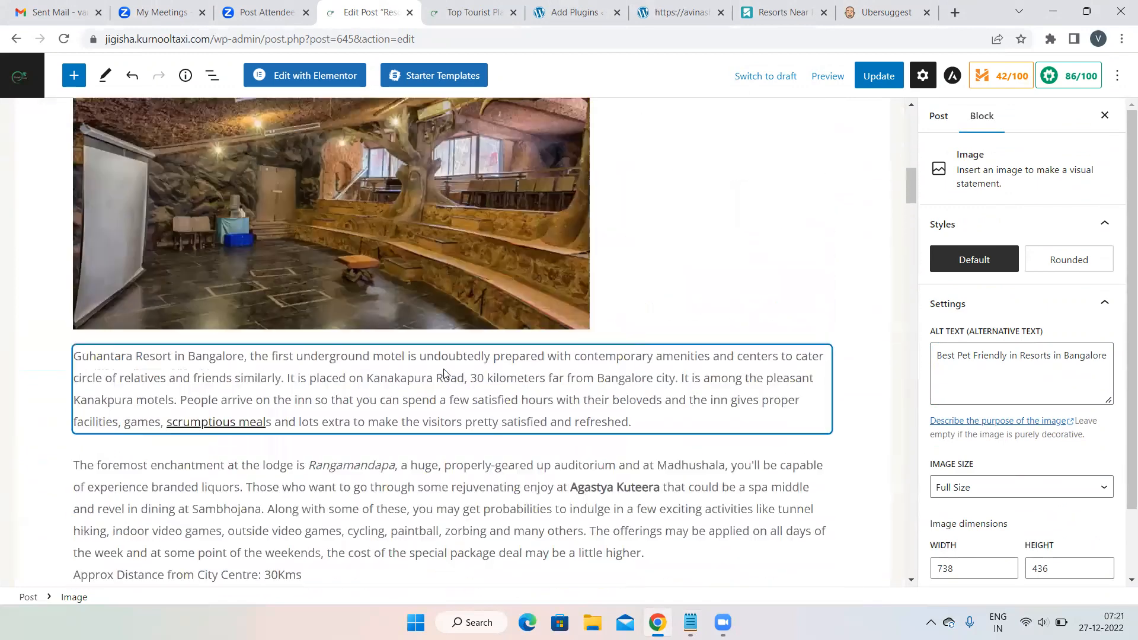
scroll(445, 373, "up", 10)
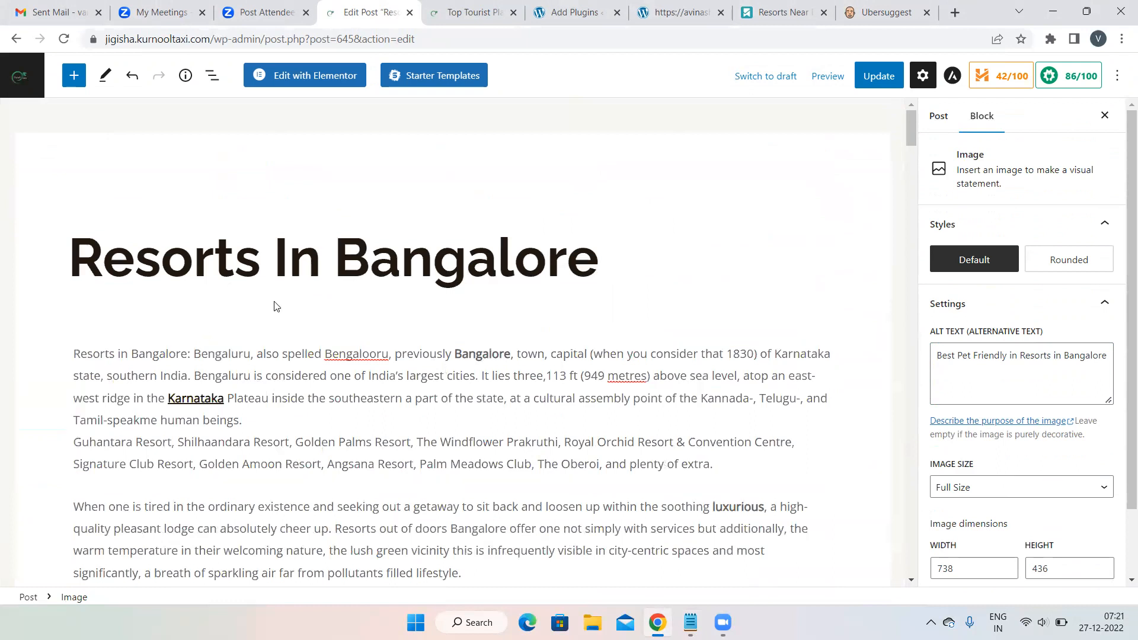
scroll(249, 184, "down", 5)
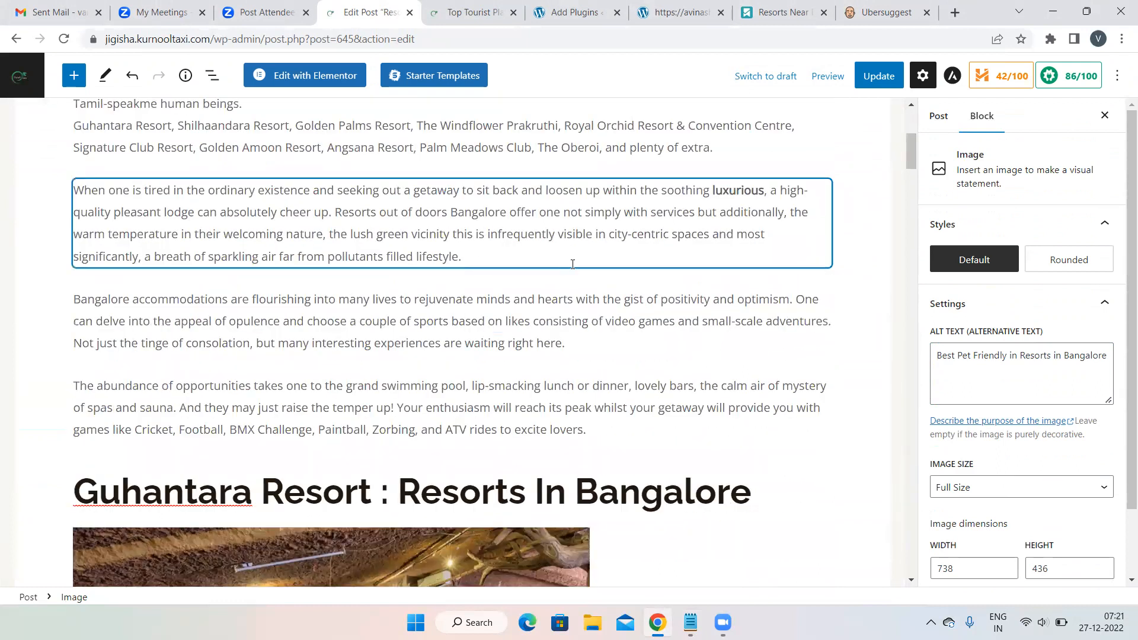
scroll(572, 264, "down", 9)
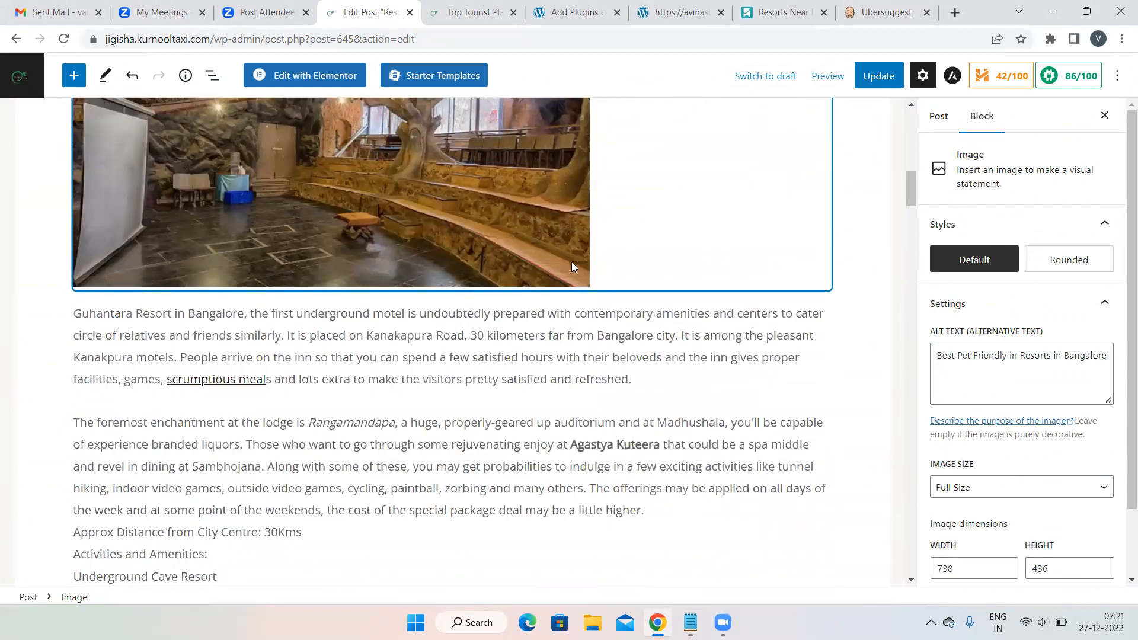
left_click(643, 249)
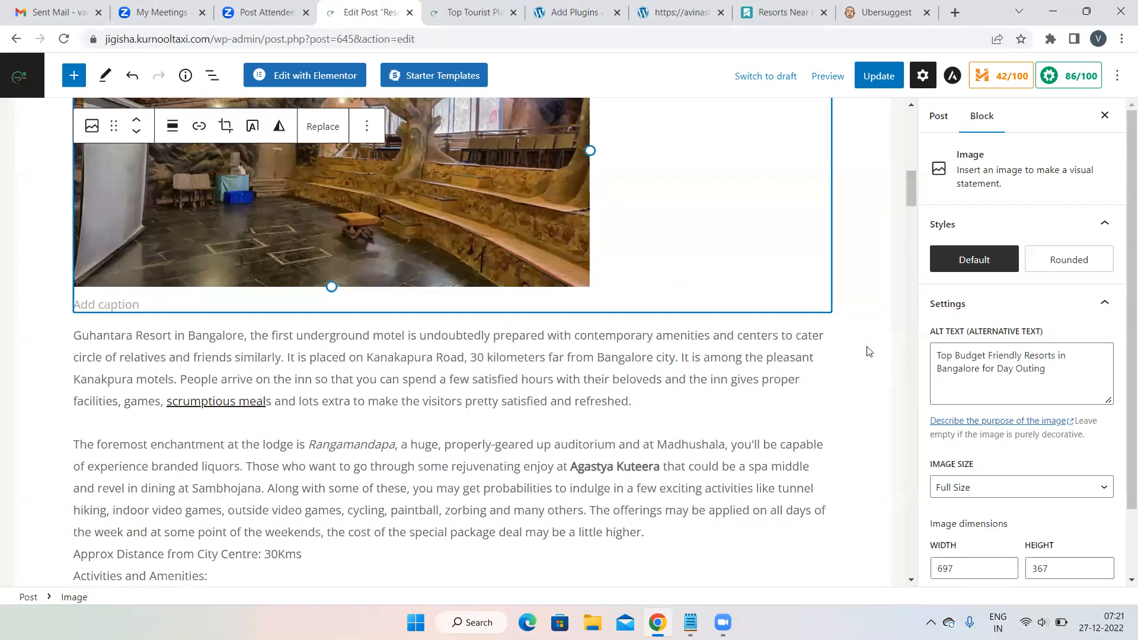
- Go back to the post's main title and update the published post
scroll(511, 230, "up", 7)
scroll(511, 231, "up", 6)
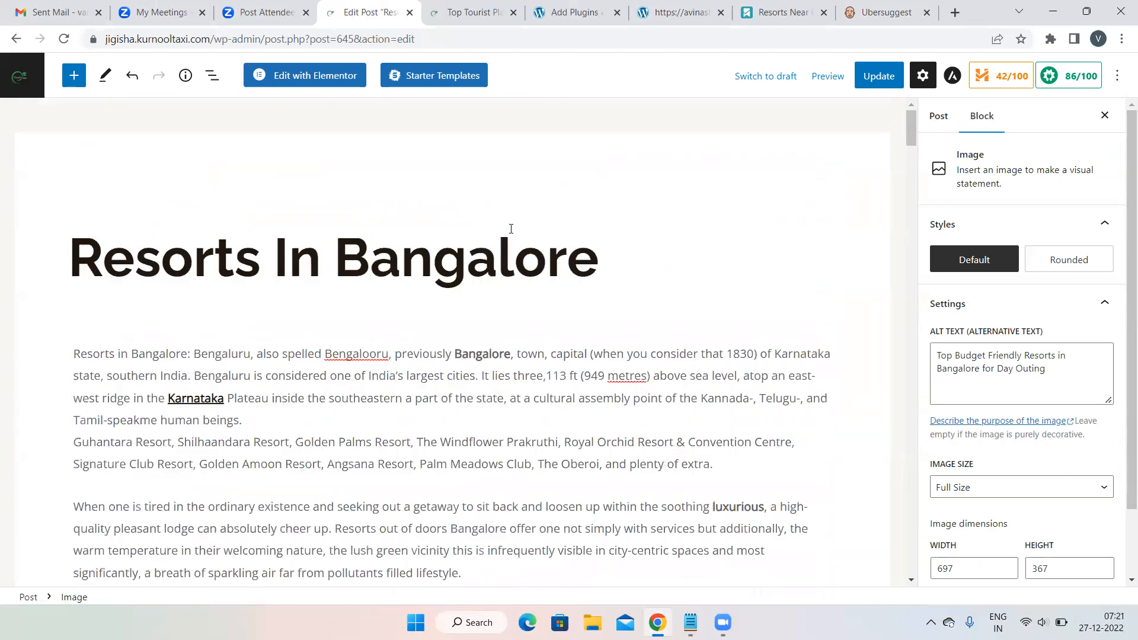
left_click(456, 261)
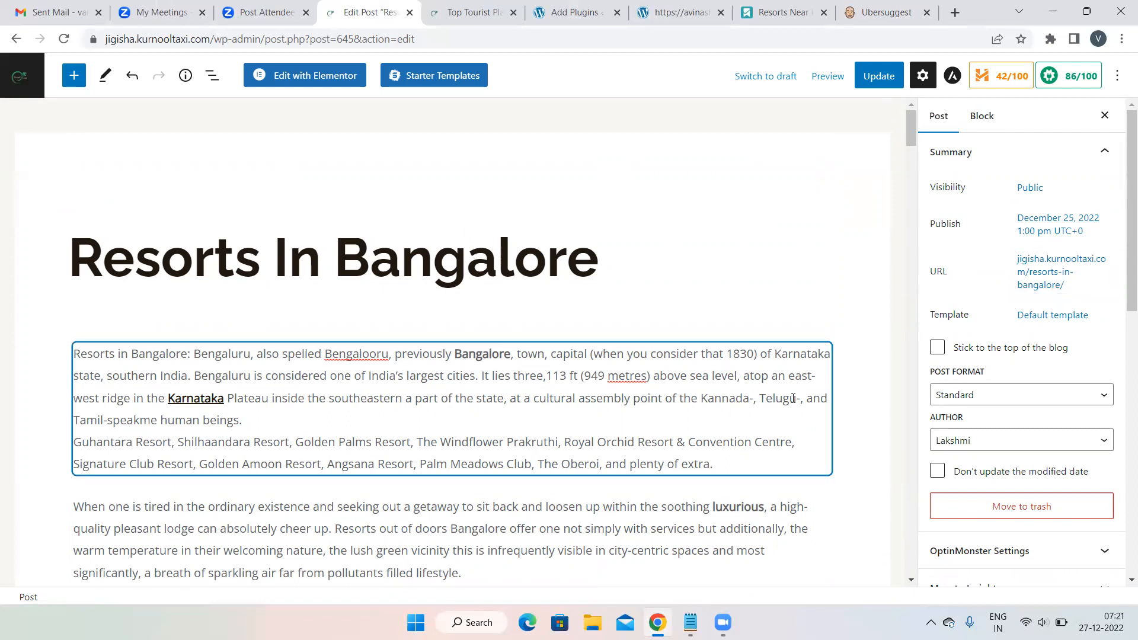
left_click(876, 79)
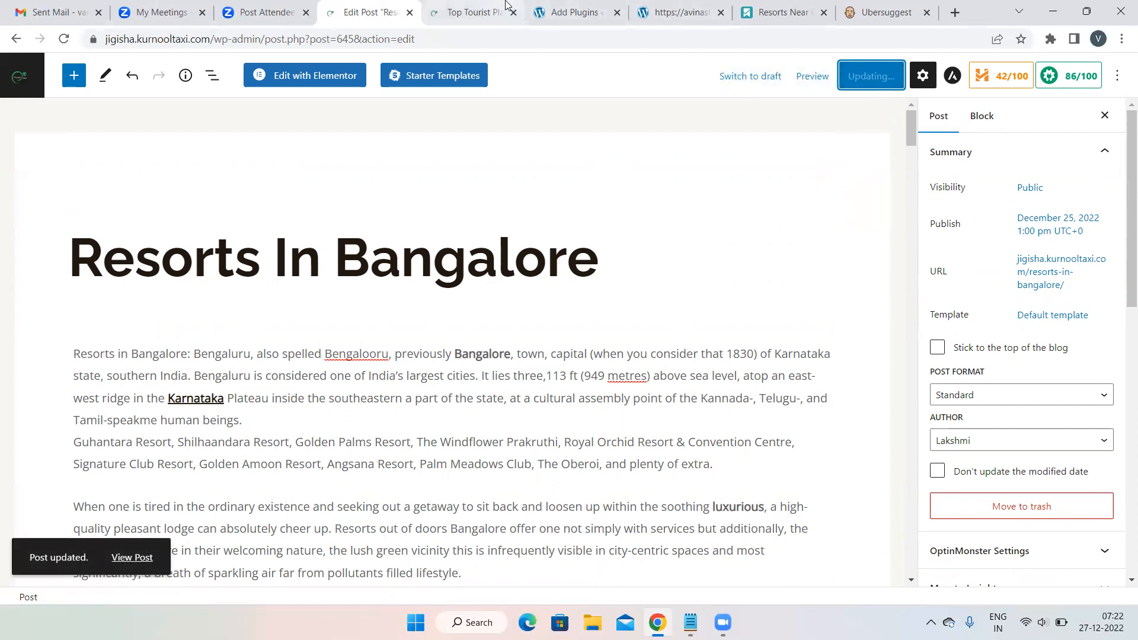
- Glance at the Uttara Karnataka post, then examine the AIOSEO title and meta description of the "Resorts In Bangalore" post
left_click(472, 12)
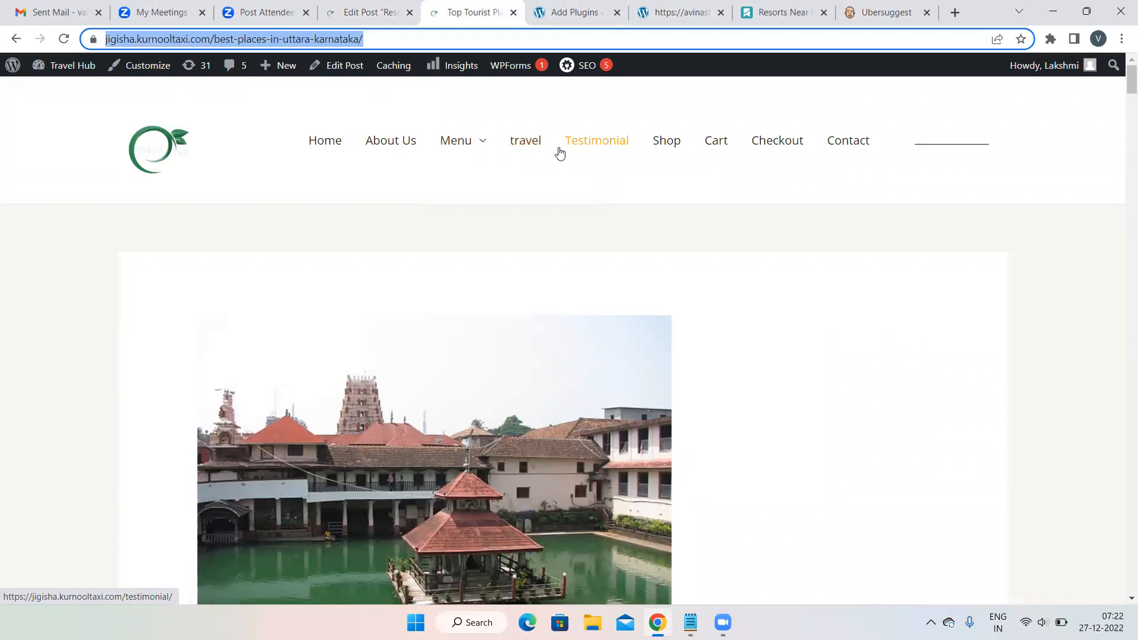
left_click(379, 12)
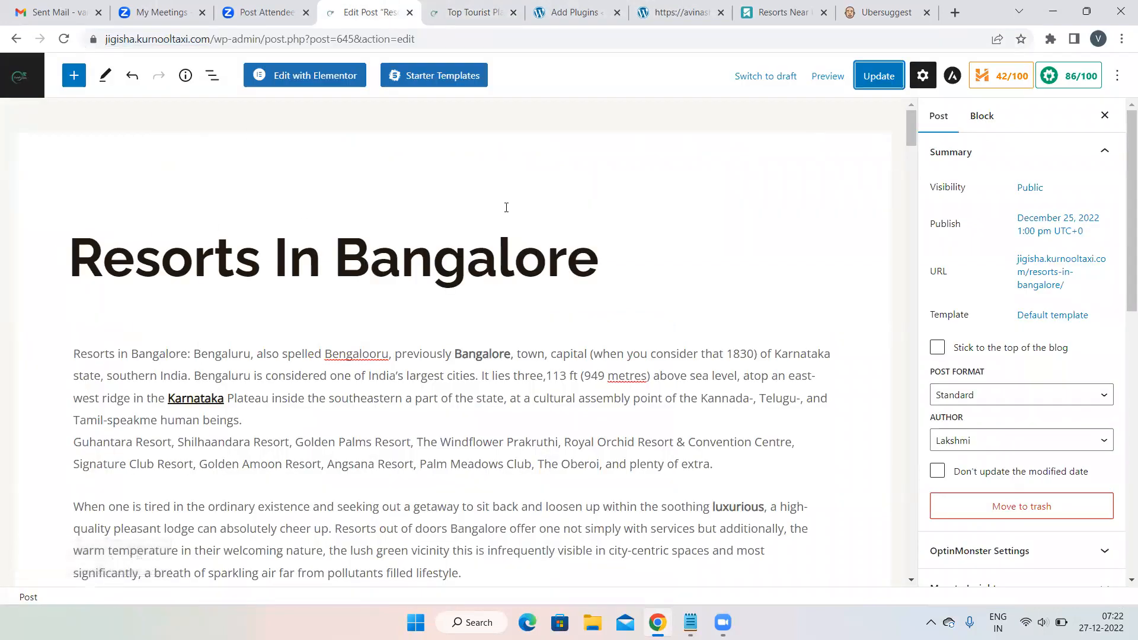
scroll(510, 326, "down", 10)
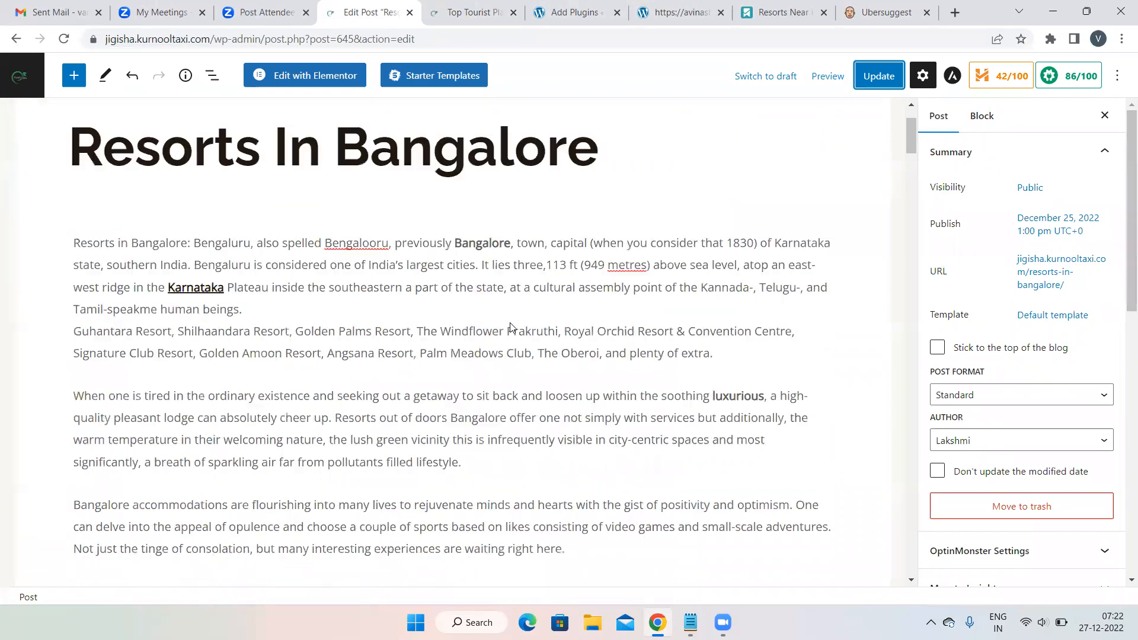
scroll(511, 326, "down", 20)
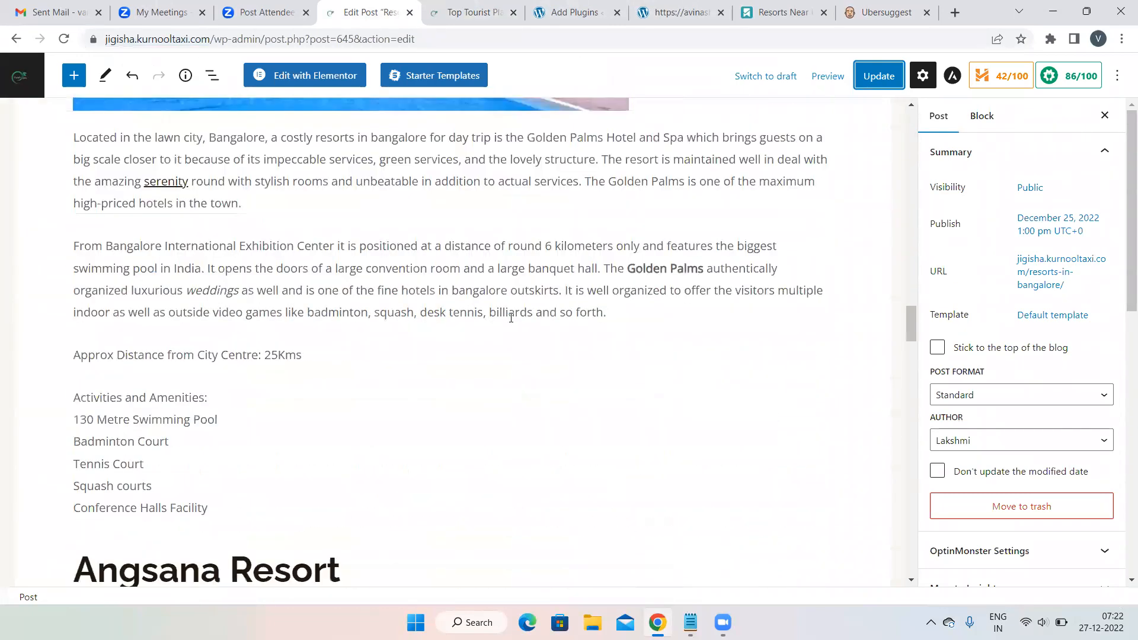
scroll(511, 318, "down", 20)
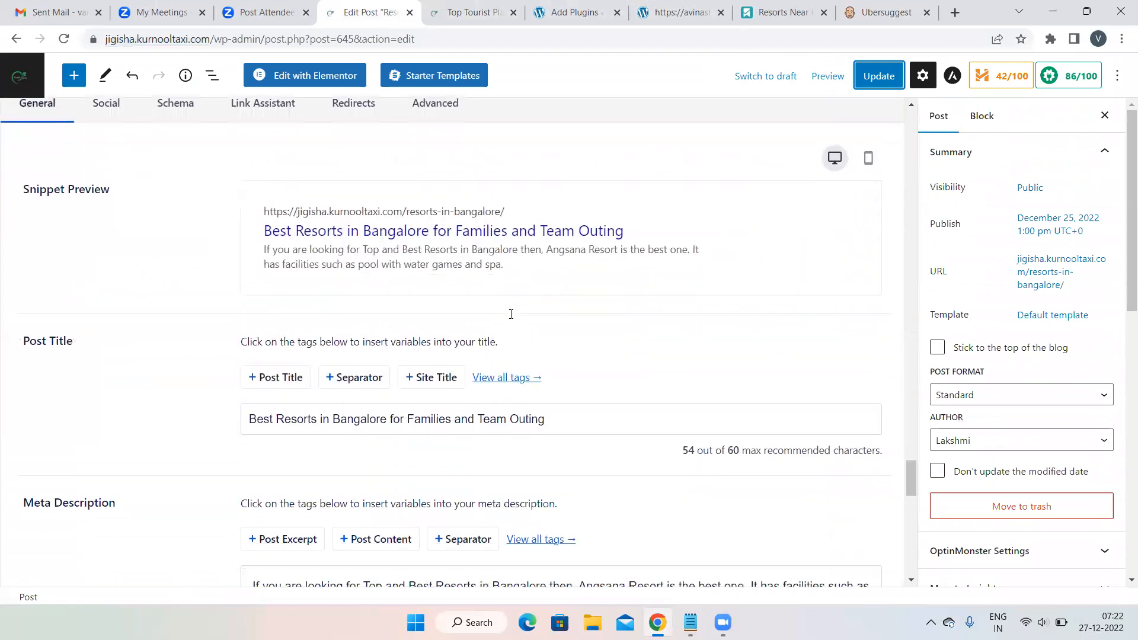
scroll(511, 315, "up", 2)
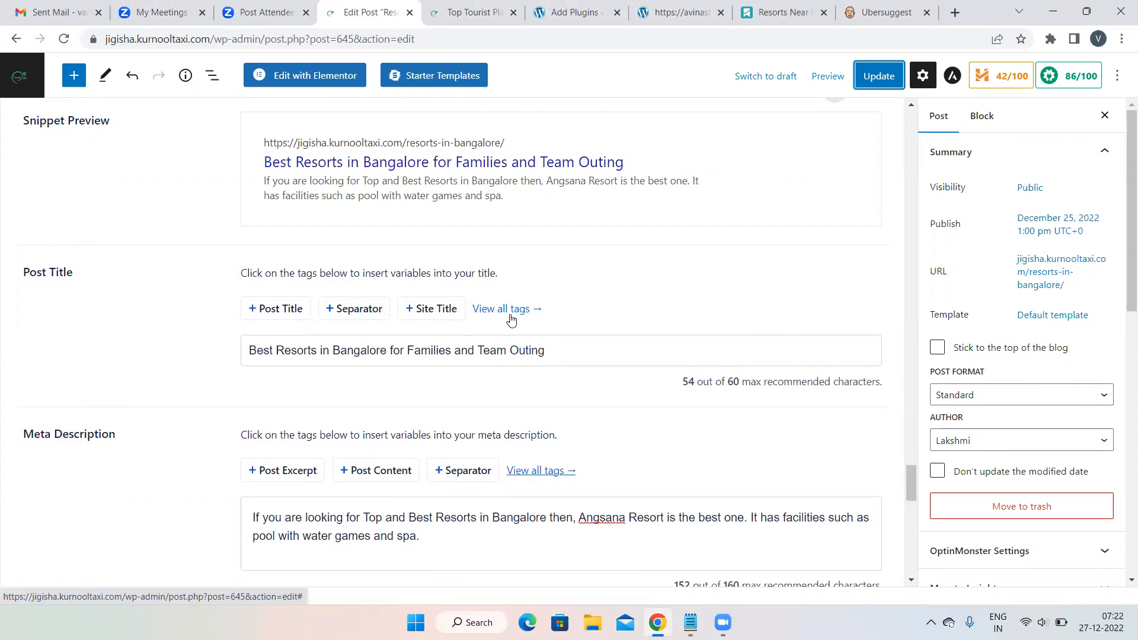
- Update the published "Resorts In Bangalore" post and leave the editor for the list of all posts
left_click(477, 12)
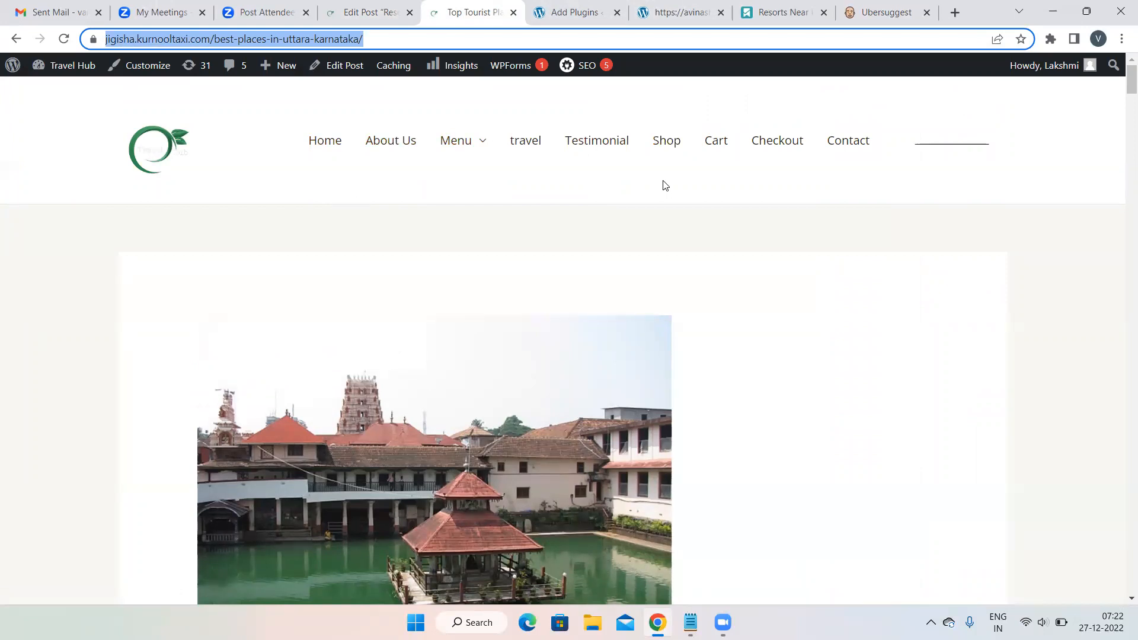
left_click(348, 5)
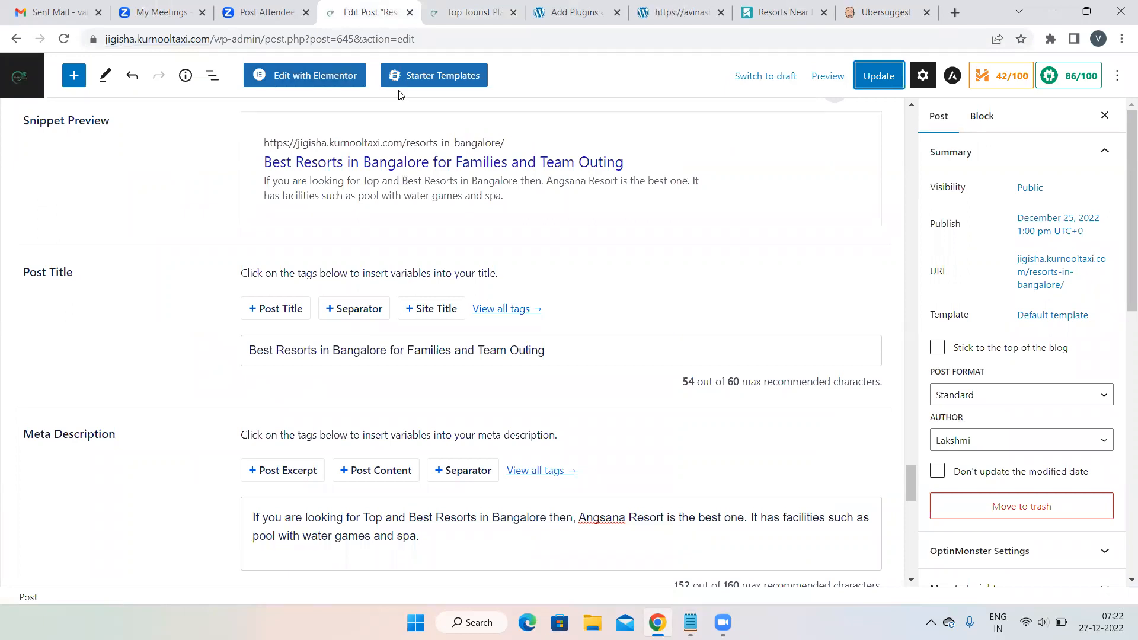
left_click(873, 75)
left_click(25, 79)
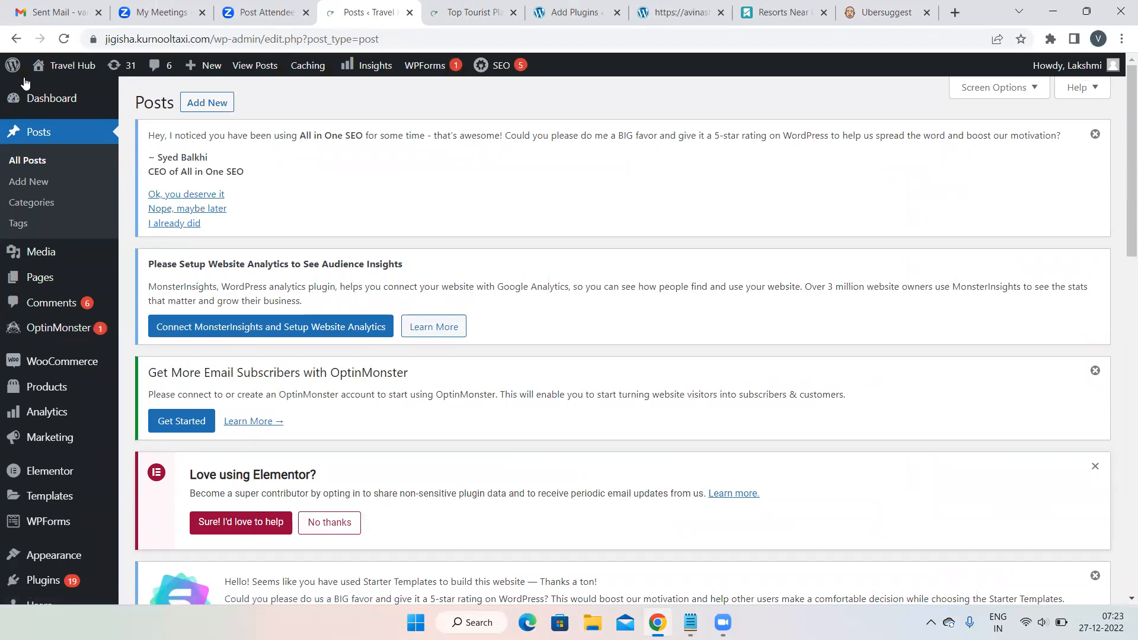
- Look over the All in One SEO options available in the WordPress dashboard
scroll(510, 257, "down", 5)
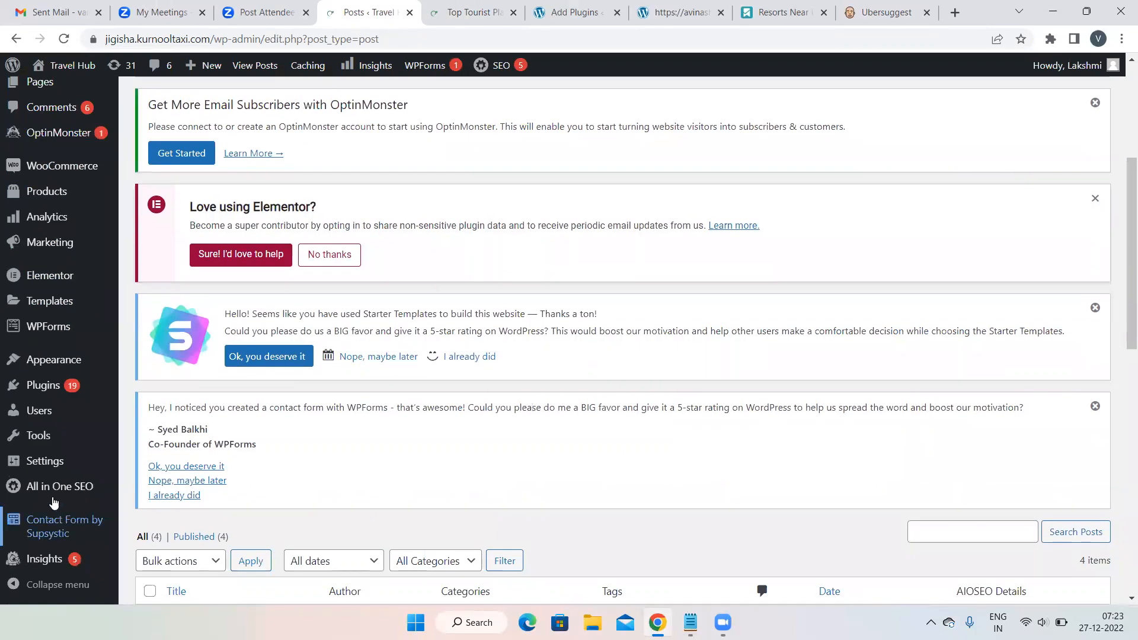
mouse_move(44, 496)
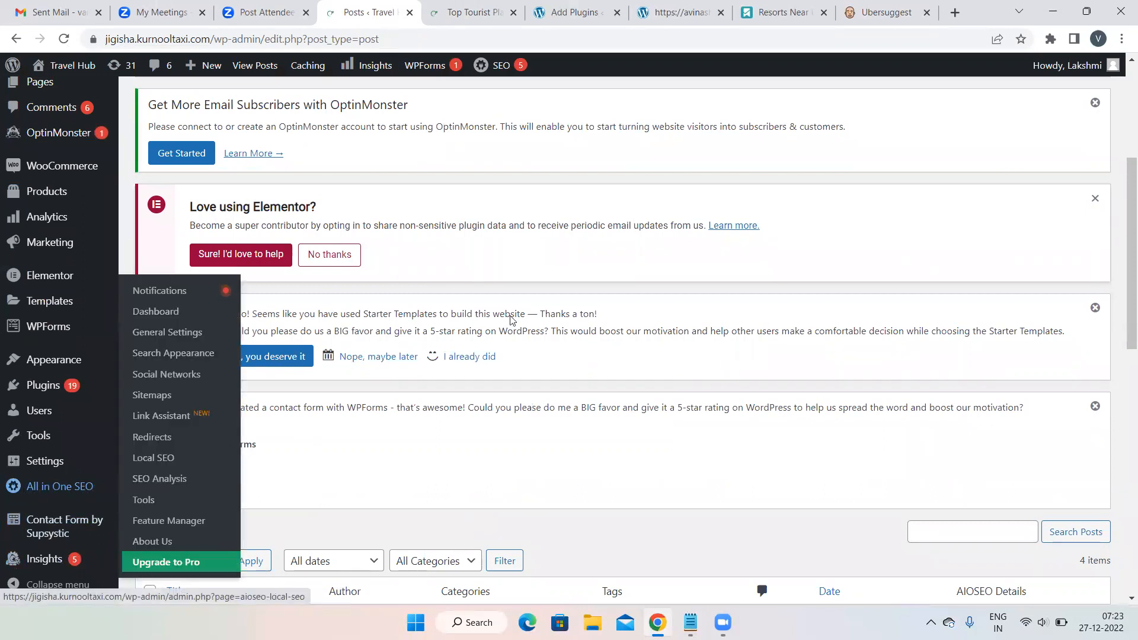
scroll(507, 301, "up", 5)
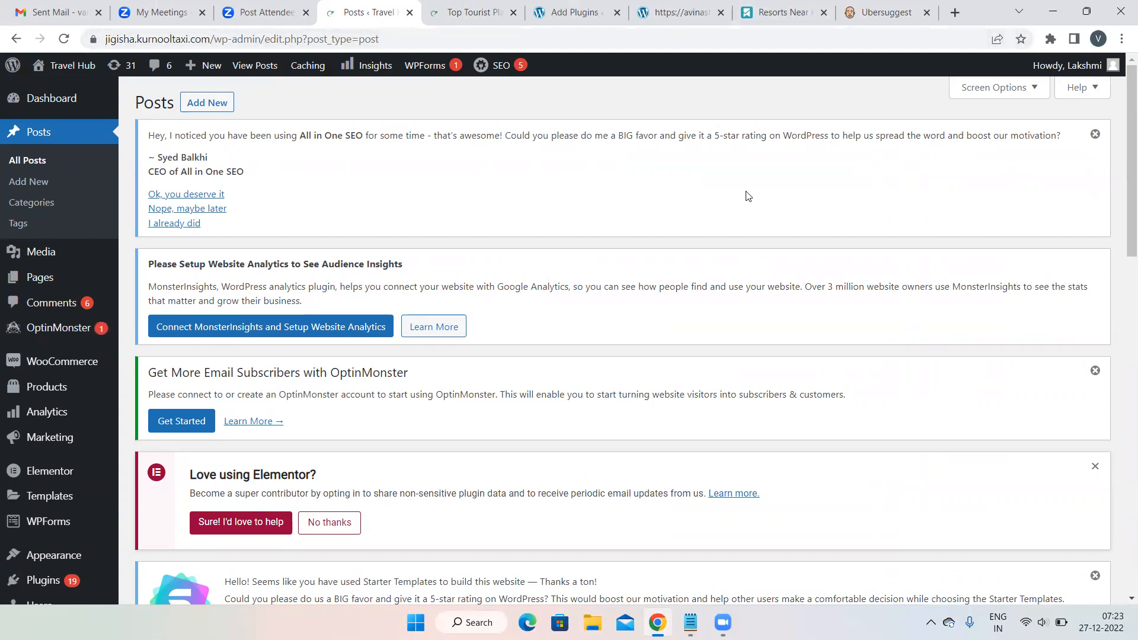
- Switch to the Notepad notes and add a long block of blank lines below the resort keyword list
mouse_move(691, 623)
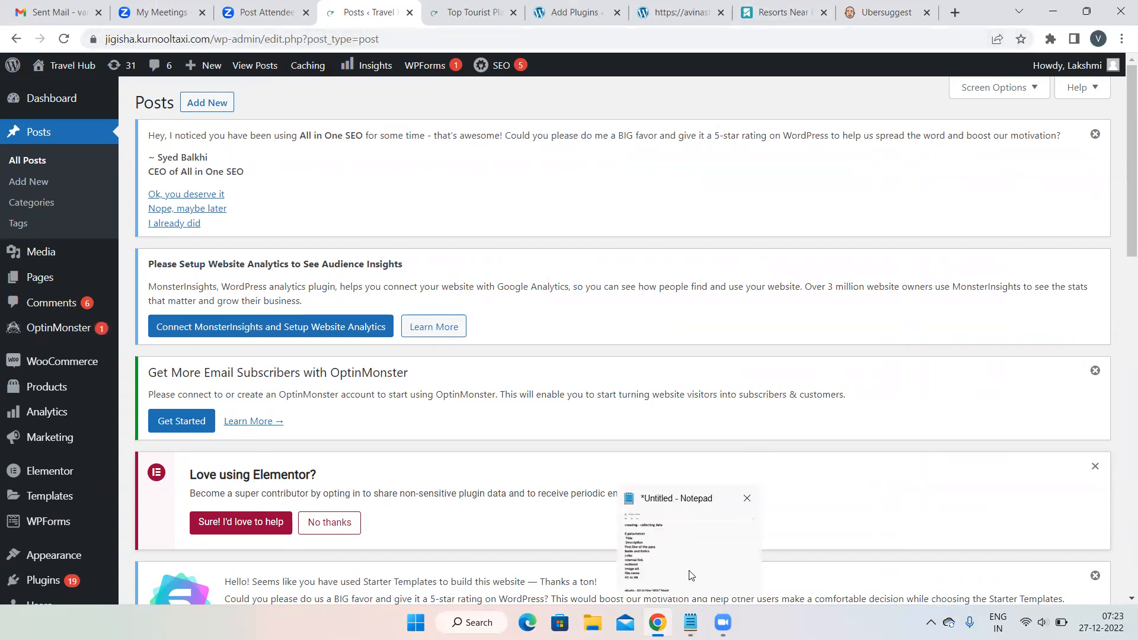
left_click(691, 575)
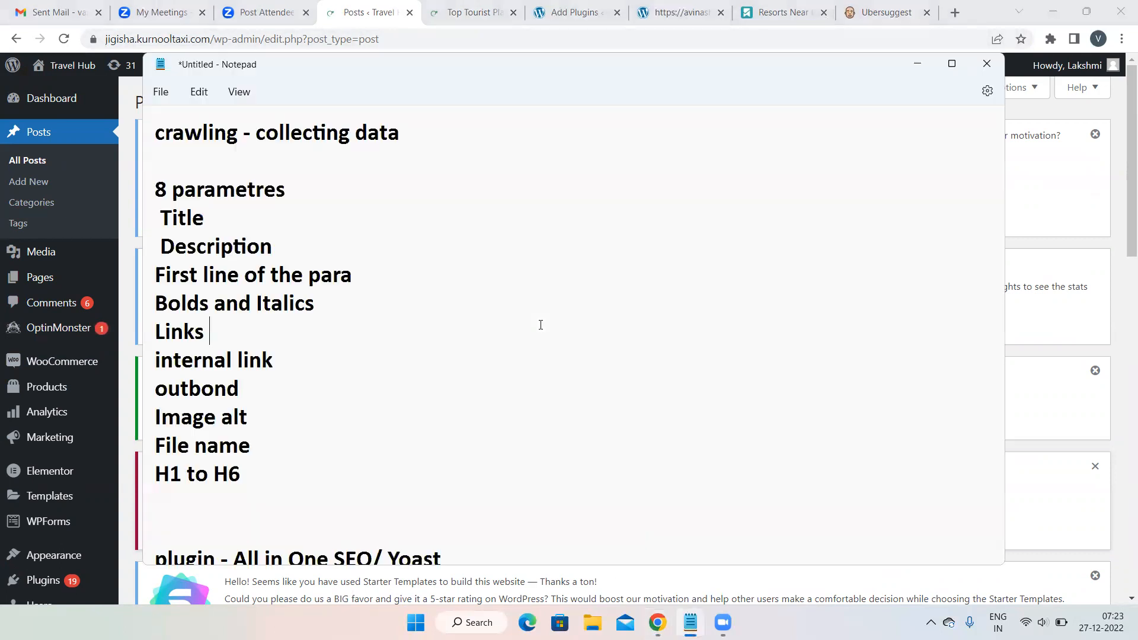
left_click(413, 133)
scroll(491, 302, "down", 9)
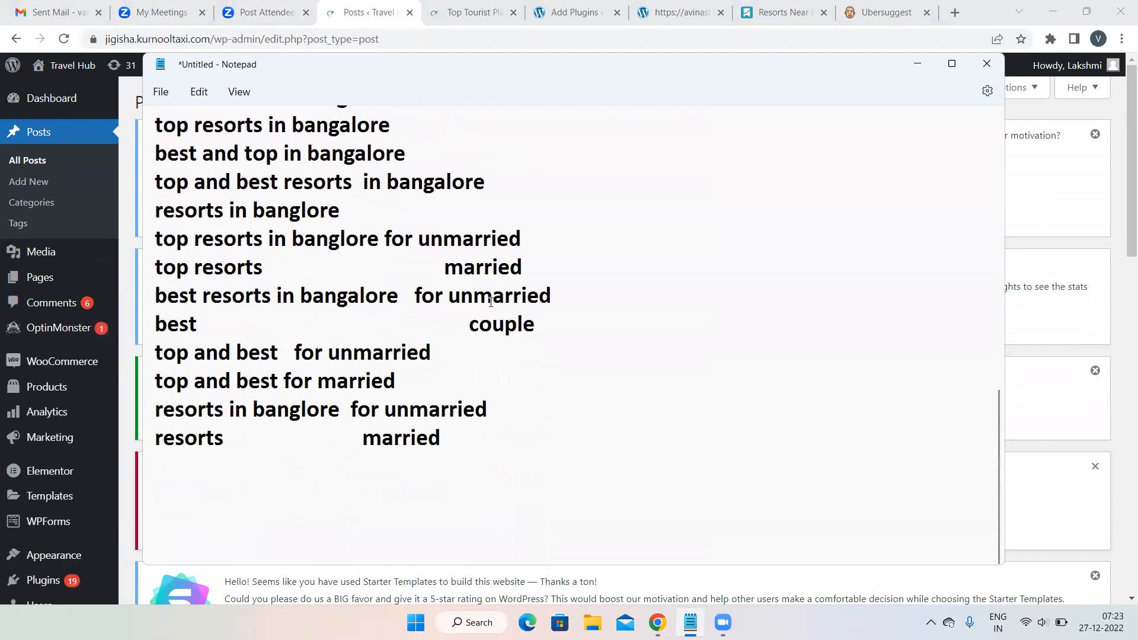
key("Return")
key("Return")
key("Return")
key("Return")
key("Return")
key("Return")
key("Return")
key("Return")
key("Return")
key("Return")
key("Return")
key("Return")
key("Return")
key("Return")
key("Return")
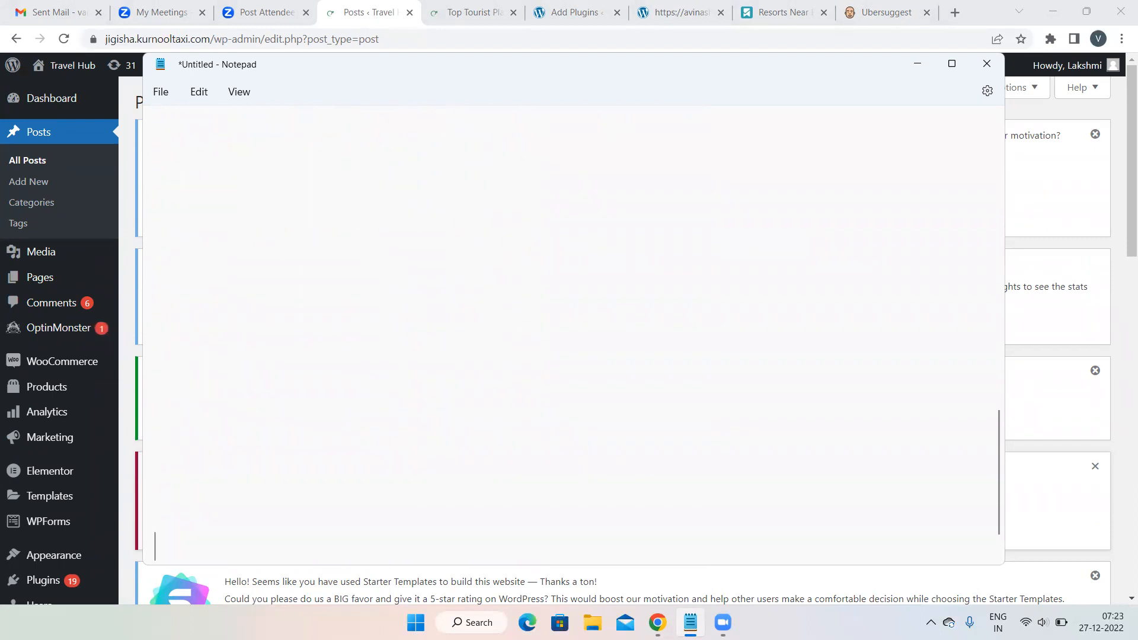
left_click(229, 139)
left_click(255, 233)
- Find the Paint app on the computer and open it with a blank canvas
left_click(472, 622)
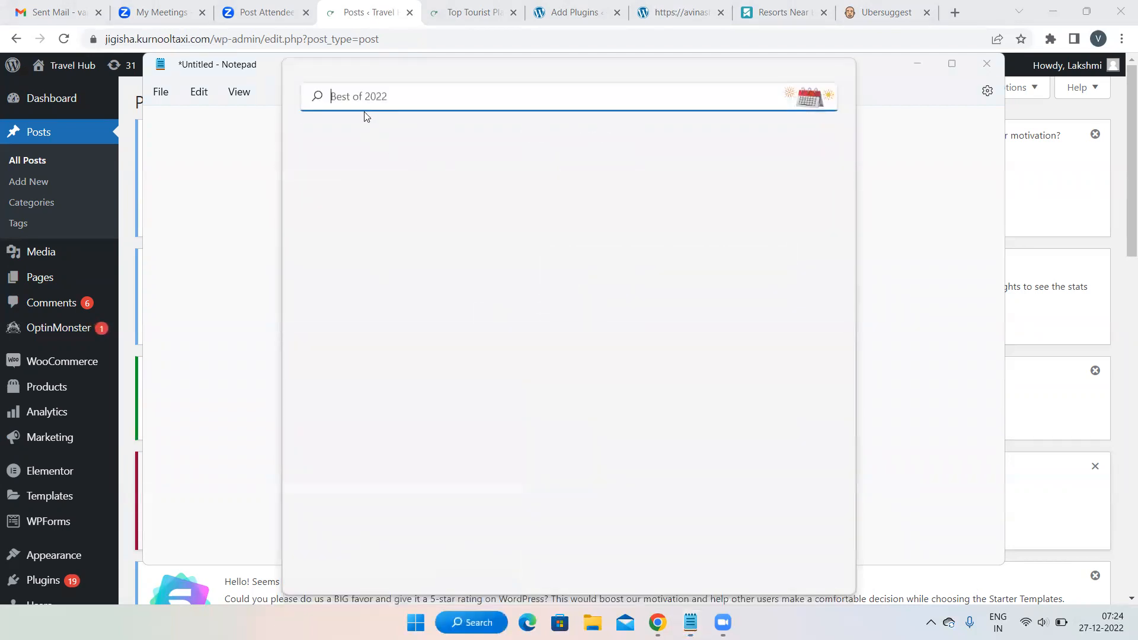
type("paint")
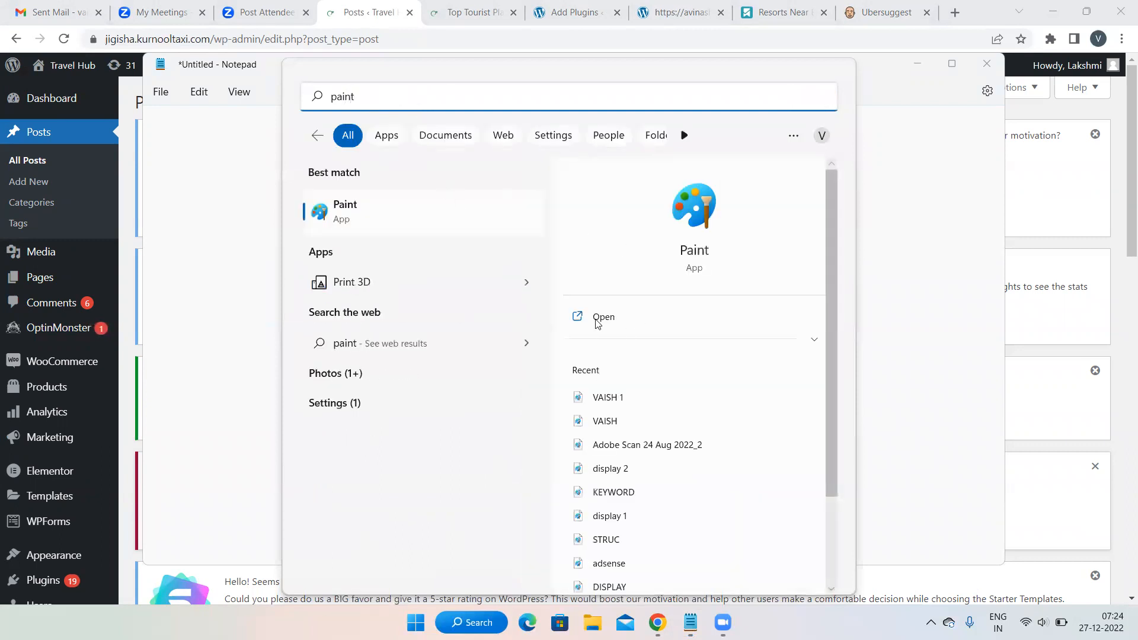
left_click(597, 320)
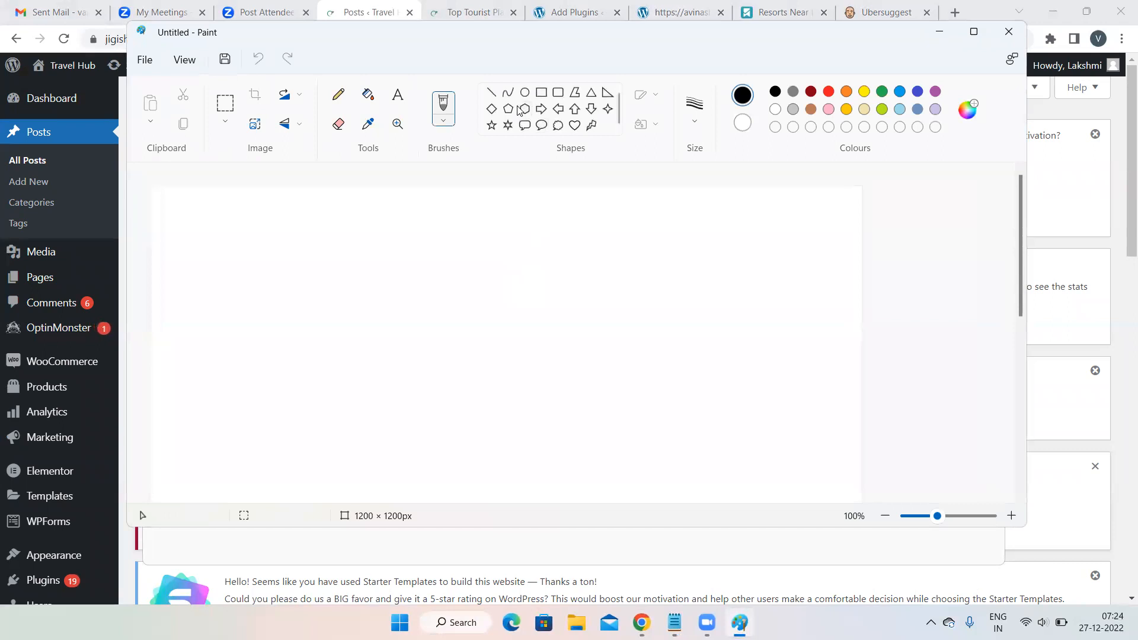
- Draw five small black hexagons, each about 42 × 29 px, in a loose ring on the canvas's left half
left_click(524, 95)
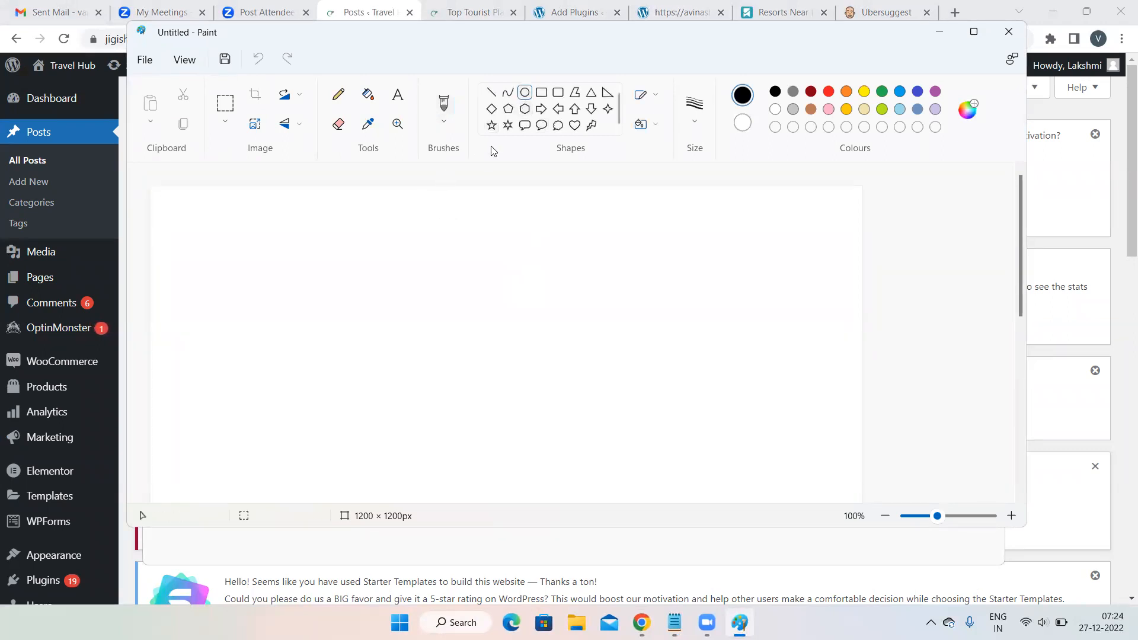
left_click(526, 110)
left_click_drag(346, 237, 441, 288)
left_click_drag(372, 333, 395, 351)
left_click(317, 303)
left_click_drag(318, 304, 342, 323)
left_click(308, 248)
left_click_drag(308, 247, 330, 284)
left_click(258, 62)
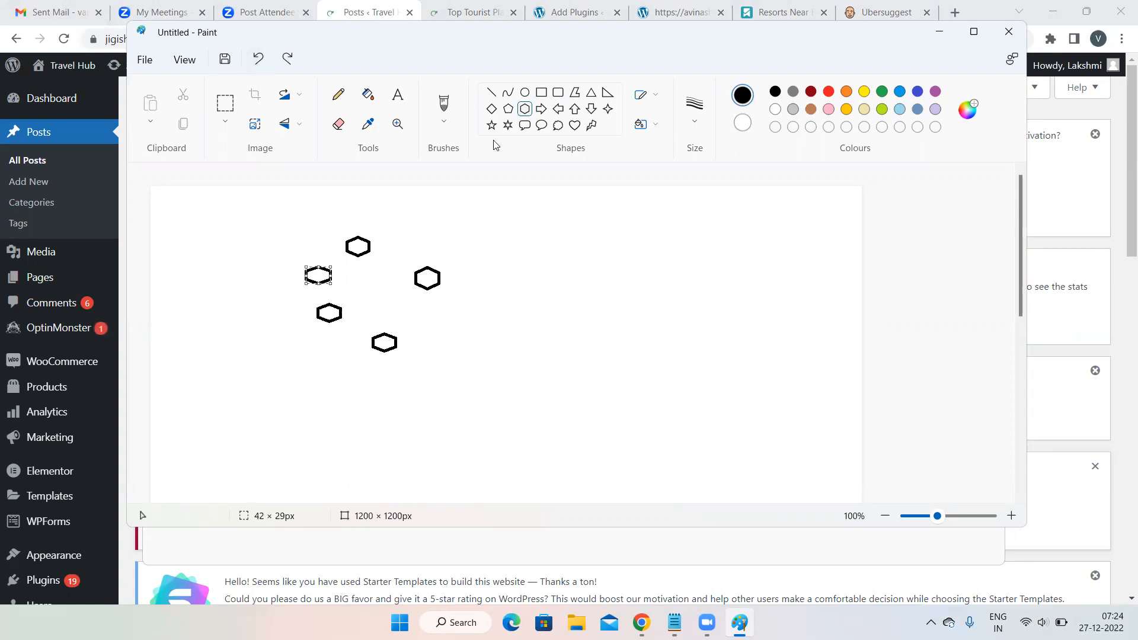
- Draw a circle about 32 × 40 px on the canvas's upper right and pencil lines radiating from it in all directions
left_click(525, 92)
left_click_drag(650, 232, 670, 256)
left_click(349, 97)
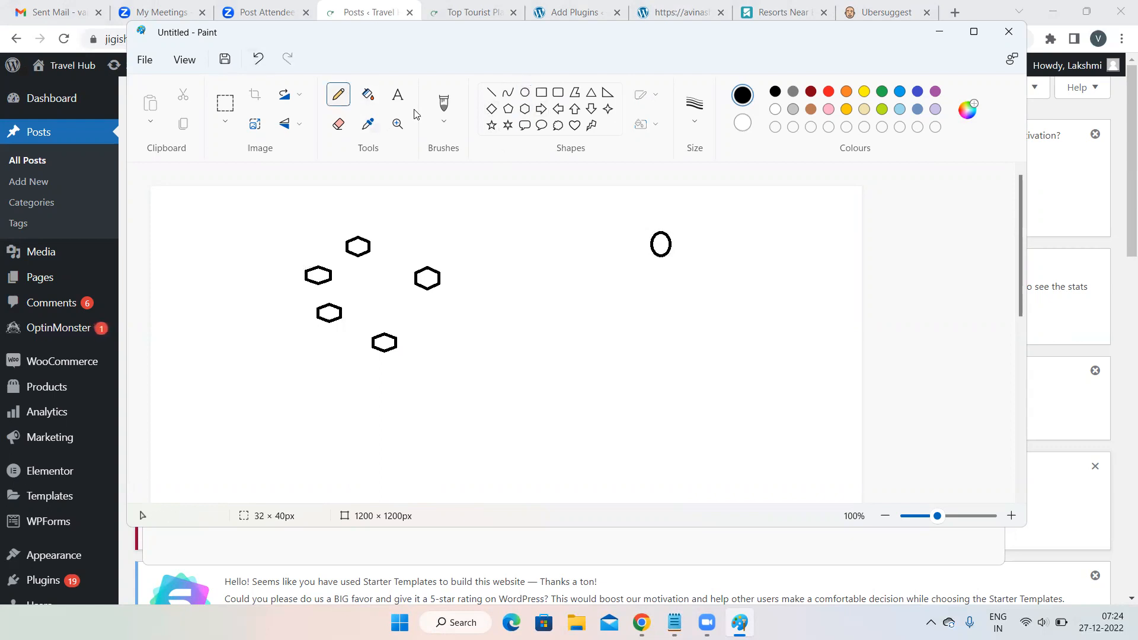
left_click_drag(671, 245, 748, 217)
mouse_move(669, 235)
left_mouse_down()
mouse_move(697, 215)
mouse_move(717, 218)
left_mouse_up()
mouse_move(669, 255)
left_mouse_down()
mouse_move(711, 255)
mouse_move(679, 274)
mouse_move(685, 286)
mouse_move(647, 319)
left_mouse_up()
mouse_move(652, 250)
left_mouse_down()
mouse_move(634, 273)
mouse_move(596, 270)
left_mouse_up()
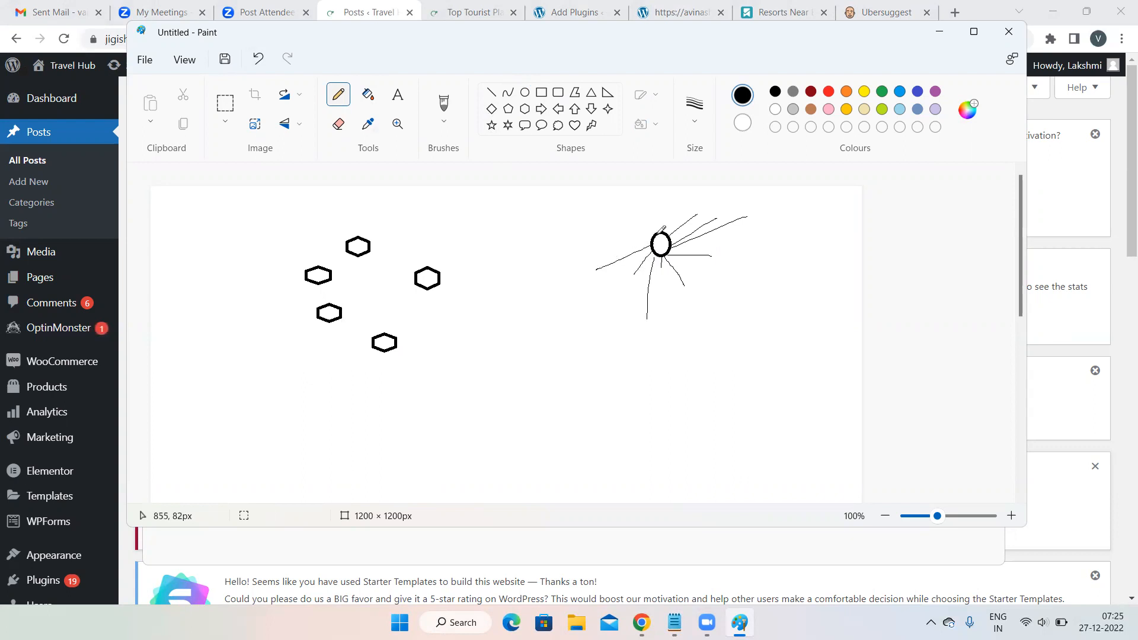
mouse_move(652, 237)
left_mouse_down()
mouse_move(603, 227)
mouse_move(673, 197)
mouse_move(621, 195)
left_mouse_up()
- Connect the five hexagons into a closed ring with freehand pencil lines
mouse_move(371, 242)
left_mouse_down()
mouse_move(426, 268)
mouse_move(394, 333)
left_mouse_up()
left_click_drag(348, 250, 329, 268)
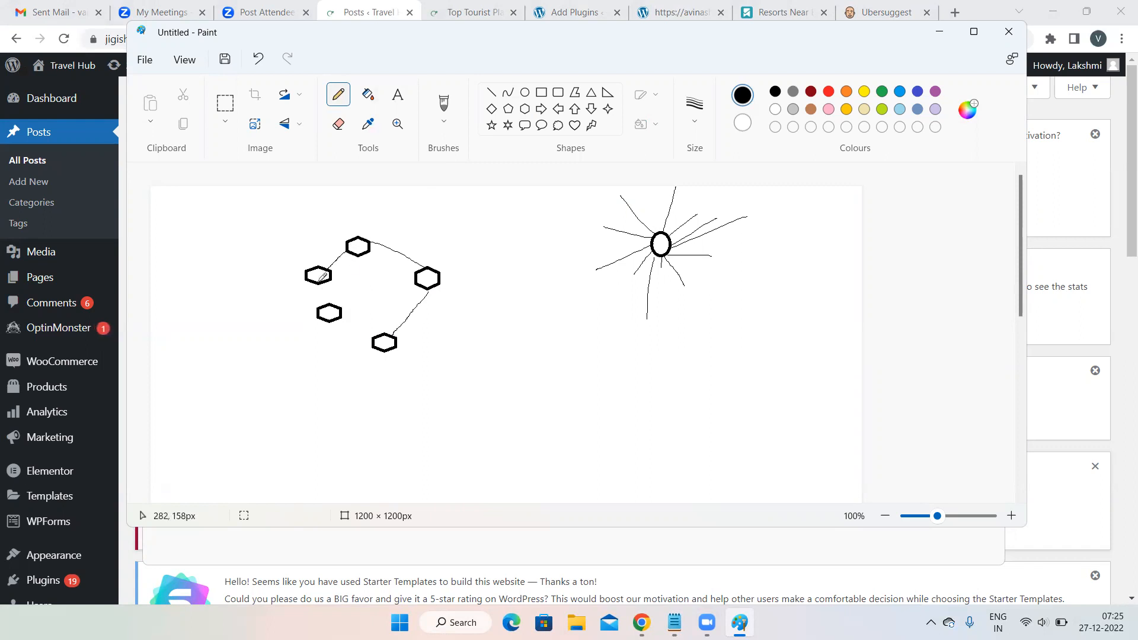
left_click_drag(319, 284, 367, 345)
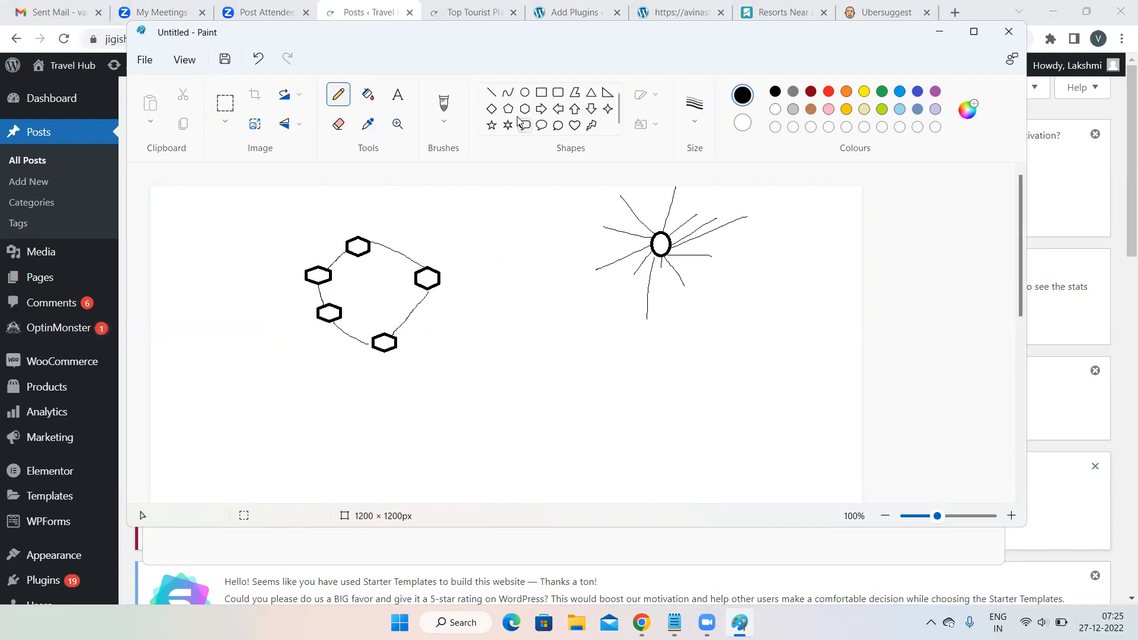
- Draw a six-point star about 30 × 34 px outside the hexagon ring and another about 35 × 29 px inside it
left_click(491, 113)
left_click(509, 125)
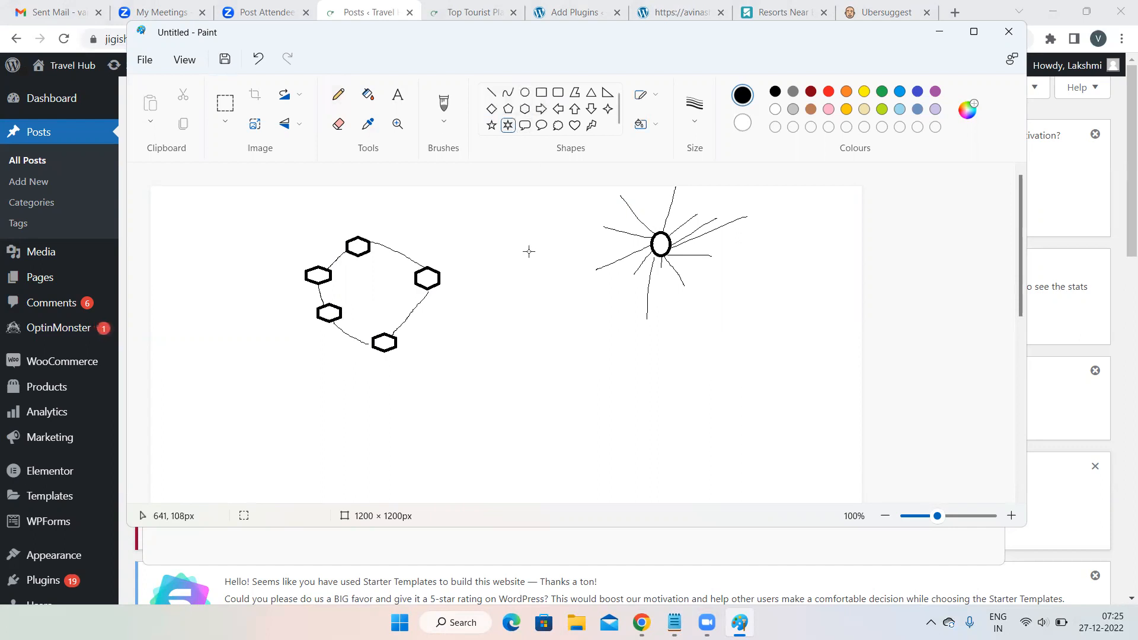
left_click_drag(210, 386, 228, 406)
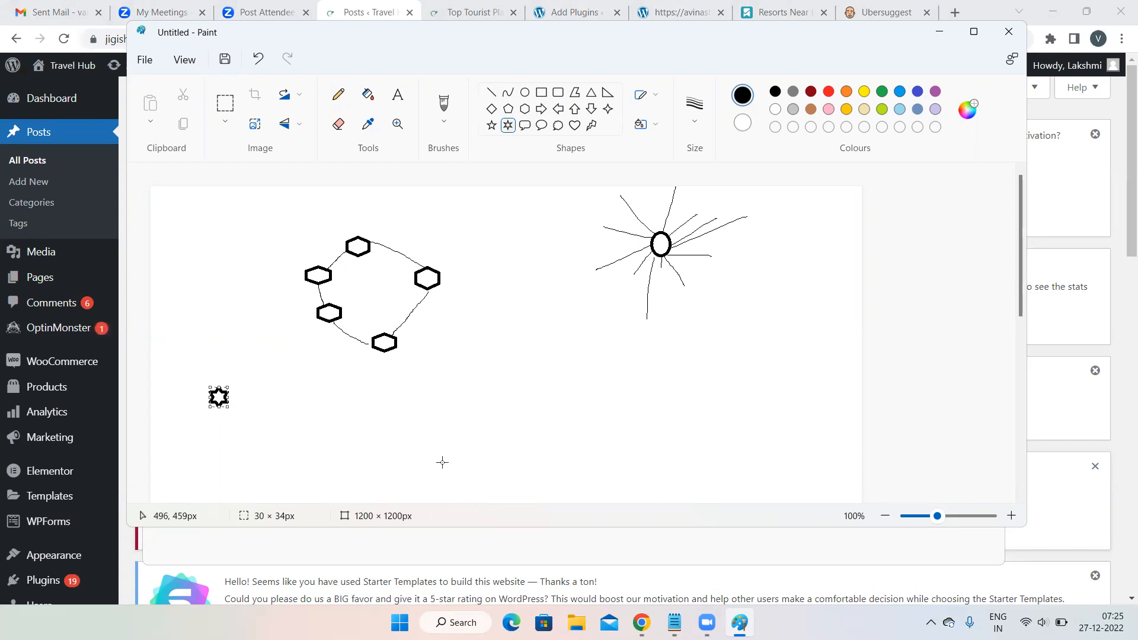
left_click(413, 417)
left_click_drag(358, 292, 378, 309)
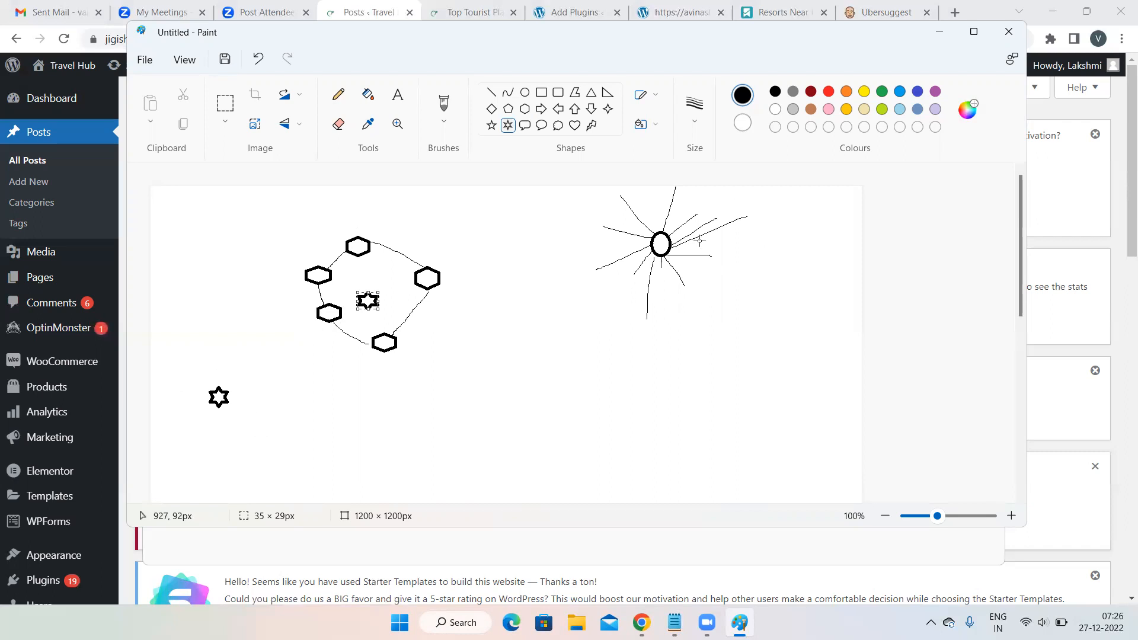
- Pencil one long curve from beside the radiating circle toward the outer star and another from the circle into the hexagon ring
left_click(340, 95)
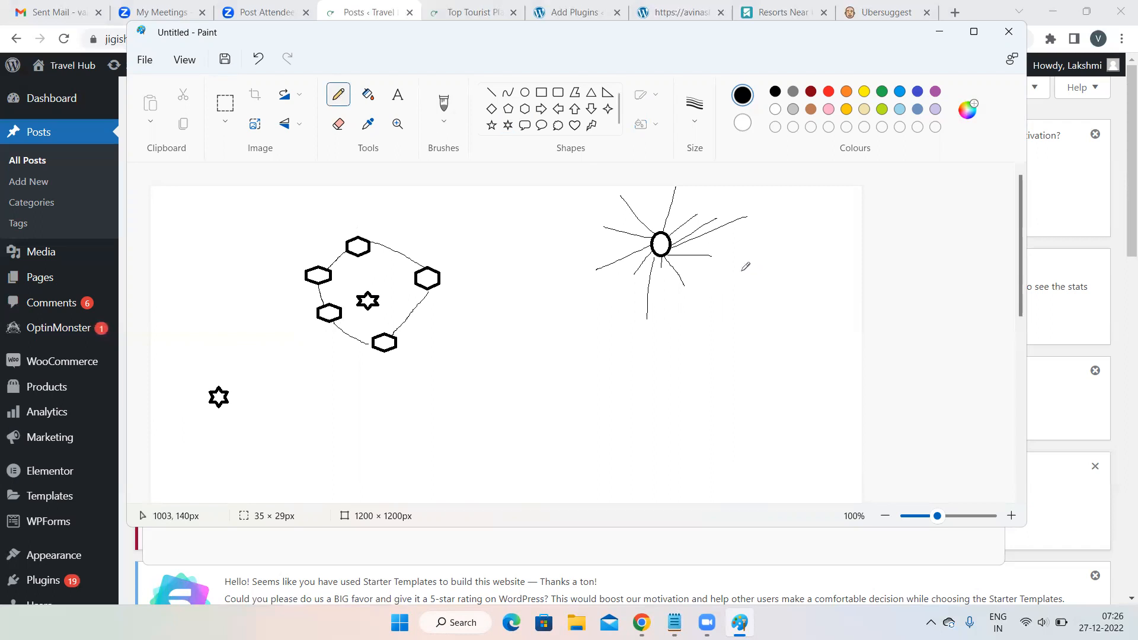
mouse_move(731, 276)
left_mouse_down()
mouse_move(431, 427)
mouse_move(314, 437)
left_mouse_up()
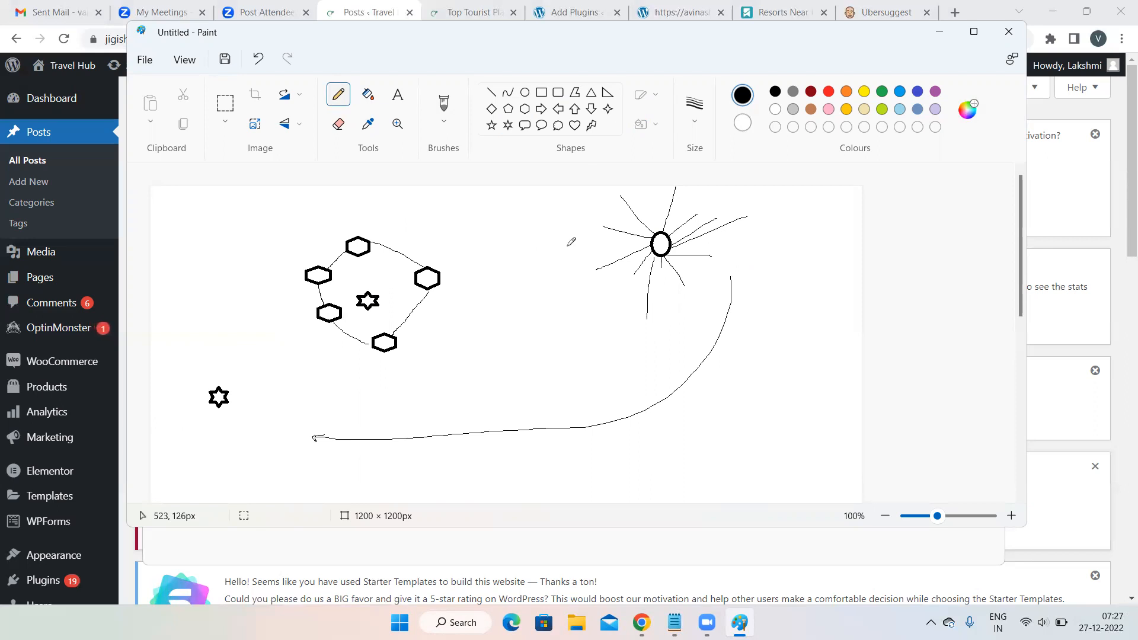
mouse_move(667, 235)
left_mouse_down()
mouse_move(471, 251)
mouse_move(398, 305)
left_mouse_up()
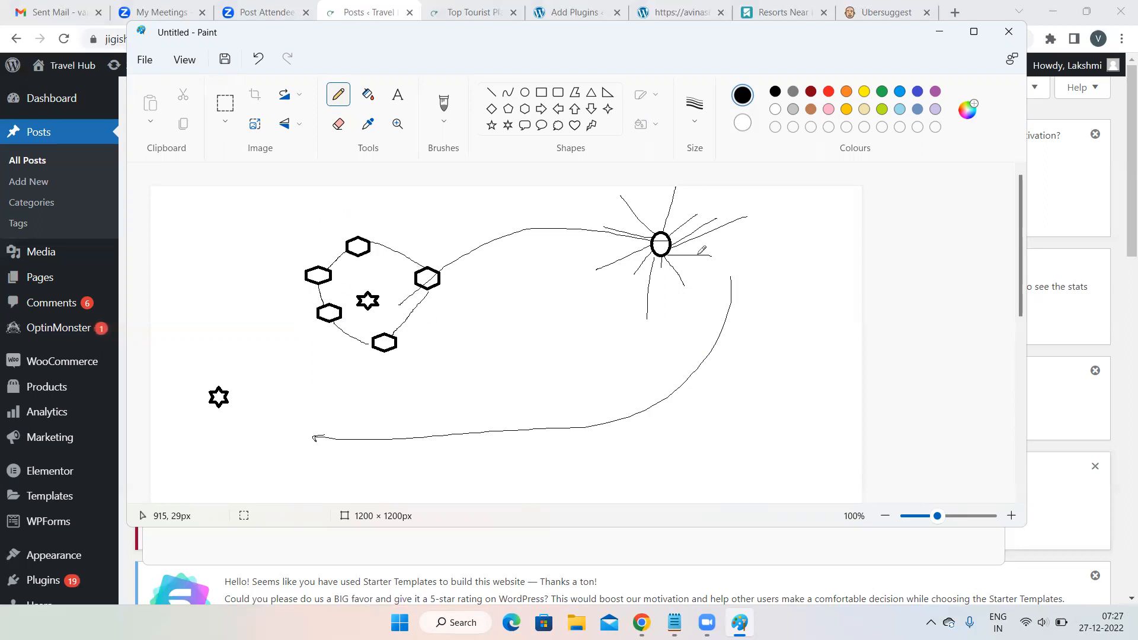
left_click_drag(516, 230, 413, 276)
- Return to Notepad and add the note "Web master tool / Google search console" below the keyword list
left_click(940, 36)
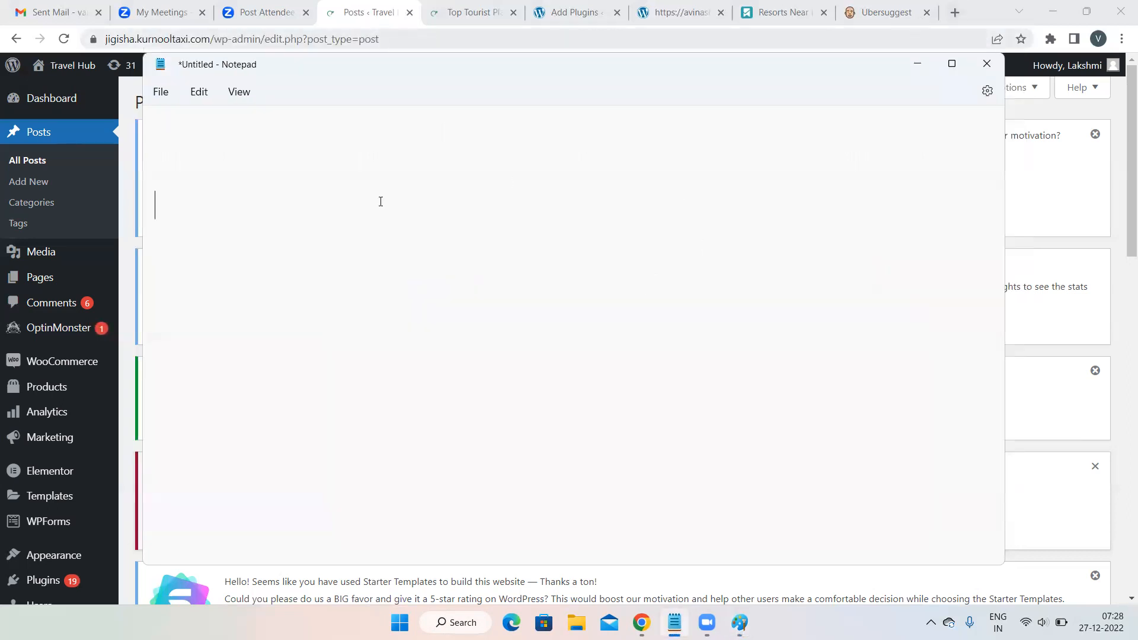
scroll(355, 210, "up", 2)
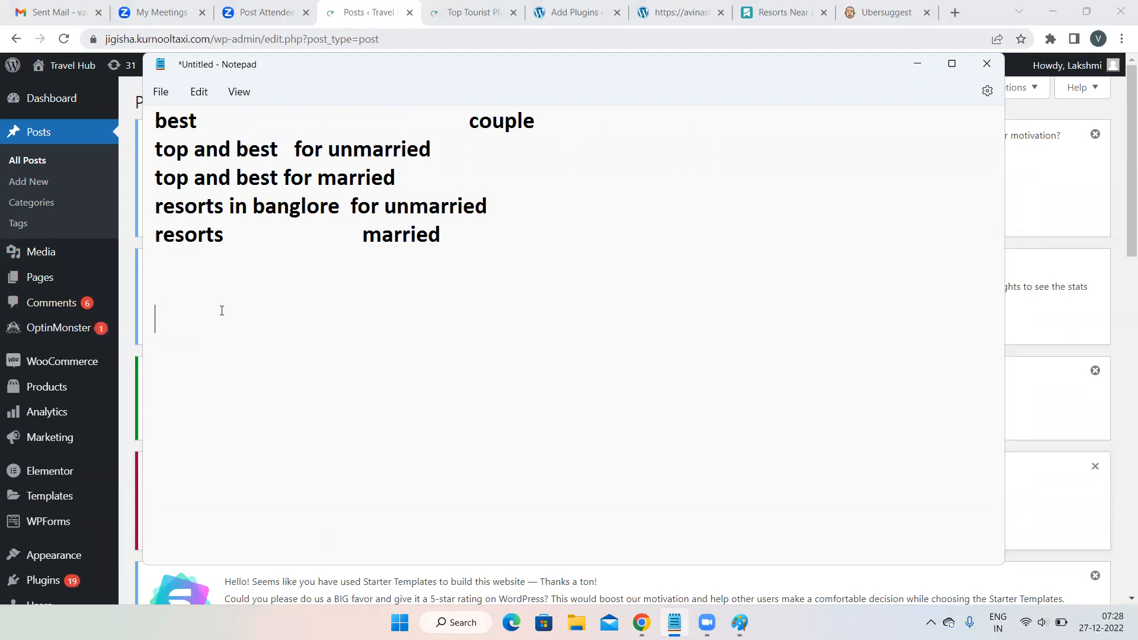
type("Web master tool")
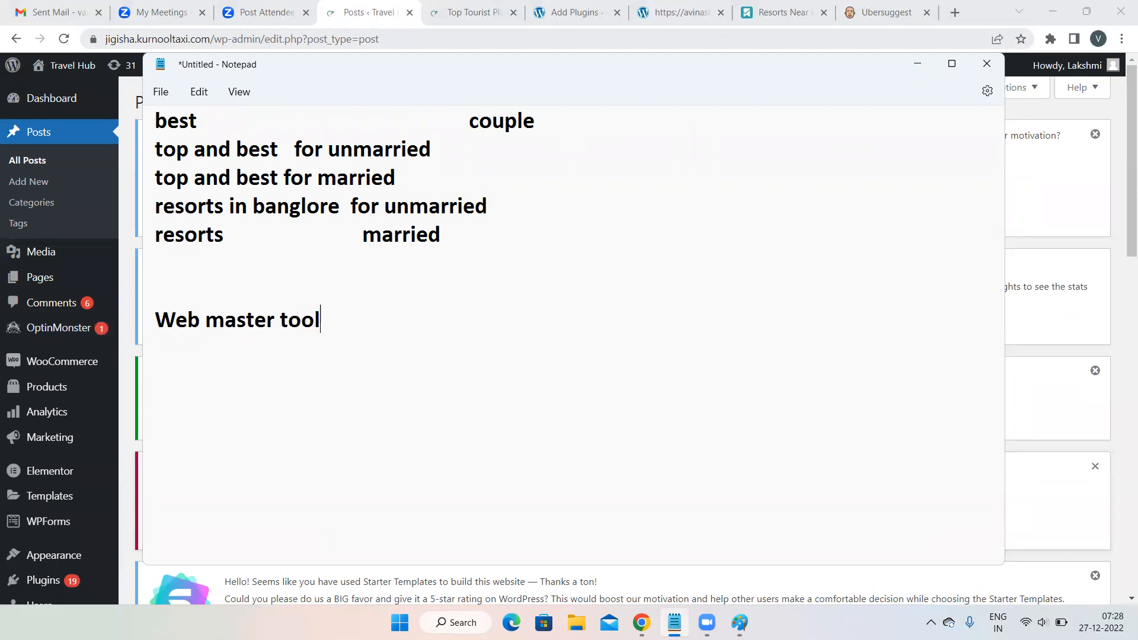
type(" / Google ")
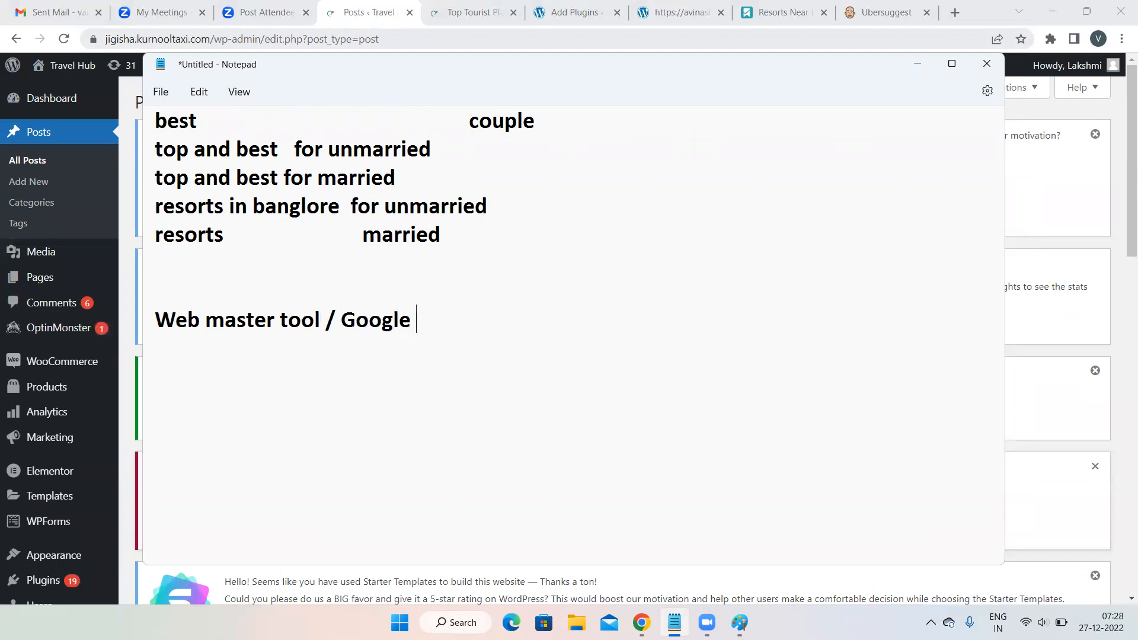
type("search console")
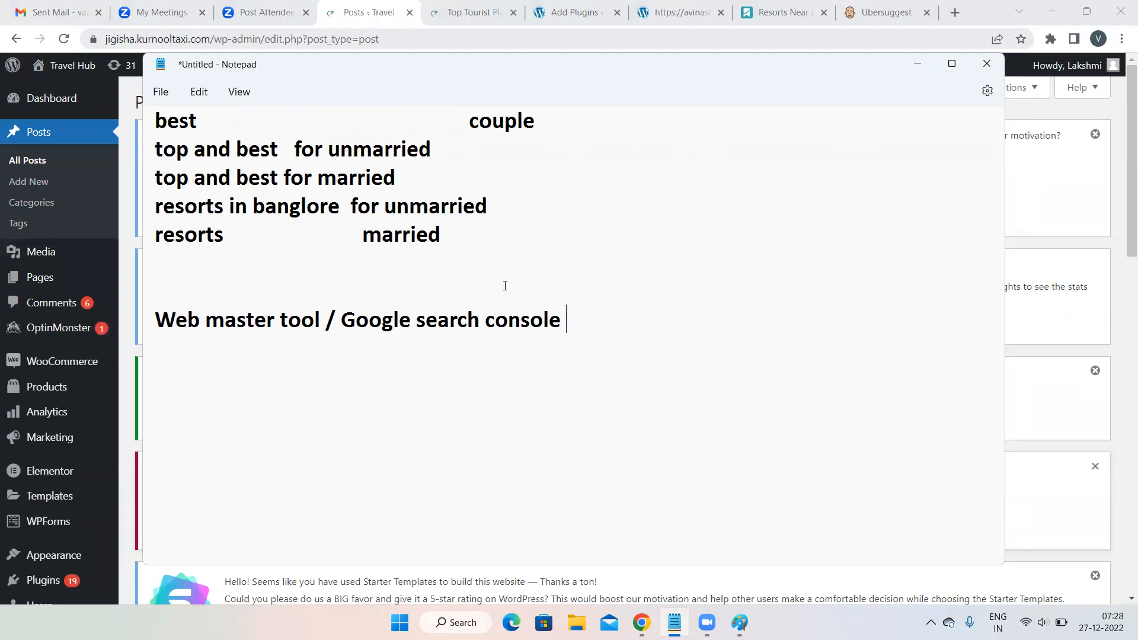
- Close the Ubersuggest and LBB resort article pages in the browser and return to the WordPress posts list
left_click(913, 13)
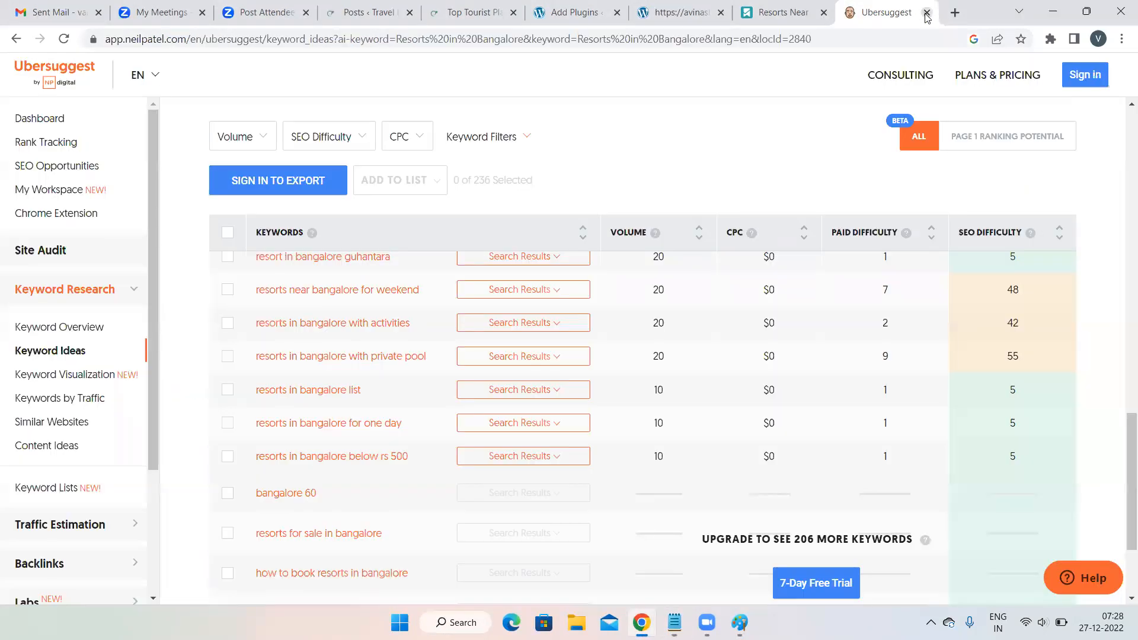
left_click(928, 13)
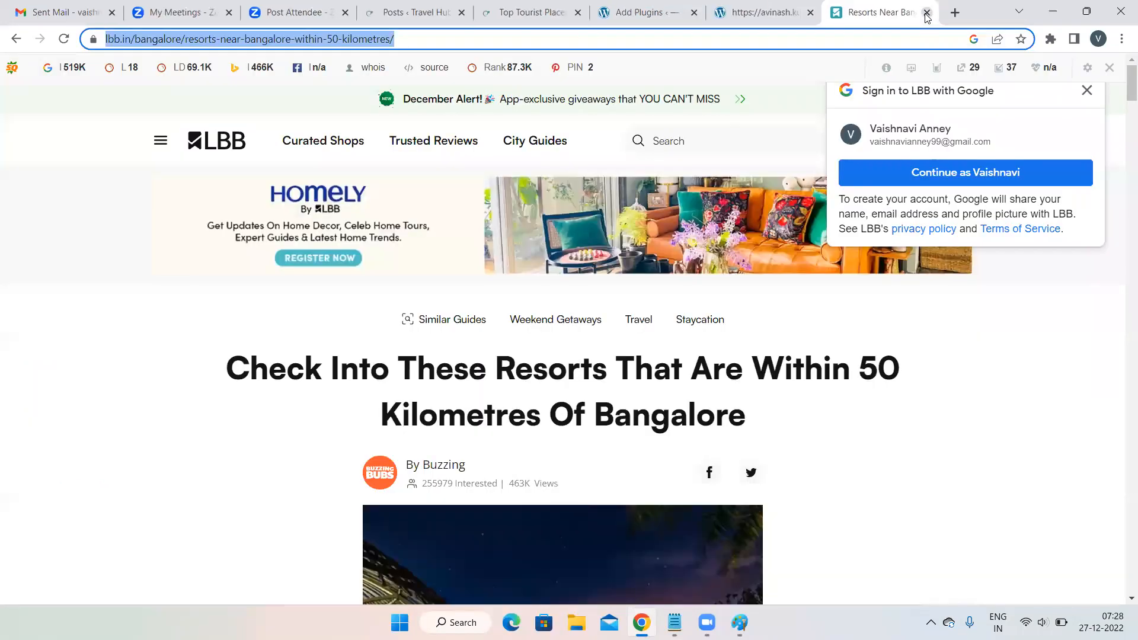
left_click(927, 13)
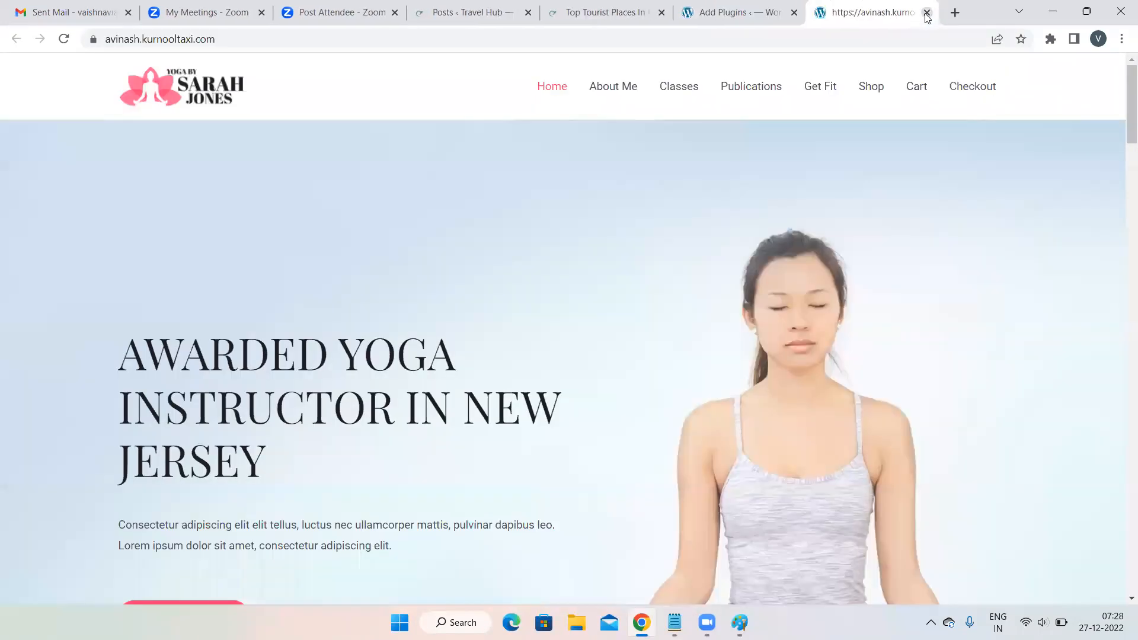
left_click(445, 11)
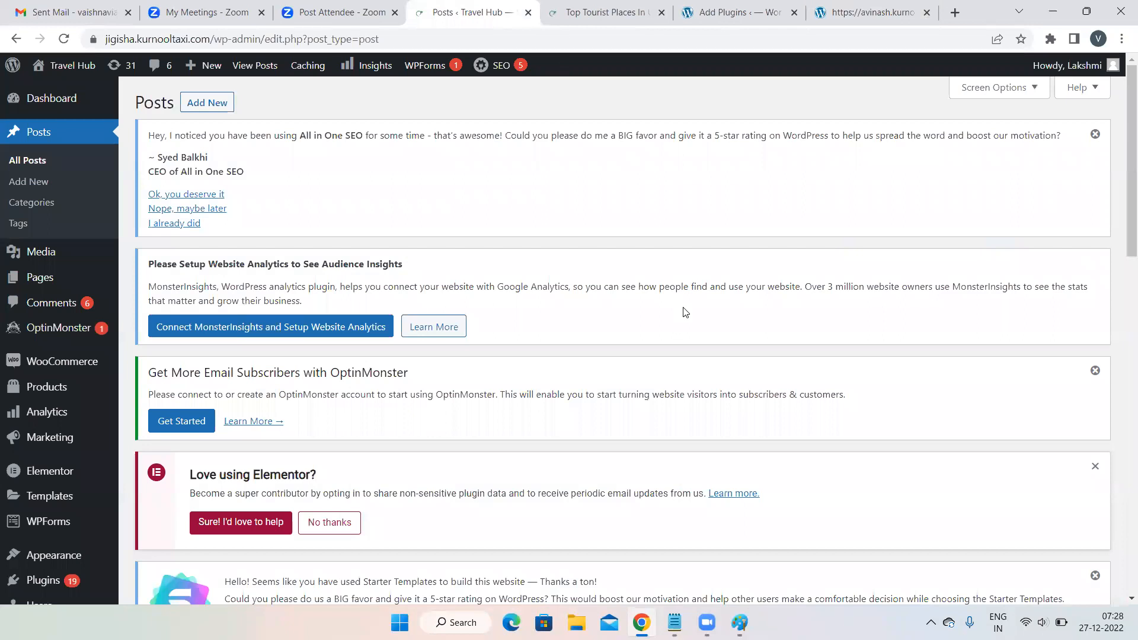
mouse_move(675, 622)
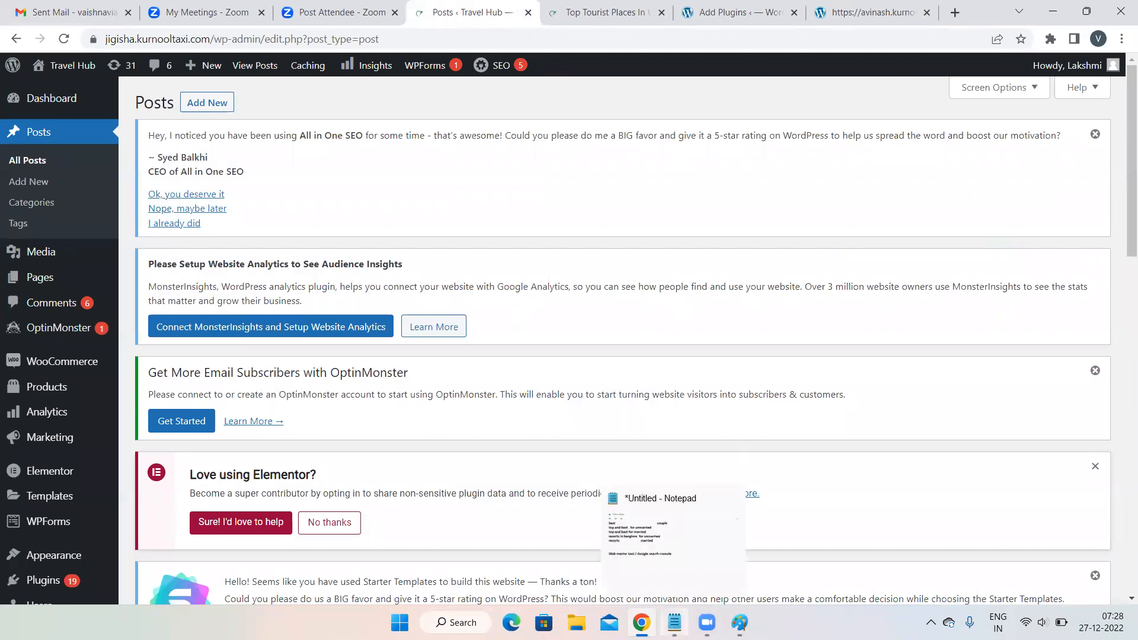
- Search Google for "google search console" in a new browser tab and start Search Console from the Google Search Console Tools page
left_click(669, 547)
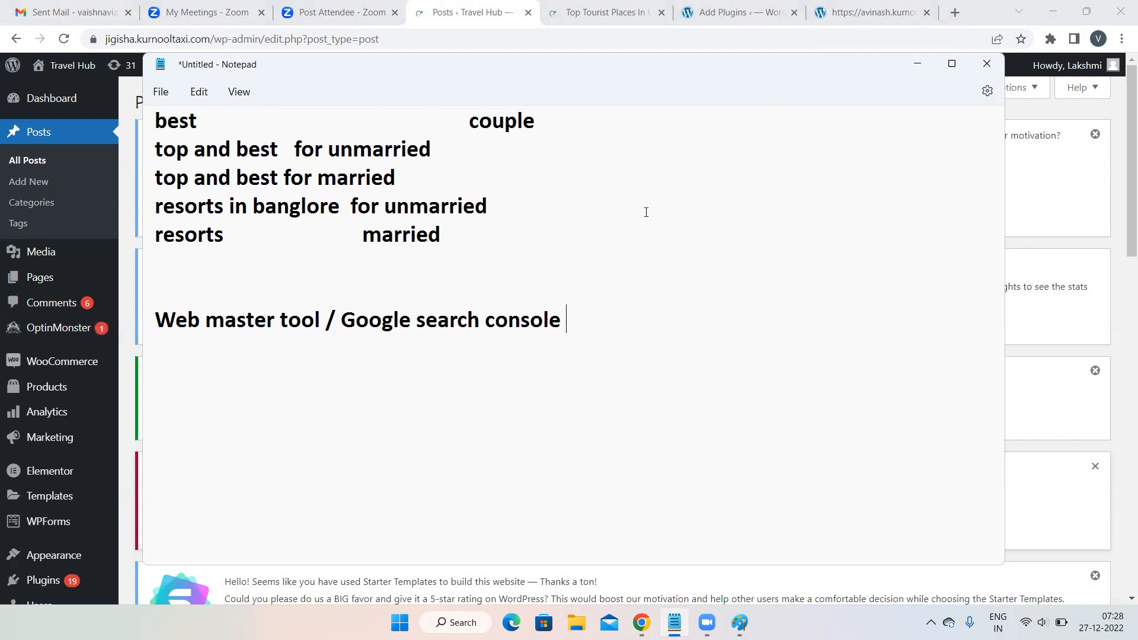
left_click(734, 37)
key("ctrl+t")
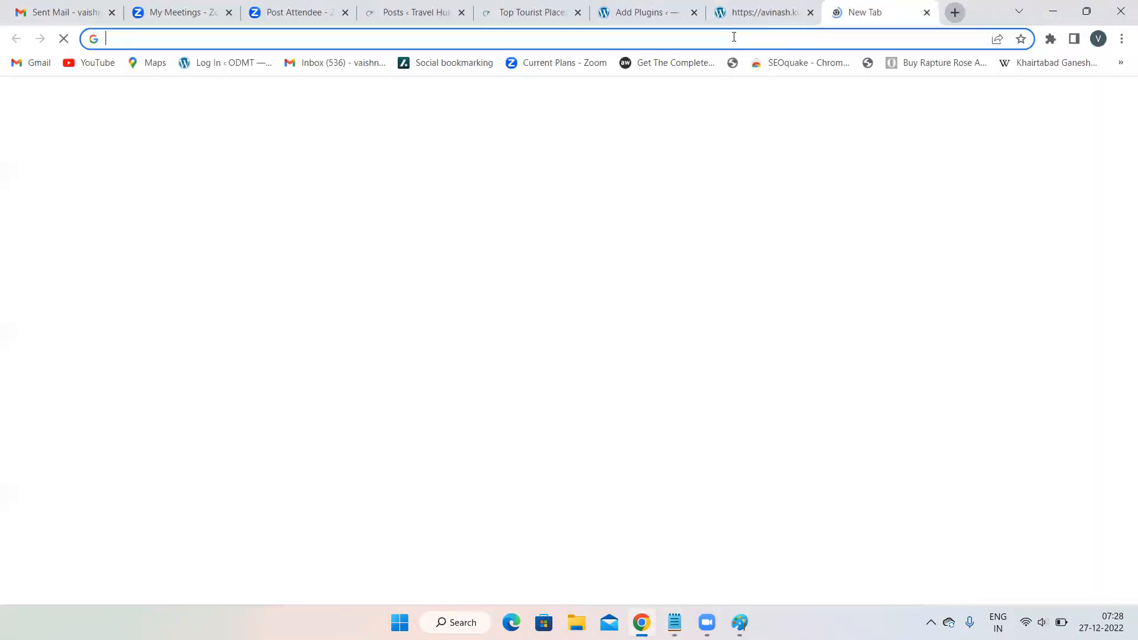
left_click(710, 36)
type("Goo")
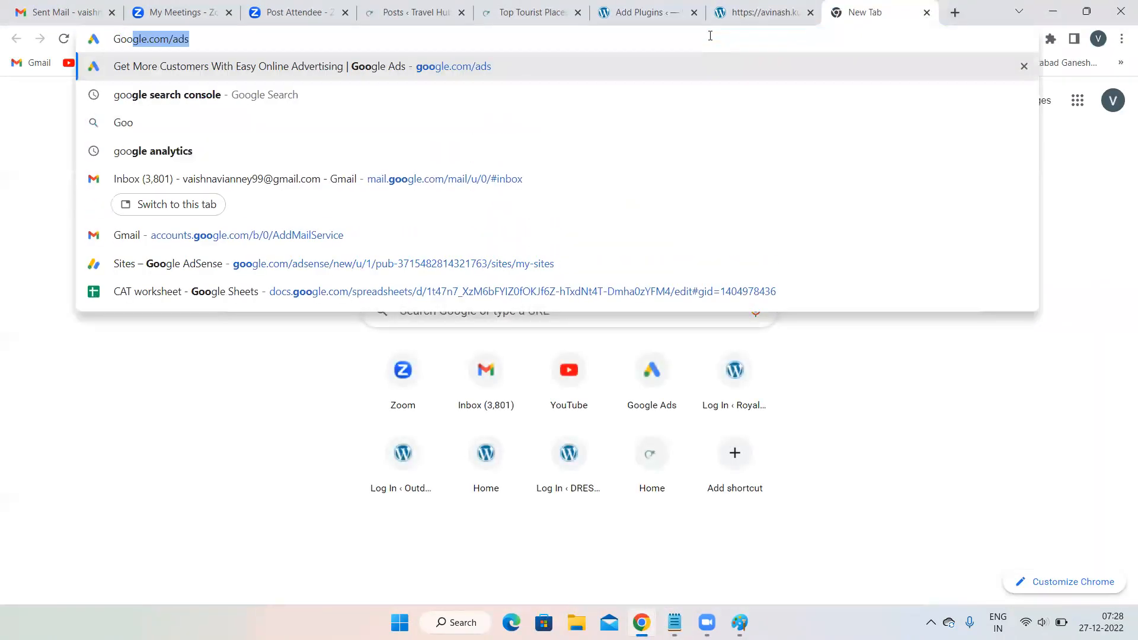
left_click(352, 96)
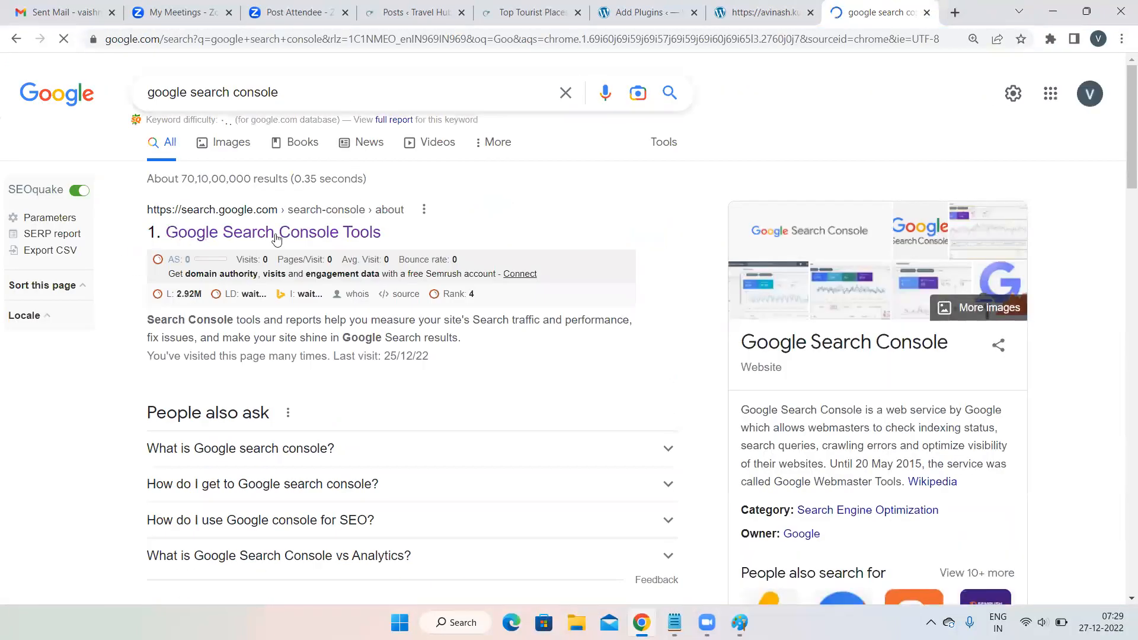
left_click(224, 231)
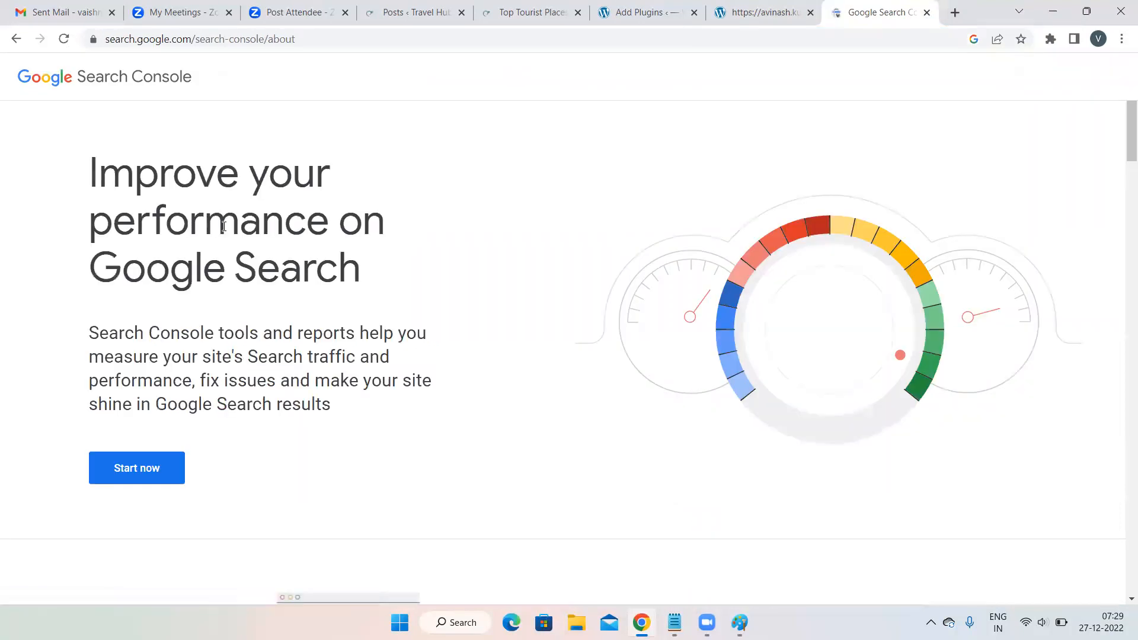
left_click(14, 39)
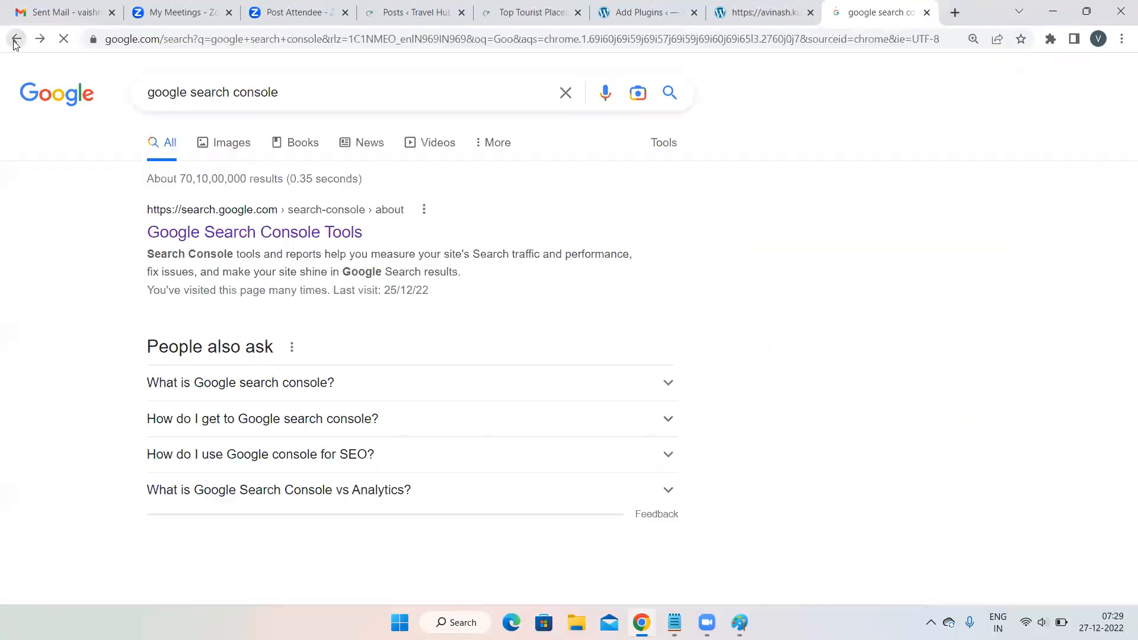
left_click(248, 235)
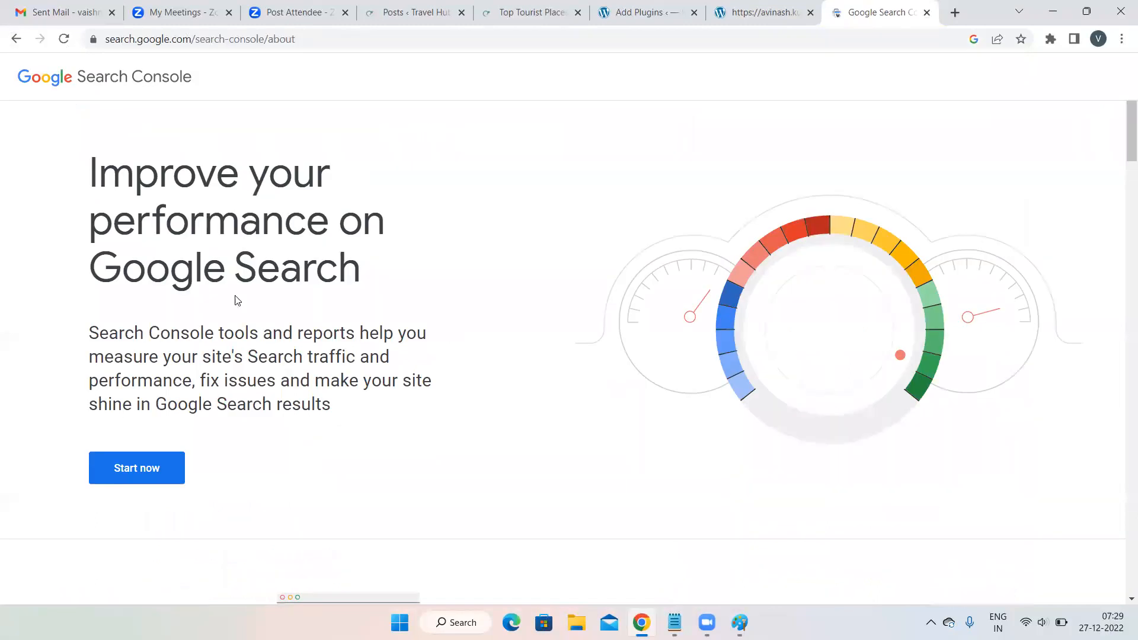
left_click(123, 478)
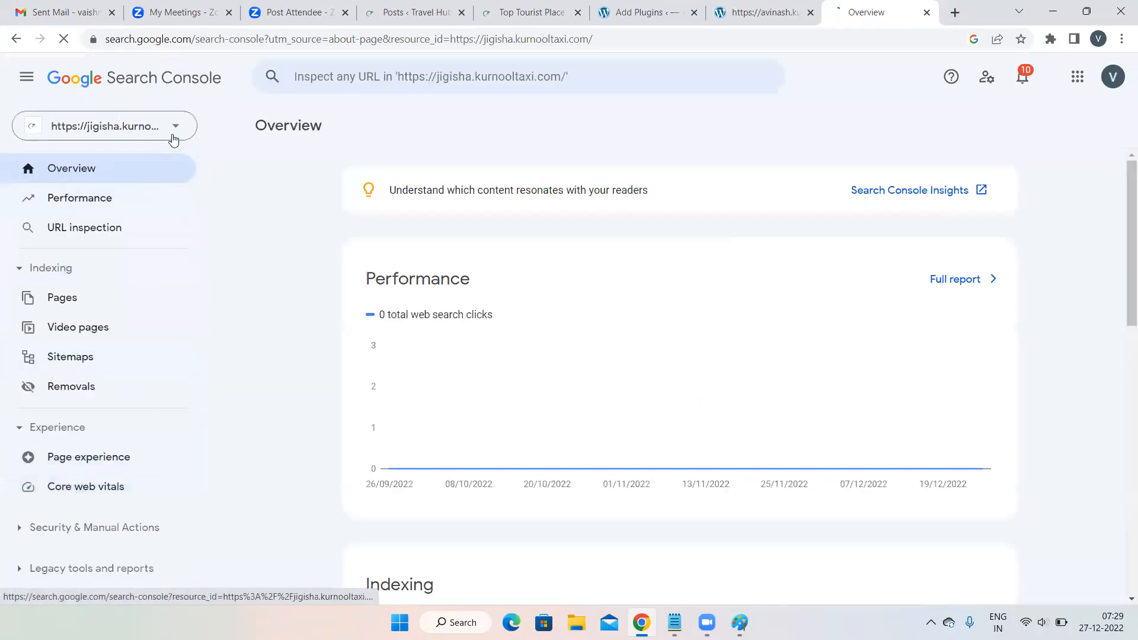
- Begin adding a new Search Console property and activate the URL prefix address field
left_click(173, 134)
left_click(82, 493)
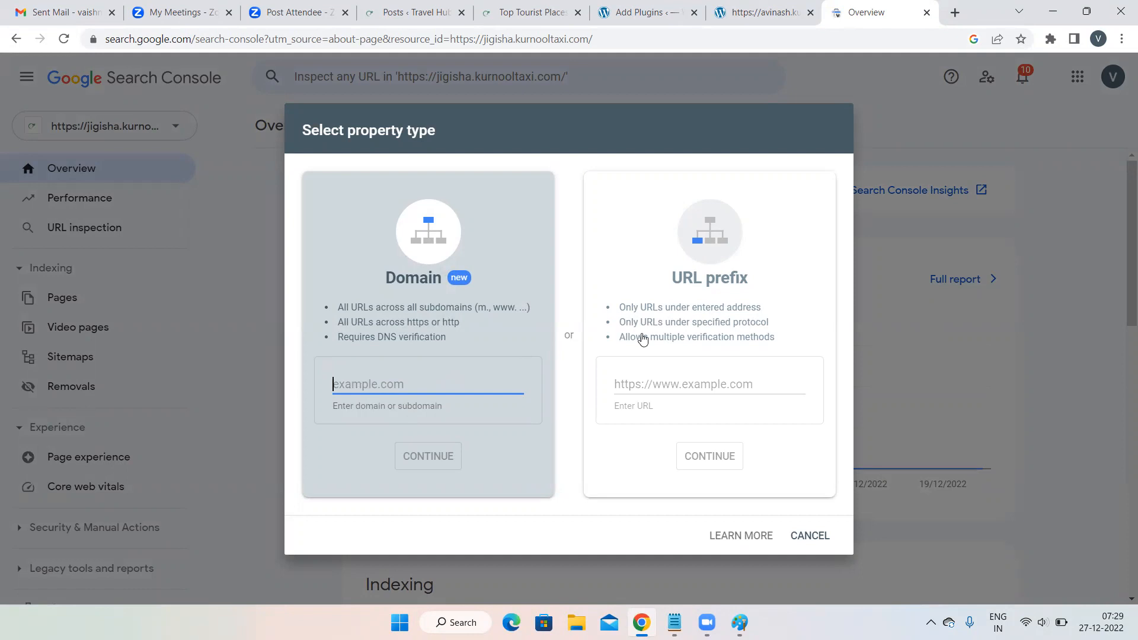
left_click(656, 379)
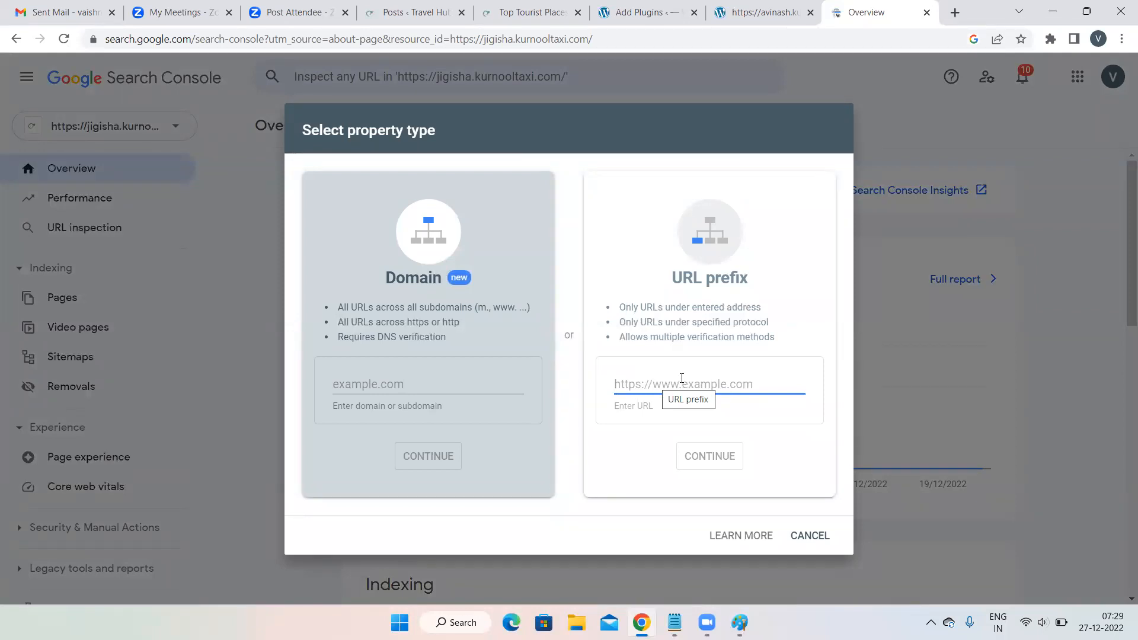
left_click(955, 10)
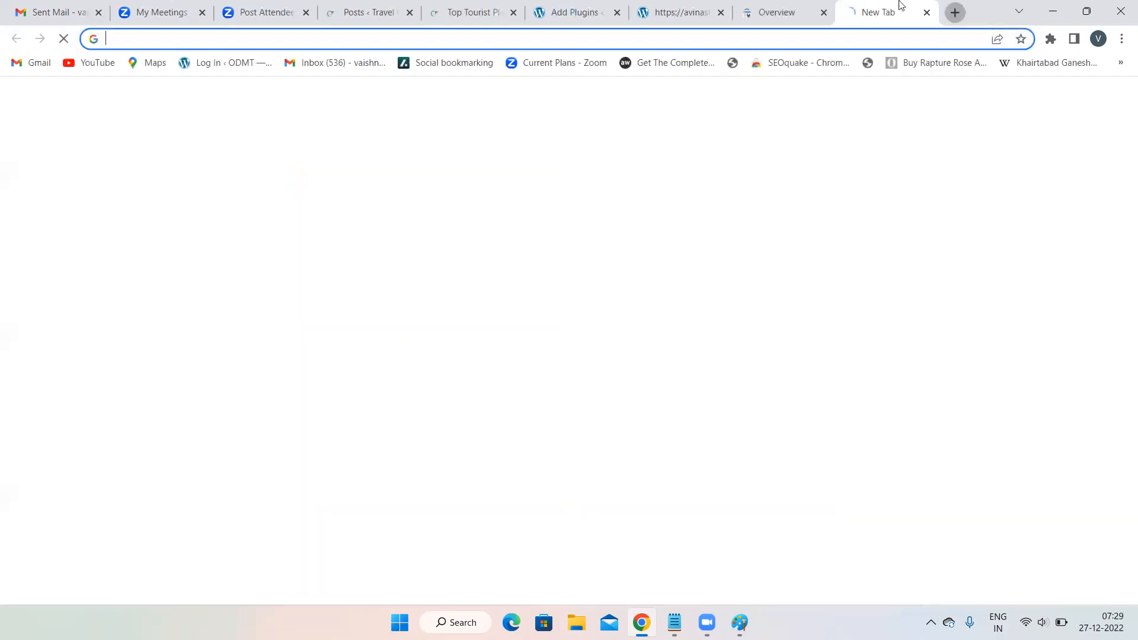
left_click(357, 39)
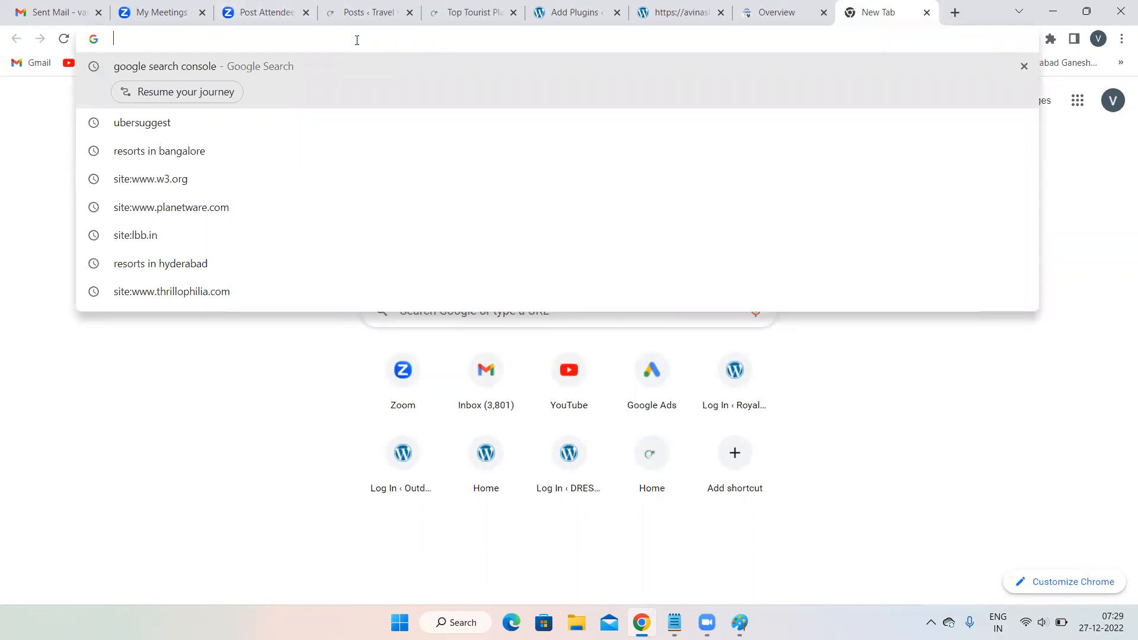
type("htt")
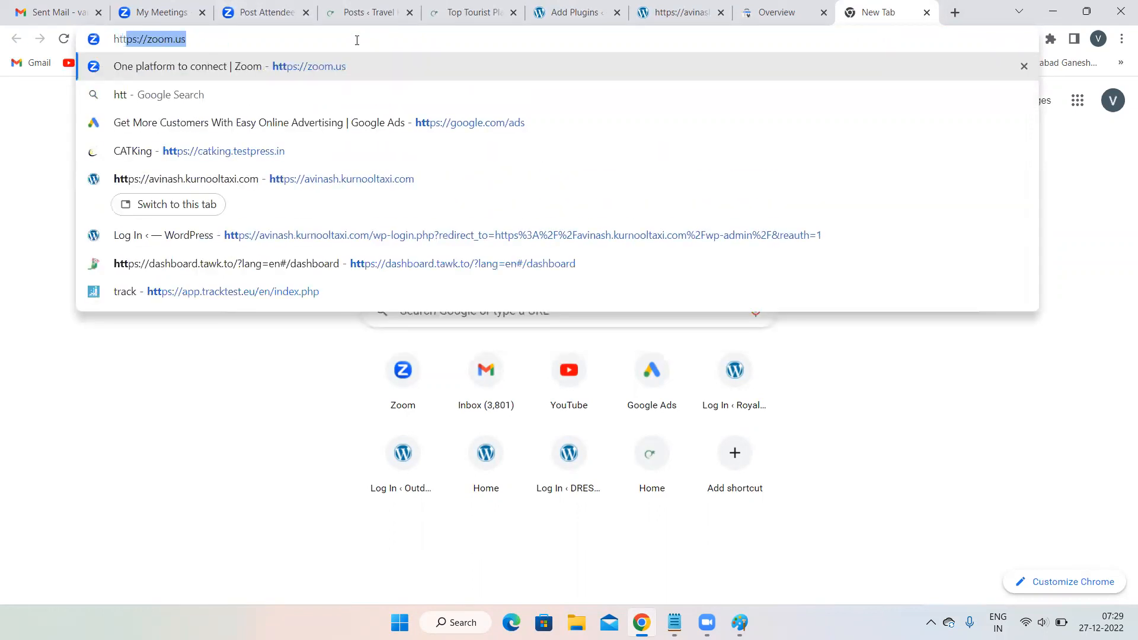
type("ps")
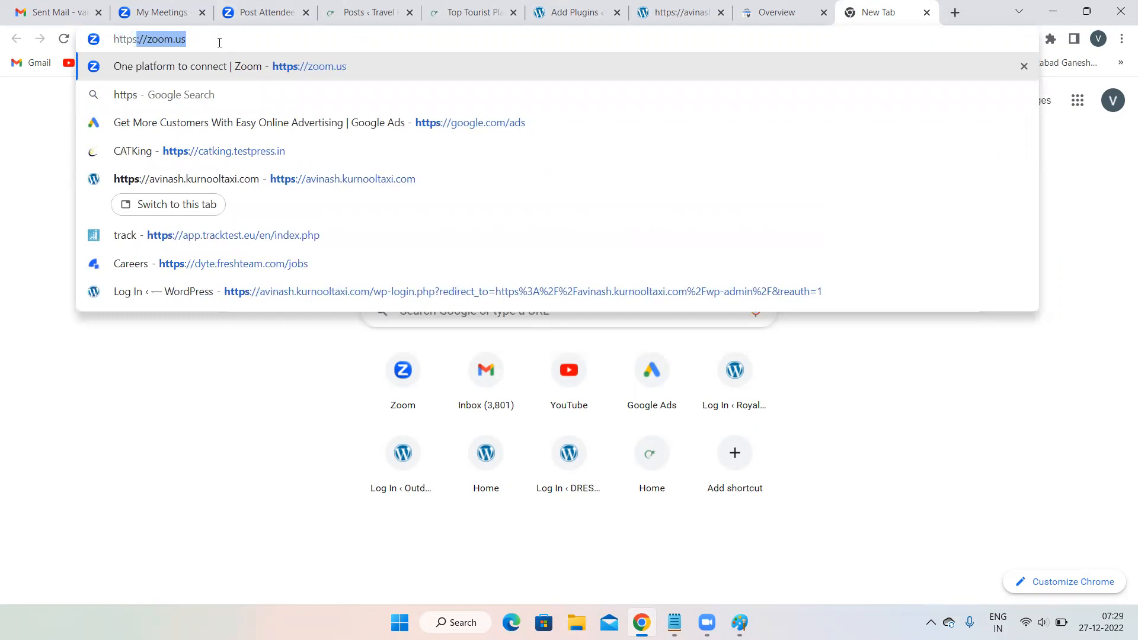
left_click_drag(219, 42, 95, 35)
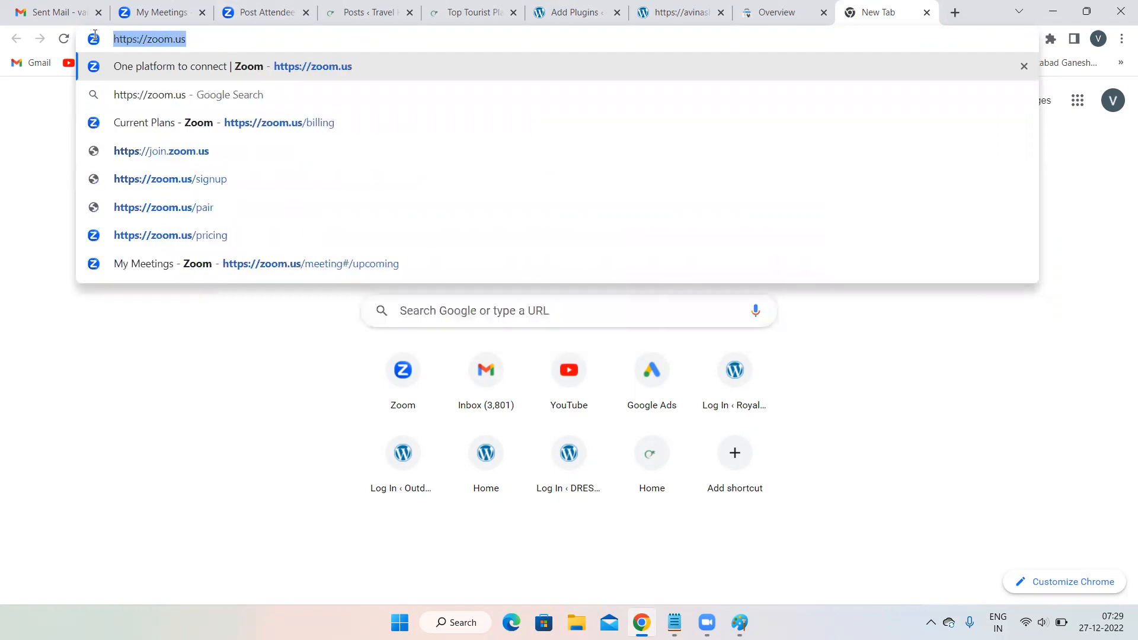
left_click(806, 7)
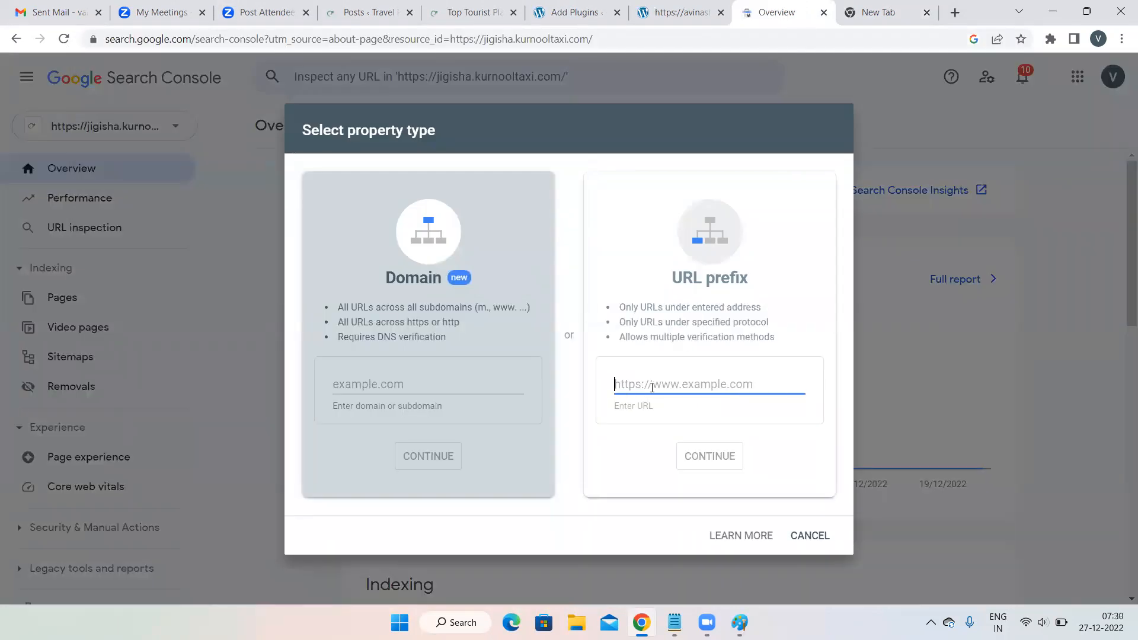
type("https://zoom.us/")
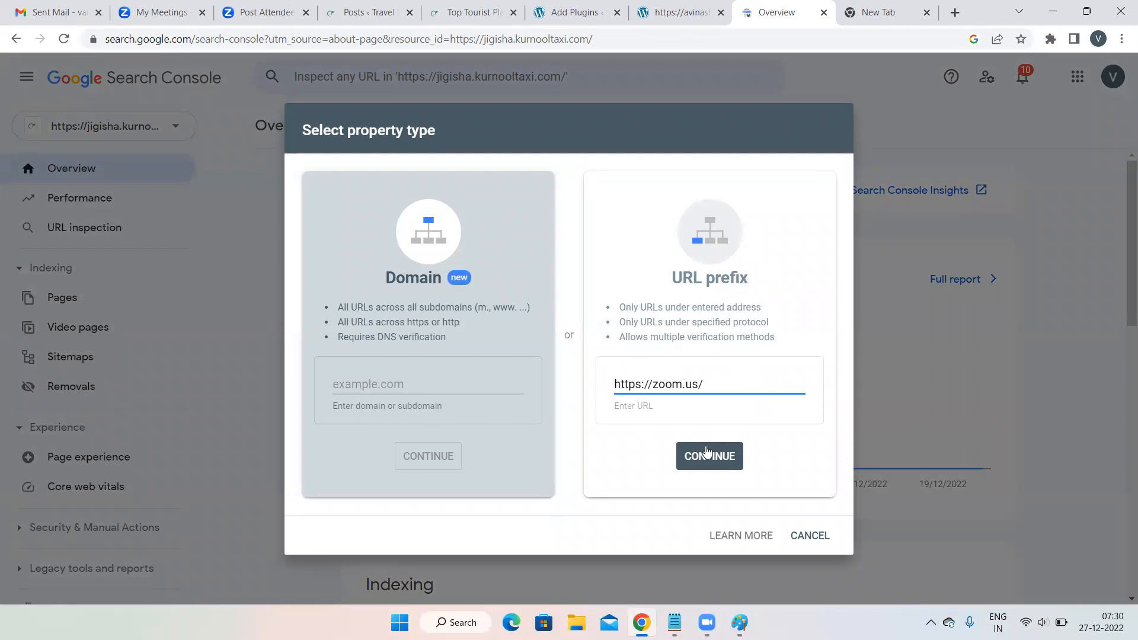
left_click(706, 452)
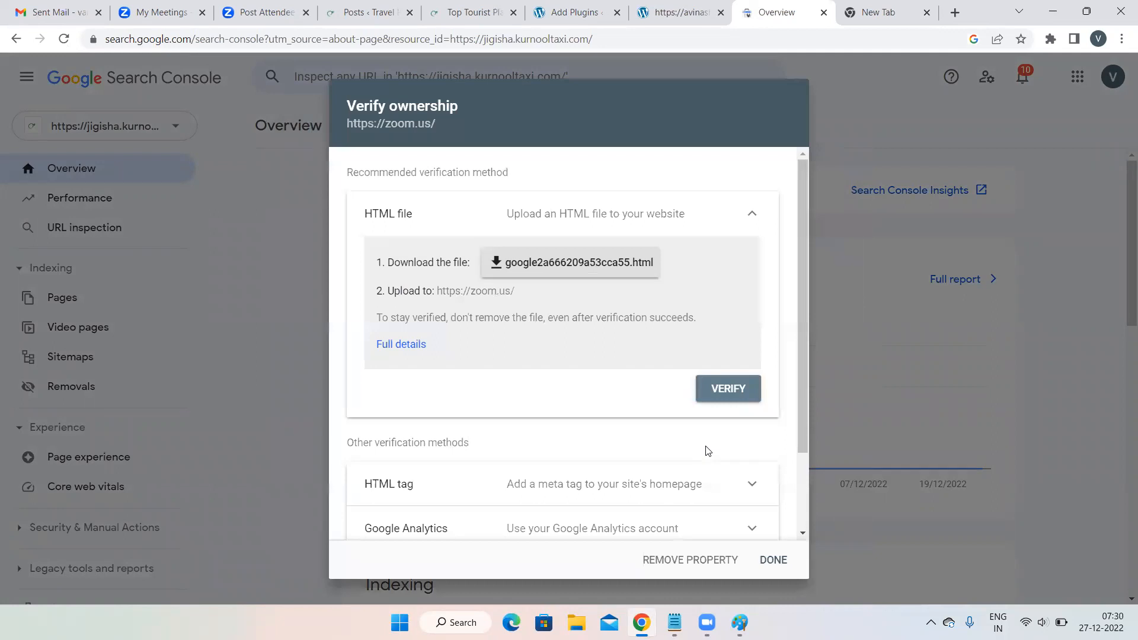
scroll(705, 450, "down", 3)
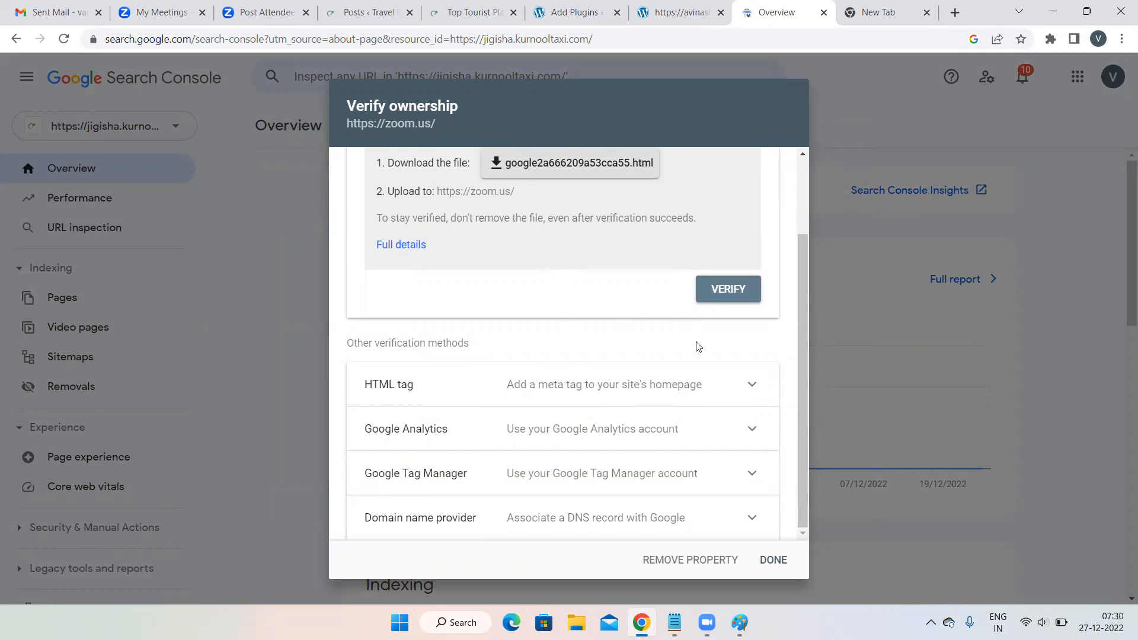
left_click(605, 385)
scroll(605, 386, "down", 3)
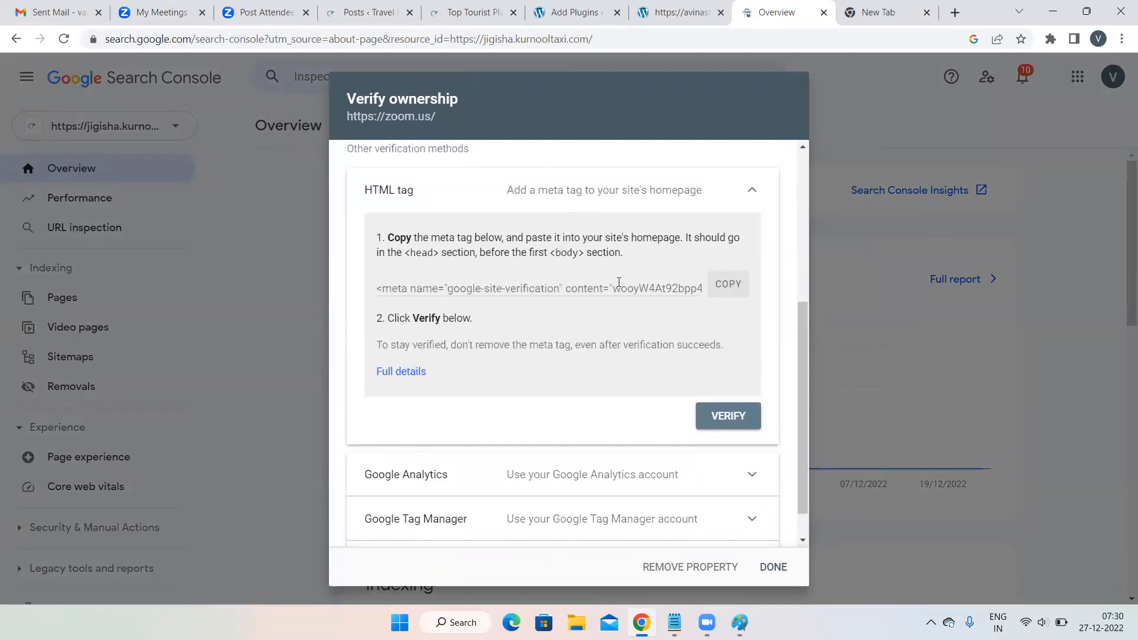
left_click(729, 288)
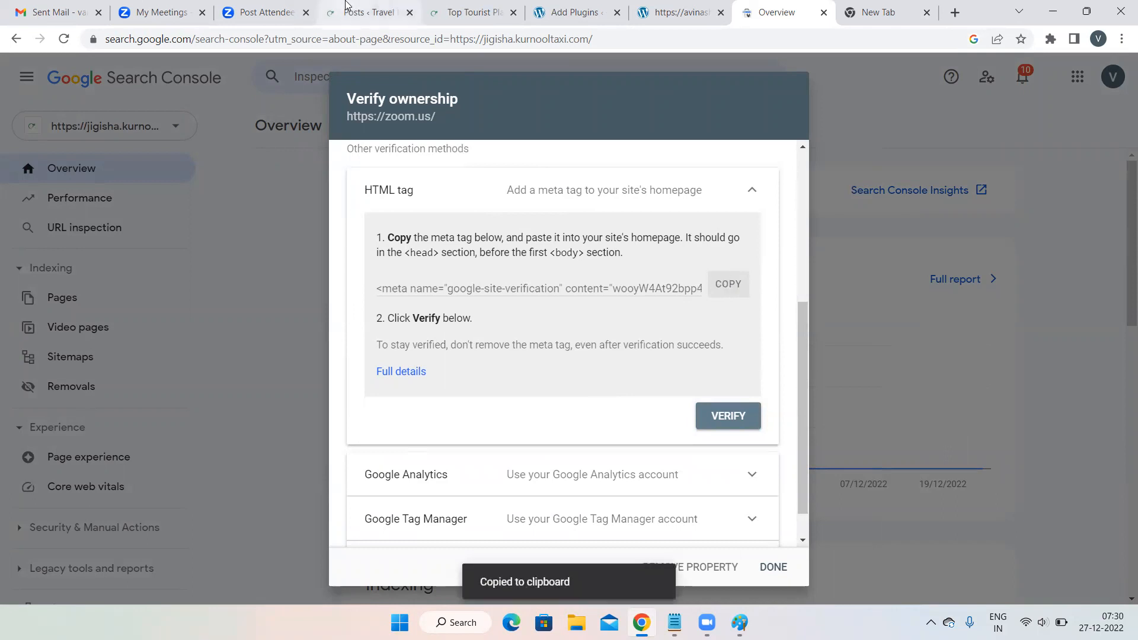
- Switch to the Travel Hub WordPress dashboard and open the Theme File Editor
left_click(361, 13)
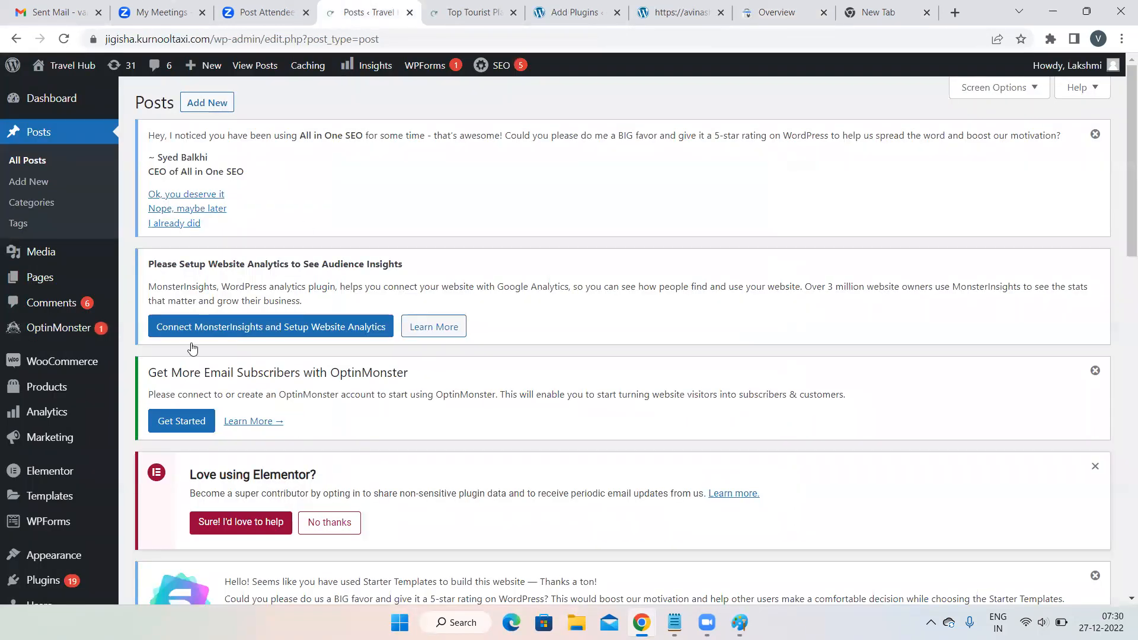
mouse_move(54, 409)
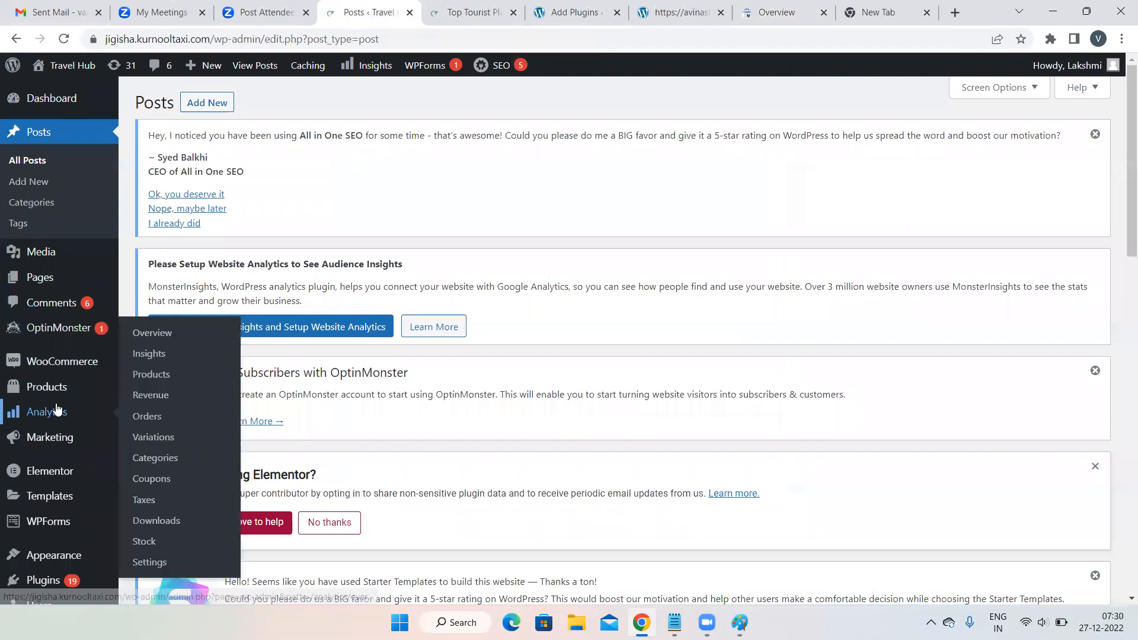
scroll(57, 409, "down", 2)
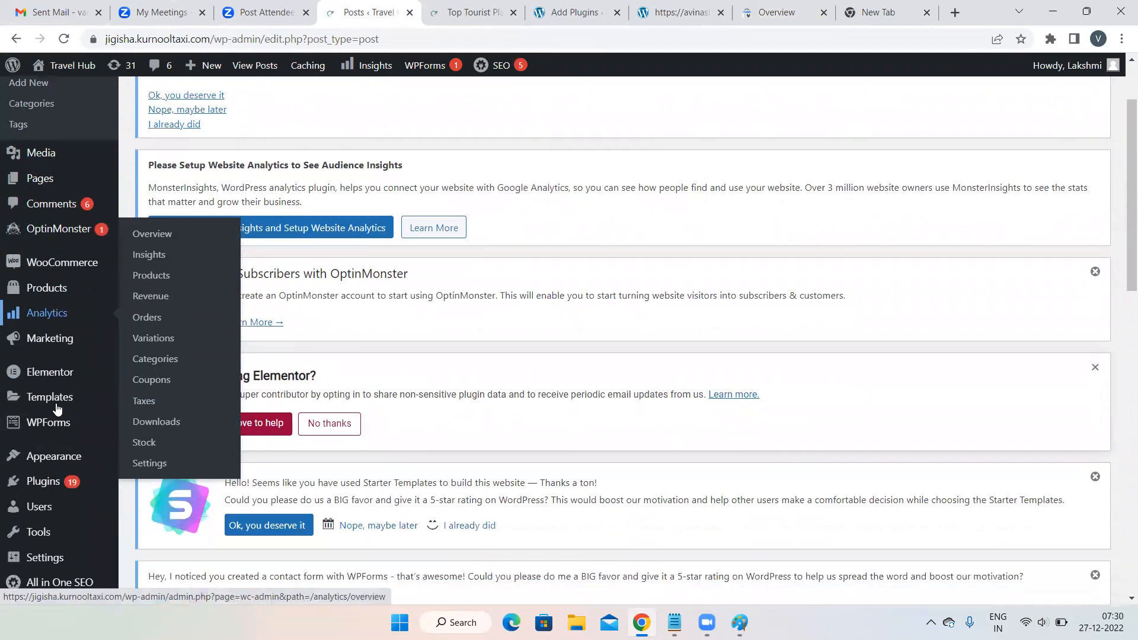
scroll(57, 409, "down", 2)
mouse_move(28, 367)
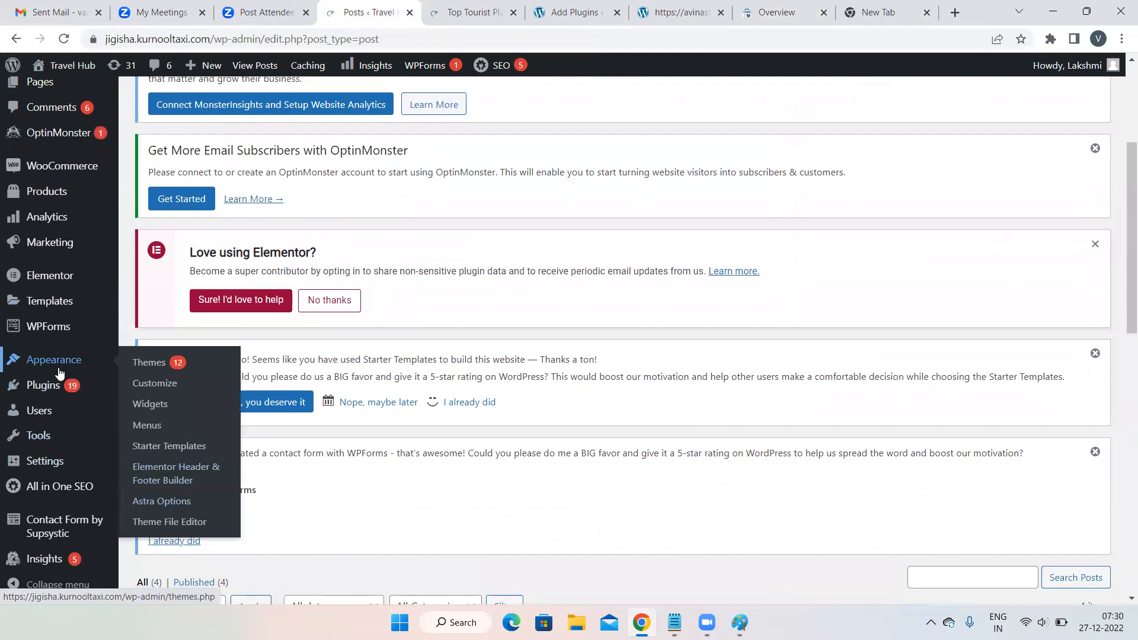
left_click(146, 528)
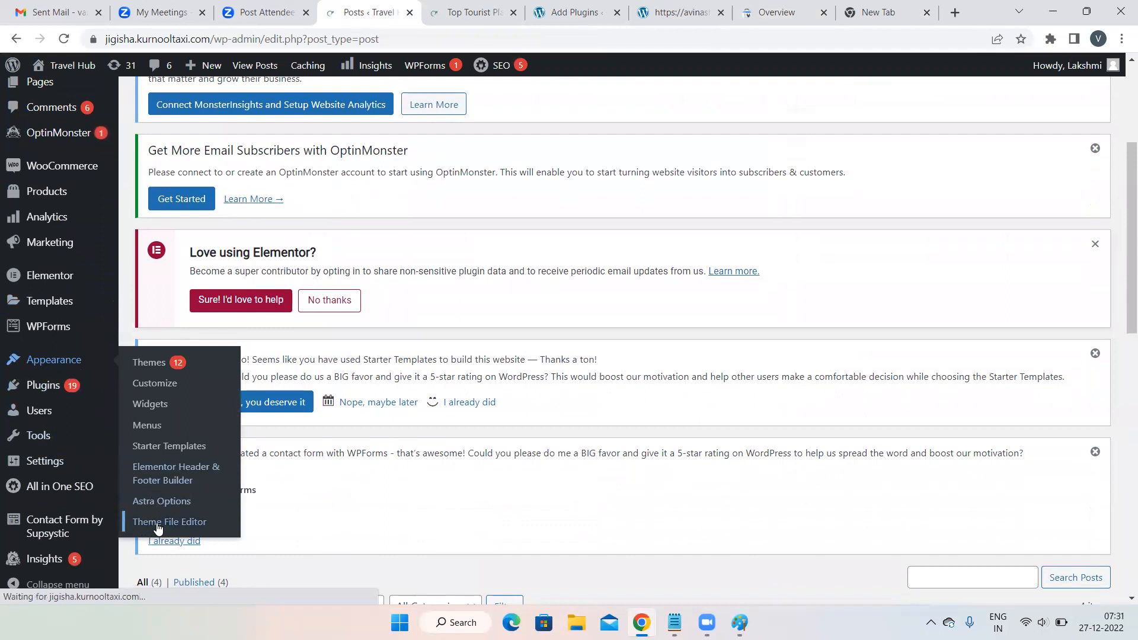
- Compare Search Console's HTML tag placement instructions with the Astra theme's file list in the Theme File Editor
left_click(774, 7)
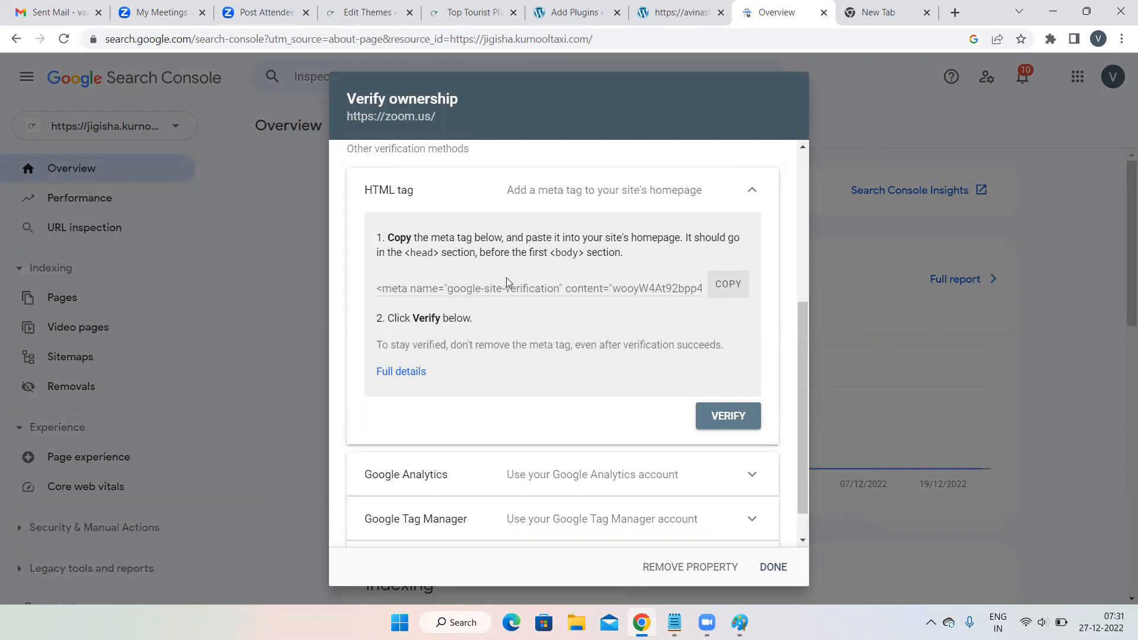
left_click(366, 12)
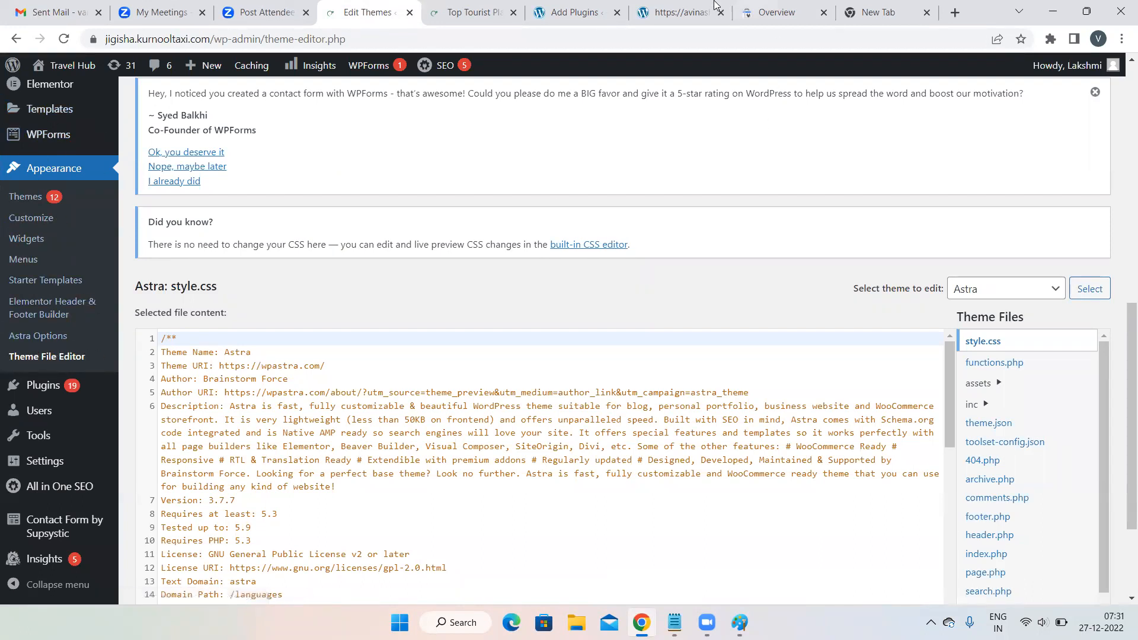
left_click(779, 8)
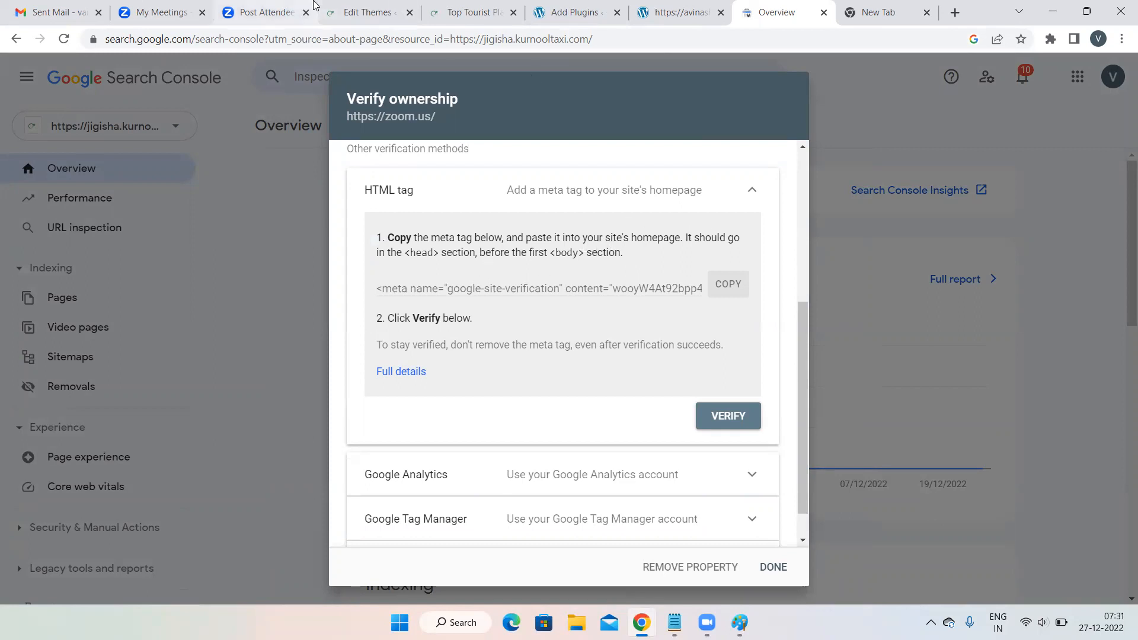
left_click(368, 14)
scroll(698, 296, "down", 3)
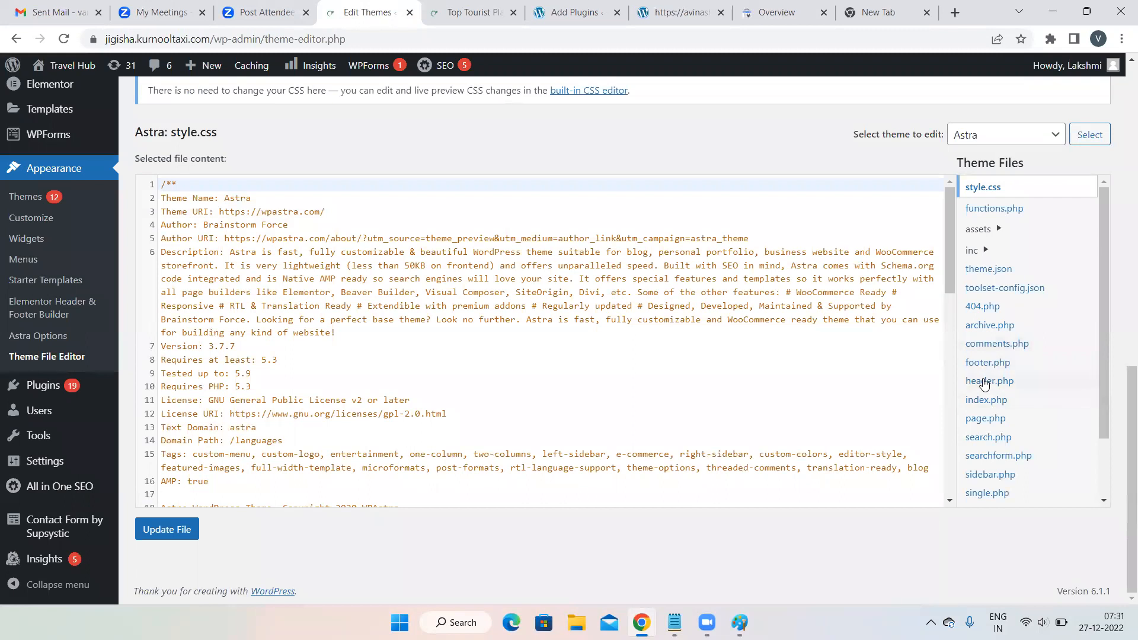
left_click(777, 13)
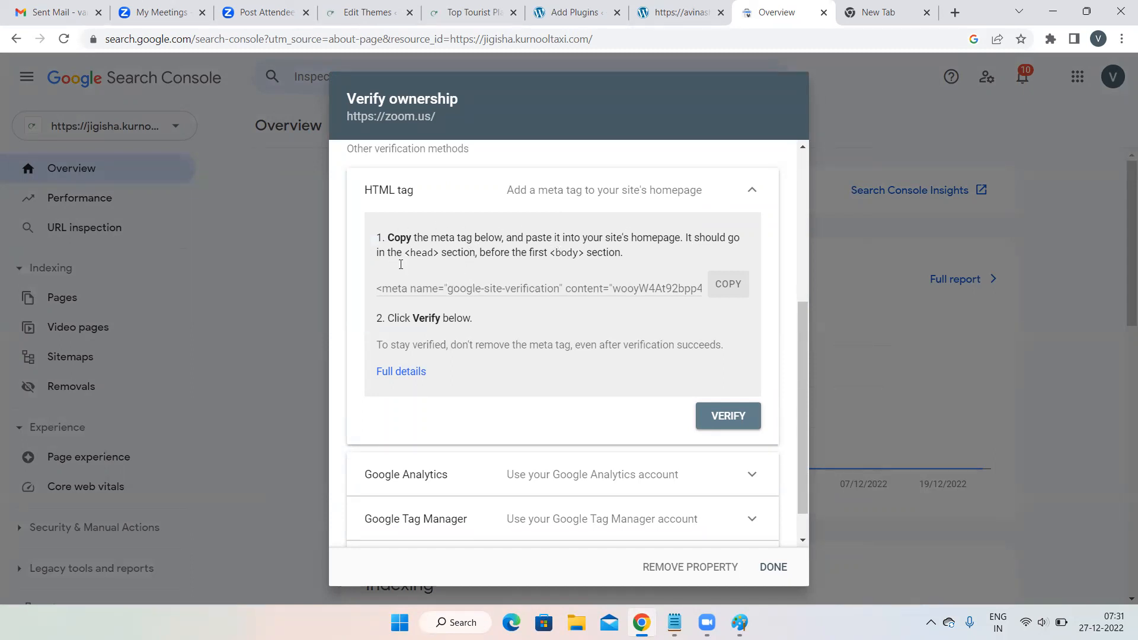
left_click(368, 12)
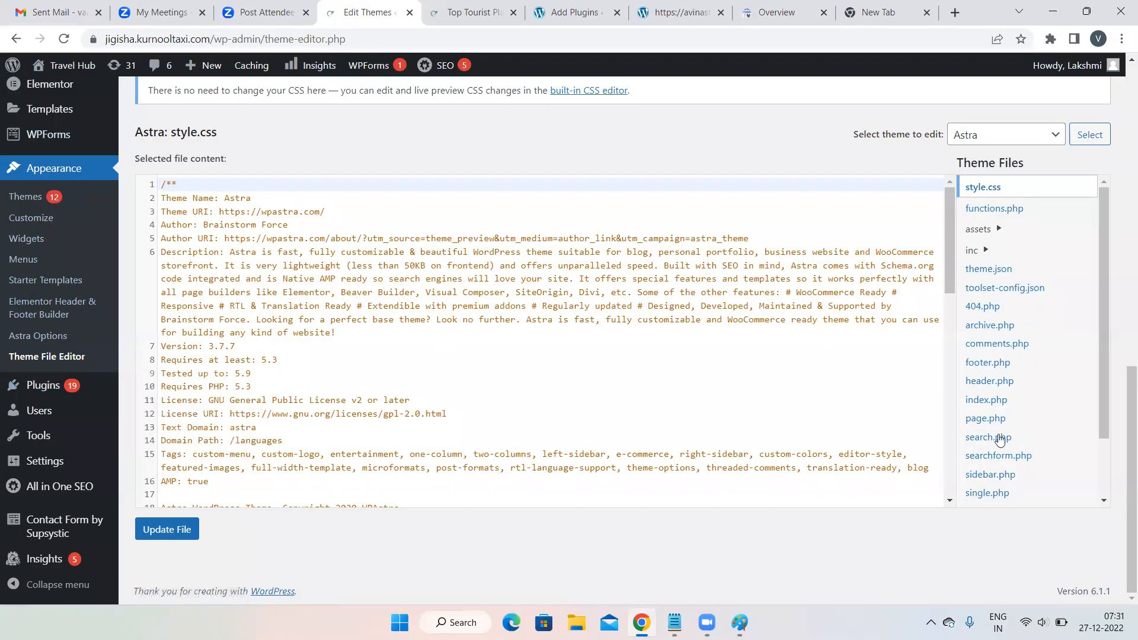
- Paste the copied google-site-verification meta tag on the empty line just before </head> in the Astra theme's header.php
left_click(973, 382)
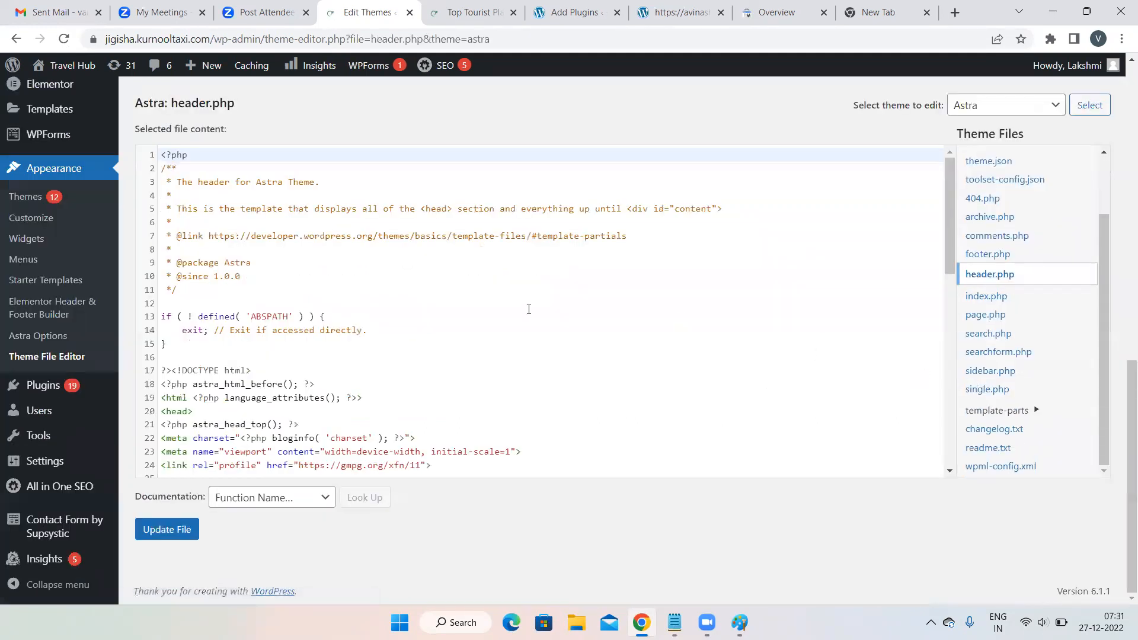
scroll(510, 310, "down", 3)
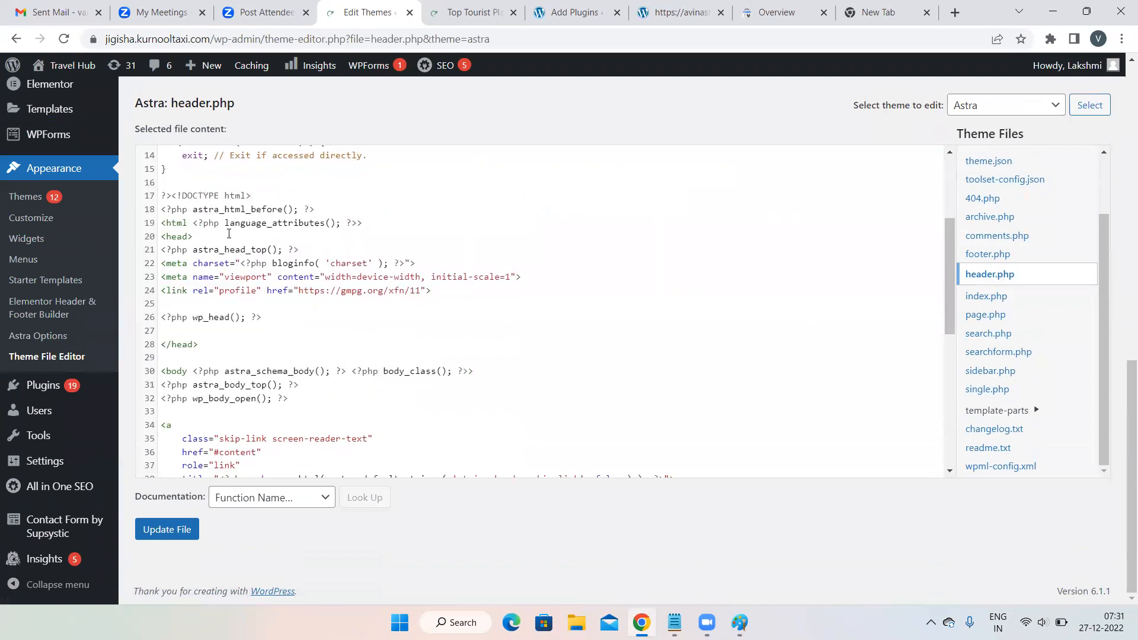
left_click_drag(214, 236, 163, 236)
left_click(182, 331)
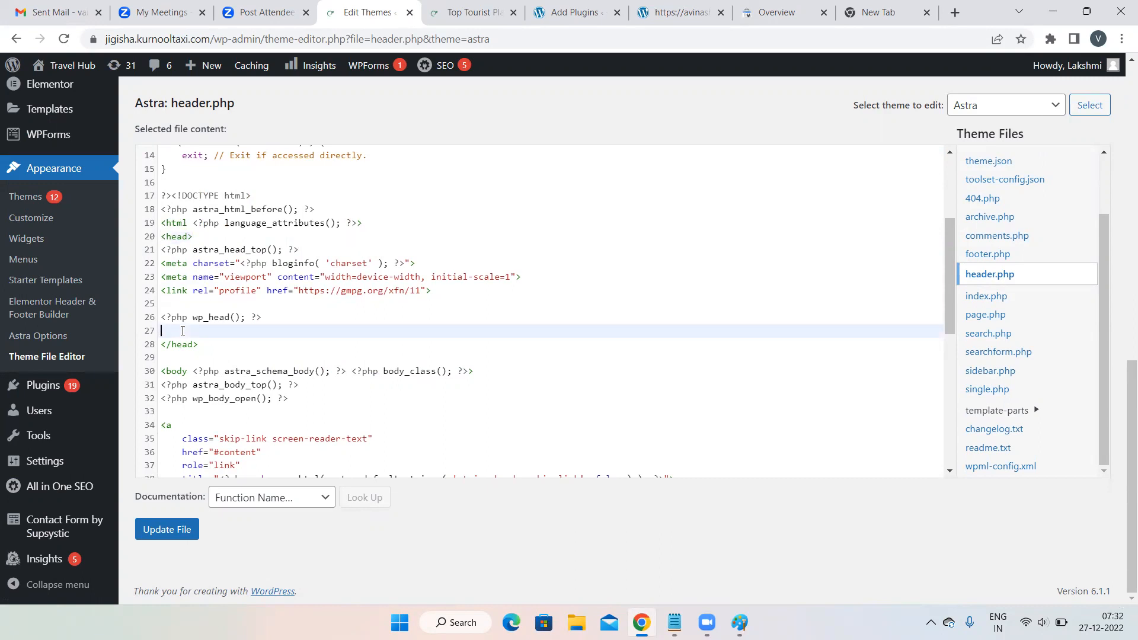
type("<meta name=\"google-site-verification\" content=\"wooyW4At92bpp4P3NCj_-USO2GRyvUivGteXsqRm2WQ\" />")
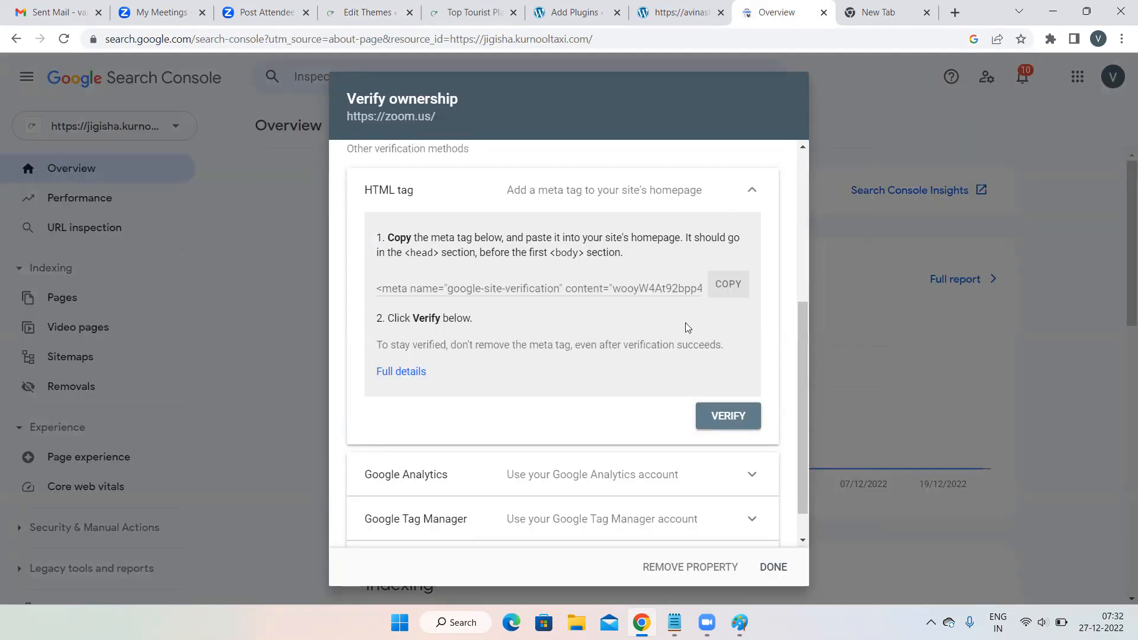
- Compare the meta tag's placement between <head> and <body> in header.php with Search Console's HTML tag instructions
left_click(750, 9)
left_click(367, 12)
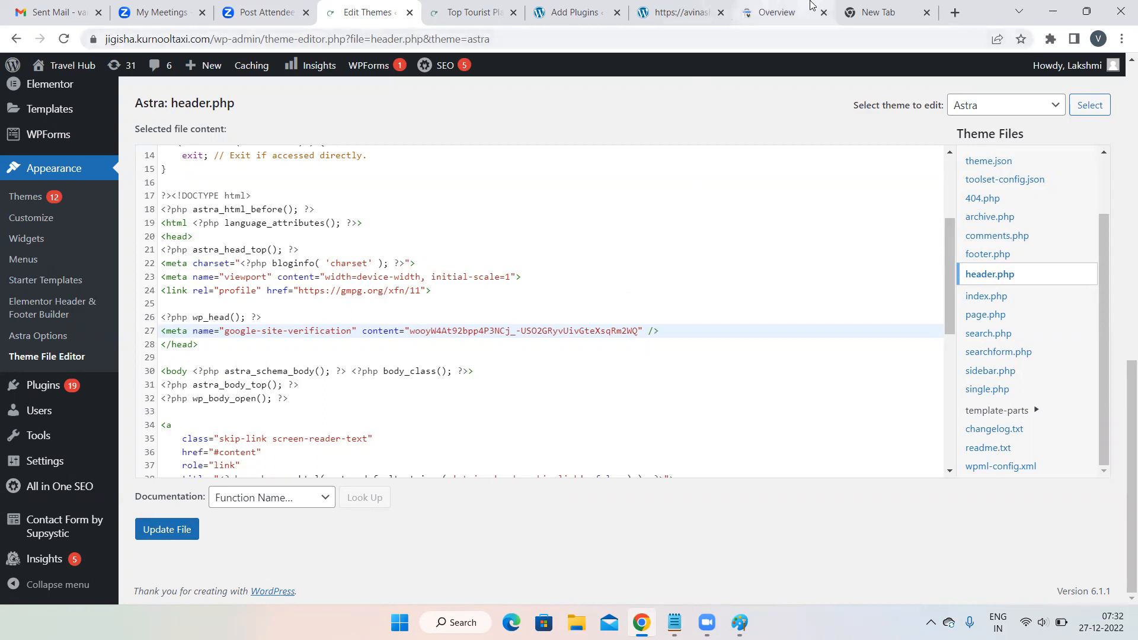
left_click(812, 4)
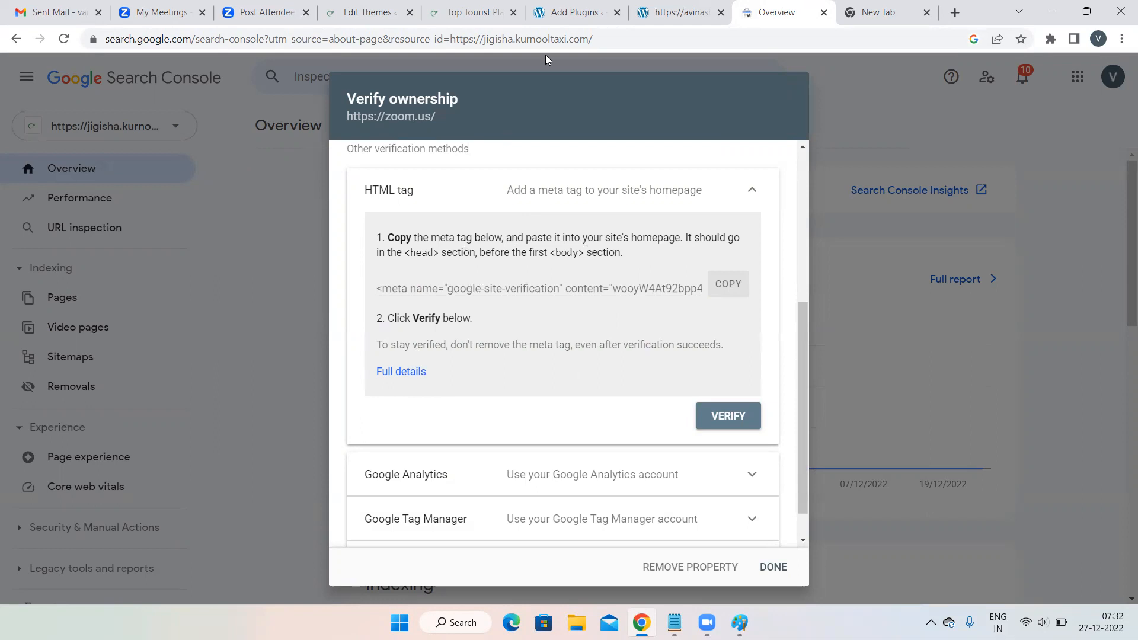
left_click(365, 12)
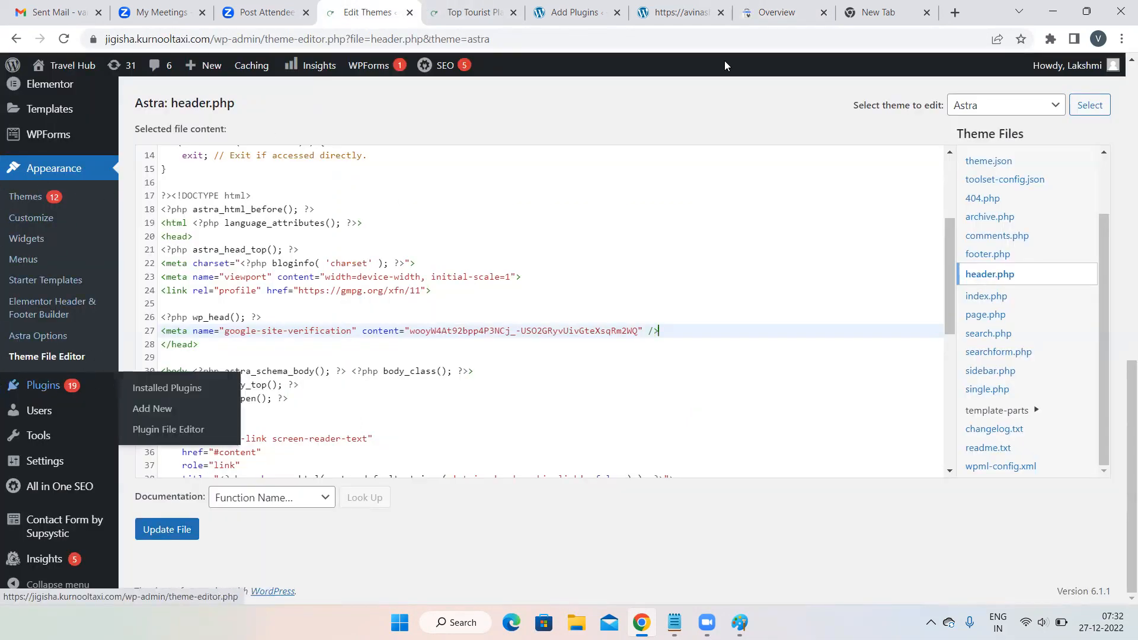
left_click(770, 12)
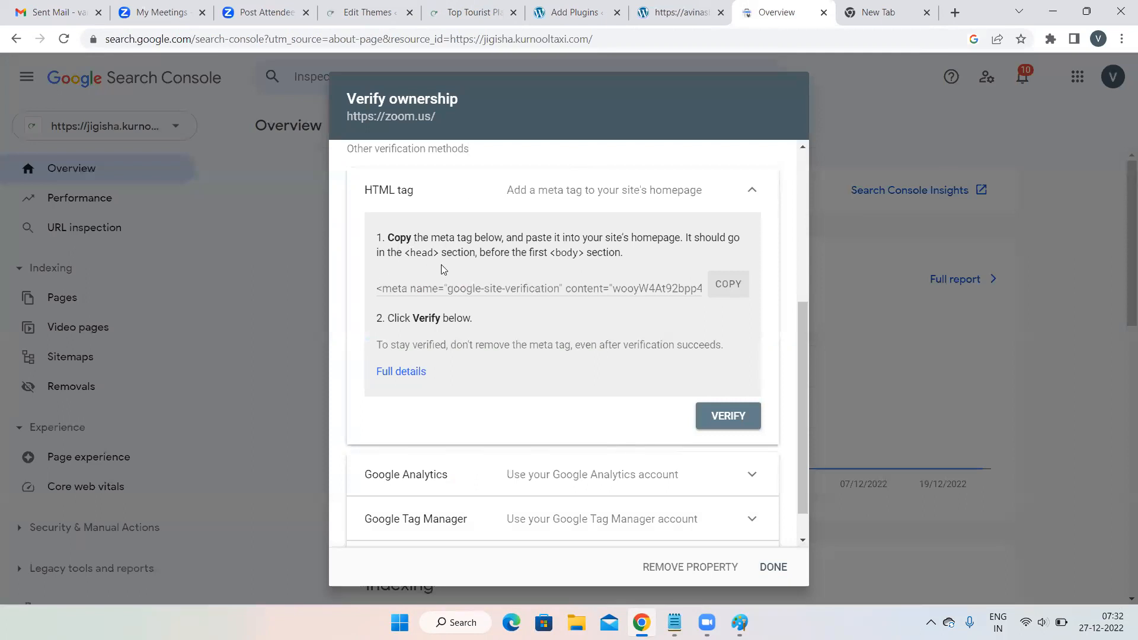
left_click(351, 7)
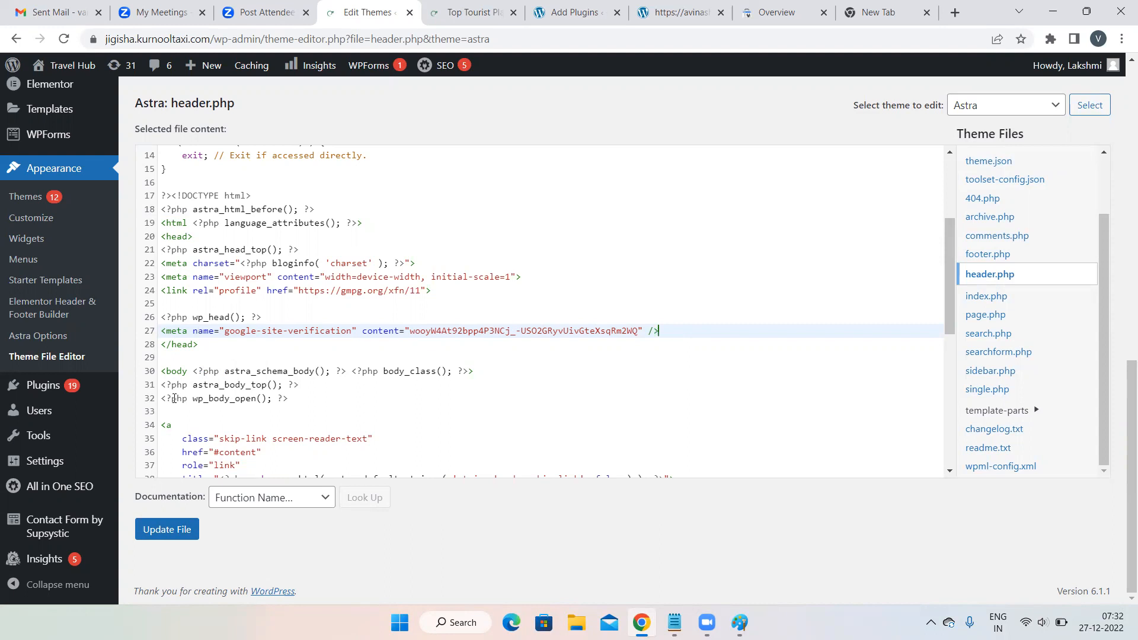
scroll(398, 387, "down", 3)
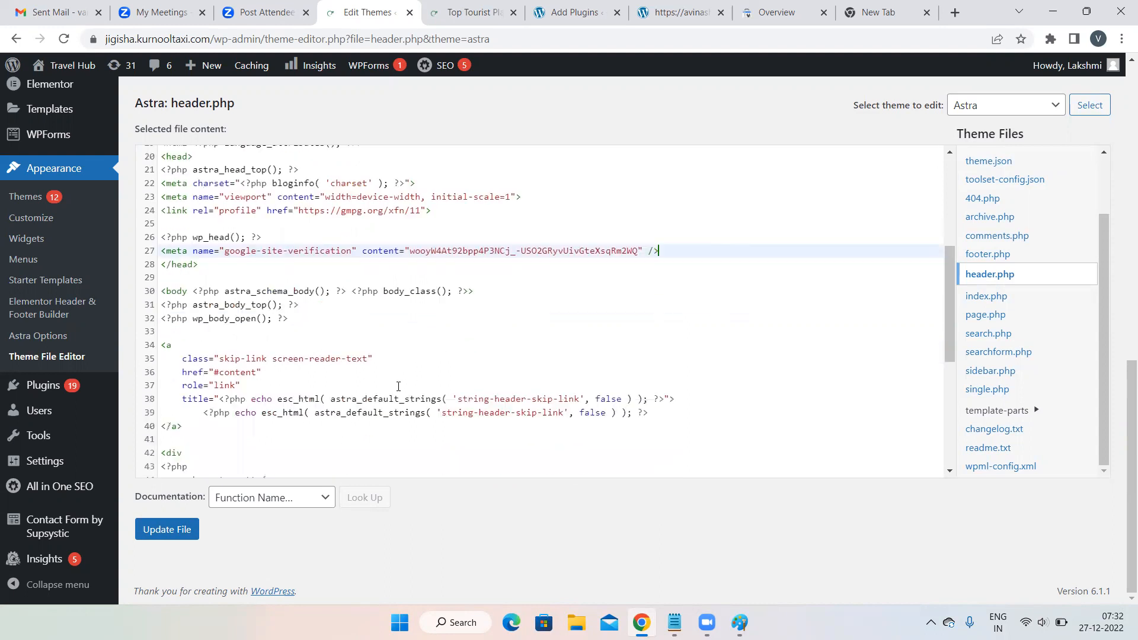
scroll(398, 387, "up", 3)
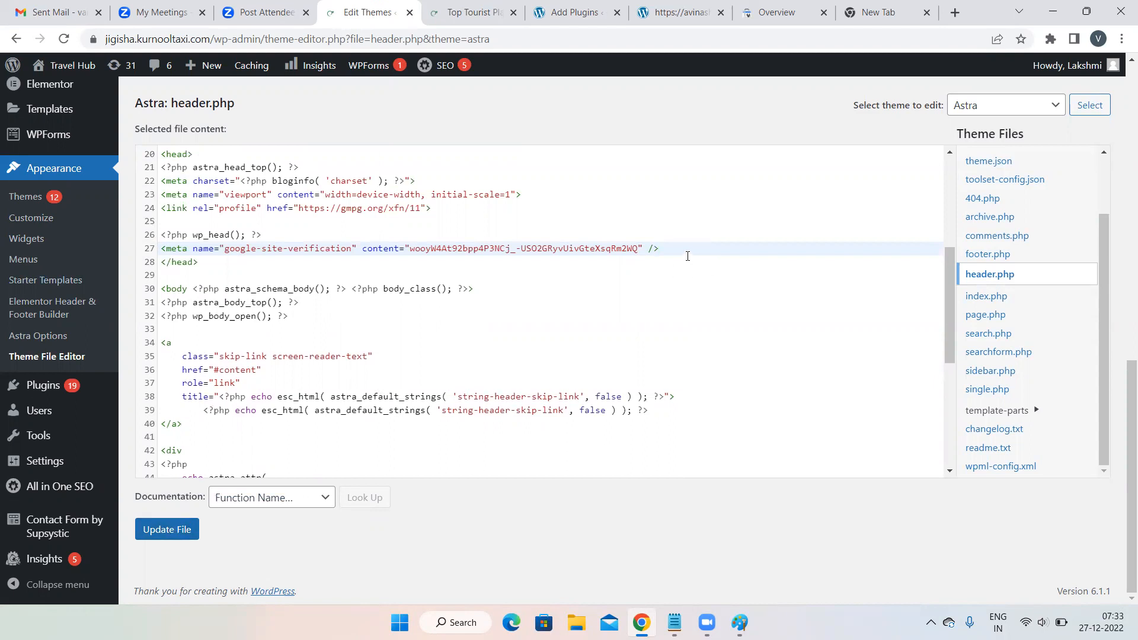
- Delete the google-site-verification meta tag from the head section of header.php and update the file
left_click_drag(656, 249, 163, 250)
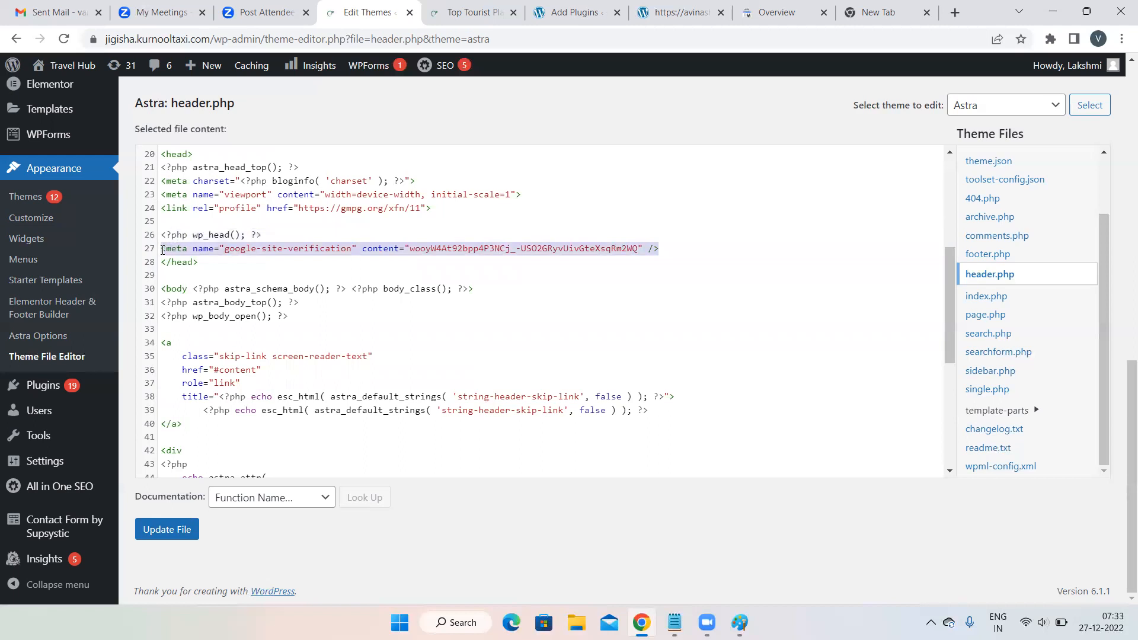
key("Delete")
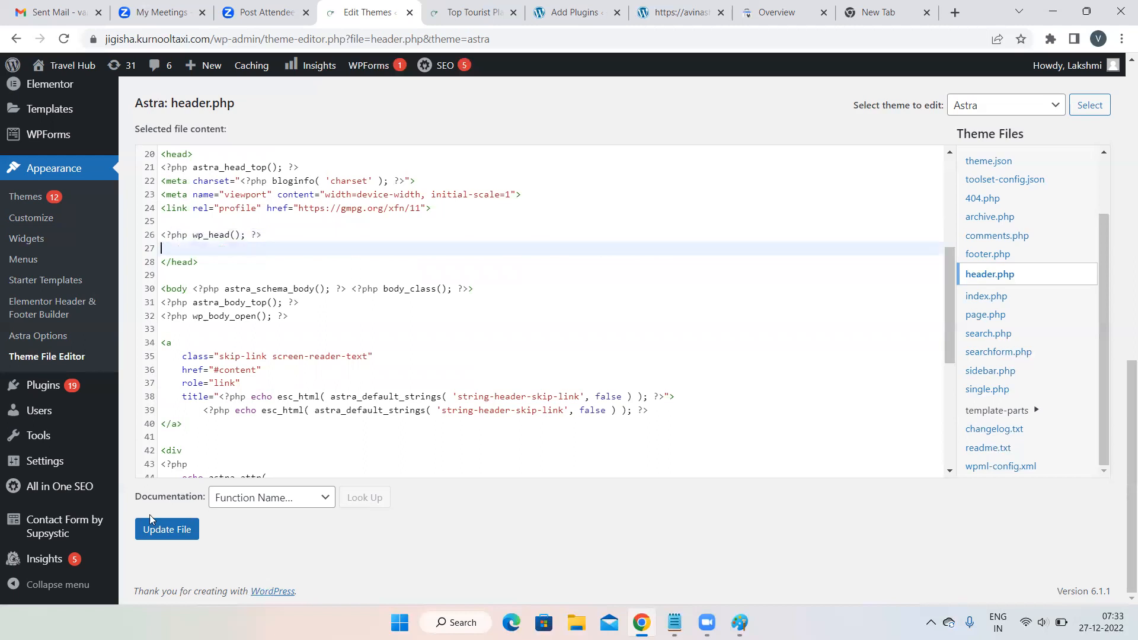
left_click(150, 529)
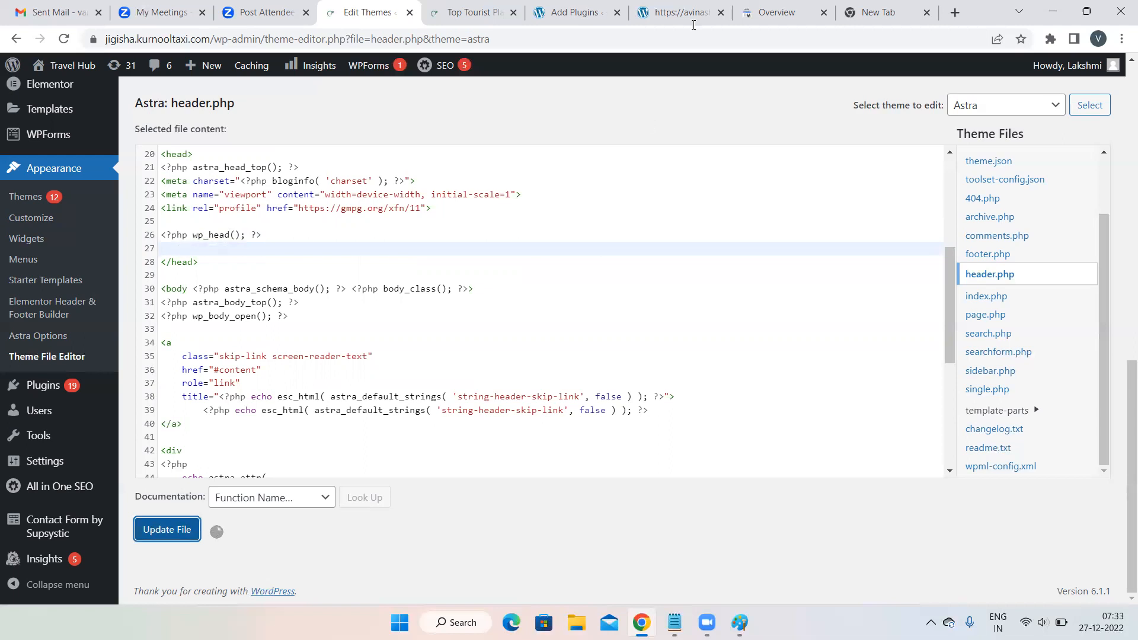
left_click(649, 2)
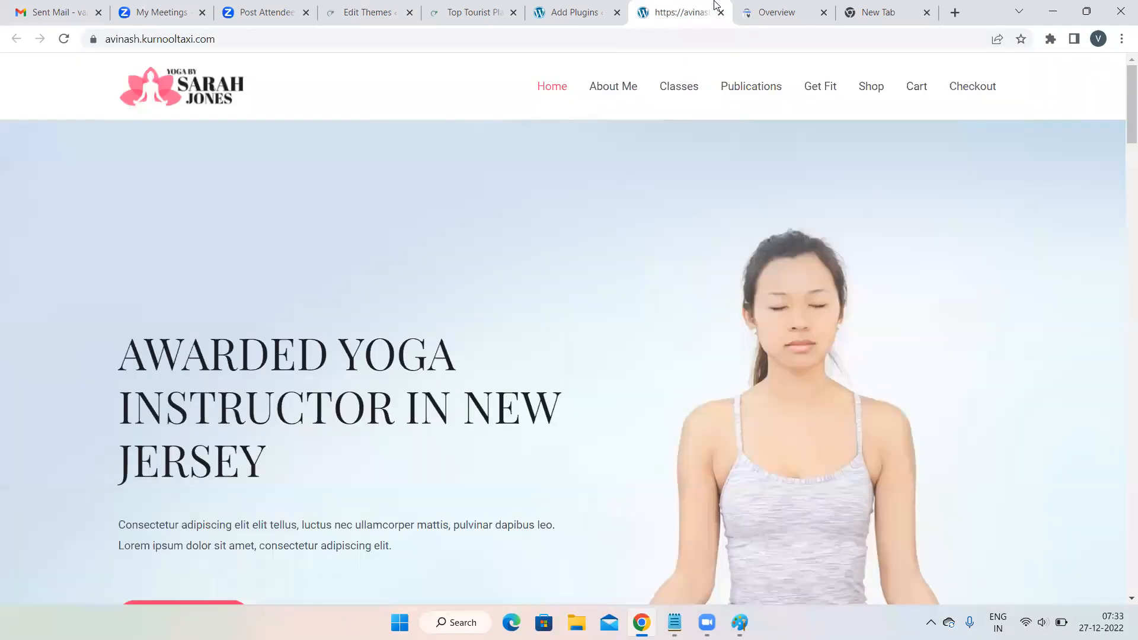
left_click(758, 13)
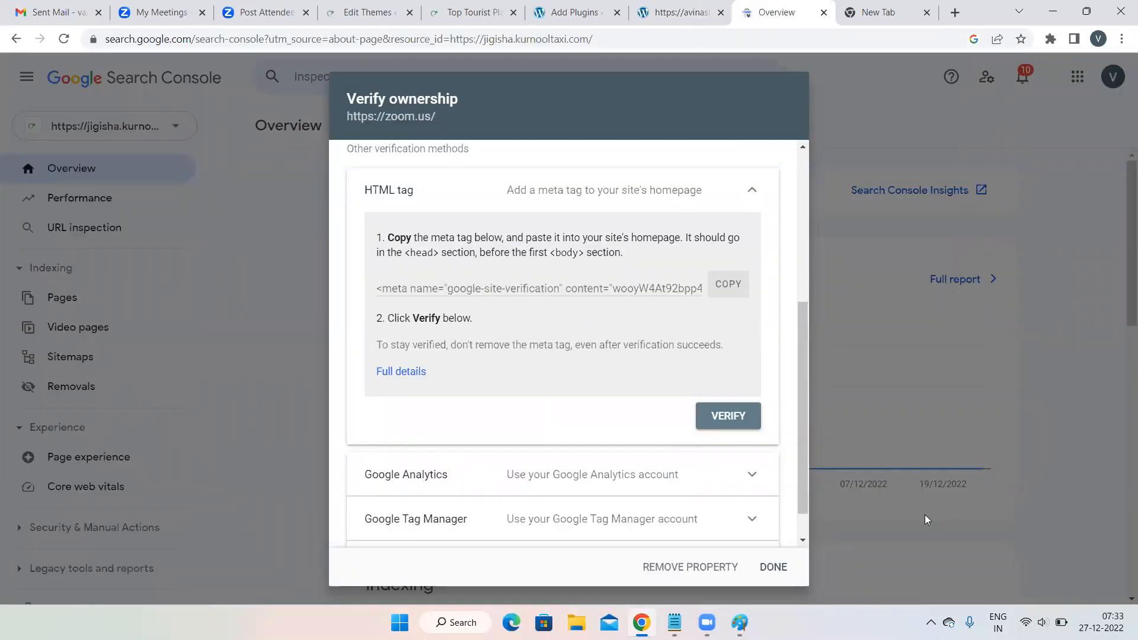
left_click(670, 567)
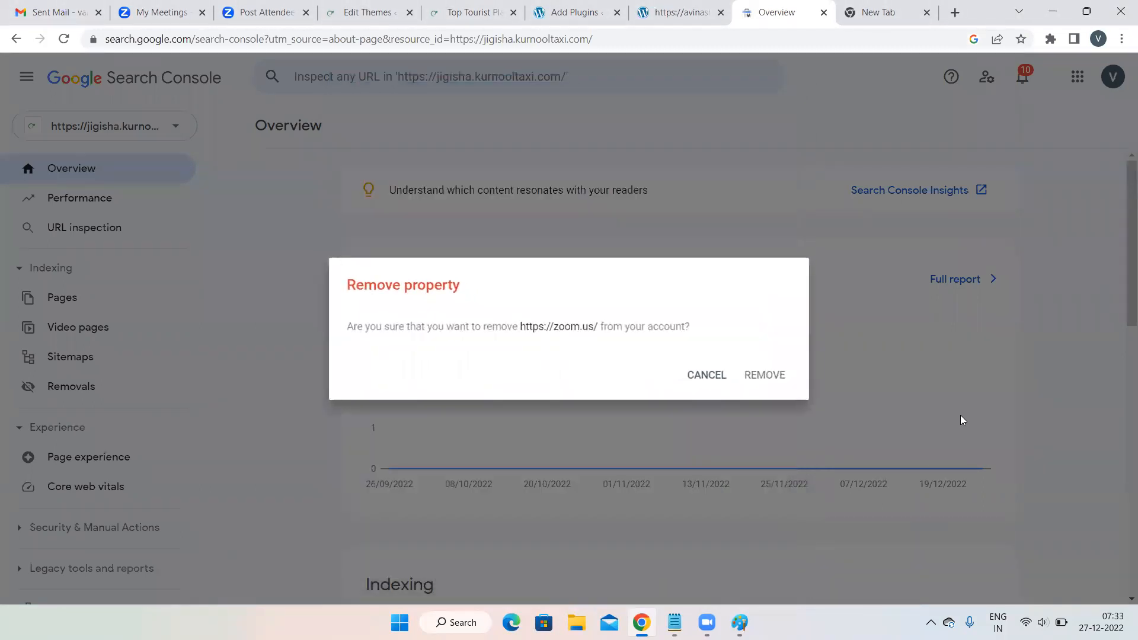
left_click(764, 375)
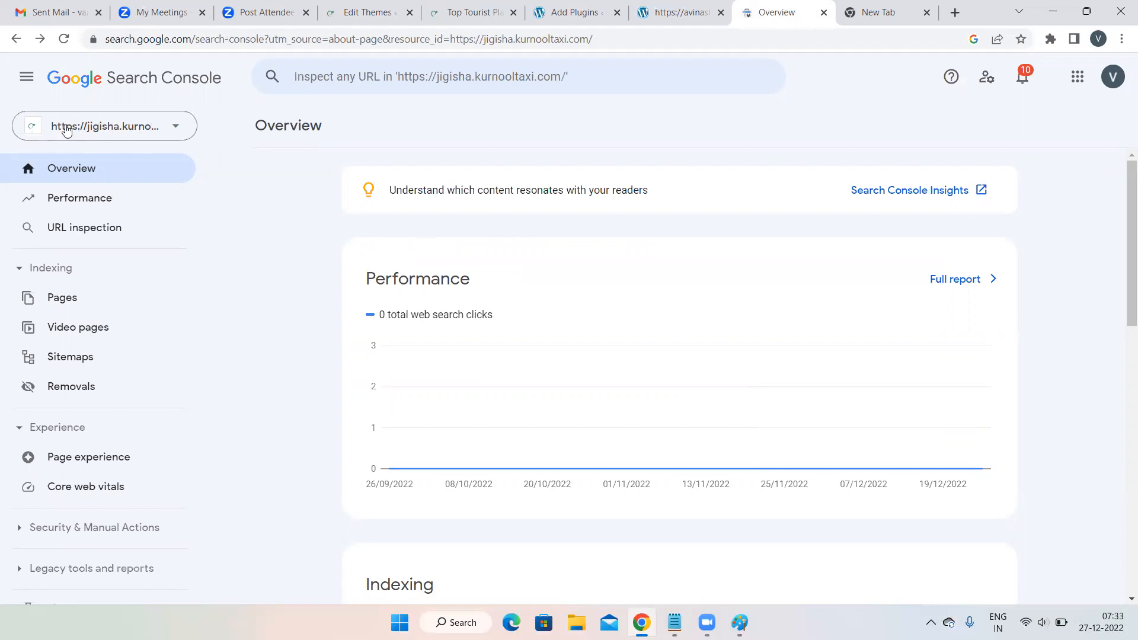
left_click(341, 7)
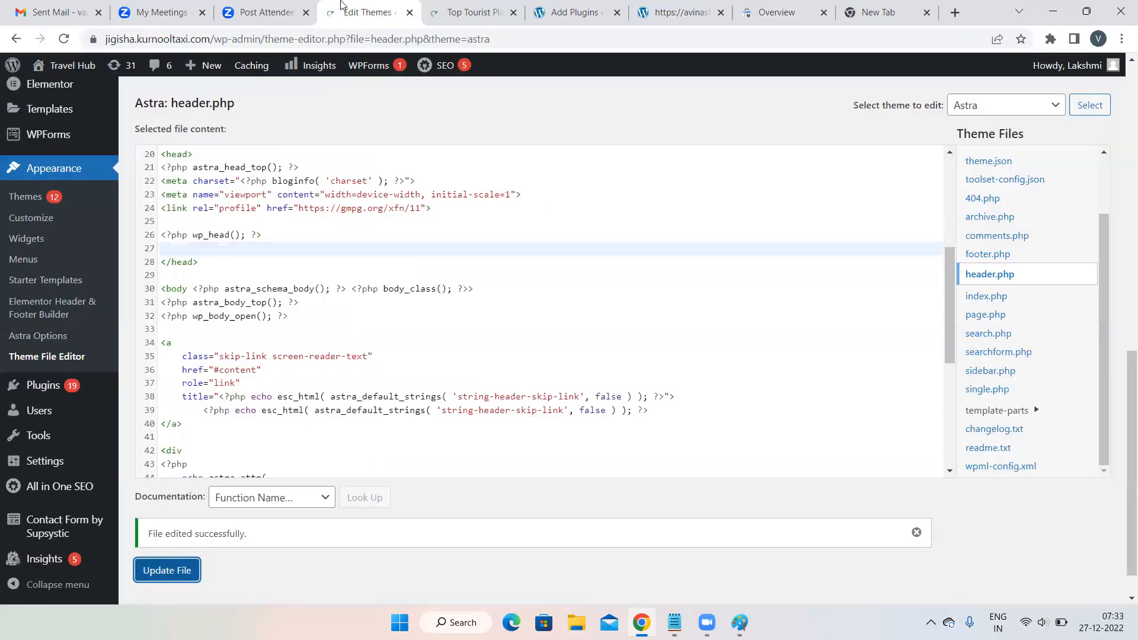
left_click_drag(212, 39, 126, 39)
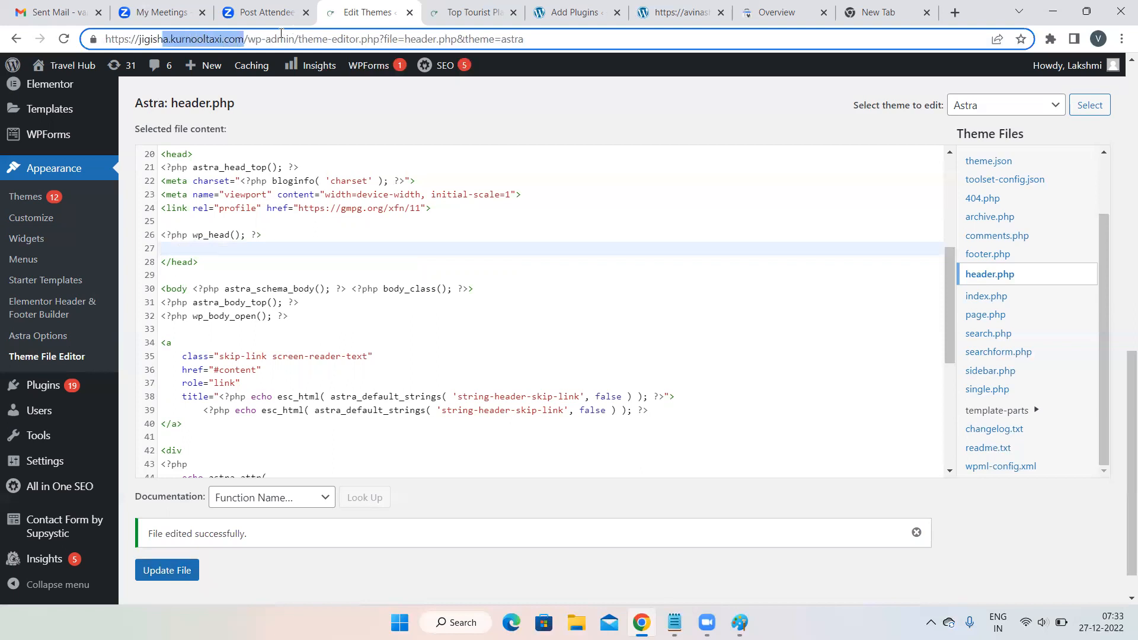
left_click(248, 40)
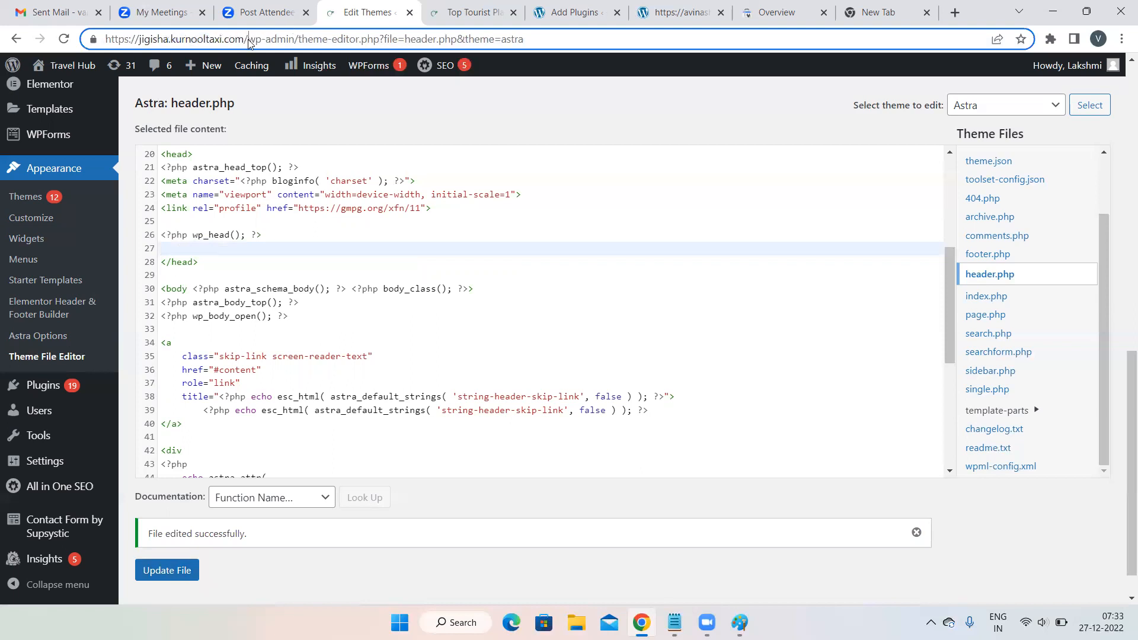
left_click_drag(248, 39, 105, 37)
key("ctrl+c")
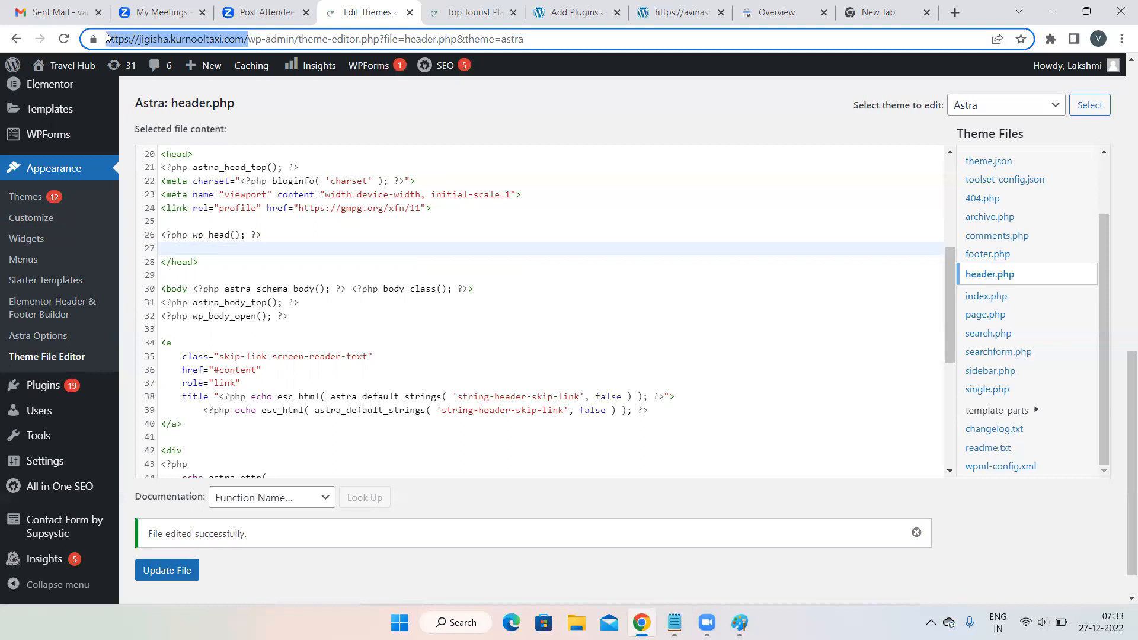
left_click(785, 11)
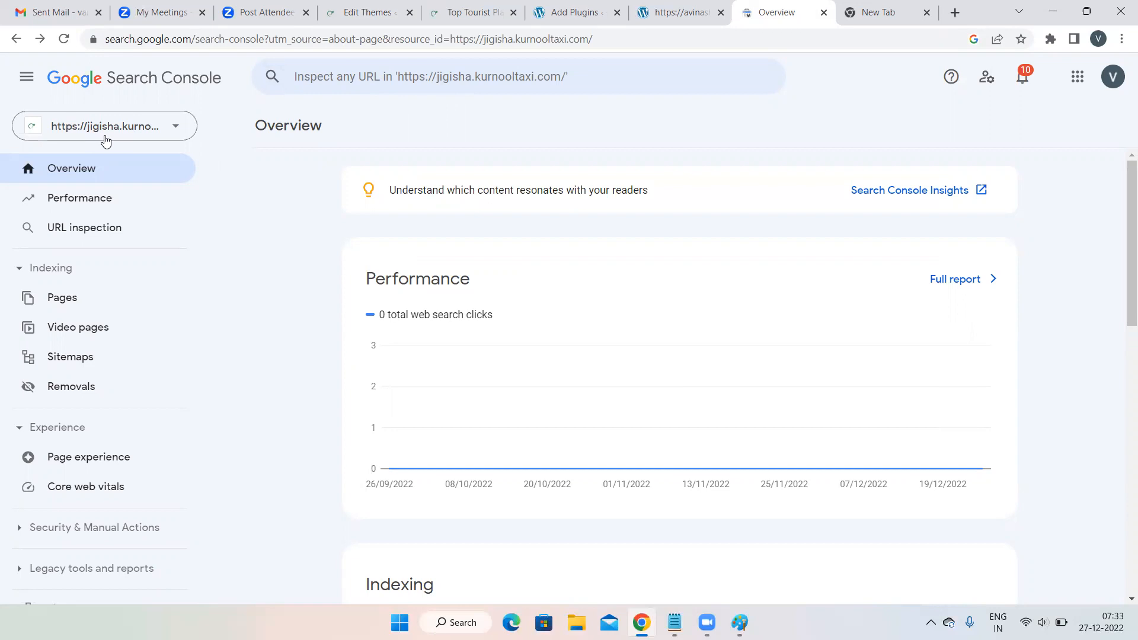
left_click(387, 74)
key("ctrl+v")
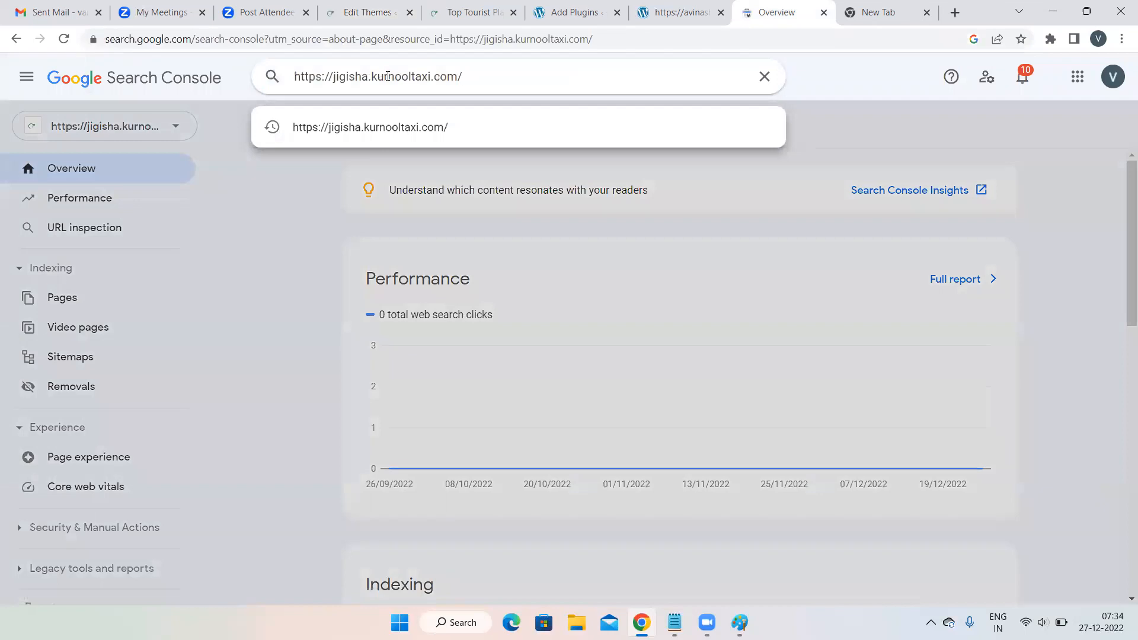
left_click(894, 111)
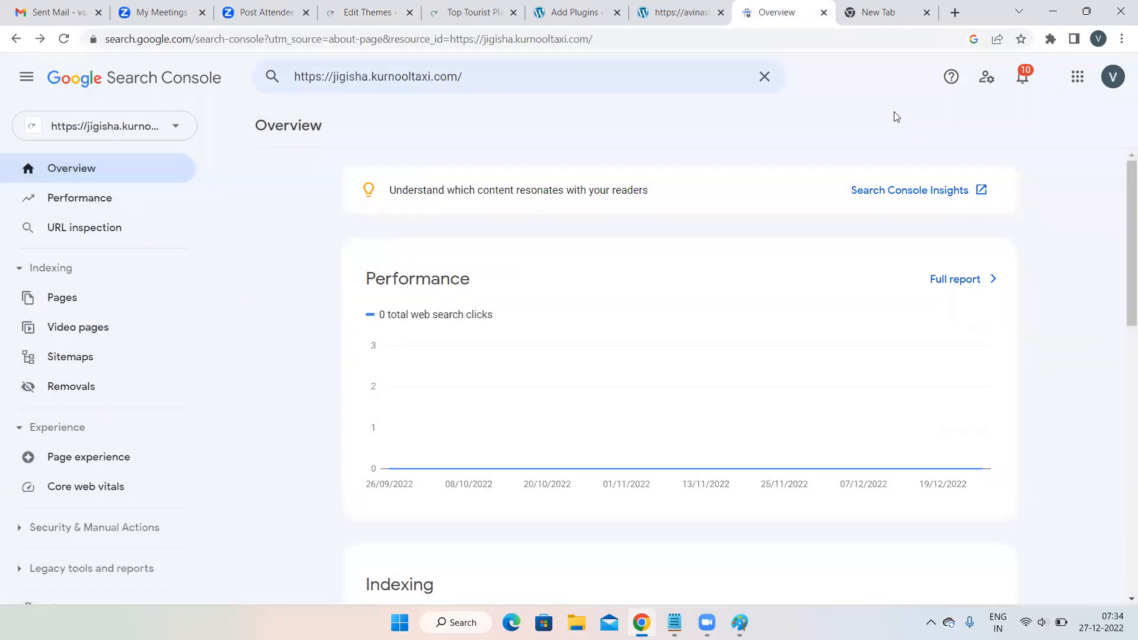
left_click(652, 70)
key("Return")
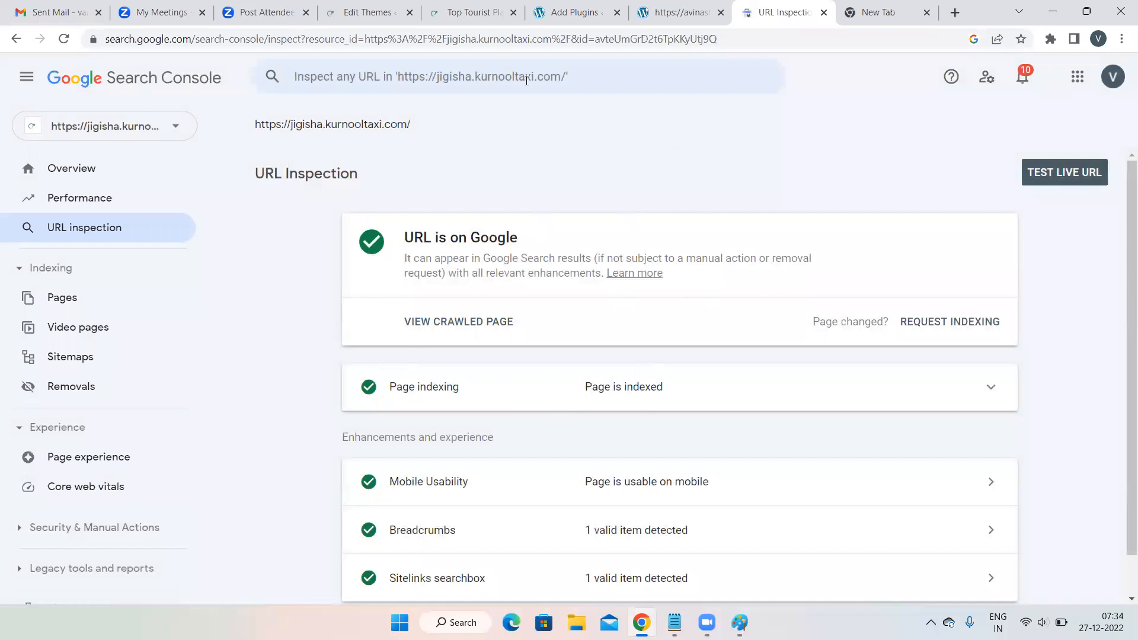
left_click(607, 74)
key("ctrl+v")
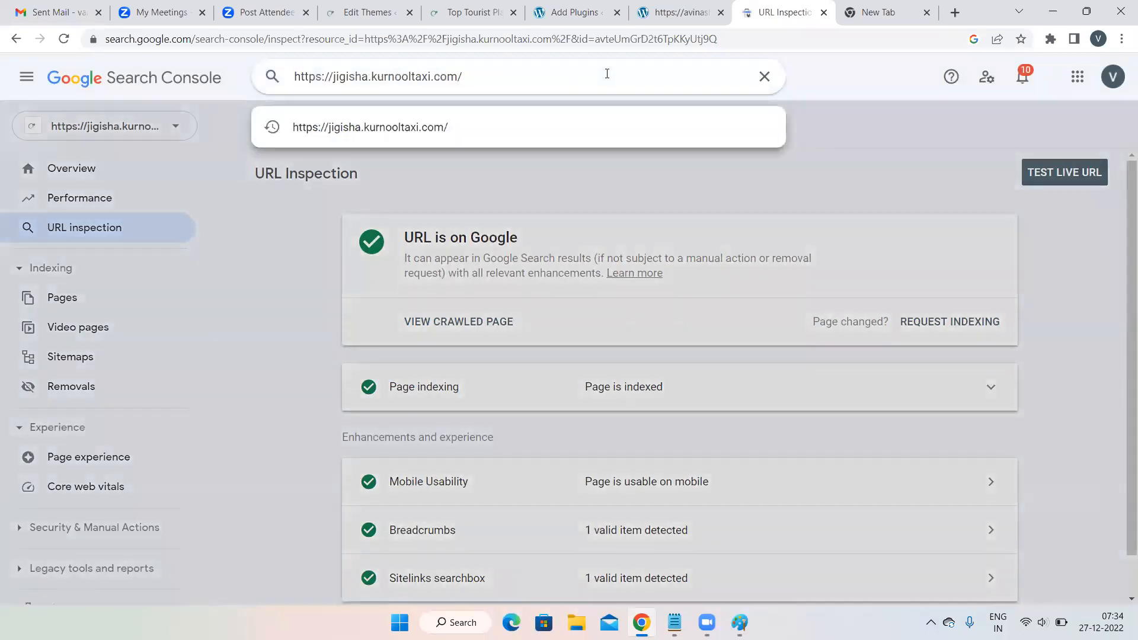
key("Return")
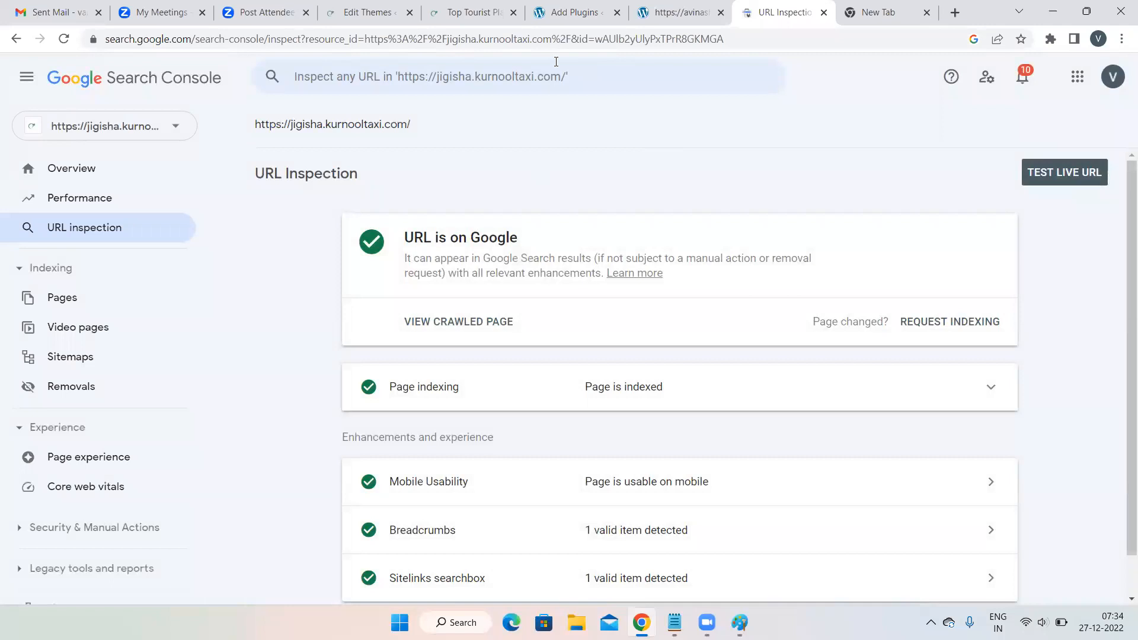
left_click(484, 79)
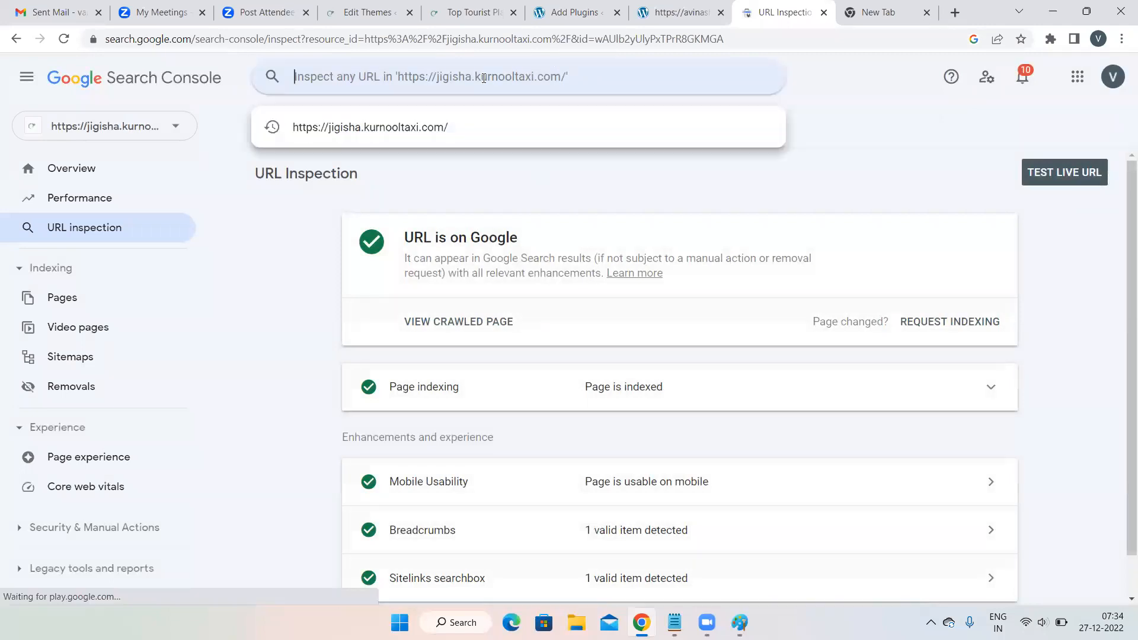
key("ctrl+v")
key("Return")
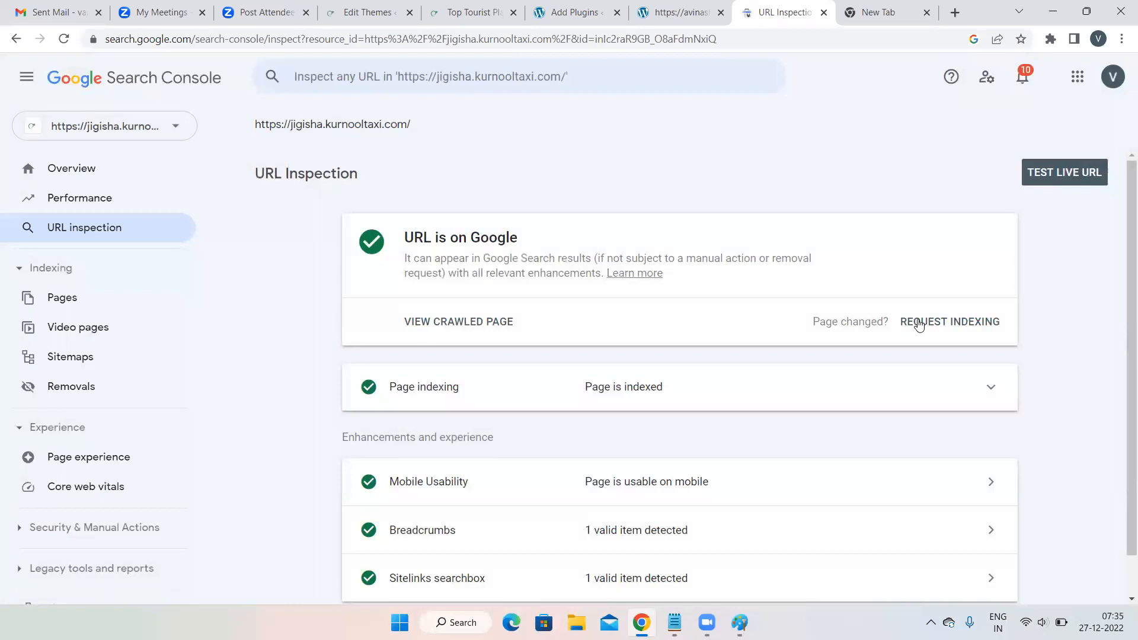
left_click(945, 322)
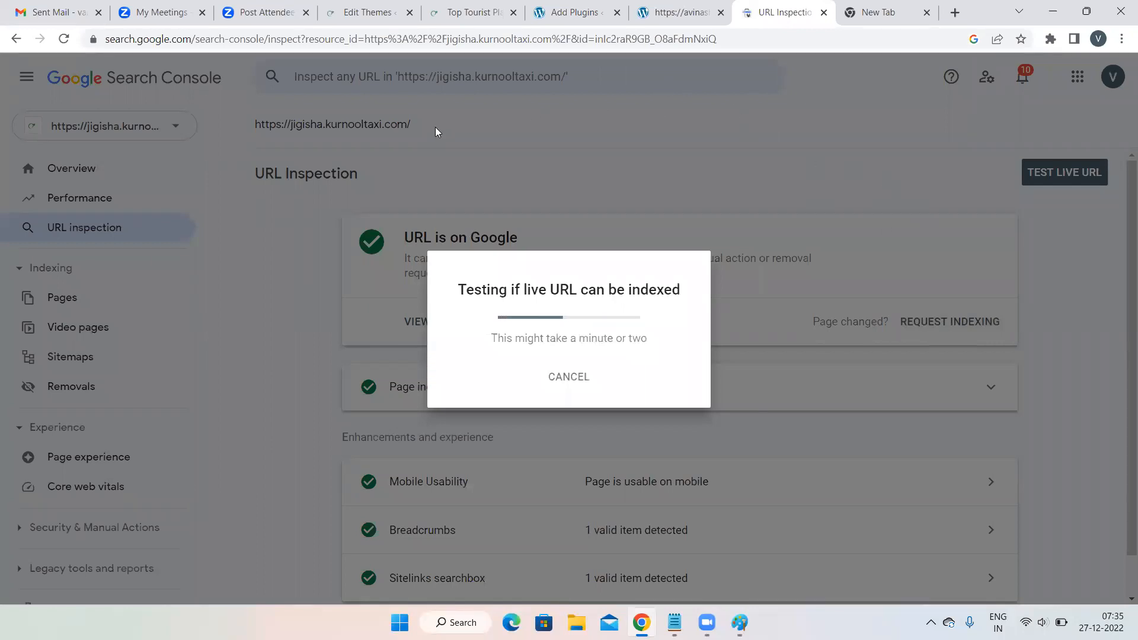
- Open the Resorts In Bangalore post from the site's travel category and copy its URL
left_click(453, 7)
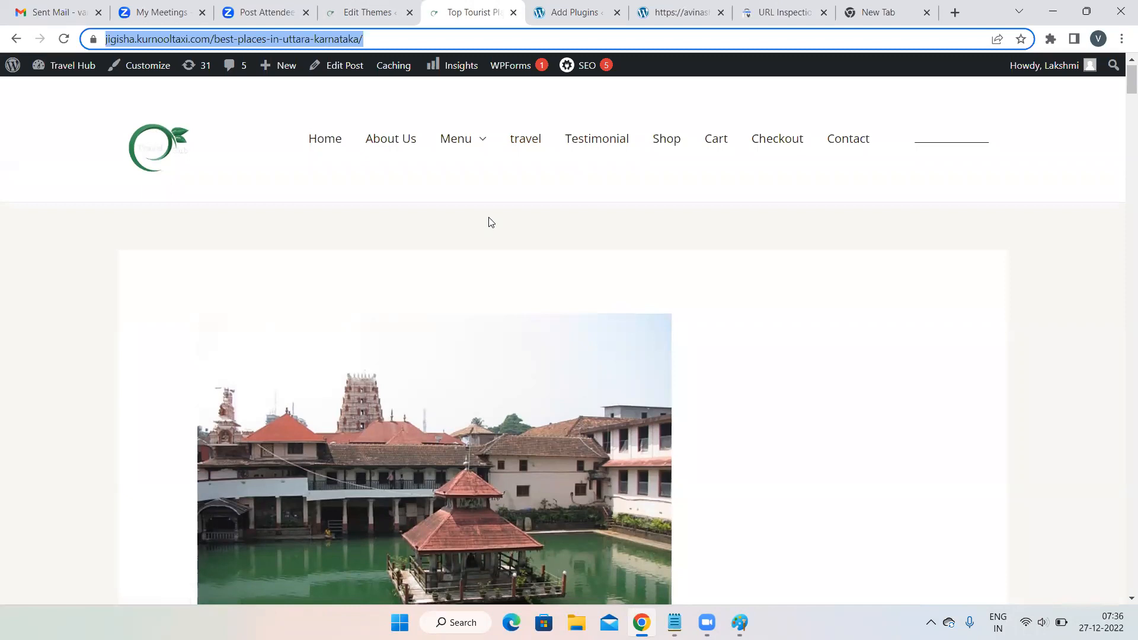
left_click(526, 144)
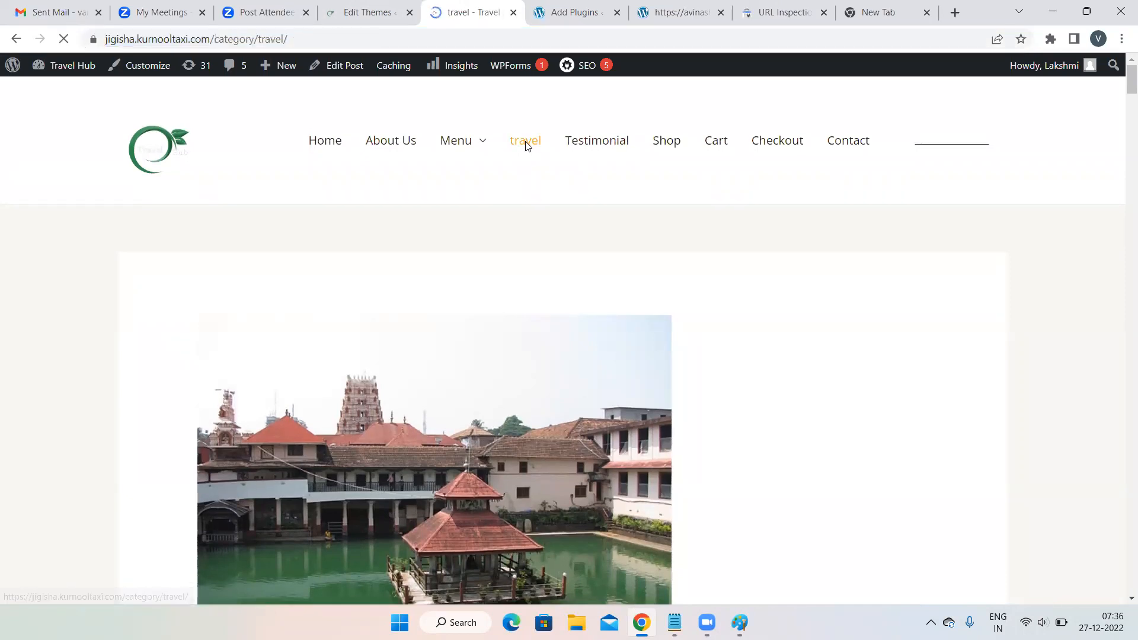
scroll(372, 215, "down", 1)
scroll(370, 213, "down", 15)
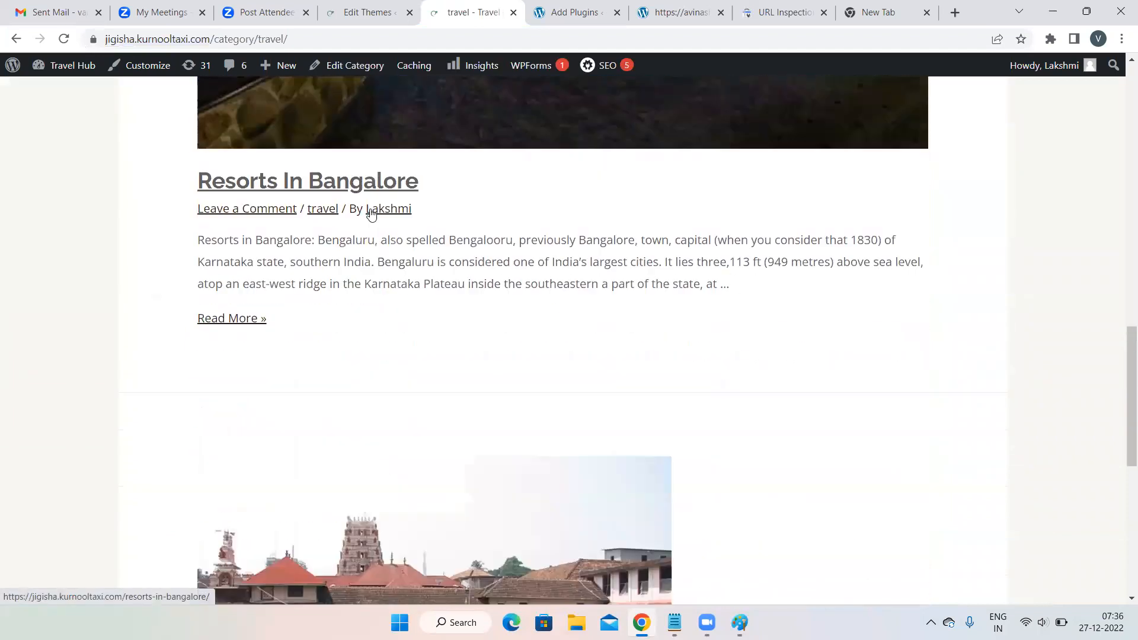
scroll(370, 213, "up", 5)
left_click(226, 336)
left_click_drag(314, 39, 103, 33)
key("ctrl+c")
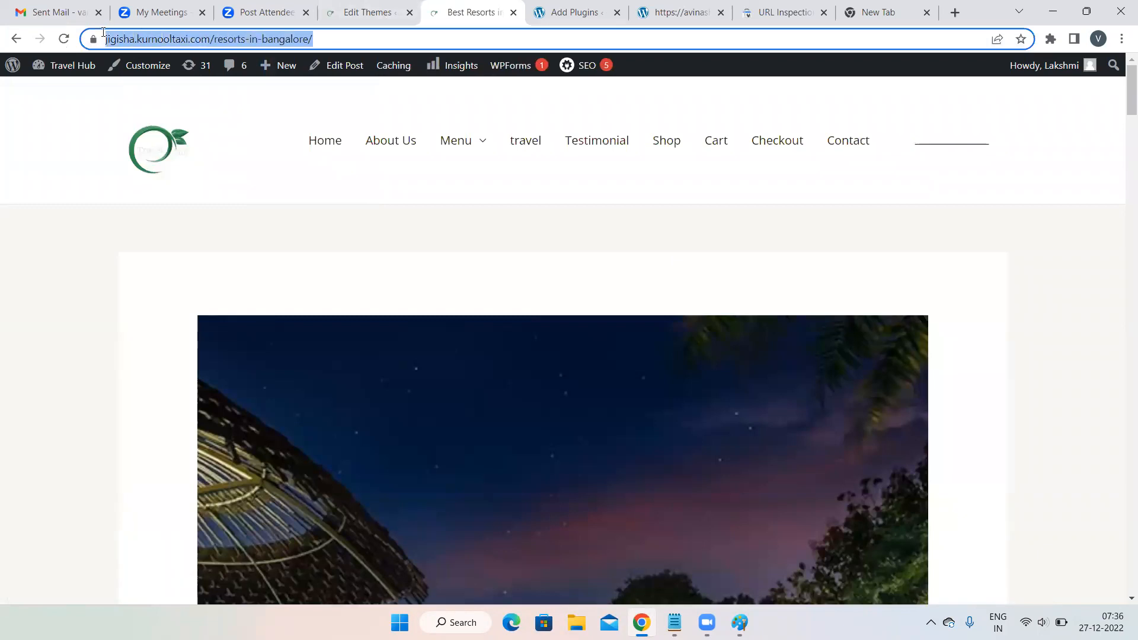
- Return to Search Console and dismiss the completed indexing request for the site's home page
left_click(804, 7)
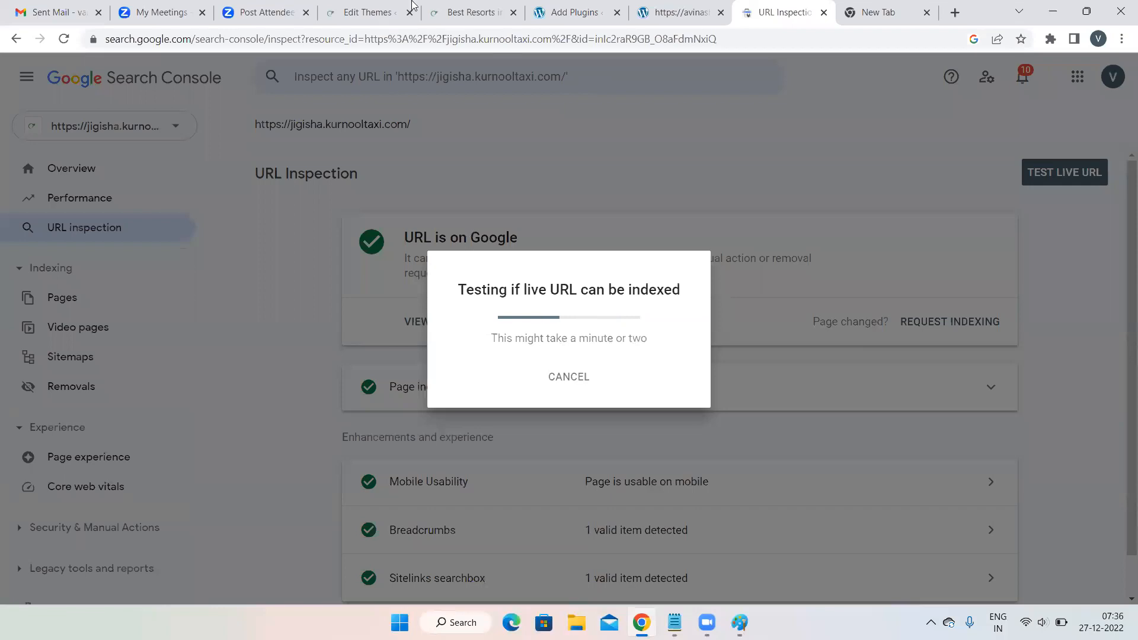
left_click(369, 12)
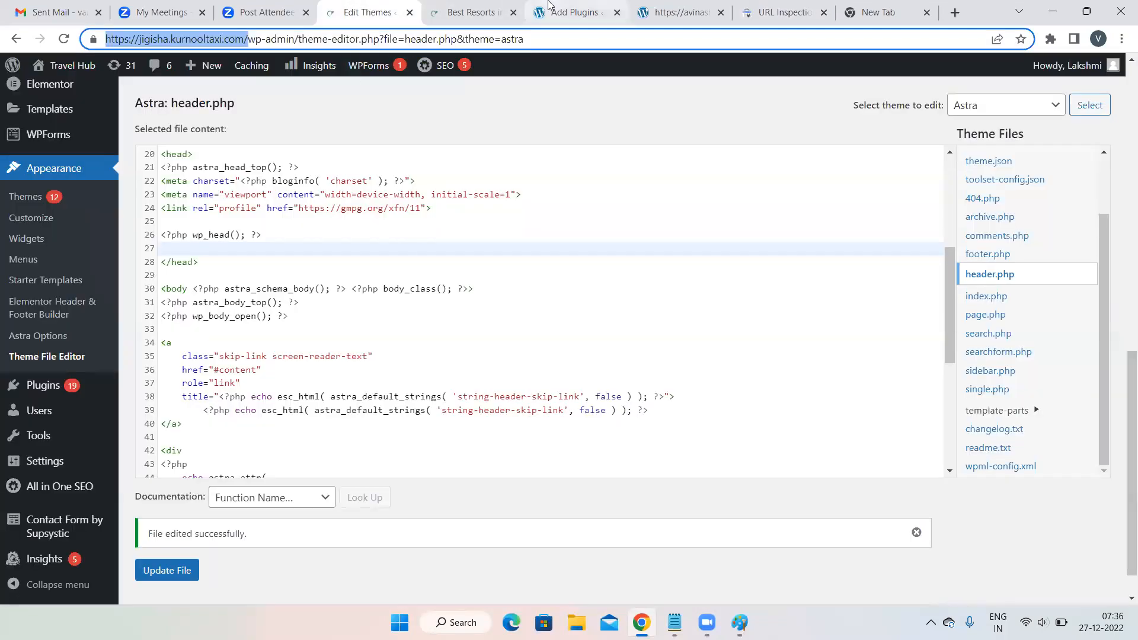
left_click(483, 12)
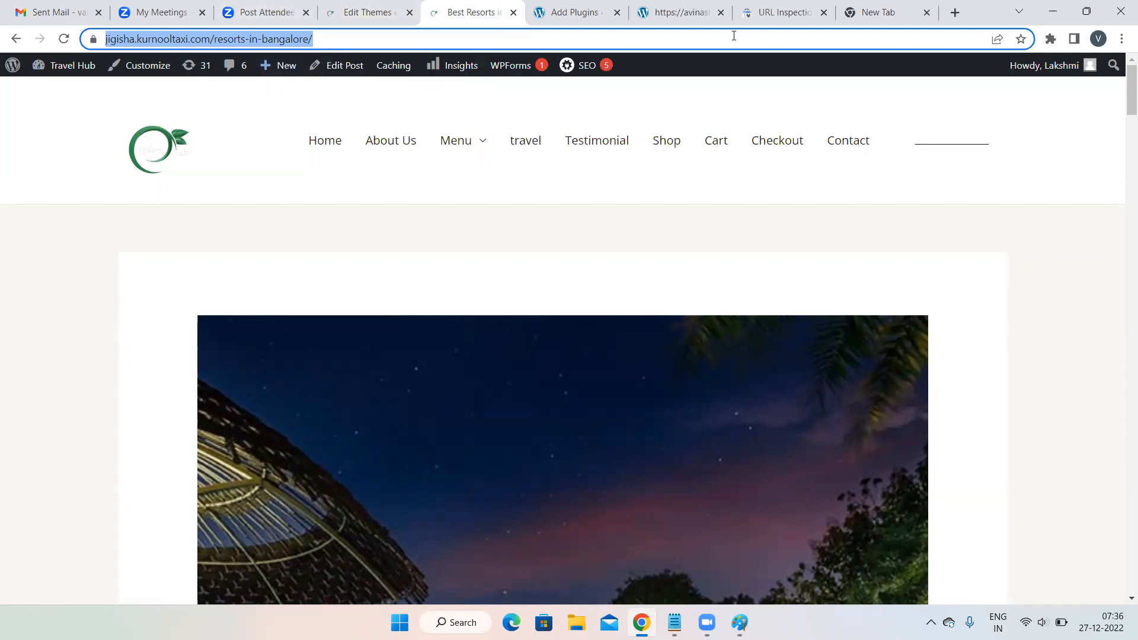
left_click(778, 11)
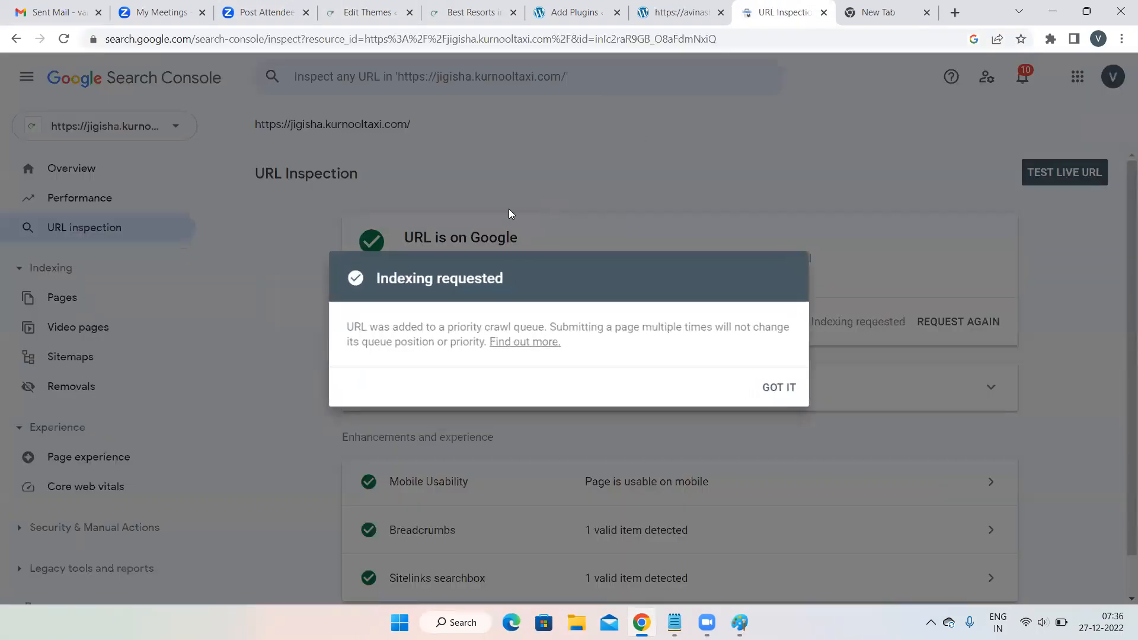
left_click(777, 393)
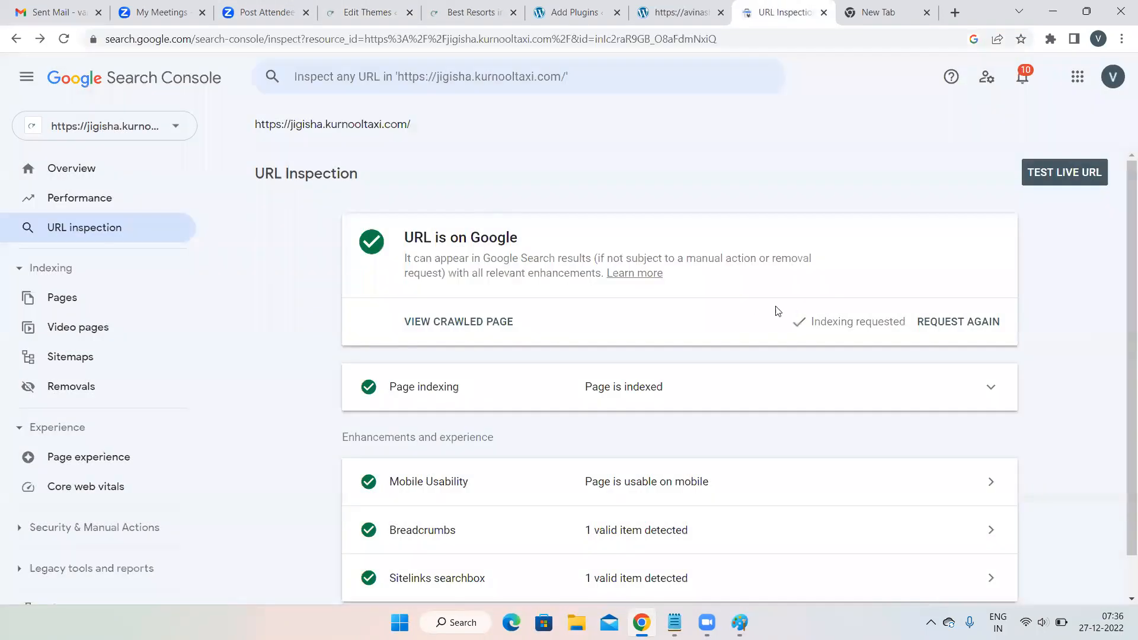
left_click(413, 72)
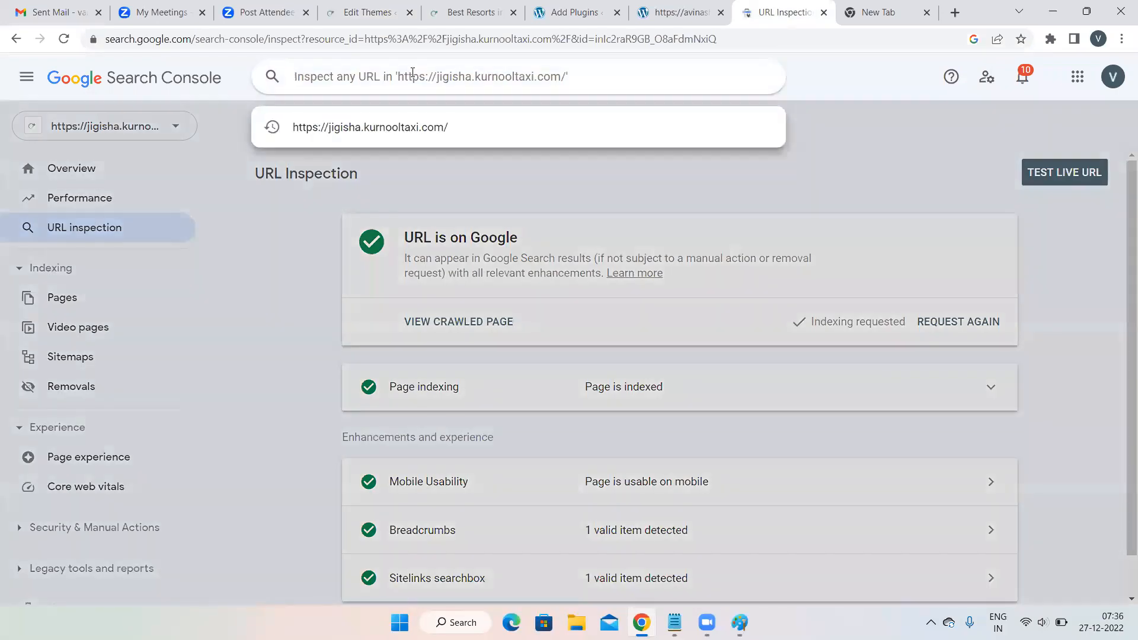
key("ctrl+v")
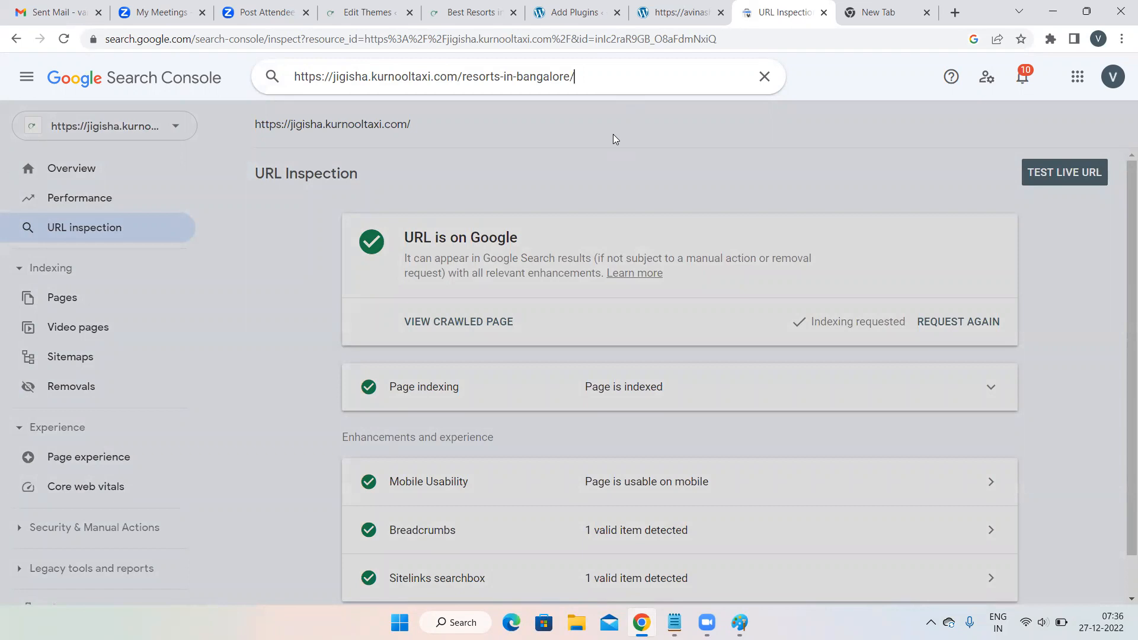
key("Return")
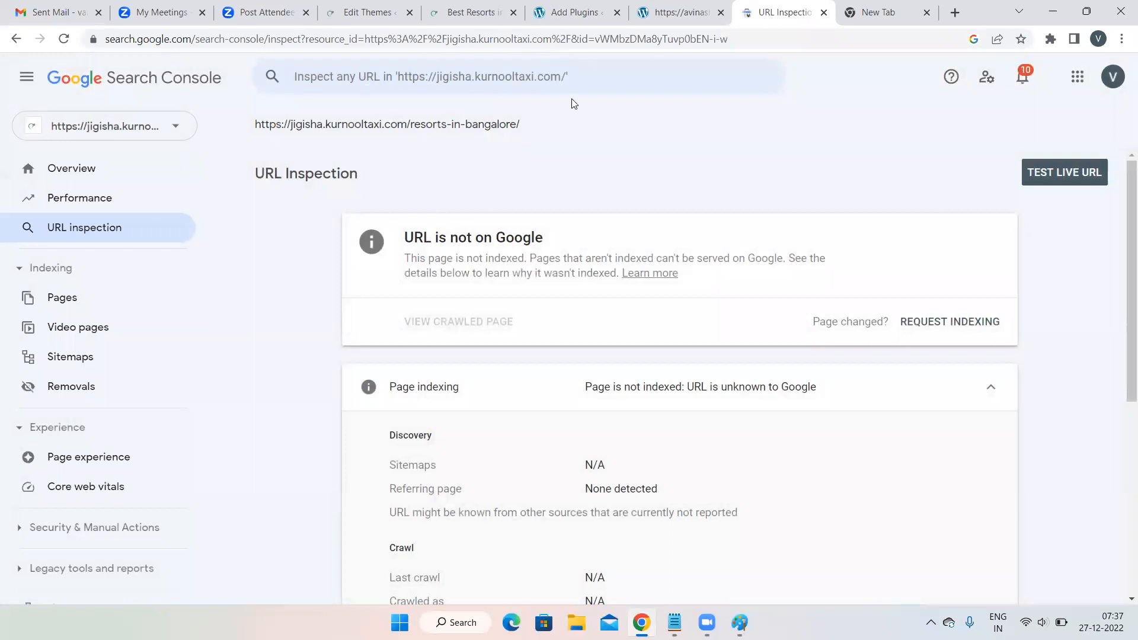
left_click(941, 323)
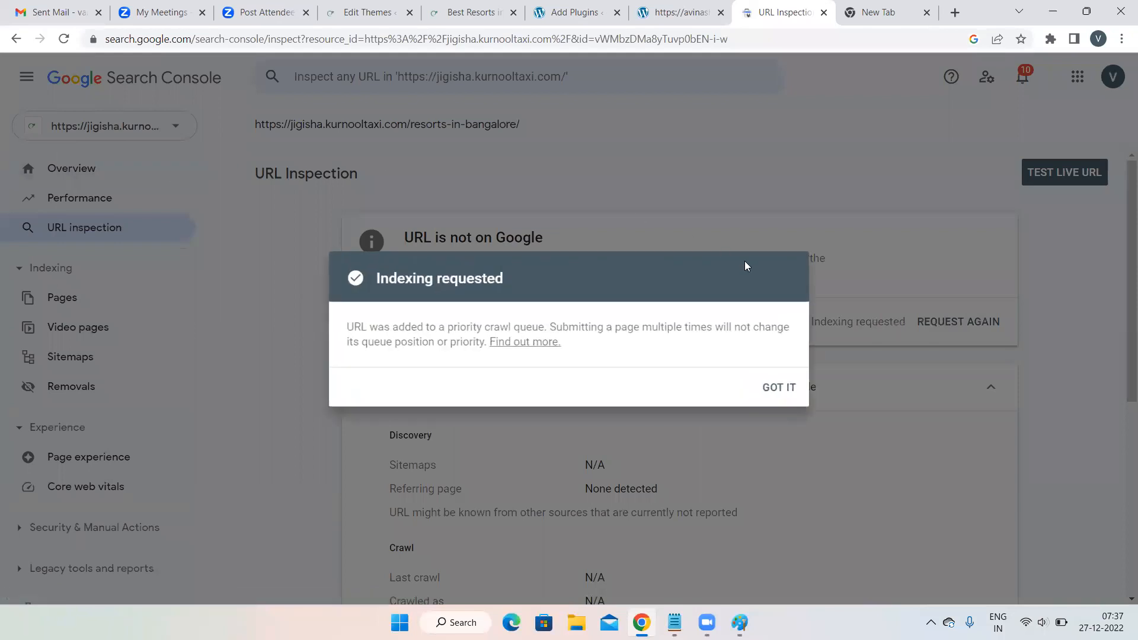
left_click(775, 392)
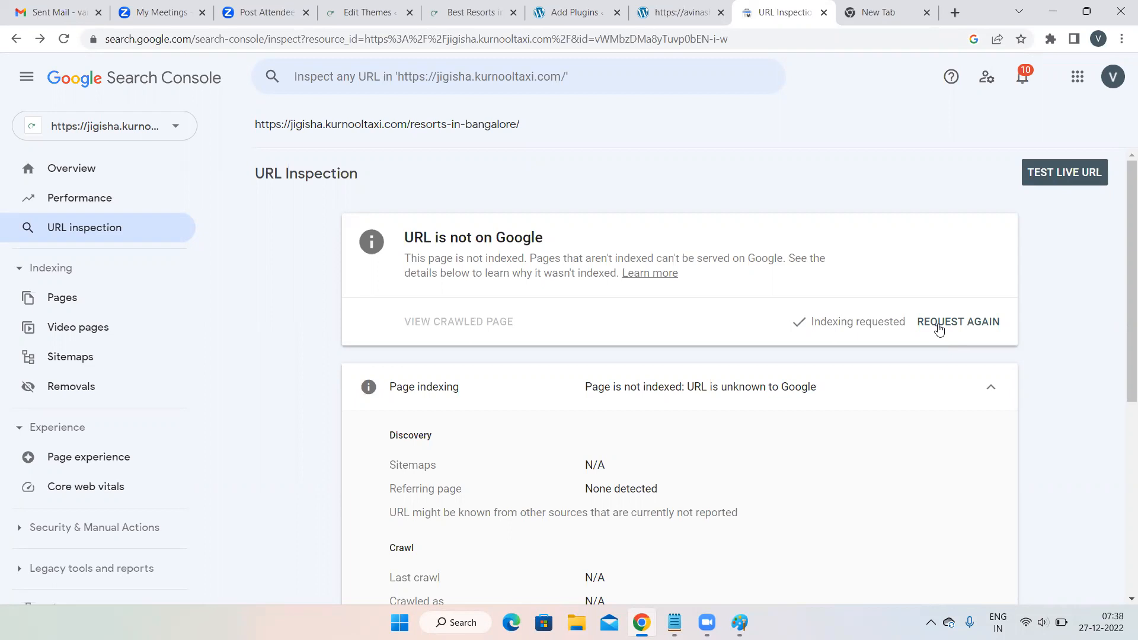
left_click(971, 540)
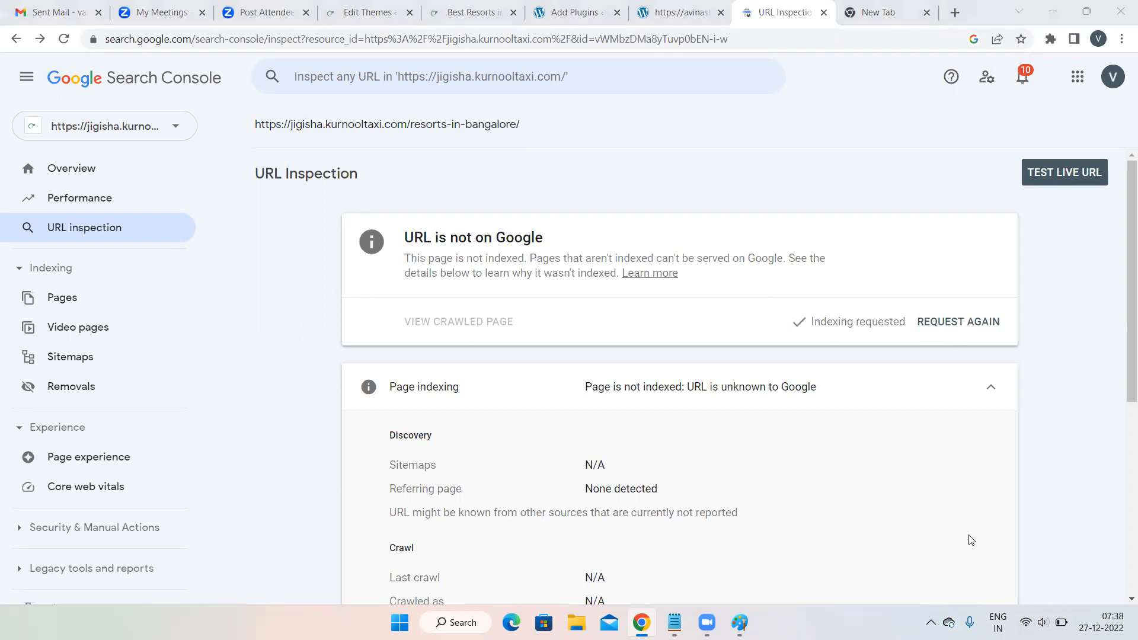